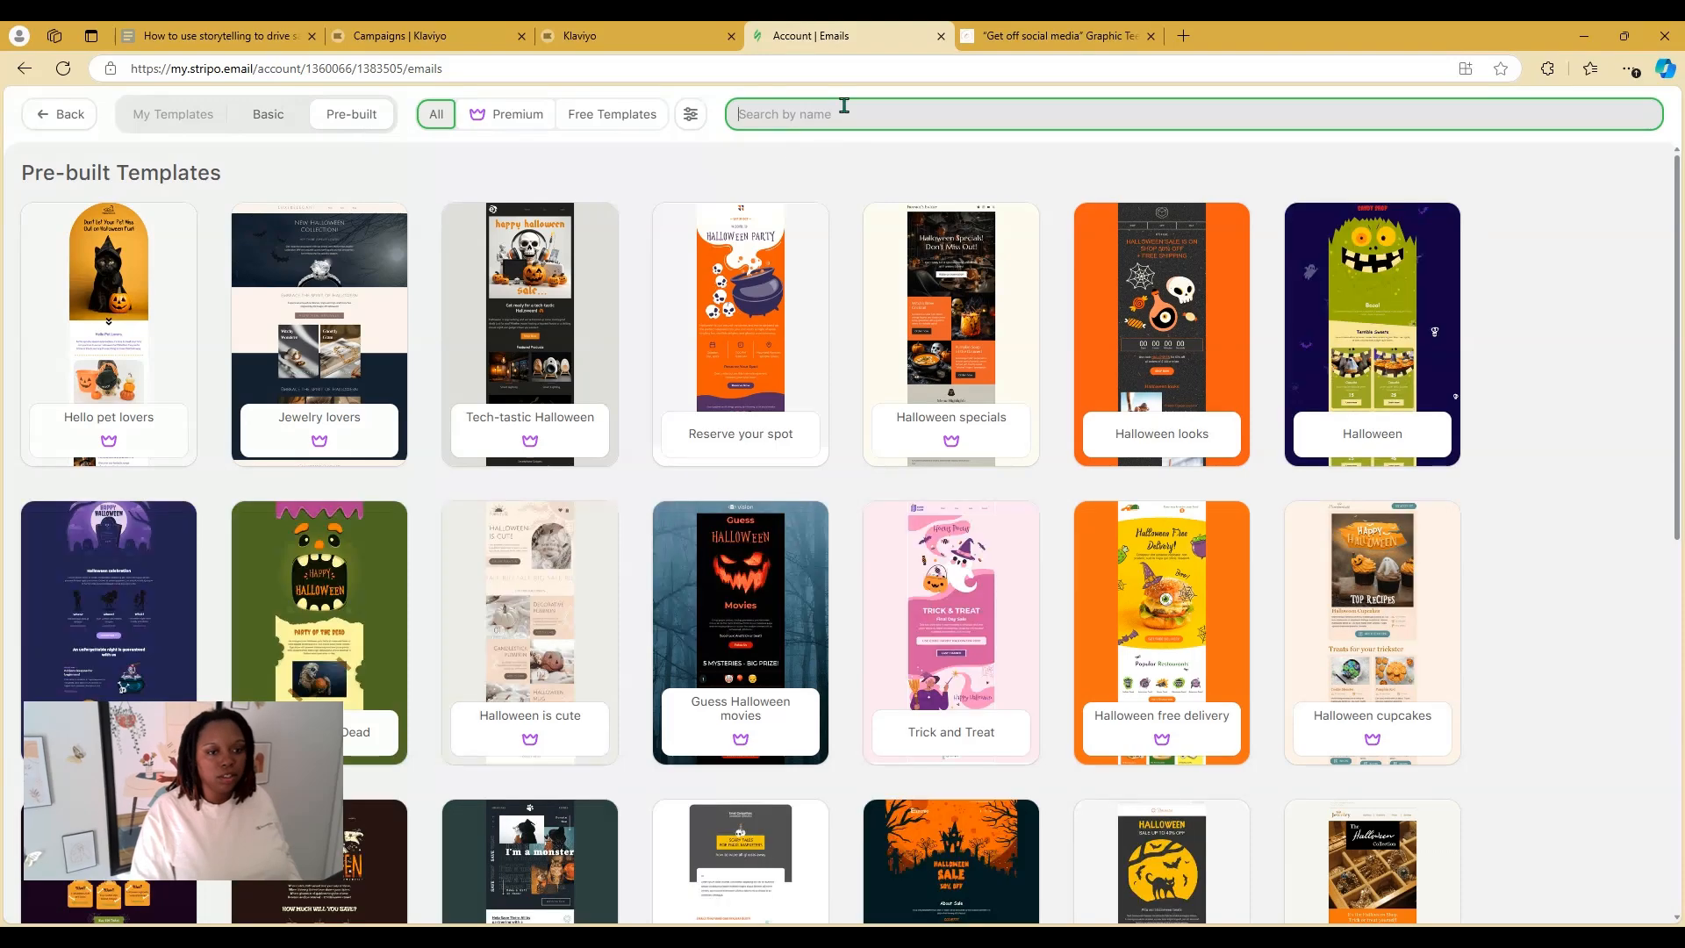
Filter pre-built templates by 'black friday' and start an email from 'Look at these styles'
{"action": "type", "text": "black"}
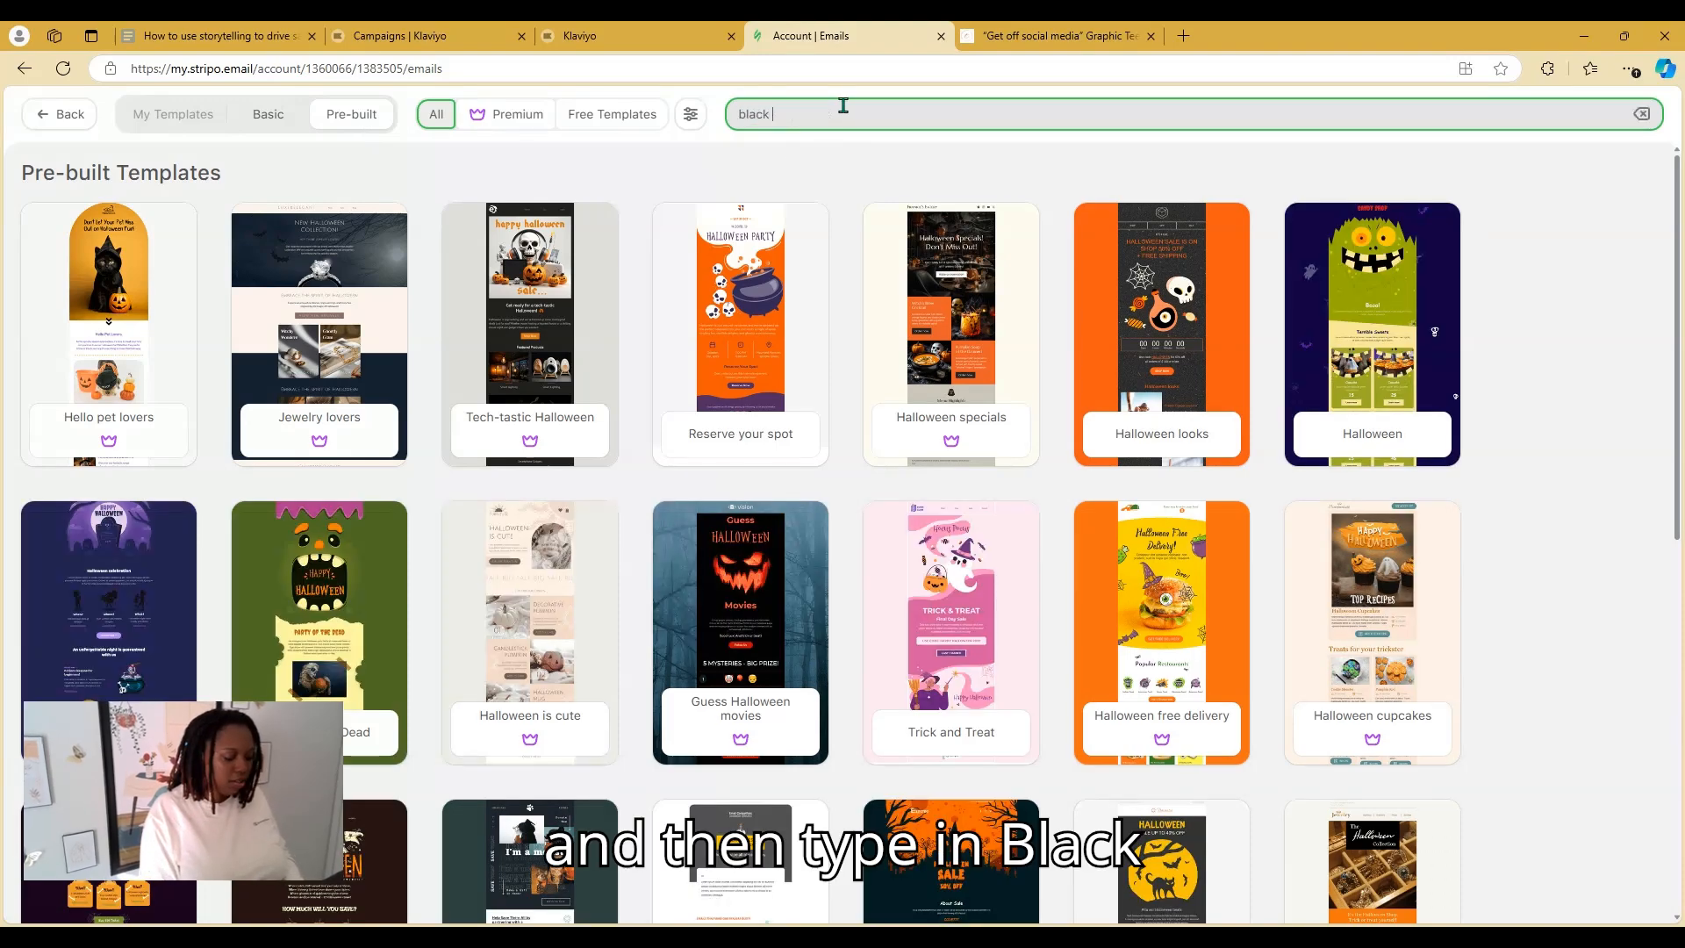
{"action": "type", "text": " friday"}
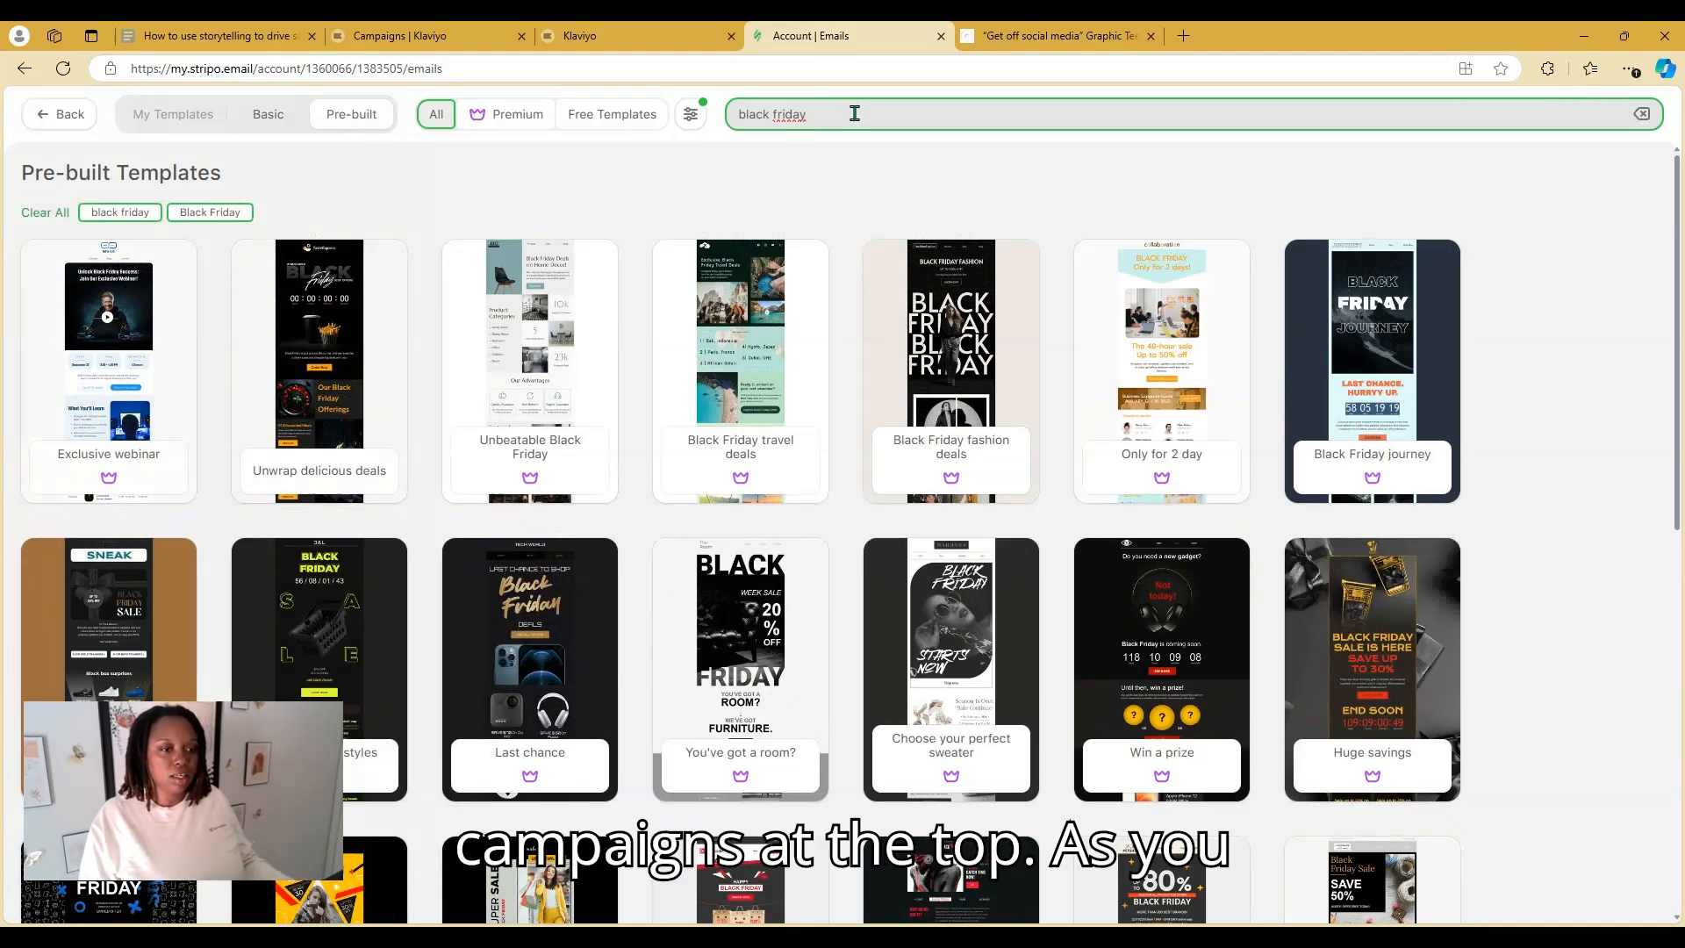
{"action": "mouse_move", "coordinate": [529, 295]}
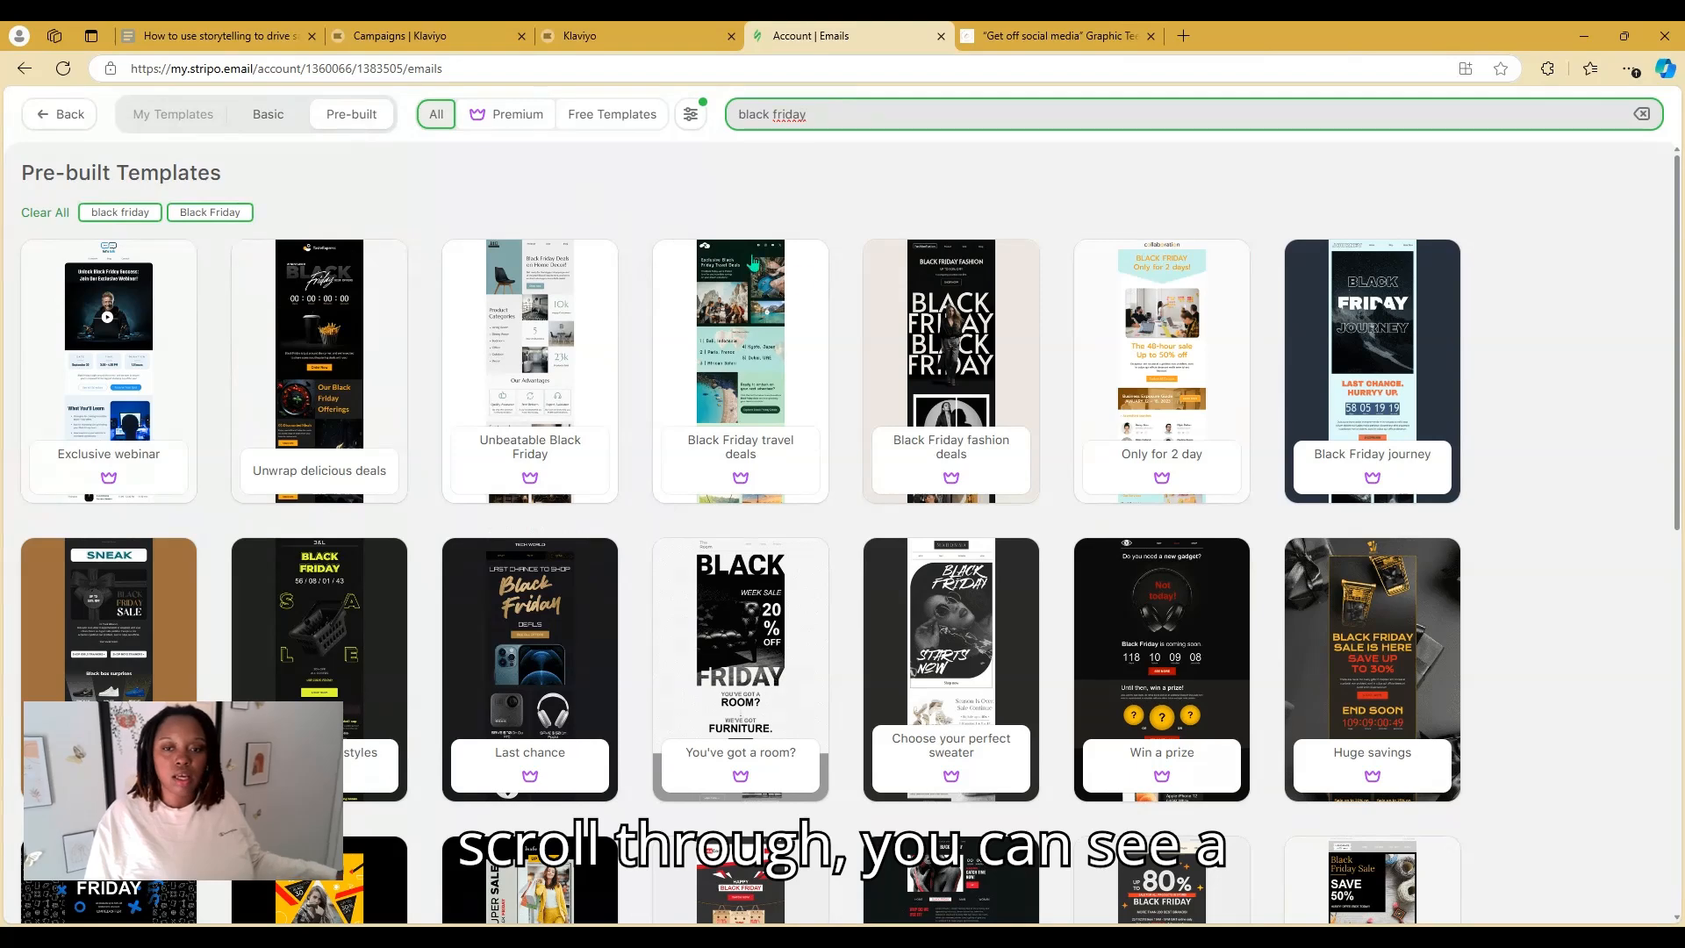
{"action": "scroll", "coordinate": [1568, 392], "scroll_direction": "down", "scroll_amount": 1}
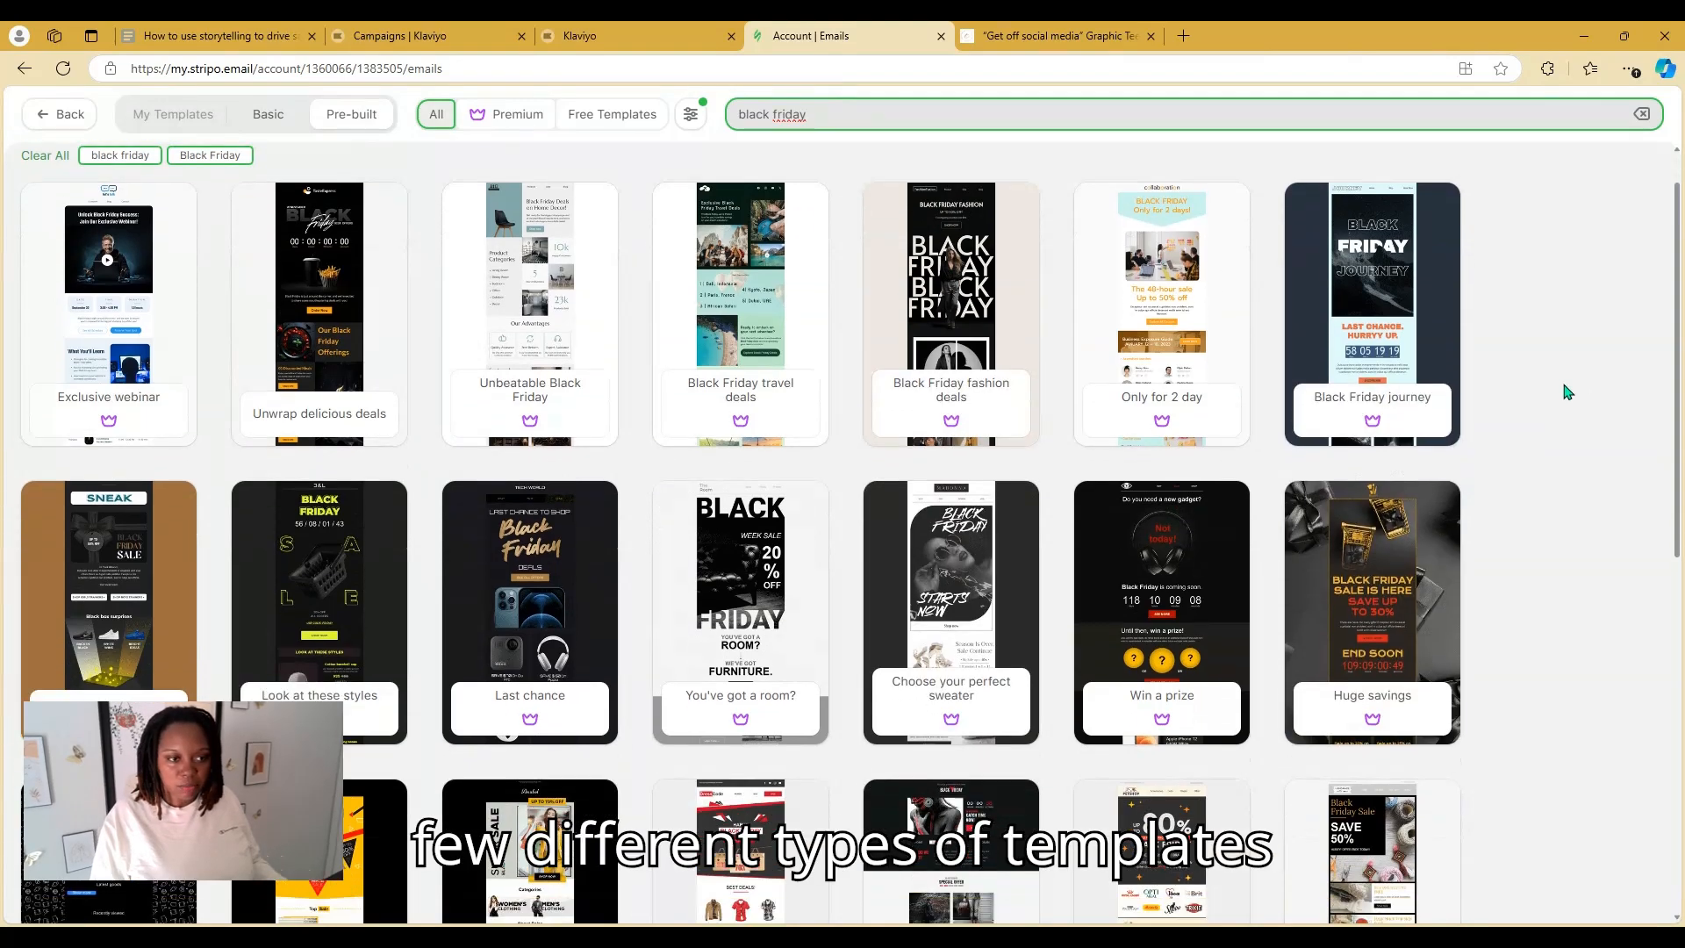
{"action": "scroll", "coordinate": [1568, 392], "scroll_direction": "down", "scroll_amount": 3}
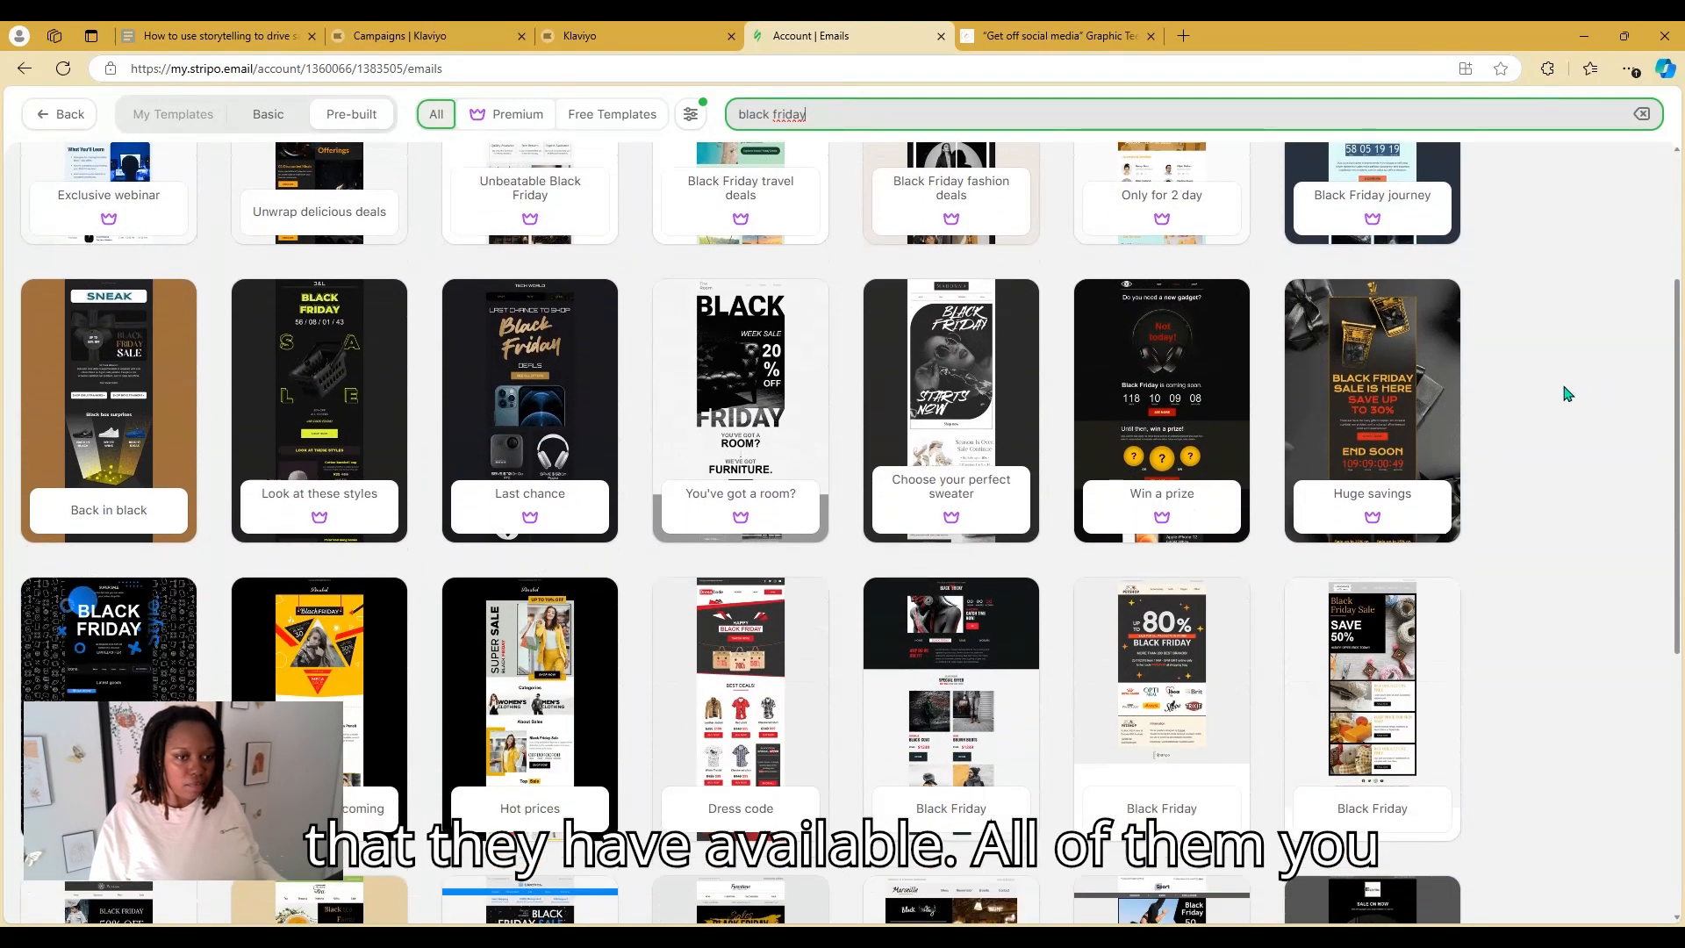
{"action": "scroll", "coordinate": [1568, 393], "scroll_direction": "up", "scroll_amount": 5}
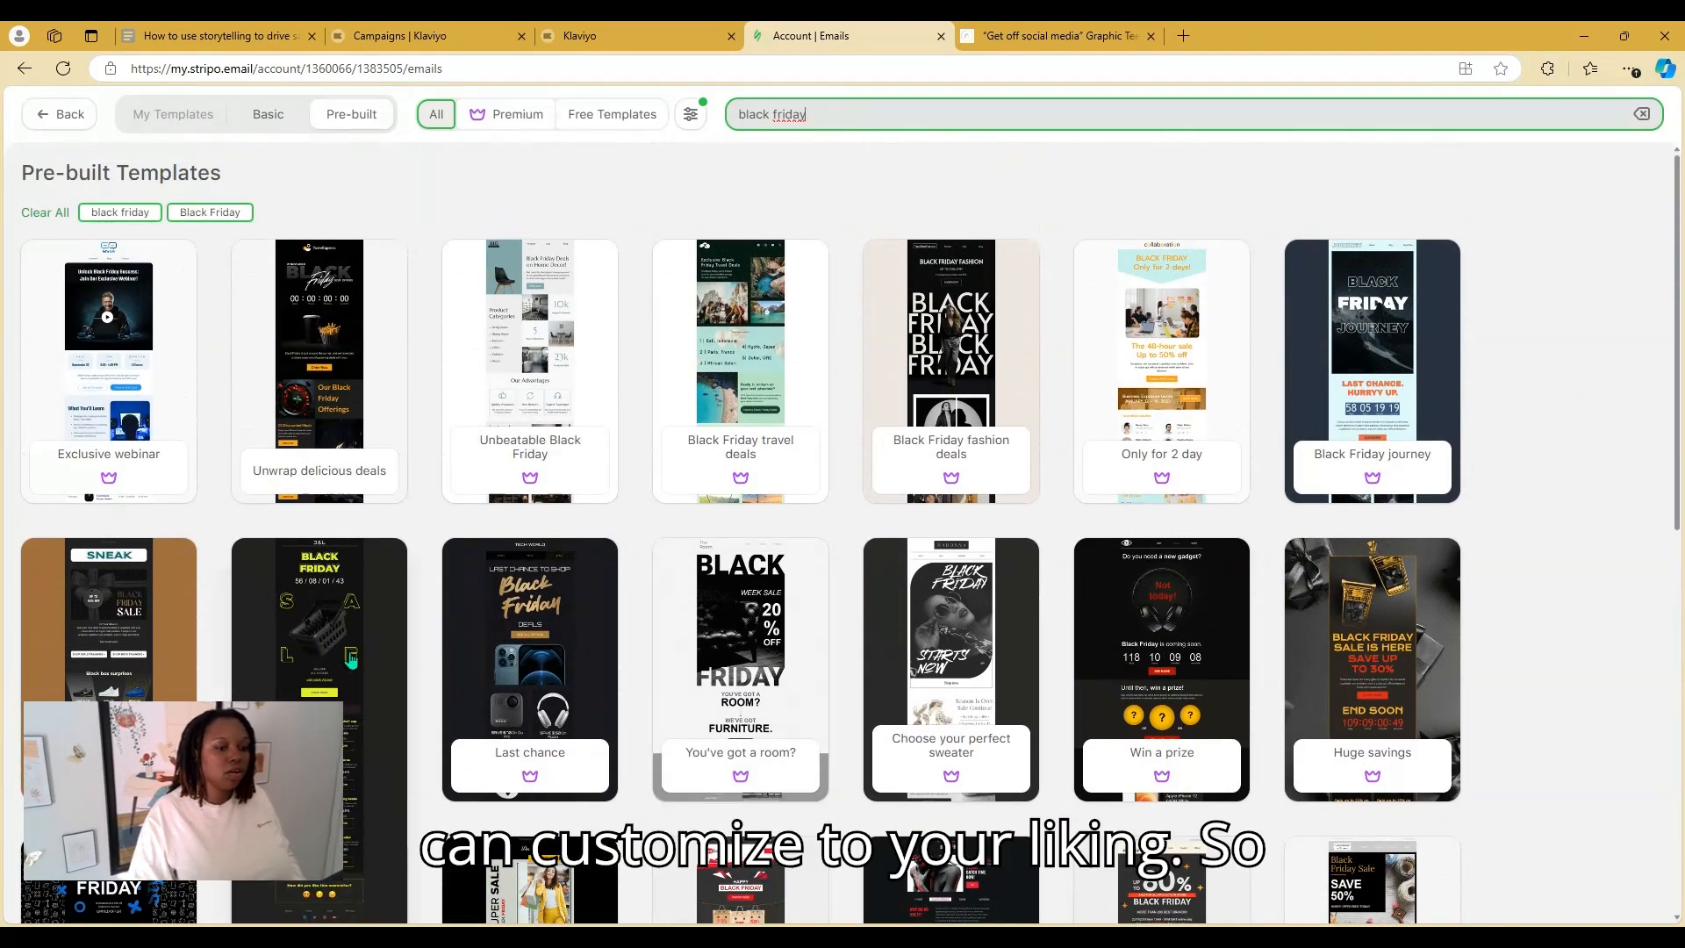
{"action": "left_click", "coordinate": [351, 658]}
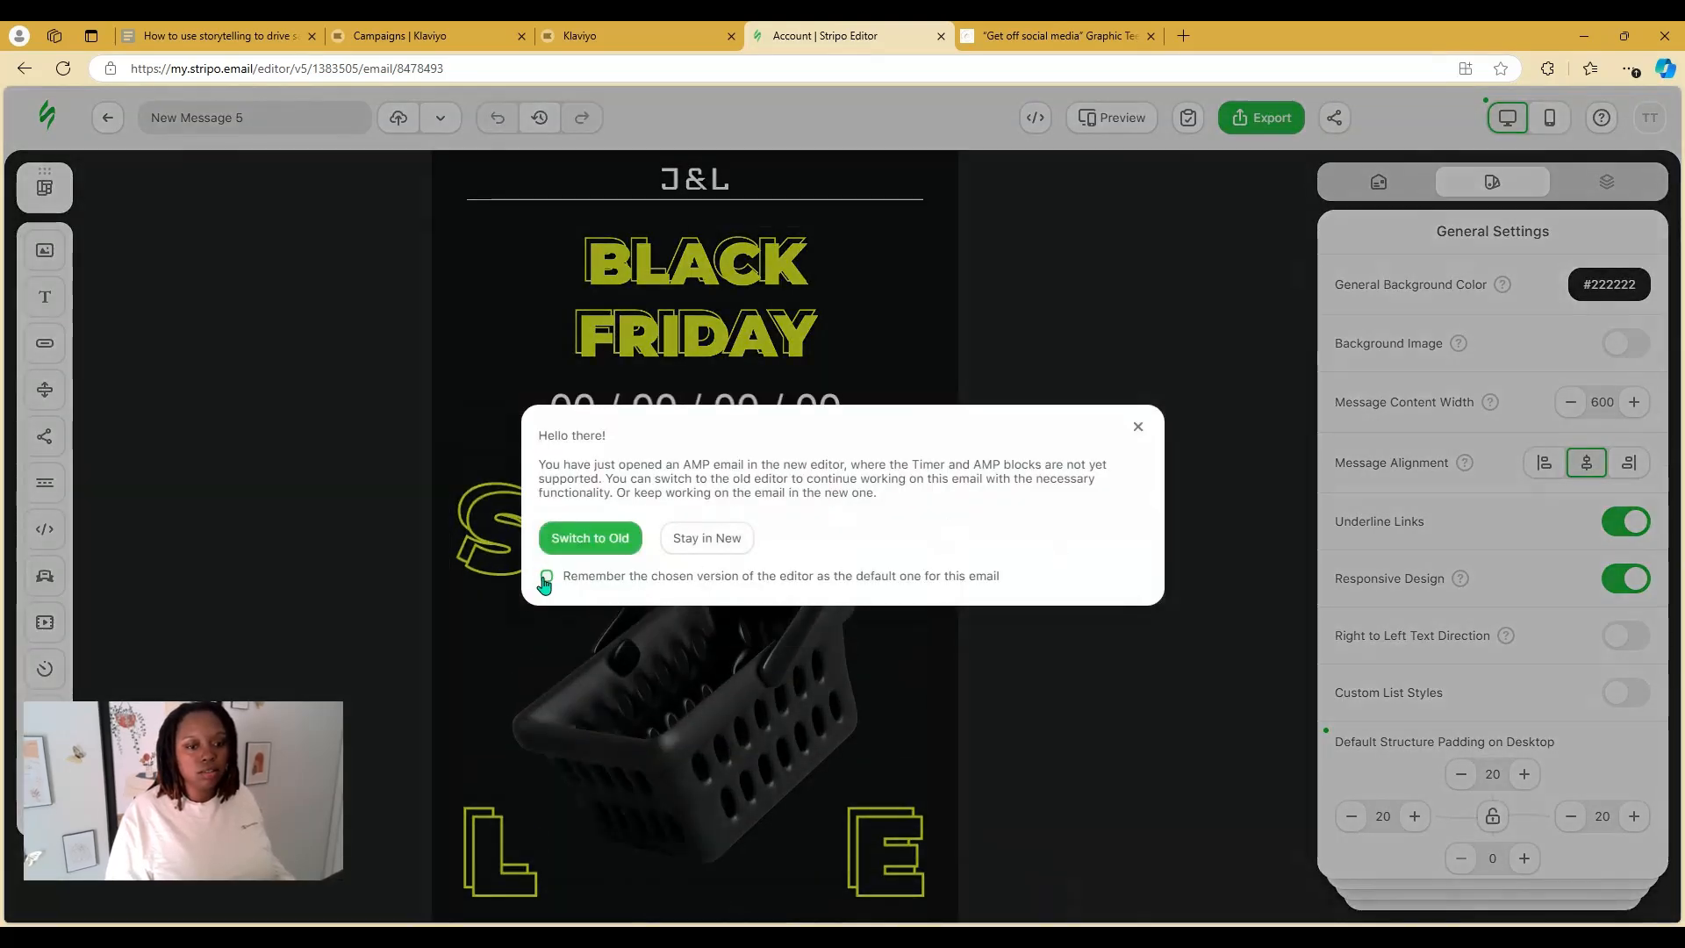
Stay in the new editor and review the 50% off hero, product blocks and footer
{"action": "left_click", "coordinate": [707, 538]}
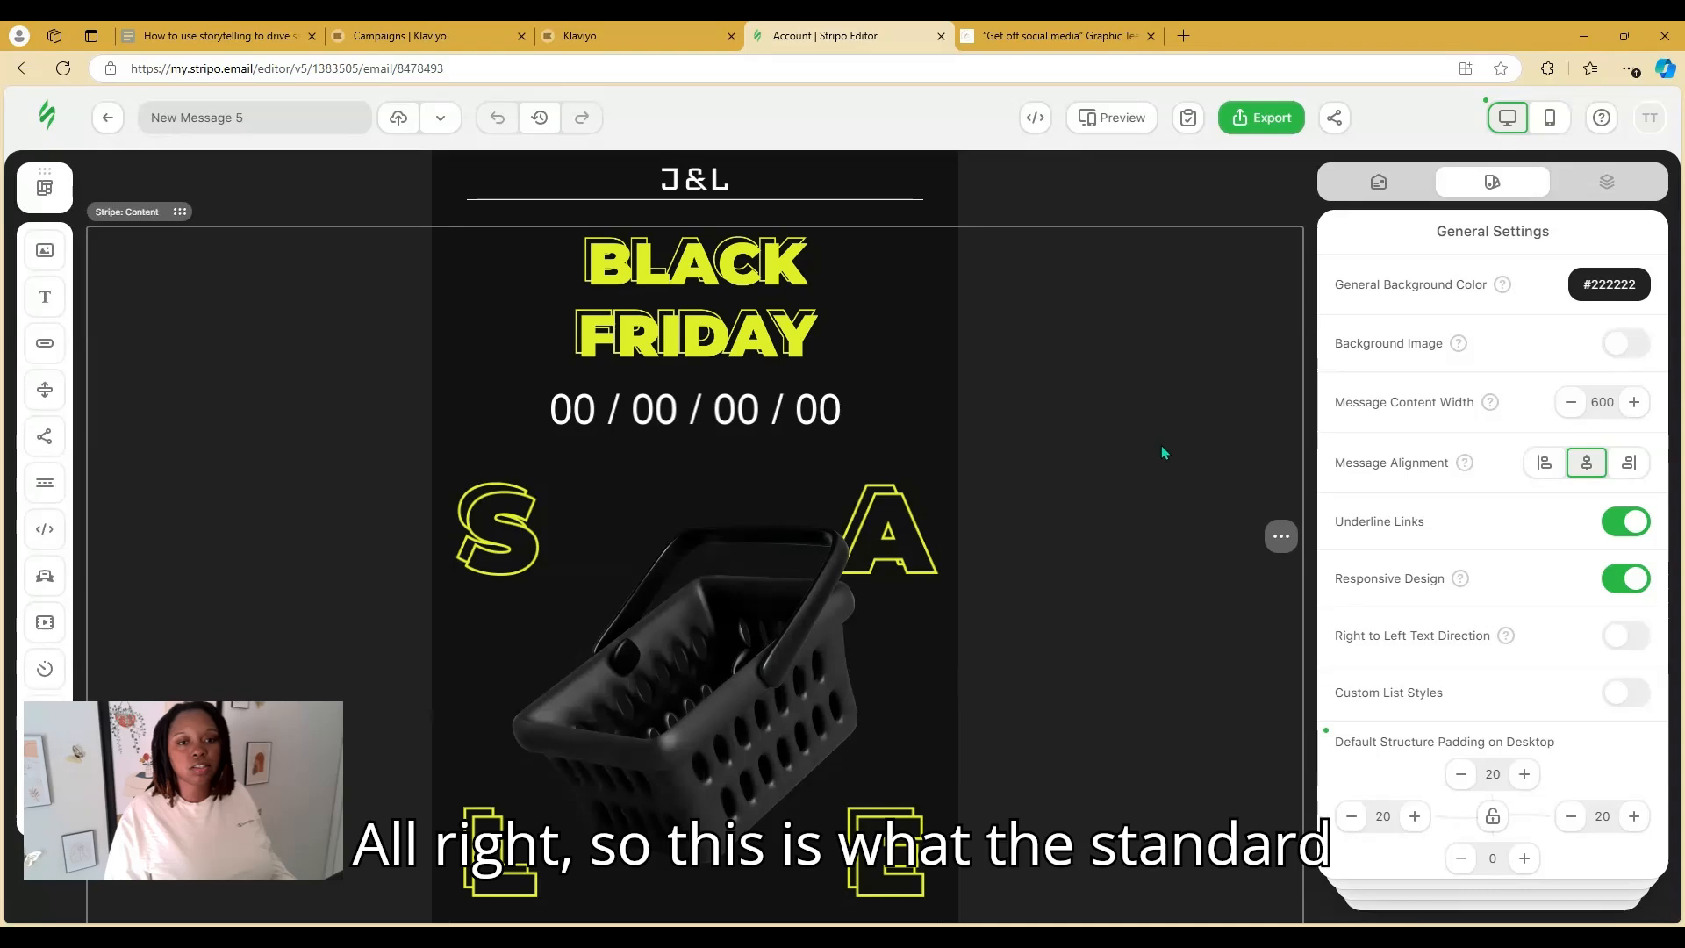
{"action": "scroll", "coordinate": [1158, 435], "scroll_direction": "down", "scroll_amount": 6}
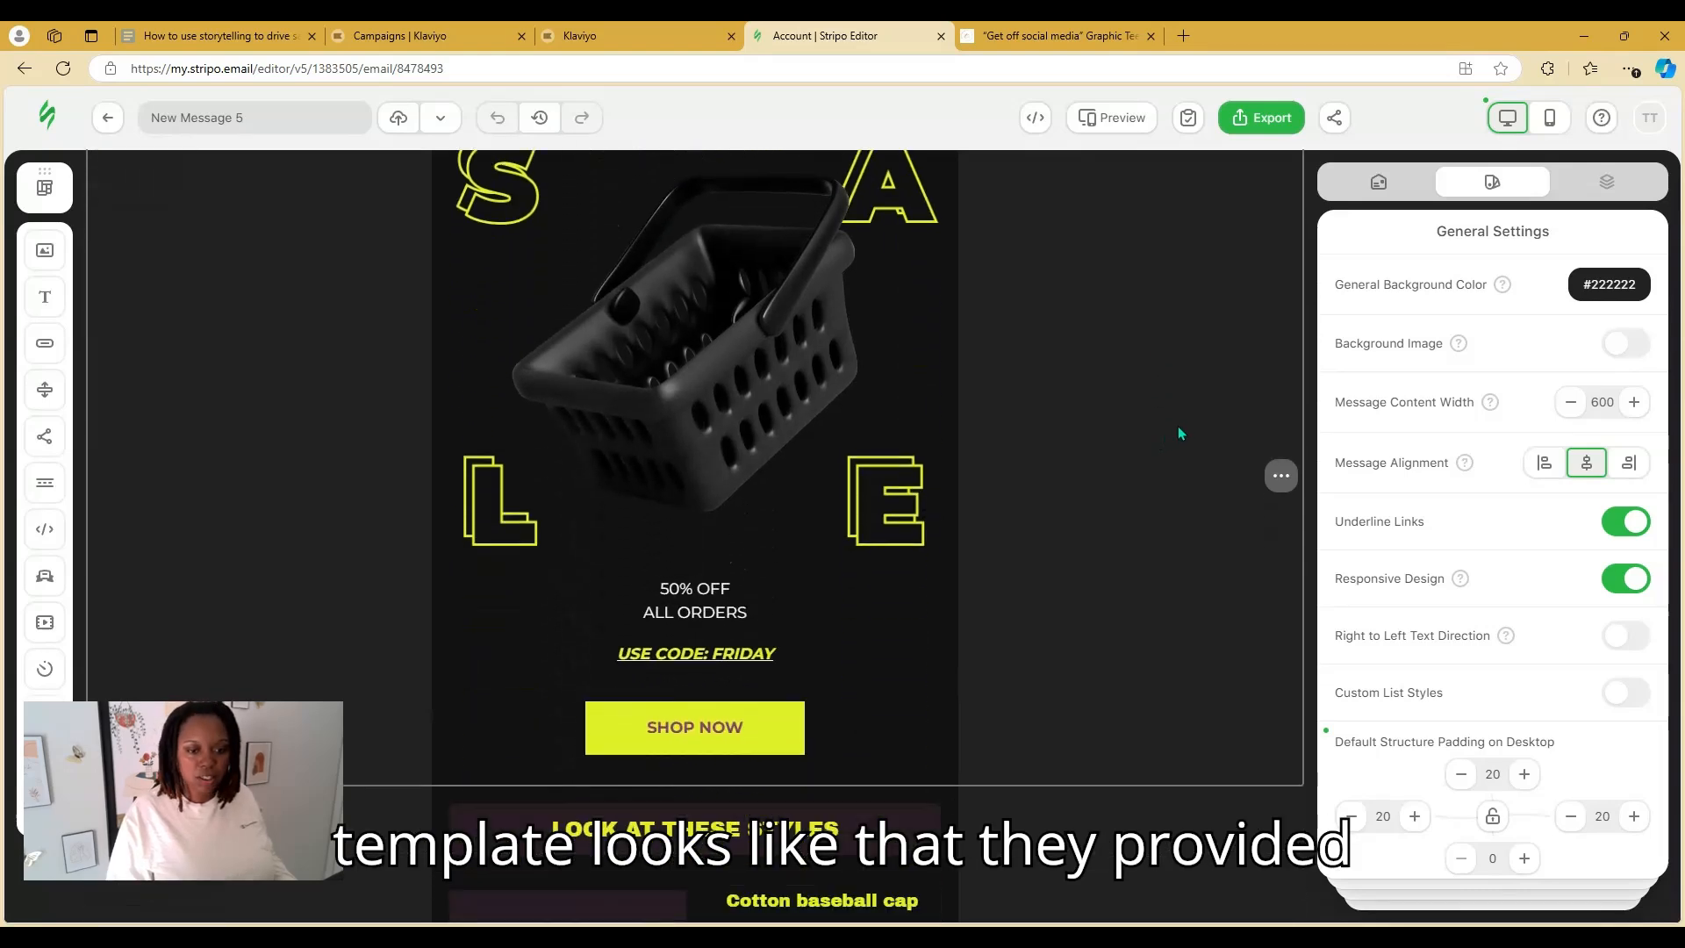
{"action": "scroll", "coordinate": [1180, 431], "scroll_direction": "down", "scroll_amount": 9}
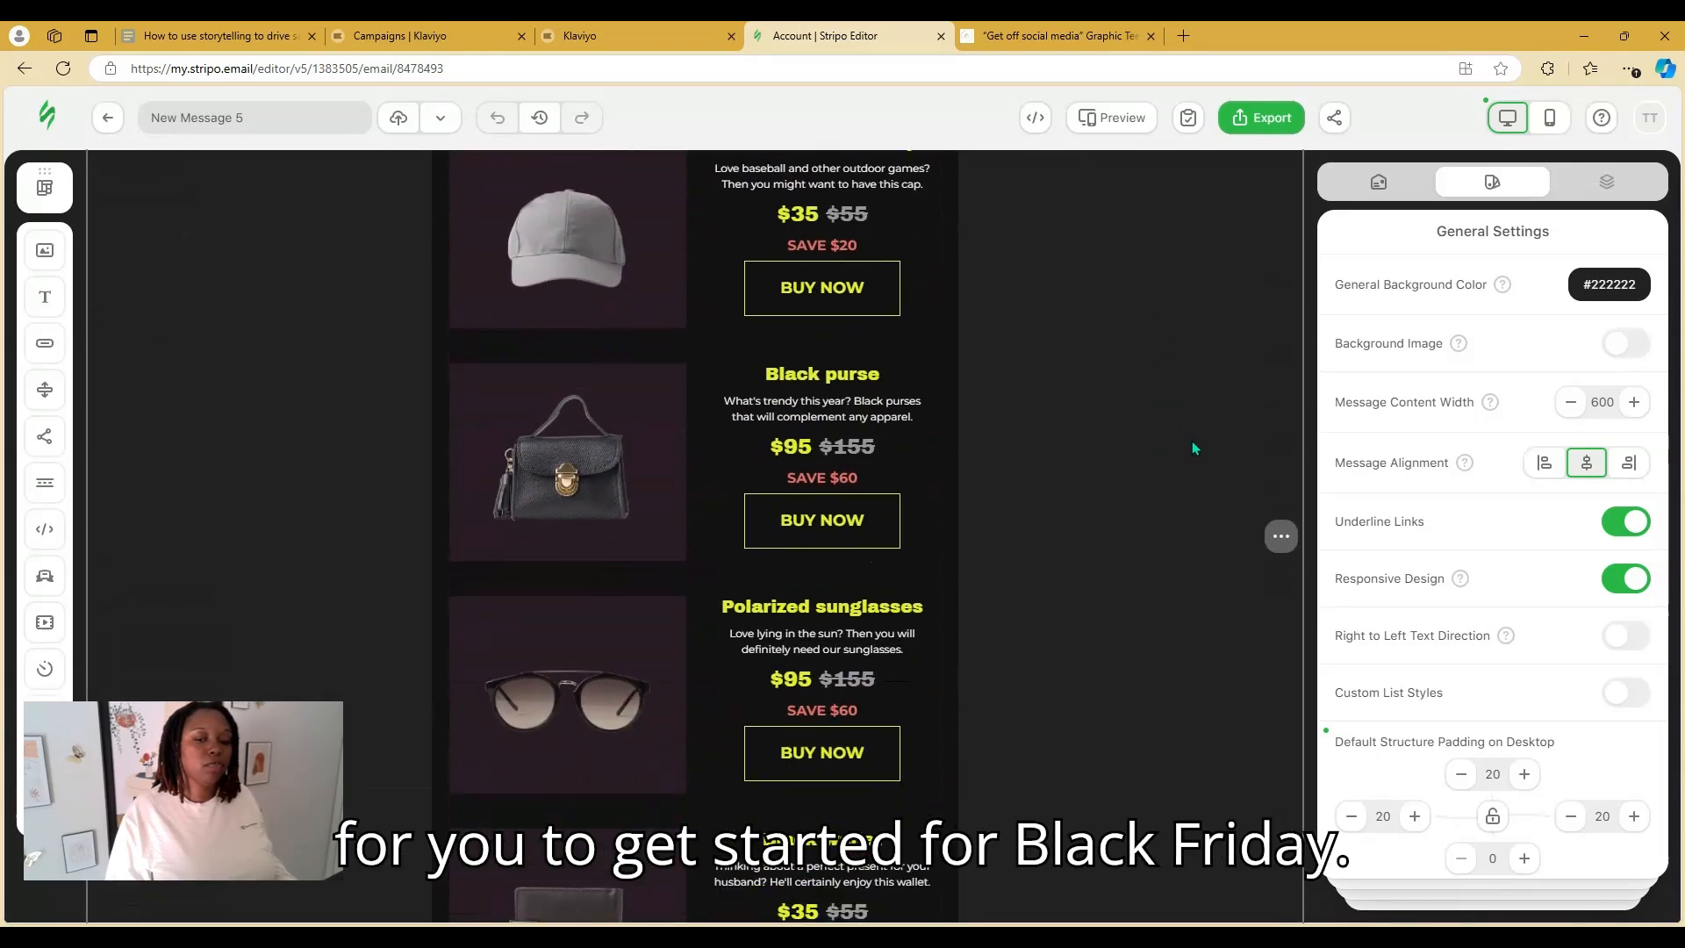
{"action": "scroll", "coordinate": [1198, 440], "scroll_direction": "down", "scroll_amount": 5}
{"action": "scroll", "coordinate": [1198, 440], "scroll_direction": "up", "scroll_amount": 8}
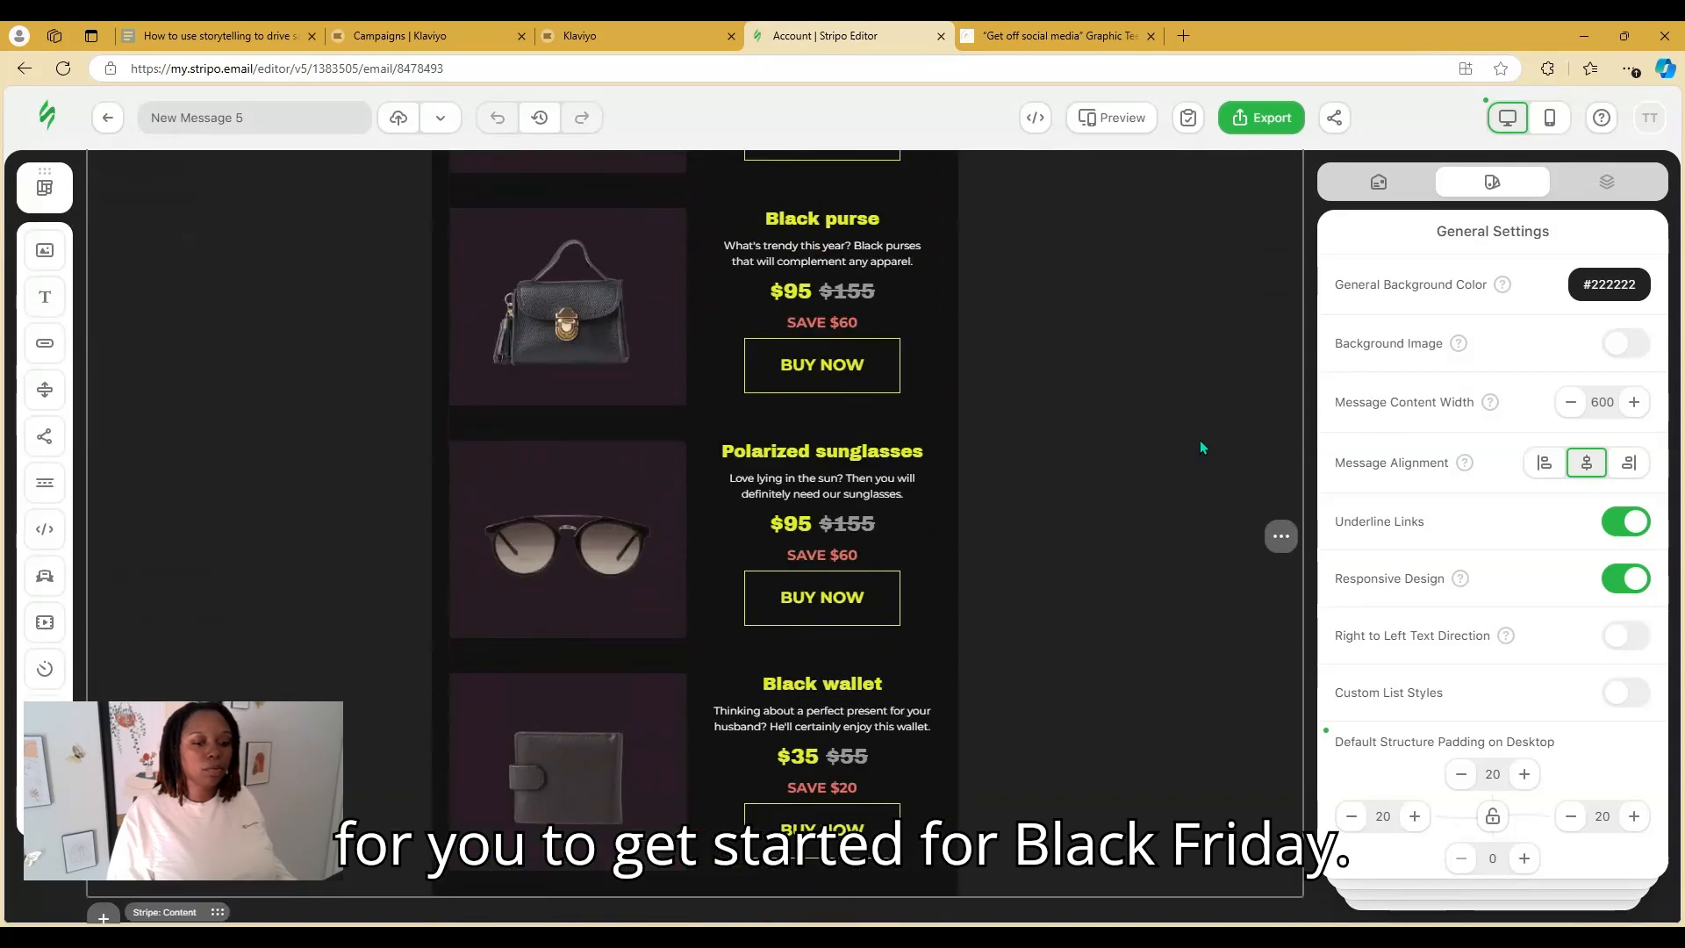
{"action": "scroll", "coordinate": [1199, 447], "scroll_direction": "up", "scroll_amount": 8}
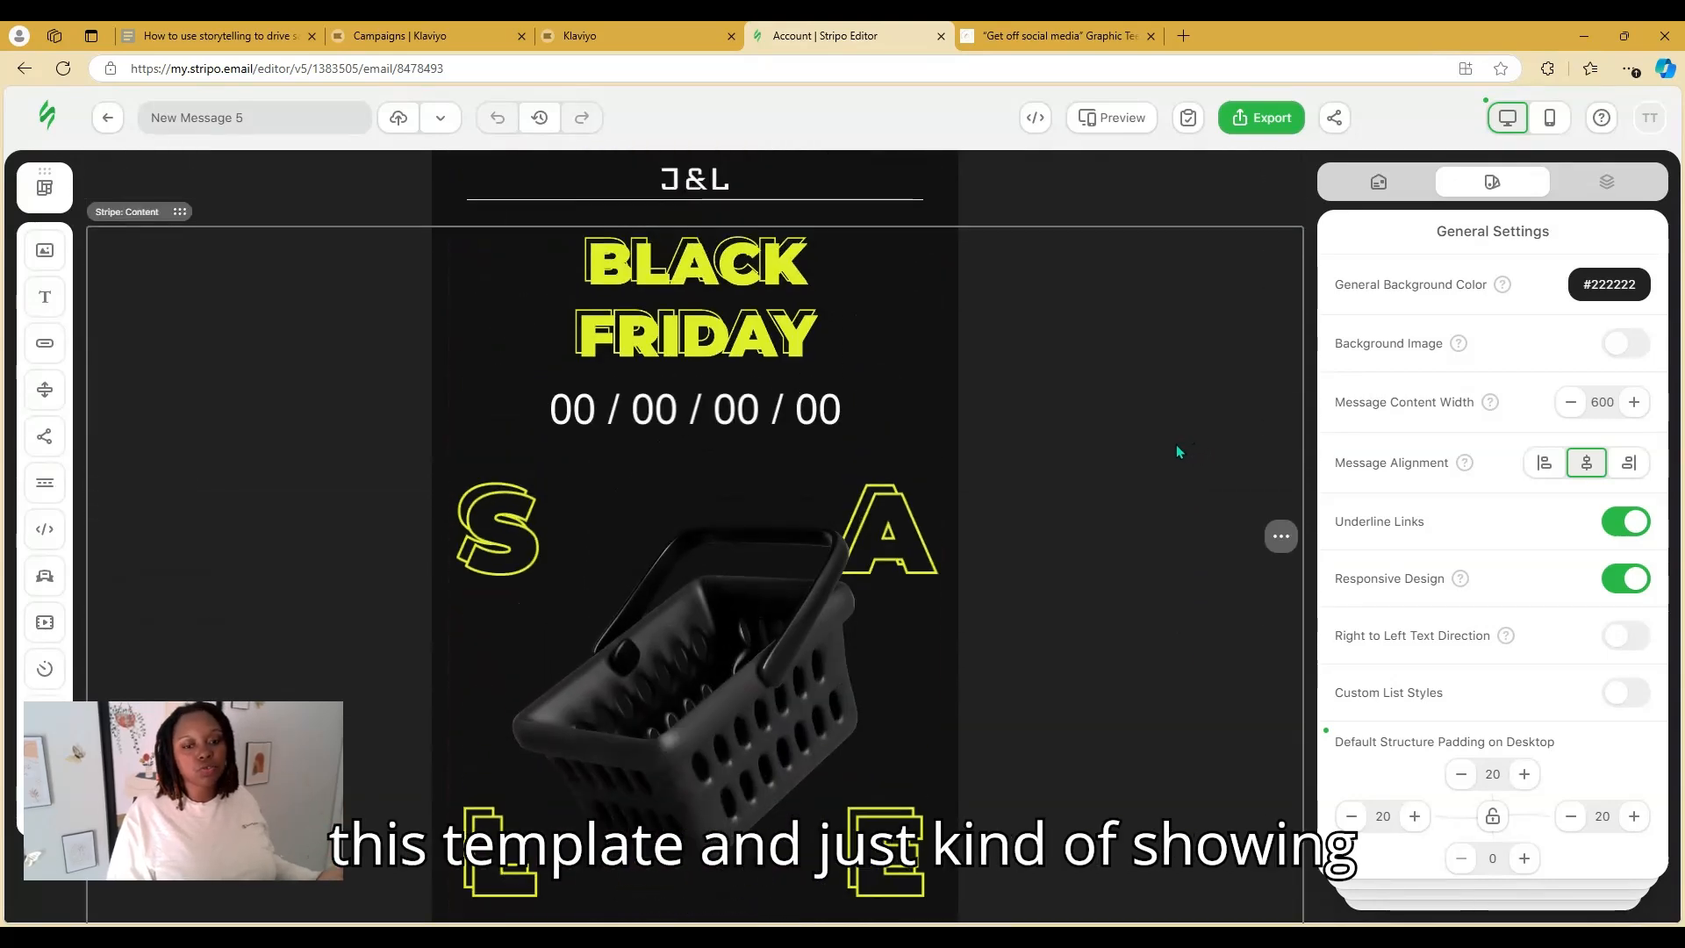
{"action": "scroll", "coordinate": [1175, 444], "scroll_direction": "down", "scroll_amount": 5}
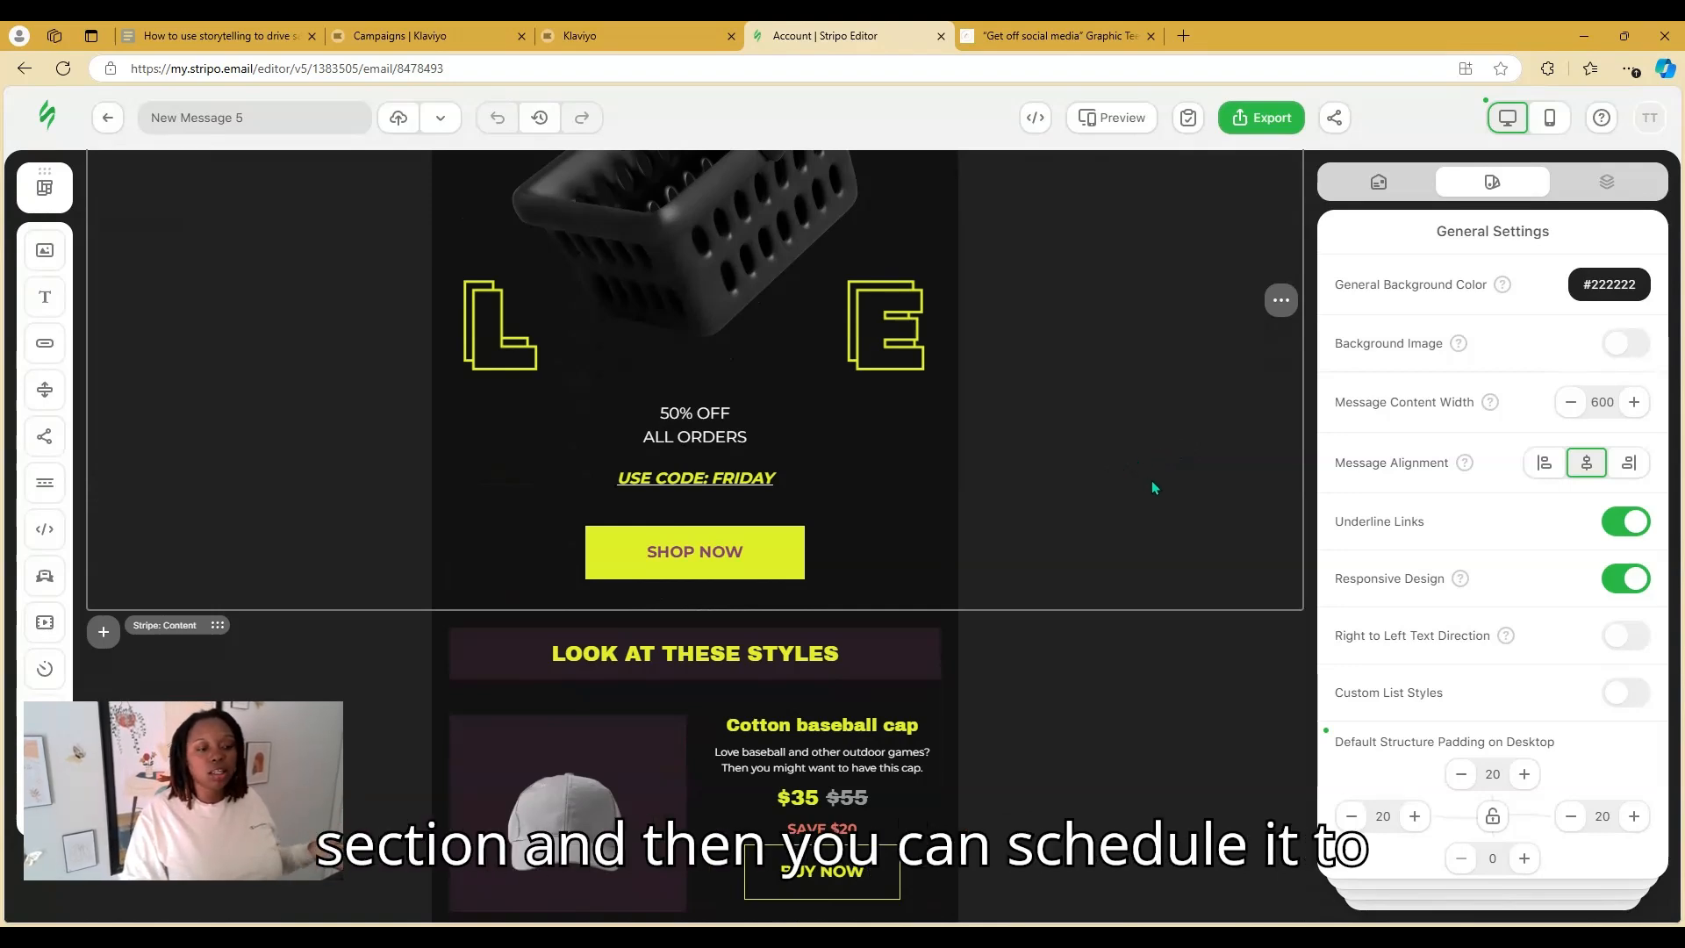
{"action": "scroll", "coordinate": [1159, 491], "scroll_direction": "down", "scroll_amount": 6}
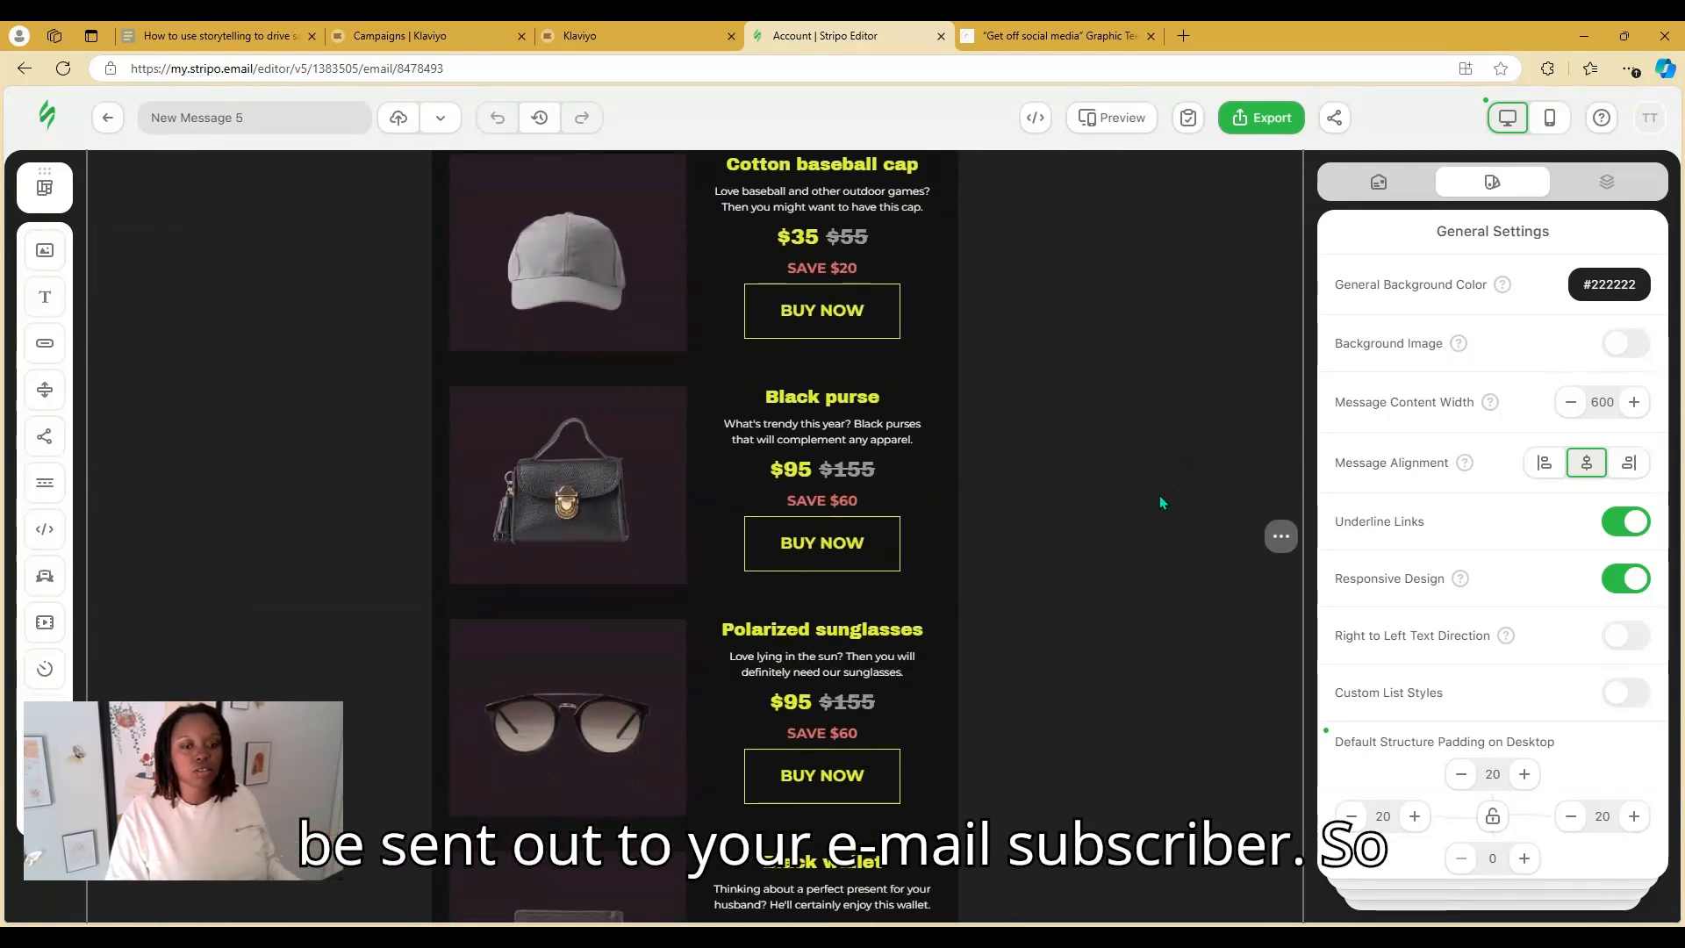
{"action": "scroll", "coordinate": [1140, 505], "scroll_direction": "down", "scroll_amount": 5}
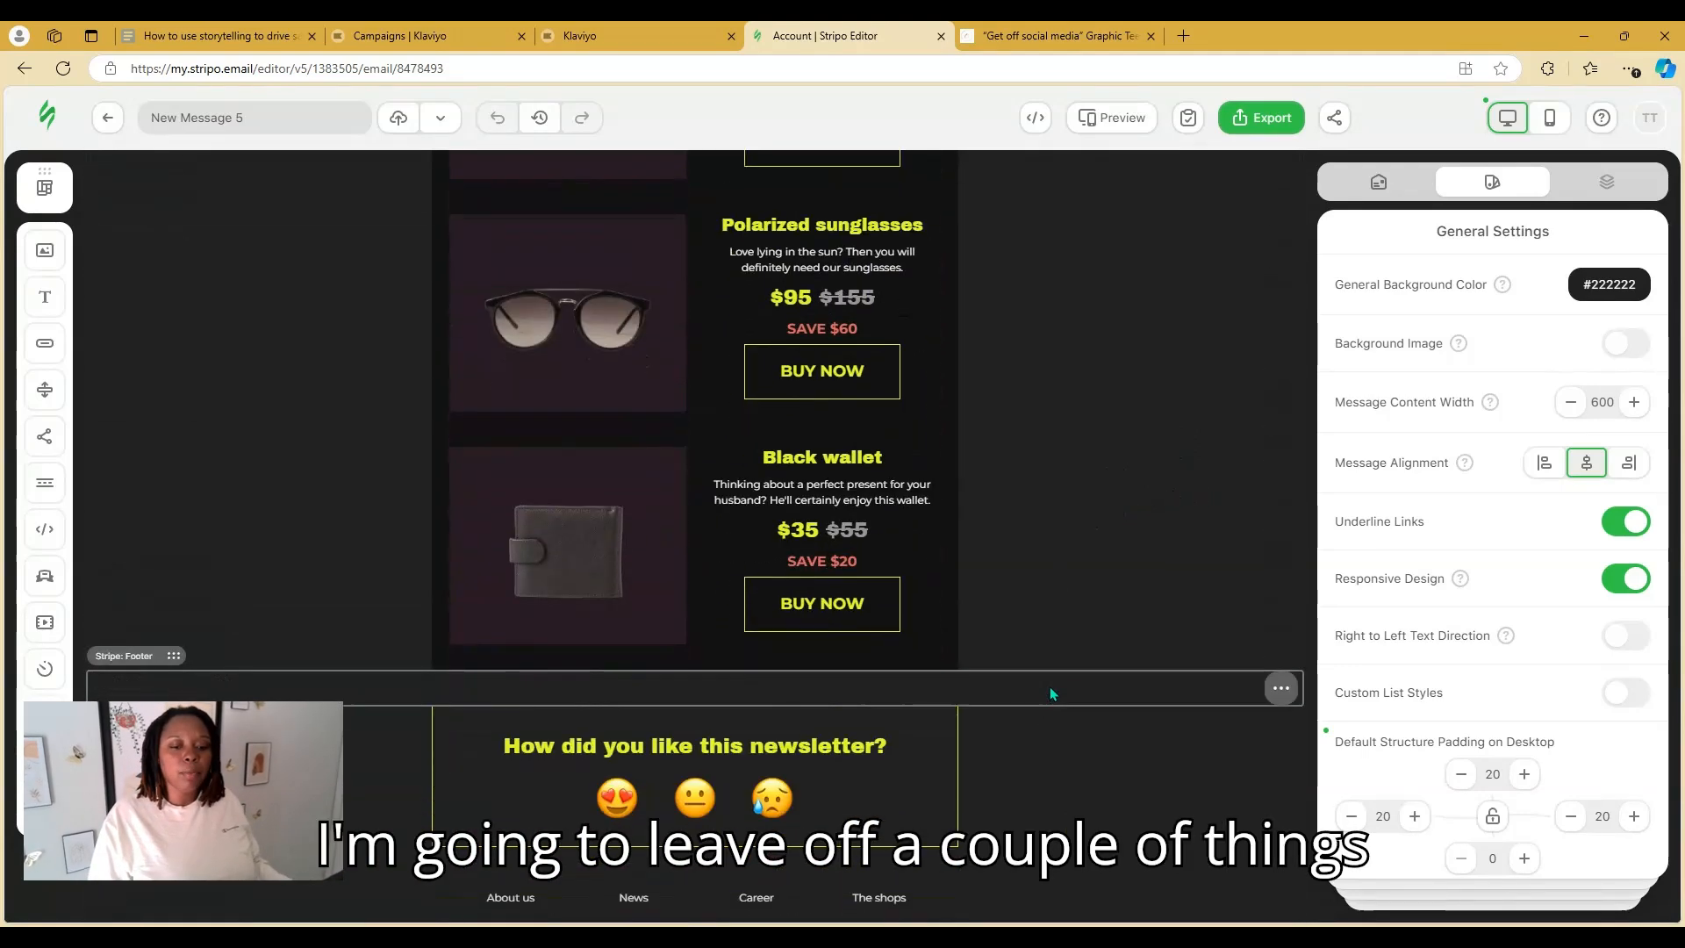
{"action": "scroll", "coordinate": [1065, 686], "scroll_direction": "down", "scroll_amount": 2}
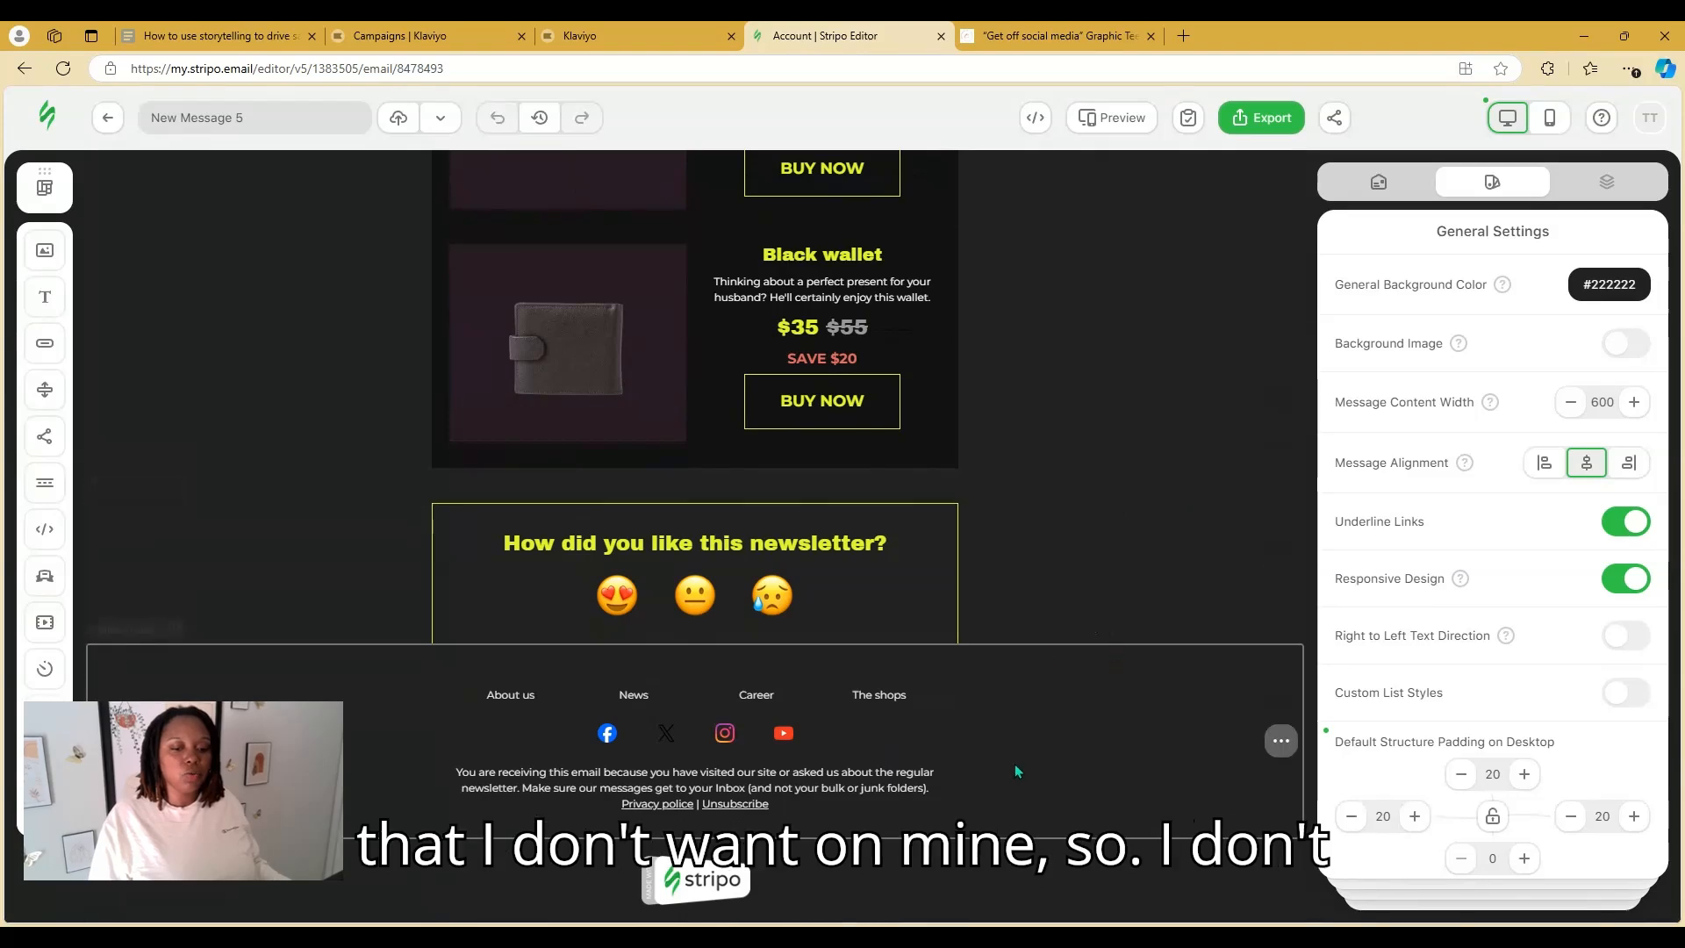
Delete the Stripo branding stripe and the newsletter feedback stripe, saving the feedback stripe as a module first
{"action": "left_click", "coordinate": [1041, 883]}
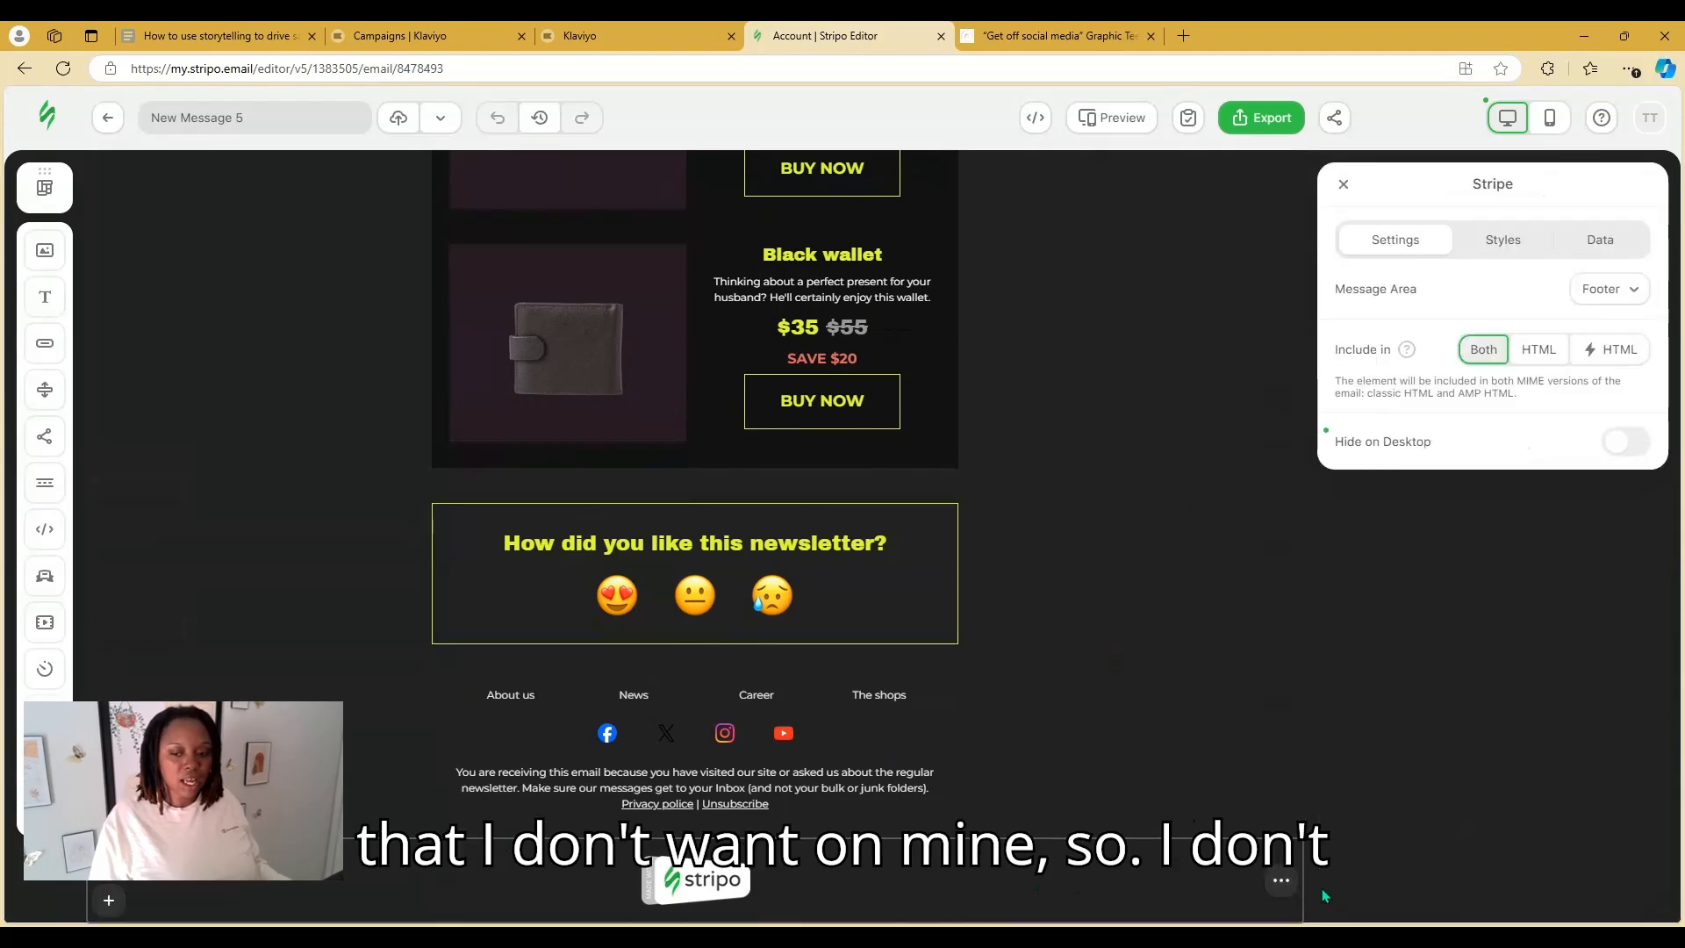
{"action": "mouse_move", "coordinate": [1281, 880]}
{"action": "left_click", "coordinate": [1181, 881]}
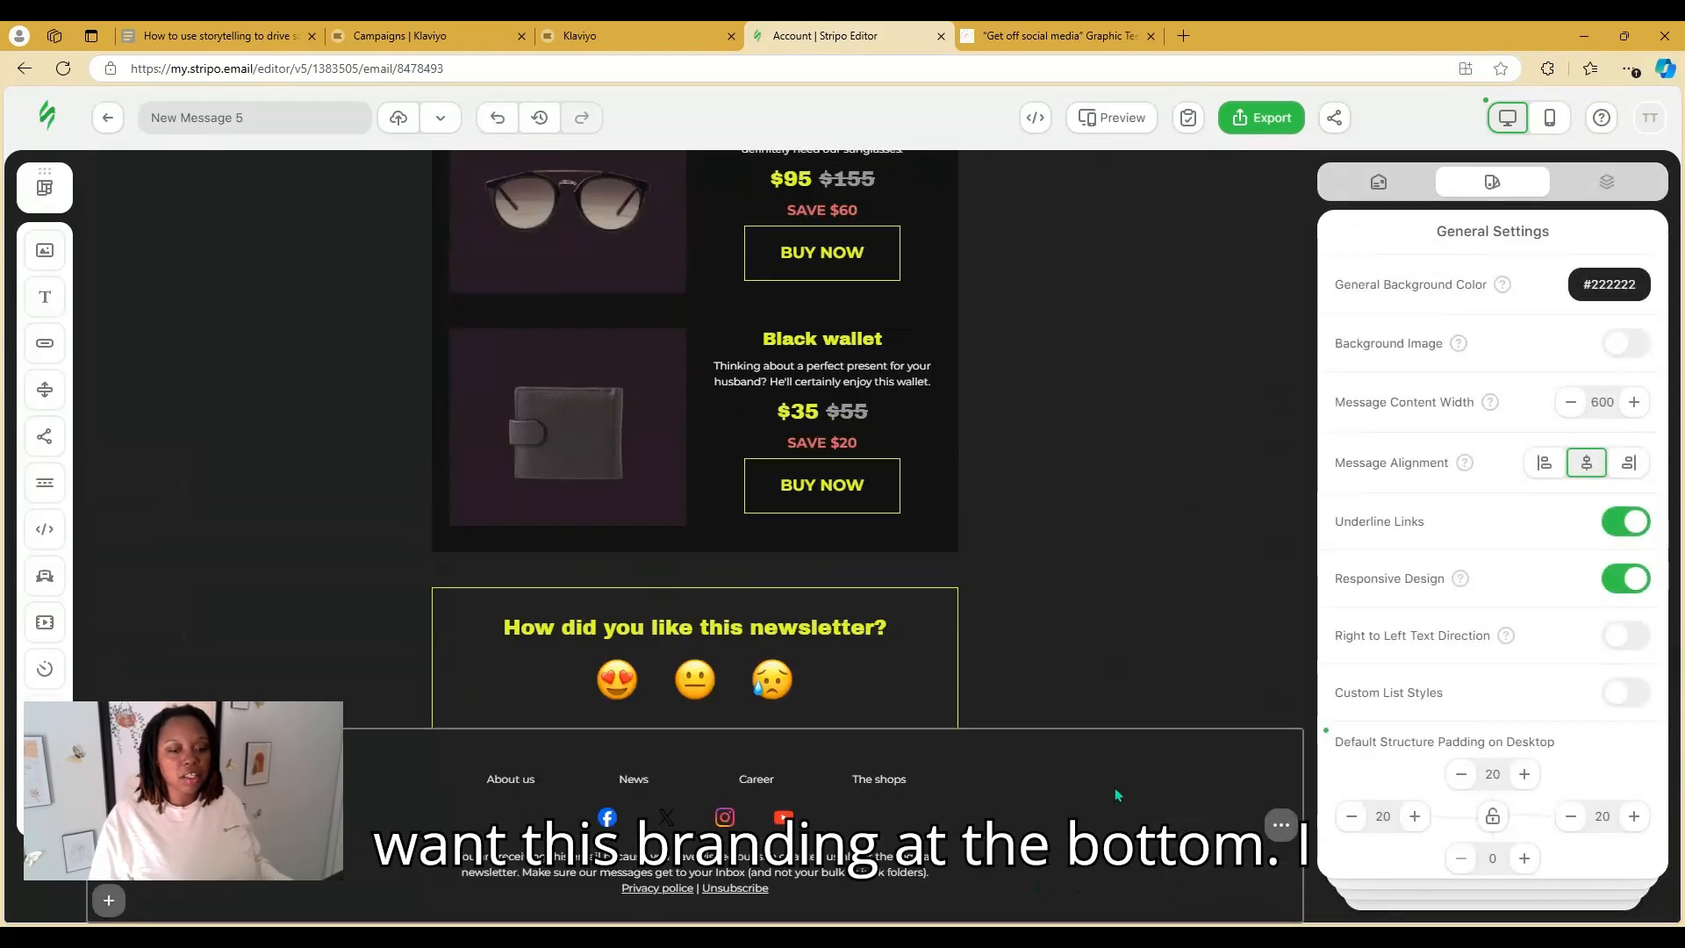
{"action": "left_click", "coordinate": [1053, 657]}
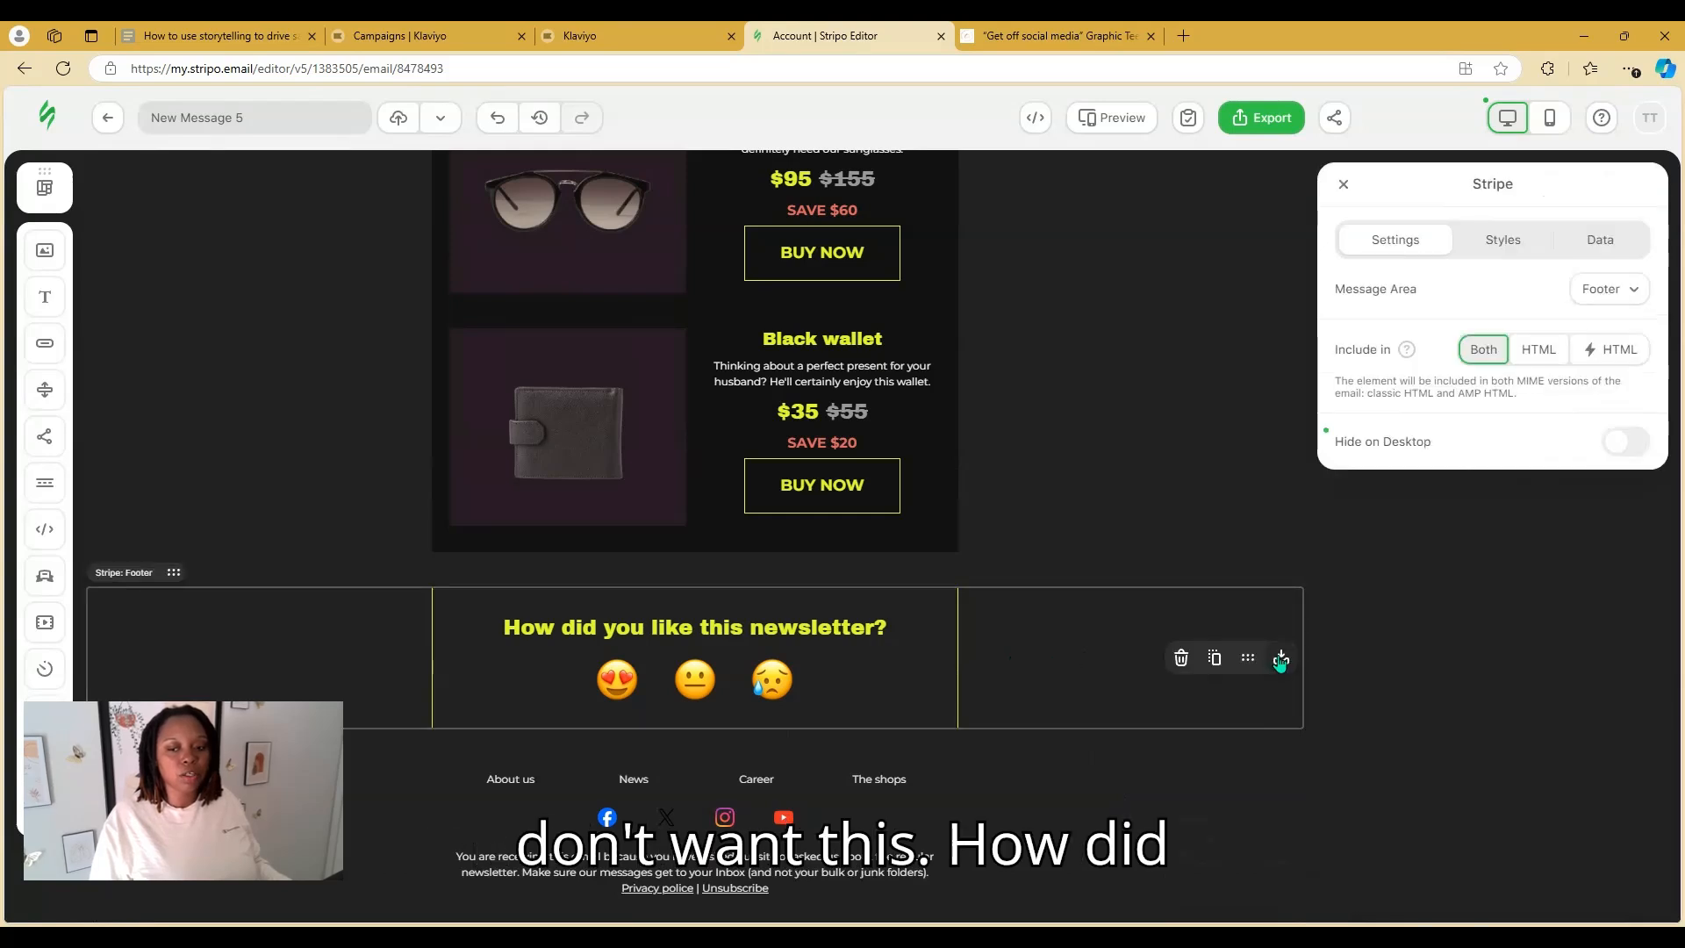
{"action": "left_click", "coordinate": [1278, 660]}
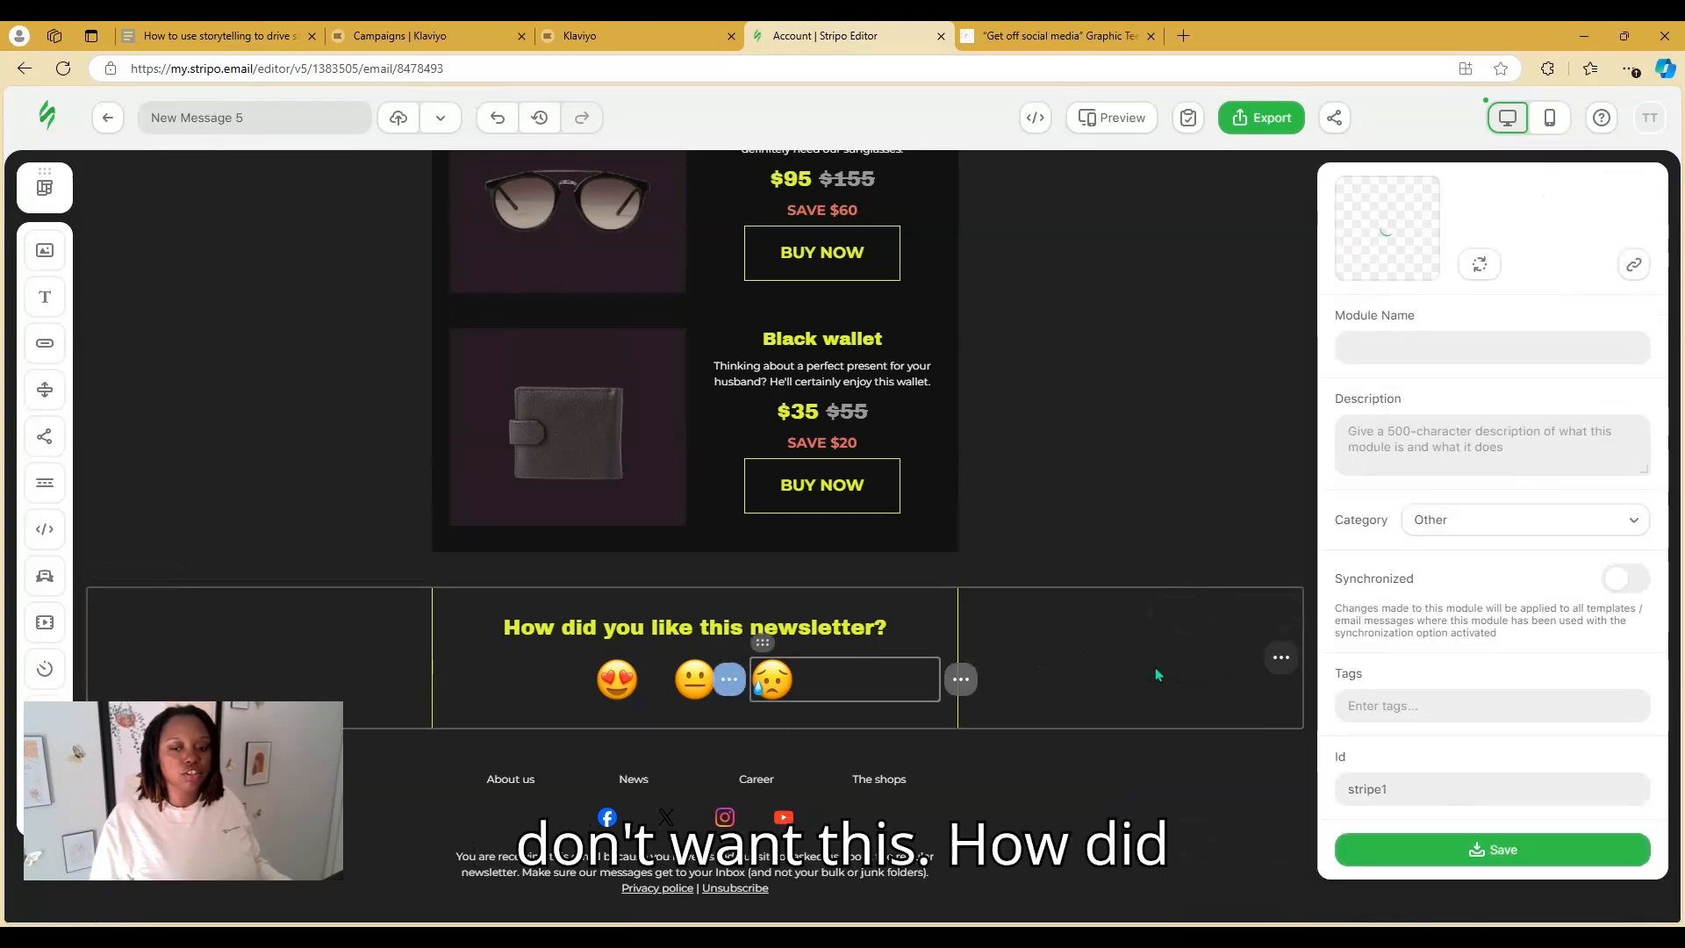
{"action": "mouse_move", "coordinate": [1280, 658]}
{"action": "left_click", "coordinate": [1188, 665]}
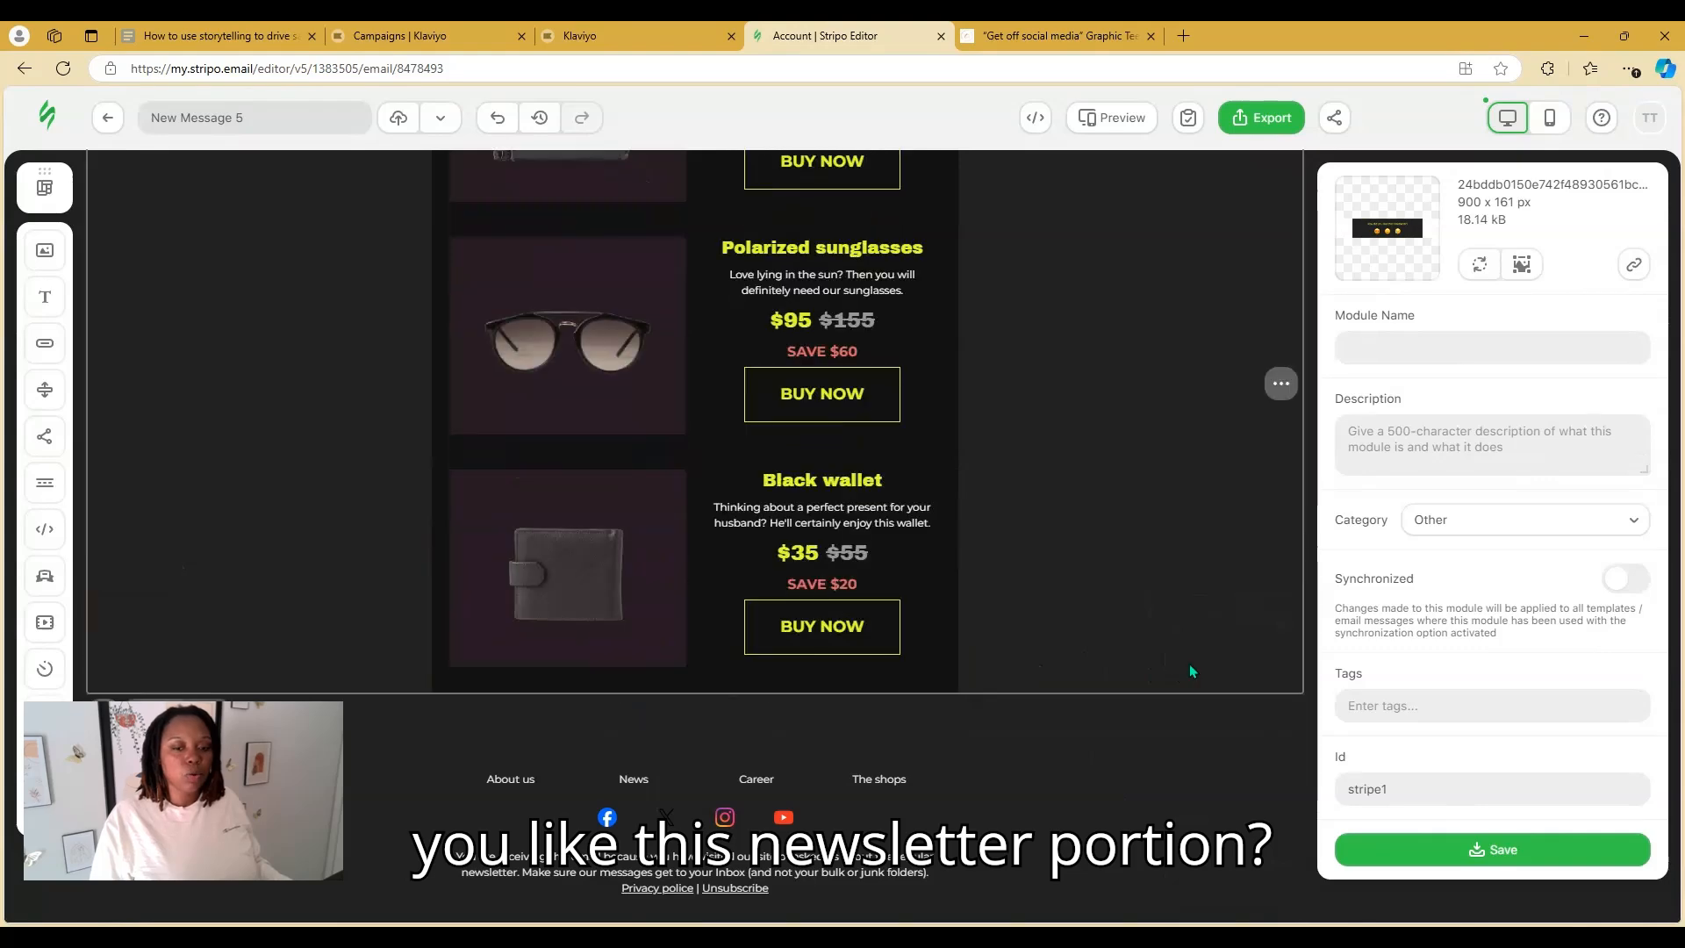
{"action": "scroll", "coordinate": [1076, 647], "scroll_direction": "up", "scroll_amount": 3}
{"action": "scroll", "coordinate": [895, 716], "scroll_direction": "down", "scroll_amount": 2}
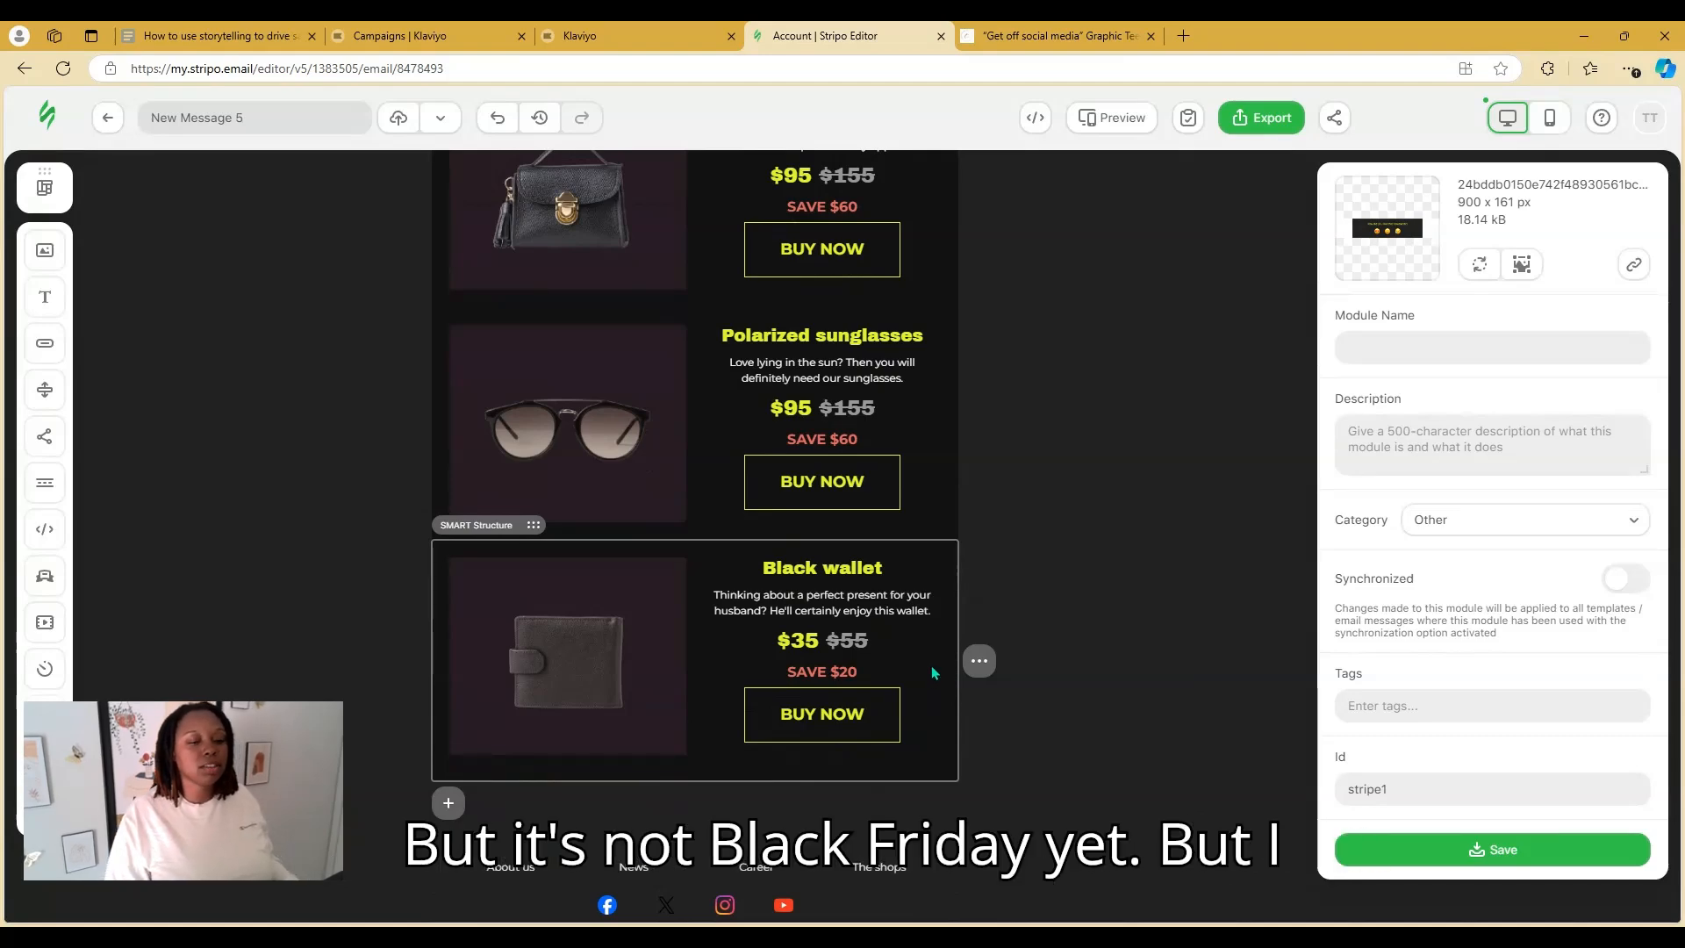
Delete the Black wallet card, remove the sunglasses card's SAVE $60 line, then delete that card
{"action": "left_click", "coordinate": [934, 674]}
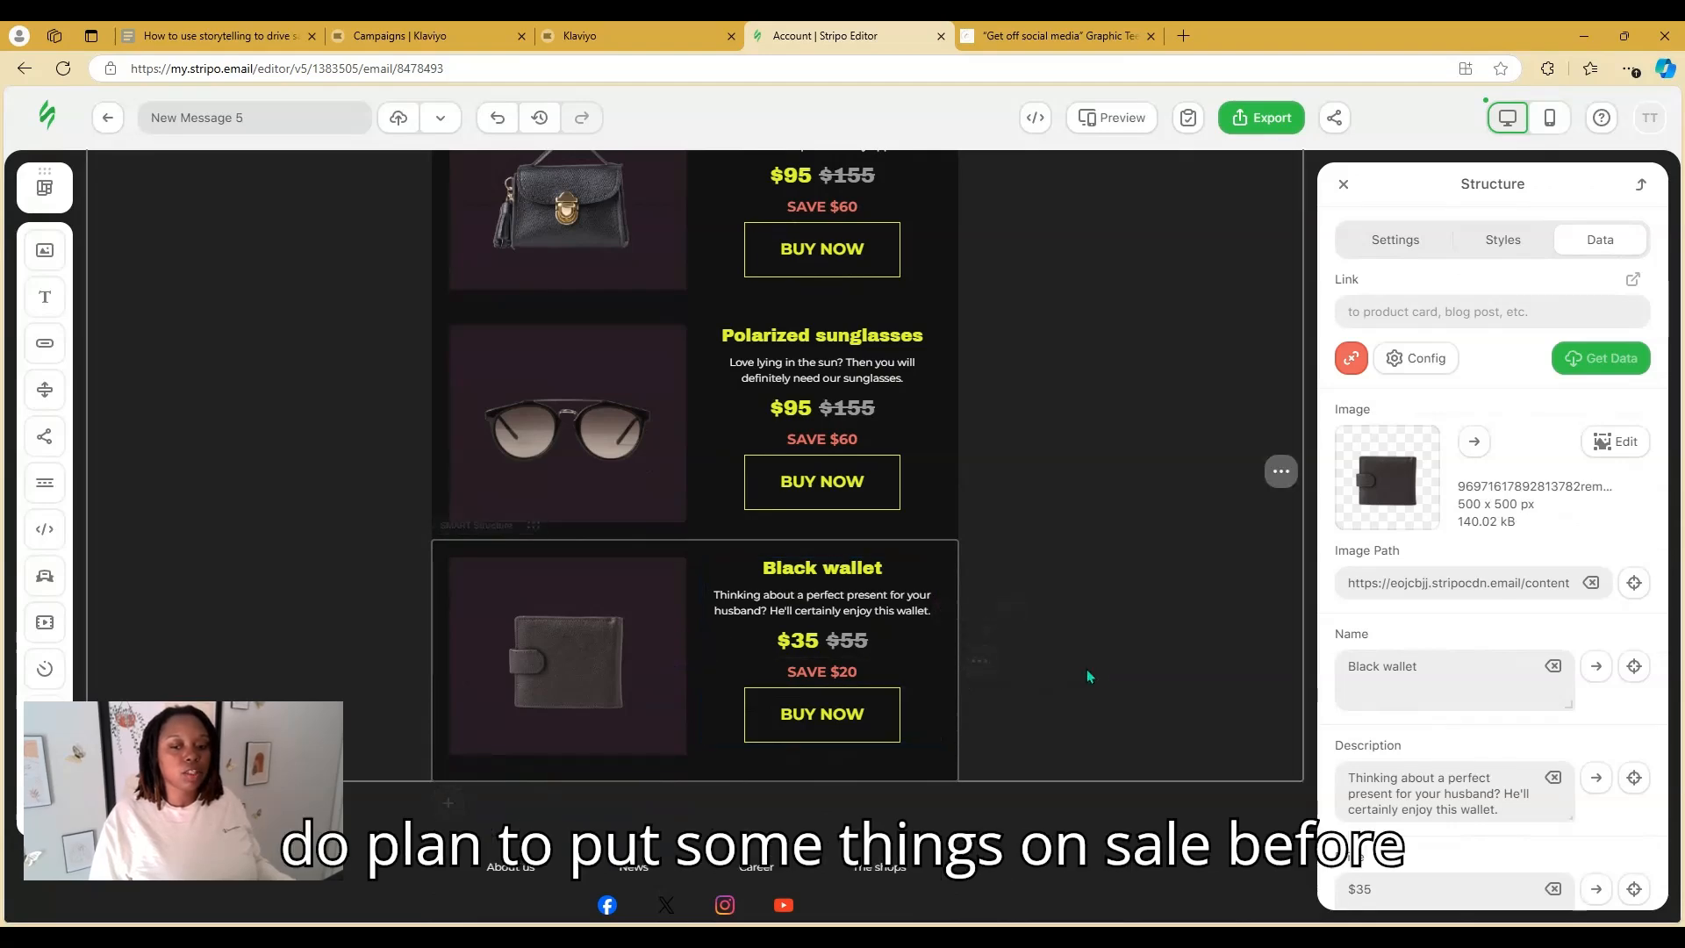
{"action": "mouse_move", "coordinate": [980, 660]}
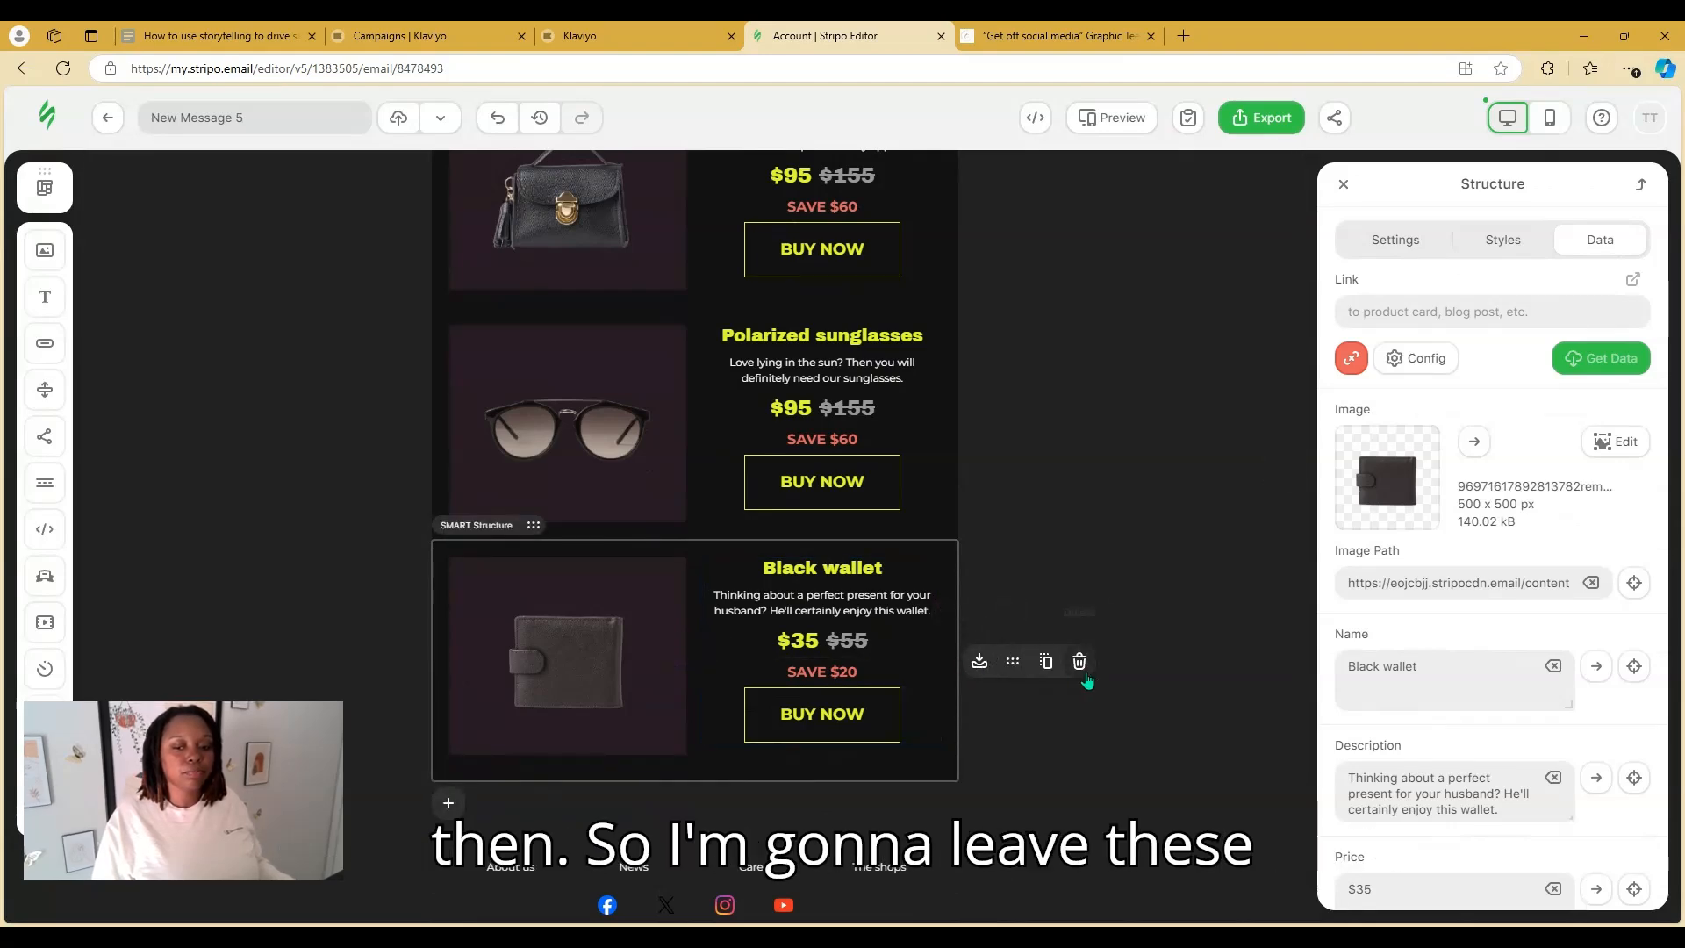
{"action": "left_click", "coordinate": [1080, 665]}
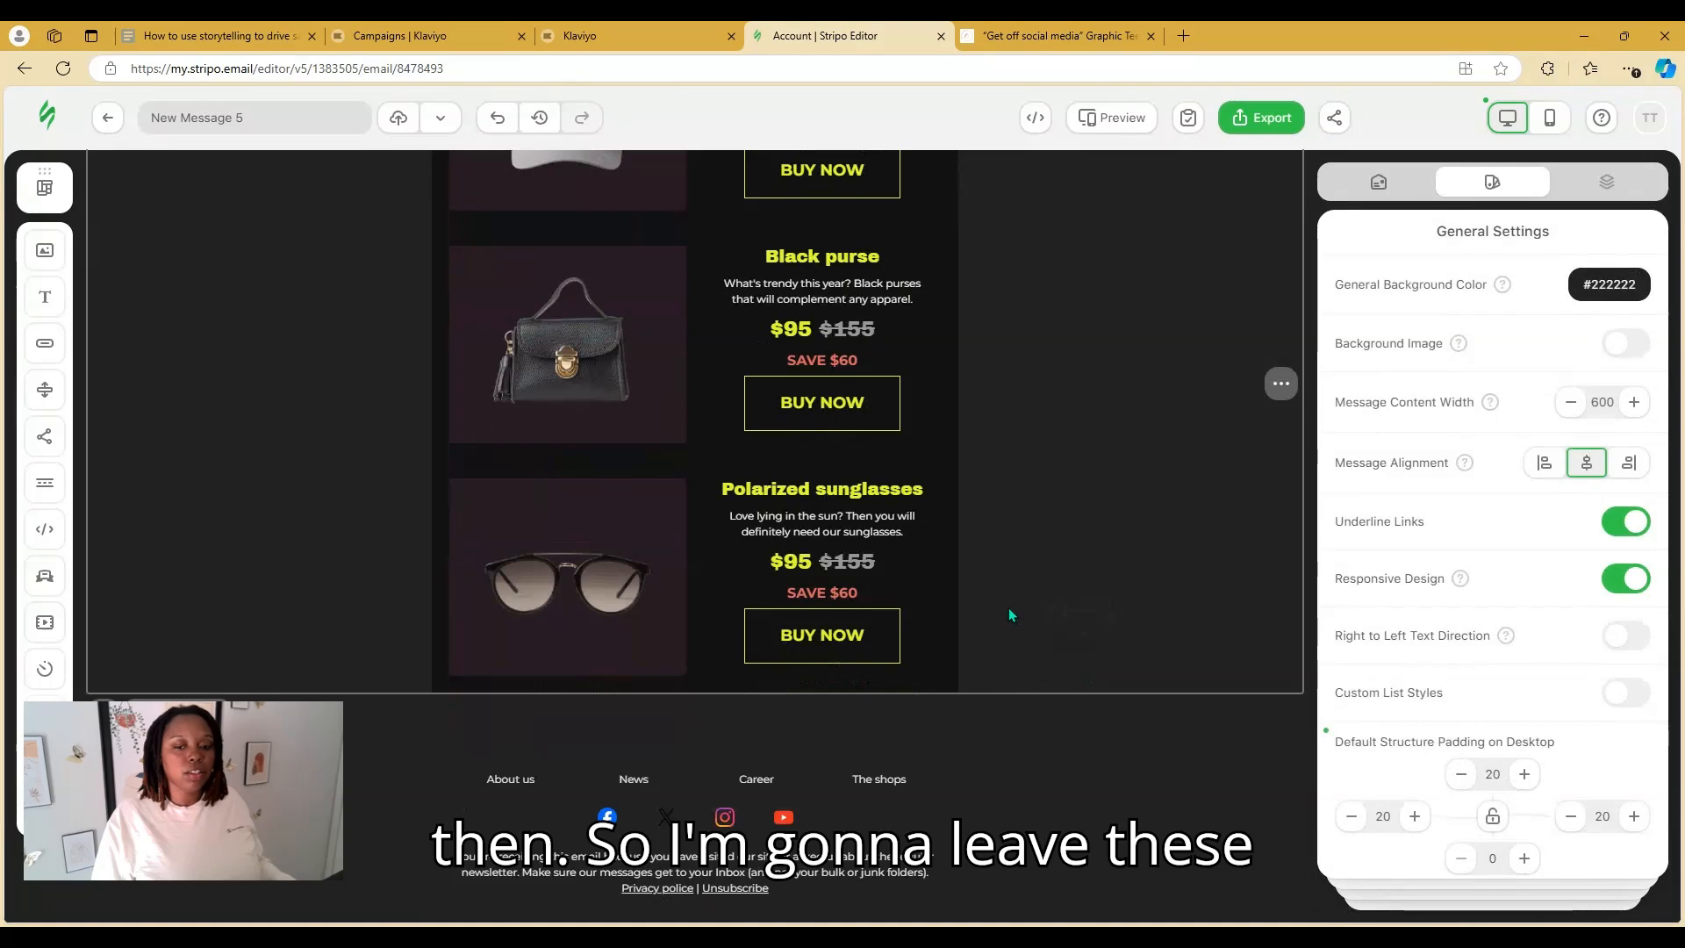
{"action": "left_click", "coordinate": [945, 523]}
{"action": "mouse_move", "coordinate": [975, 579]}
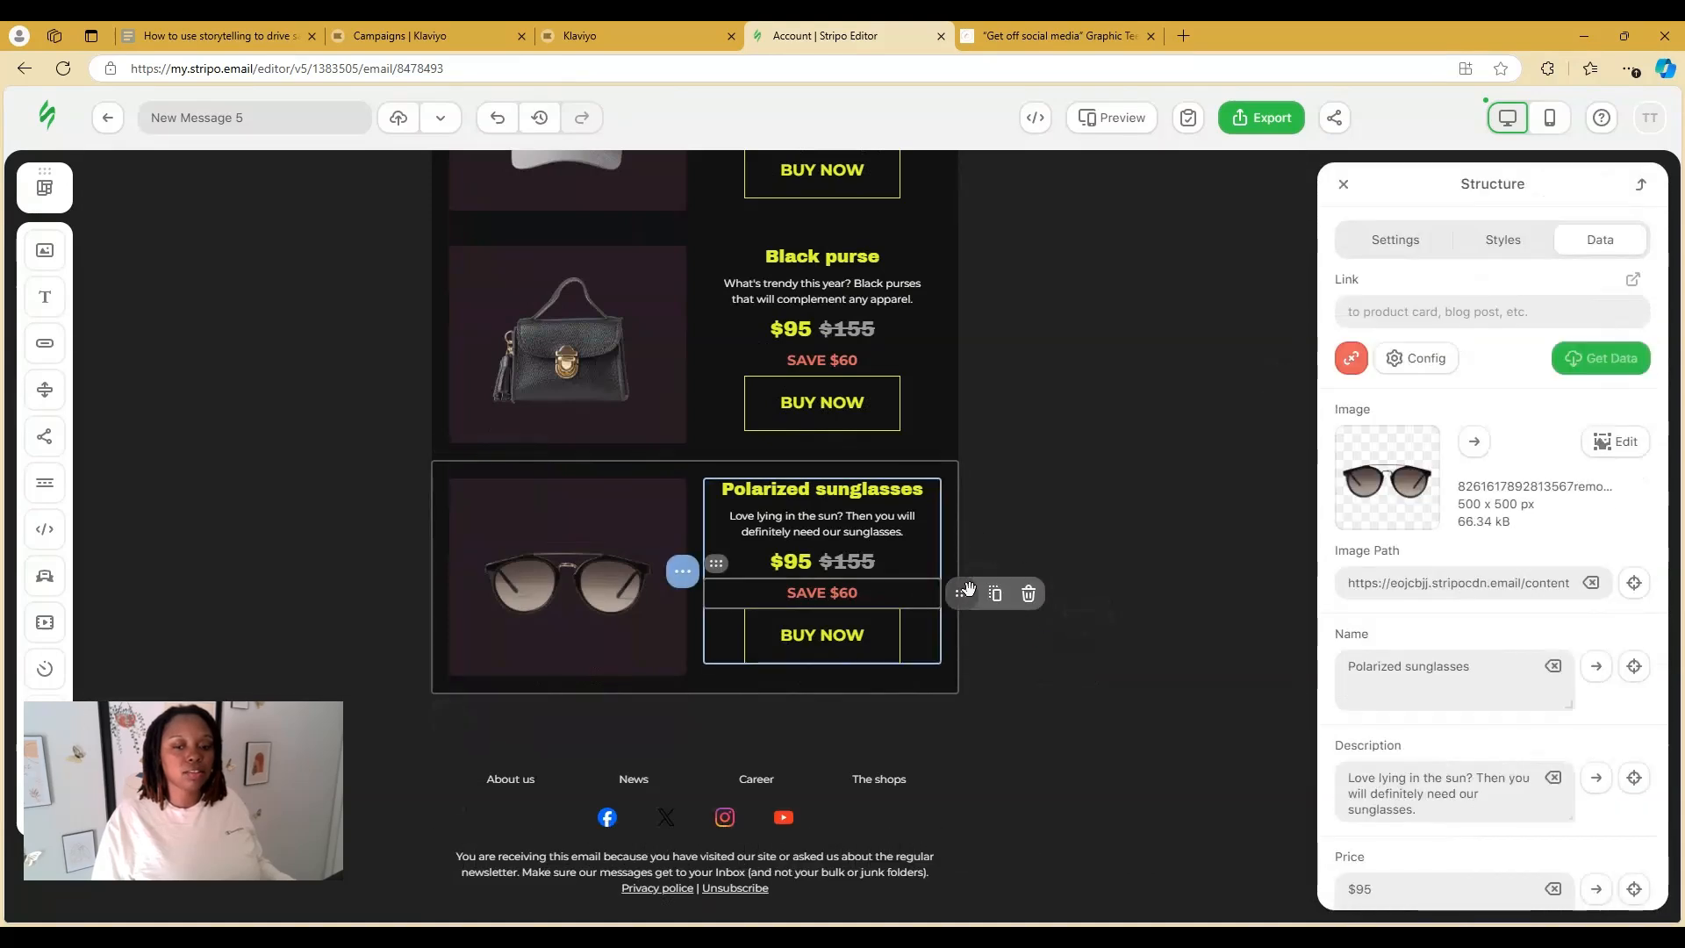
{"action": "left_click", "coordinate": [1029, 594]}
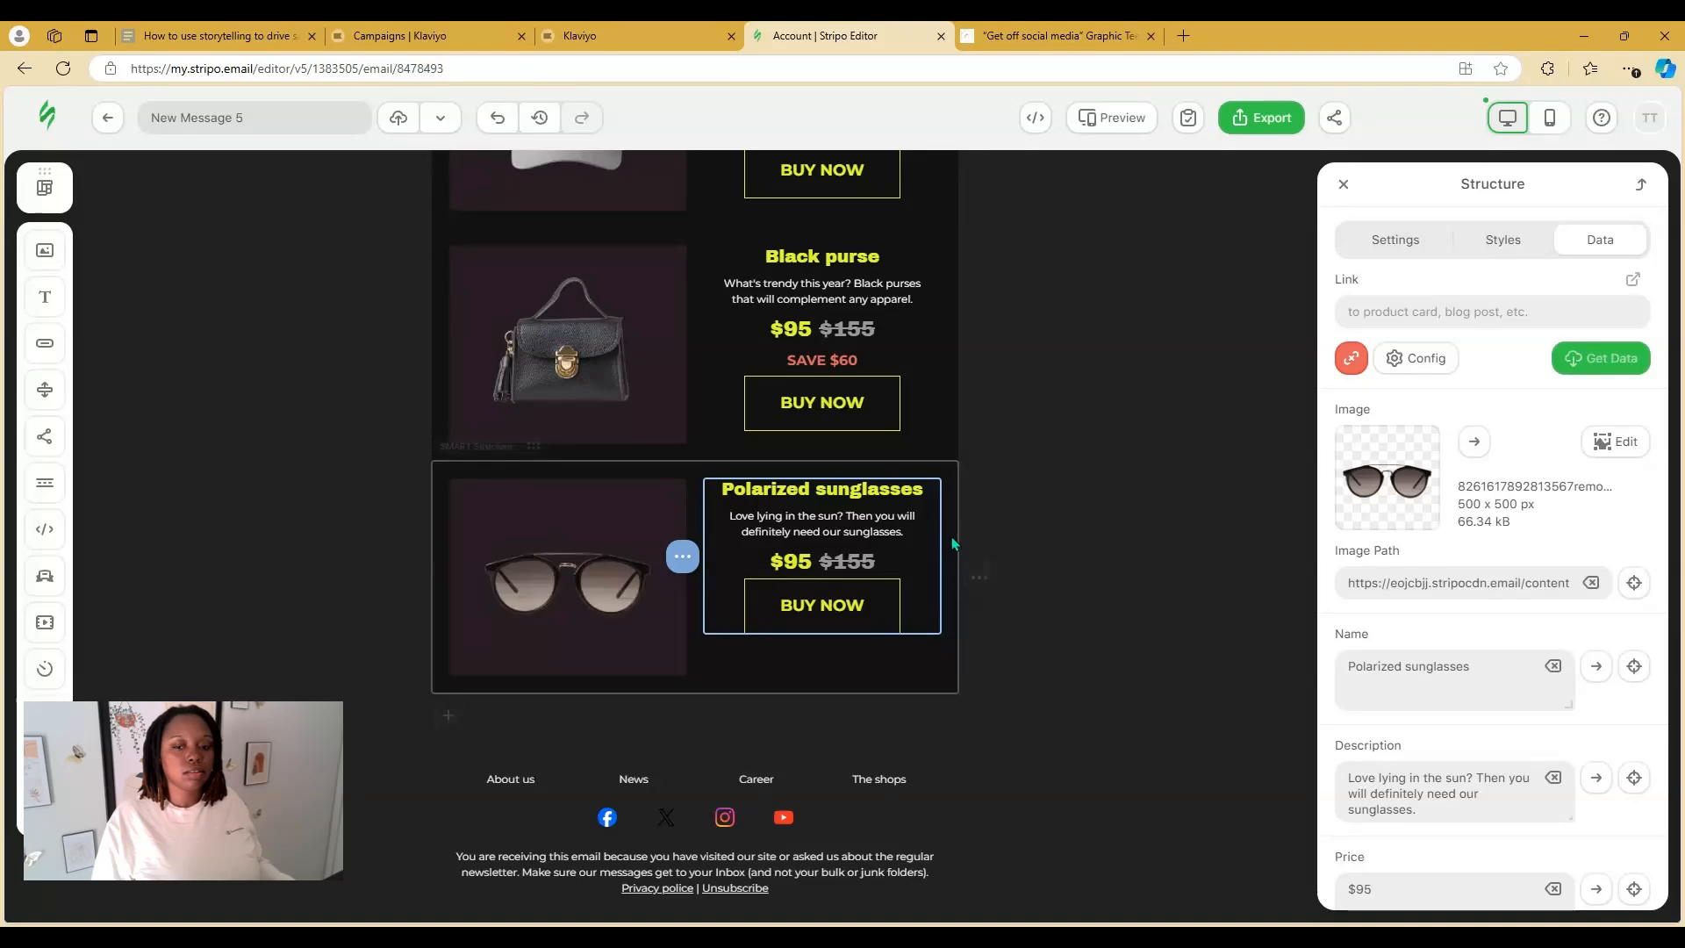
{"action": "mouse_move", "coordinate": [978, 577]}
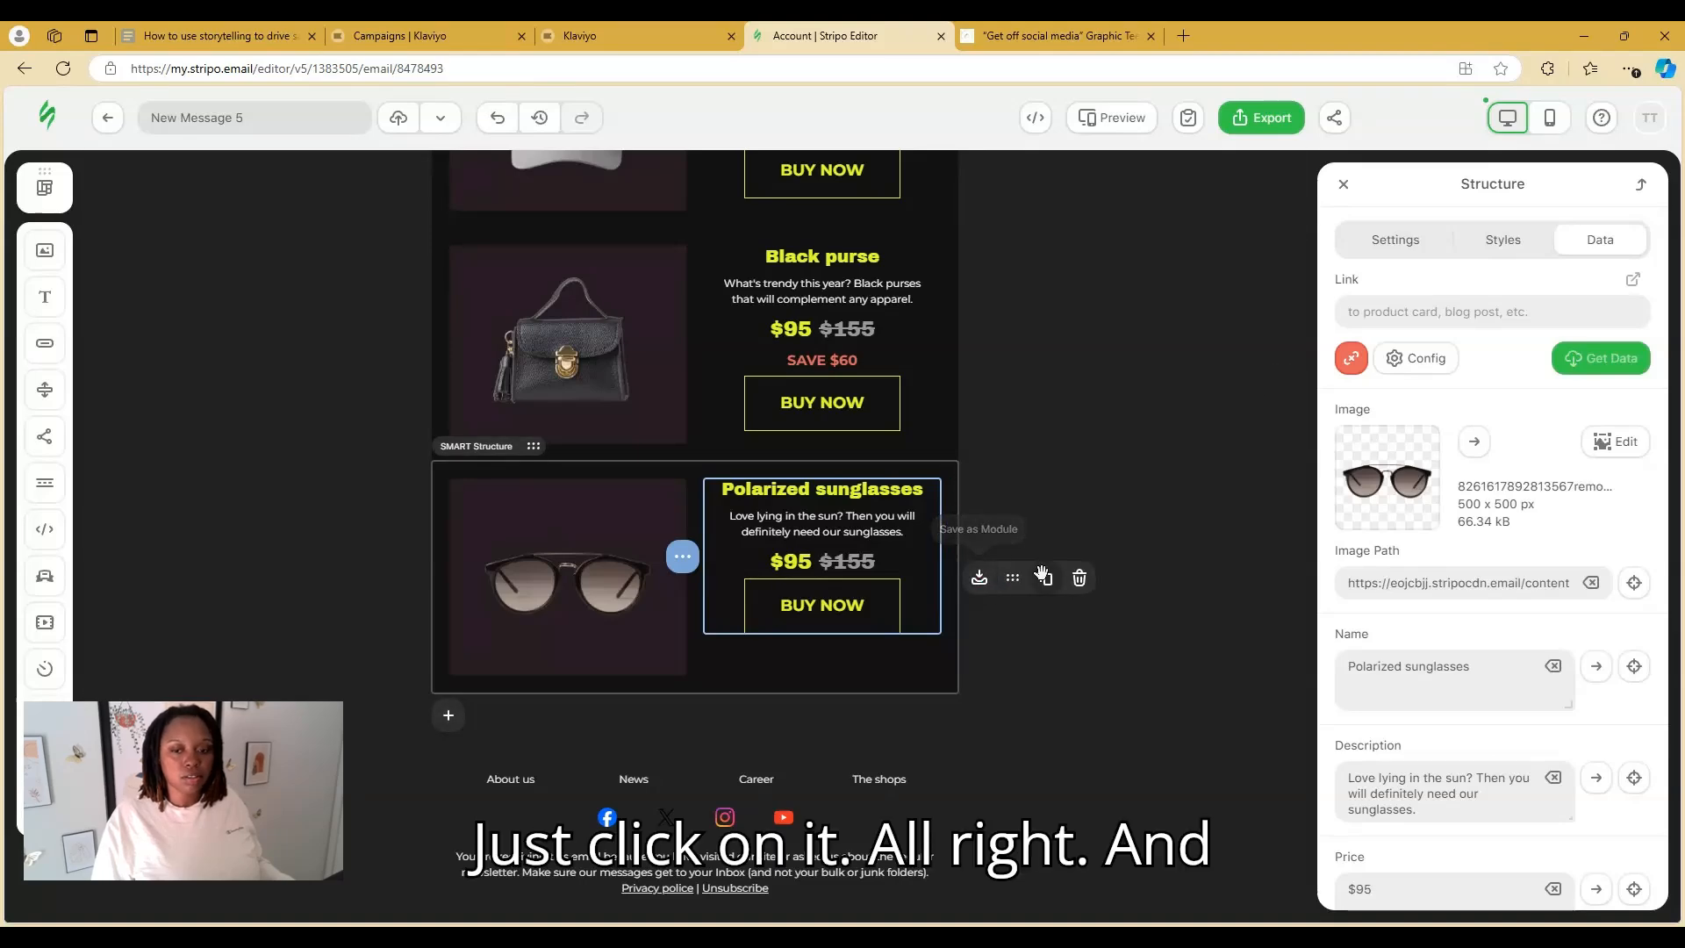
{"action": "left_click", "coordinate": [1078, 577]}
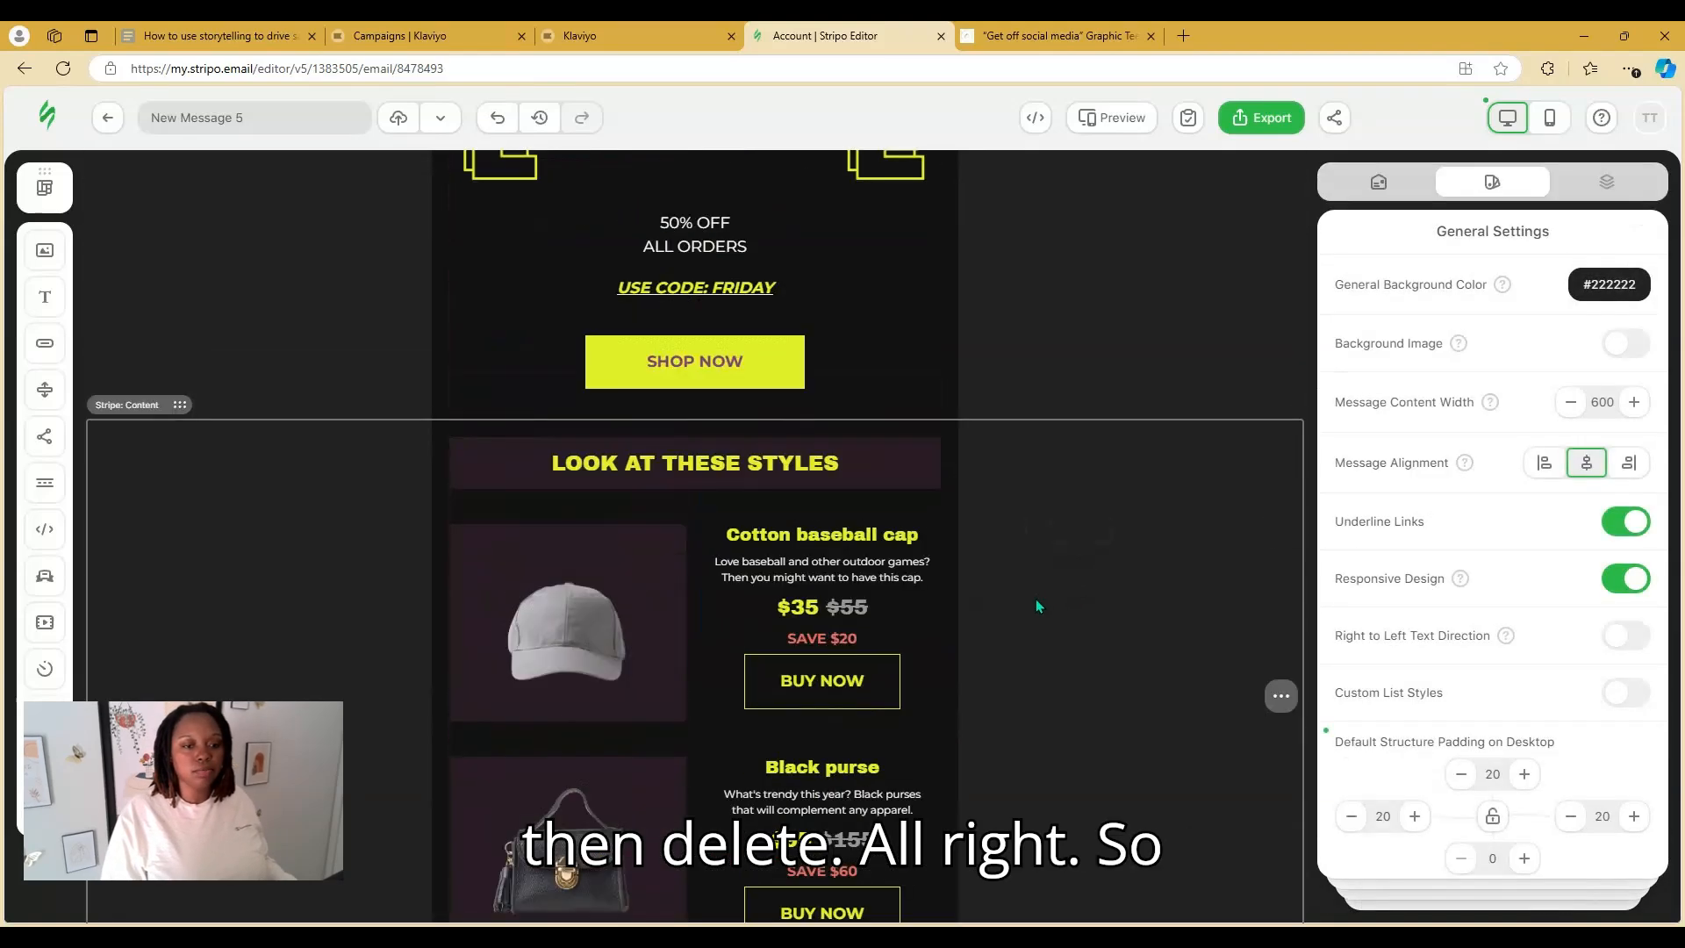
{"action": "scroll", "coordinate": [1036, 614], "scroll_direction": "up", "scroll_amount": 6}
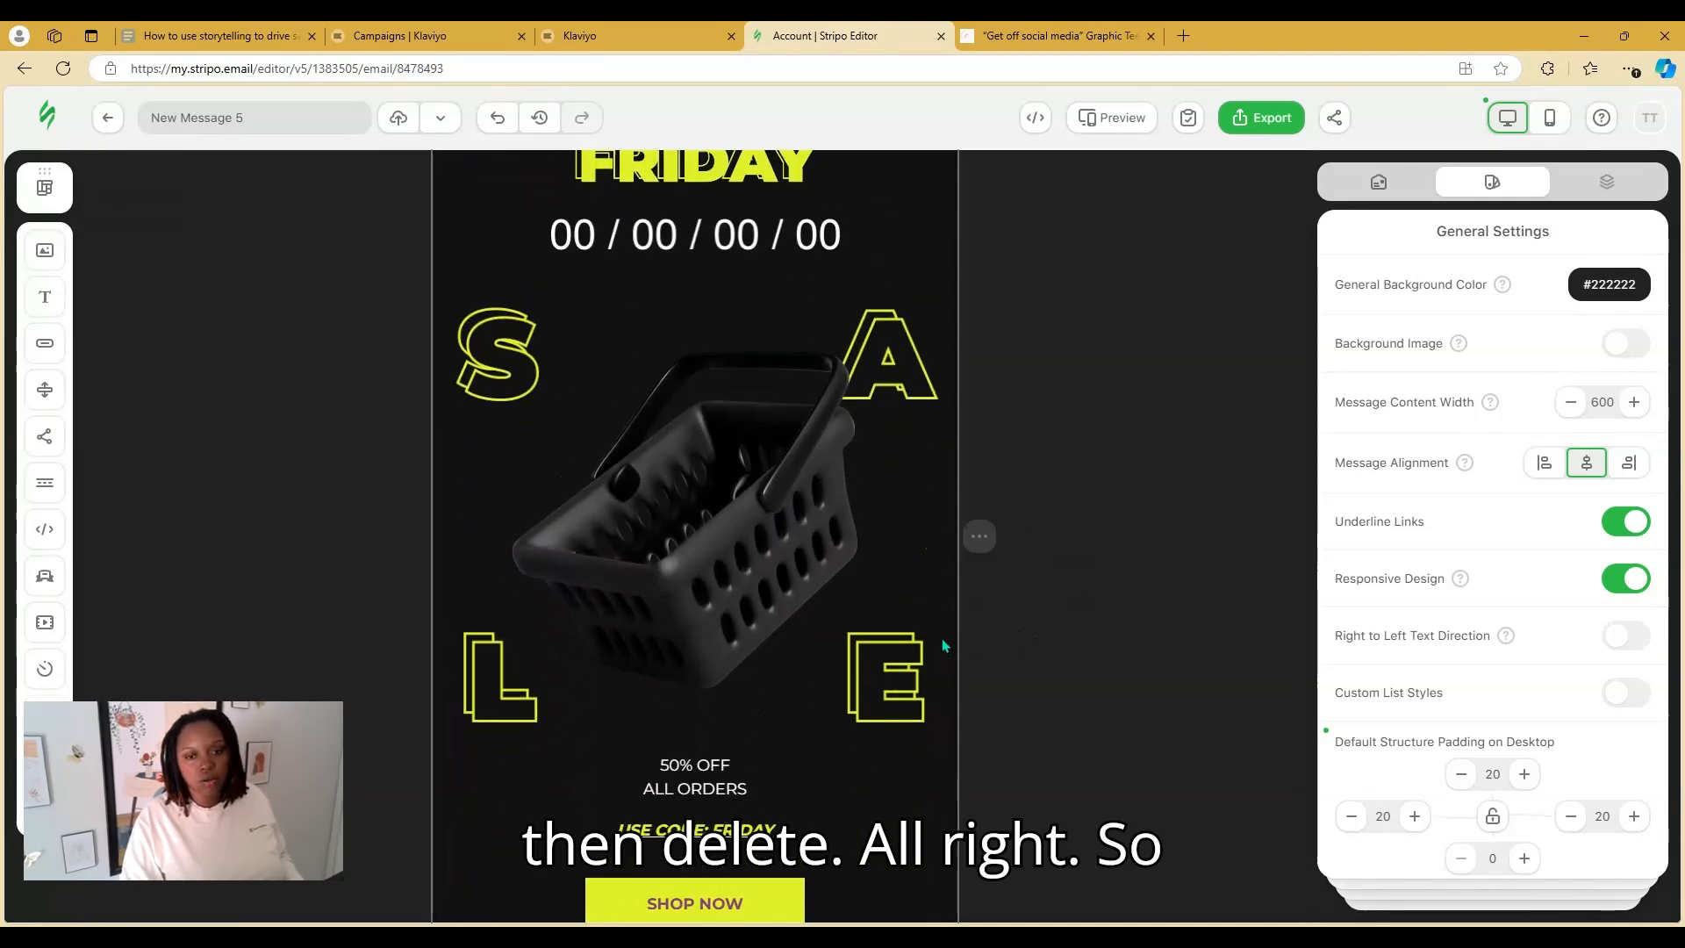
Select the SALE basket hero image and open its Image Gallery
{"action": "left_click", "coordinate": [765, 479]}
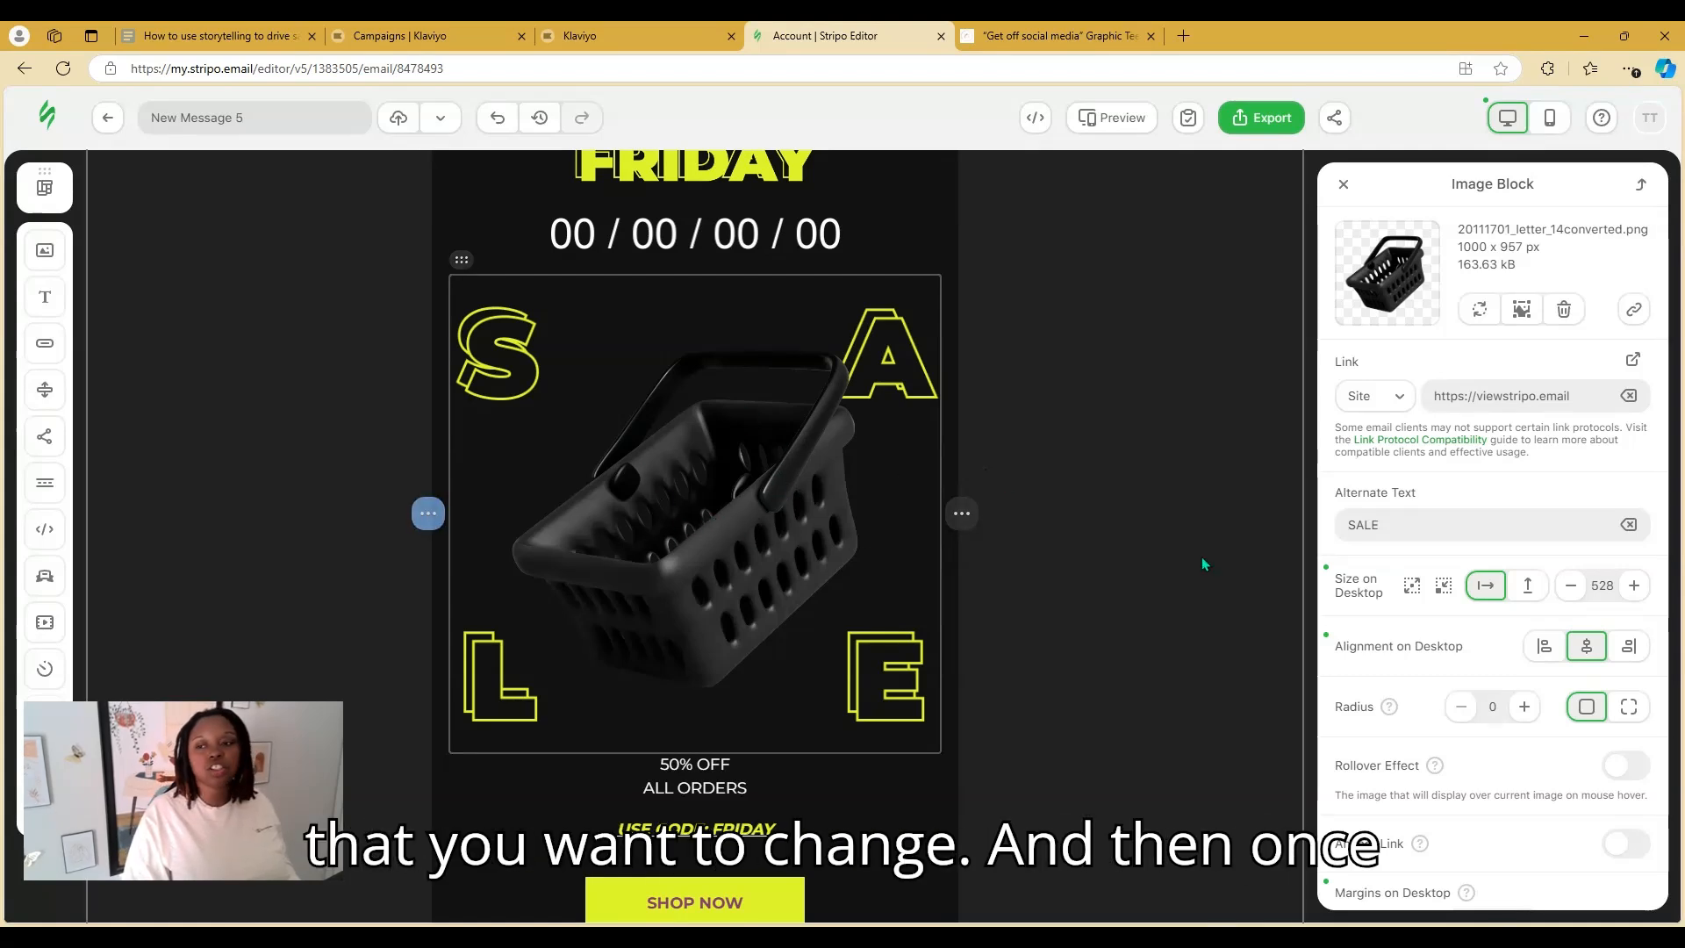
{"action": "left_click", "coordinate": [1480, 311]}
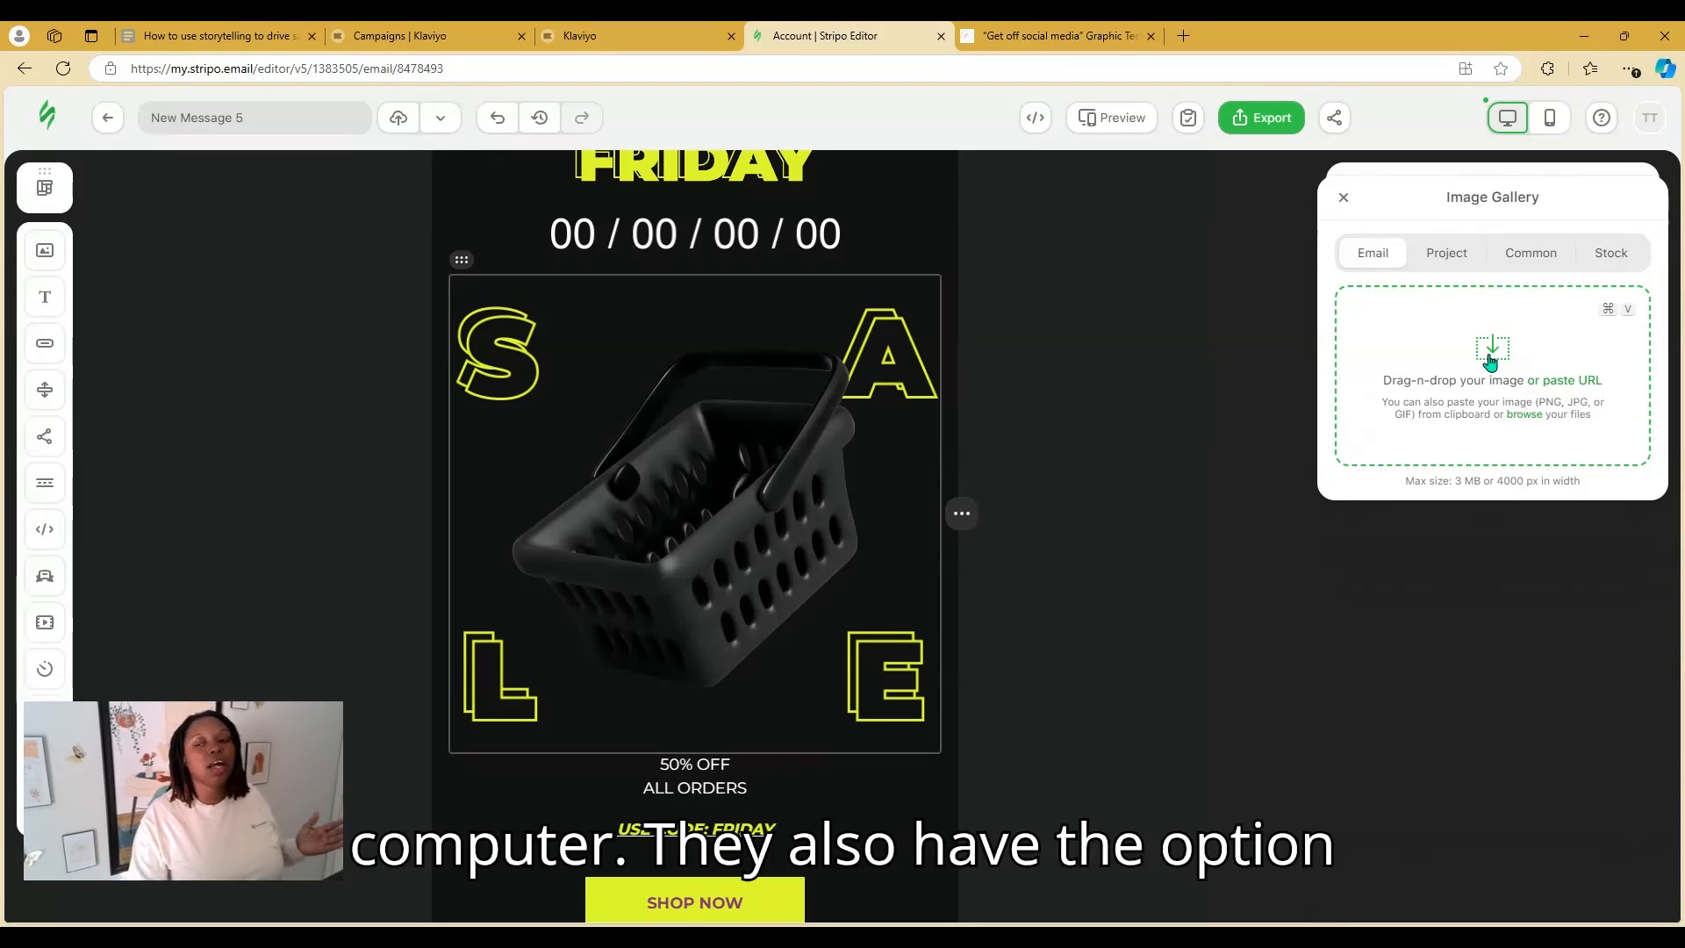
Put the Black Friday weekend graphic from the Common gallery into the hero image
{"action": "left_click", "coordinate": [1532, 256]}
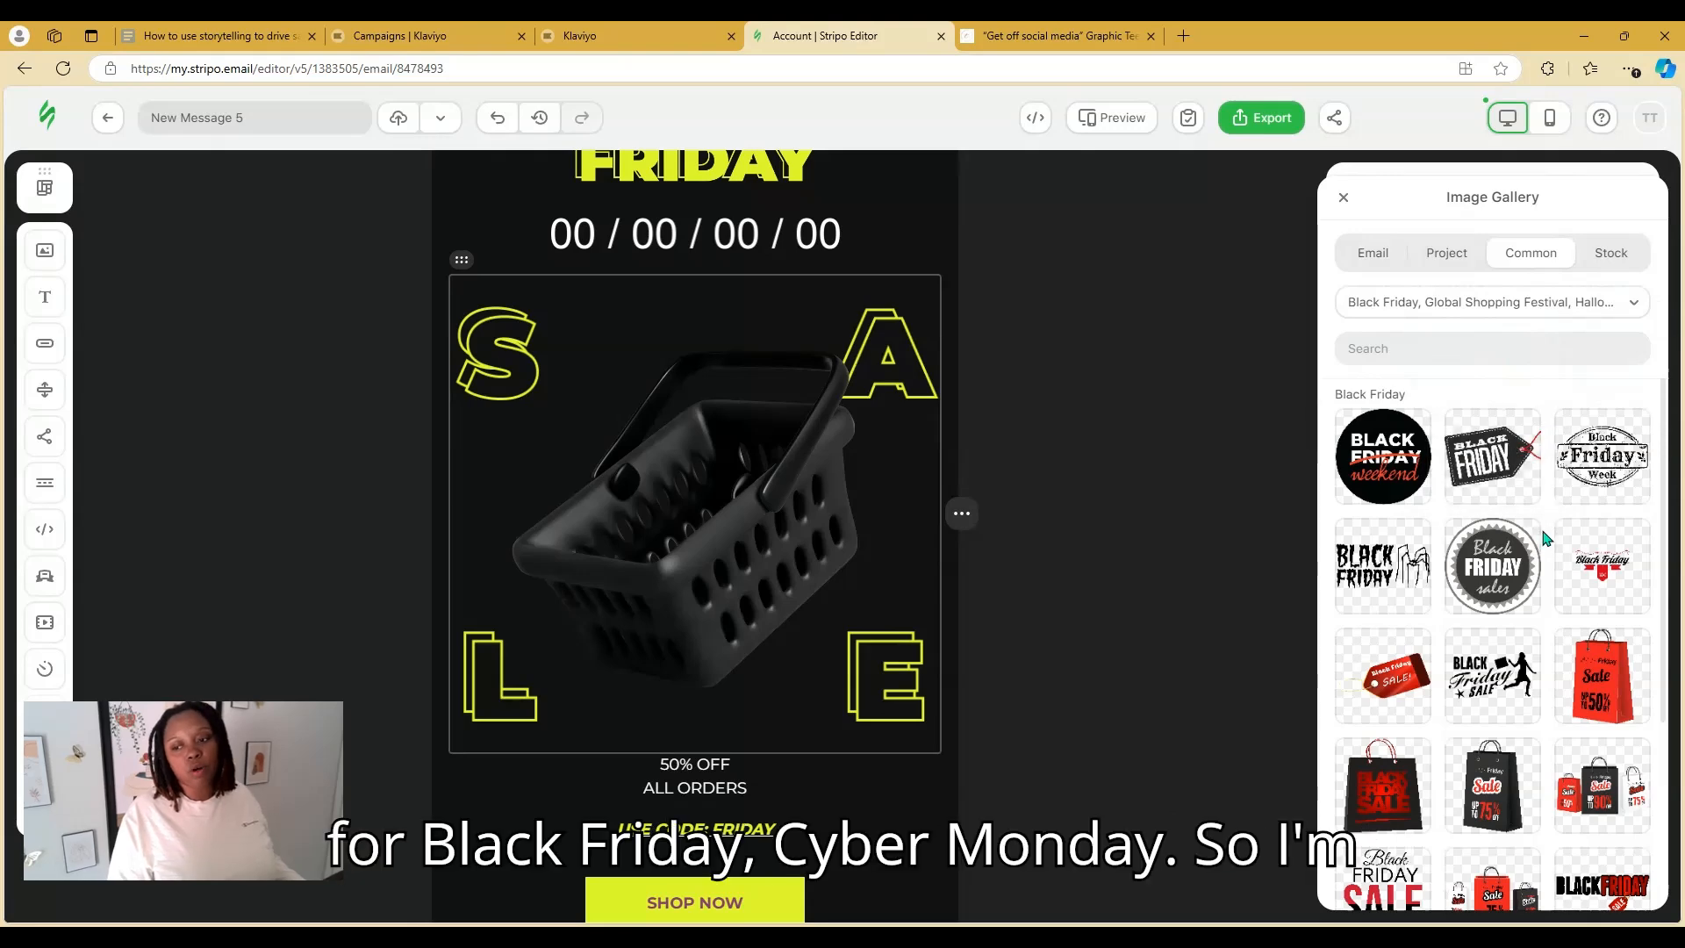
{"action": "scroll", "coordinate": [1546, 541], "scroll_direction": "down", "scroll_amount": 1}
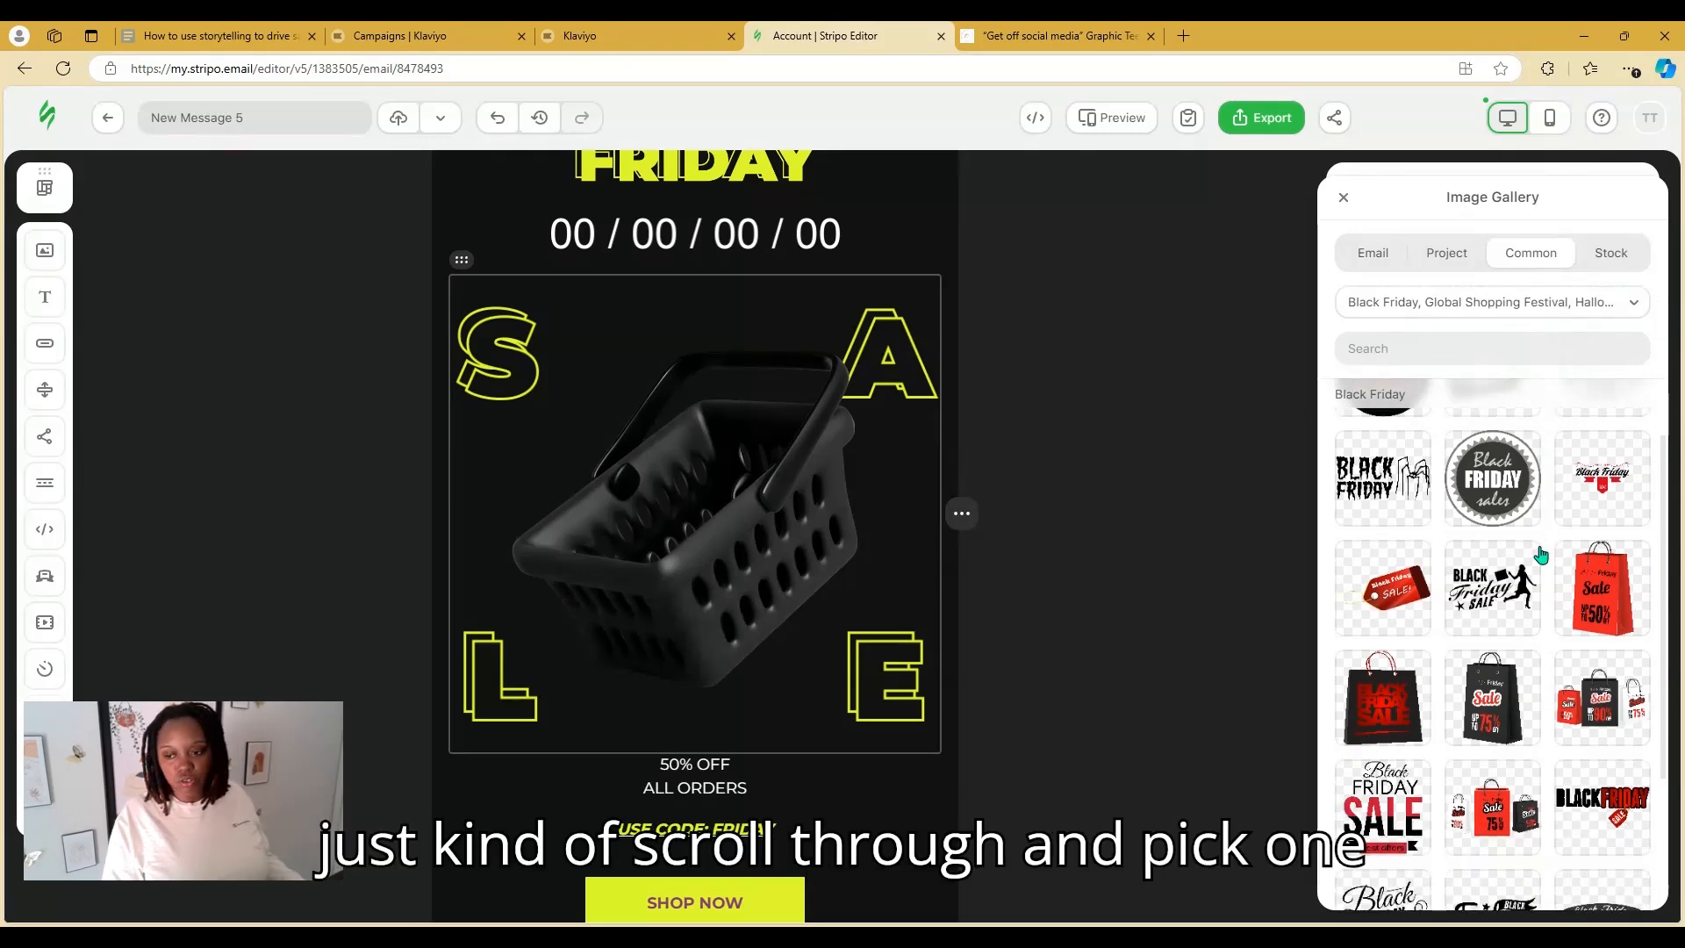
{"action": "scroll", "coordinate": [1541, 555], "scroll_direction": "down", "scroll_amount": 4}
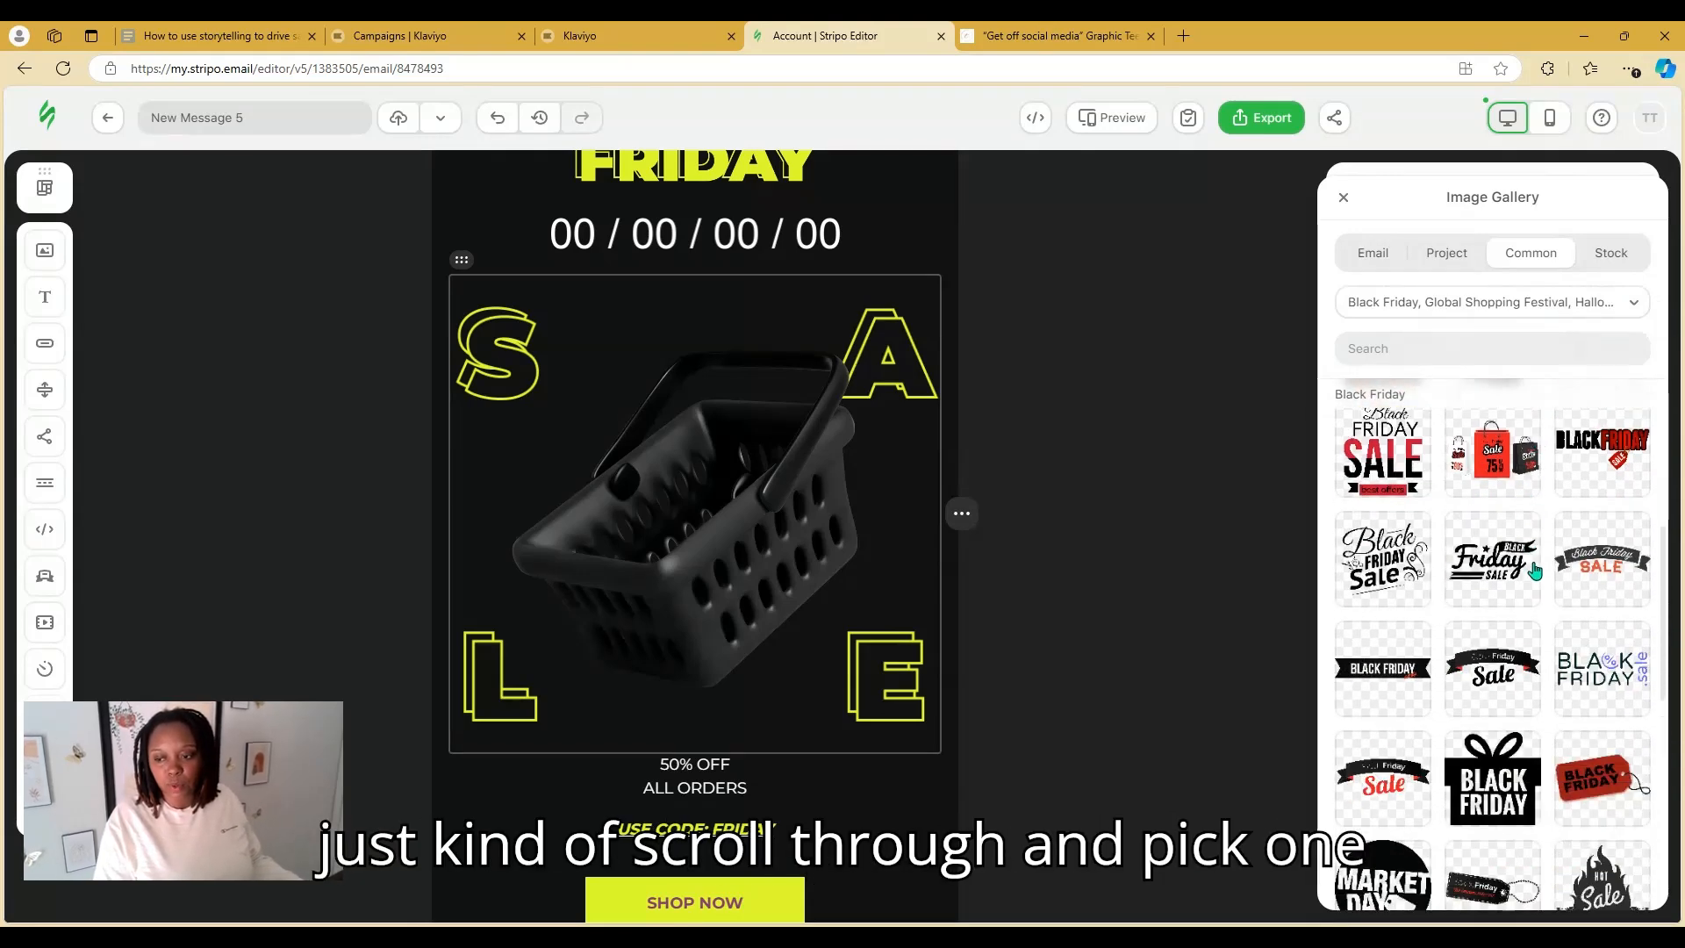
{"action": "scroll", "coordinate": [1534, 570], "scroll_direction": "down", "scroll_amount": 3}
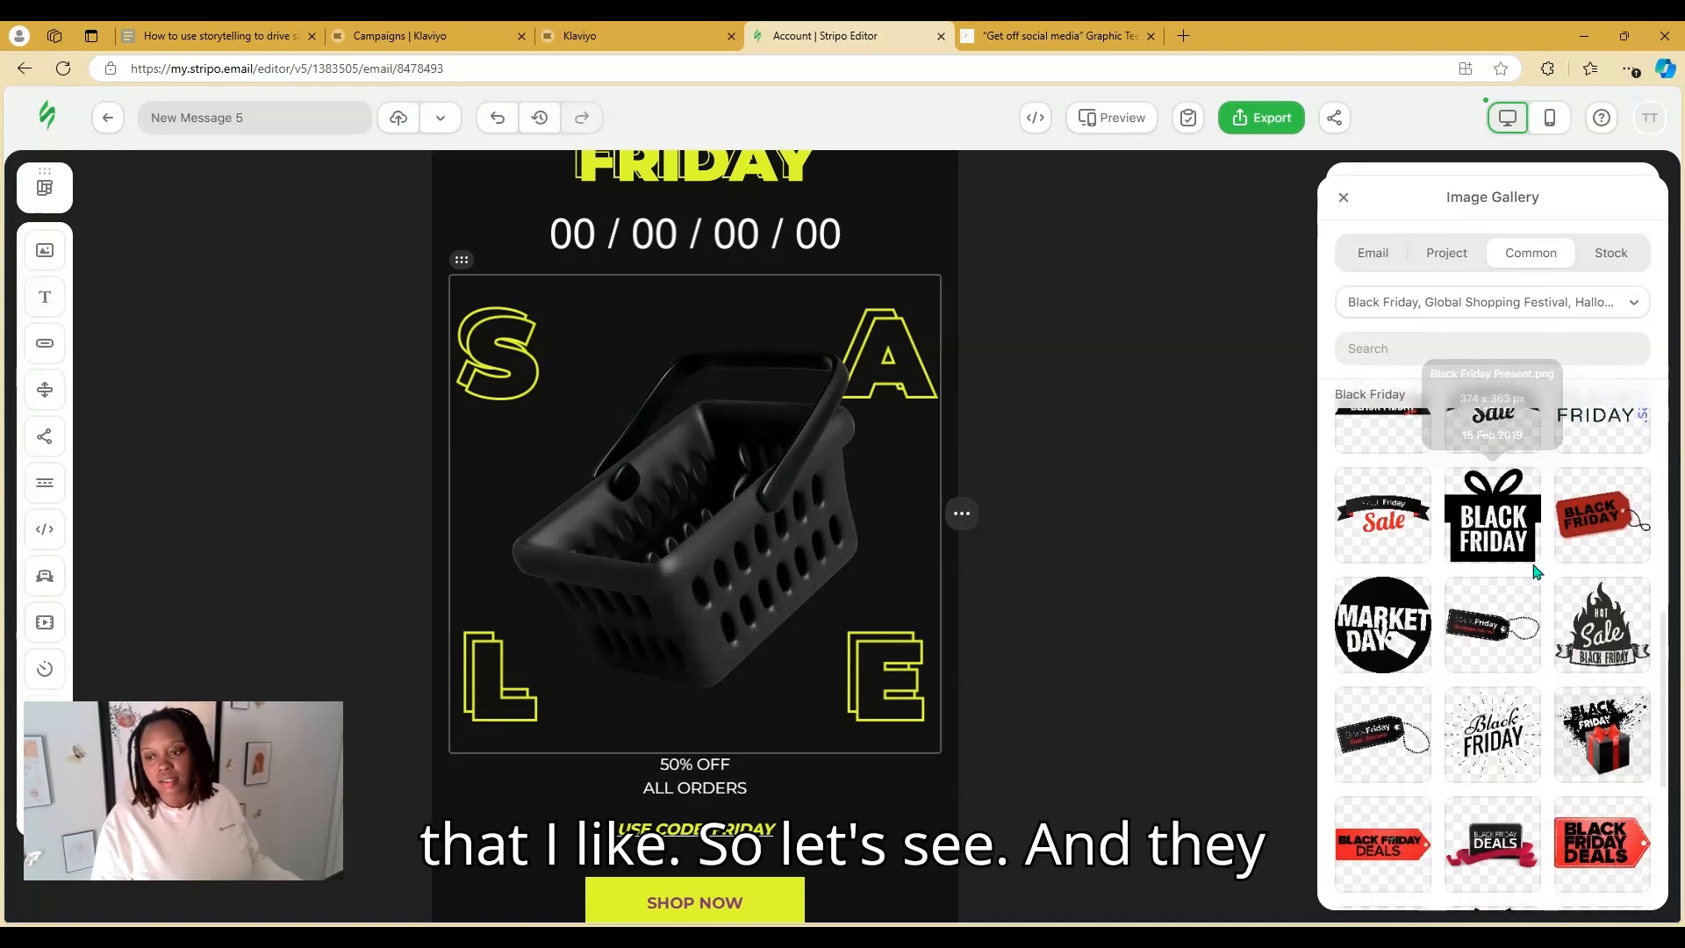
{"action": "scroll", "coordinate": [1534, 572], "scroll_direction": "down", "scroll_amount": 2}
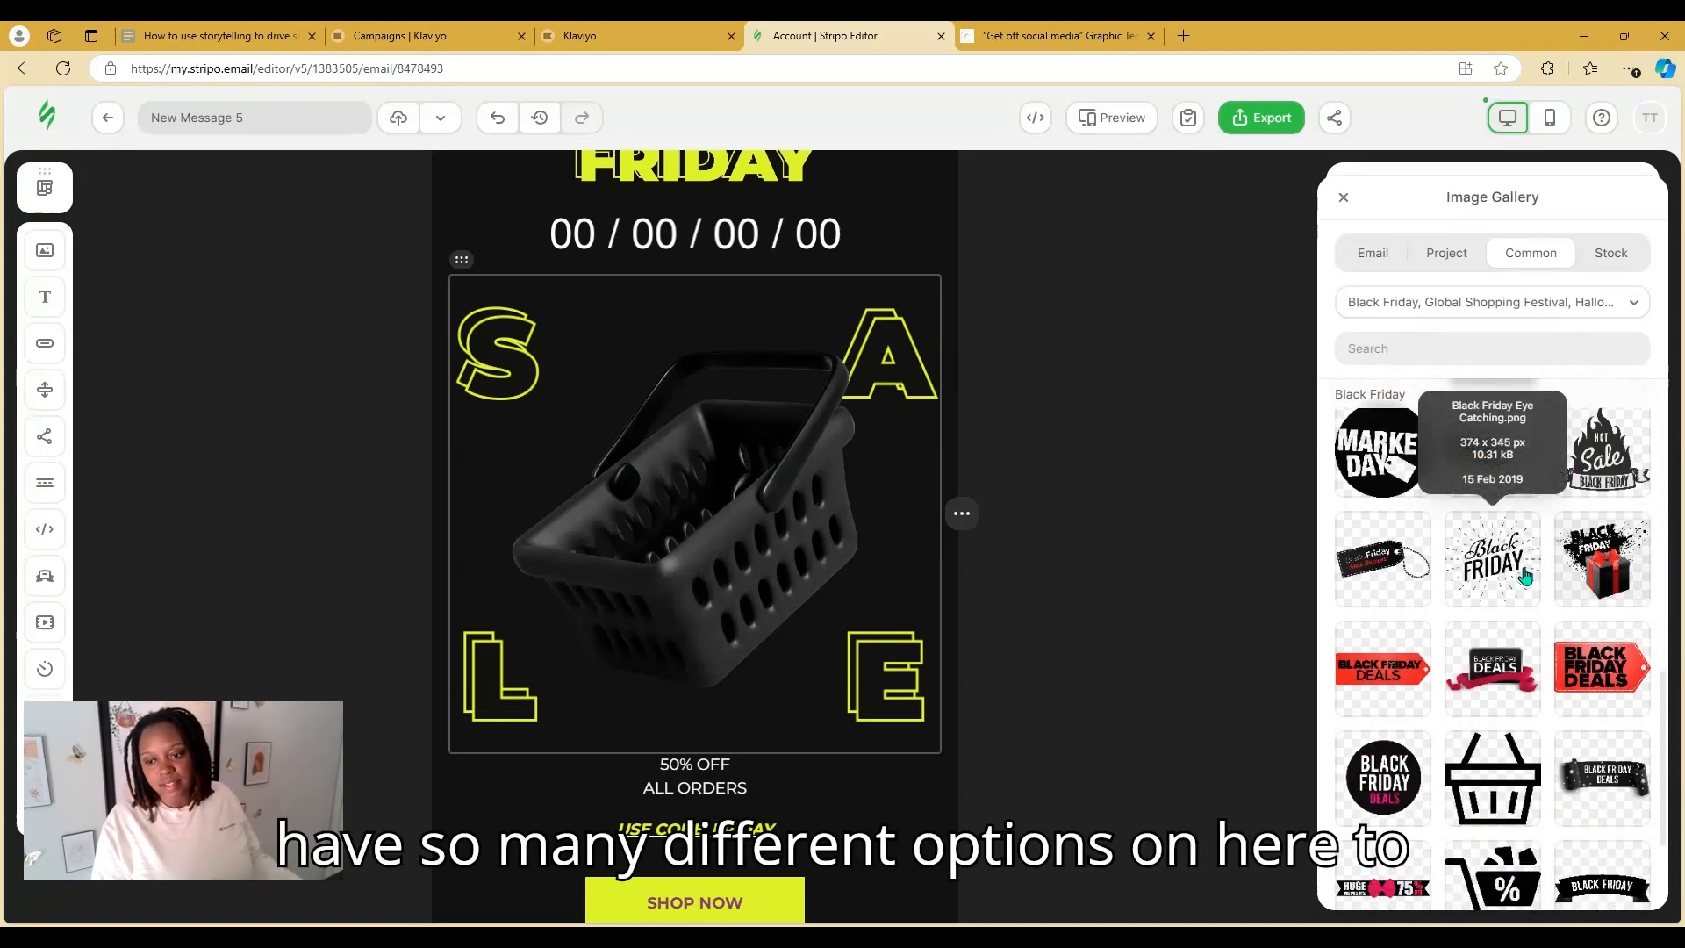
{"action": "scroll", "coordinate": [1525, 575], "scroll_direction": "down", "scroll_amount": 1}
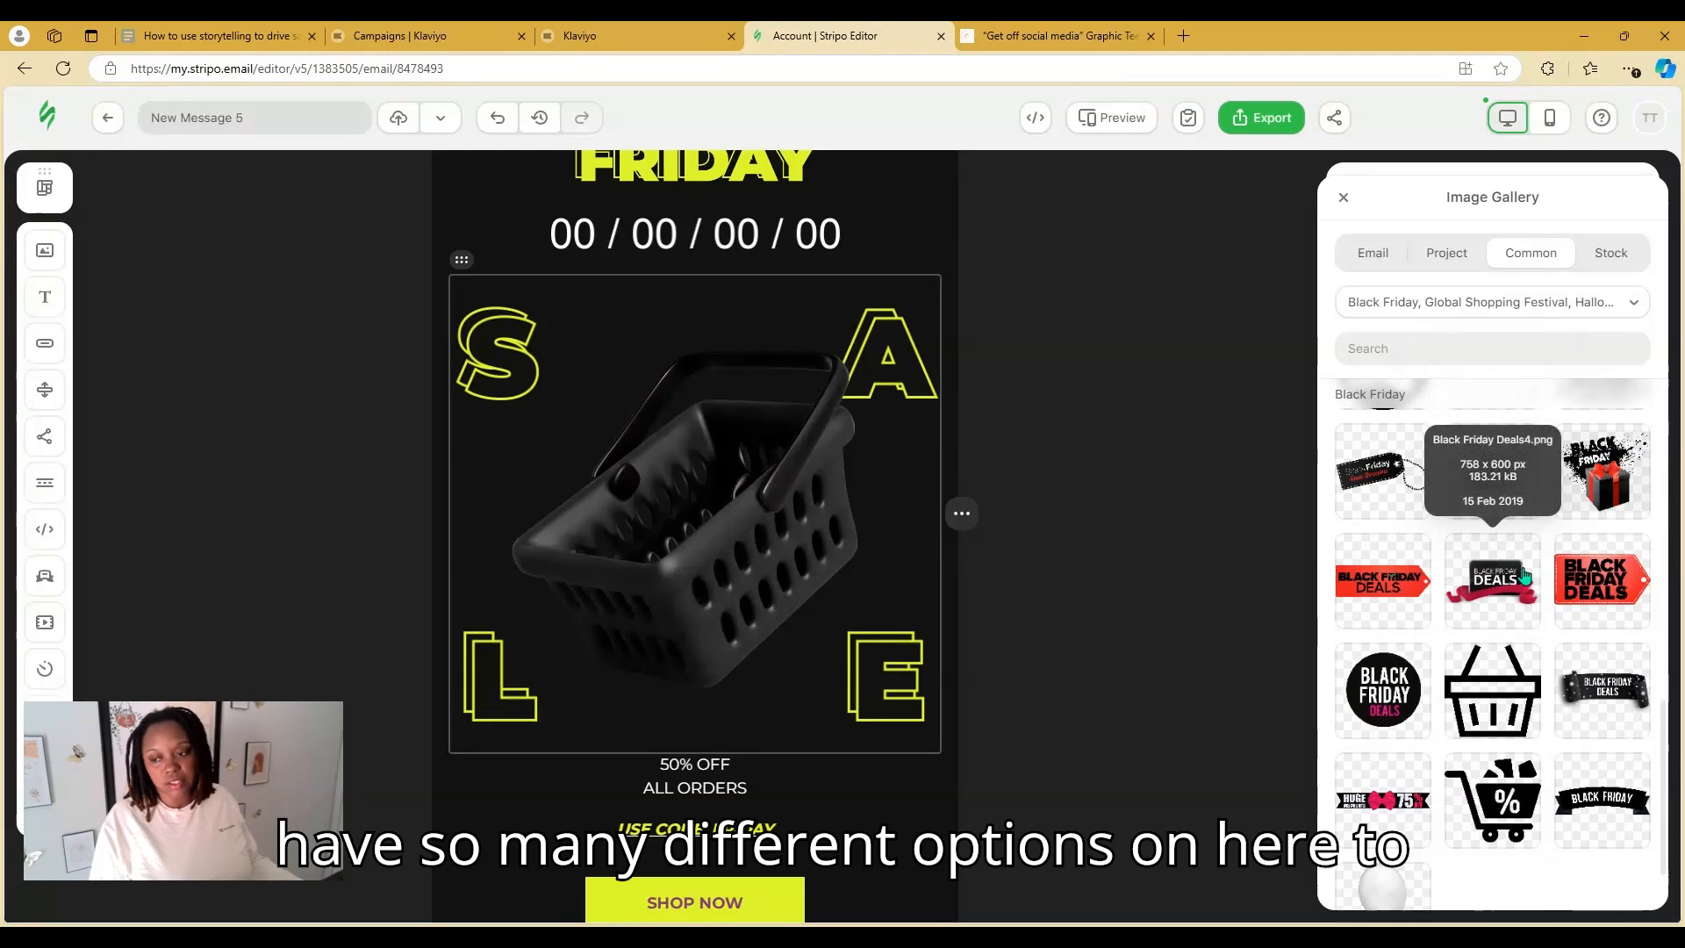
{"action": "scroll", "coordinate": [1525, 575], "scroll_direction": "up", "scroll_amount": 3}
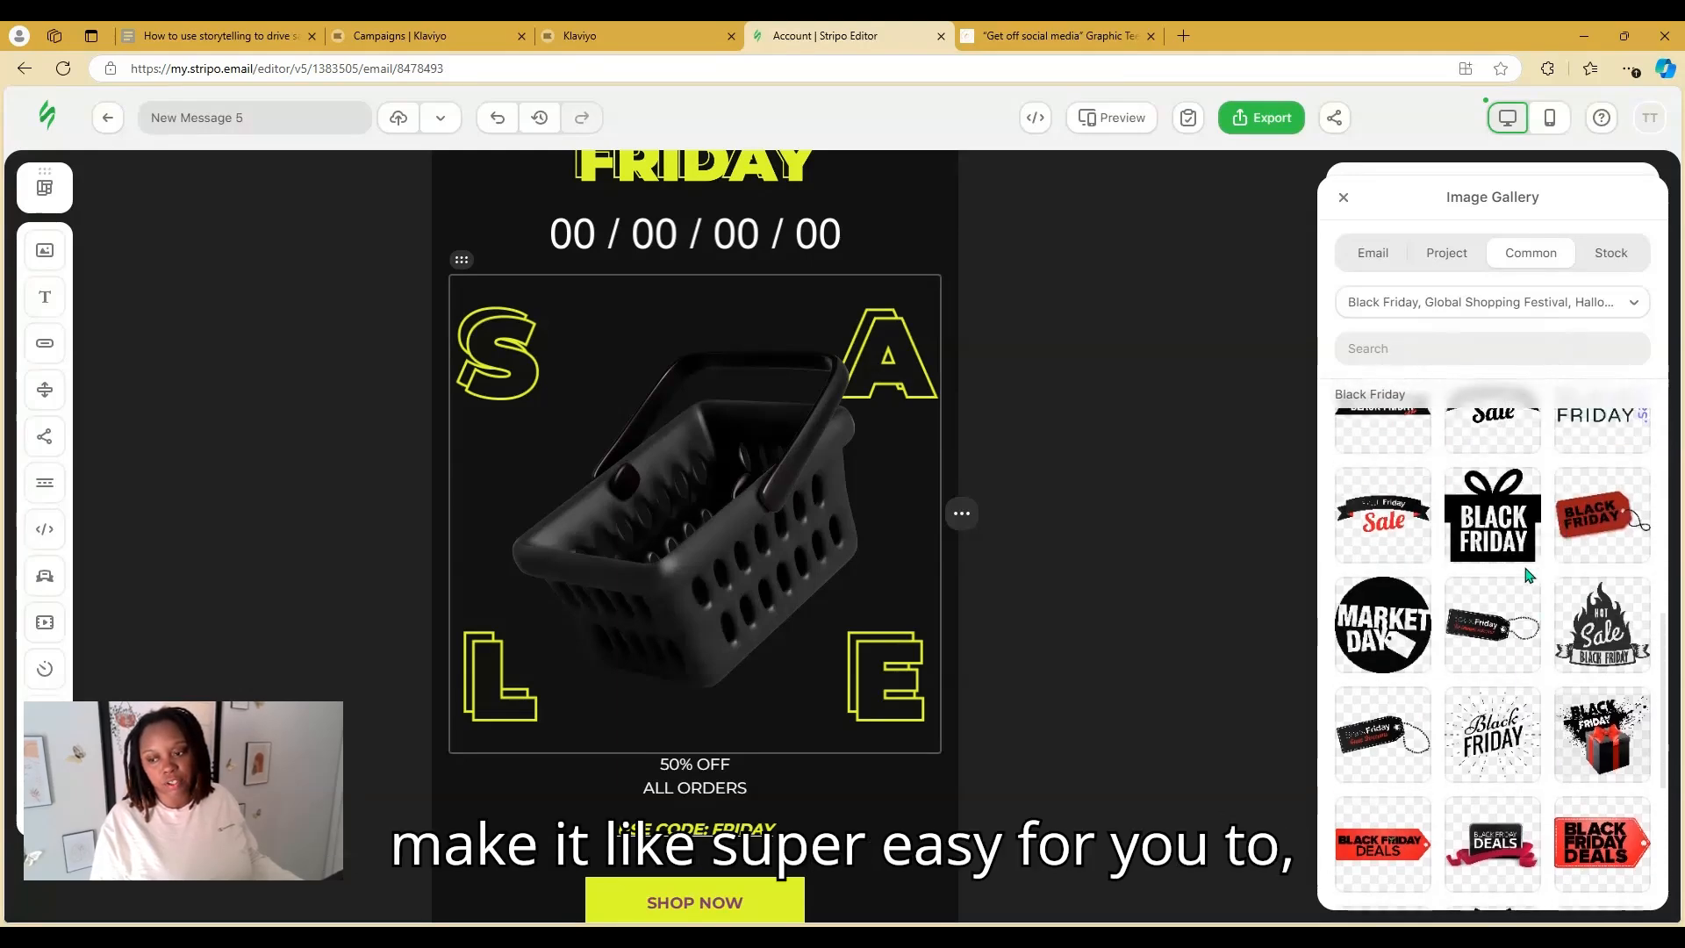
{"action": "scroll", "coordinate": [1526, 575], "scroll_direction": "up", "scroll_amount": 2}
{"action": "scroll", "coordinate": [1374, 465], "scroll_direction": "up", "scroll_amount": 3}
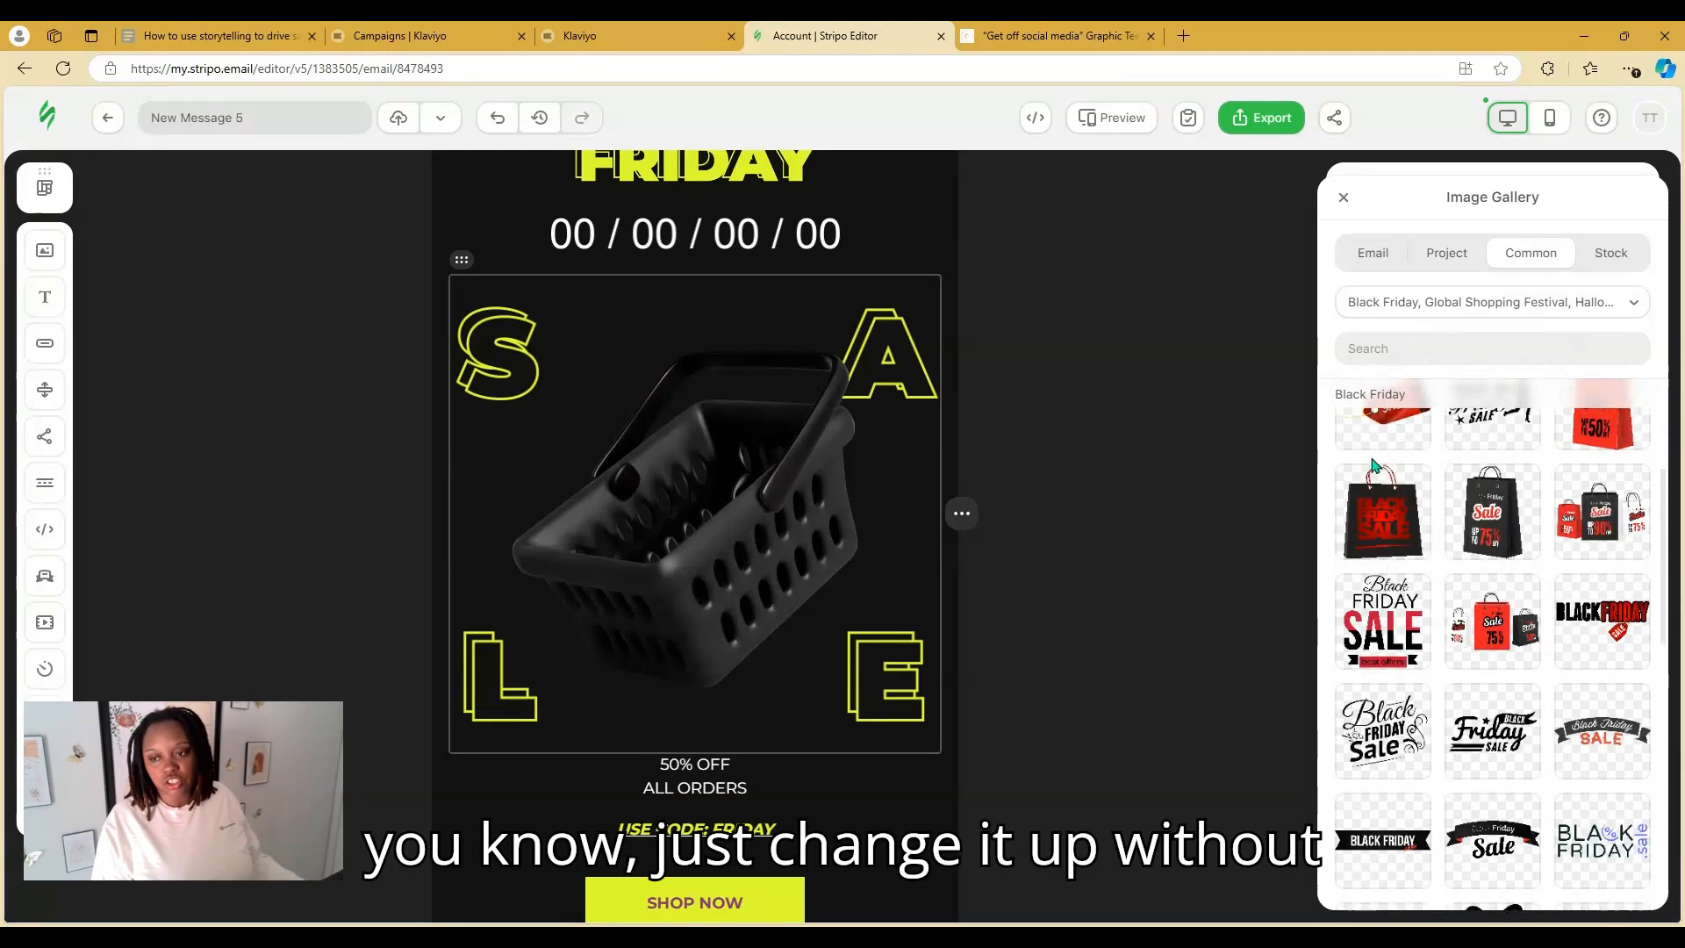
{"action": "scroll", "coordinate": [1377, 464], "scroll_direction": "up", "scroll_amount": 3}
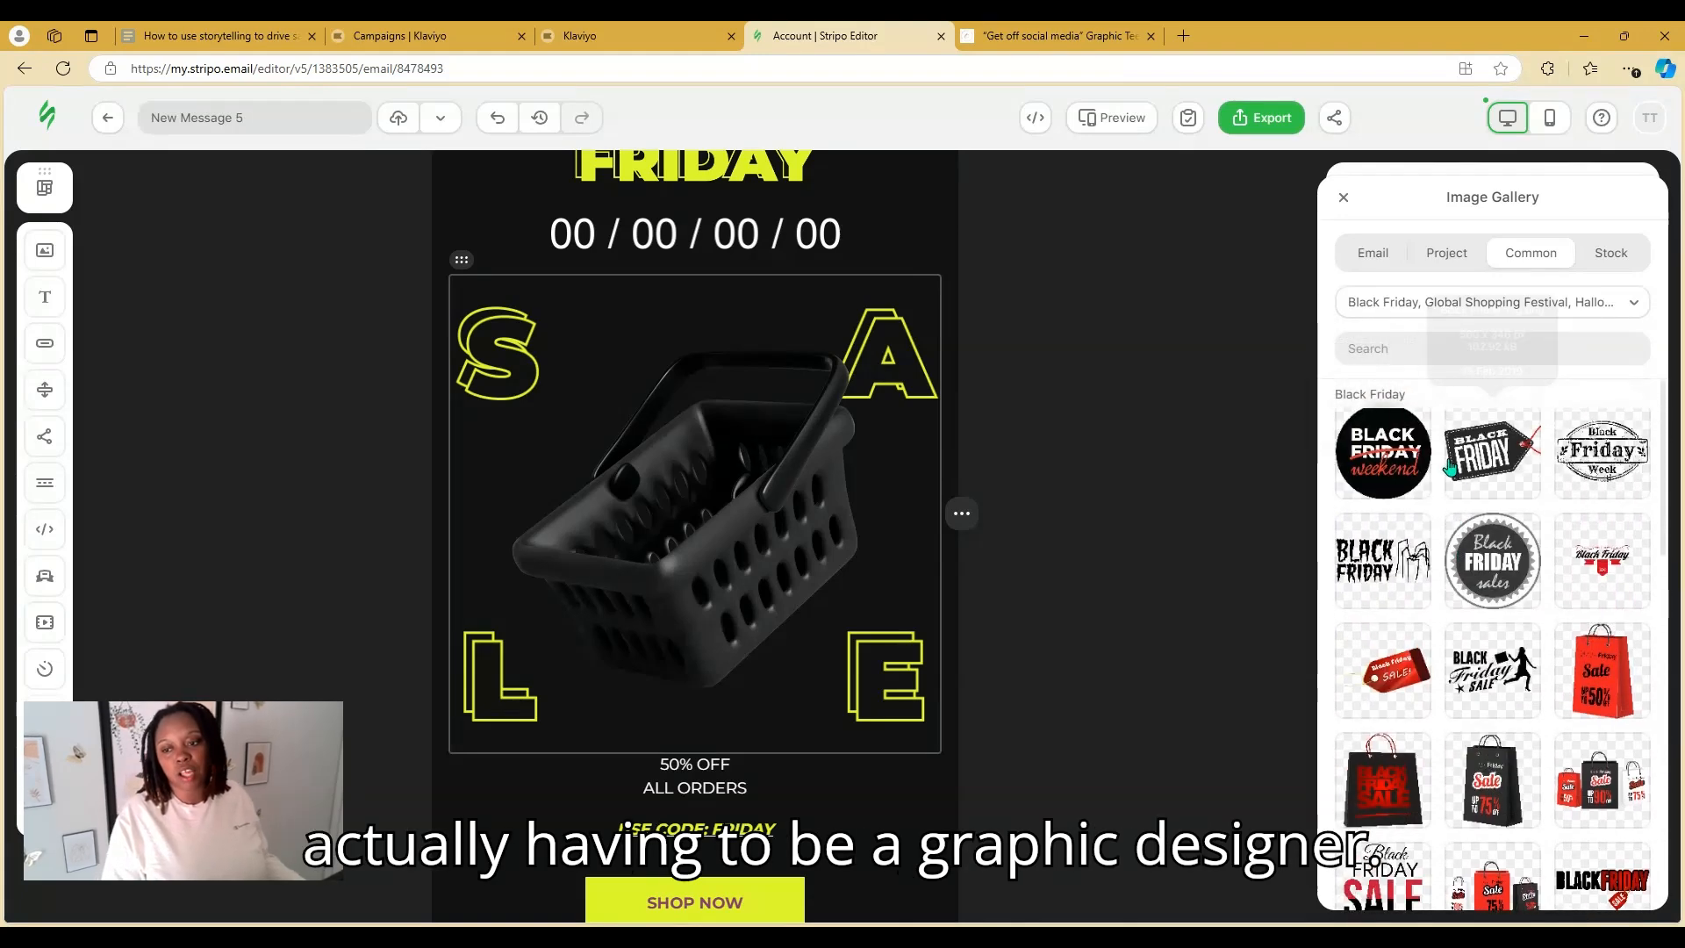
{"action": "left_click", "coordinate": [1380, 473]}
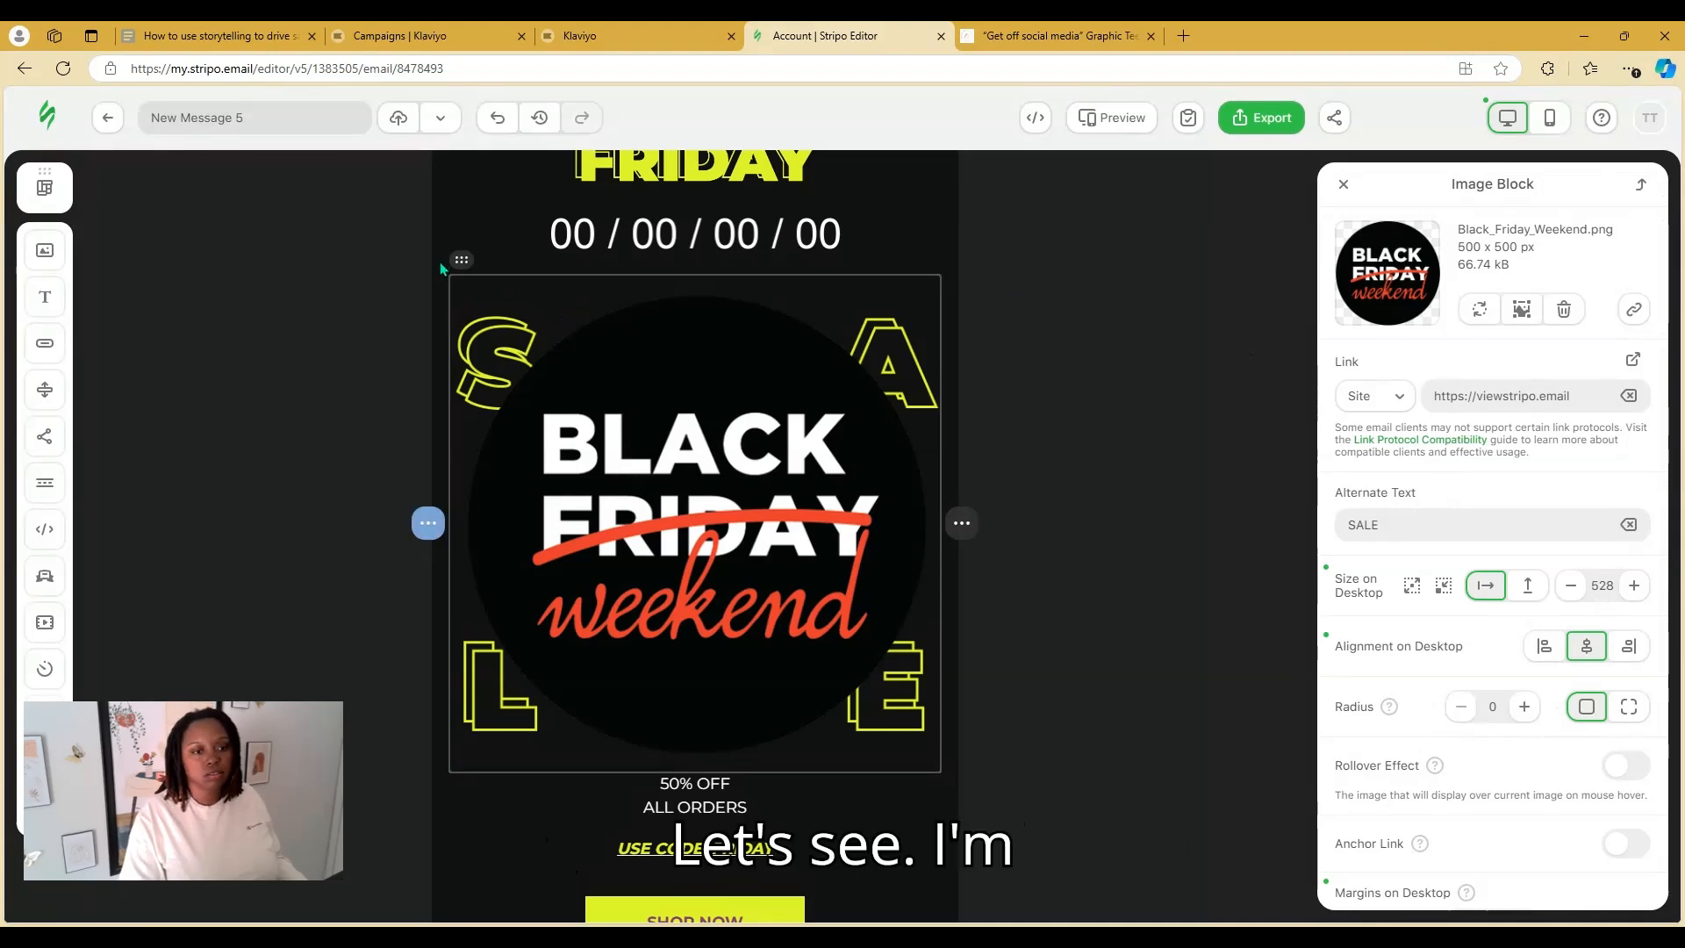
Swap that block for a new Image block under BLACK FRIDAY holding Black_Friday_Weekend.png
{"action": "mouse_move", "coordinate": [428, 523]}
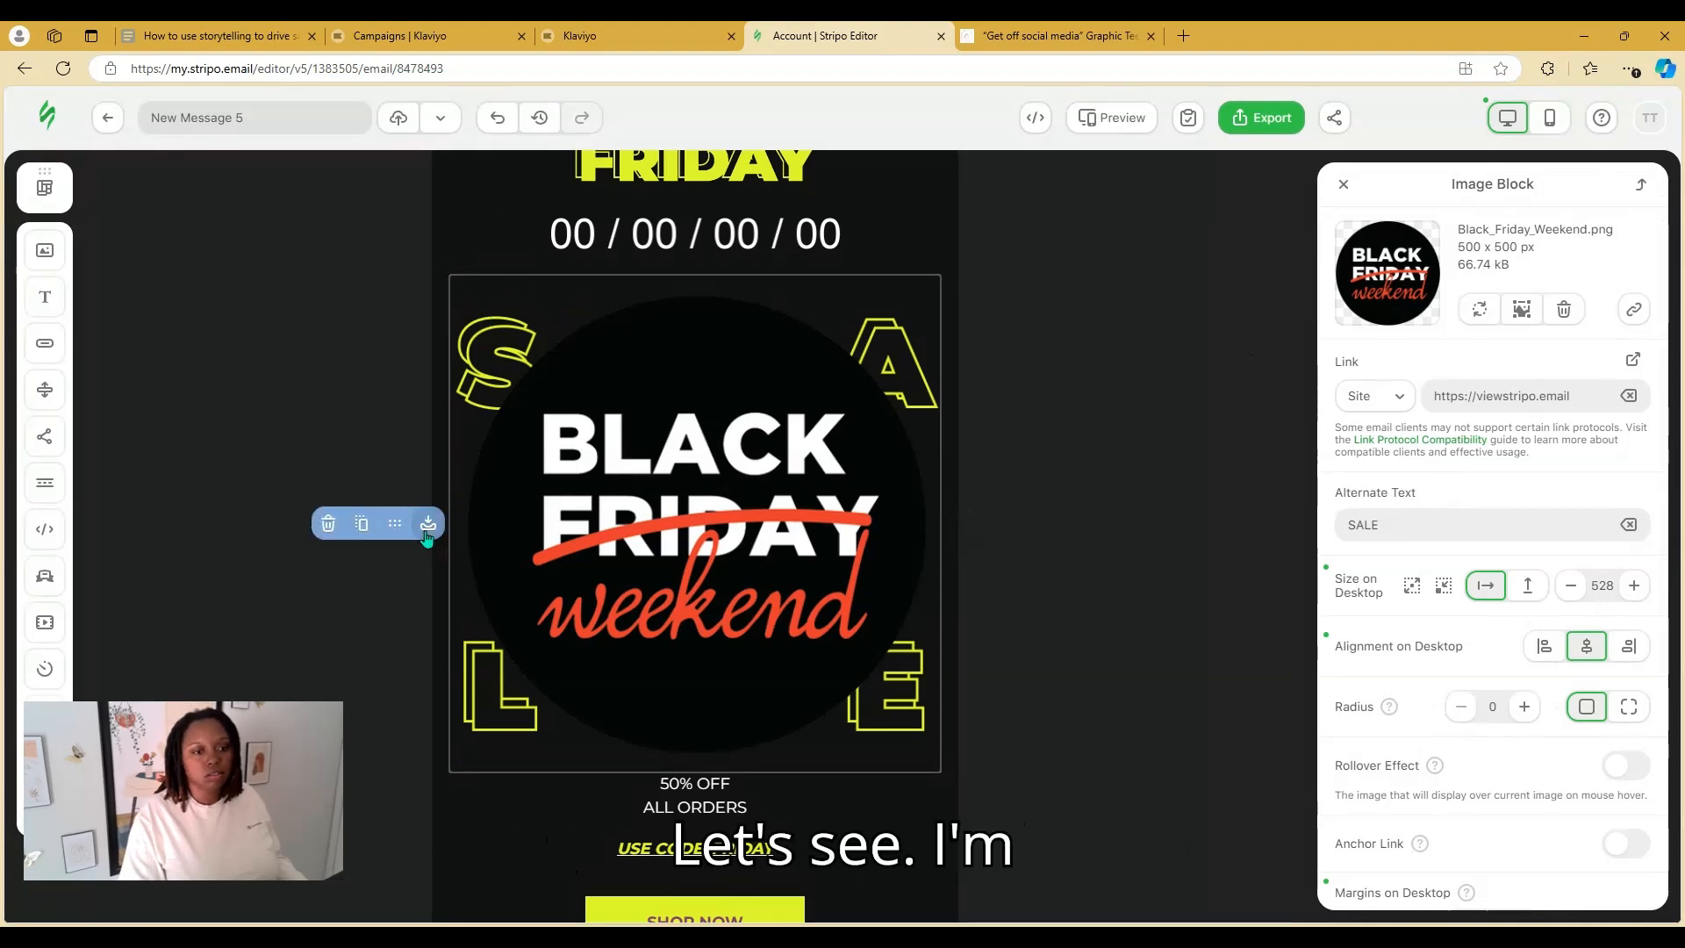
{"action": "left_click", "coordinate": [320, 531]}
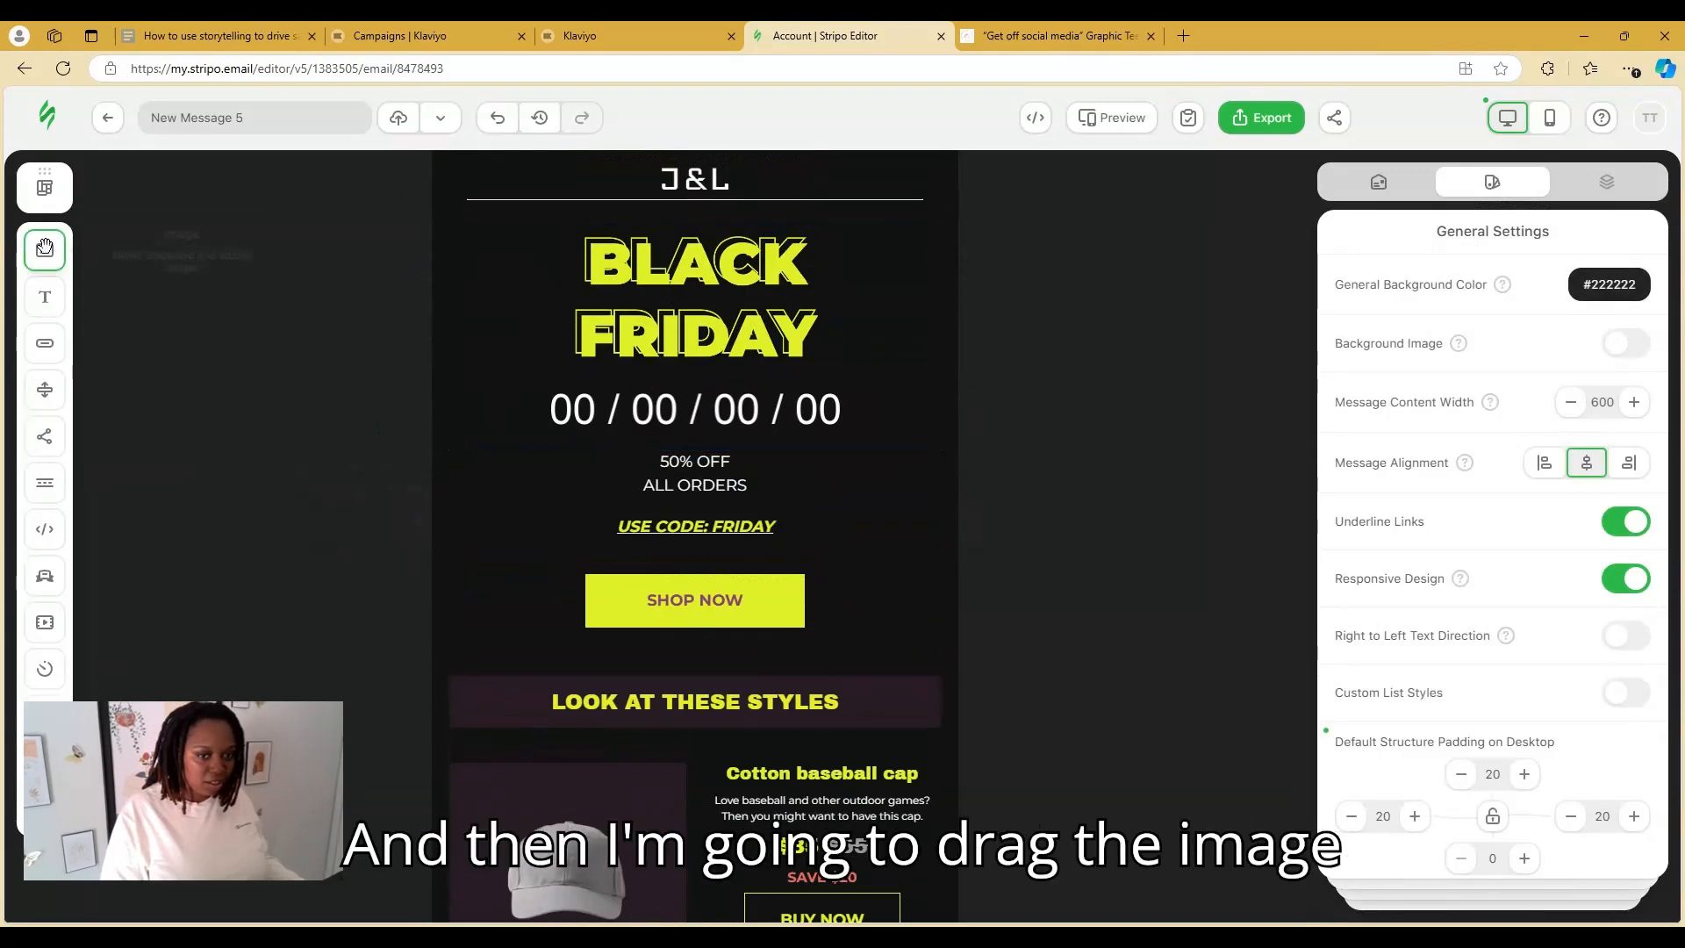
{"action": "left_click_drag", "start_coordinate": [45, 248], "coordinate": [665, 384]}
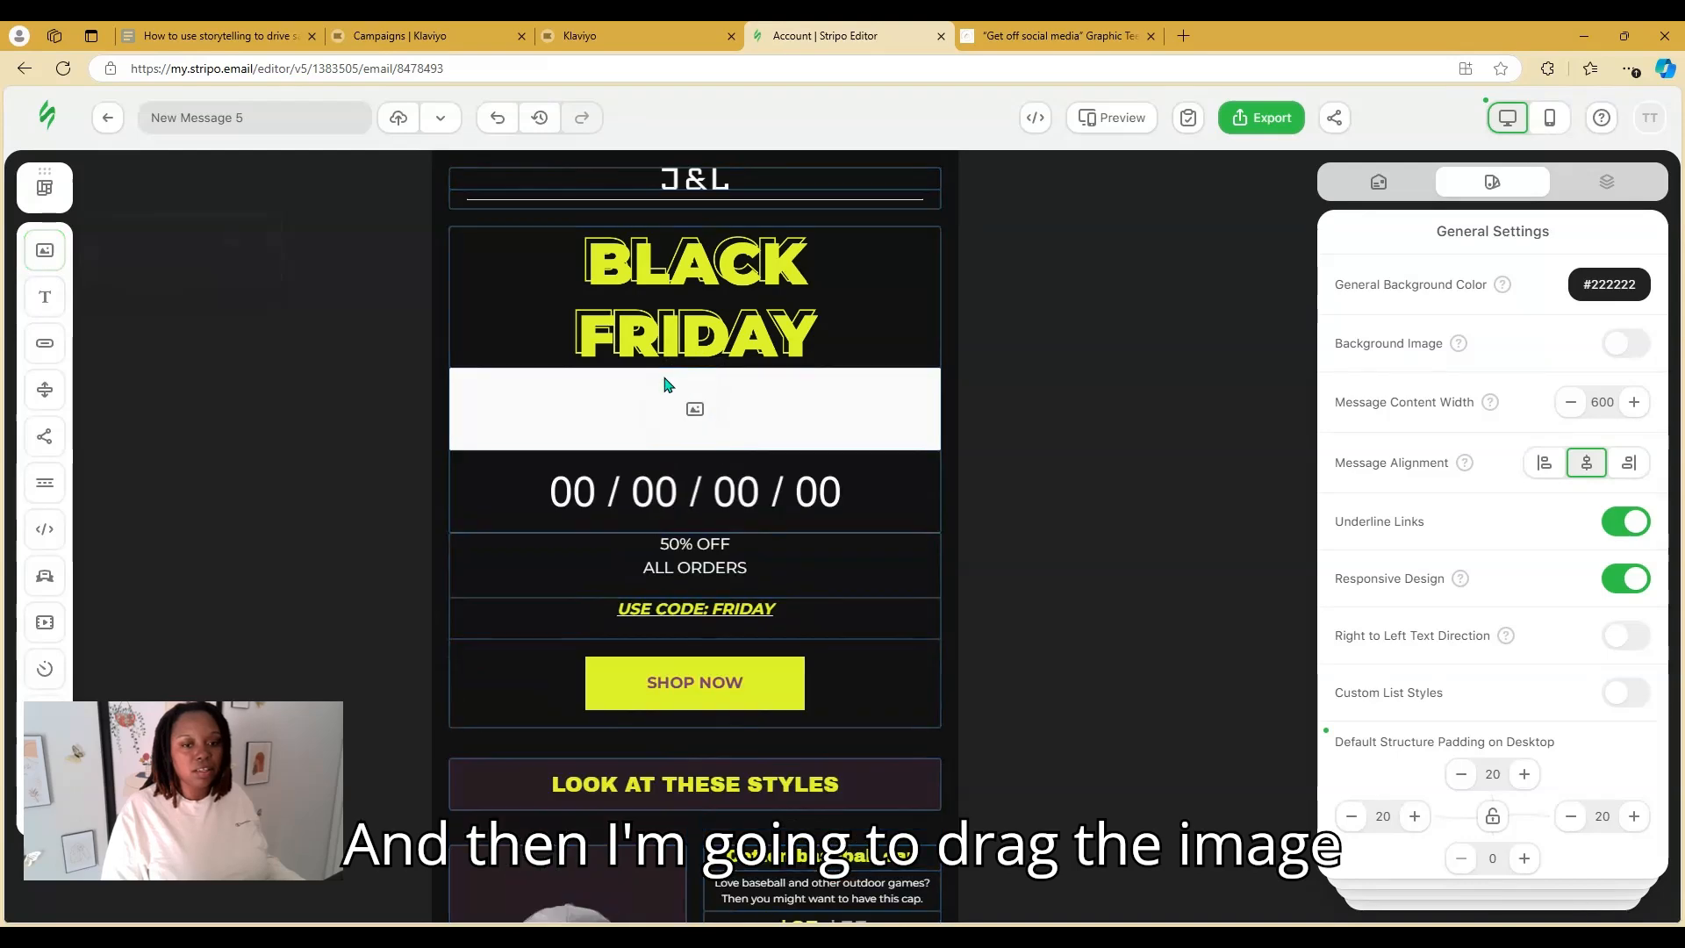
{"action": "left_click", "coordinate": [694, 409]}
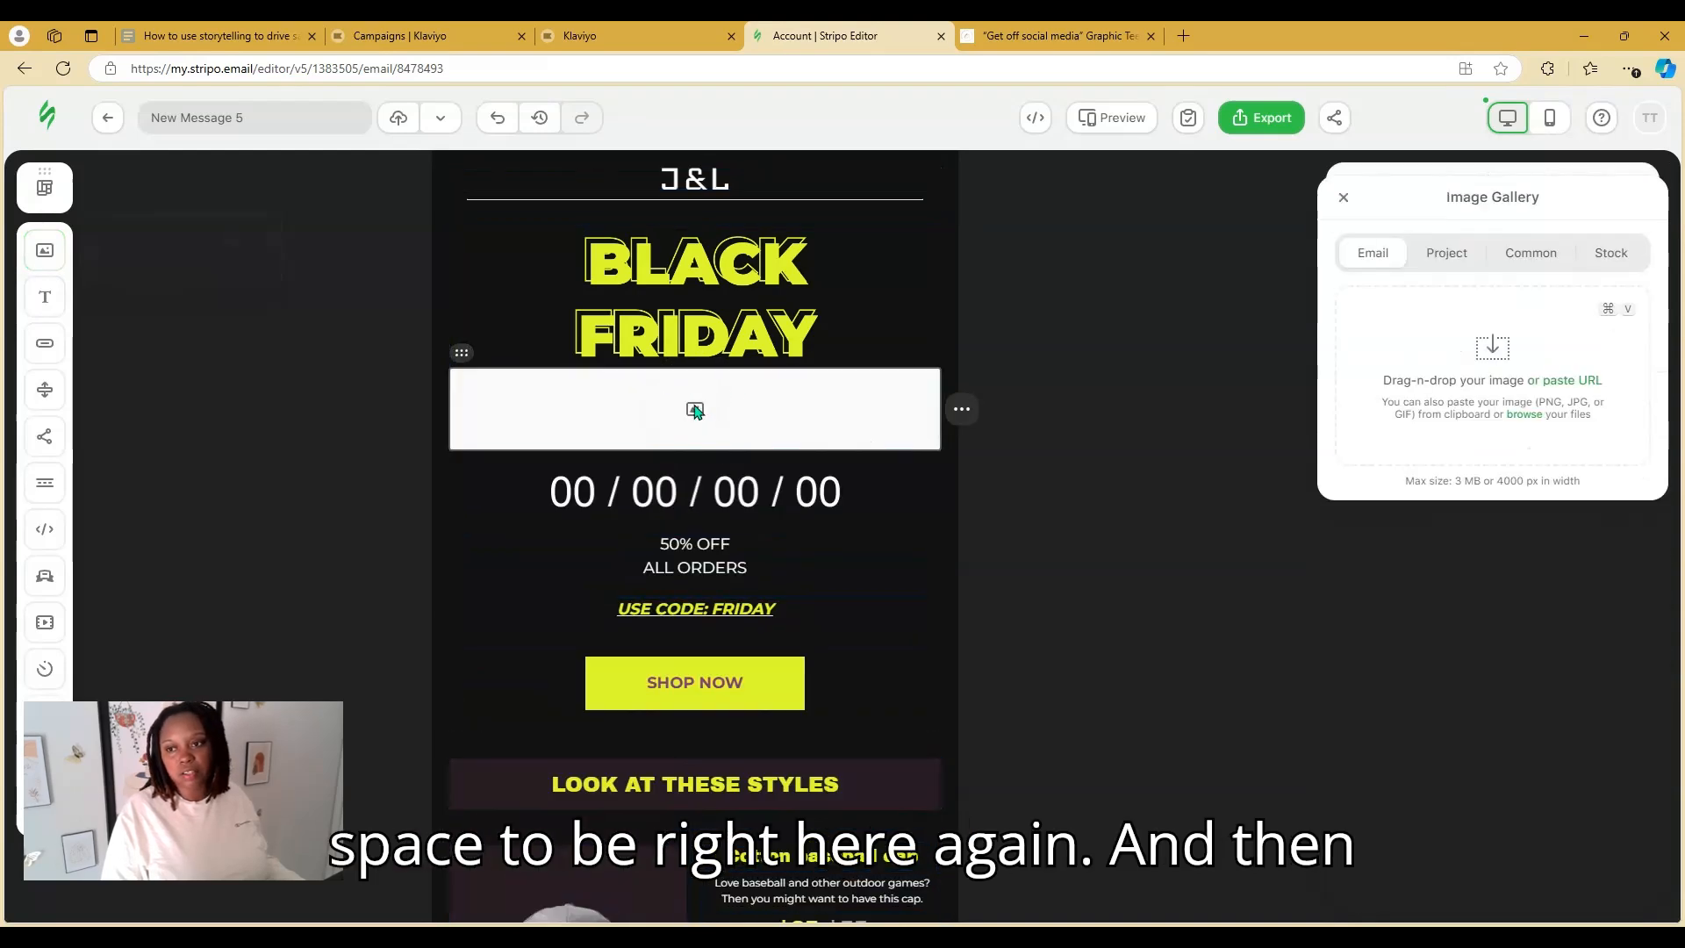
{"action": "left_click", "coordinate": [1531, 255]}
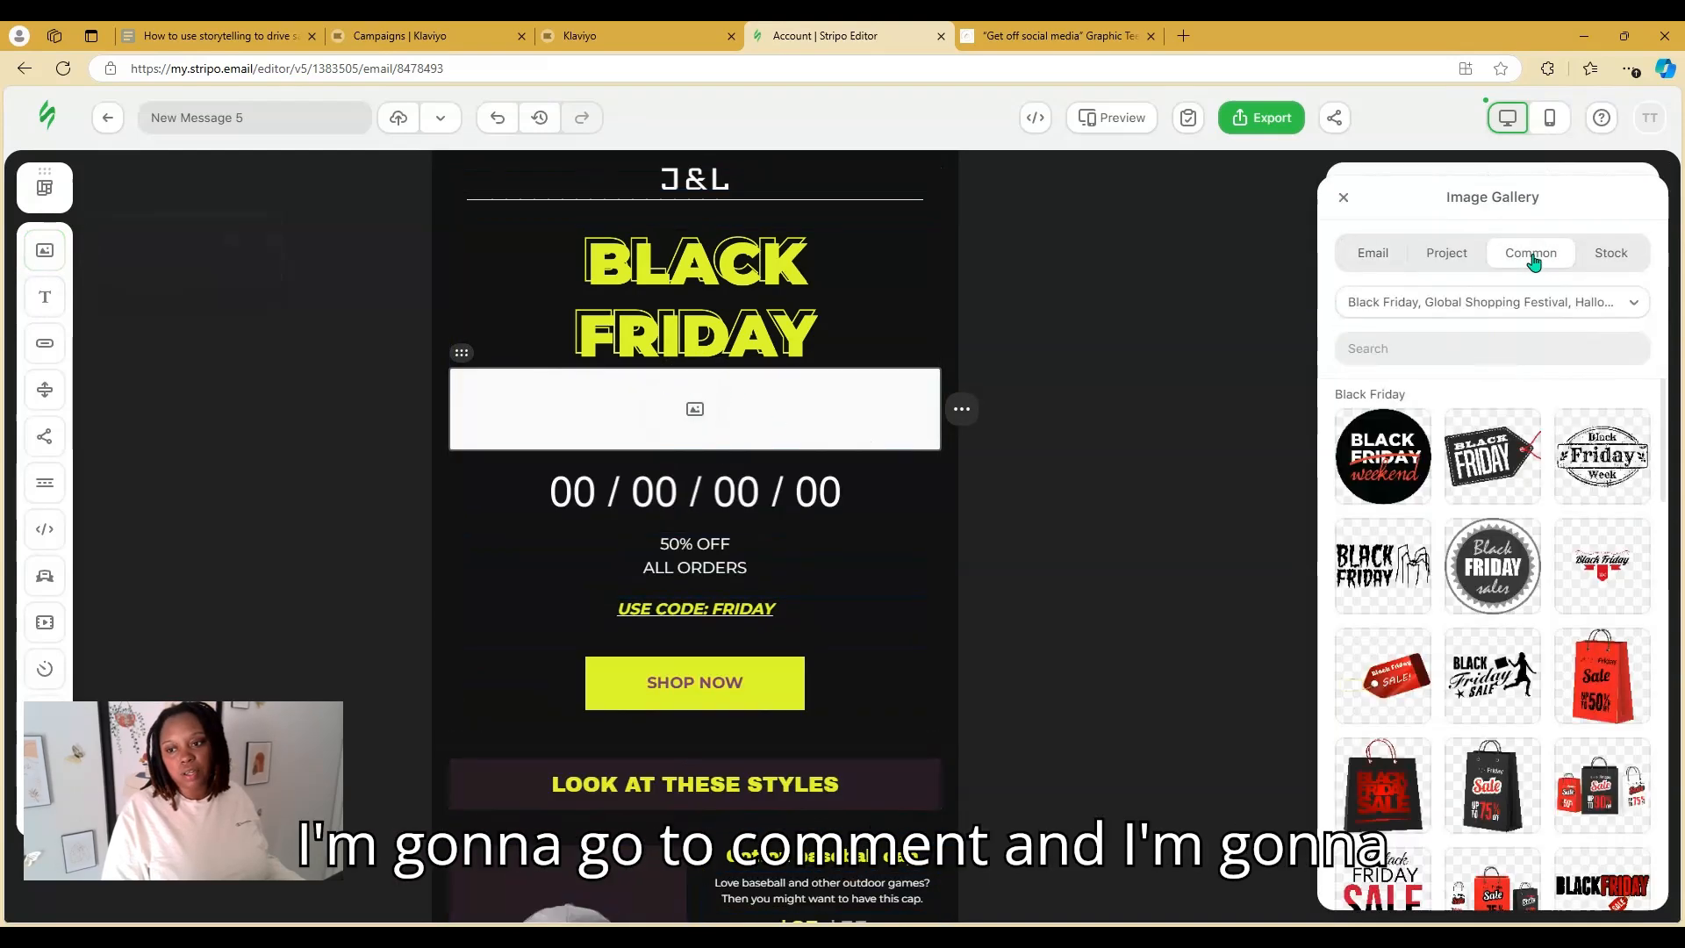
{"action": "left_click", "coordinate": [1389, 488]}
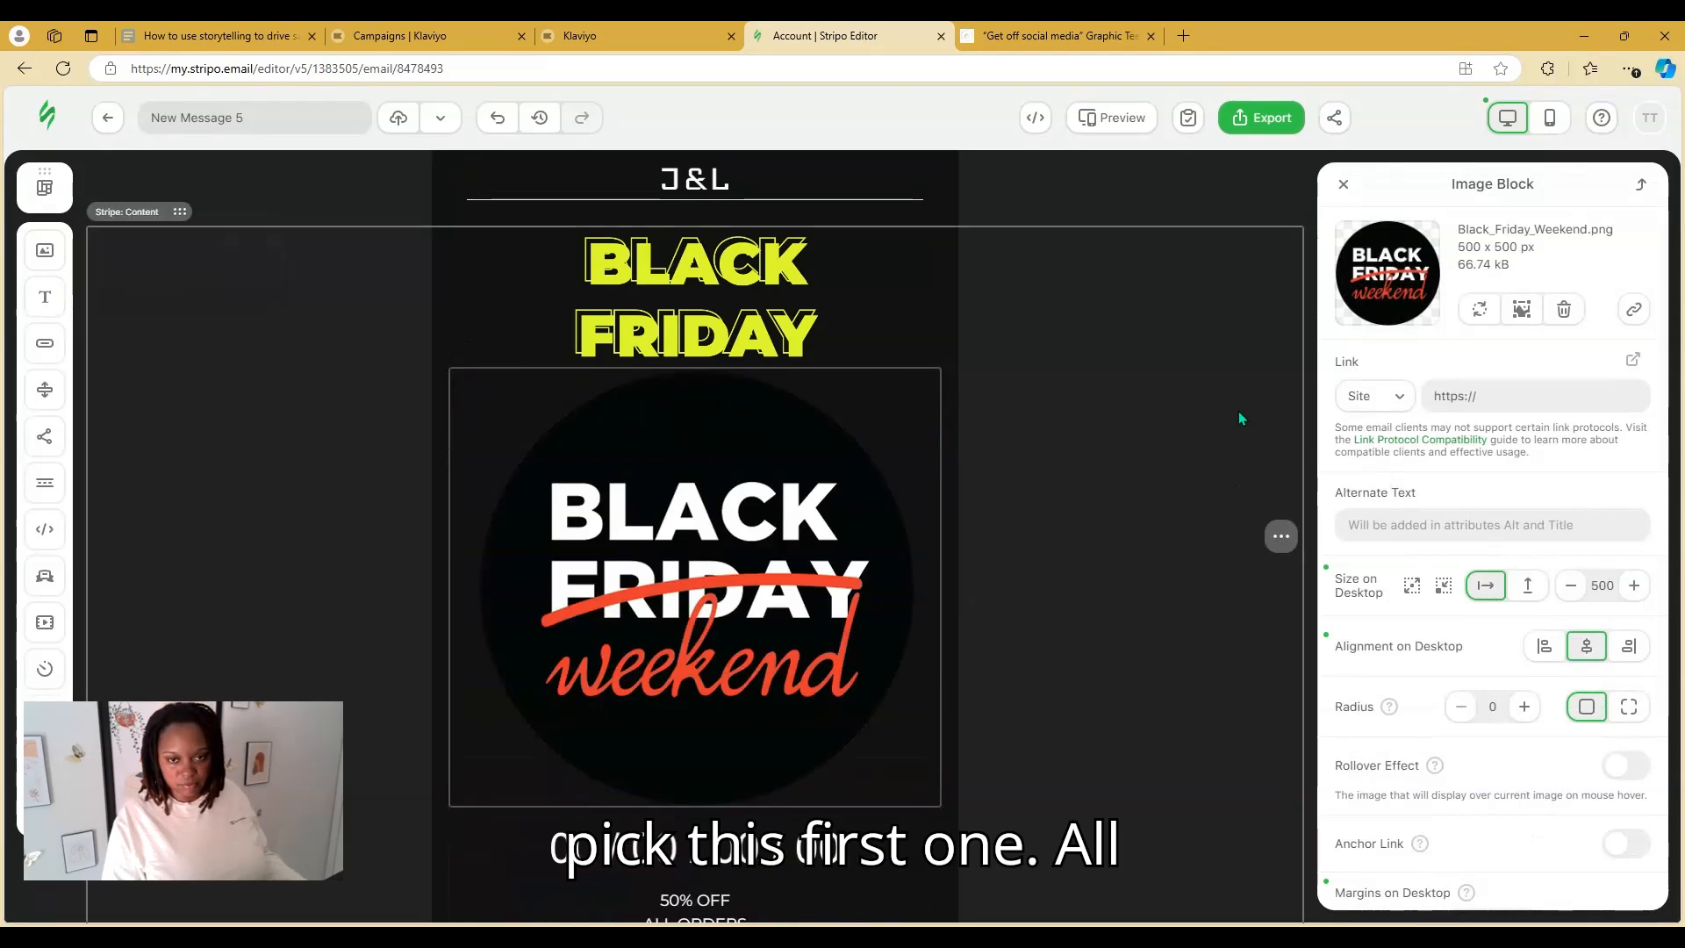
{"action": "left_click", "coordinate": [1238, 413]}
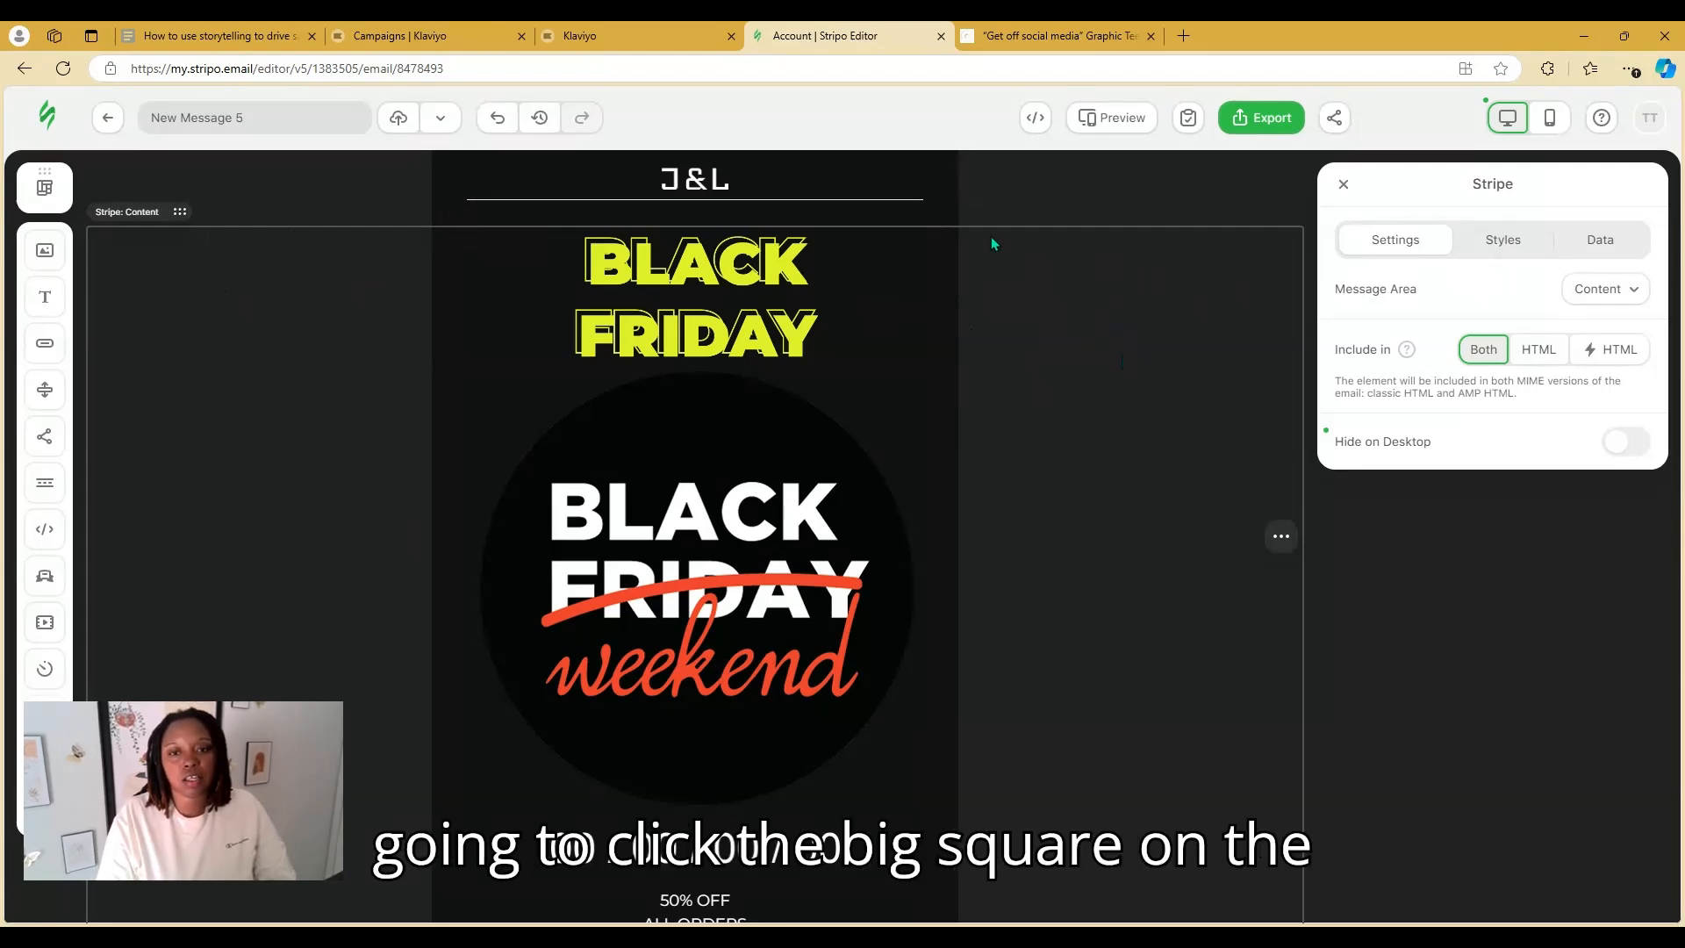
Set the hero stripe's content background colour to pure black #000000
{"action": "left_click", "coordinate": [1515, 248]}
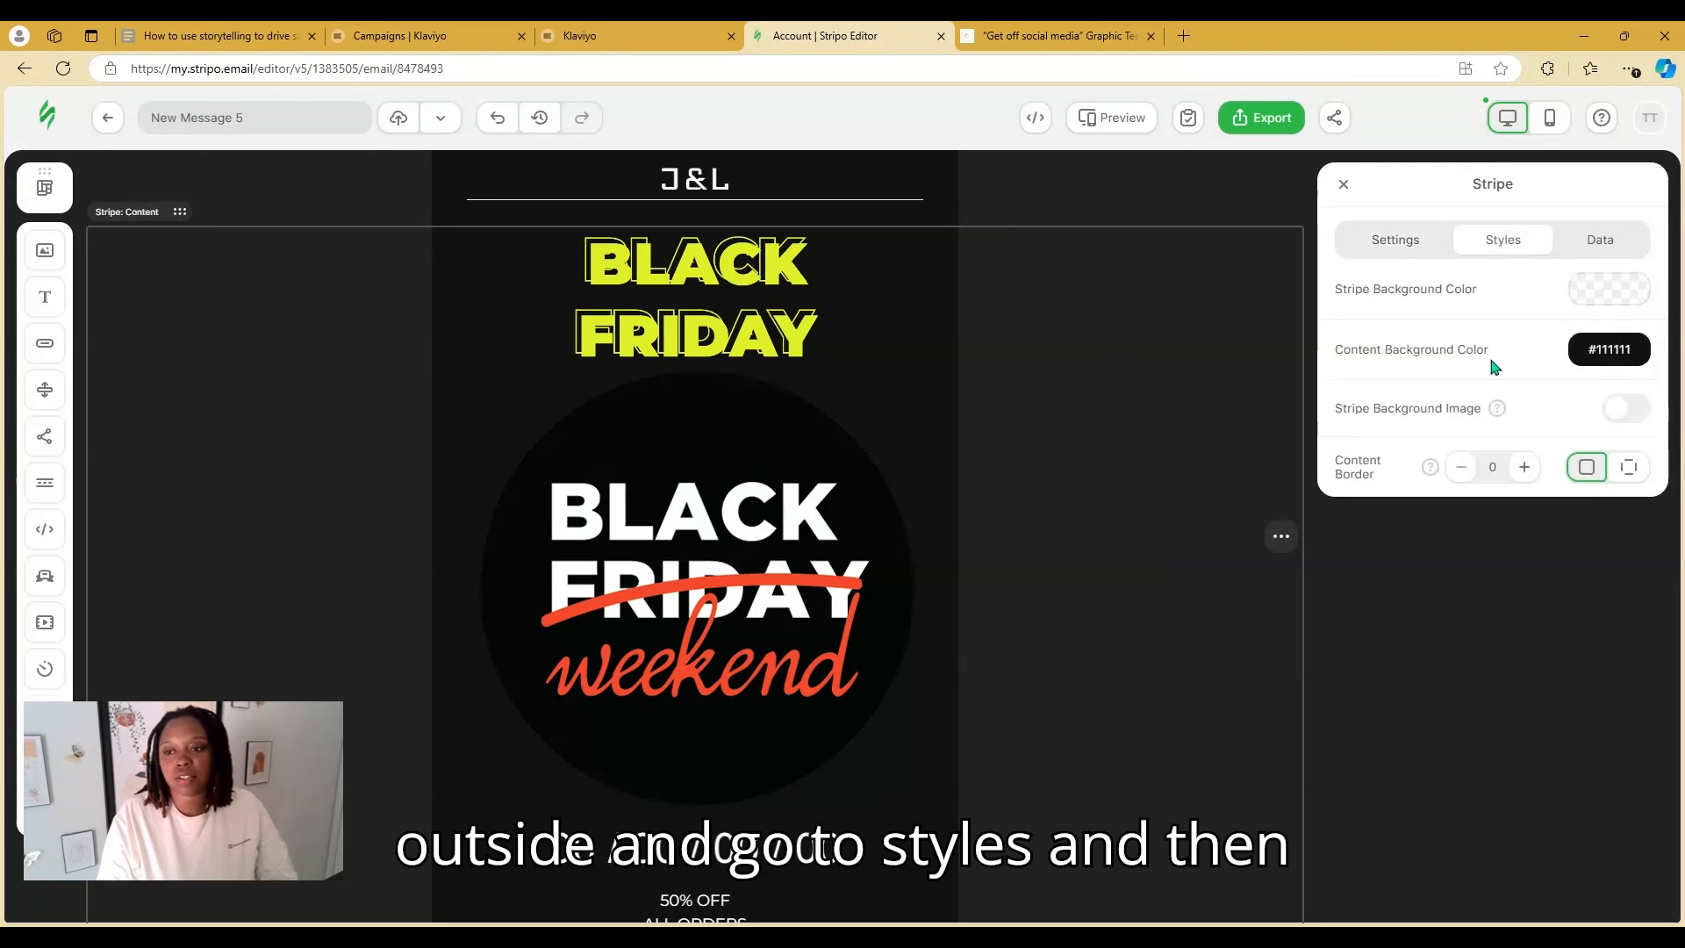
{"action": "left_click", "coordinate": [1619, 354]}
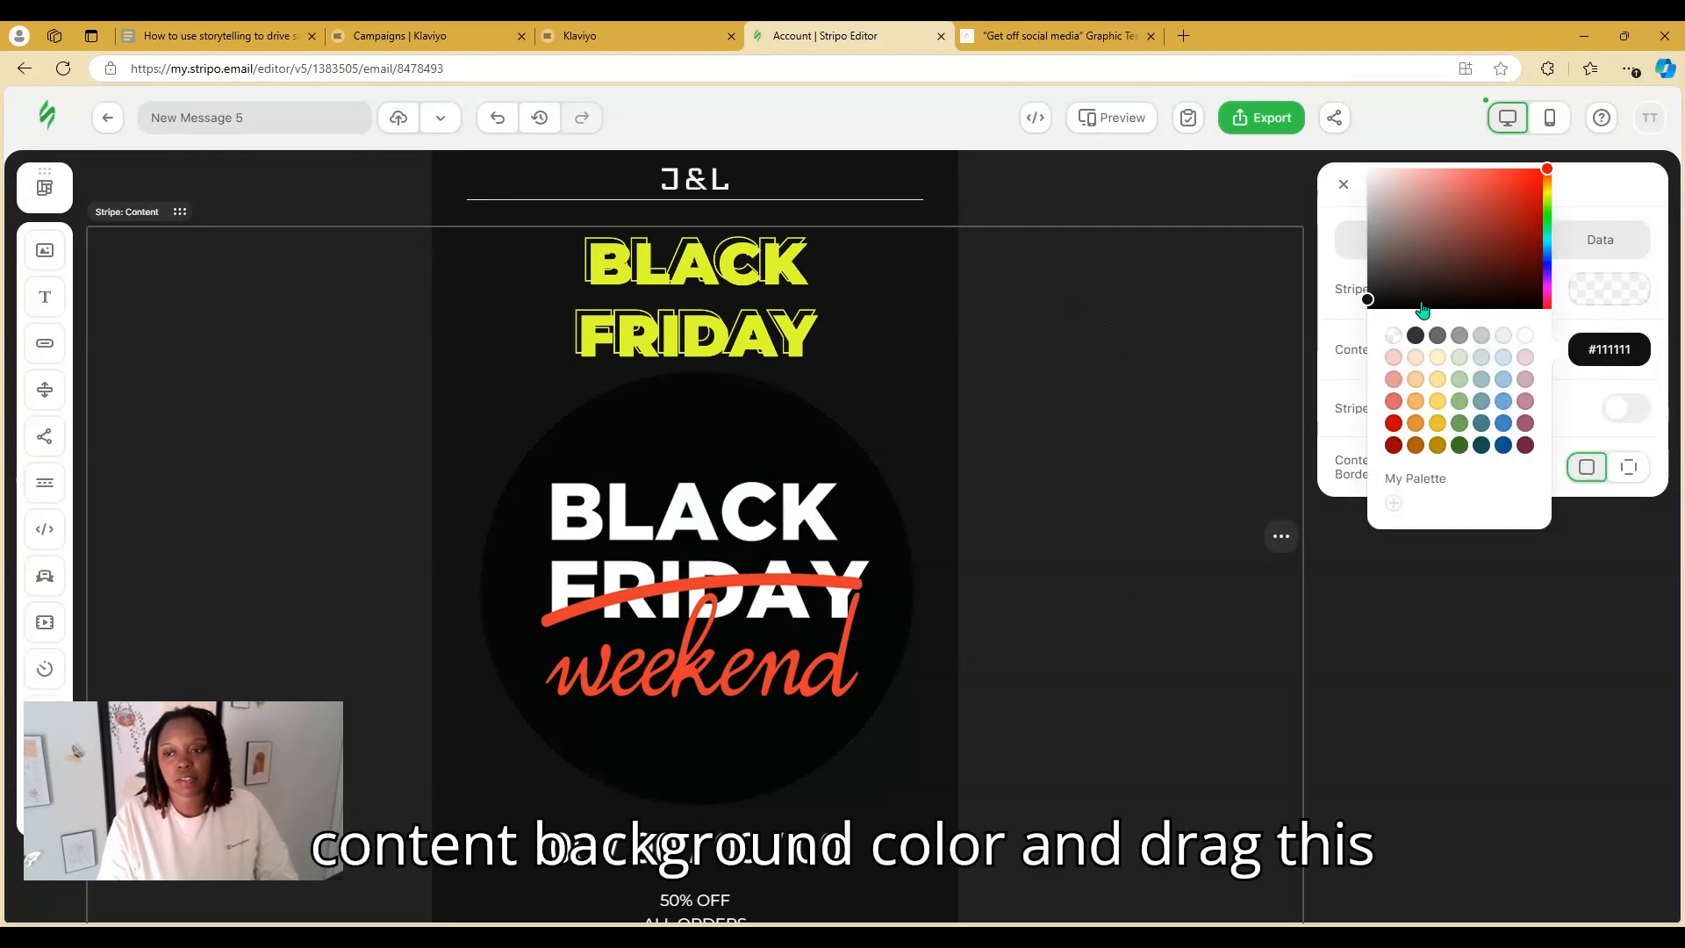
{"action": "left_click_drag", "start_coordinate": [1421, 307], "coordinate": [1413, 313]}
{"action": "scroll", "coordinate": [1225, 443], "scroll_direction": "down", "scroll_amount": 1}
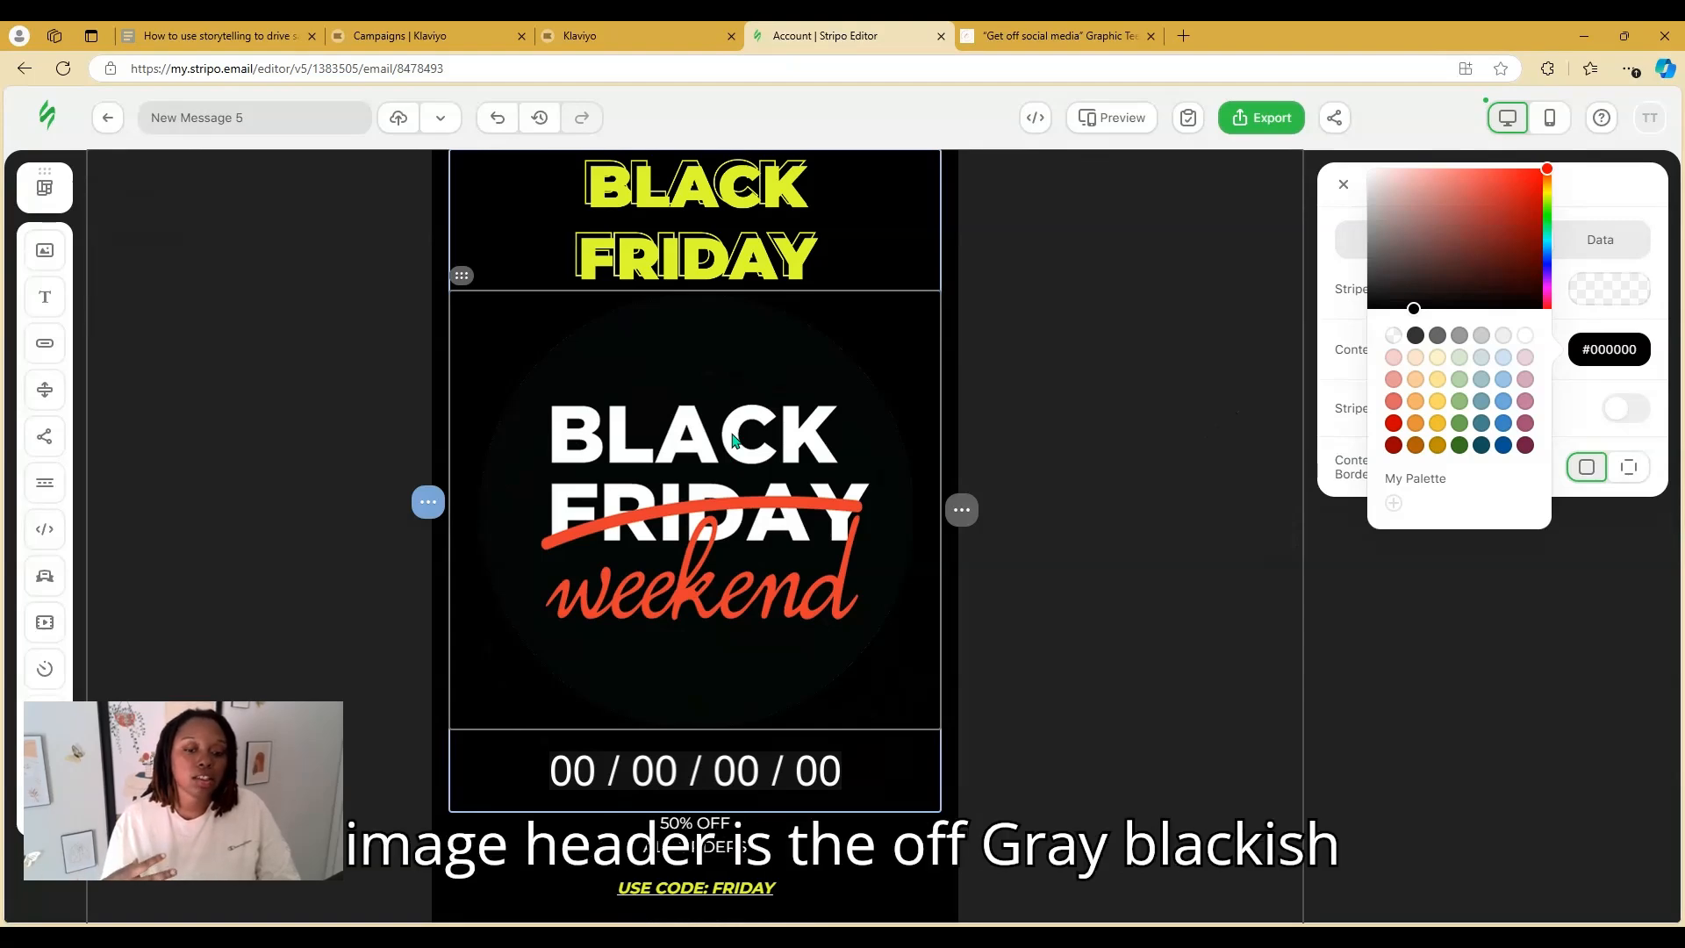
{"action": "scroll", "coordinate": [755, 447], "scroll_direction": "up", "scroll_amount": 1}
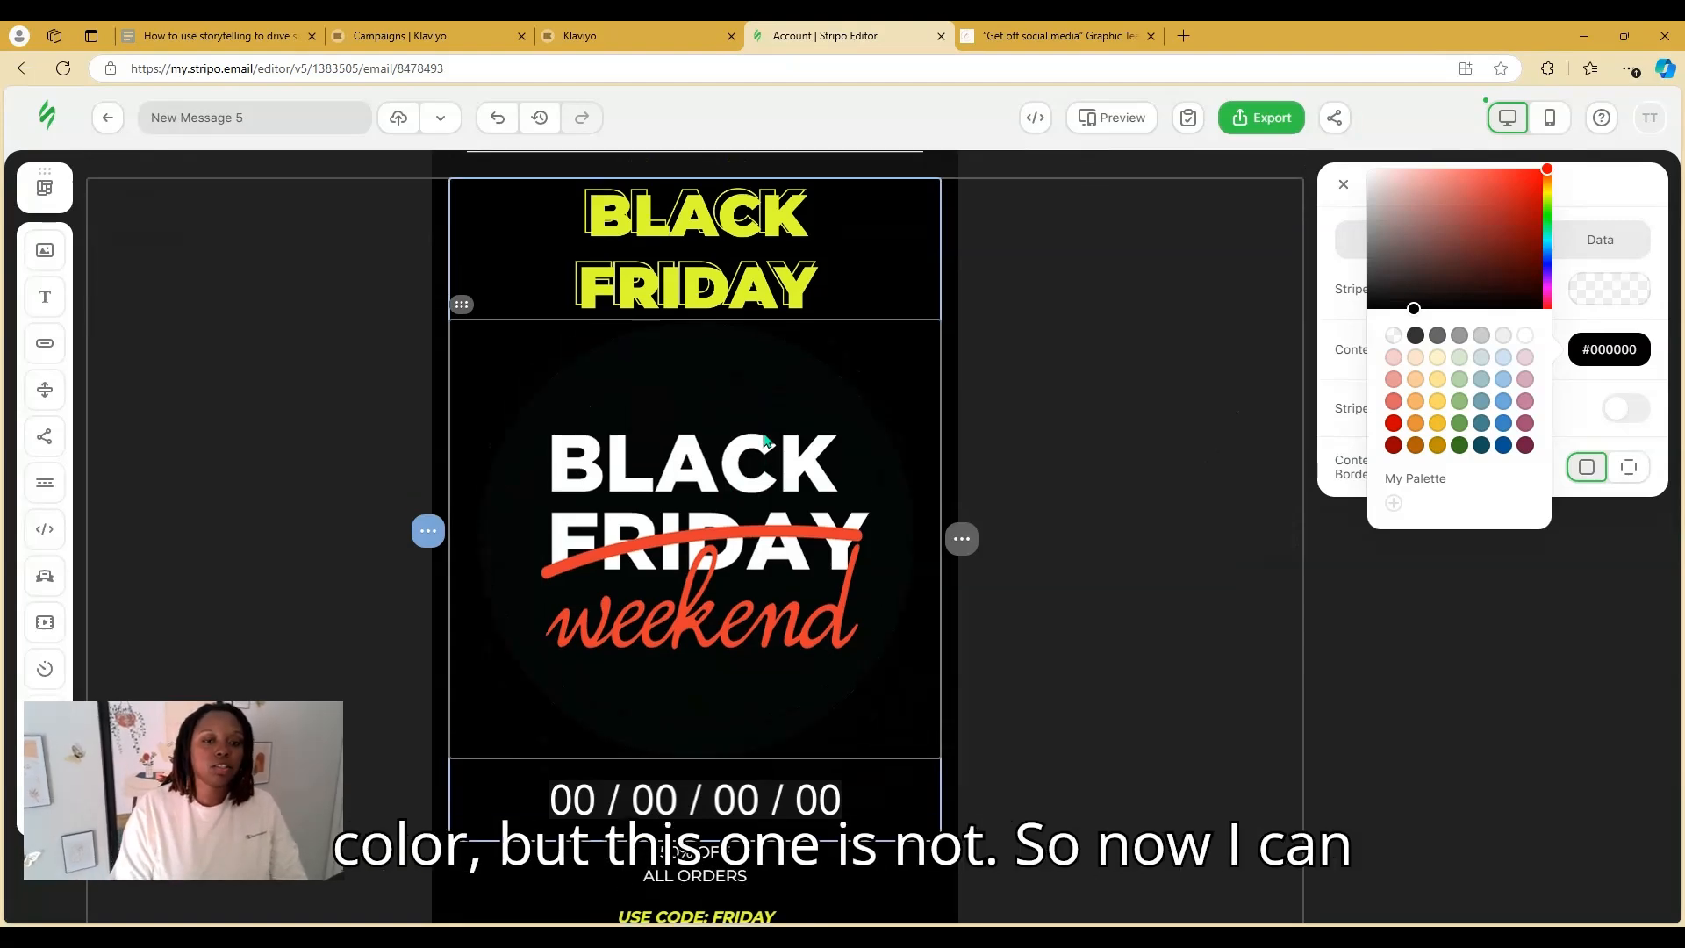
{"action": "left_click", "coordinate": [859, 313]}
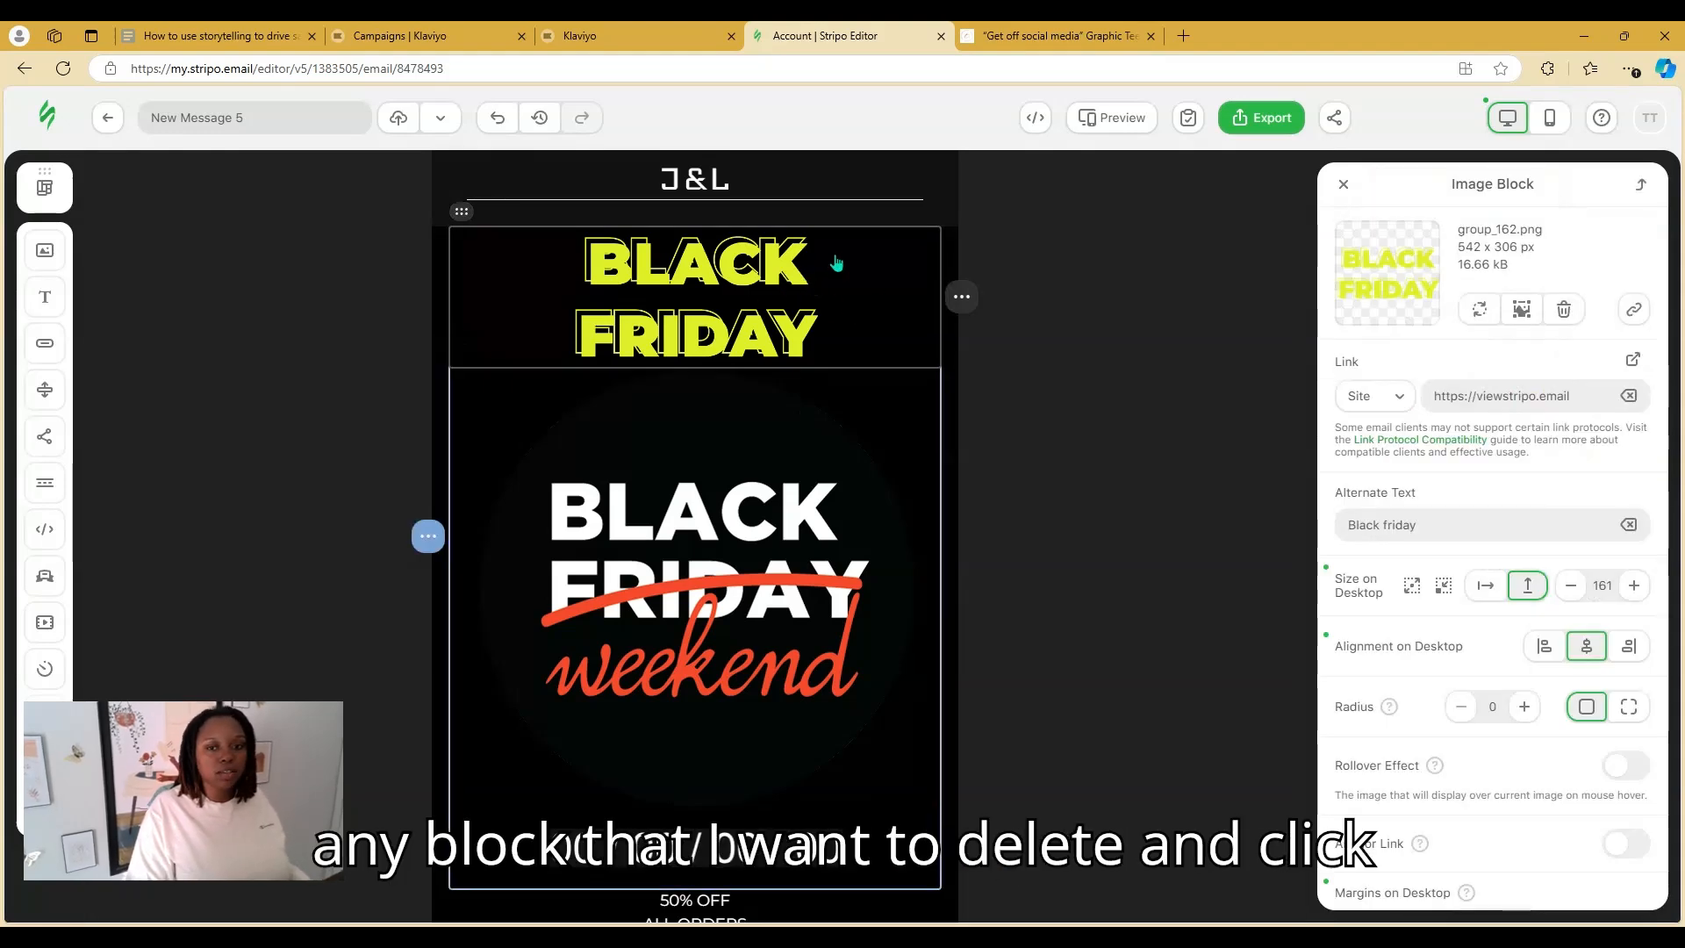
Delete the yellow BLACK FRIDAY banner and replace the J&L header logo with the Touched By Ty logo
{"action": "left_click", "coordinate": [962, 297]}
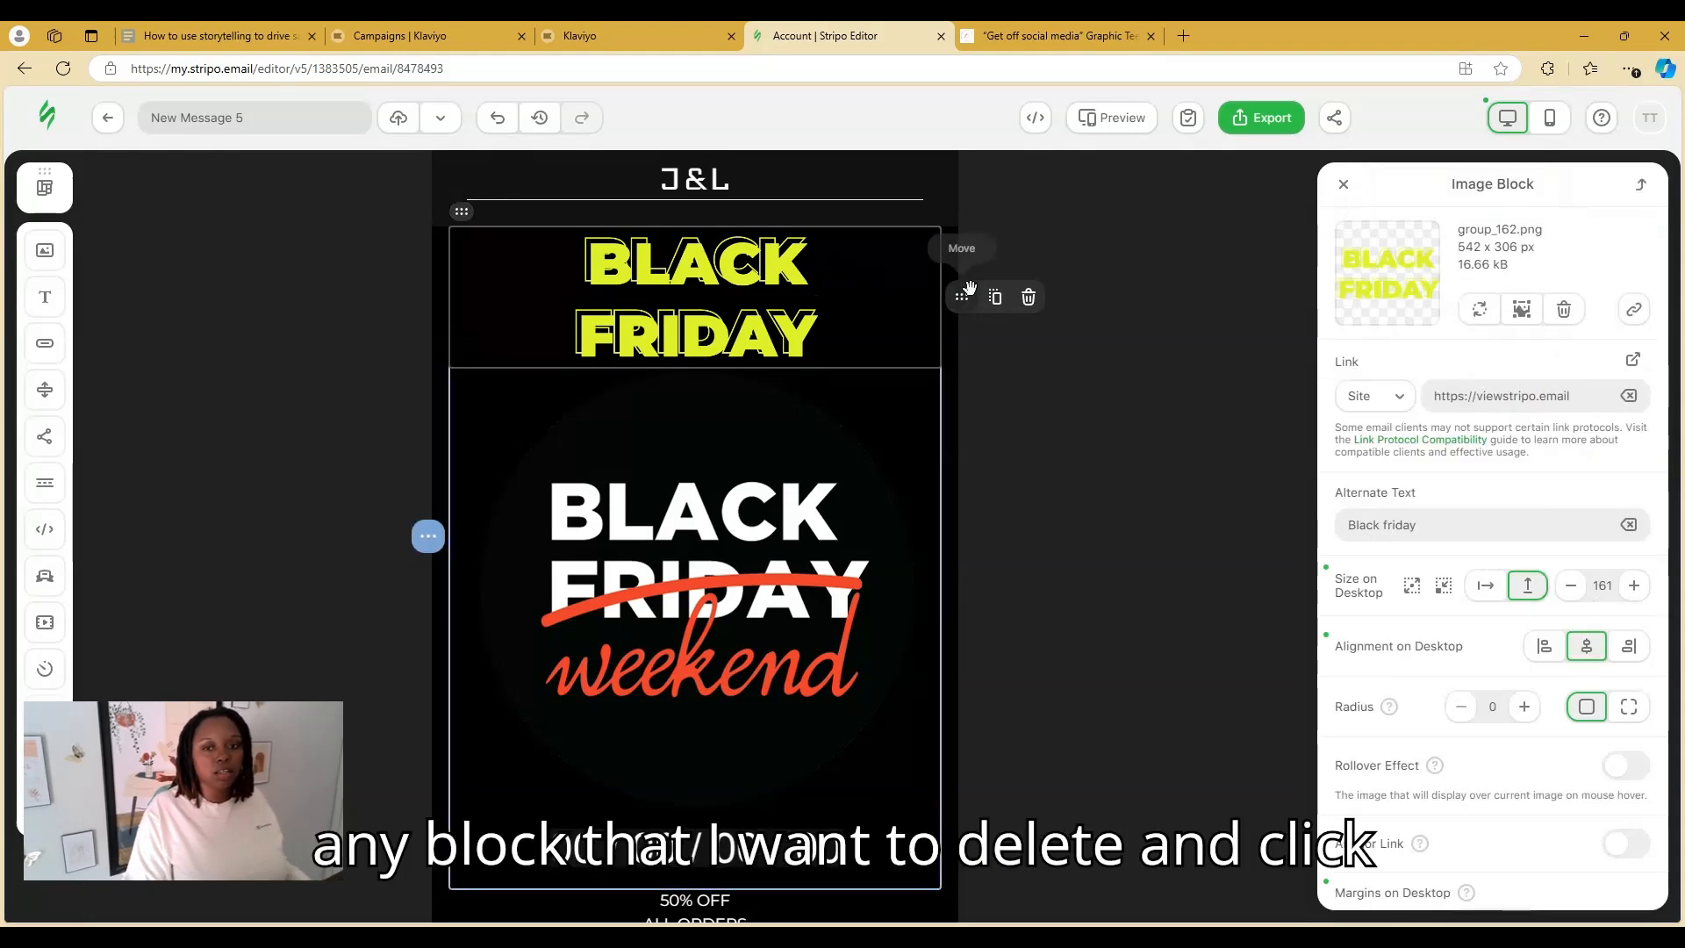
{"action": "left_click", "coordinate": [1028, 296]}
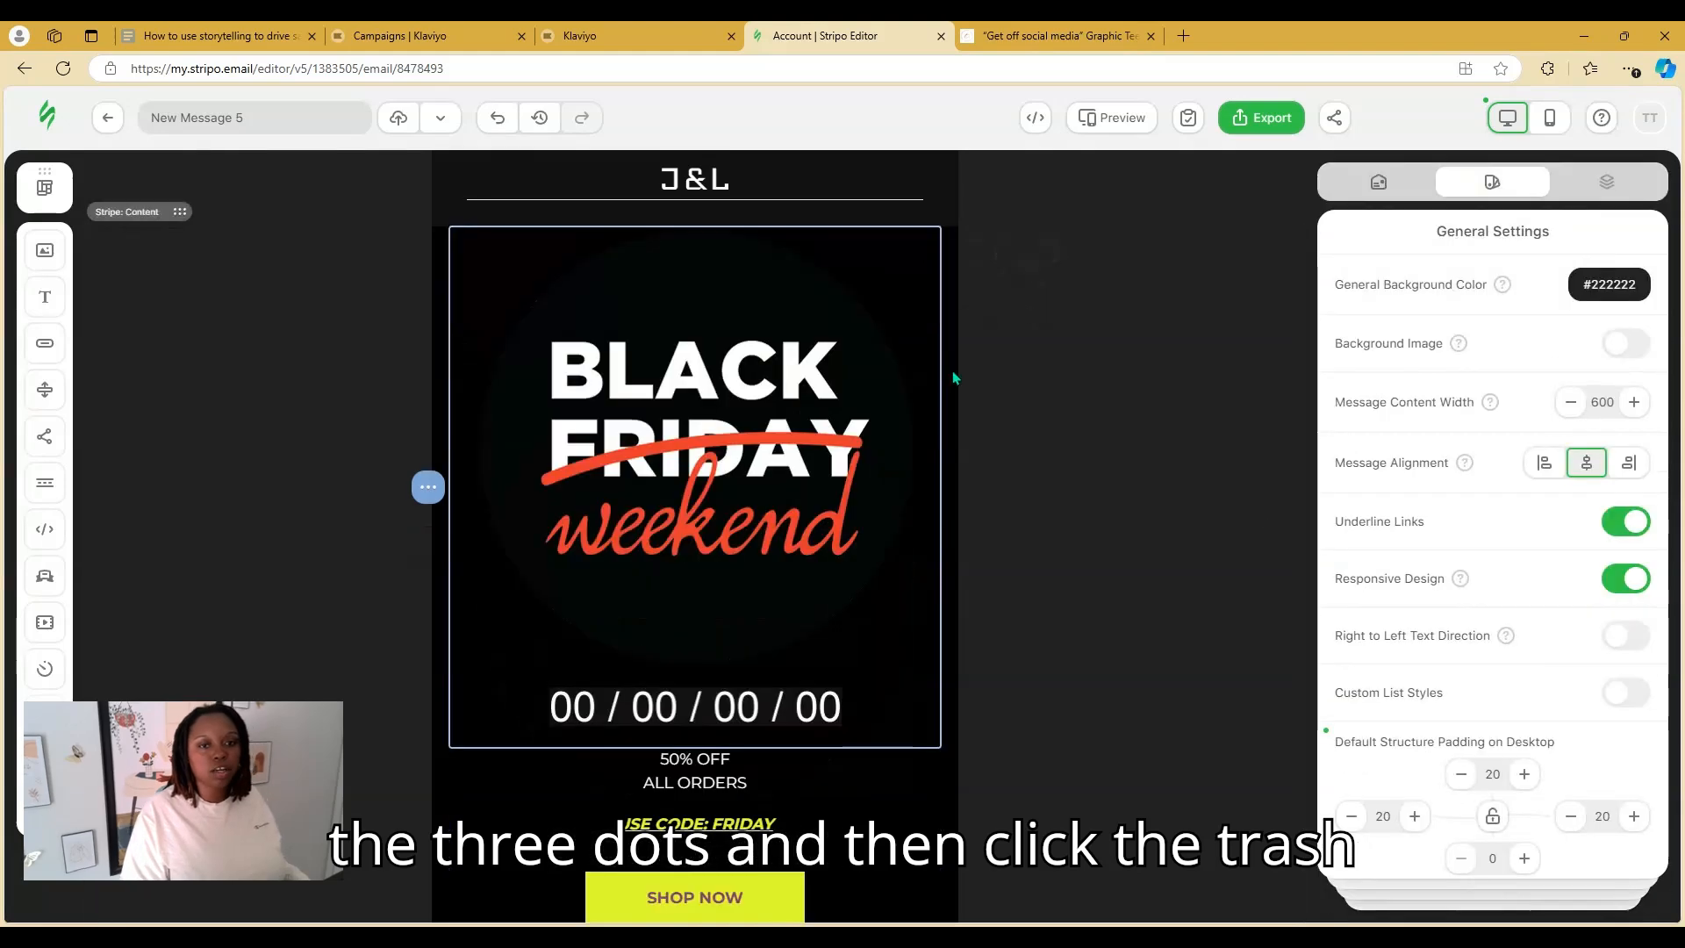
{"action": "left_click", "coordinate": [702, 190]}
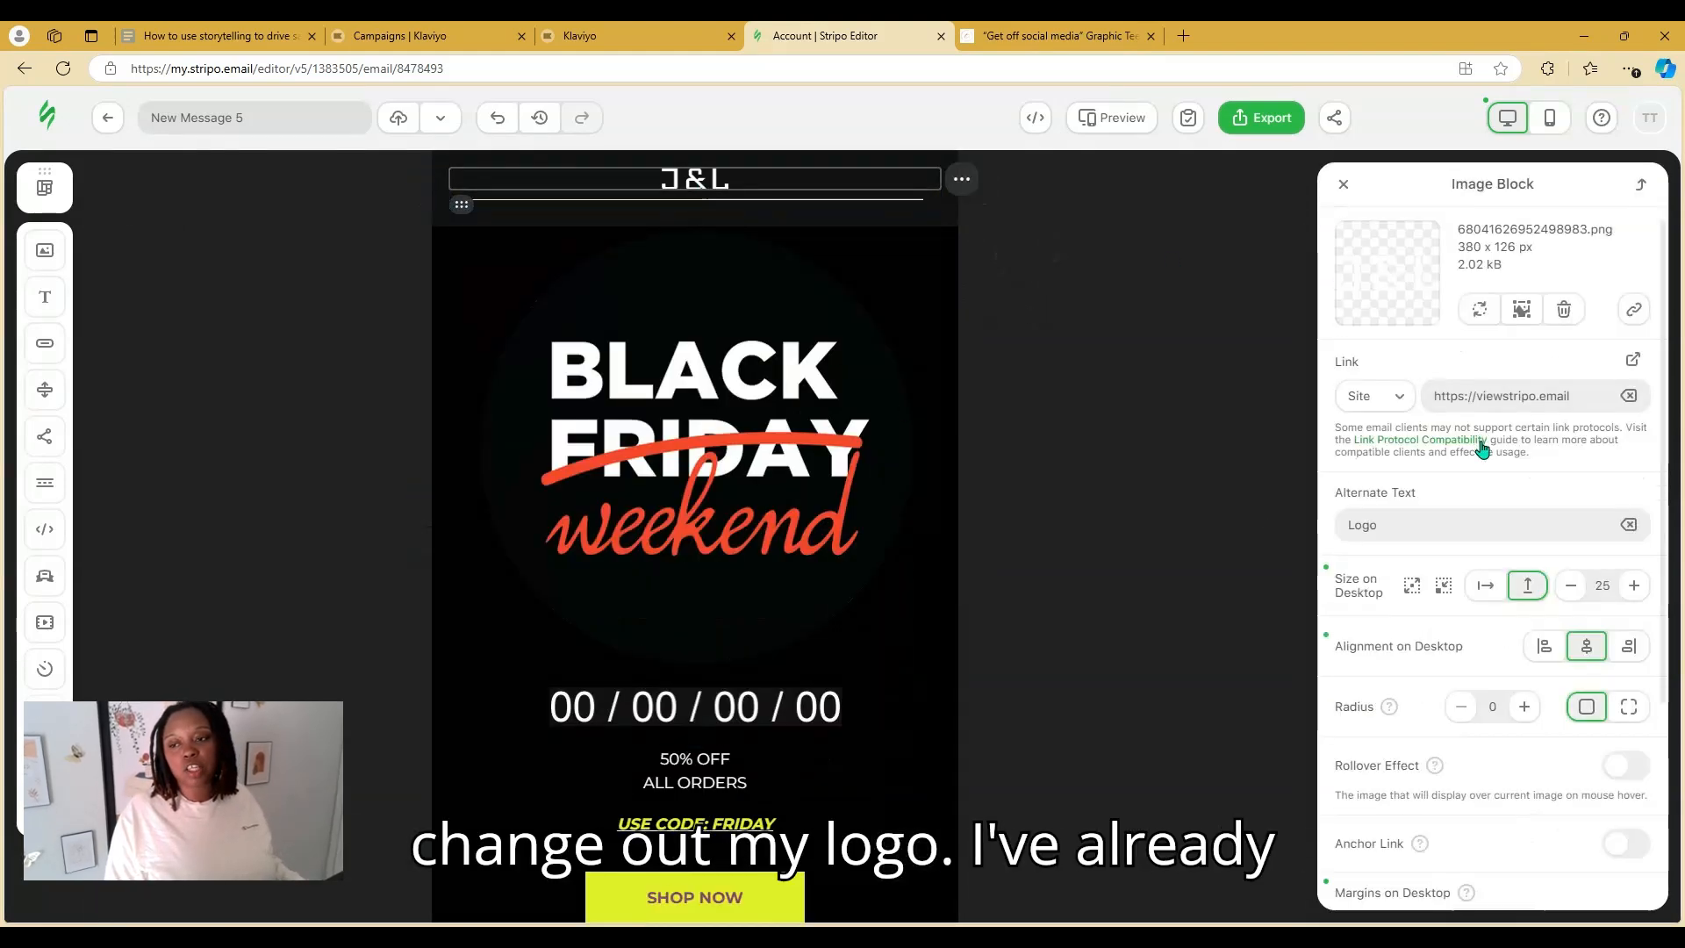
{"action": "left_click", "coordinate": [1479, 310]}
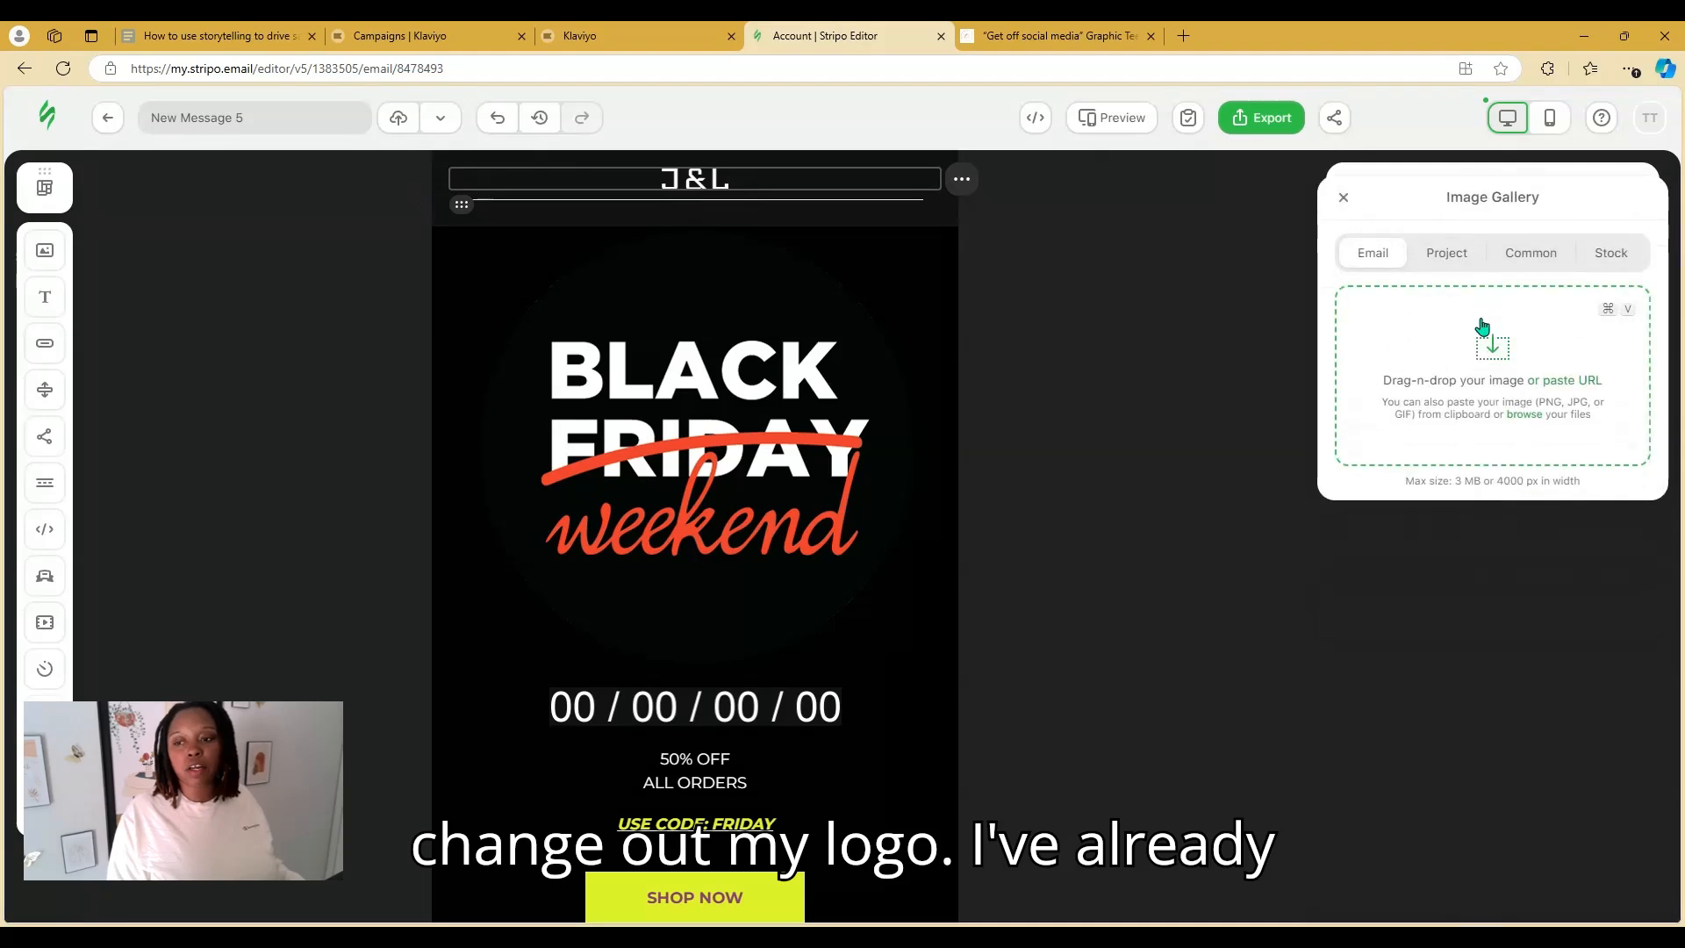
{"action": "left_click", "coordinate": [1449, 259]}
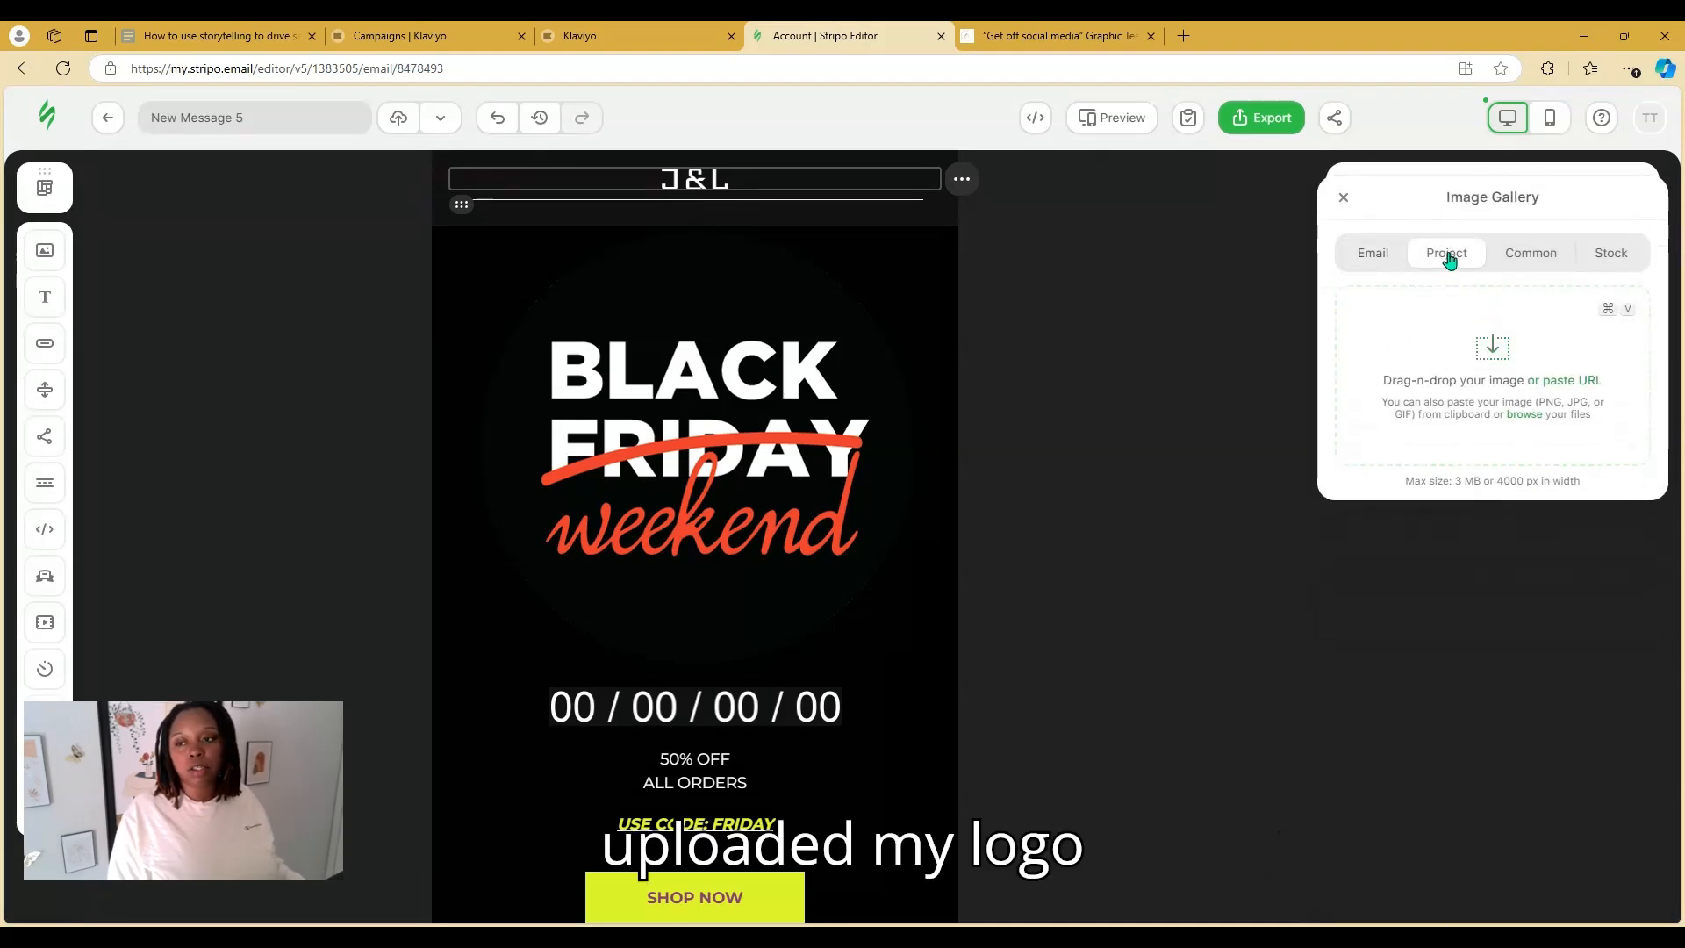
{"action": "left_click", "coordinate": [1526, 258]}
{"action": "left_click", "coordinate": [1586, 259]}
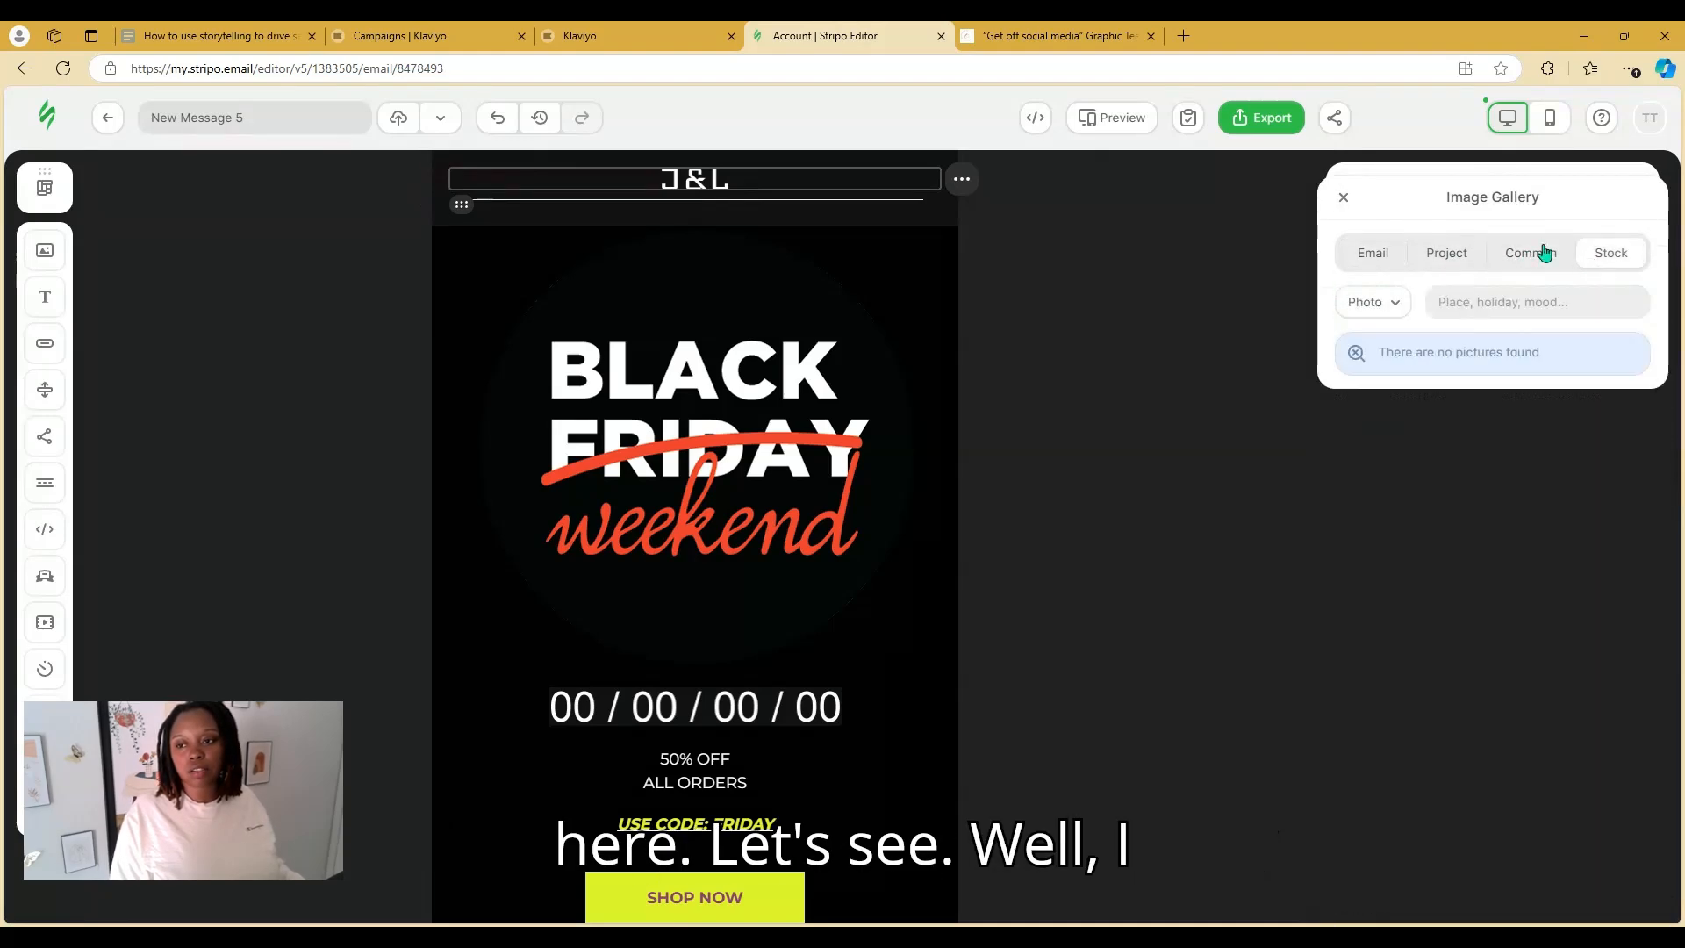
{"action": "left_click", "coordinate": [1387, 260]}
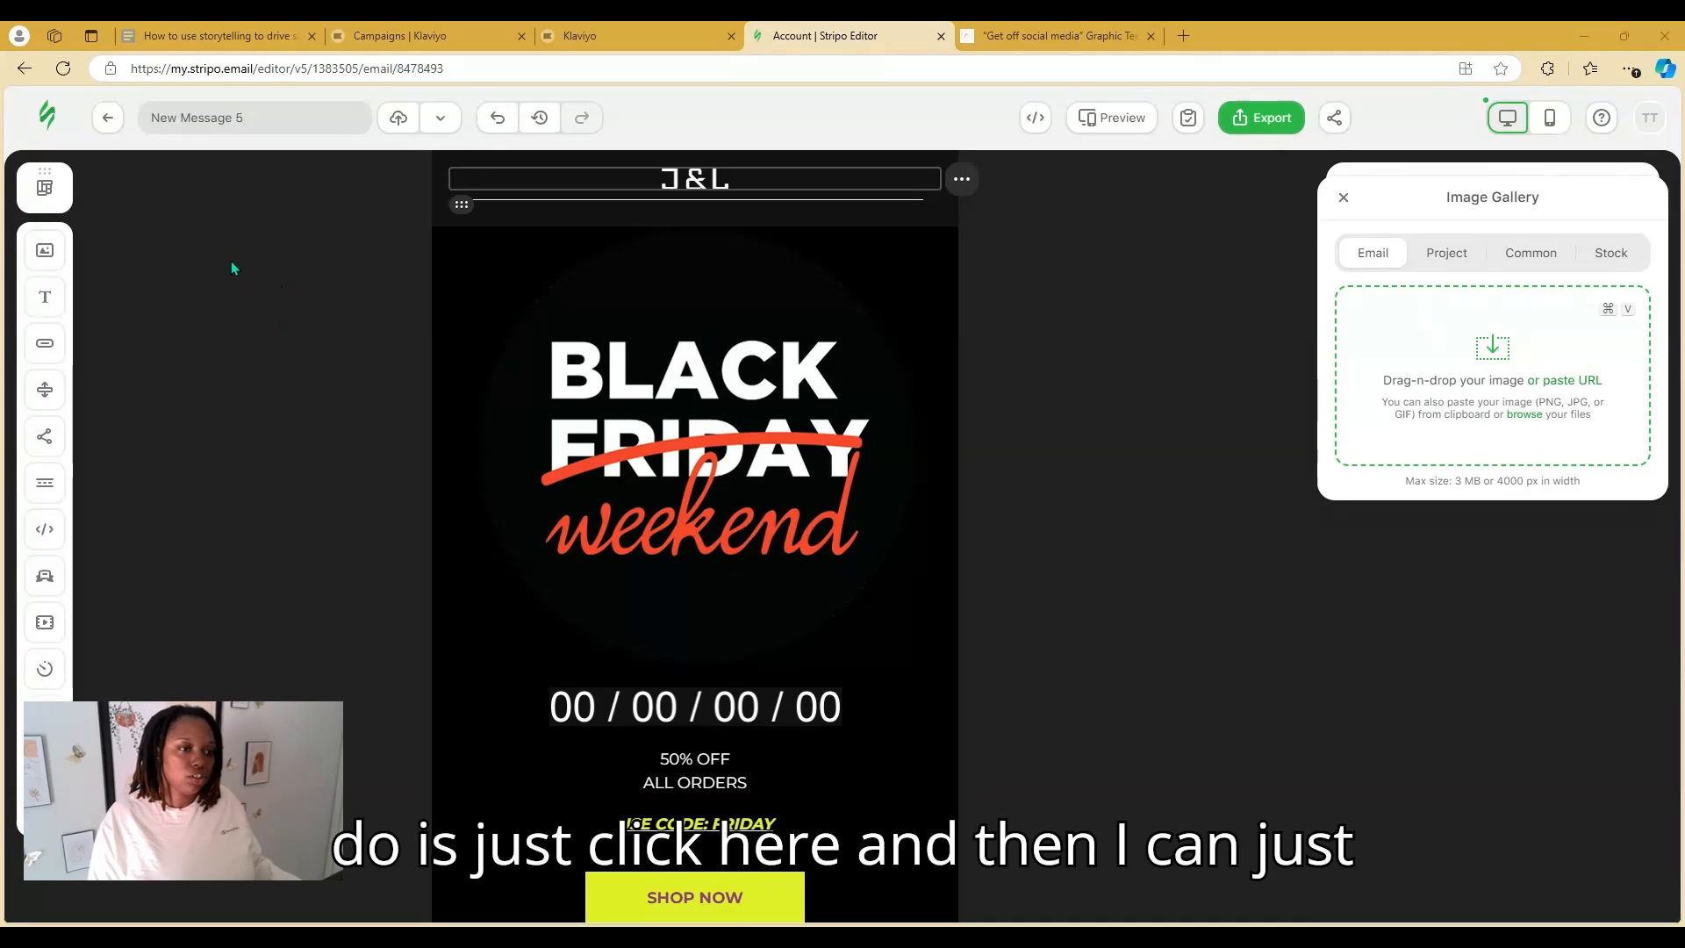
{"action": "double_click", "coordinate": [270, 192]}
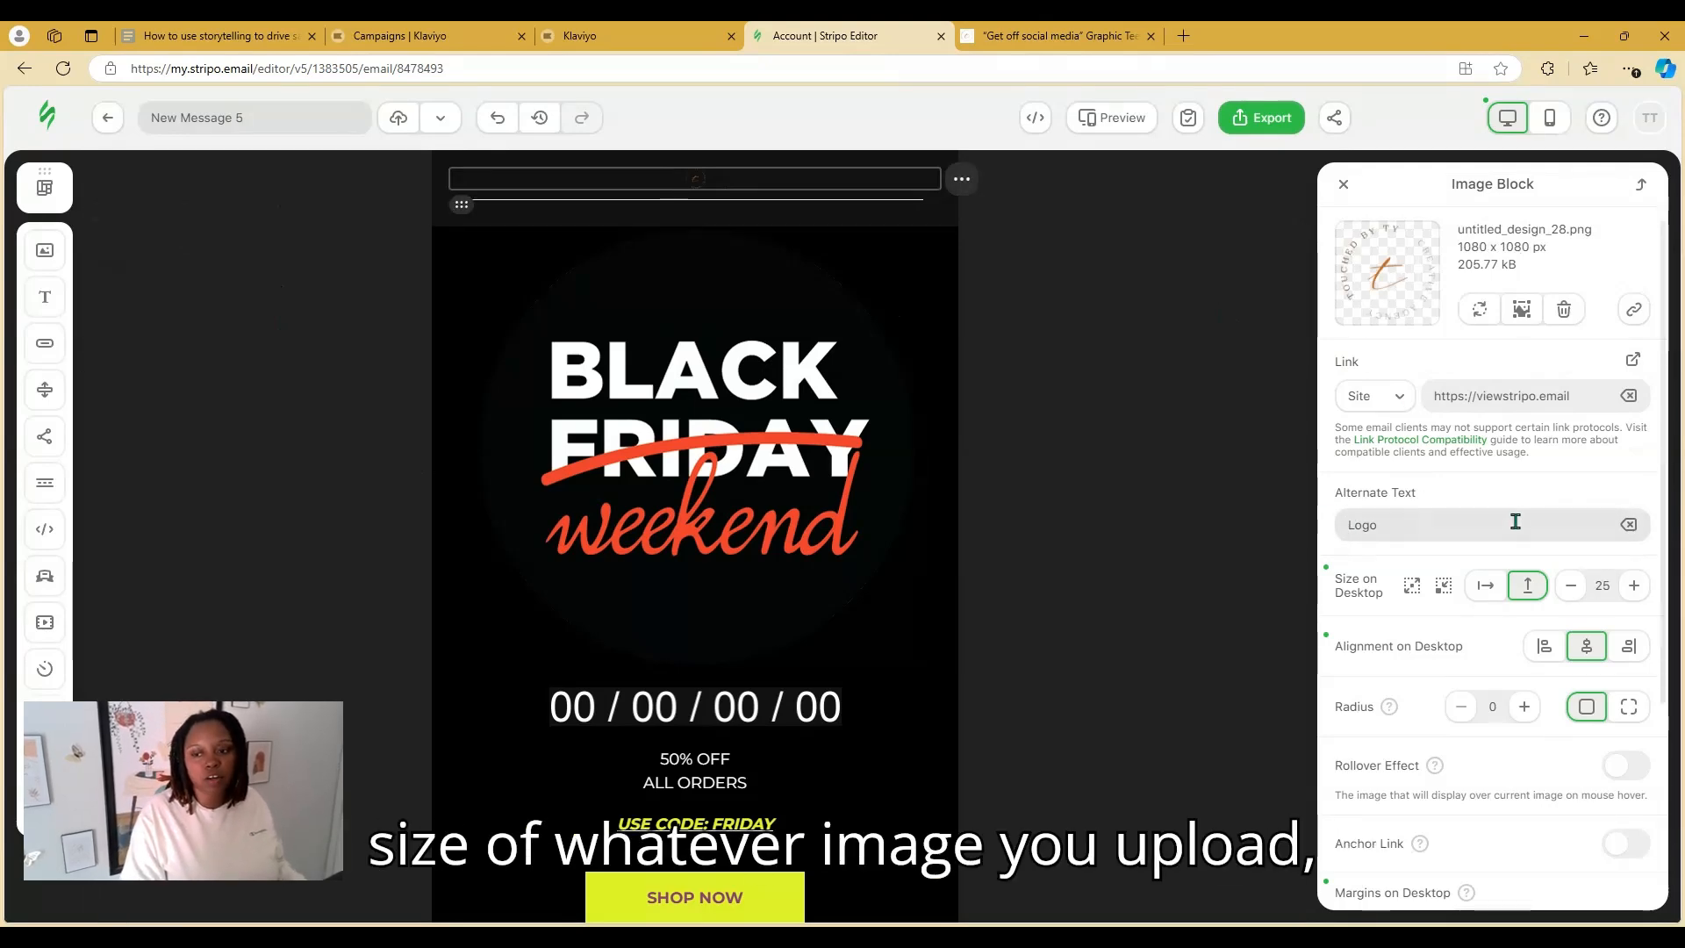
Set the header logo's desktop size to 150 px
{"action": "left_click", "coordinate": [1412, 586]}
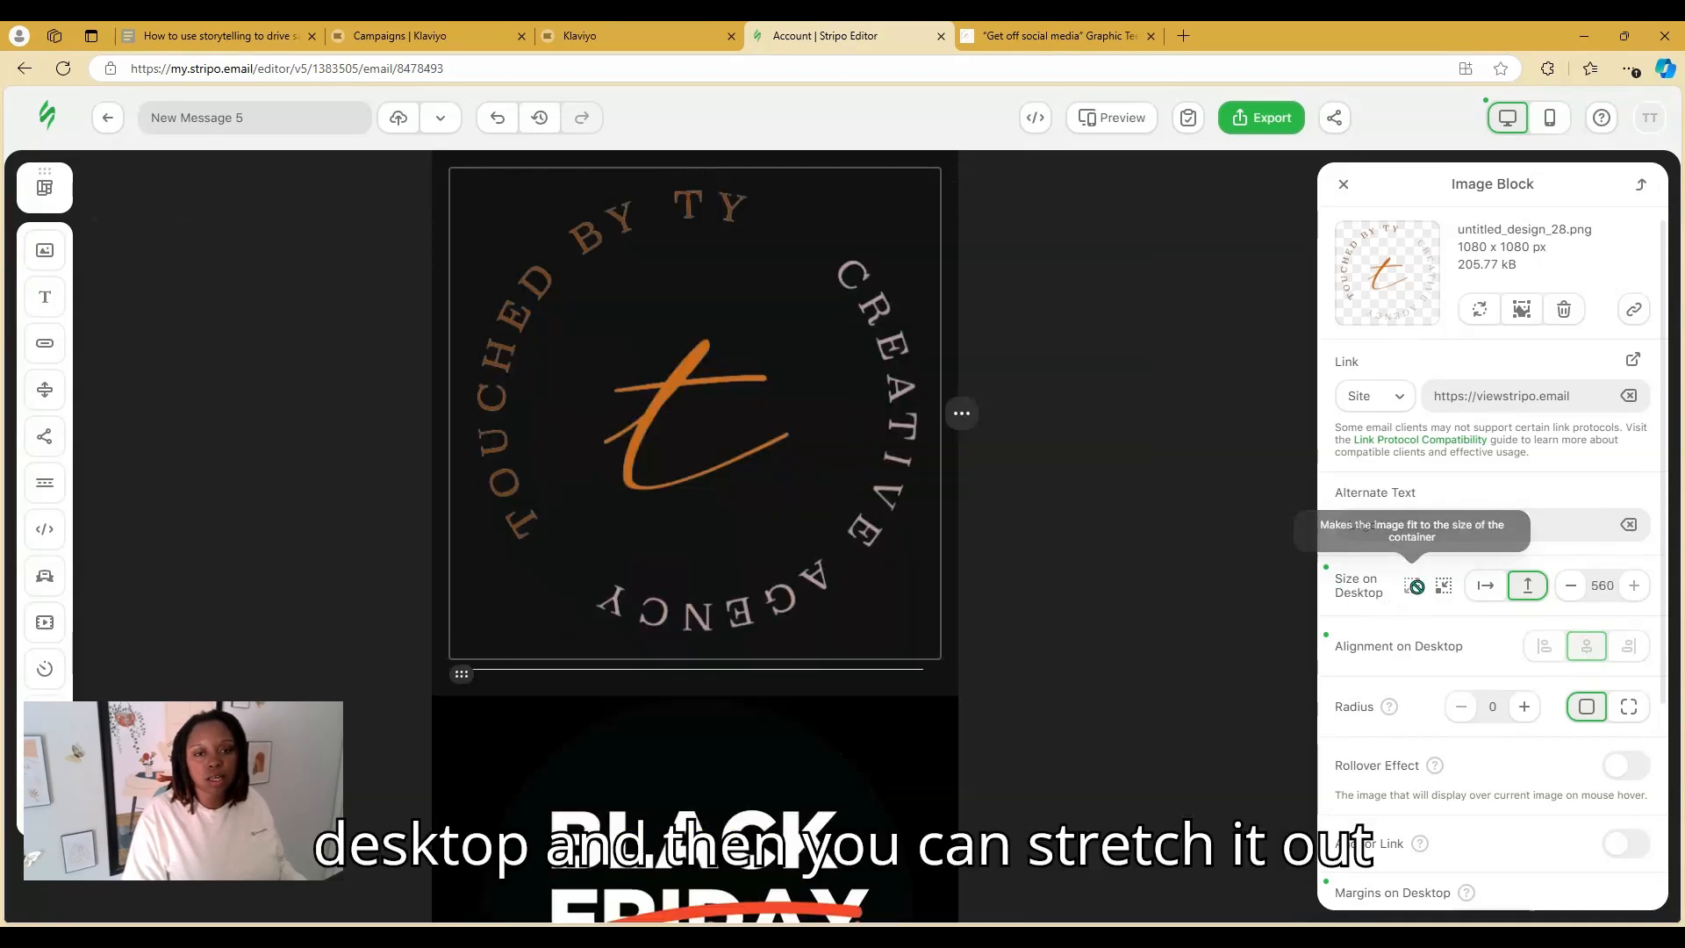
{"action": "left_click", "coordinate": [1577, 586]}
{"action": "double_click", "coordinate": [1602, 582]}
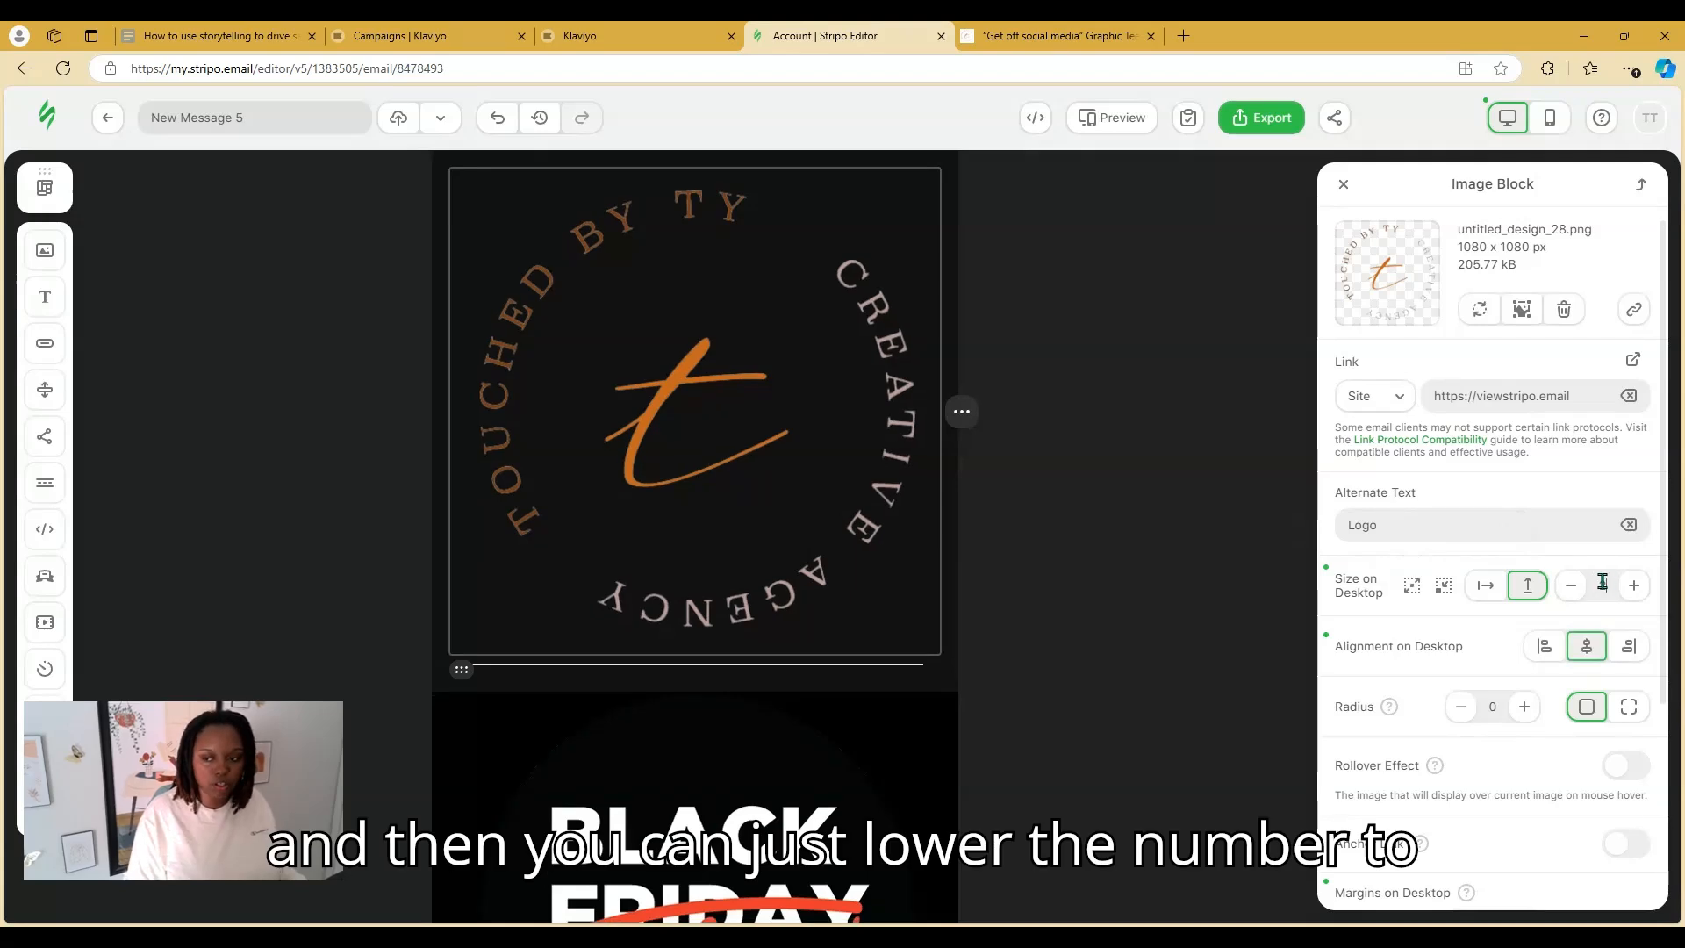
{"action": "type", "text": "200"}
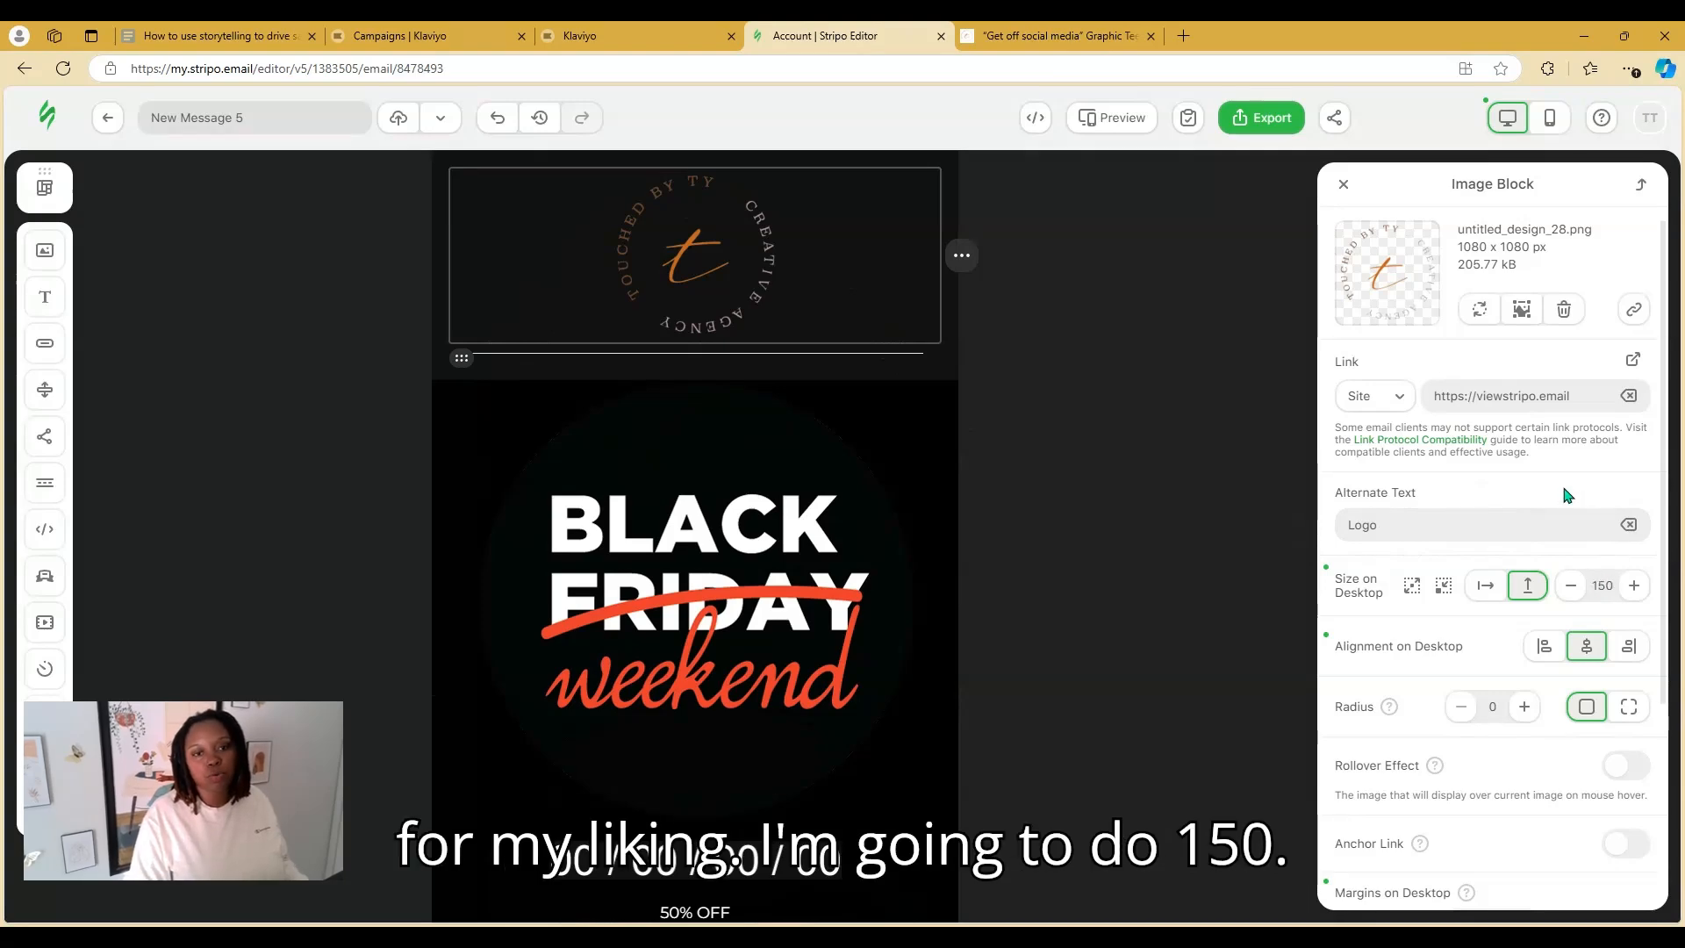
Make the header stripe's content background colour pure black #000000
{"action": "left_click", "coordinate": [1082, 282]}
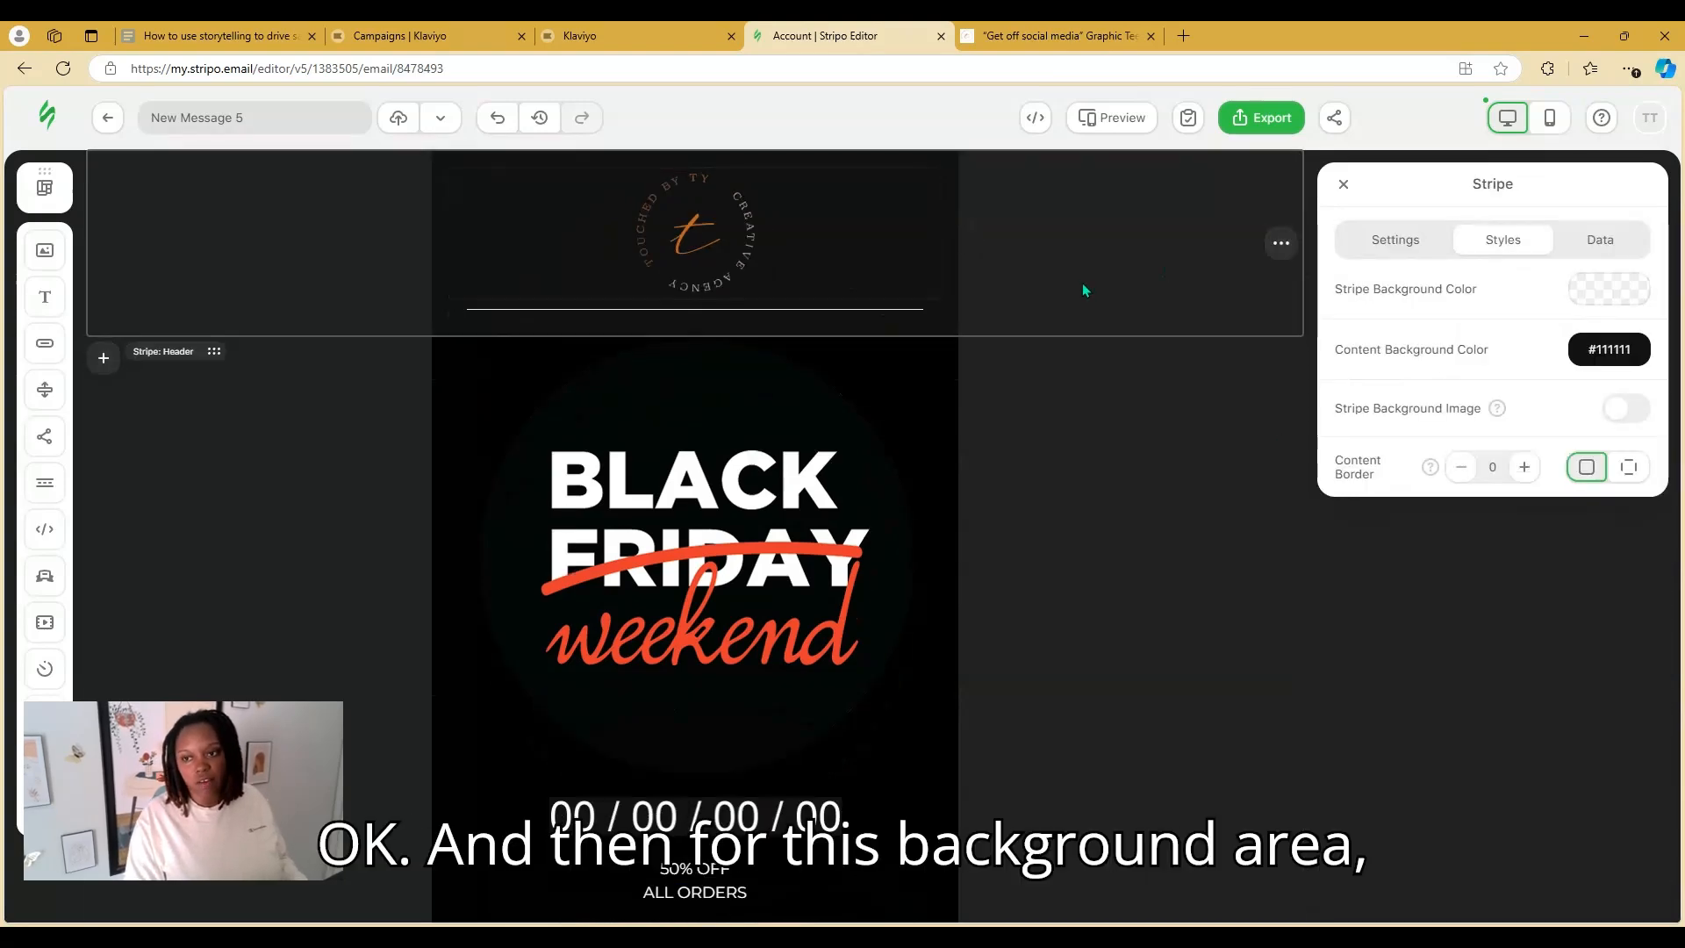
{"action": "left_click", "coordinate": [1609, 348]}
{"action": "left_click", "coordinate": [1423, 340]}
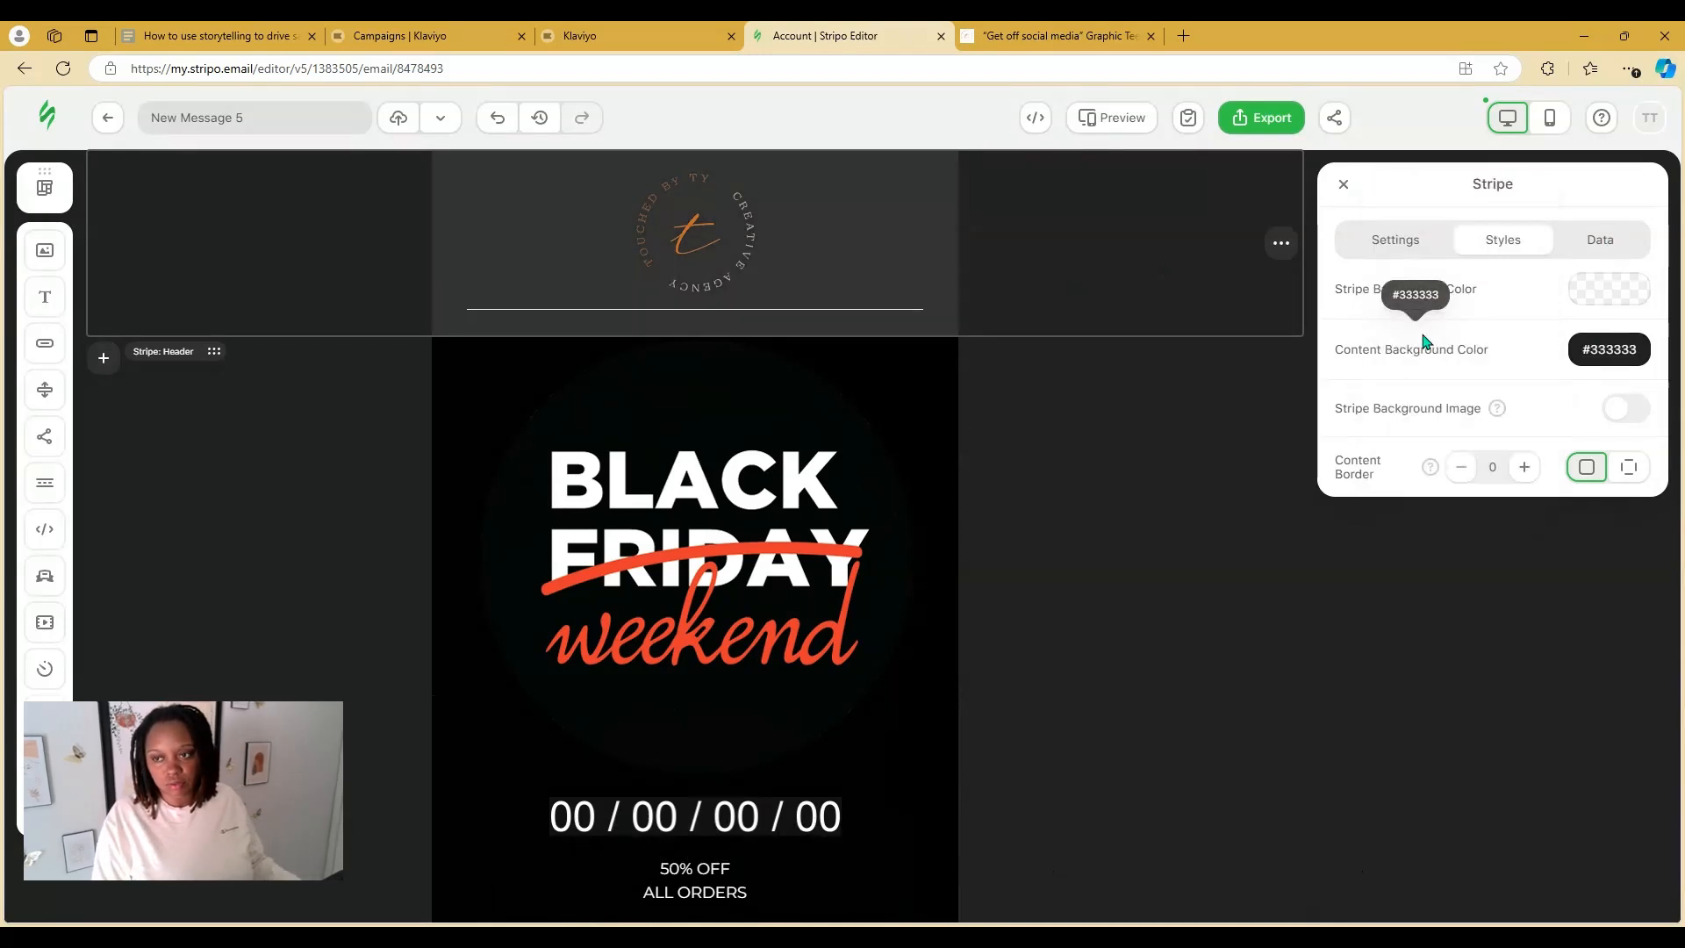
{"action": "left_click", "coordinate": [1609, 348]}
{"action": "left_click", "coordinate": [1487, 283]}
{"action": "left_click_drag", "start_coordinate": [1487, 283], "coordinate": [1475, 308]}
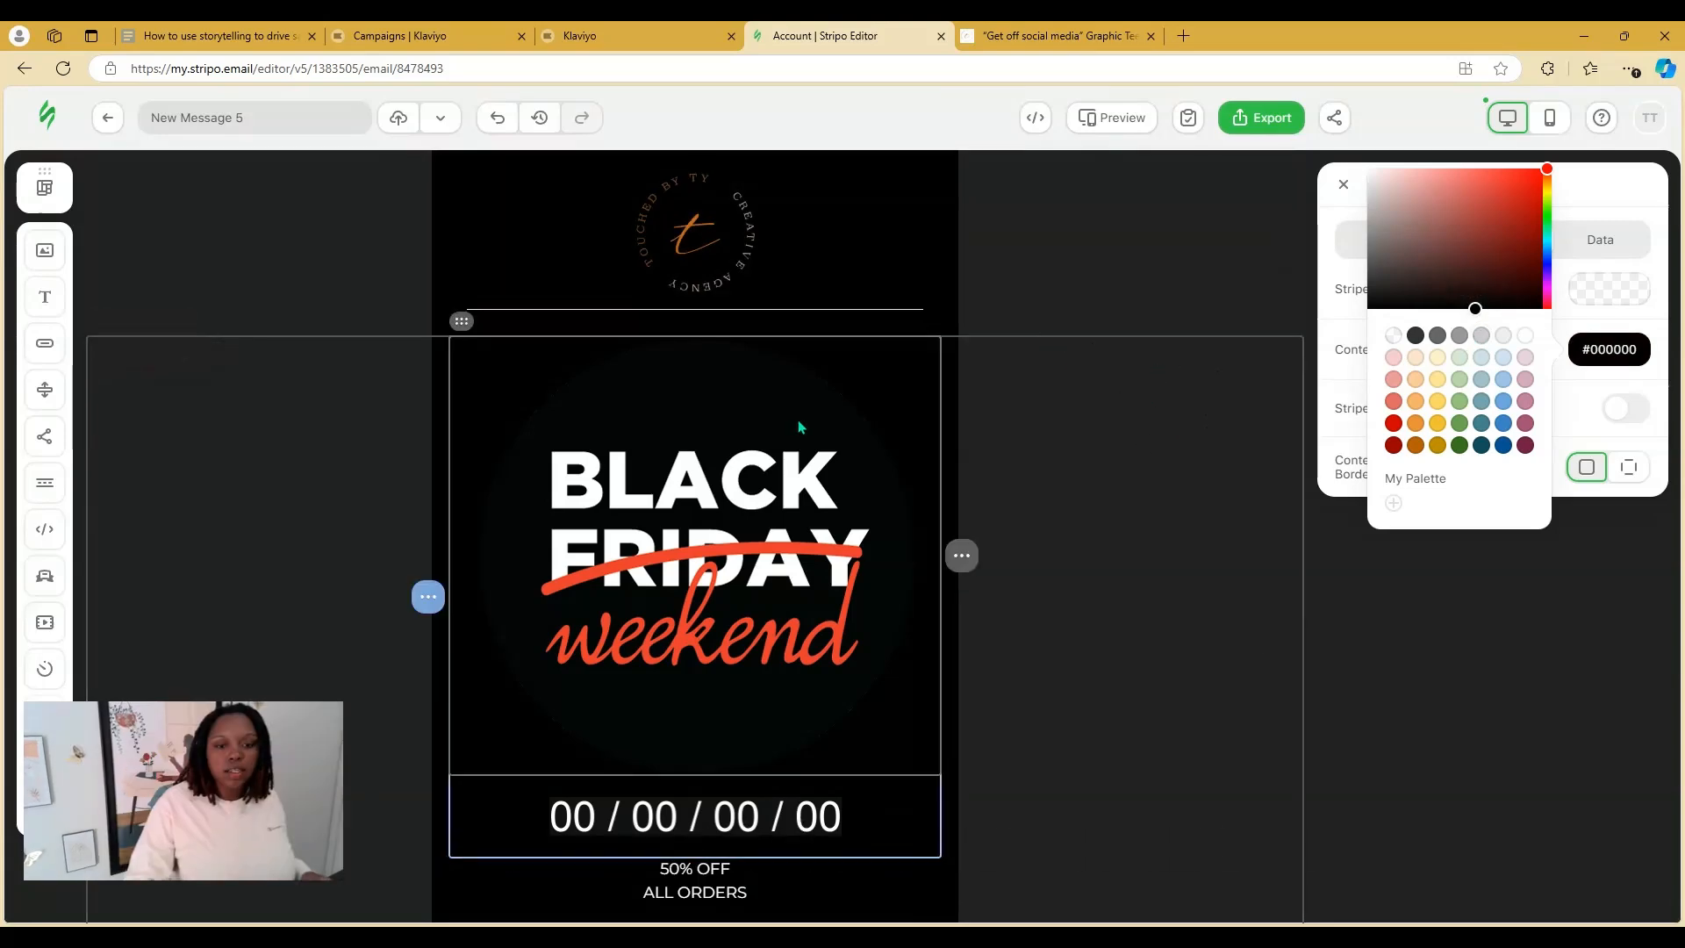
{"action": "scroll", "coordinate": [1025, 560], "scroll_direction": "down", "scroll_amount": 5}
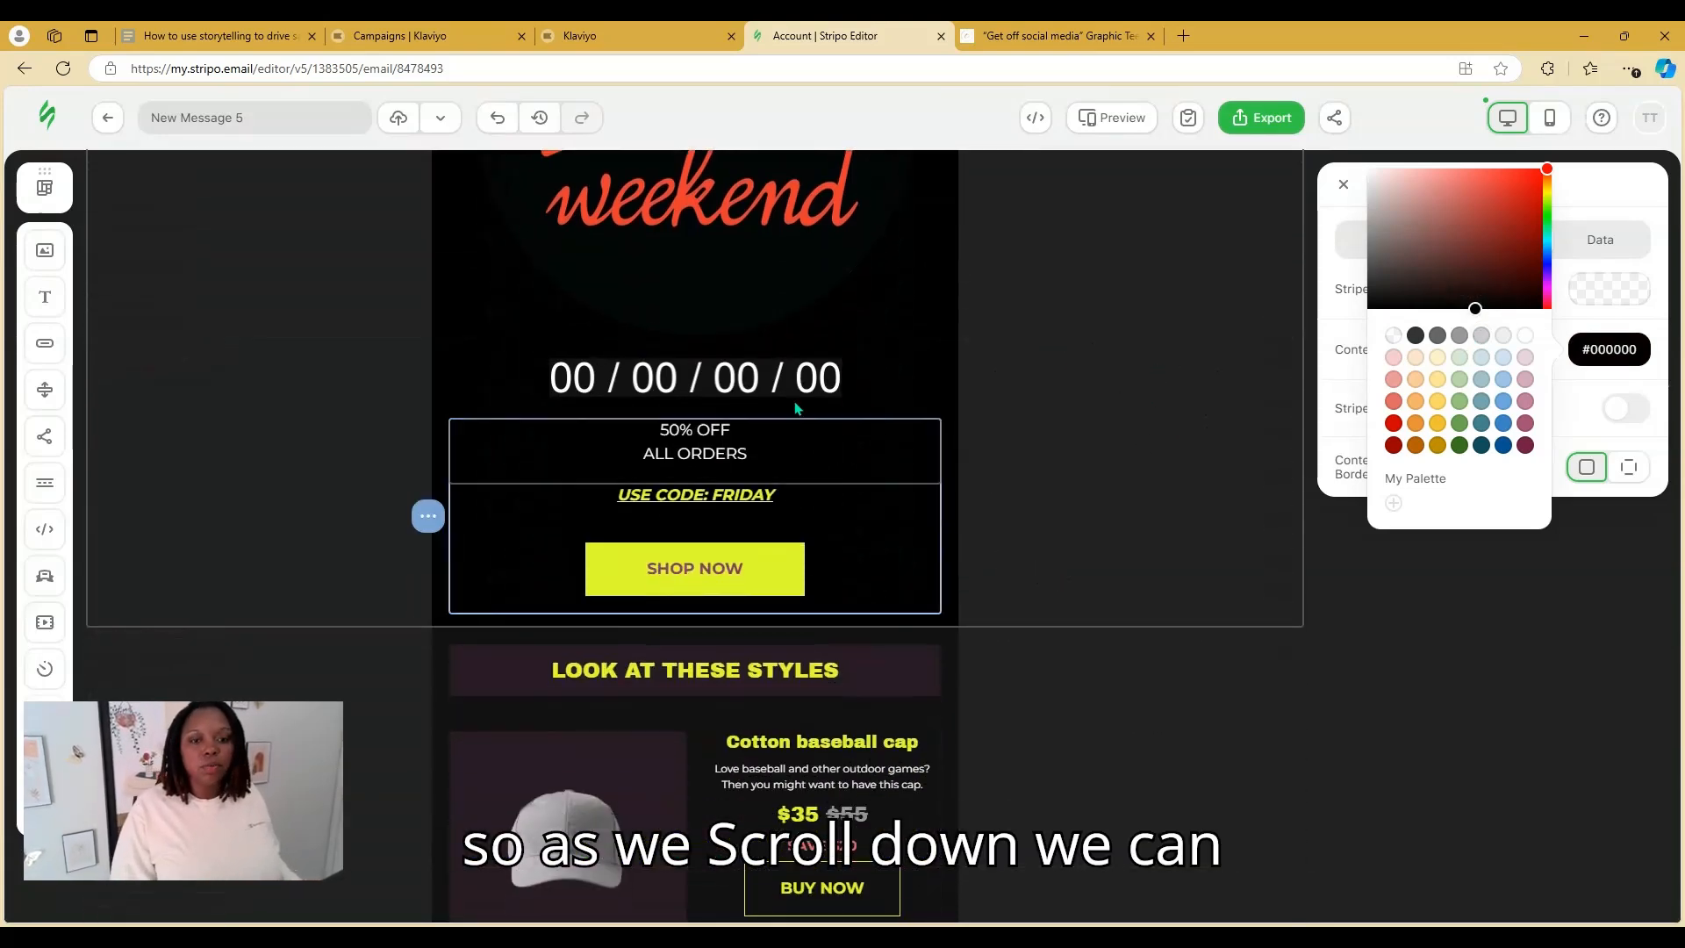
Set the countdown to end 11/28/2024 at 00:00 and turn on digital unit labels
{"action": "left_click", "coordinate": [778, 377]}
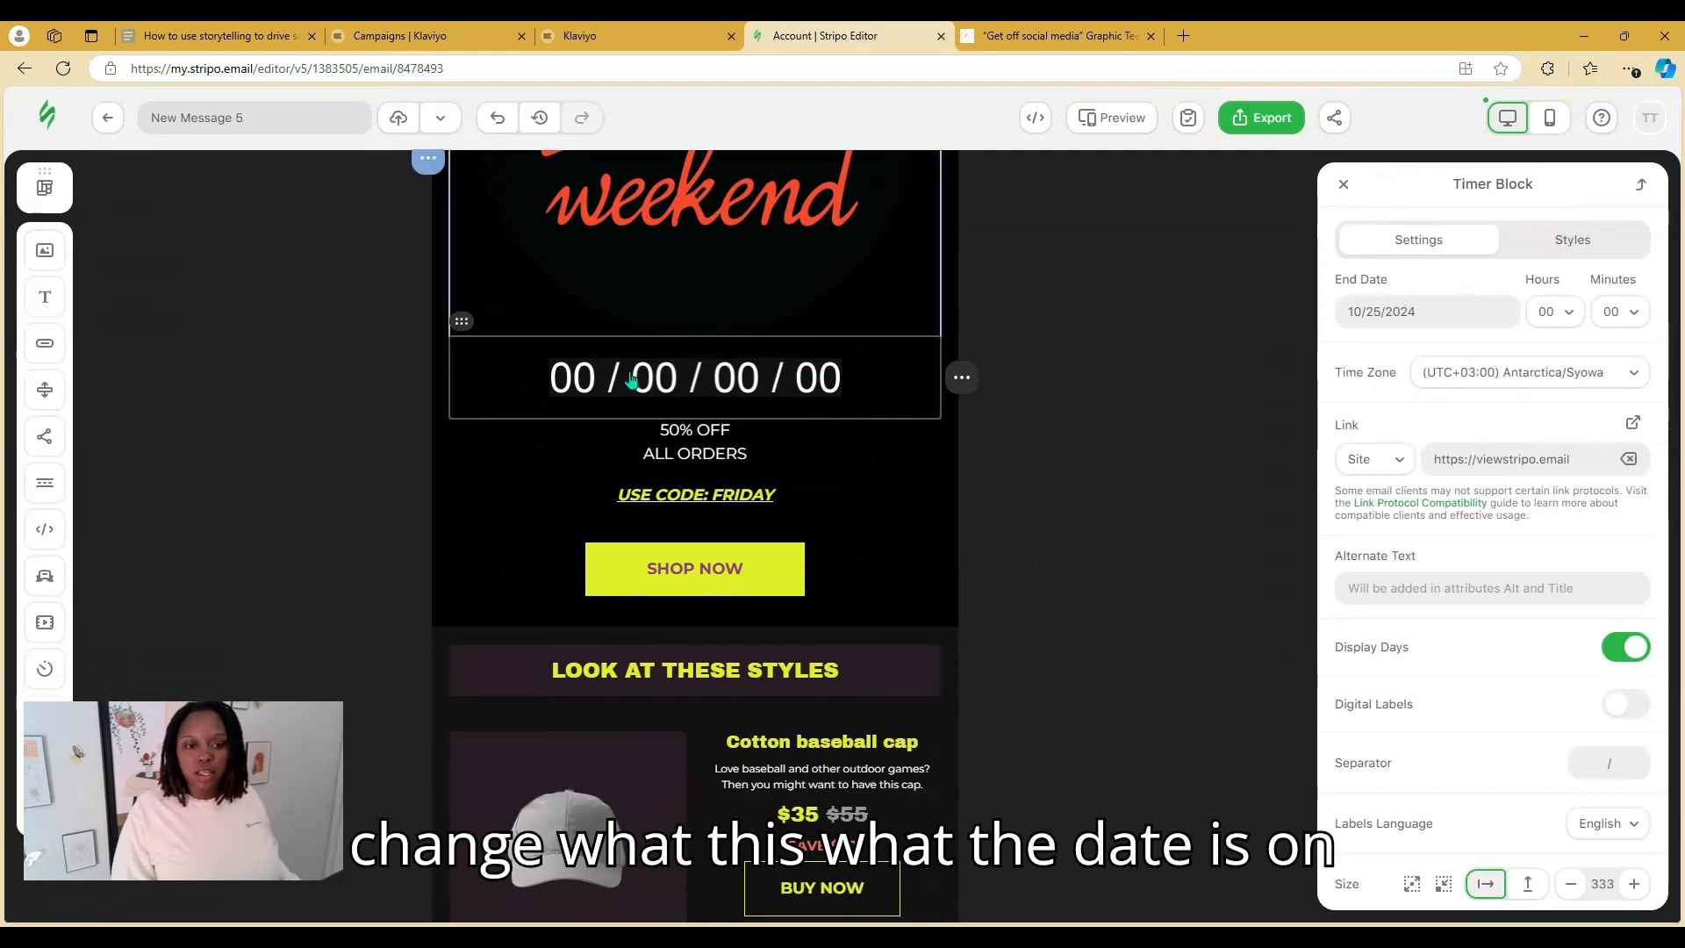
{"action": "left_click", "coordinate": [1404, 315]}
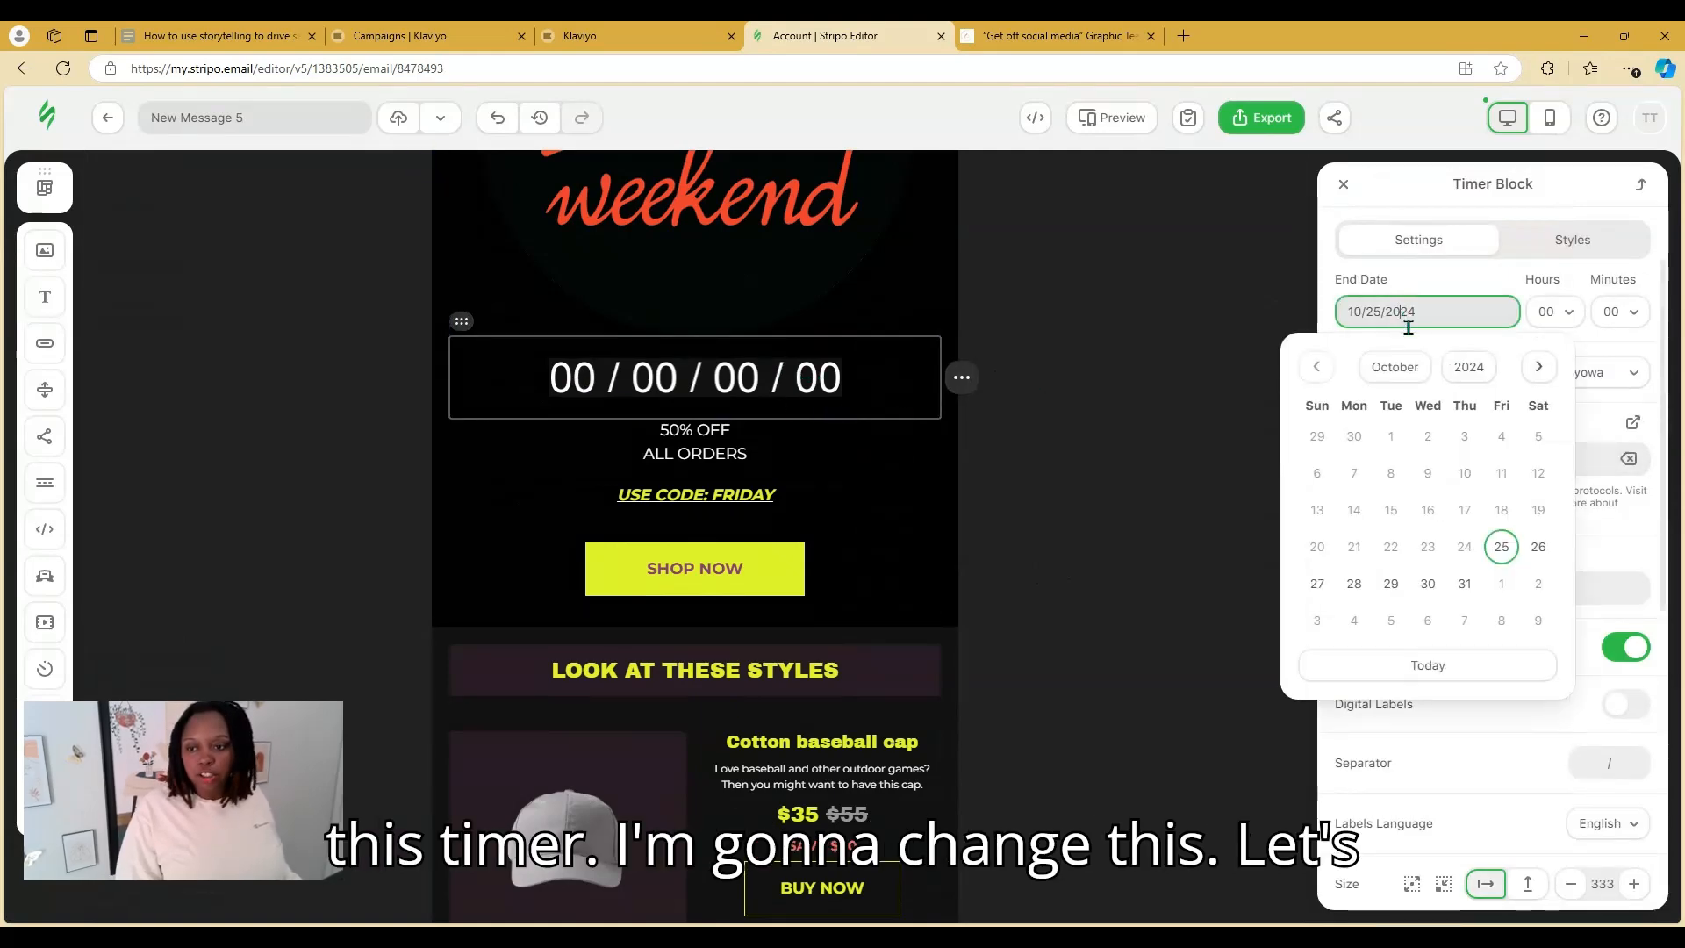
{"action": "left_click", "coordinate": [1539, 367]}
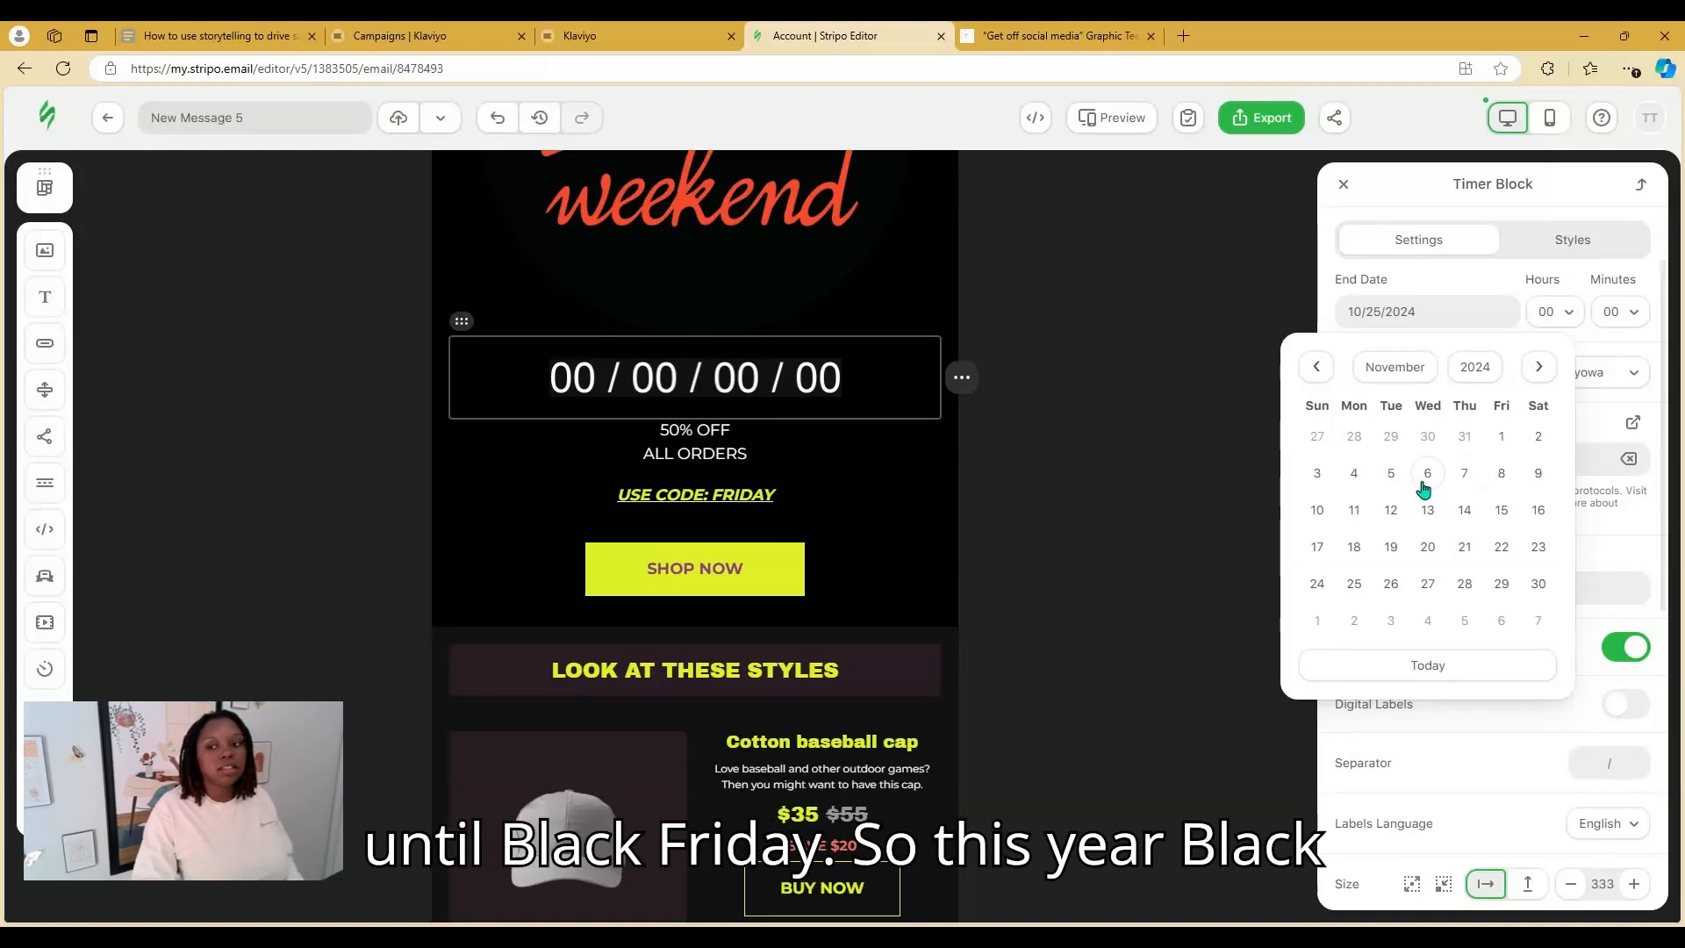
{"action": "left_click", "coordinate": [1502, 583]}
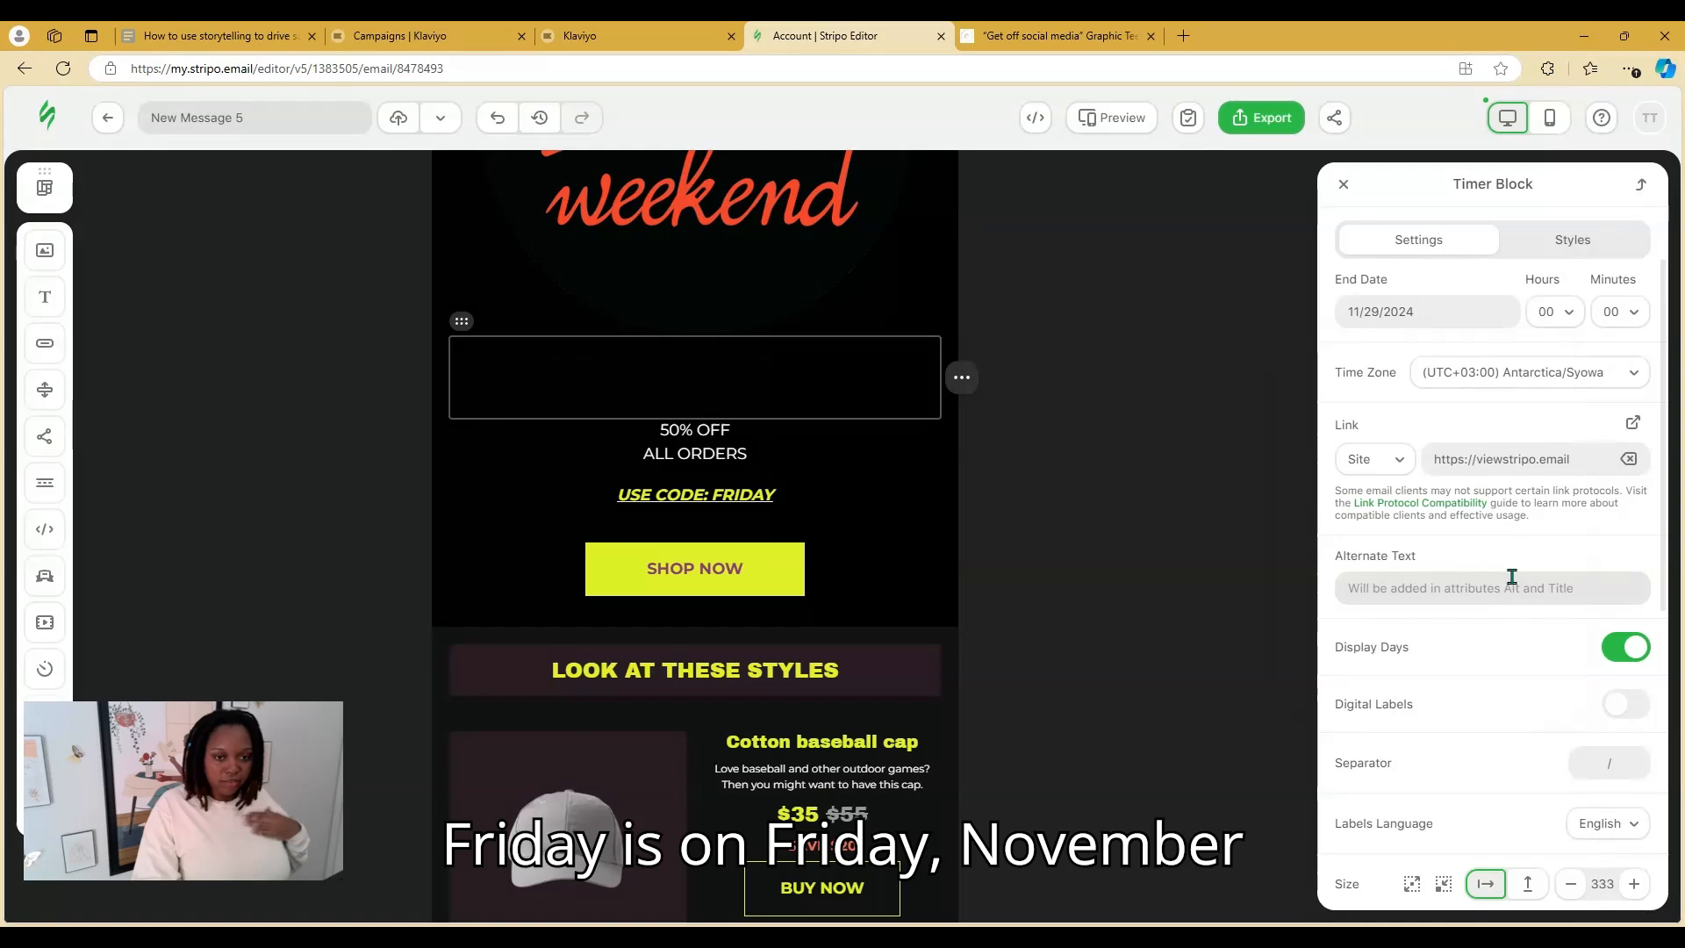
{"action": "left_click", "coordinate": [1567, 312]}
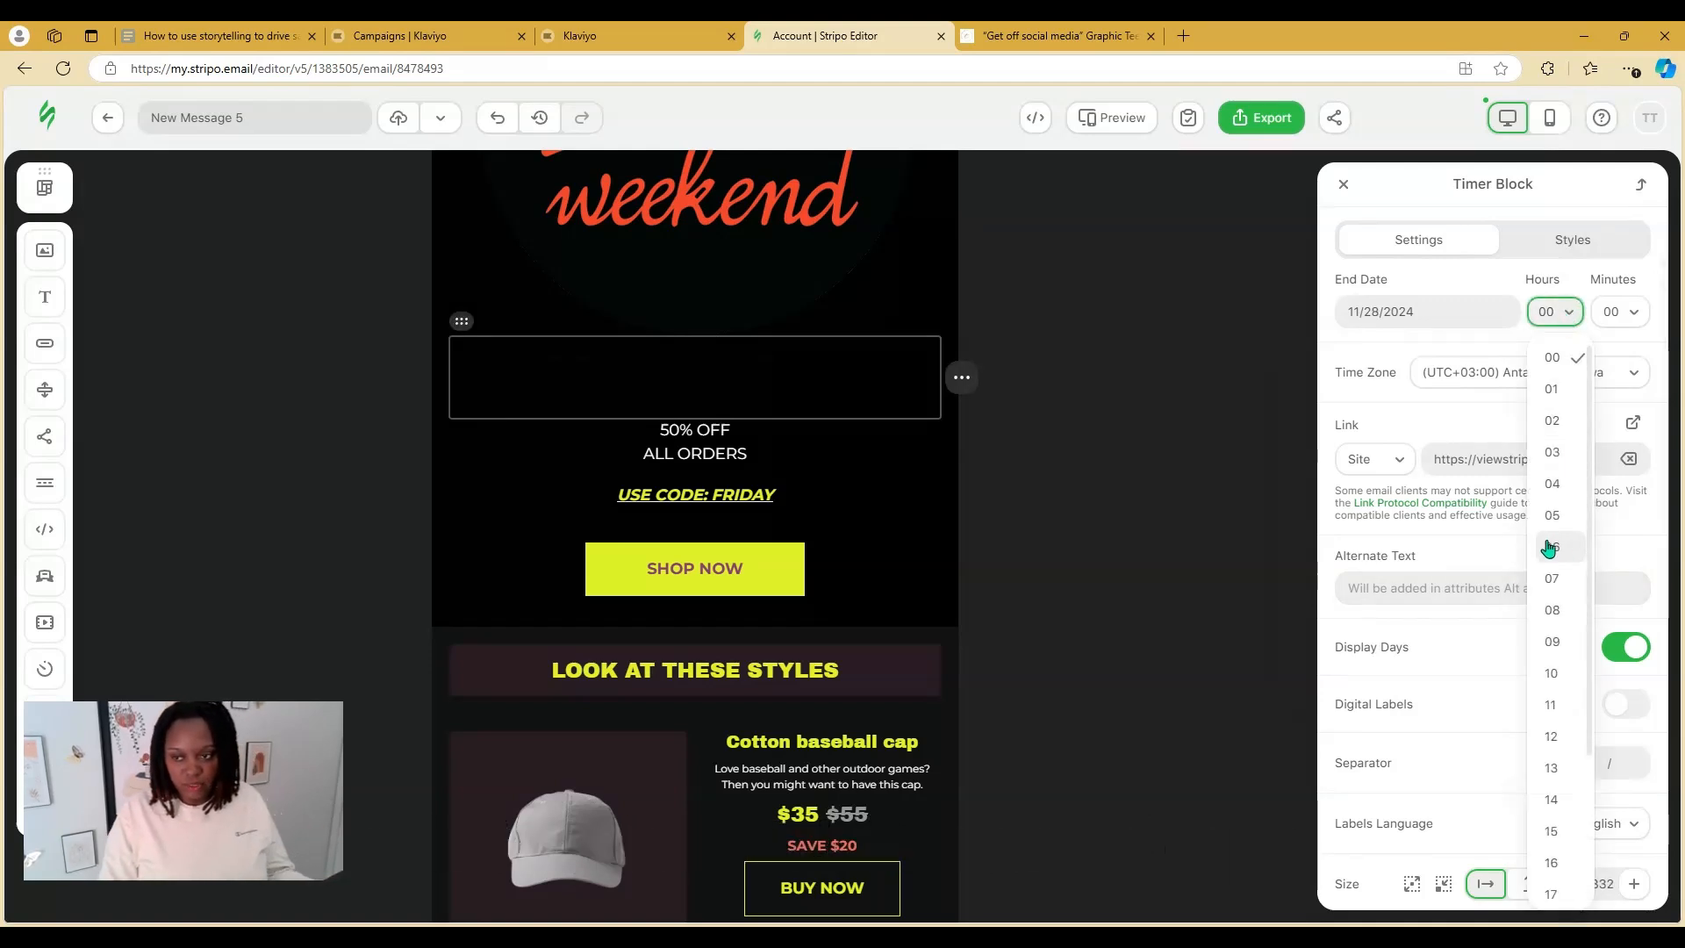
{"action": "left_click", "coordinate": [1566, 353]}
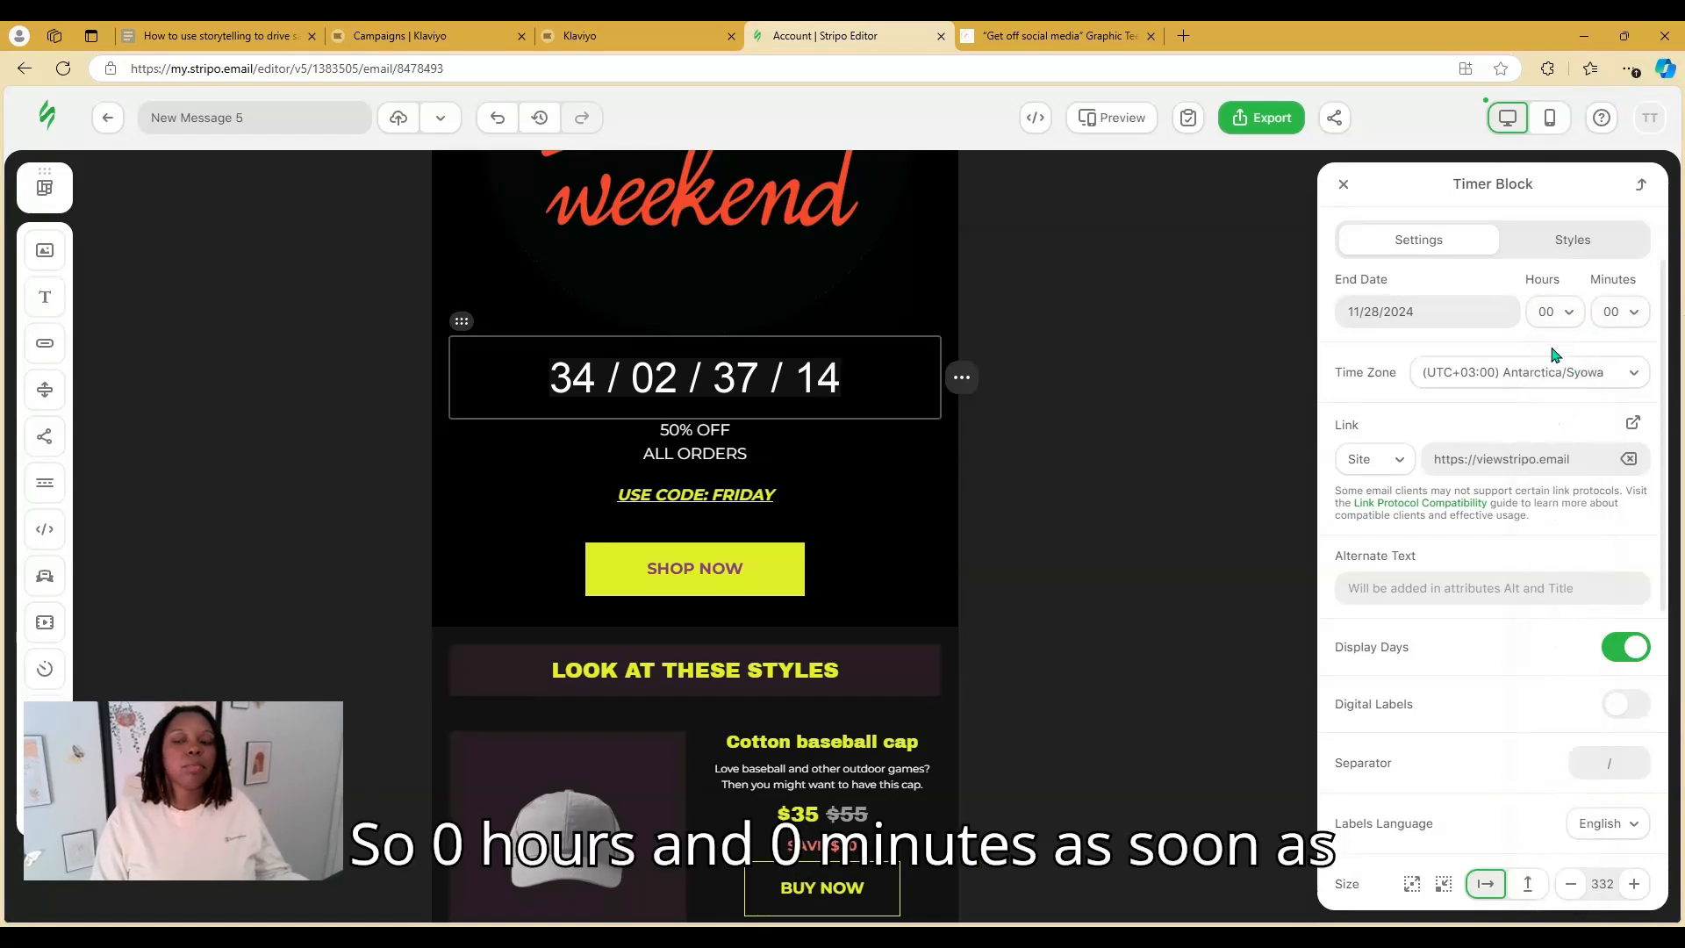
{"action": "scroll", "coordinate": [1527, 605], "scroll_direction": "down", "scroll_amount": 2}
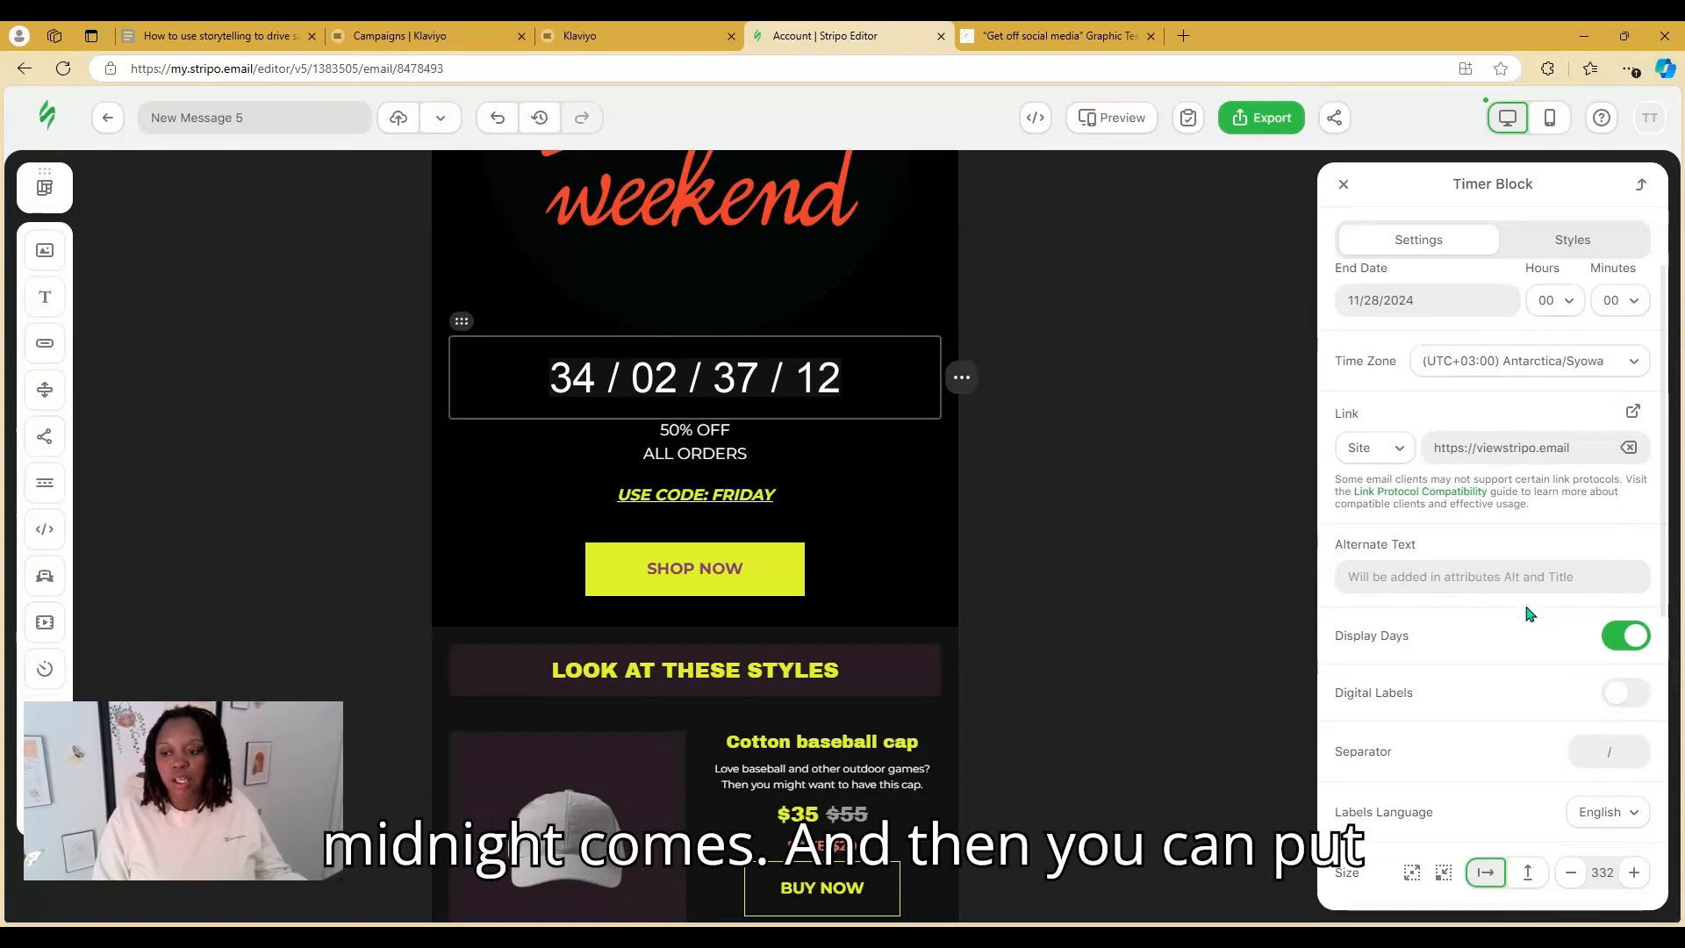
{"action": "left_click", "coordinate": [1628, 529]}
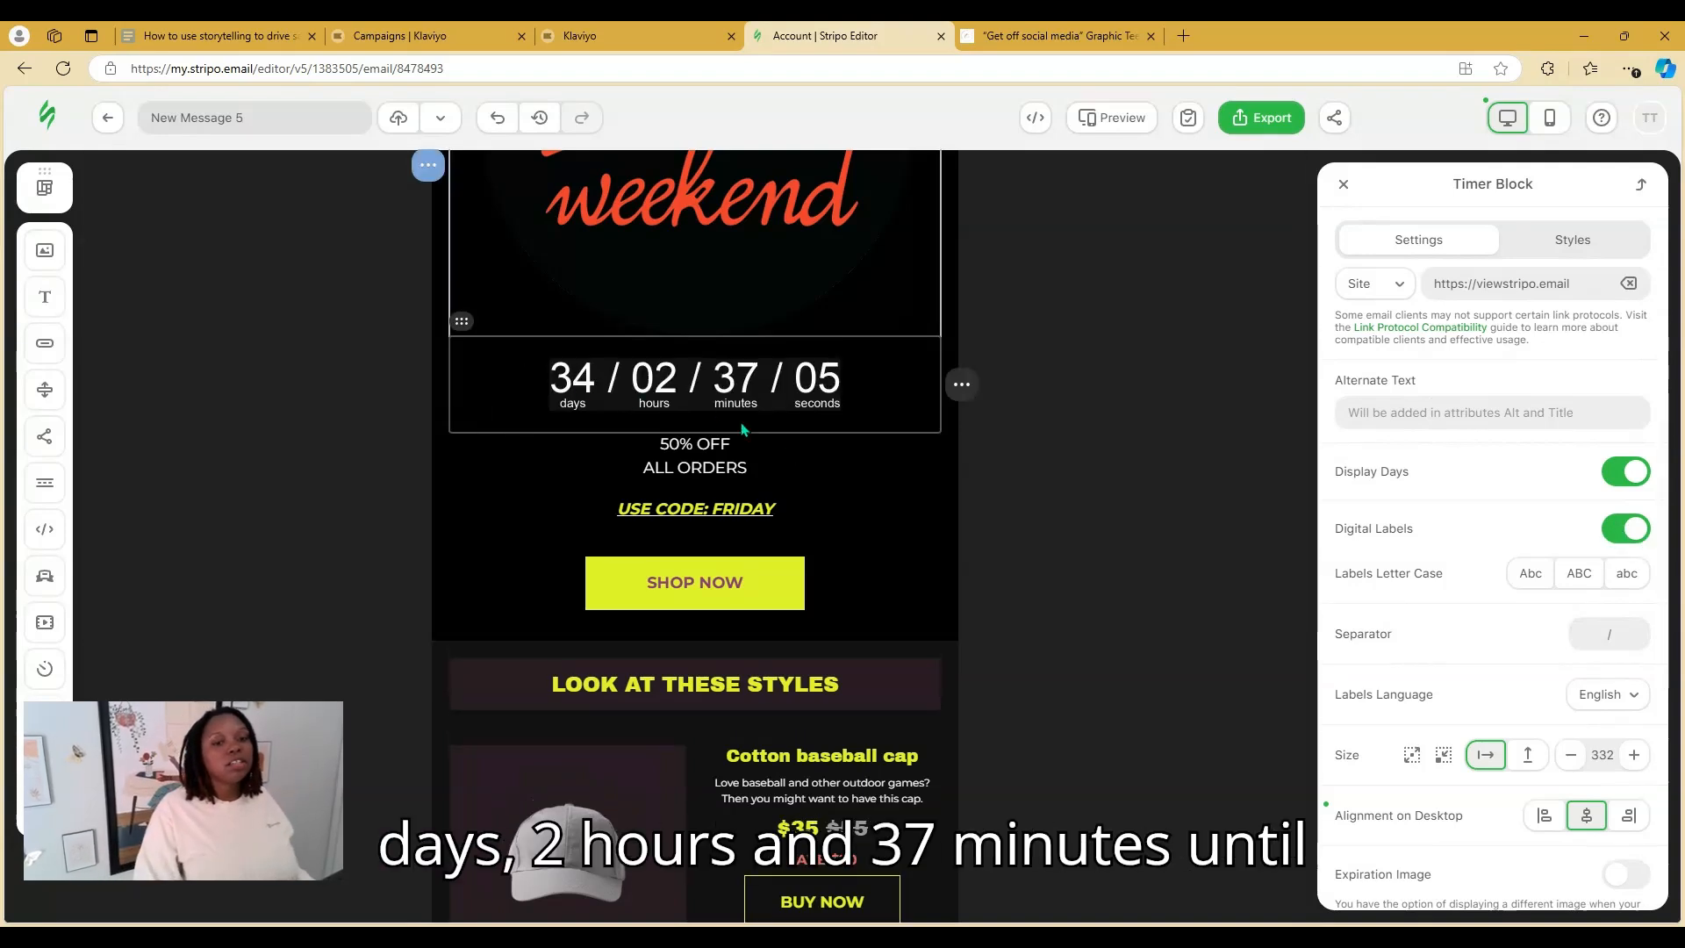
{"action": "scroll", "coordinate": [822, 432], "scroll_direction": "up", "scroll_amount": 4}
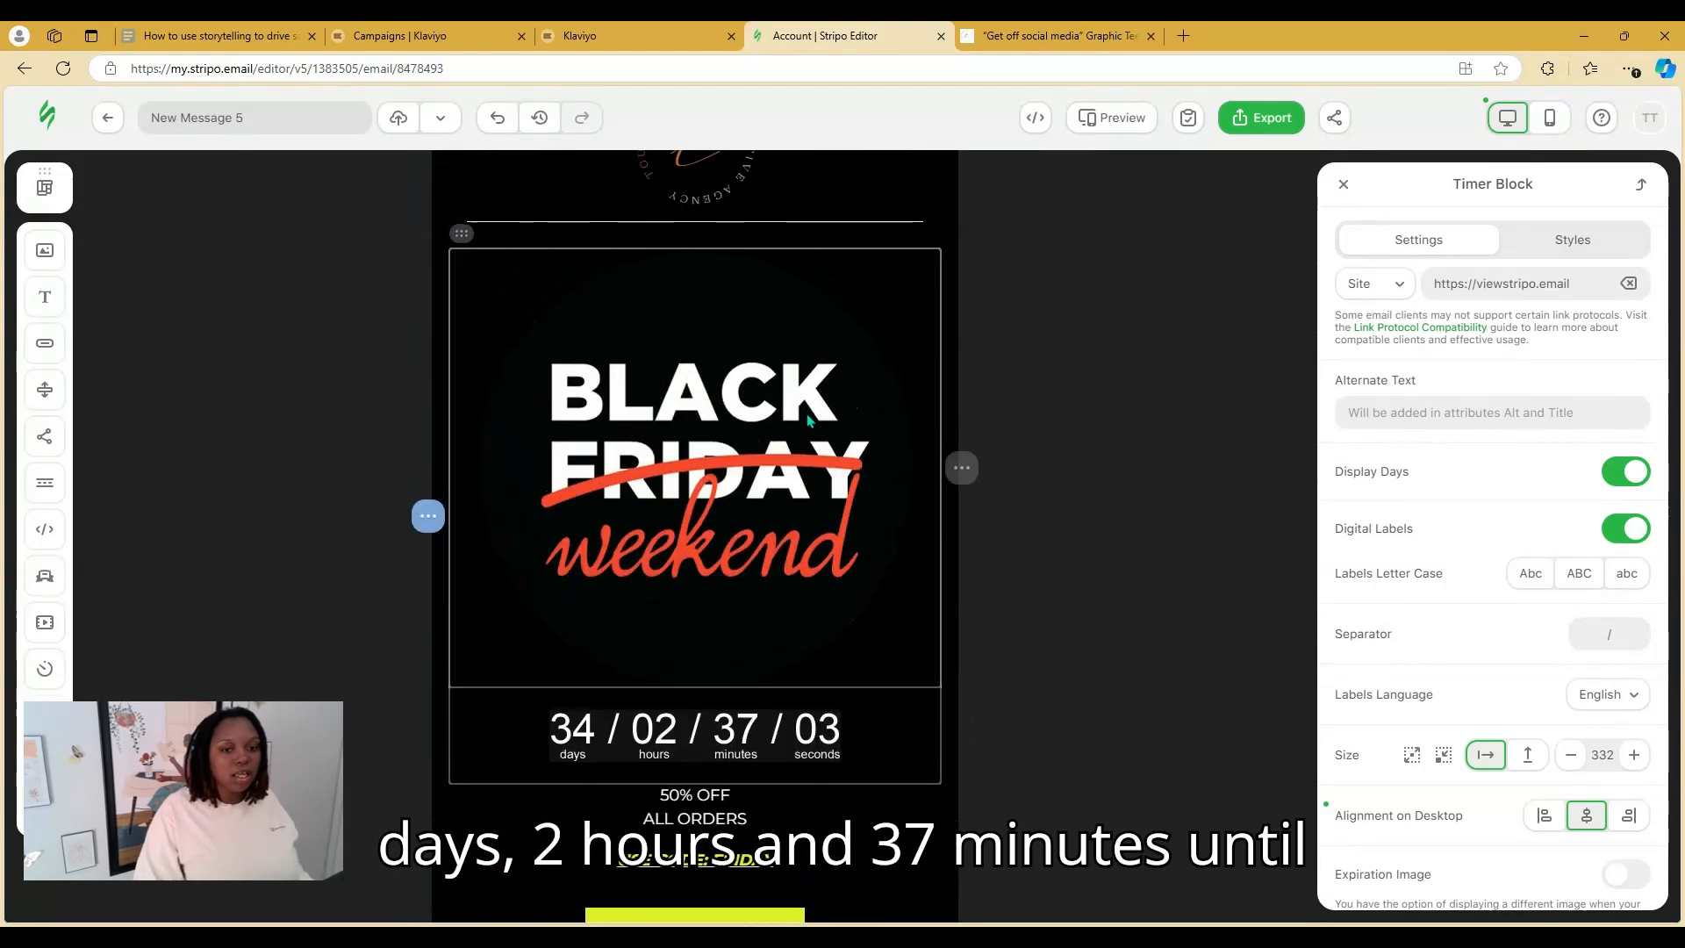
{"action": "scroll", "coordinate": [842, 504], "scroll_direction": "down", "scroll_amount": 5}
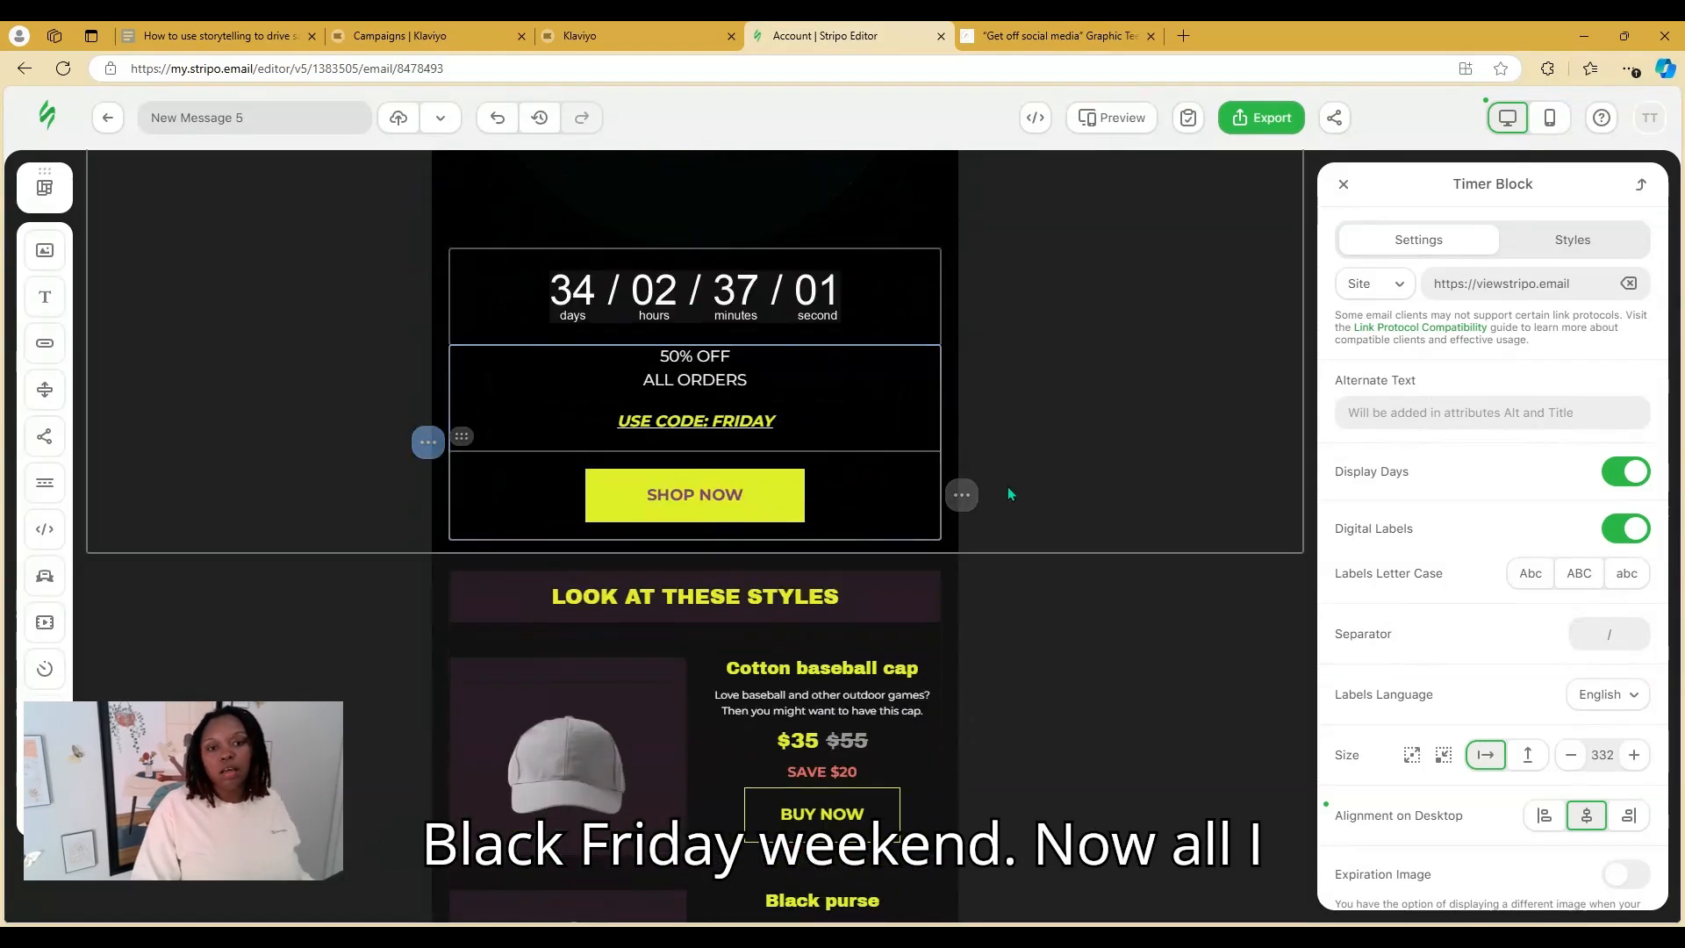
Replace the '50% OFF ALL ORDERS' text with the Black Friday Cyber Monday weekend-deals message
{"action": "left_click", "coordinate": [688, 360]}
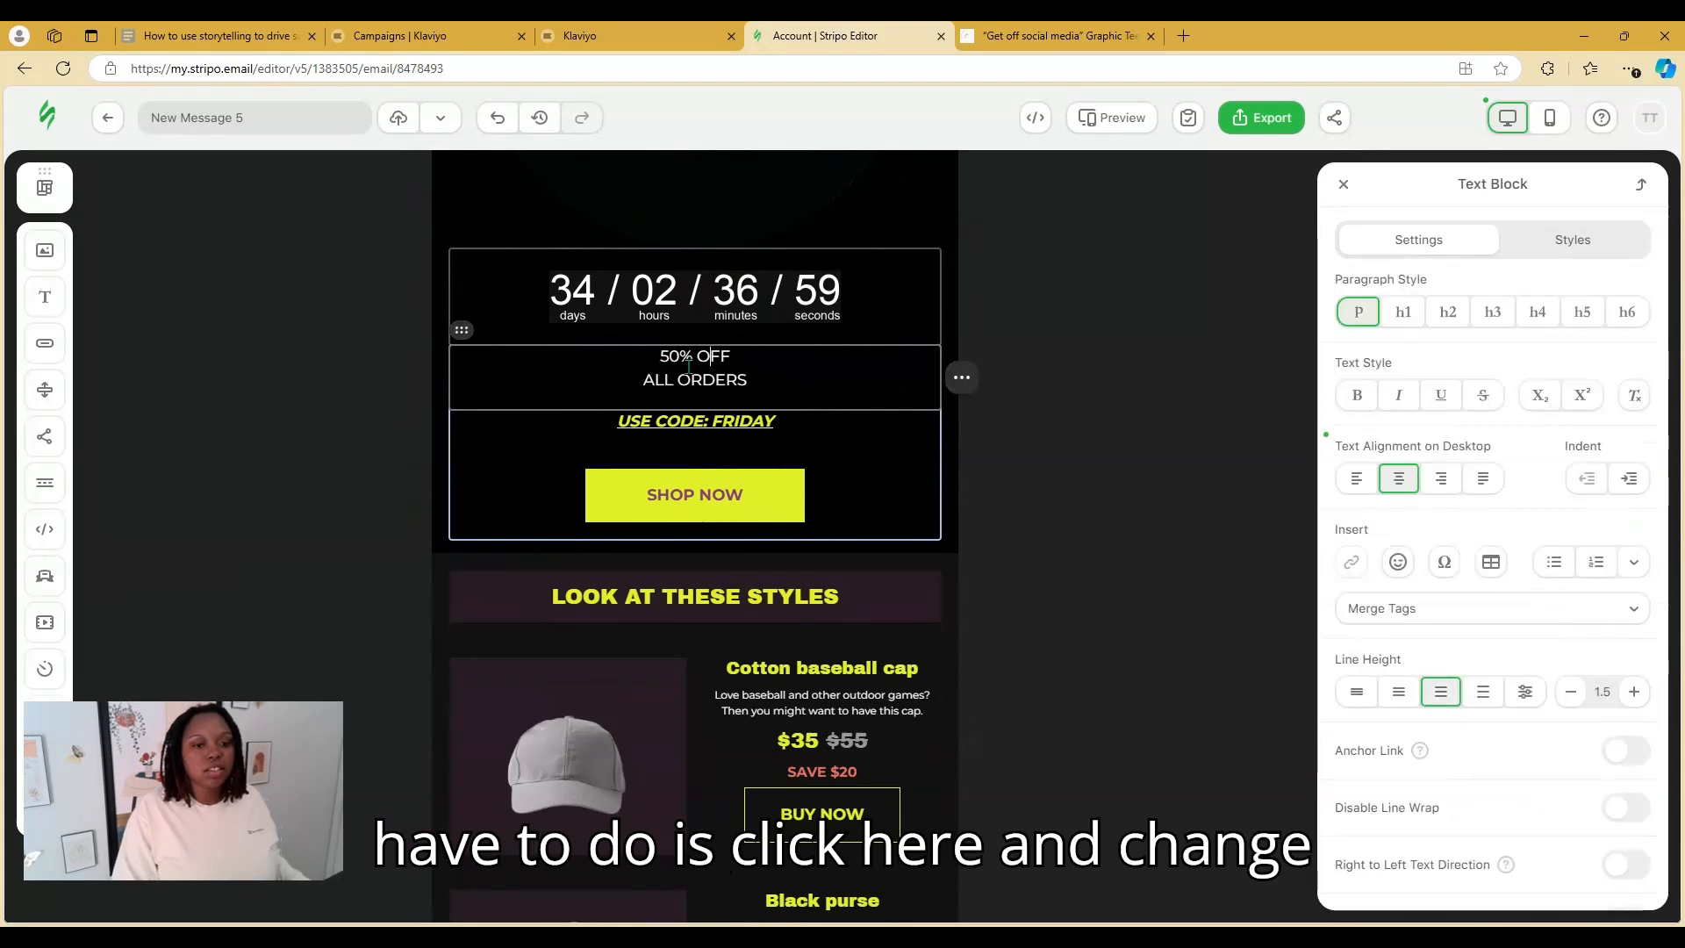
{"action": "left_click_drag", "start_coordinate": [731, 361], "coordinate": [759, 384]}
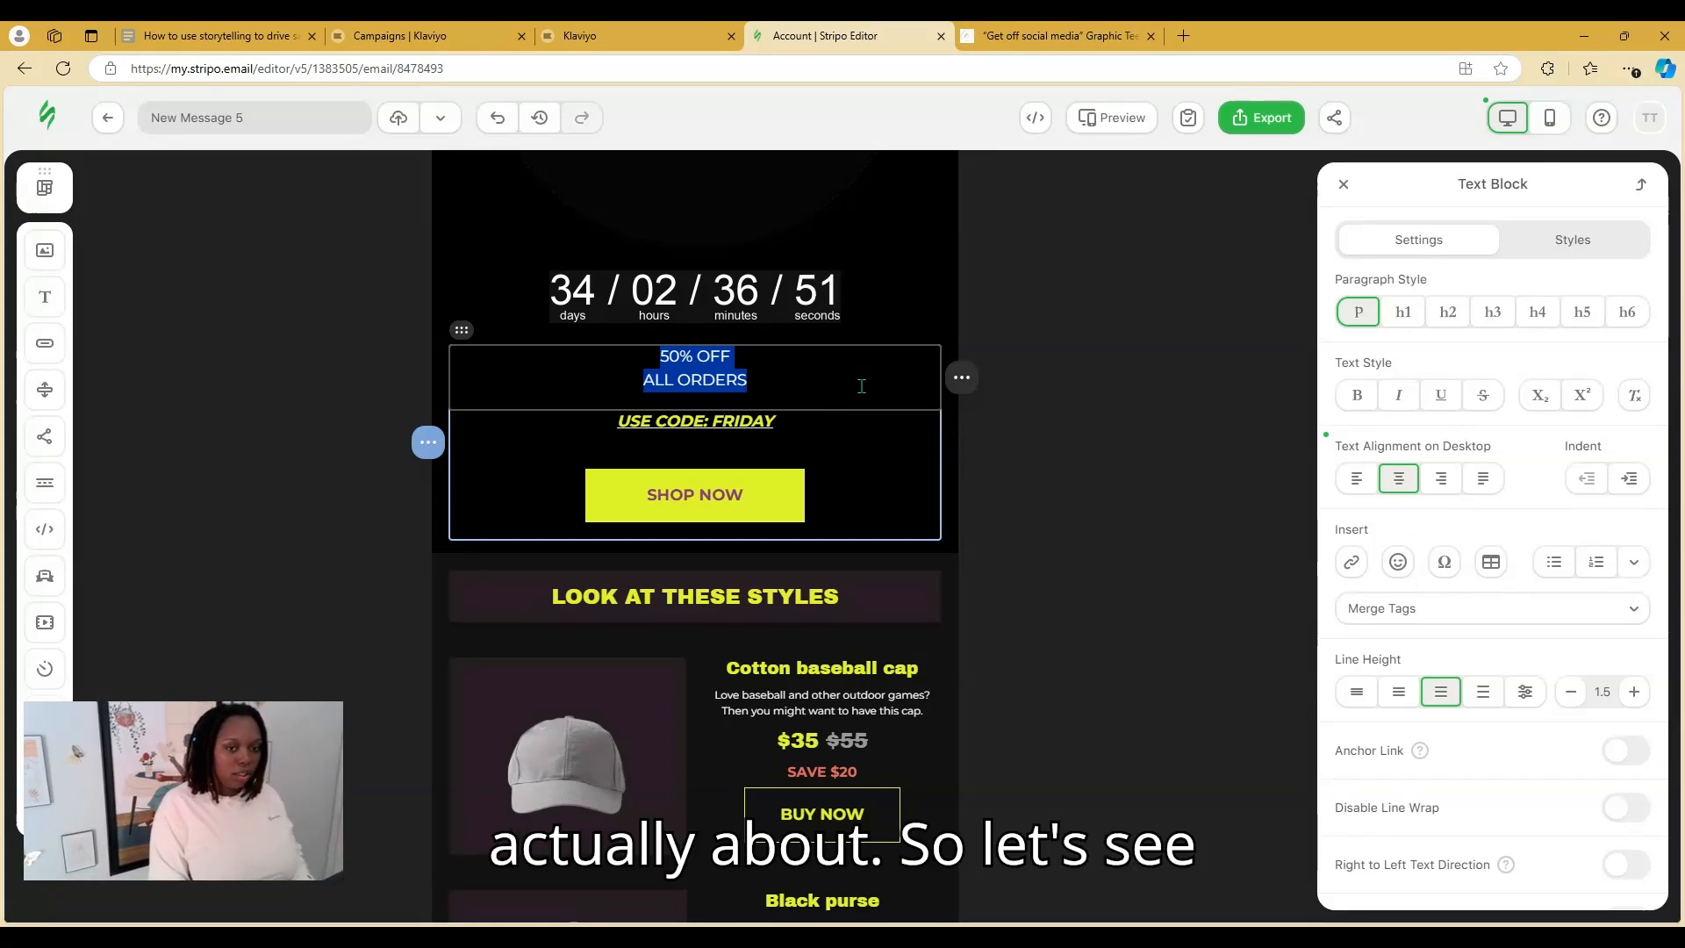
{"action": "type", "text": "We';re "}
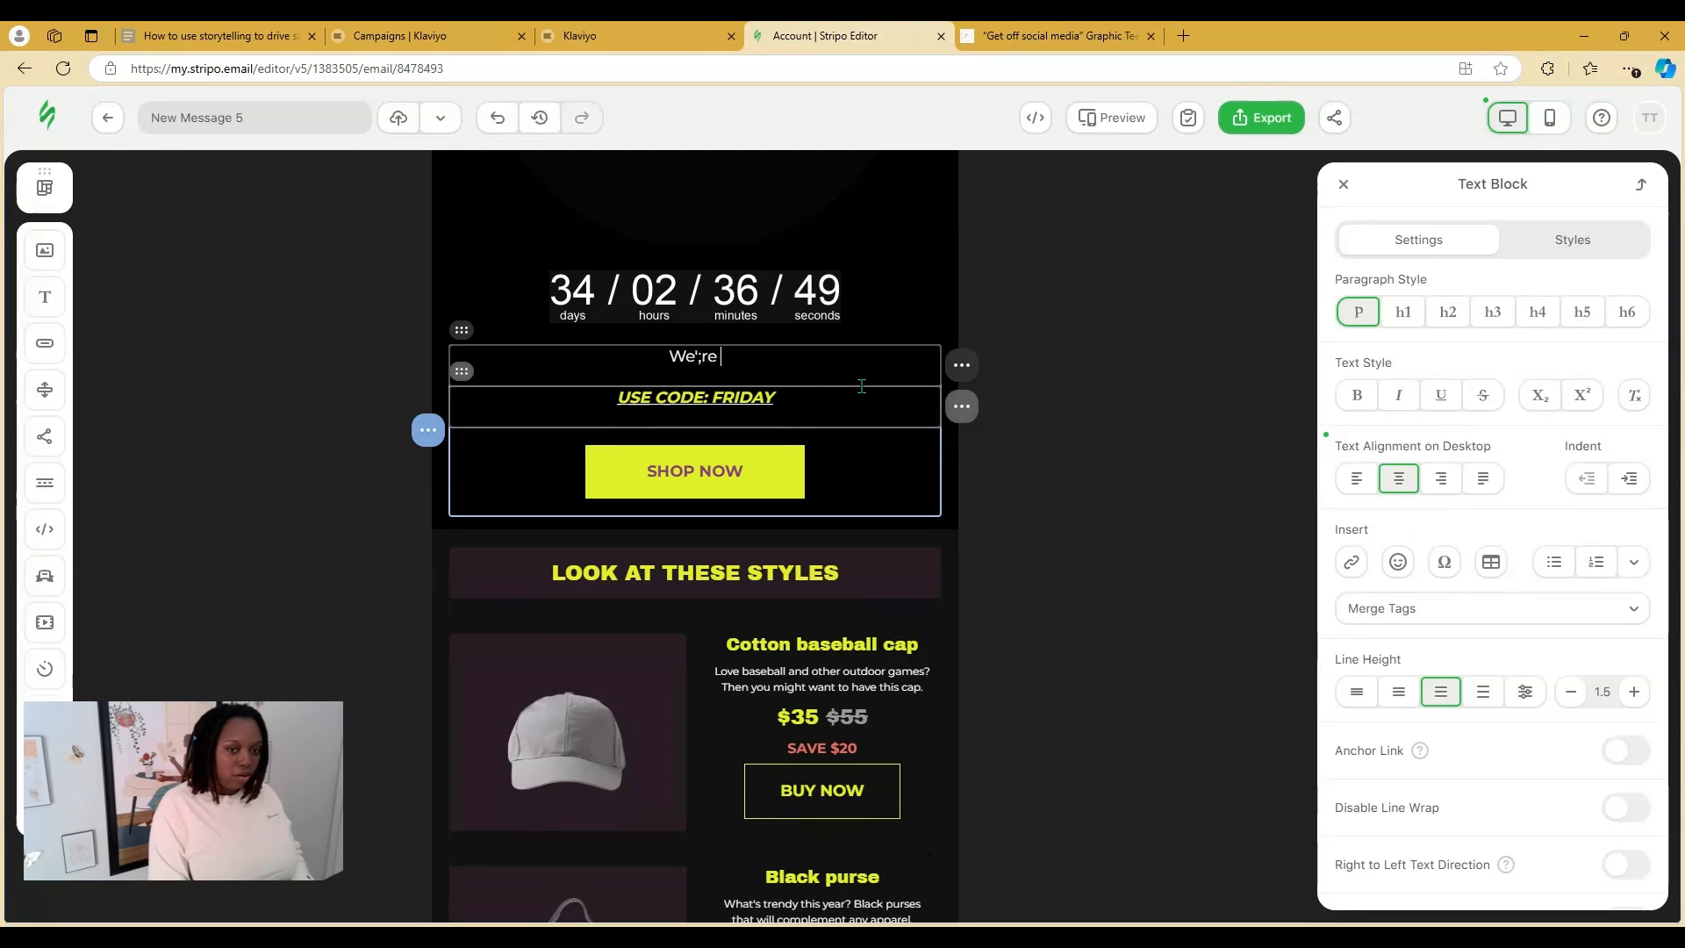
{"action": "key", "text": "BackSpace"}
{"action": "key", "text": "BackSpace"}
{"action": "key", "text": "BackSpace"}
{"action": "key", "text": "BackSpace"}
{"action": "type", "text": "re oon"}
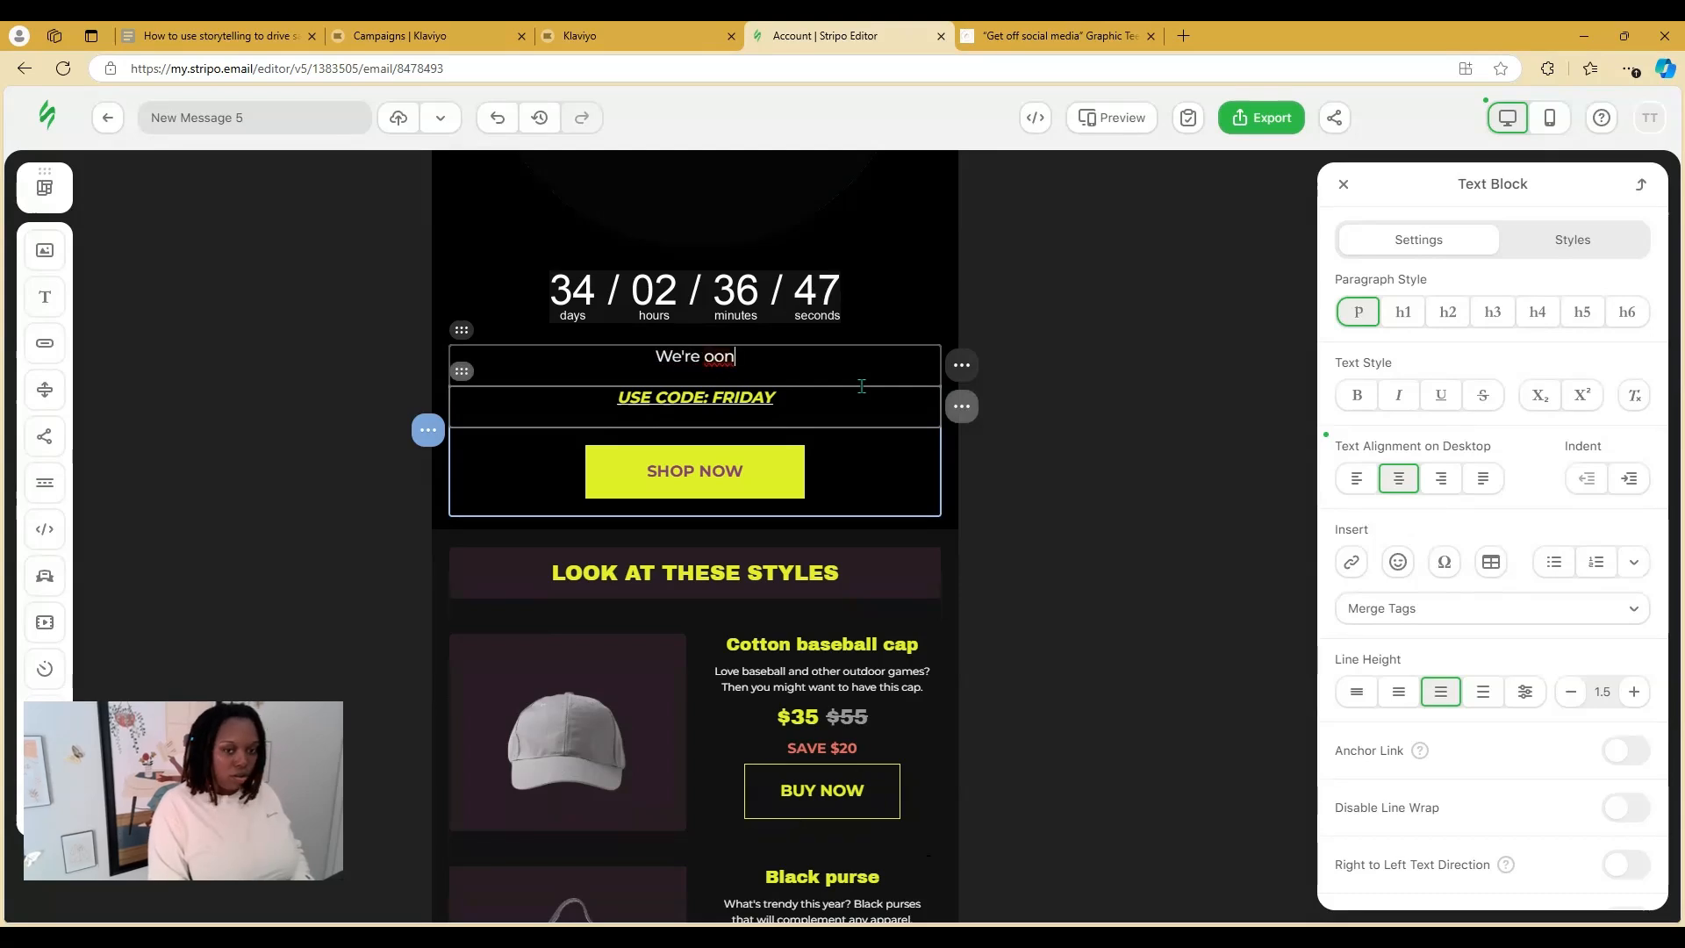
{"action": "key", "text": "BackSpace"}
{"action": "key", "text": "BackSpace"}
{"action": "type", "text": "nly a mon"}
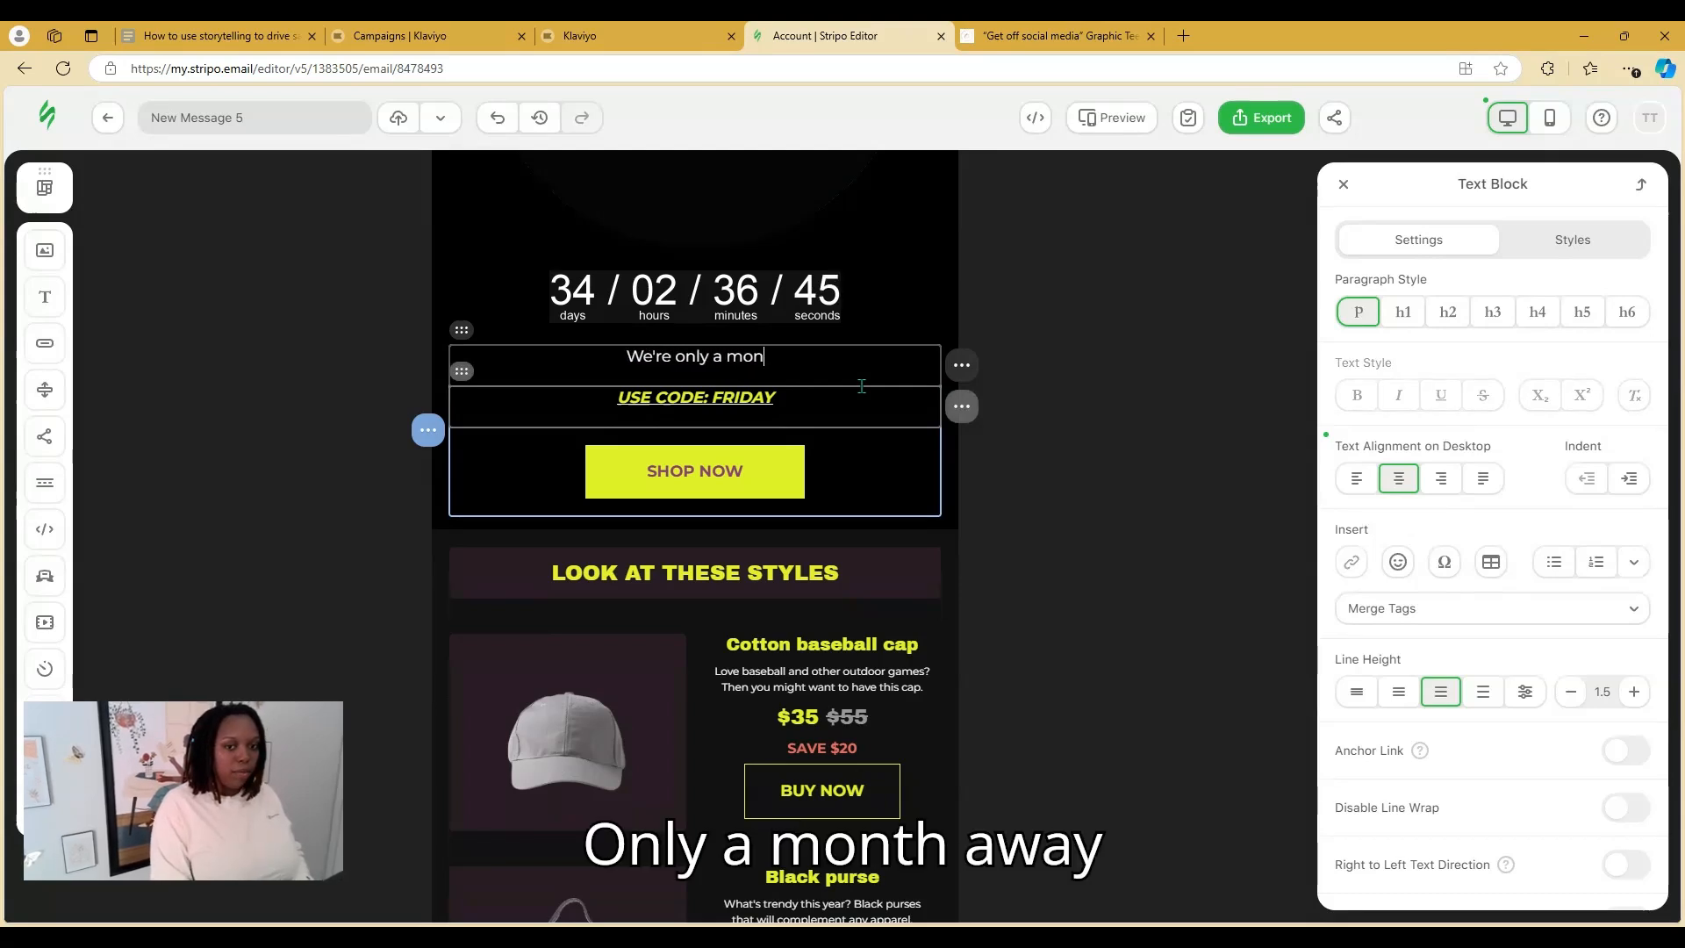
{"action": "type", "text": "th away fro"}
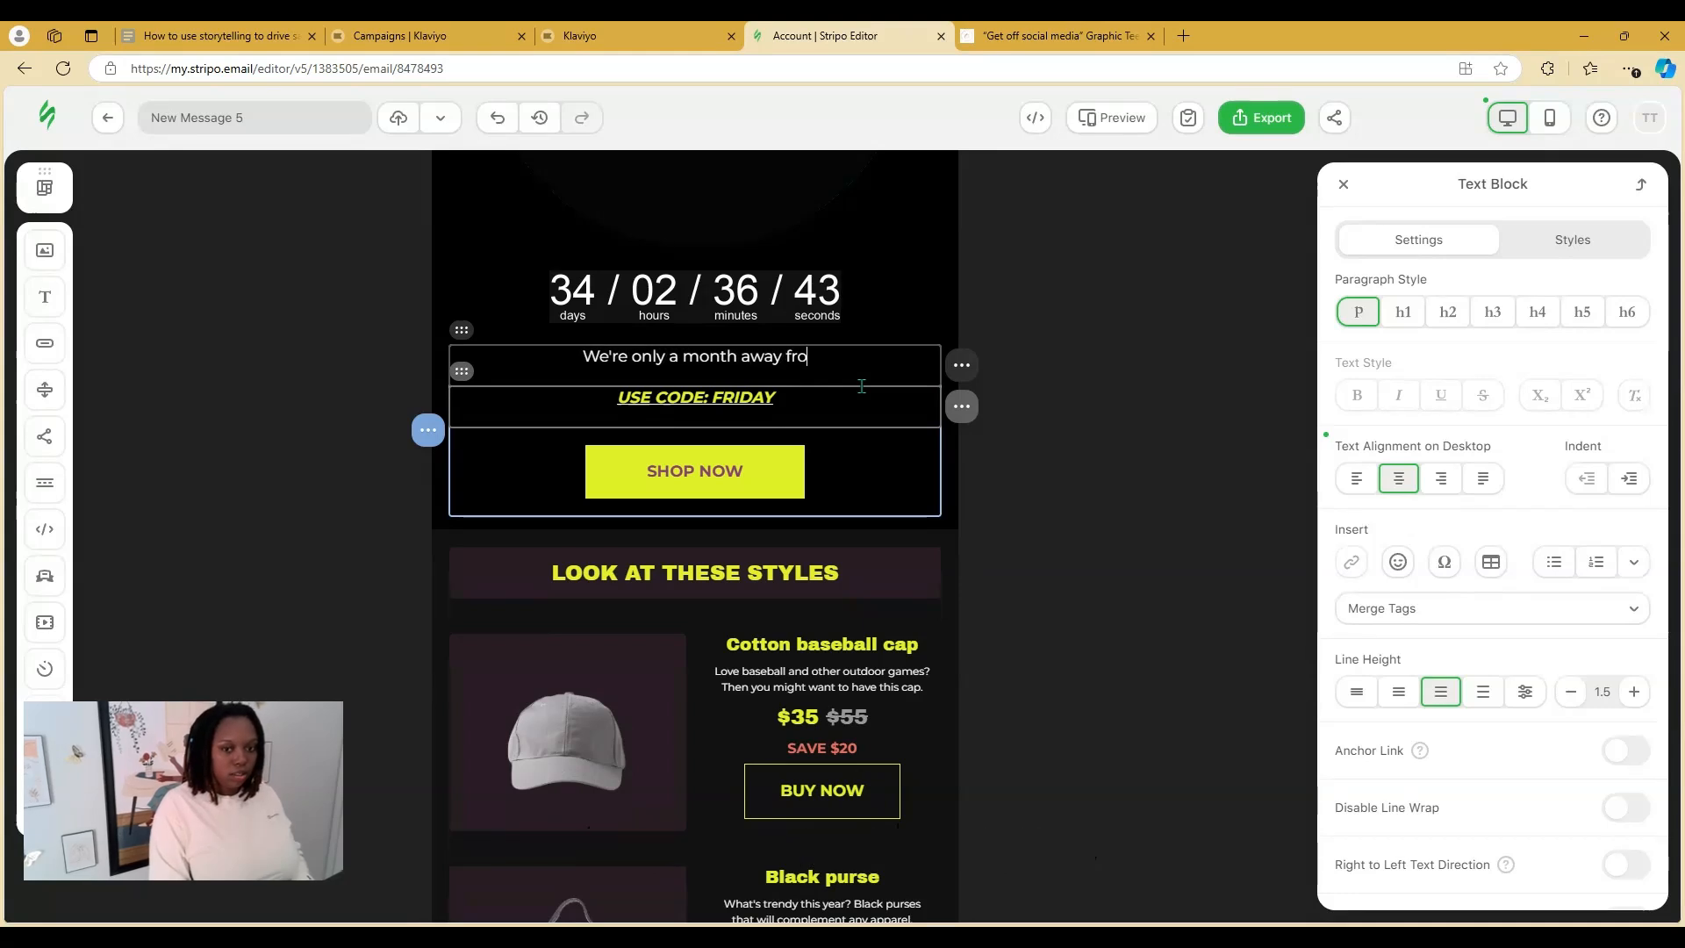
{"action": "type", "text": "m Black "}
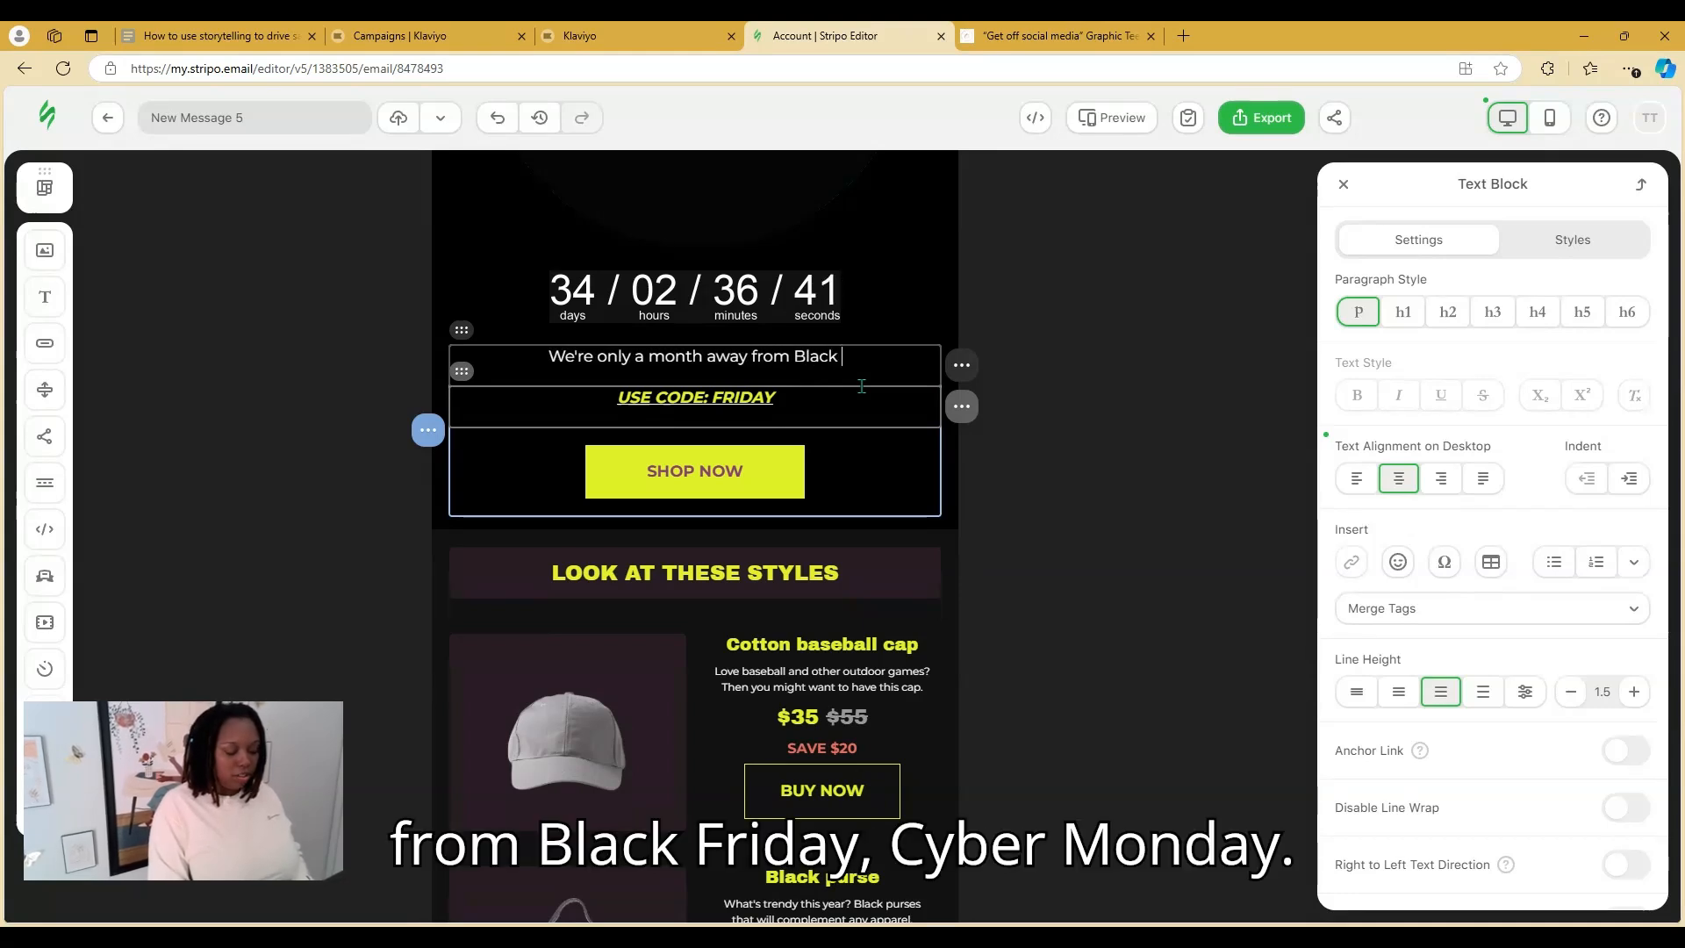
{"action": "type", "text": "Friday Cyb"}
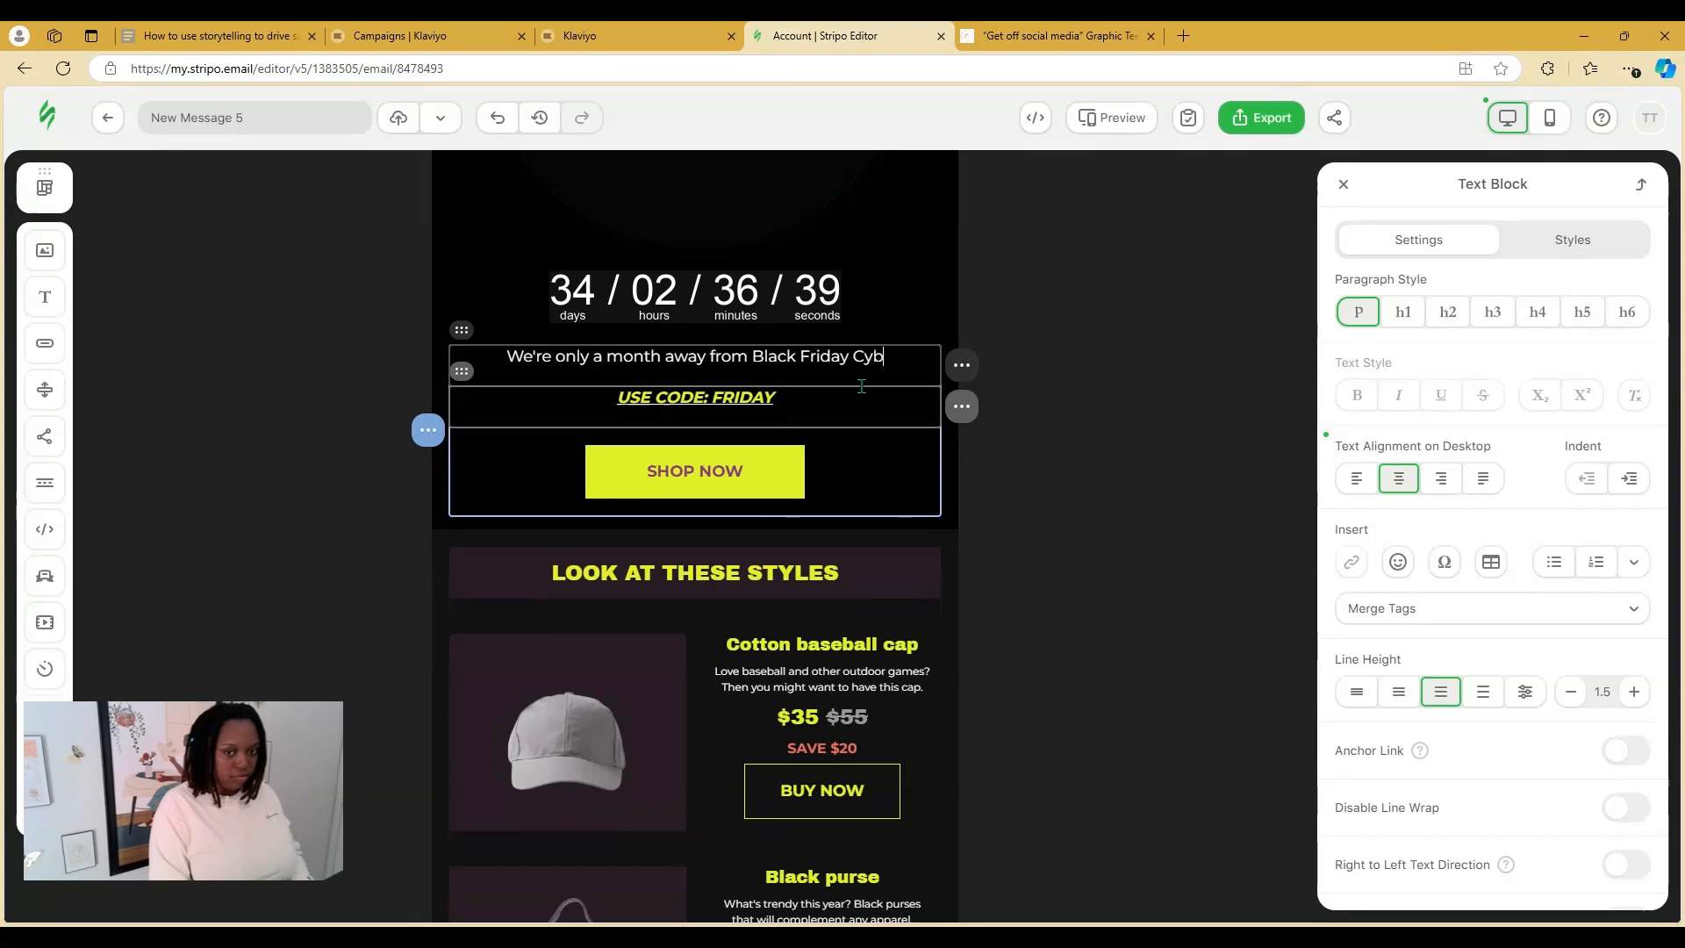
{"action": "type", "text": "er Monda"}
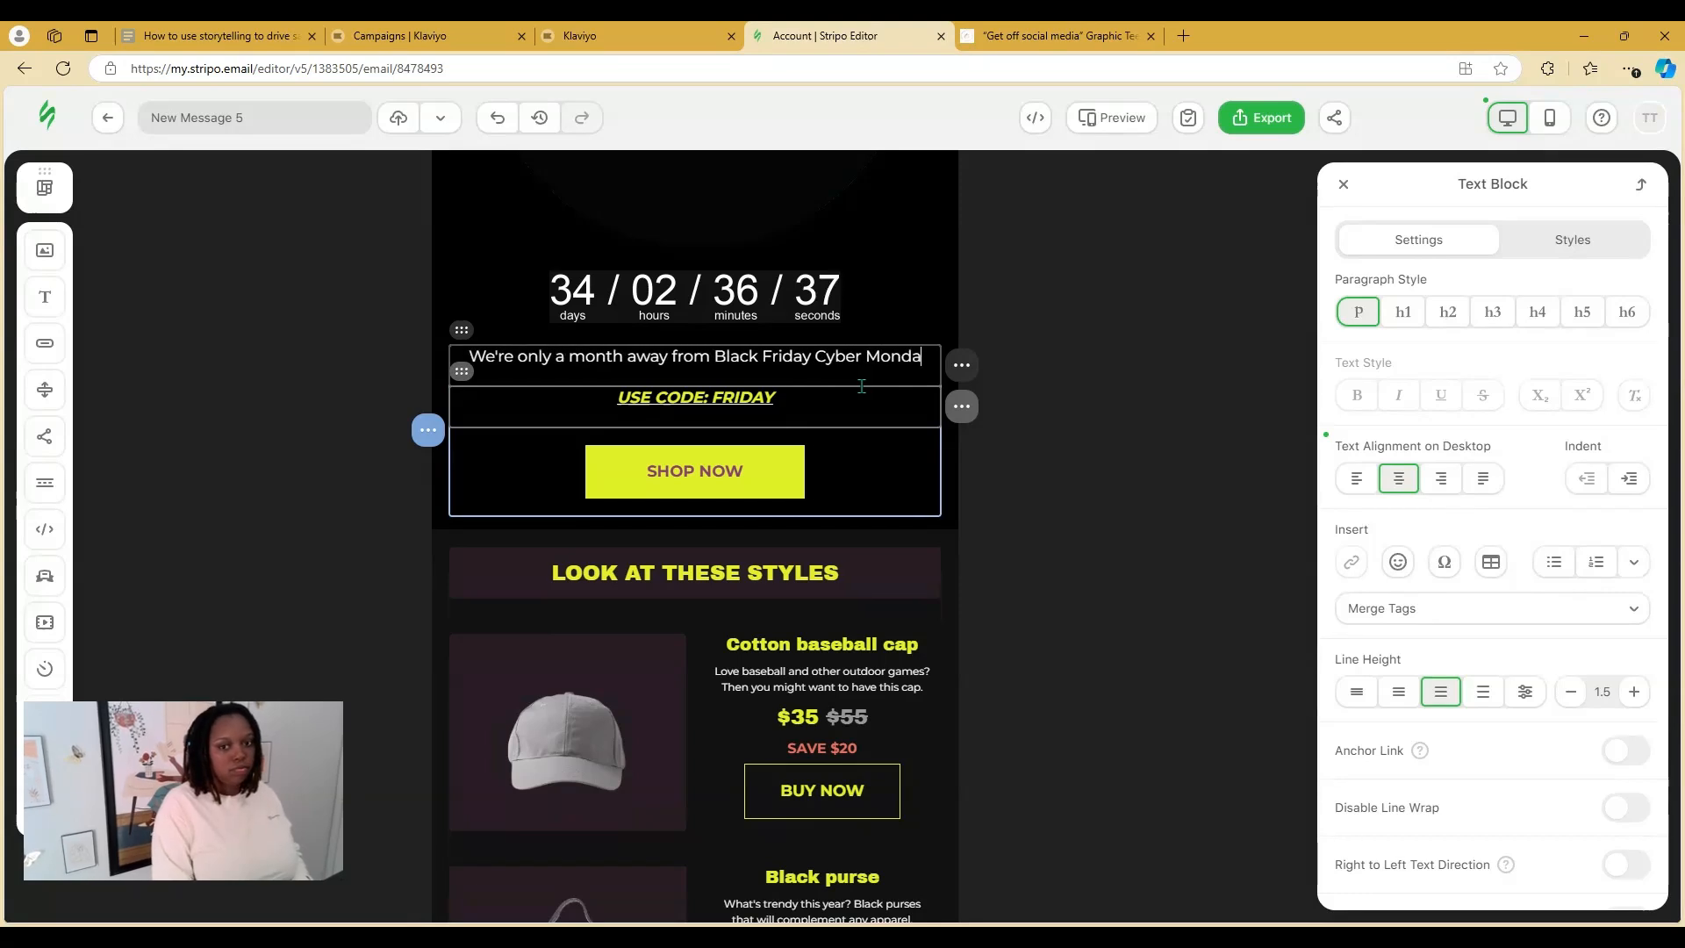
{"action": "type", "text": "y. "}
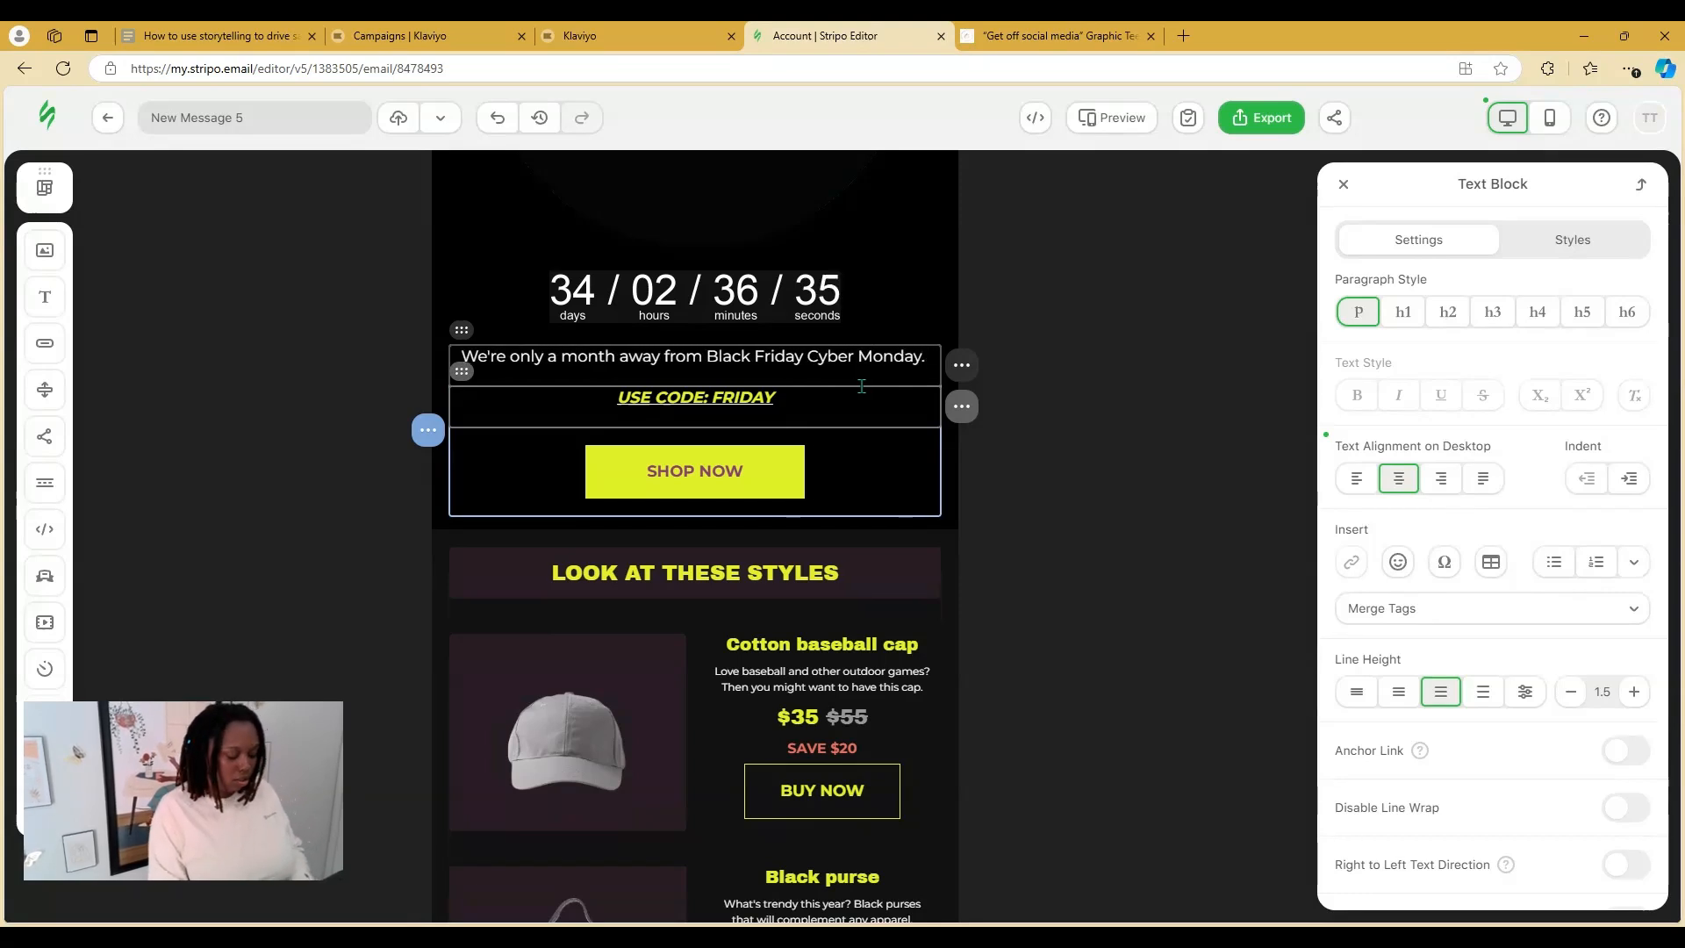
{"action": "type", "text": "New deals co"}
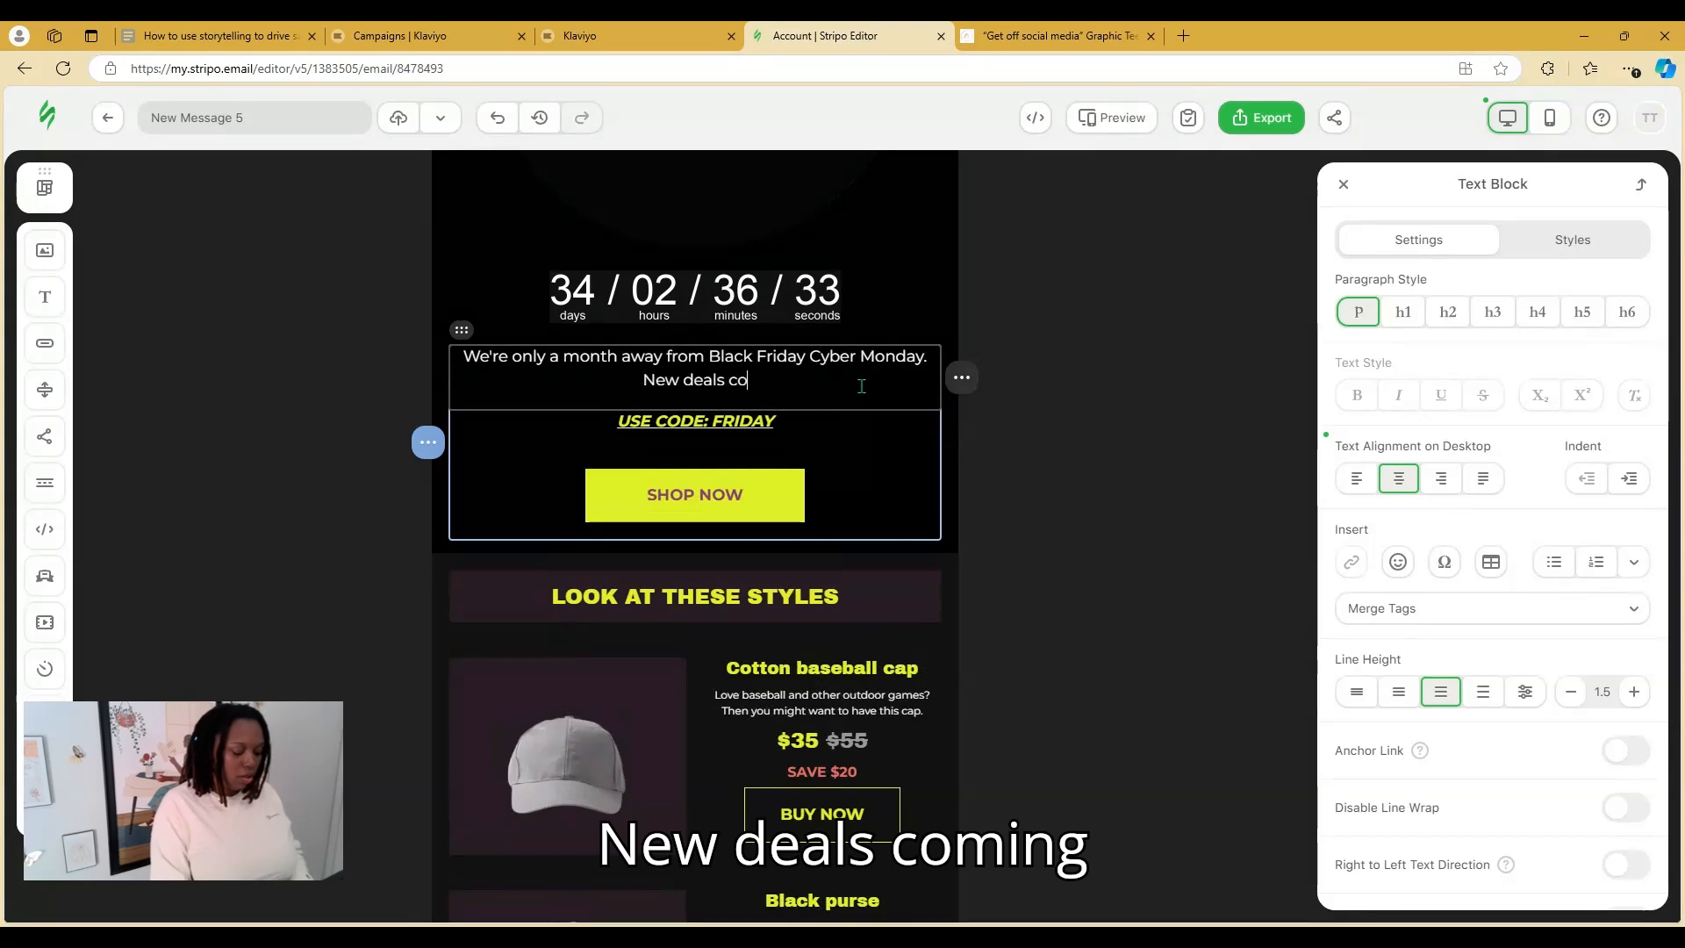
{"action": "type", "text": "ming all weeken"}
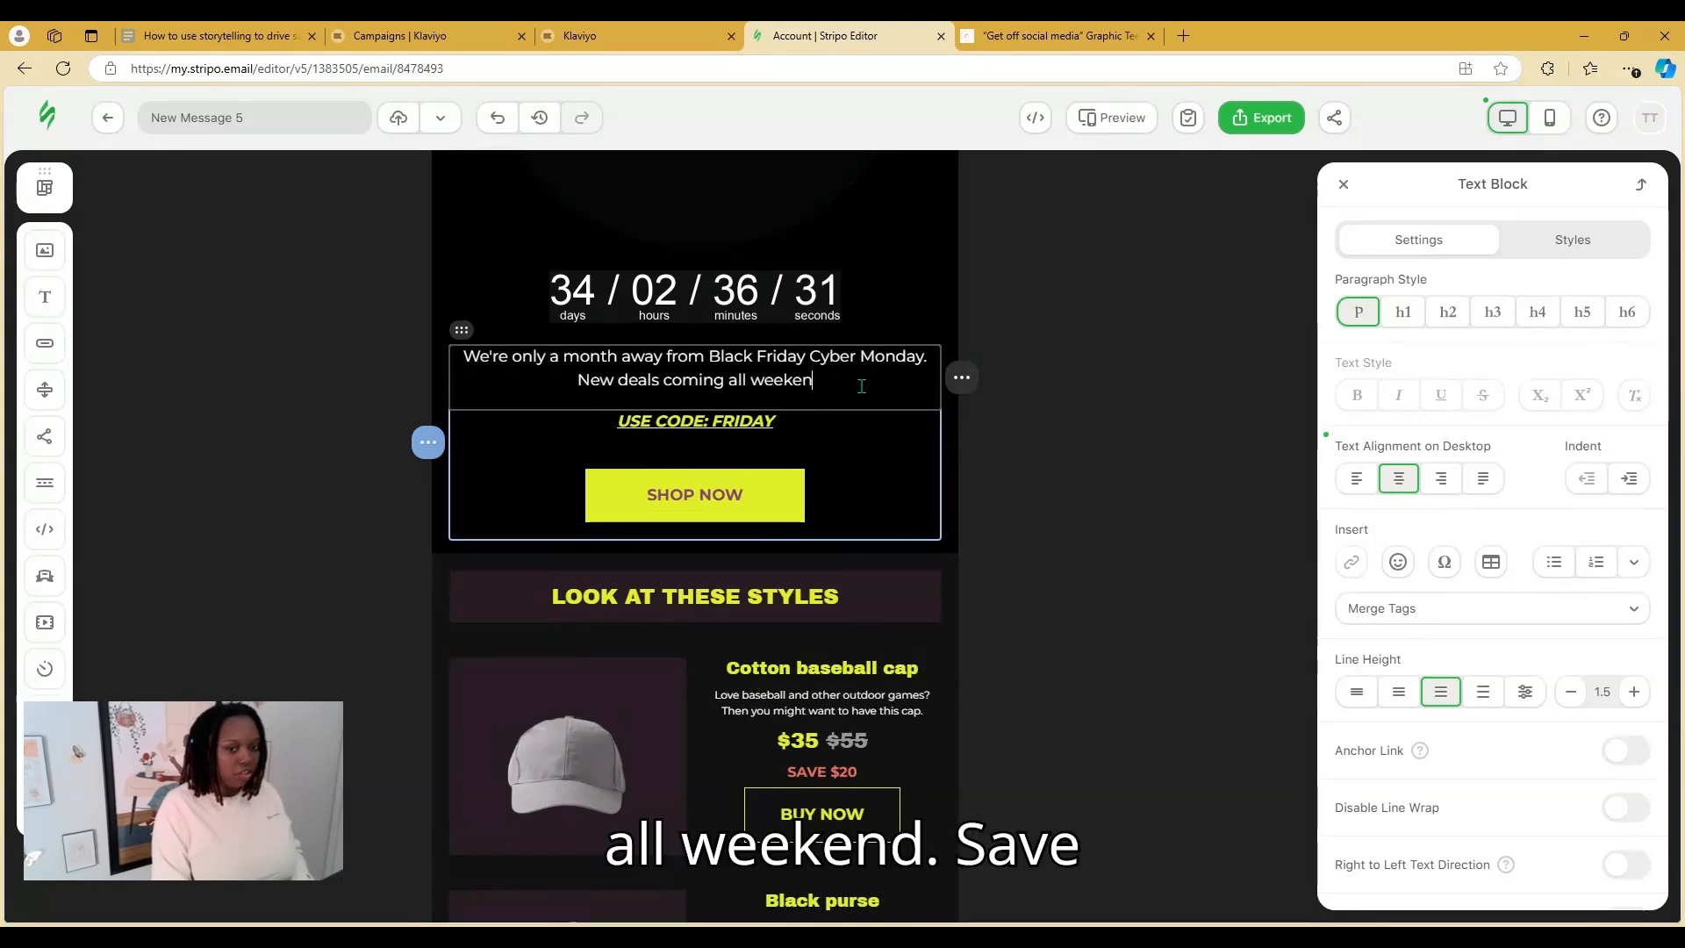
{"action": "type", "text": "d, save up"}
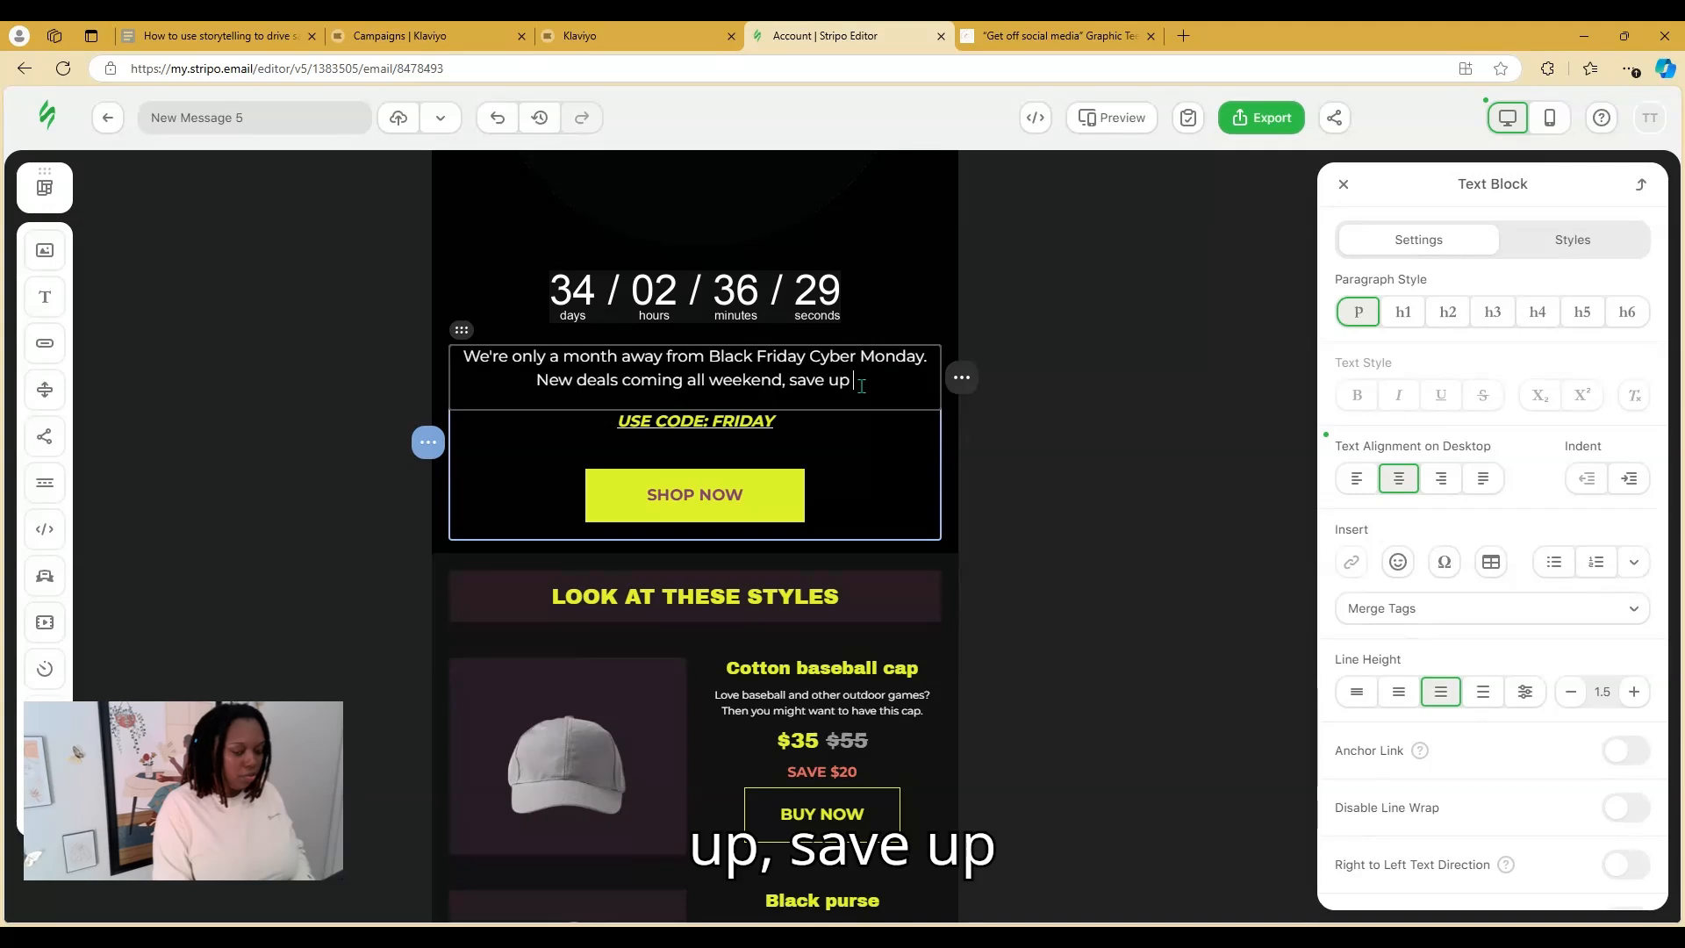
{"action": "type", "text": " to"}
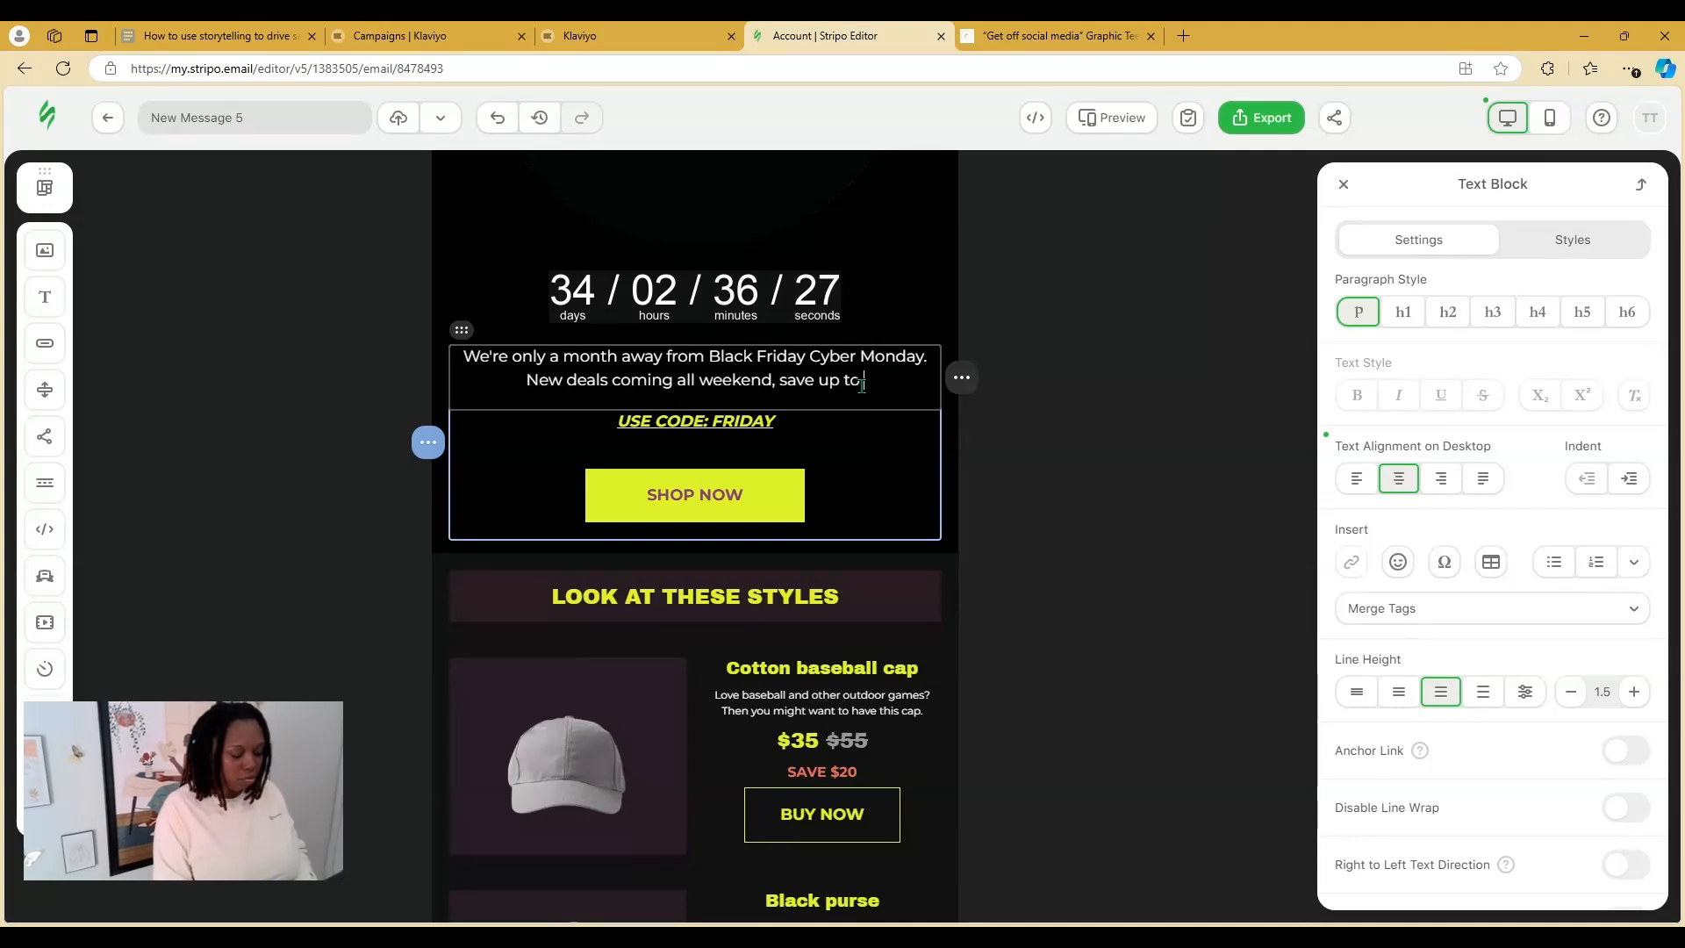
{"action": "type", "text": " 65% off!"}
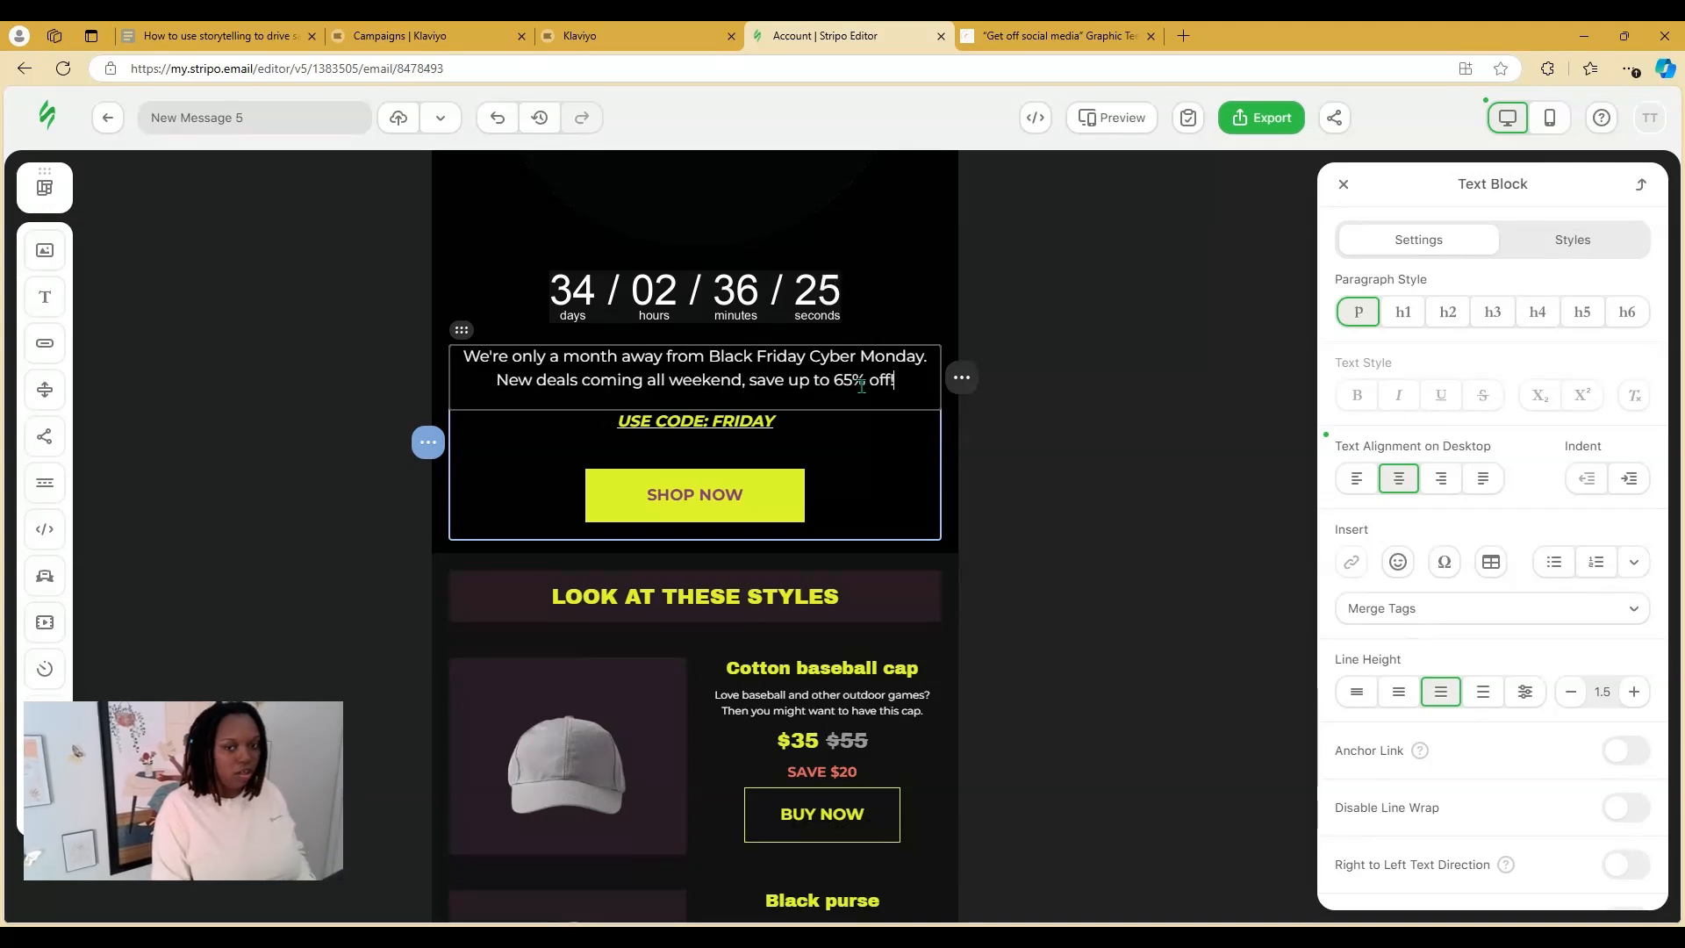
Change the code line to read '1ST CODE TO USE CODE: FRIDAY'
{"action": "left_click", "coordinate": [572, 428]}
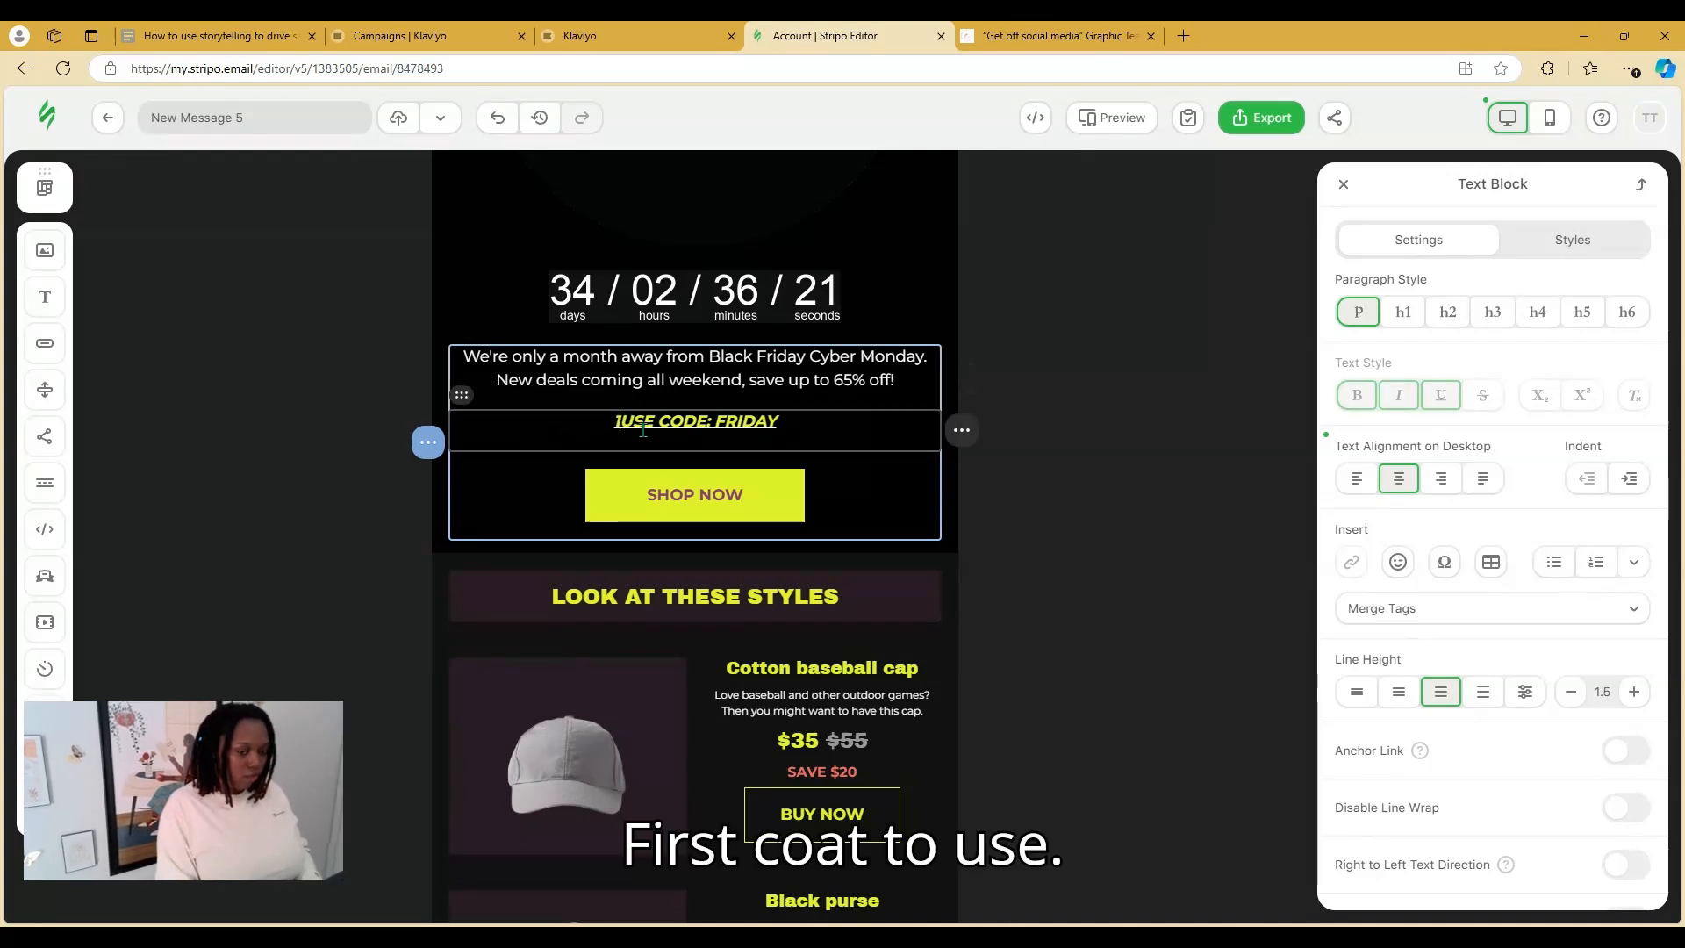
{"action": "type", "text": "st C"}
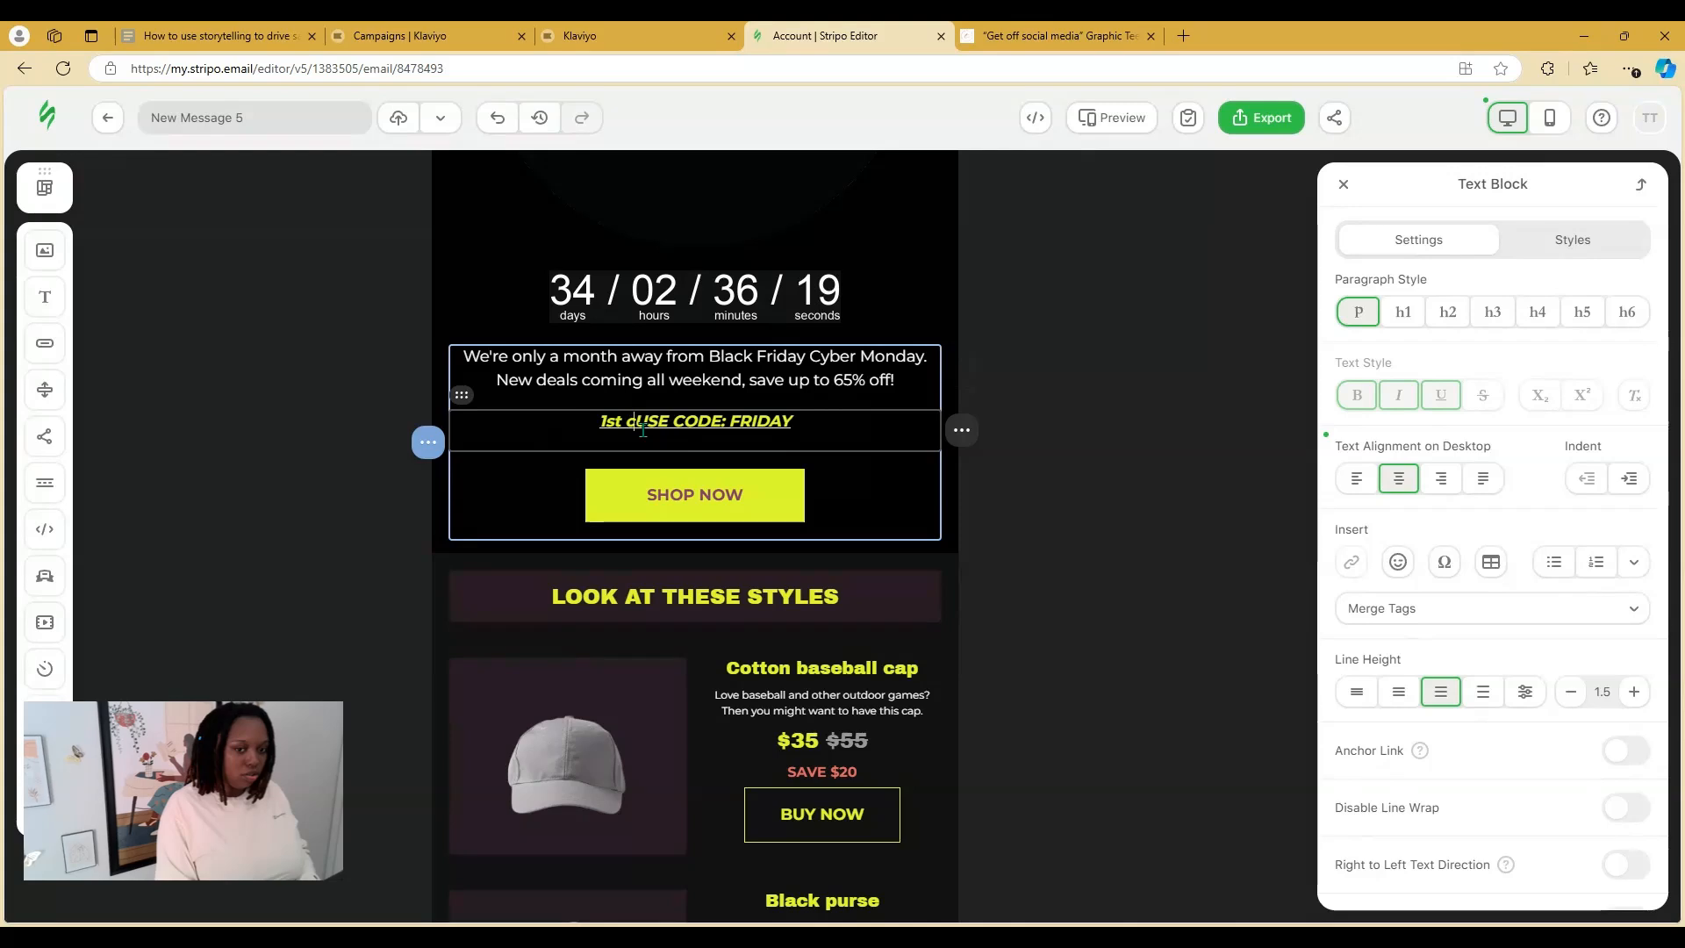
{"action": "type", "text": "ODE TO"}
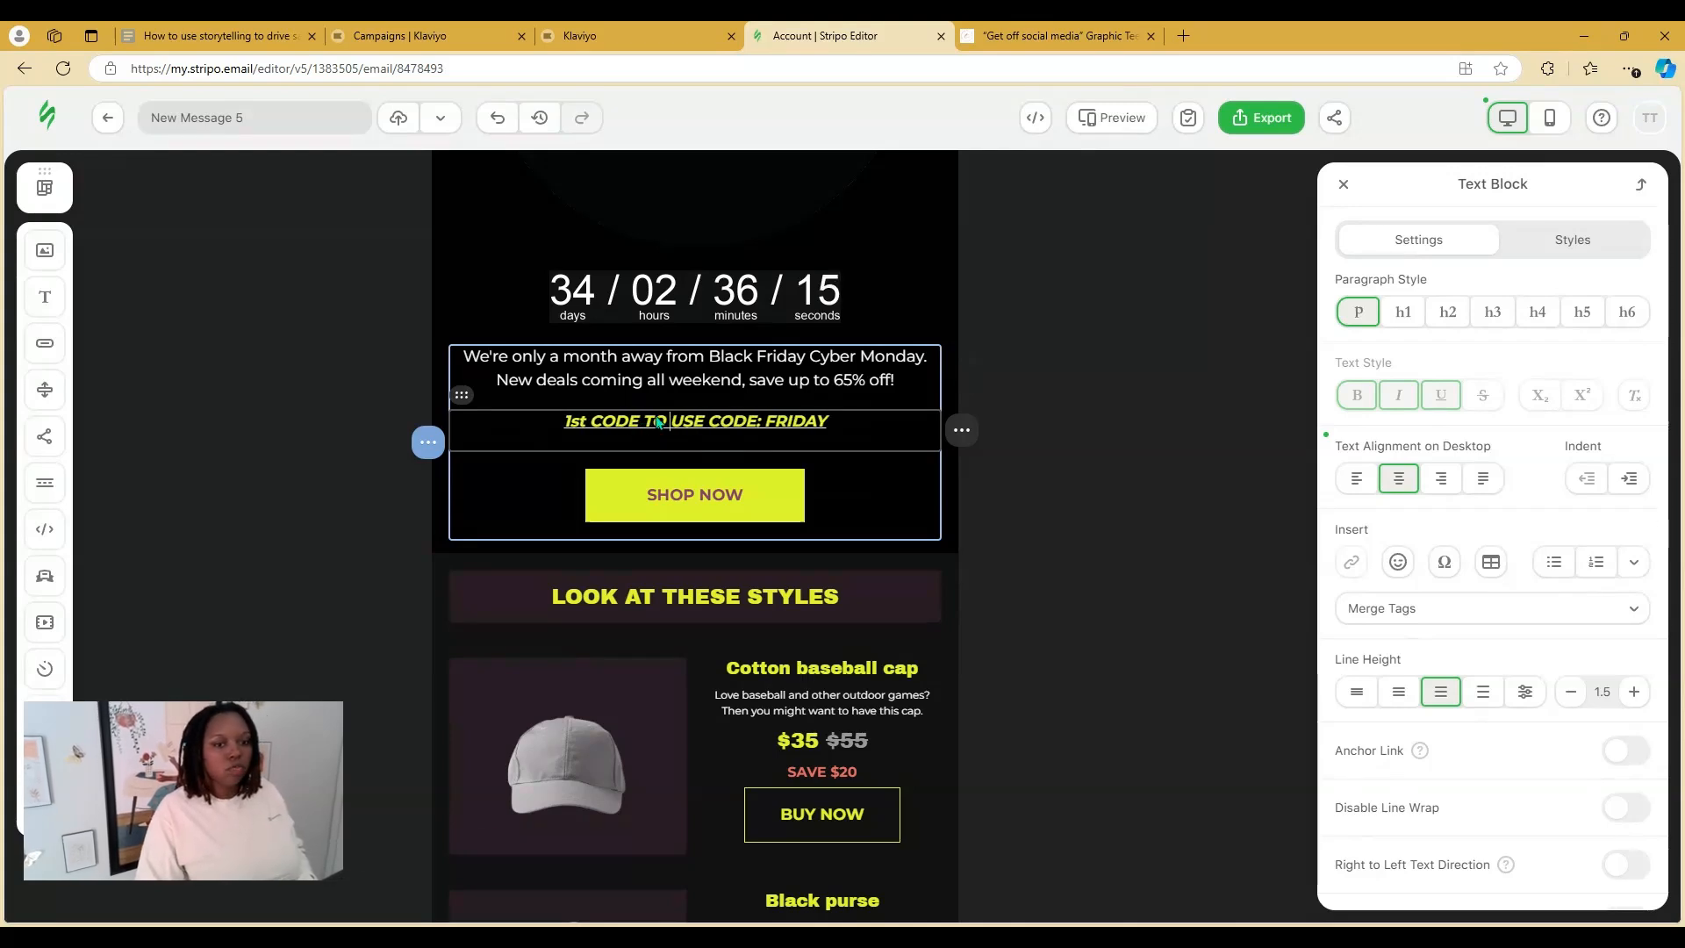
{"action": "left_click_drag", "start_coordinate": [575, 422], "coordinate": [565, 422]}
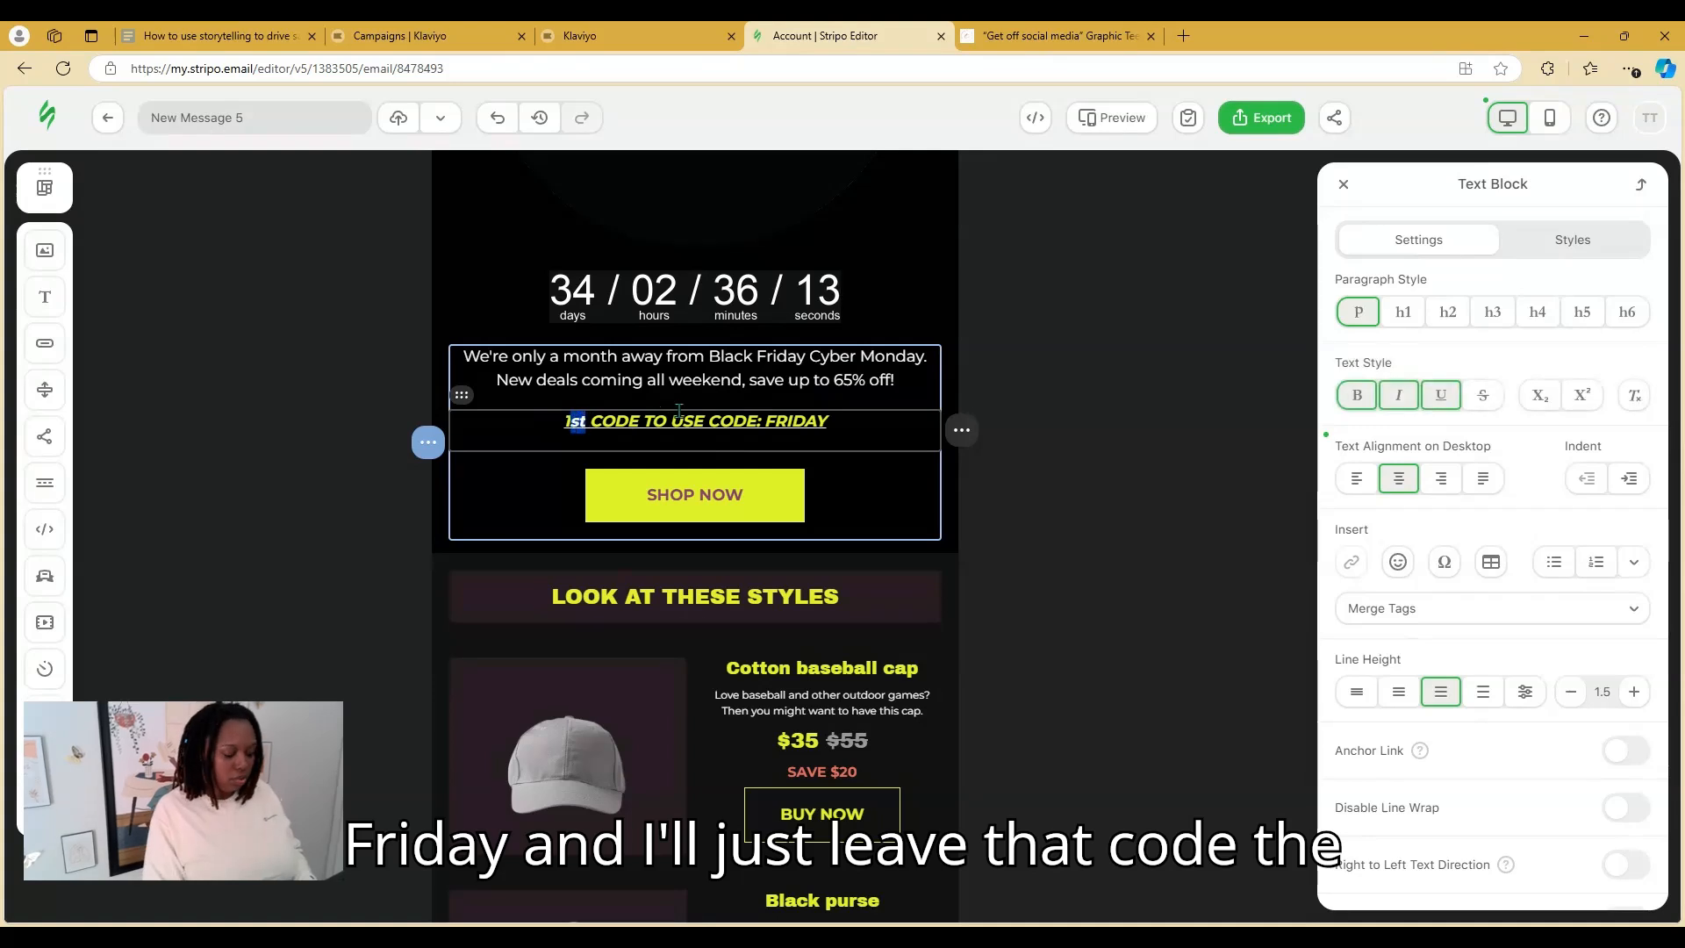
{"action": "type", "text": "1ST"}
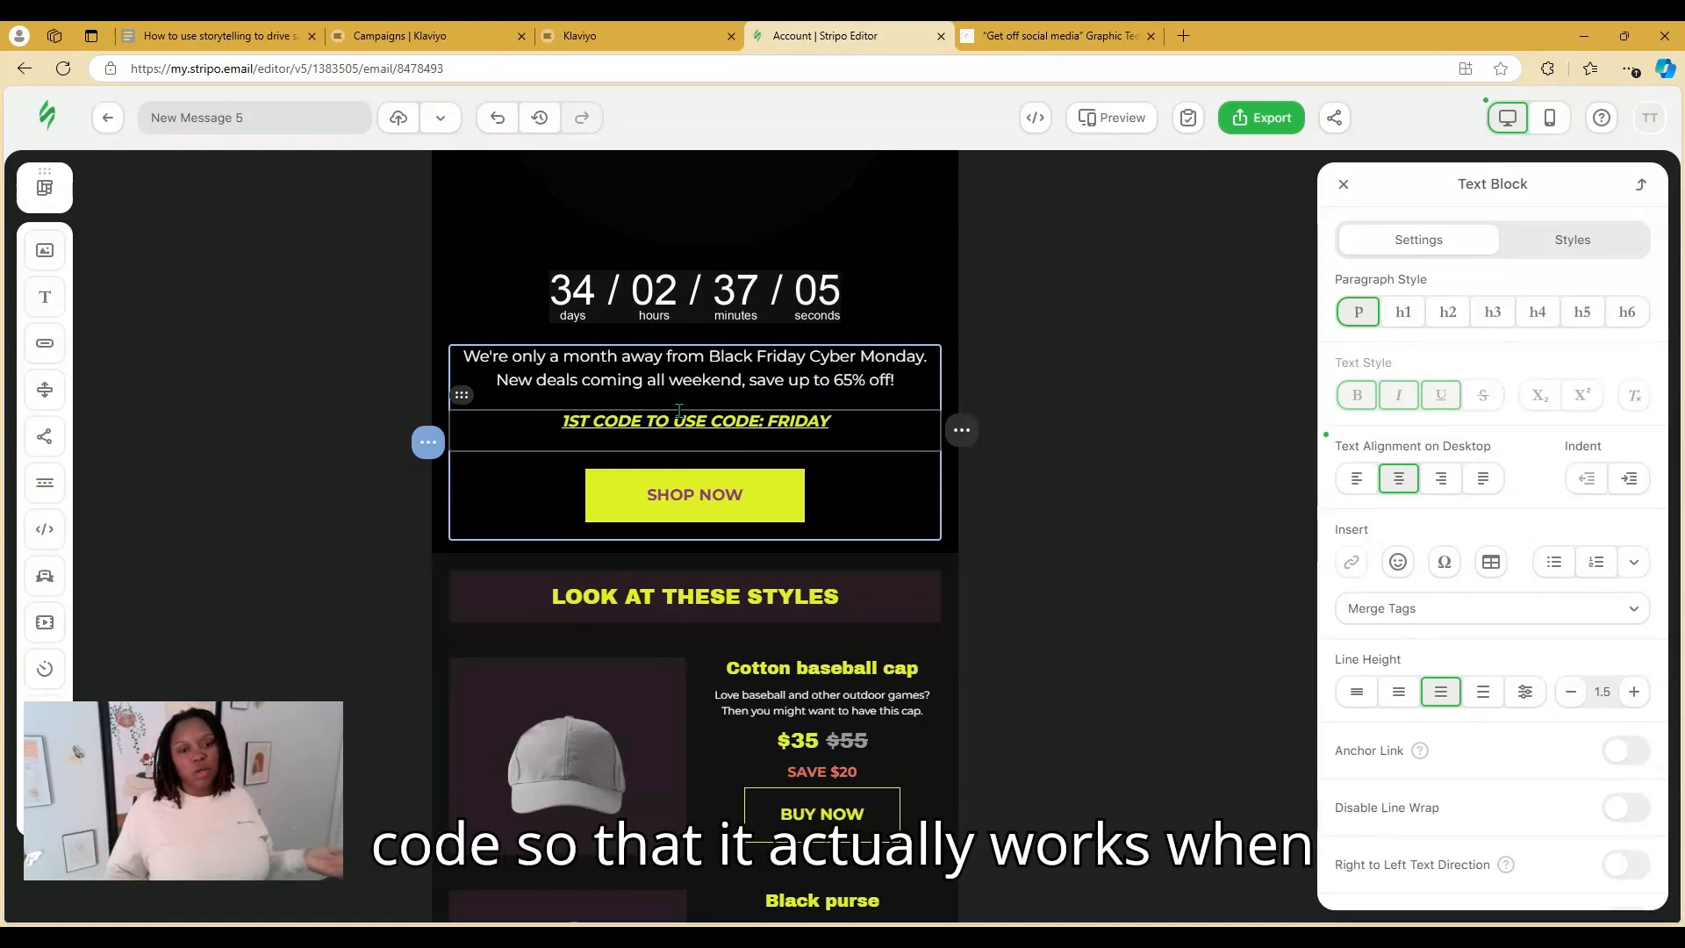
{"action": "left_click", "coordinate": [741, 508]}
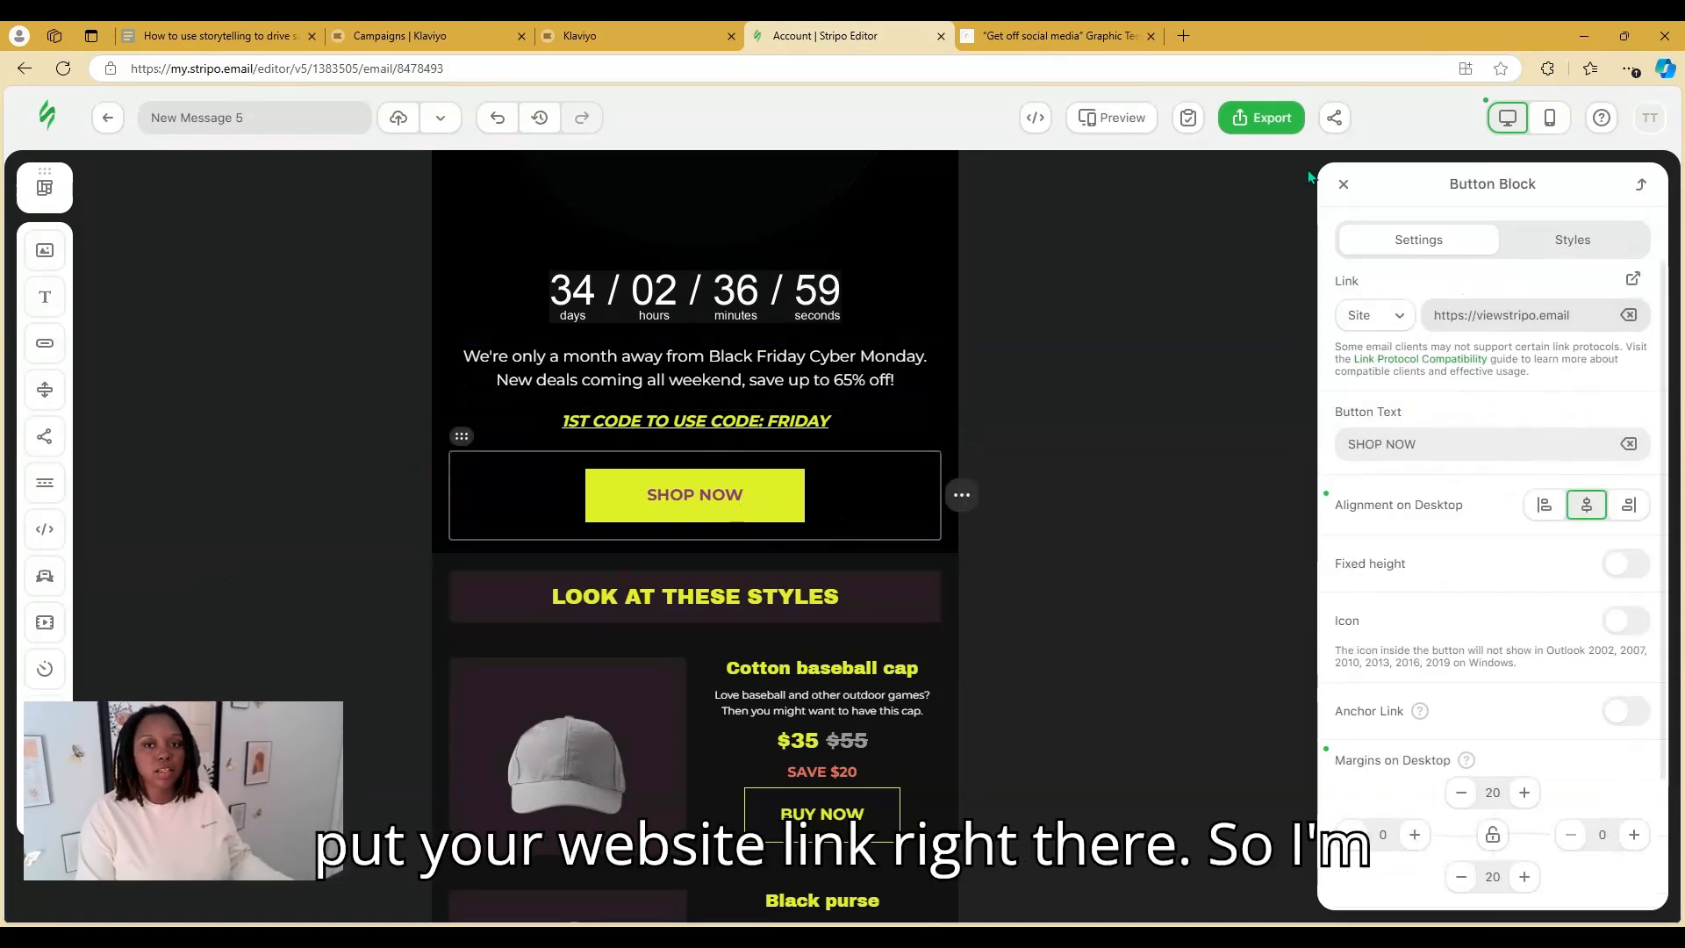
Copy the Touched By Ty home page address and paste it in as the SHOP NOW button's link
{"action": "left_click", "coordinate": [1059, 35]}
{"action": "left_click", "coordinate": [801, 147]}
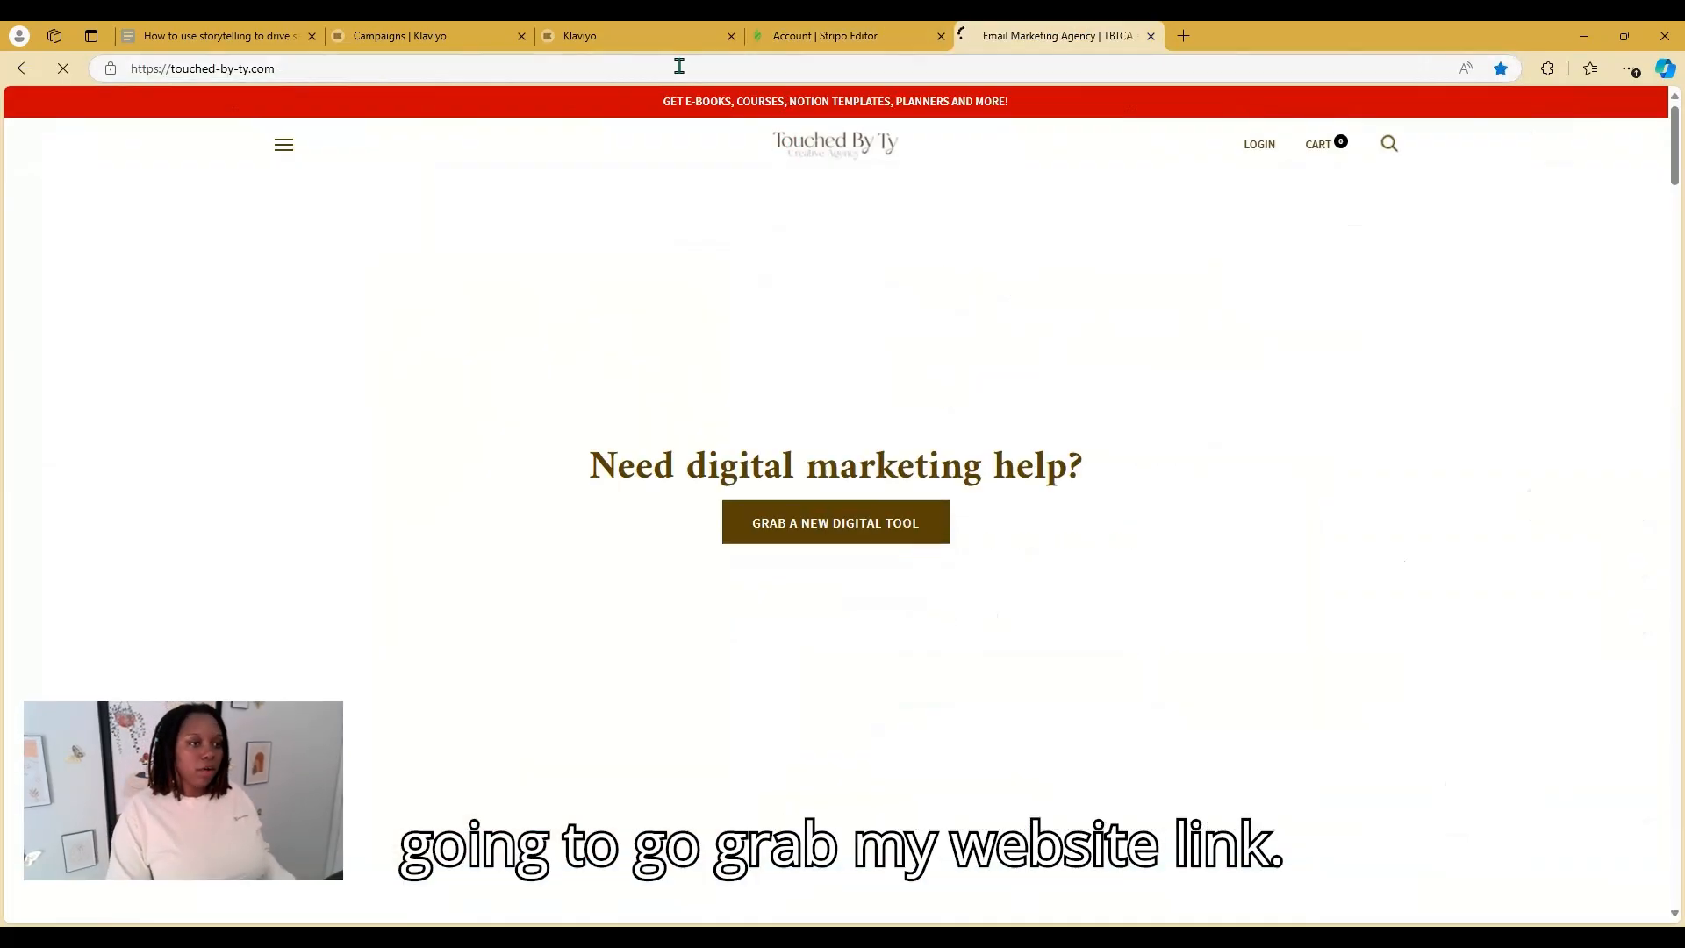
{"action": "left_click", "coordinate": [679, 65]}
{"action": "left_click", "coordinate": [829, 35]}
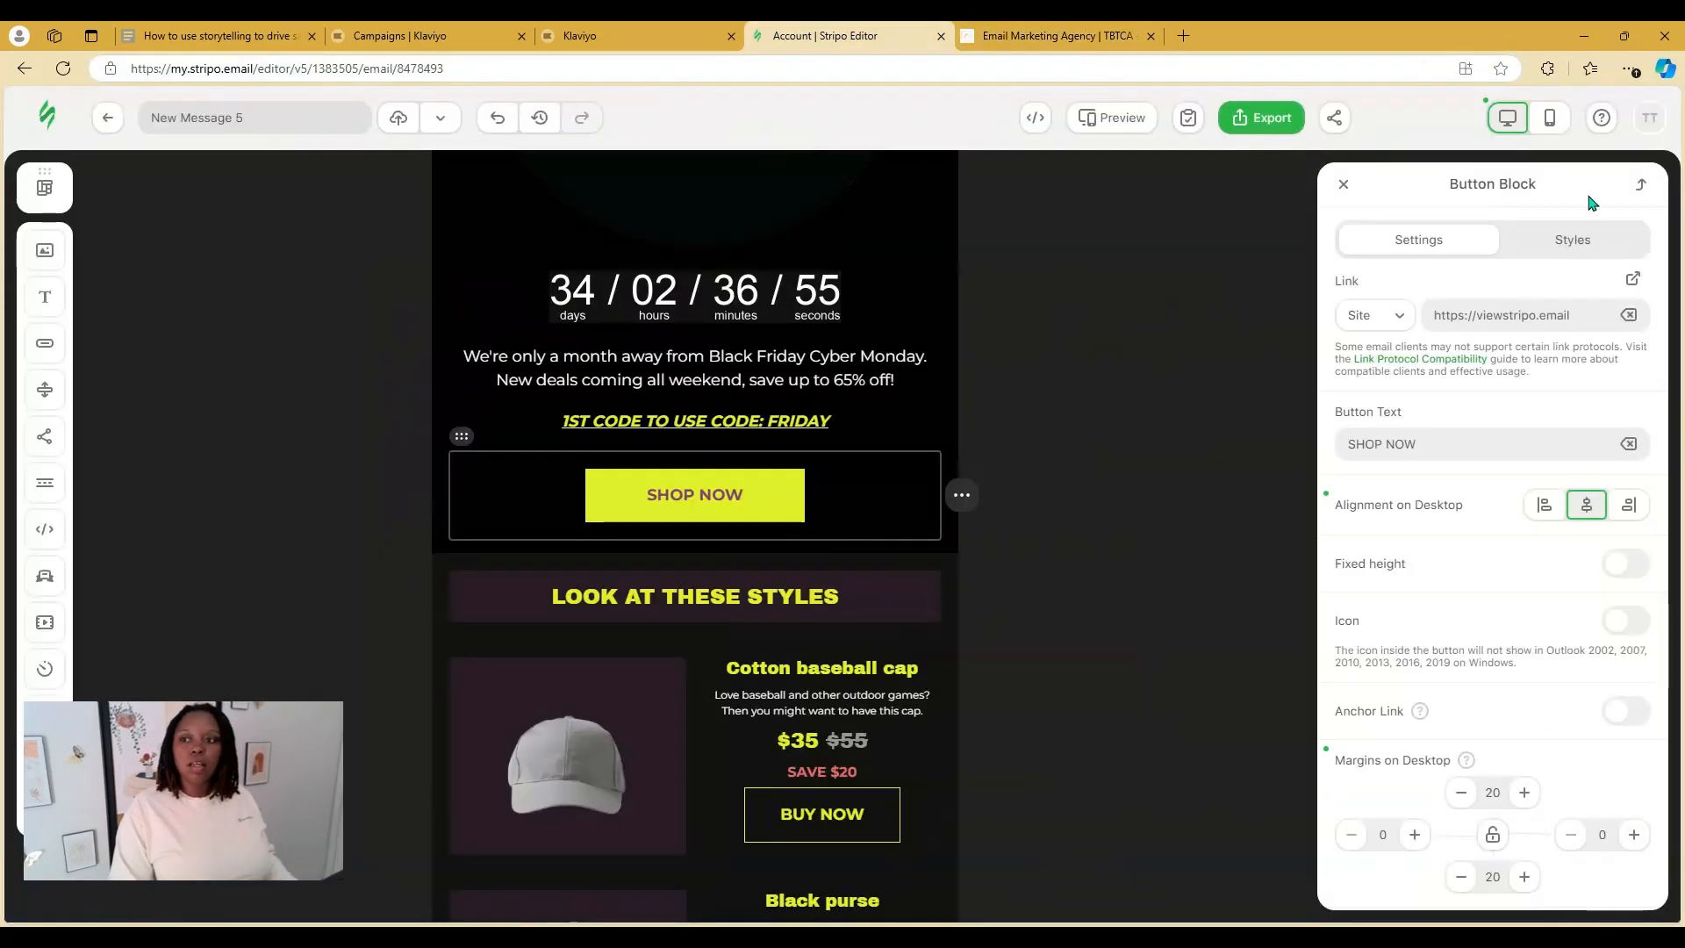
{"action": "left_click", "coordinate": [1583, 318]}
{"action": "left_click_drag", "start_coordinate": [1583, 317], "coordinate": [1421, 327]}
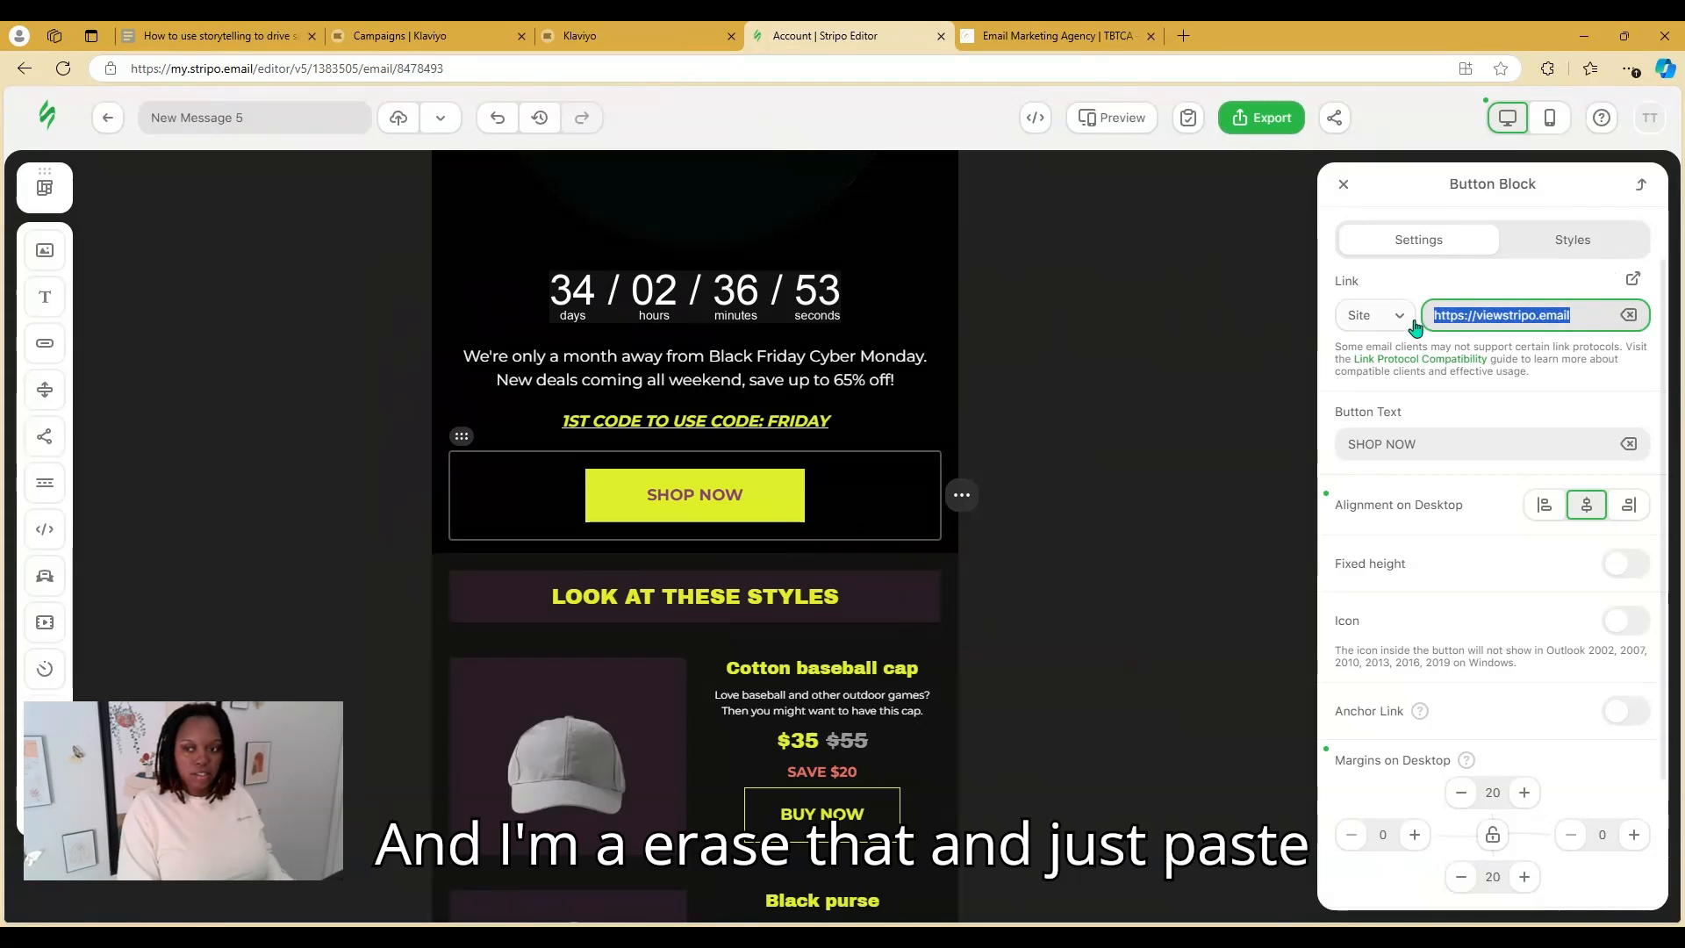
{"action": "key", "text": "ctrl+v"}
{"action": "left_click", "coordinate": [1423, 290]}
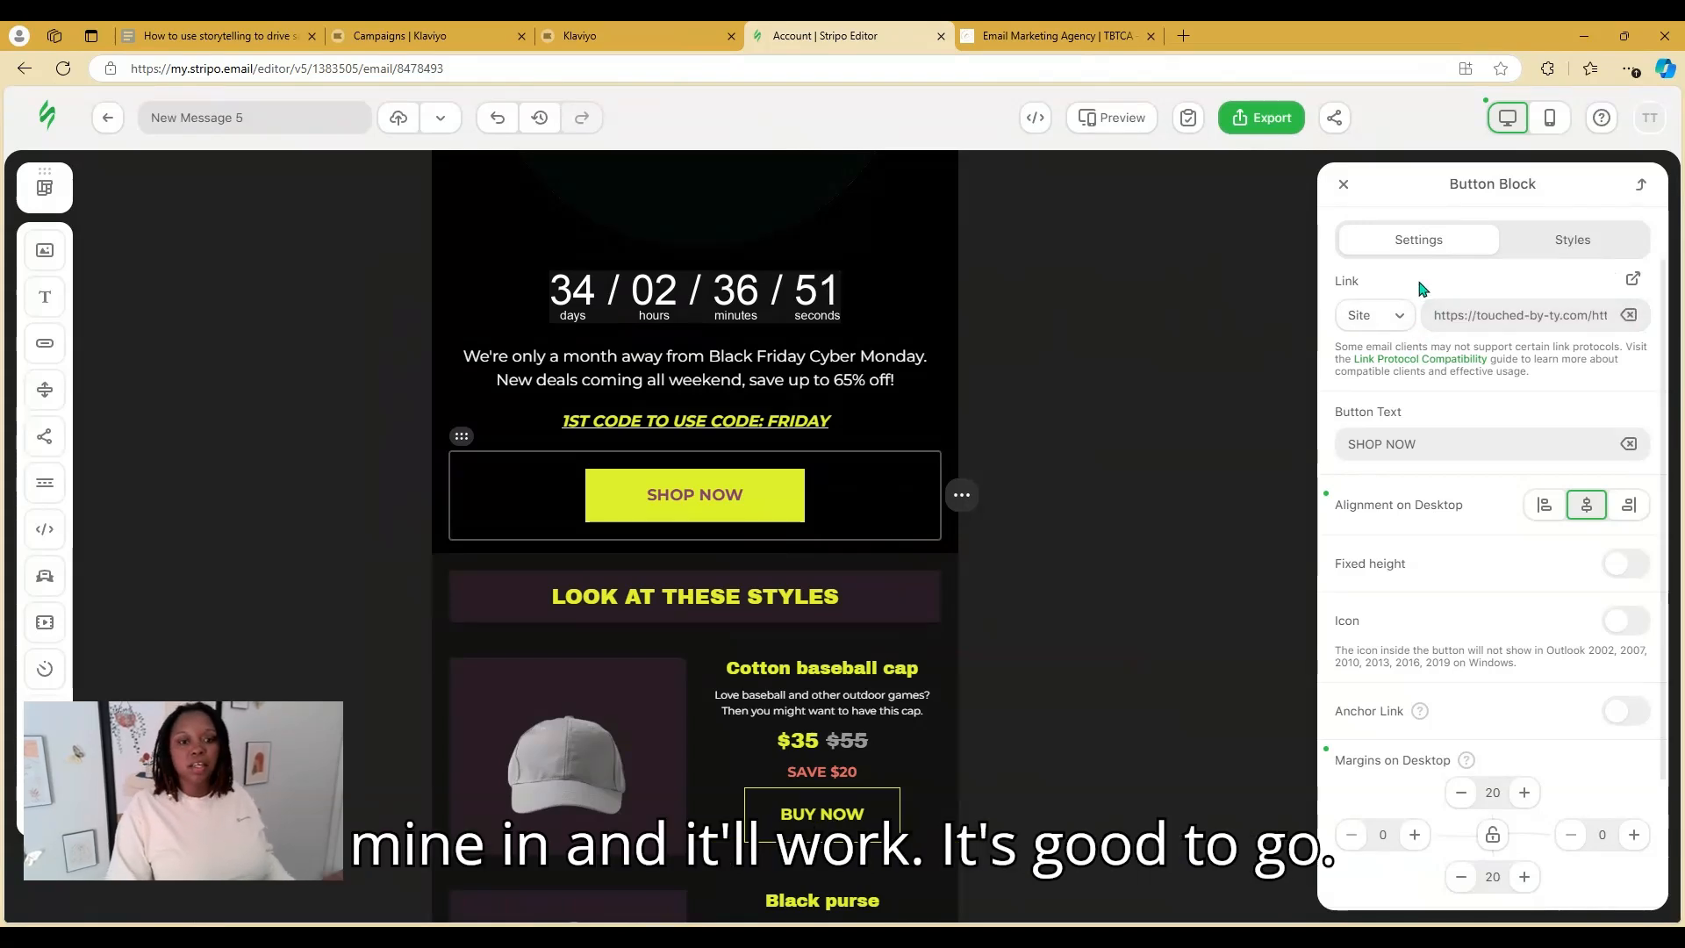
Set the SHOP NOW button colour to white (#ffffff) and its font colour to black (#000000)
{"action": "left_click", "coordinate": [1566, 240]}
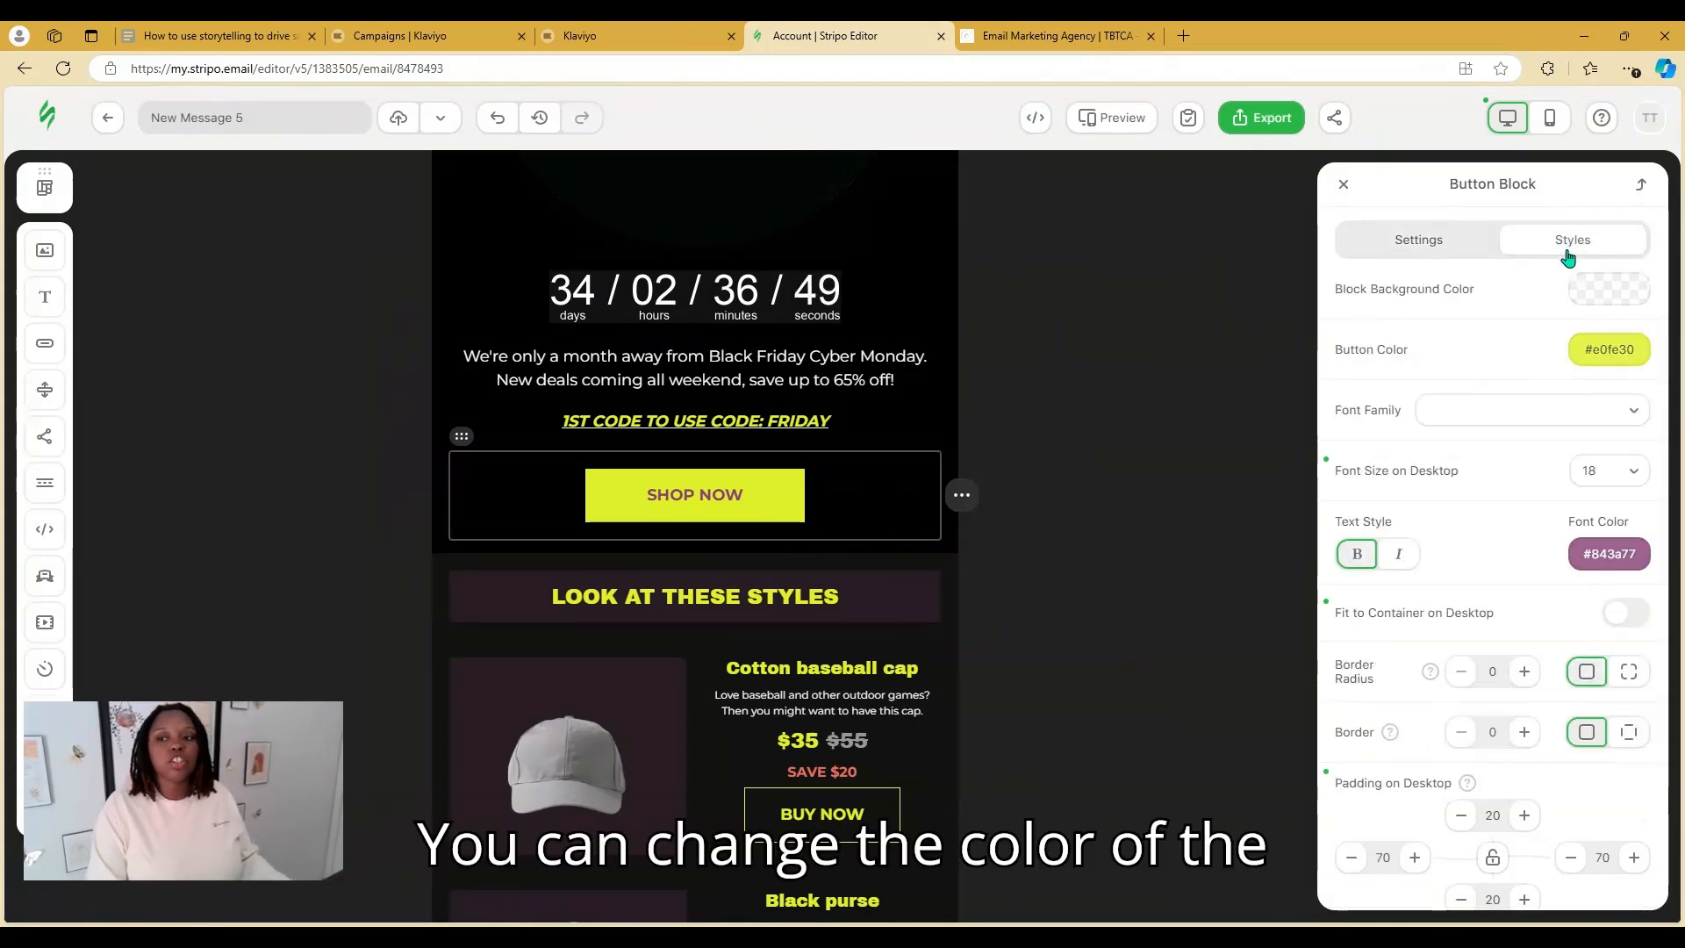
{"action": "left_click", "coordinate": [1599, 355]}
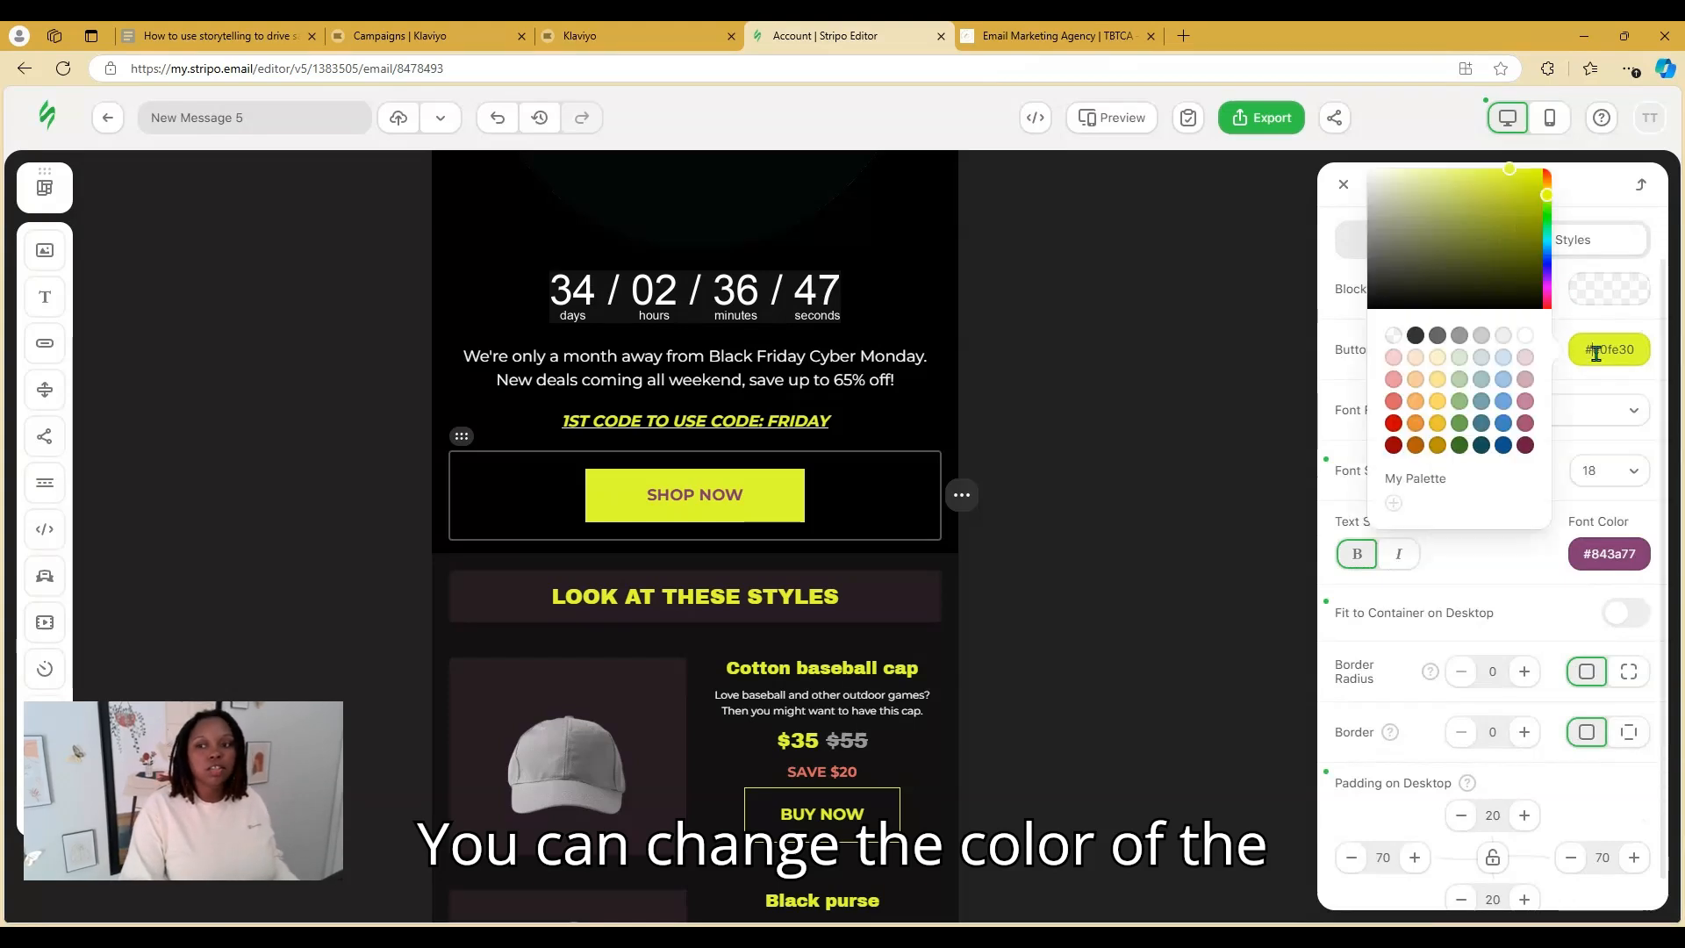
{"action": "left_click", "coordinate": [1401, 430]}
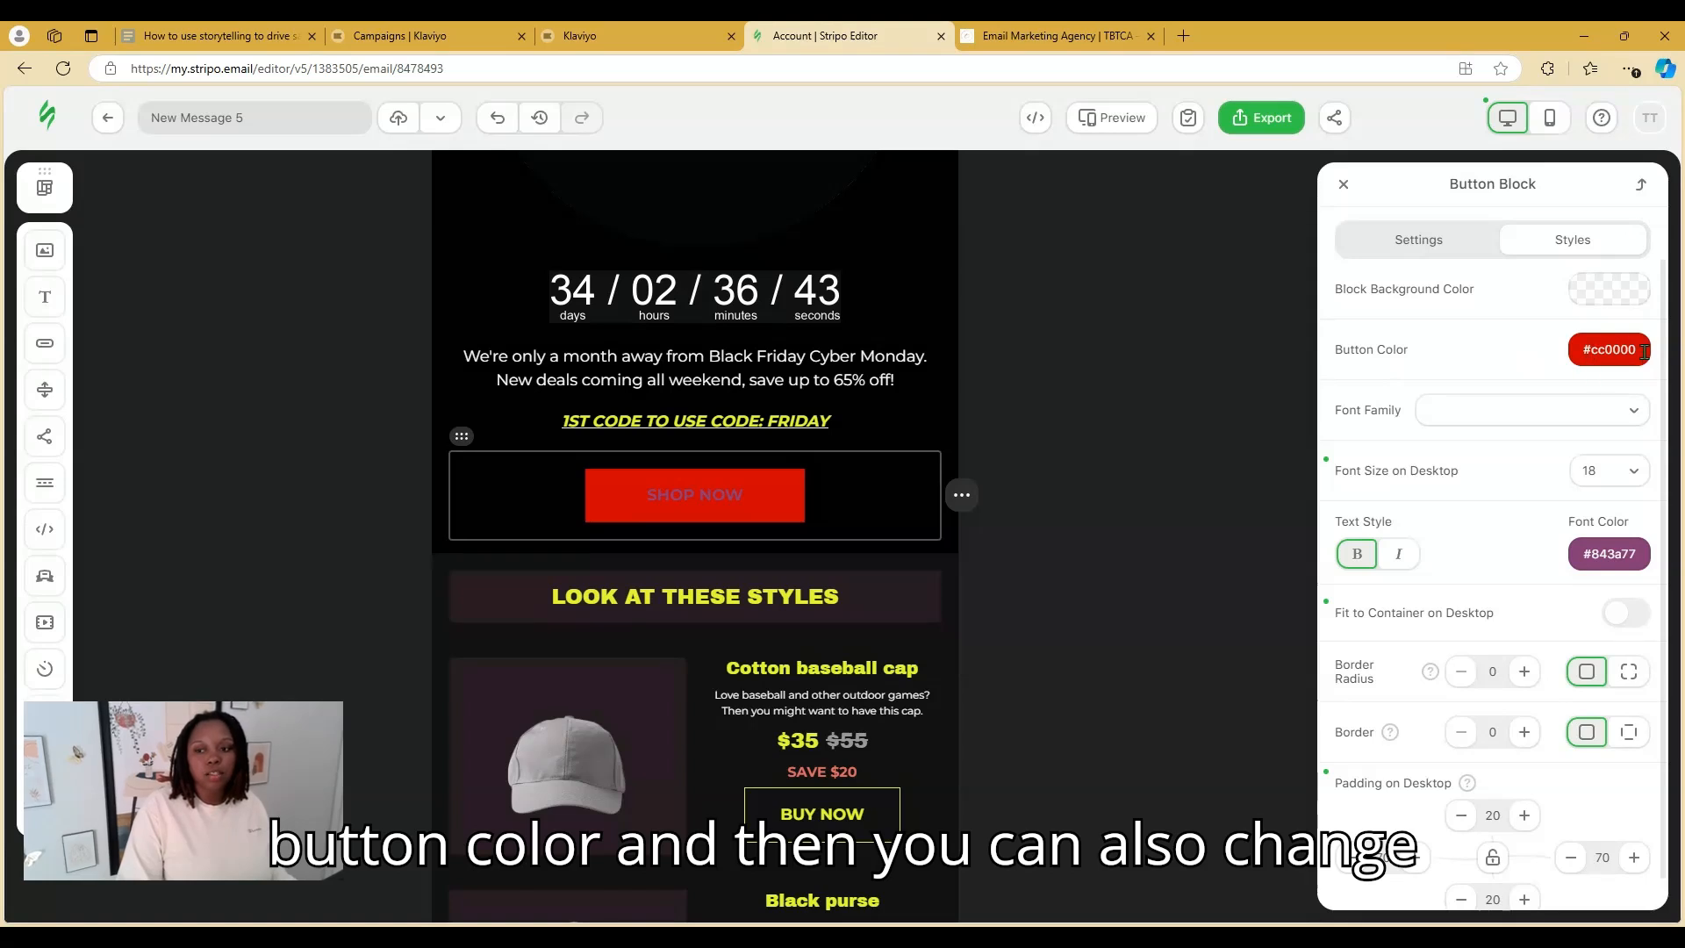
{"action": "left_click", "coordinate": [1609, 554]}
{"action": "left_click", "coordinate": [1436, 544]}
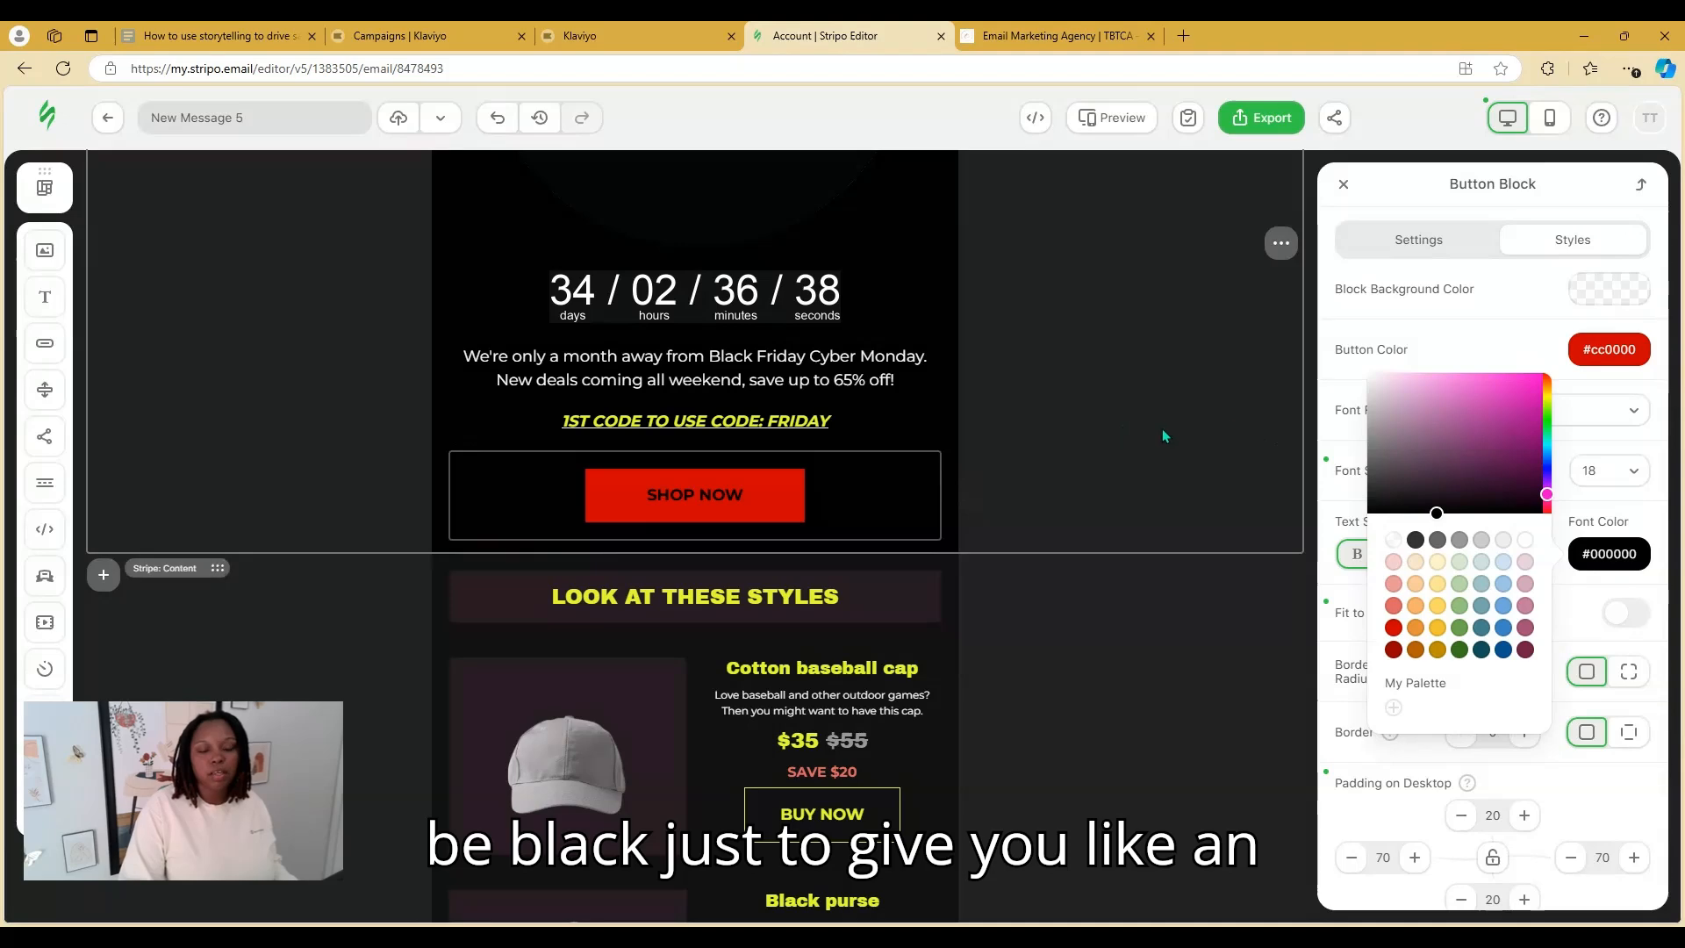
{"action": "left_click", "coordinate": [1609, 349]}
{"action": "left_click", "coordinate": [1520, 336]}
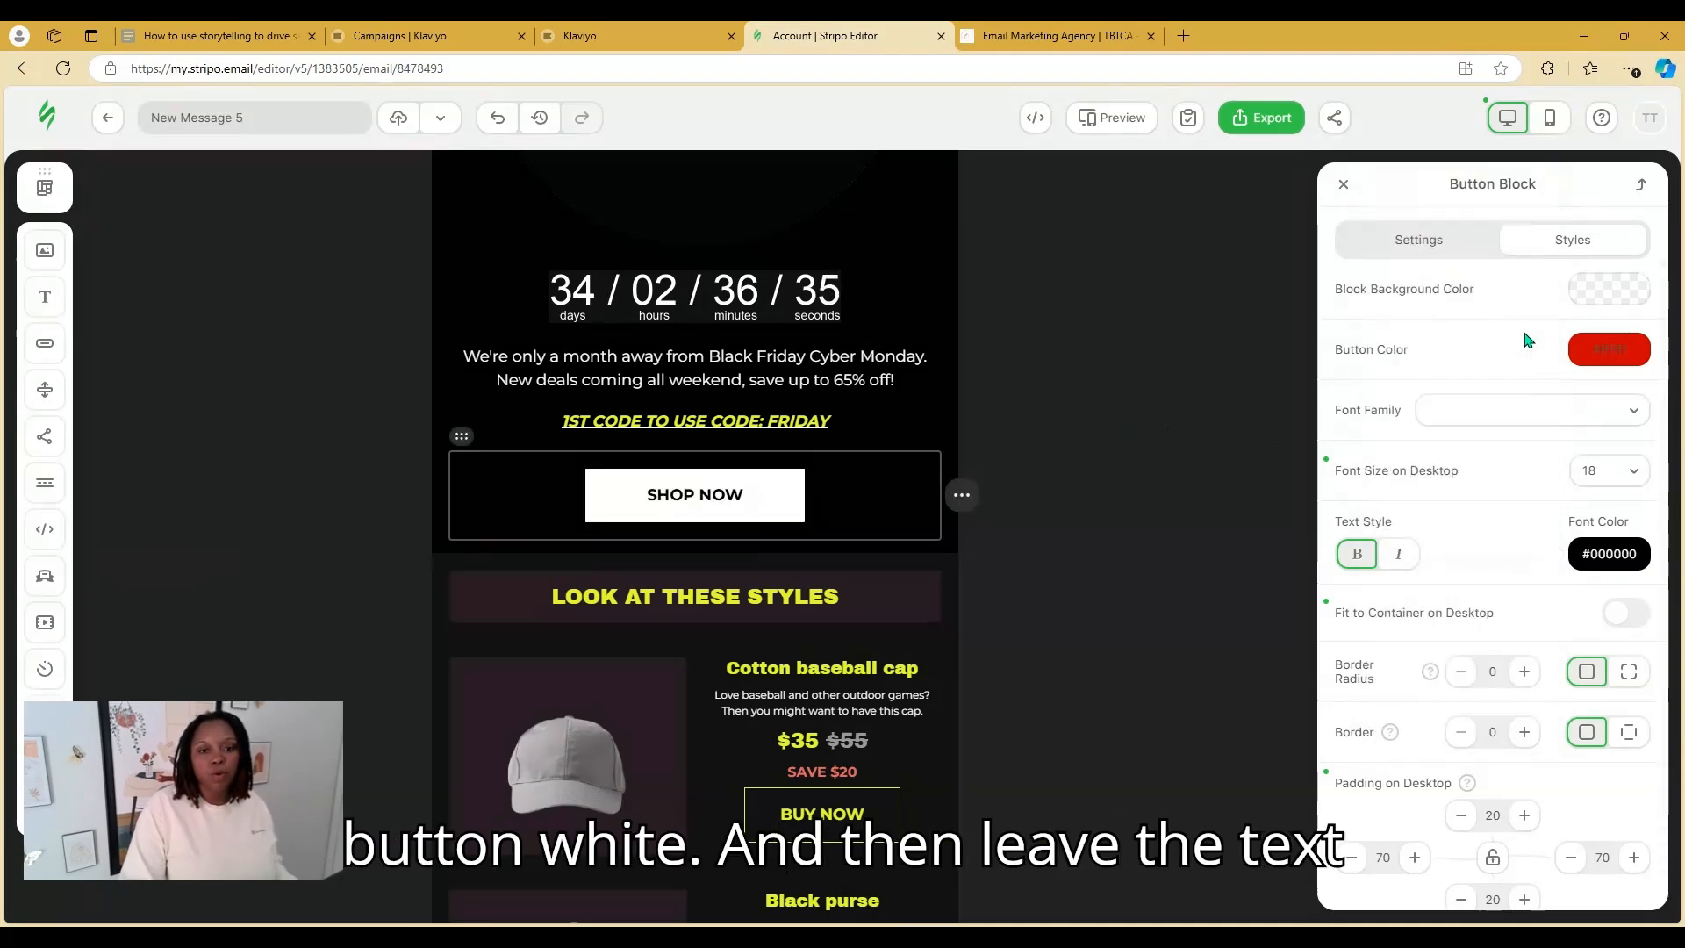
{"action": "left_click", "coordinate": [1123, 472]}
Set the font colour of the 1ST CODE TO USE CODE: FRIDAY line to red (#cc0000)
{"action": "scroll", "coordinate": [1161, 504], "scroll_direction": "up", "scroll_amount": 2}
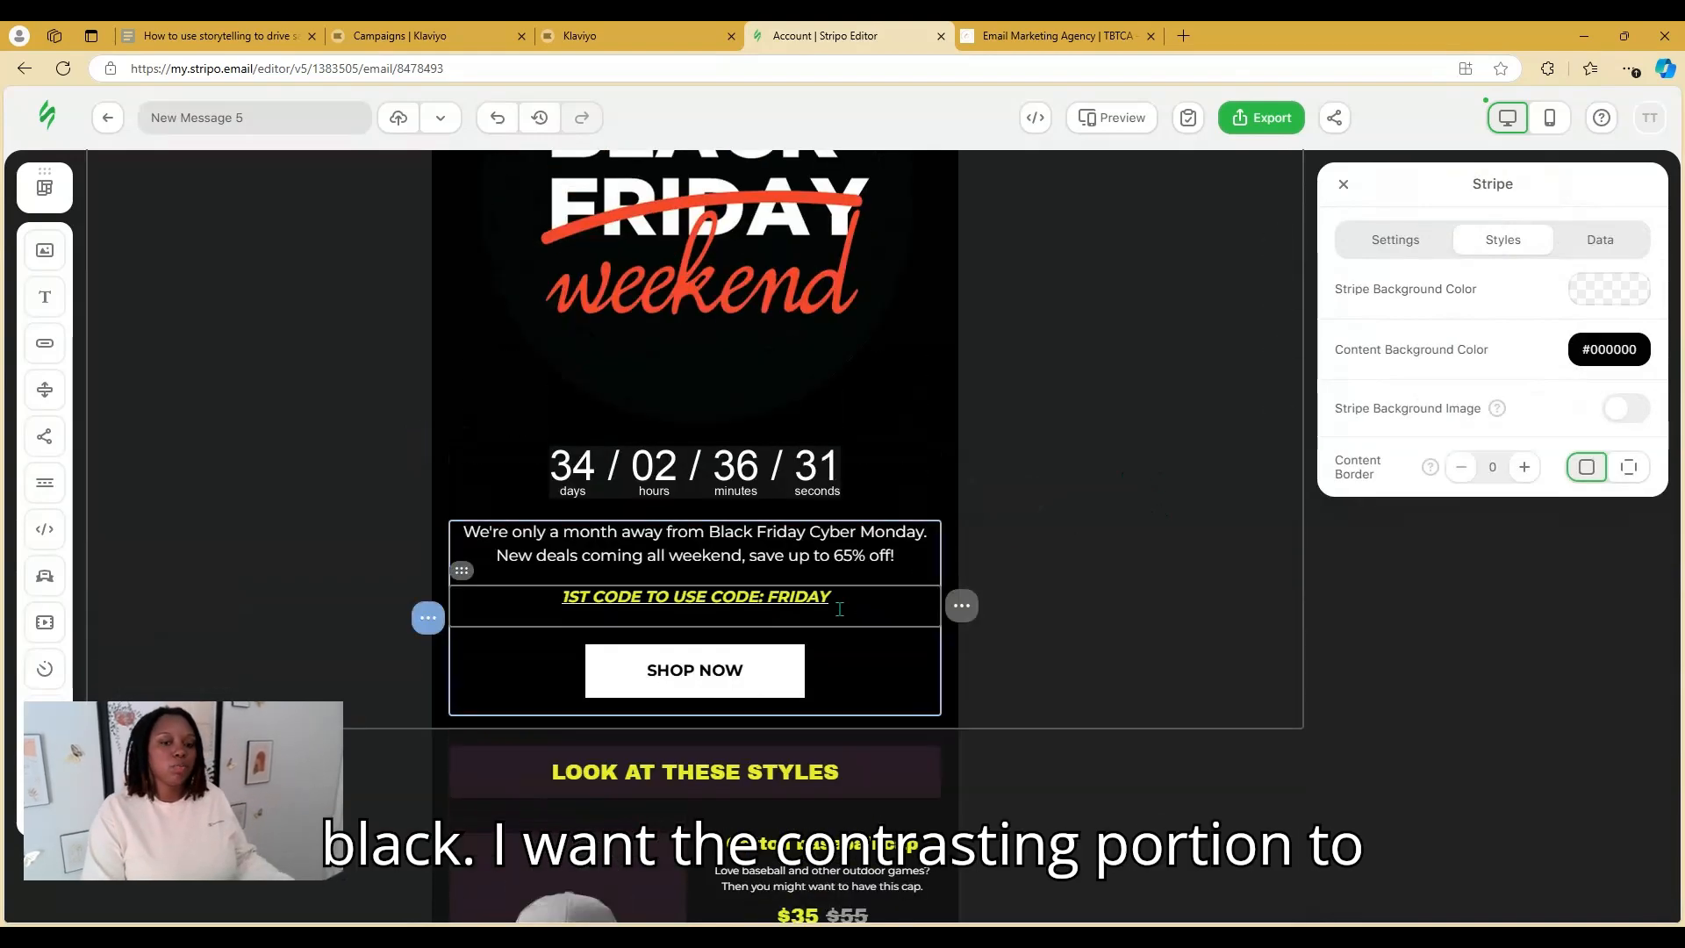
{"action": "left_click_drag", "start_coordinate": [834, 594], "coordinate": [551, 610]}
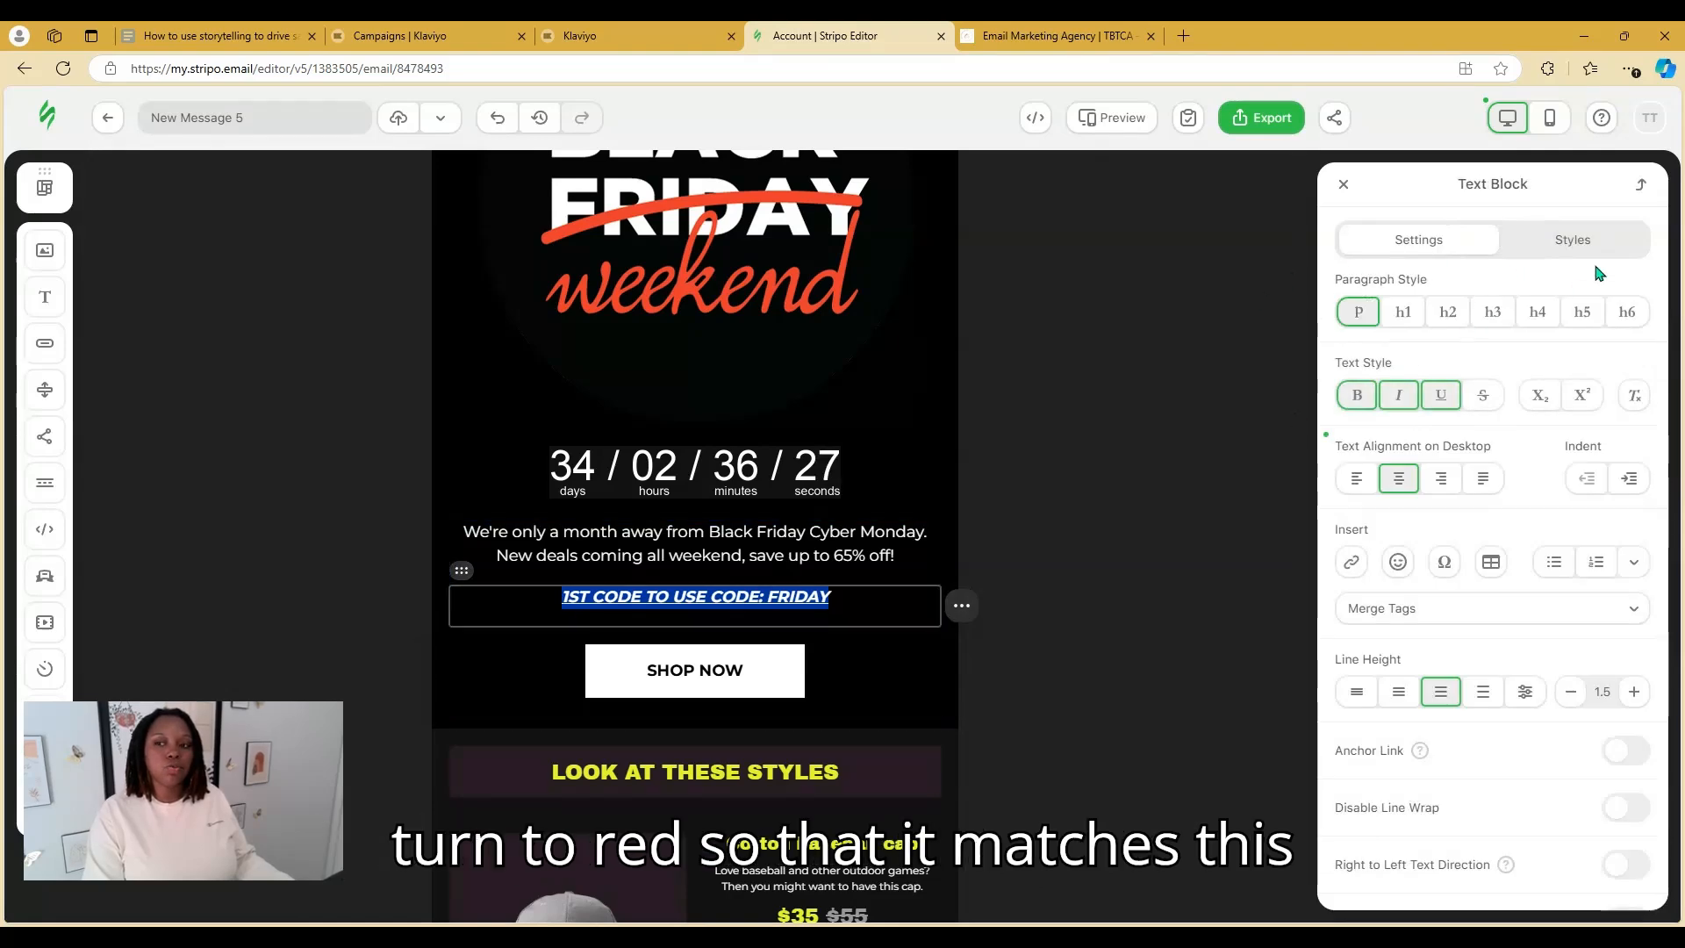
{"action": "left_click", "coordinate": [1595, 255]}
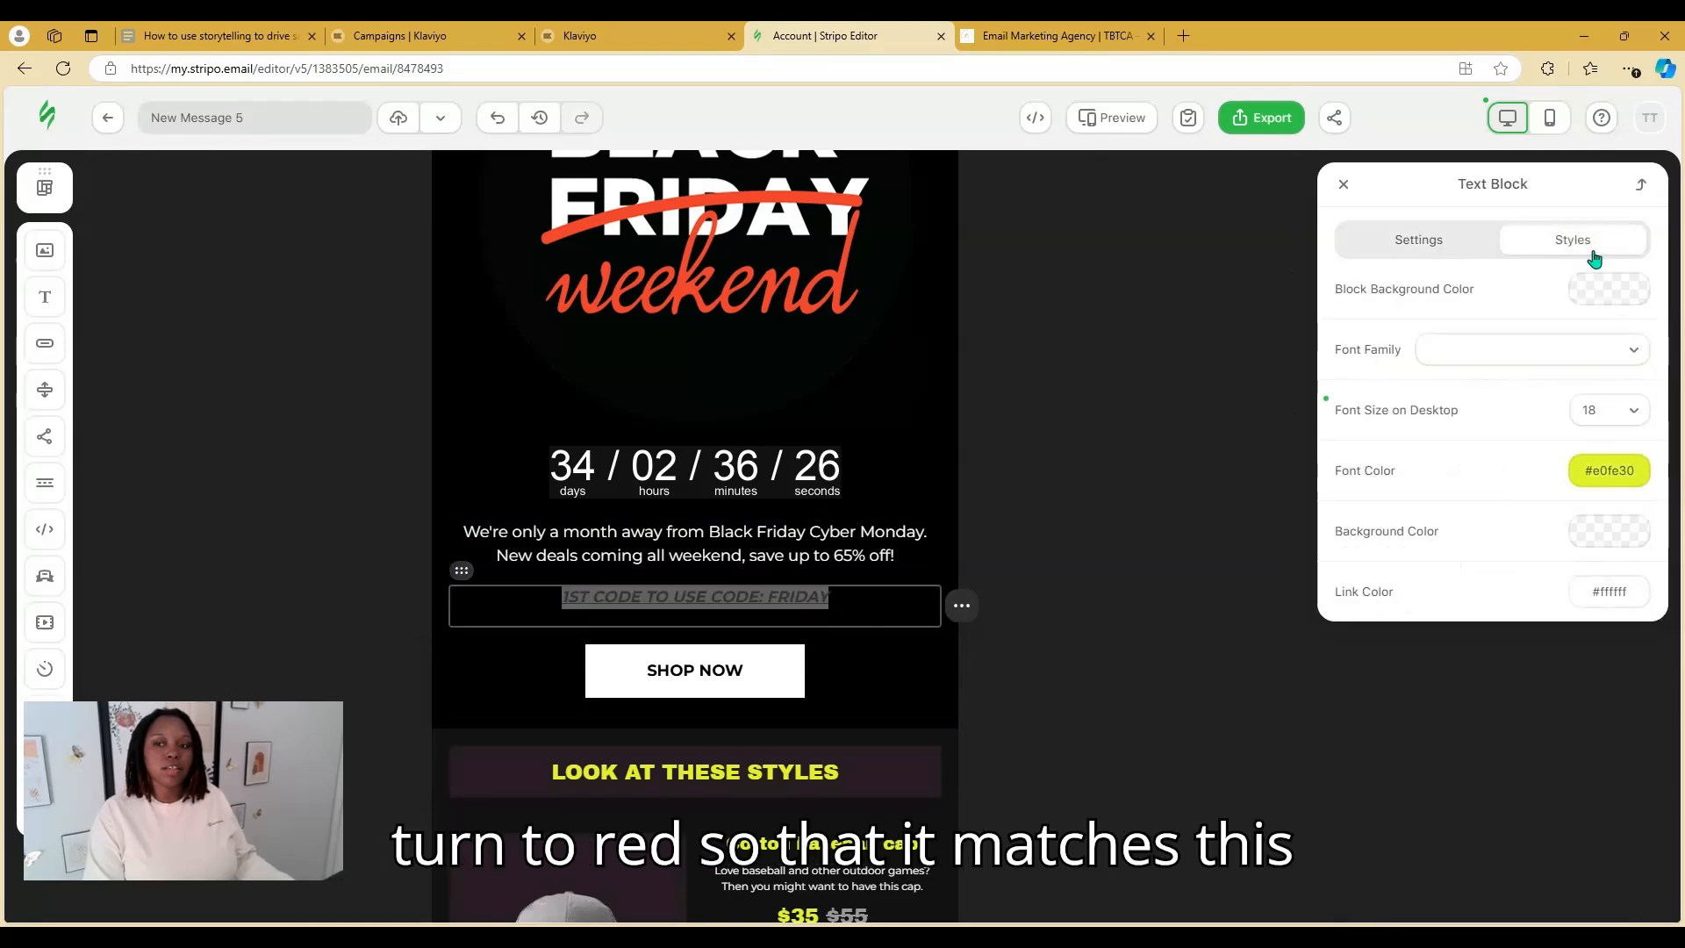
{"action": "left_click", "coordinate": [1609, 472]}
{"action": "left_click", "coordinate": [1391, 551]}
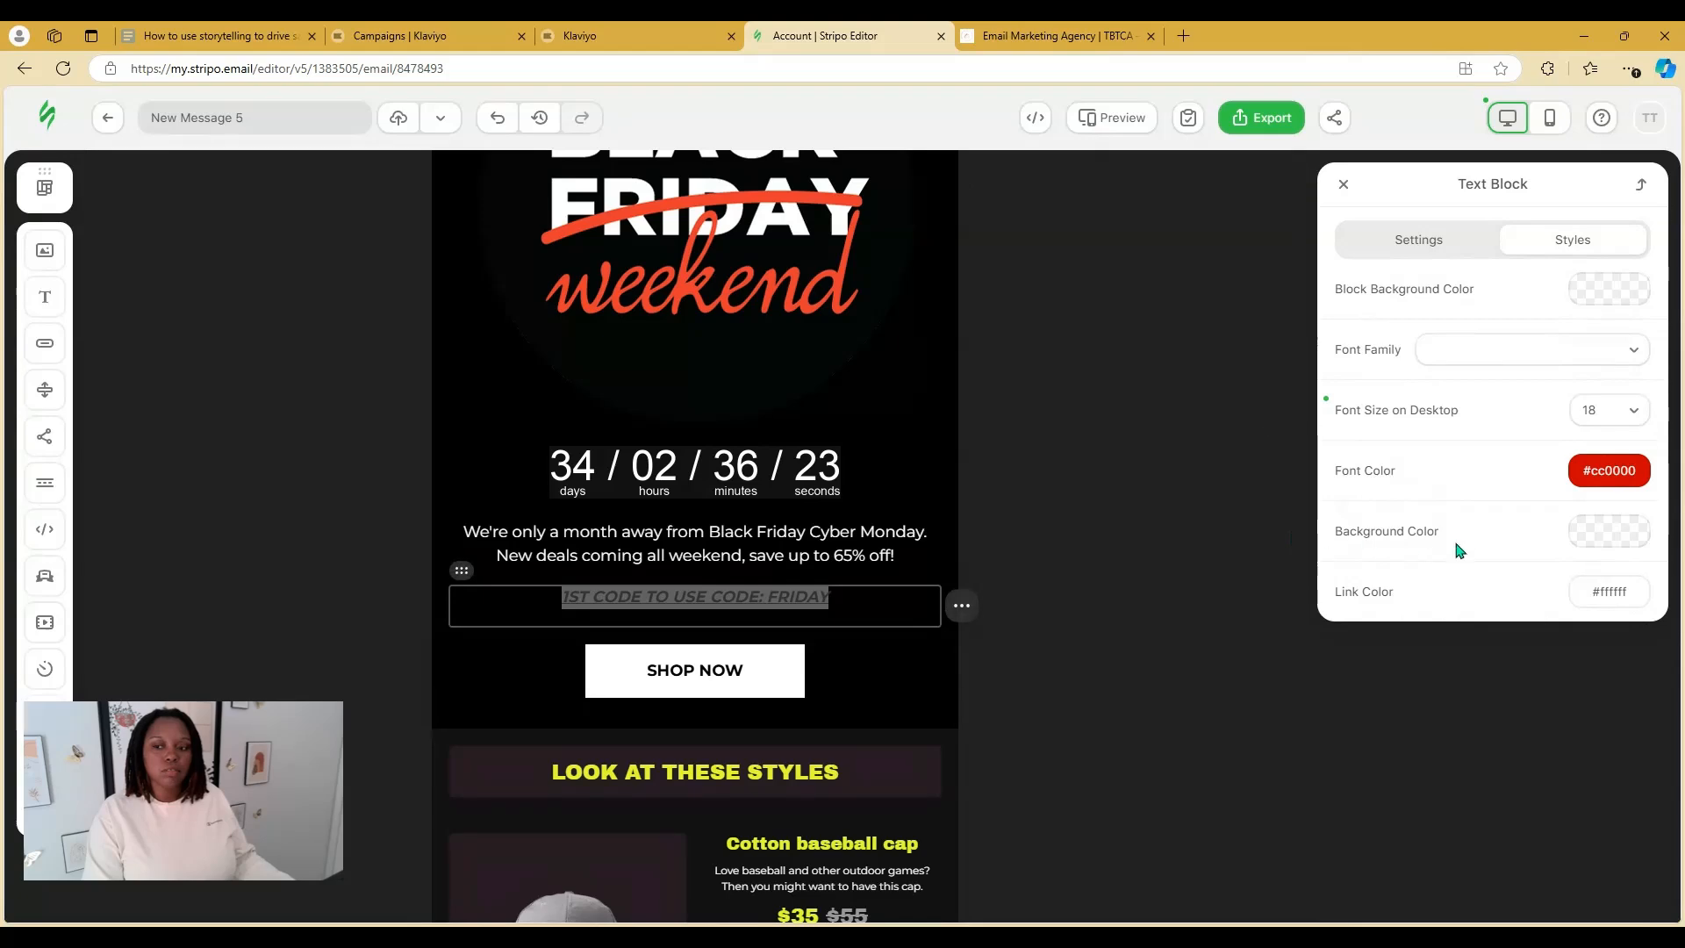
{"action": "left_click", "coordinate": [1116, 492]}
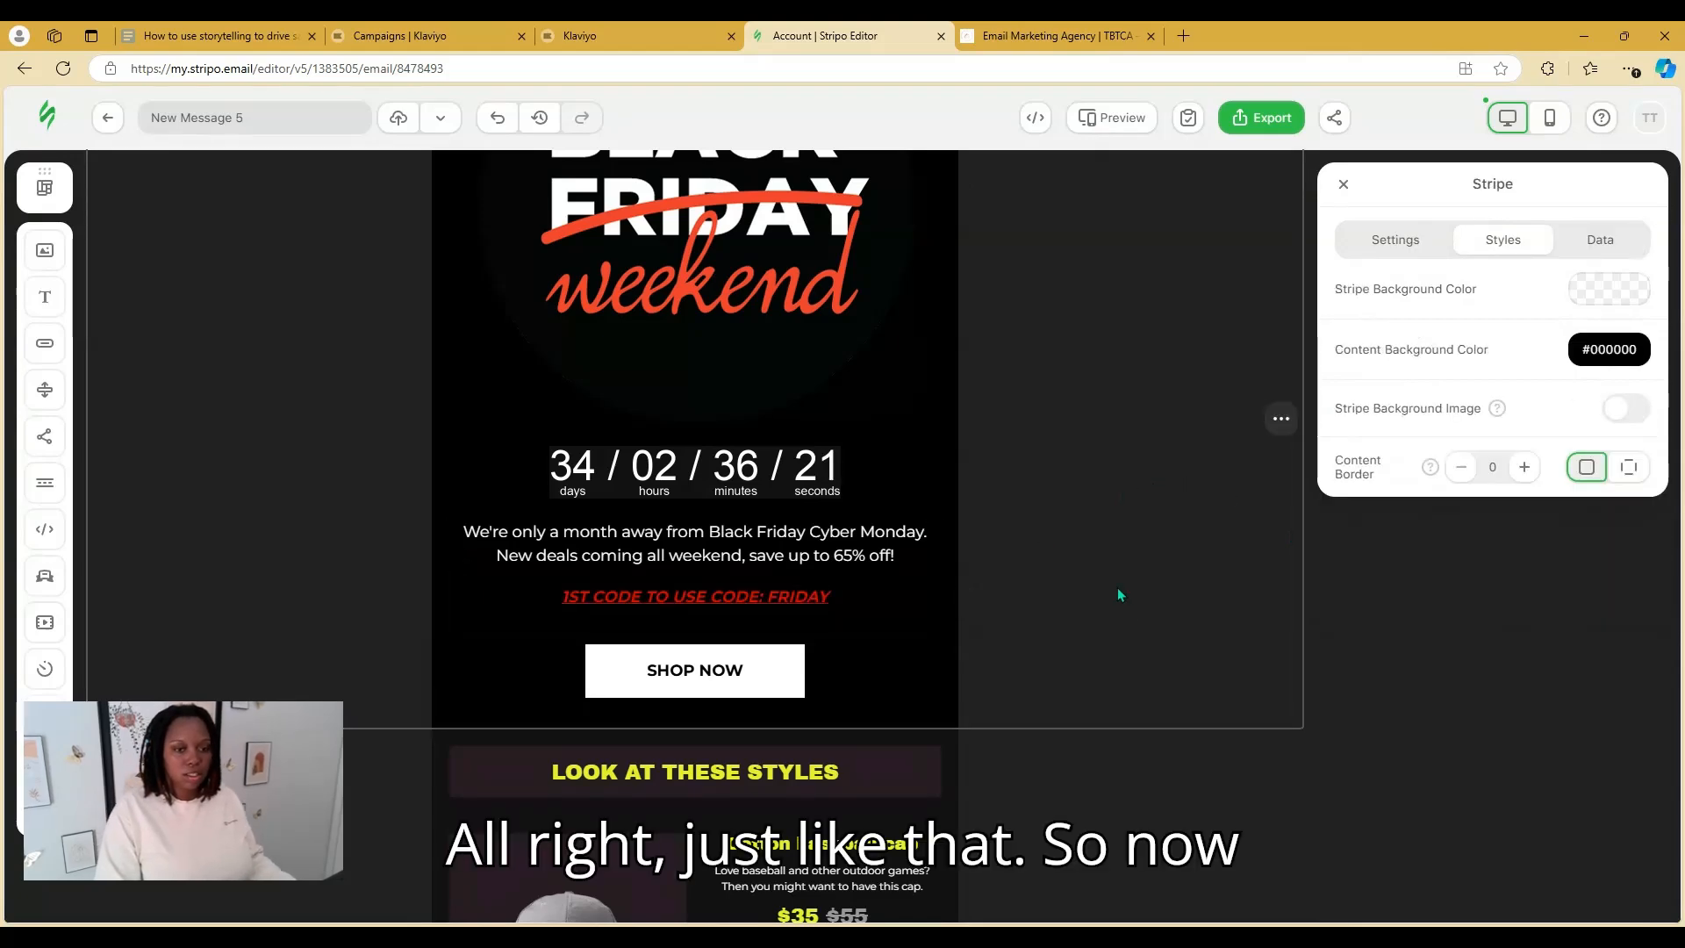
{"action": "scroll", "coordinate": [1117, 589], "scroll_direction": "up", "scroll_amount": 3}
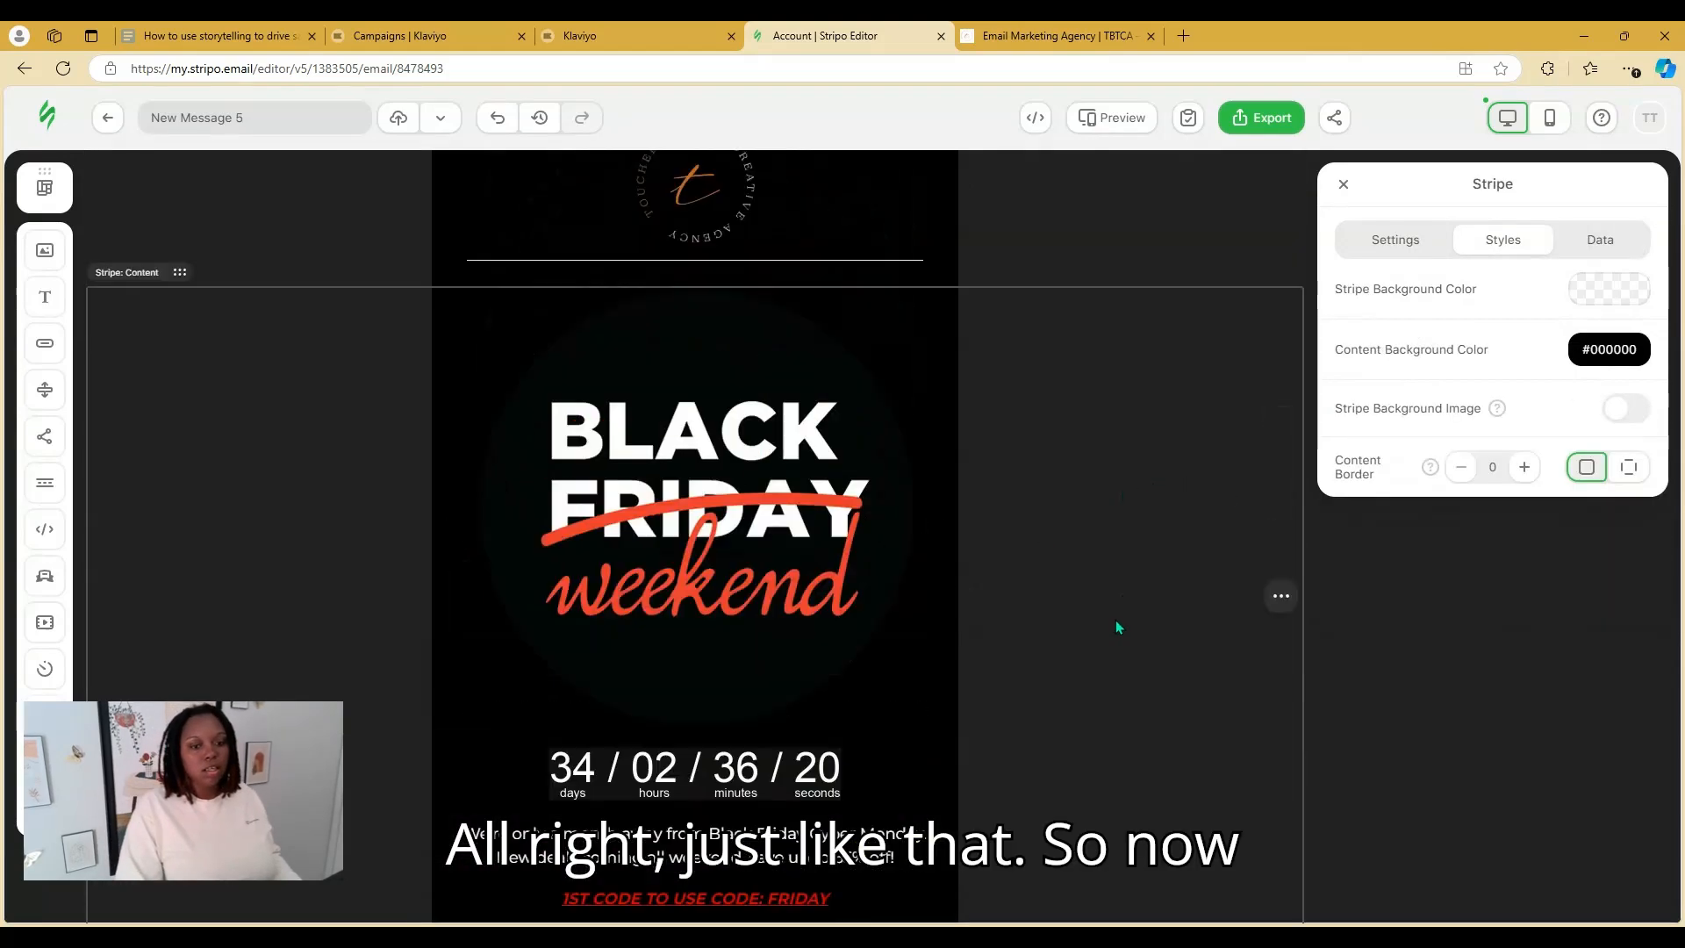
Set the countdown Timer Block's background colour to black (#000000)
{"action": "left_click", "coordinate": [829, 737]}
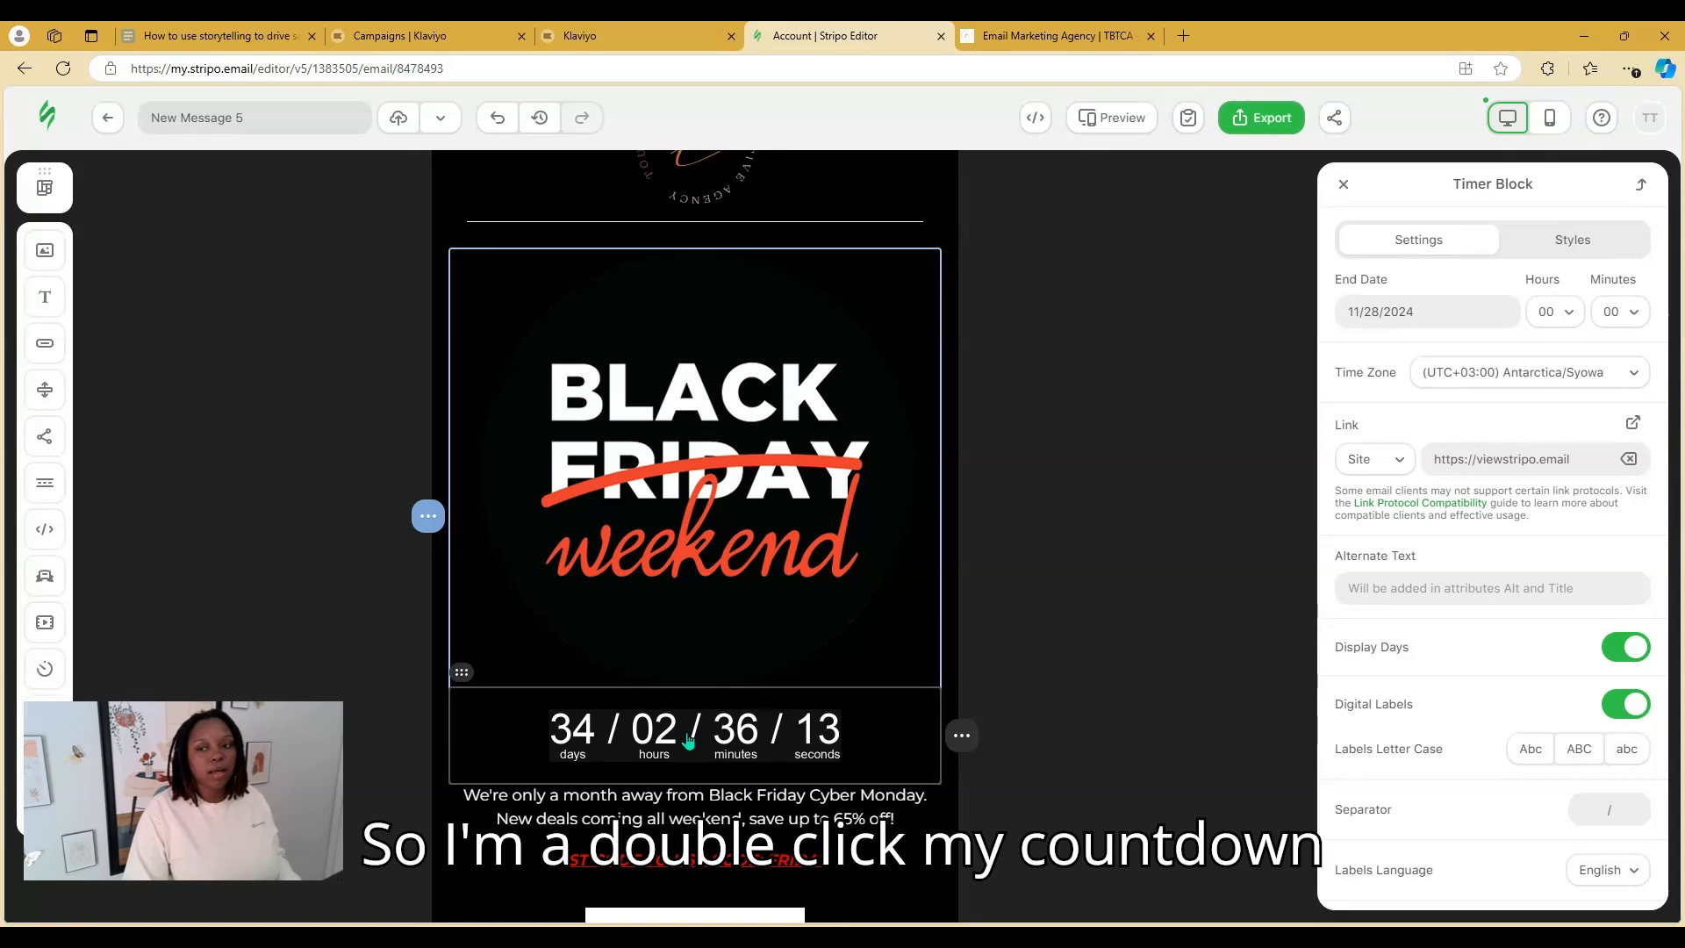
{"action": "left_click", "coordinate": [1567, 240]}
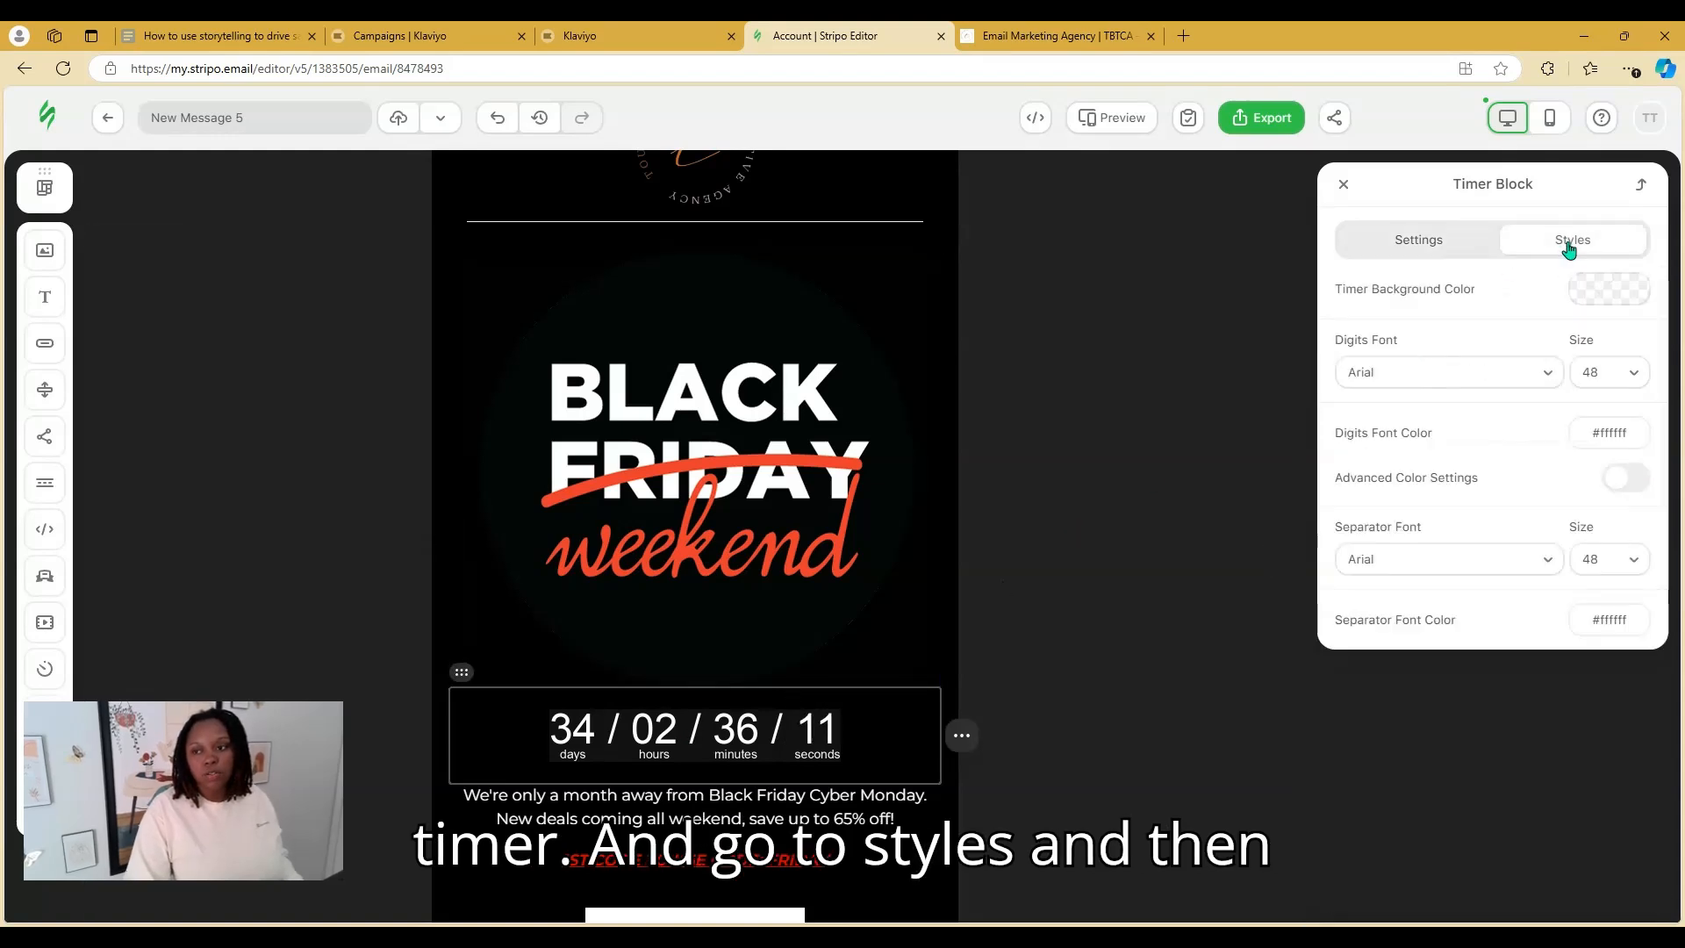
{"action": "left_click", "coordinate": [1611, 289]}
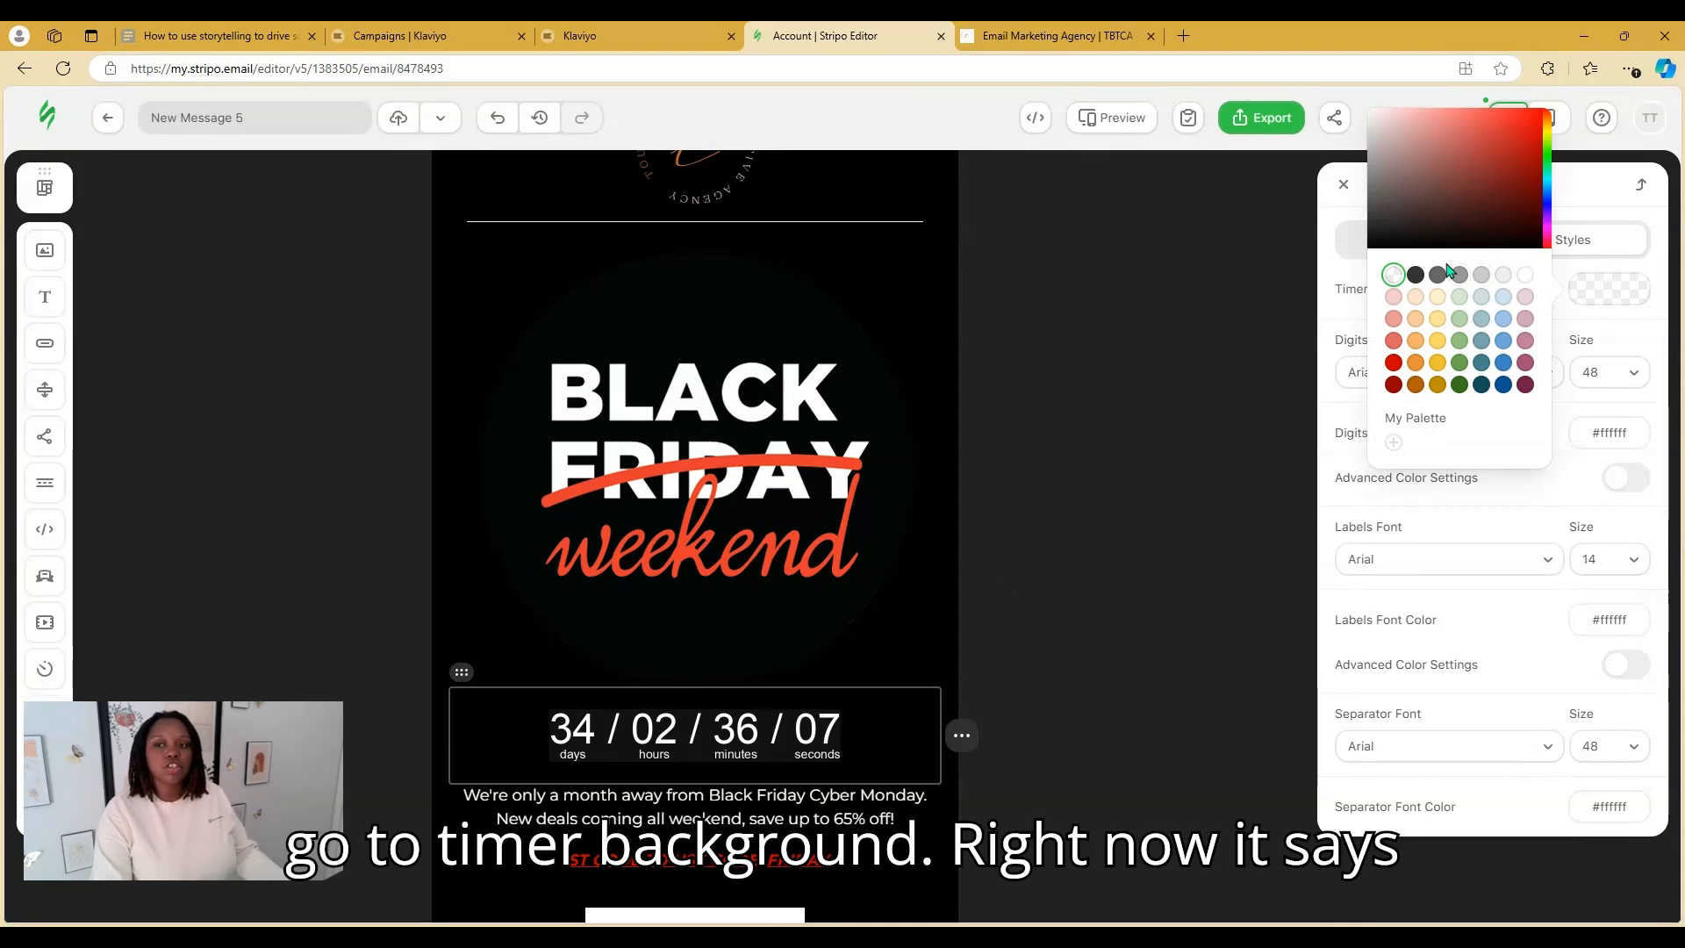
{"action": "left_click", "coordinate": [1405, 248]}
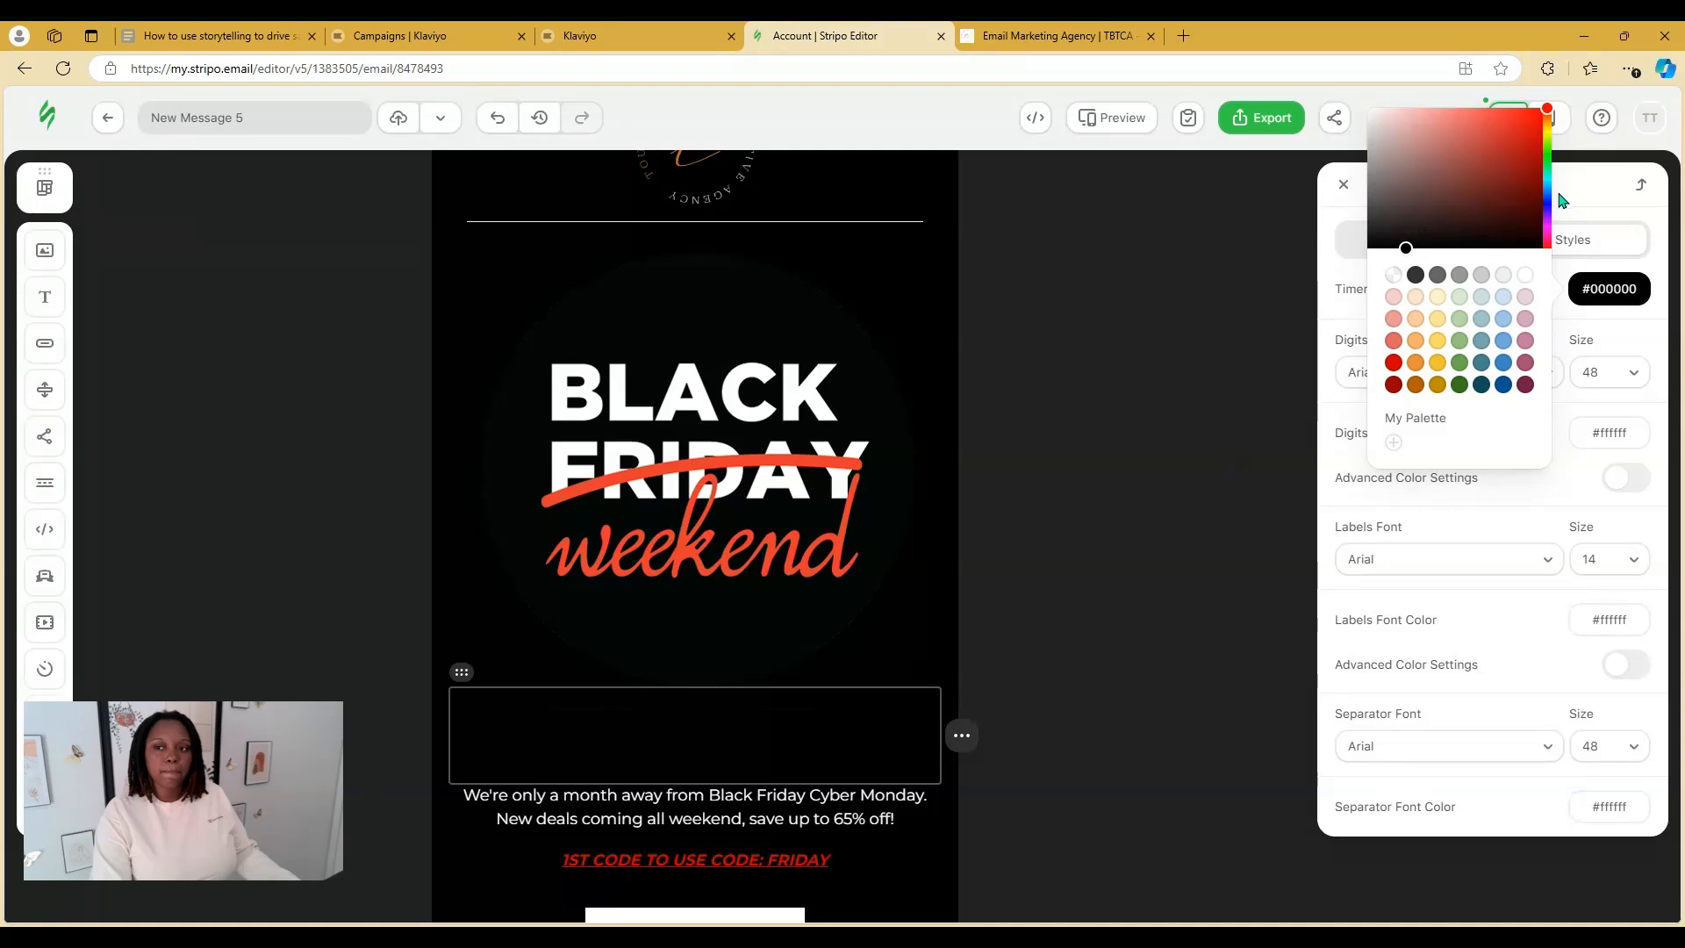
{"action": "left_click", "coordinate": [1584, 186]}
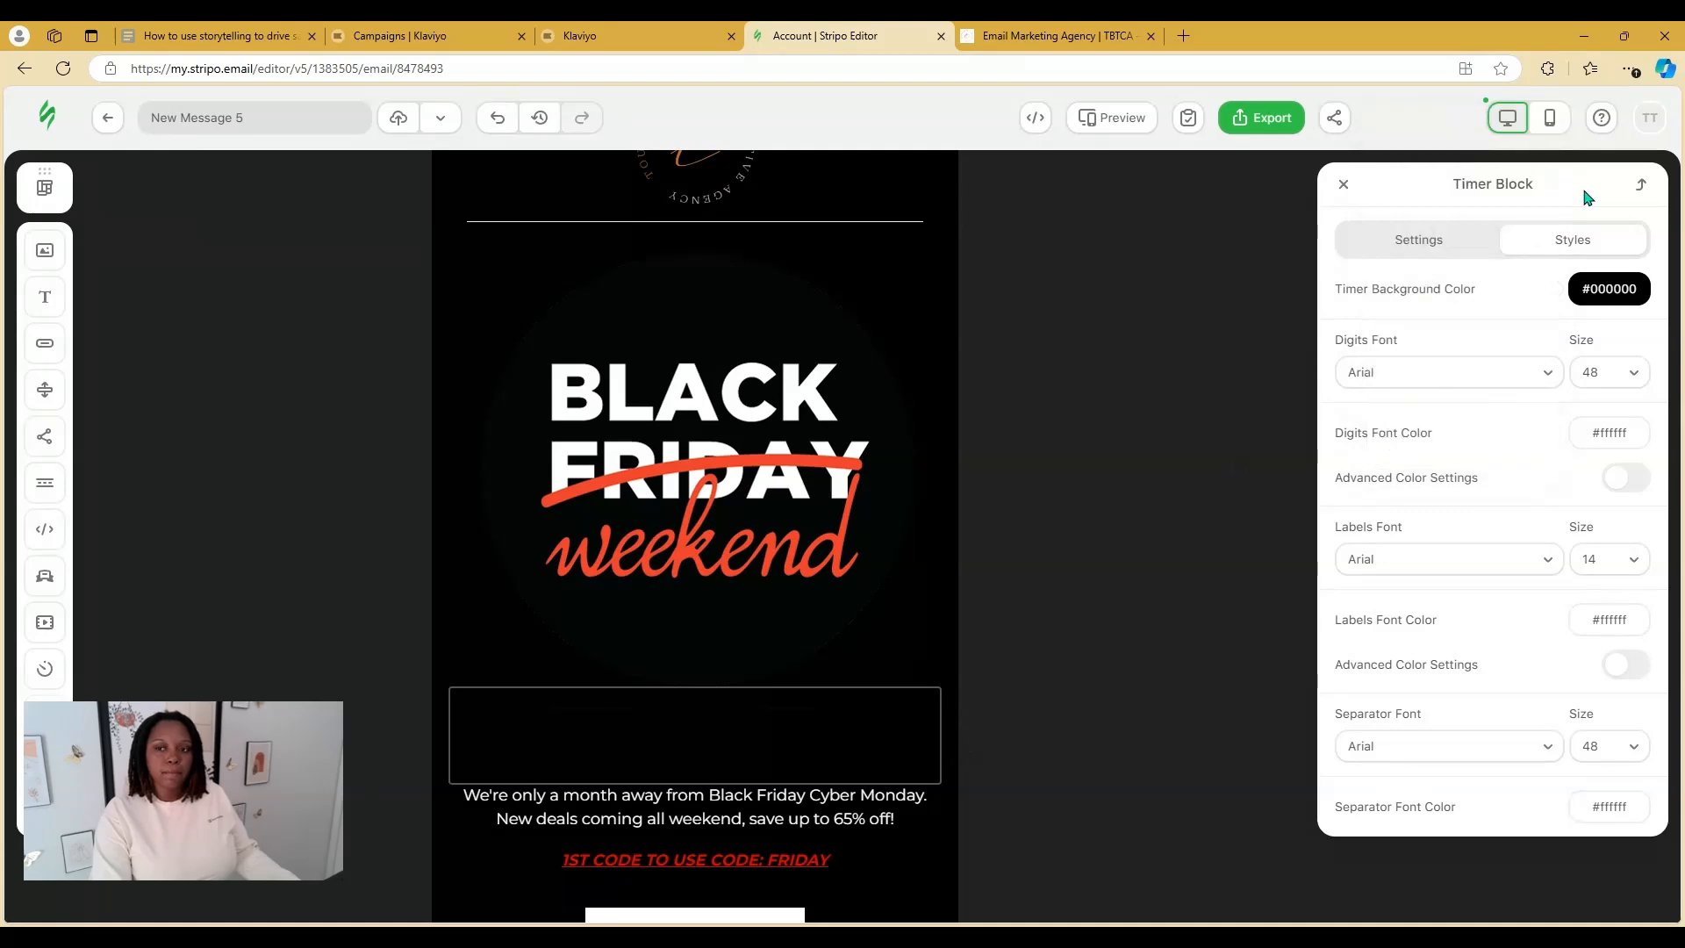
{"action": "left_click", "coordinate": [1344, 184]}
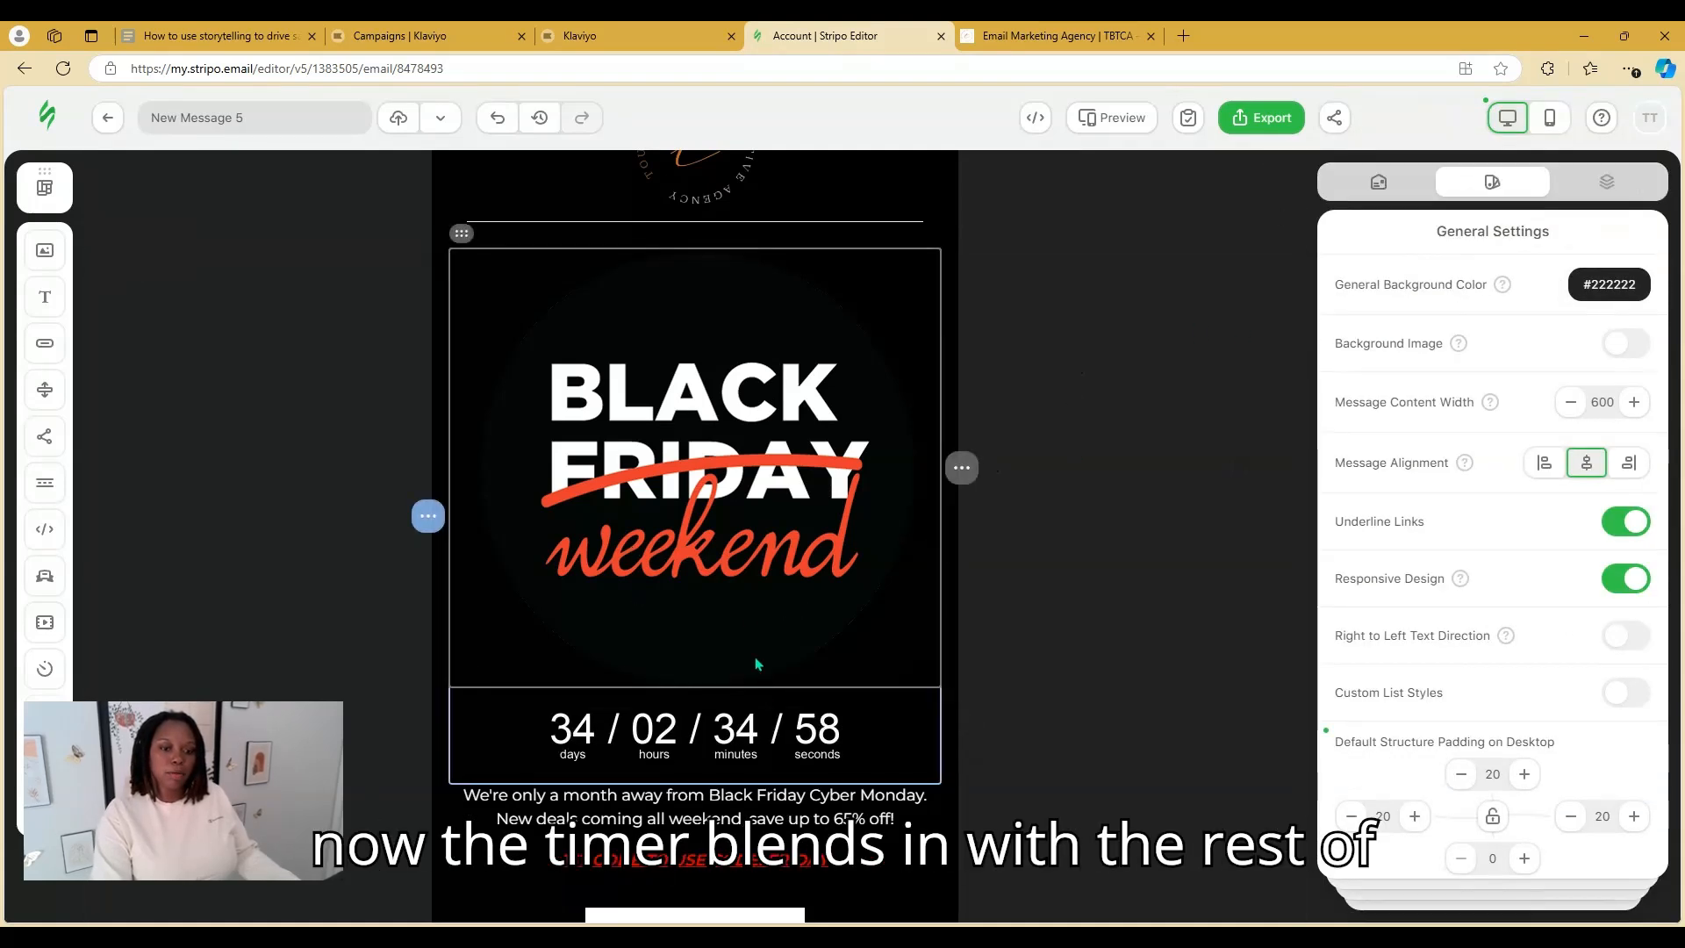
Replace the LOOK AT THESE STYLES heading text with "Don't wait to shop - Save TODAY!"
{"action": "scroll", "coordinate": [965, 325], "scroll_direction": "up", "scroll_amount": 1}
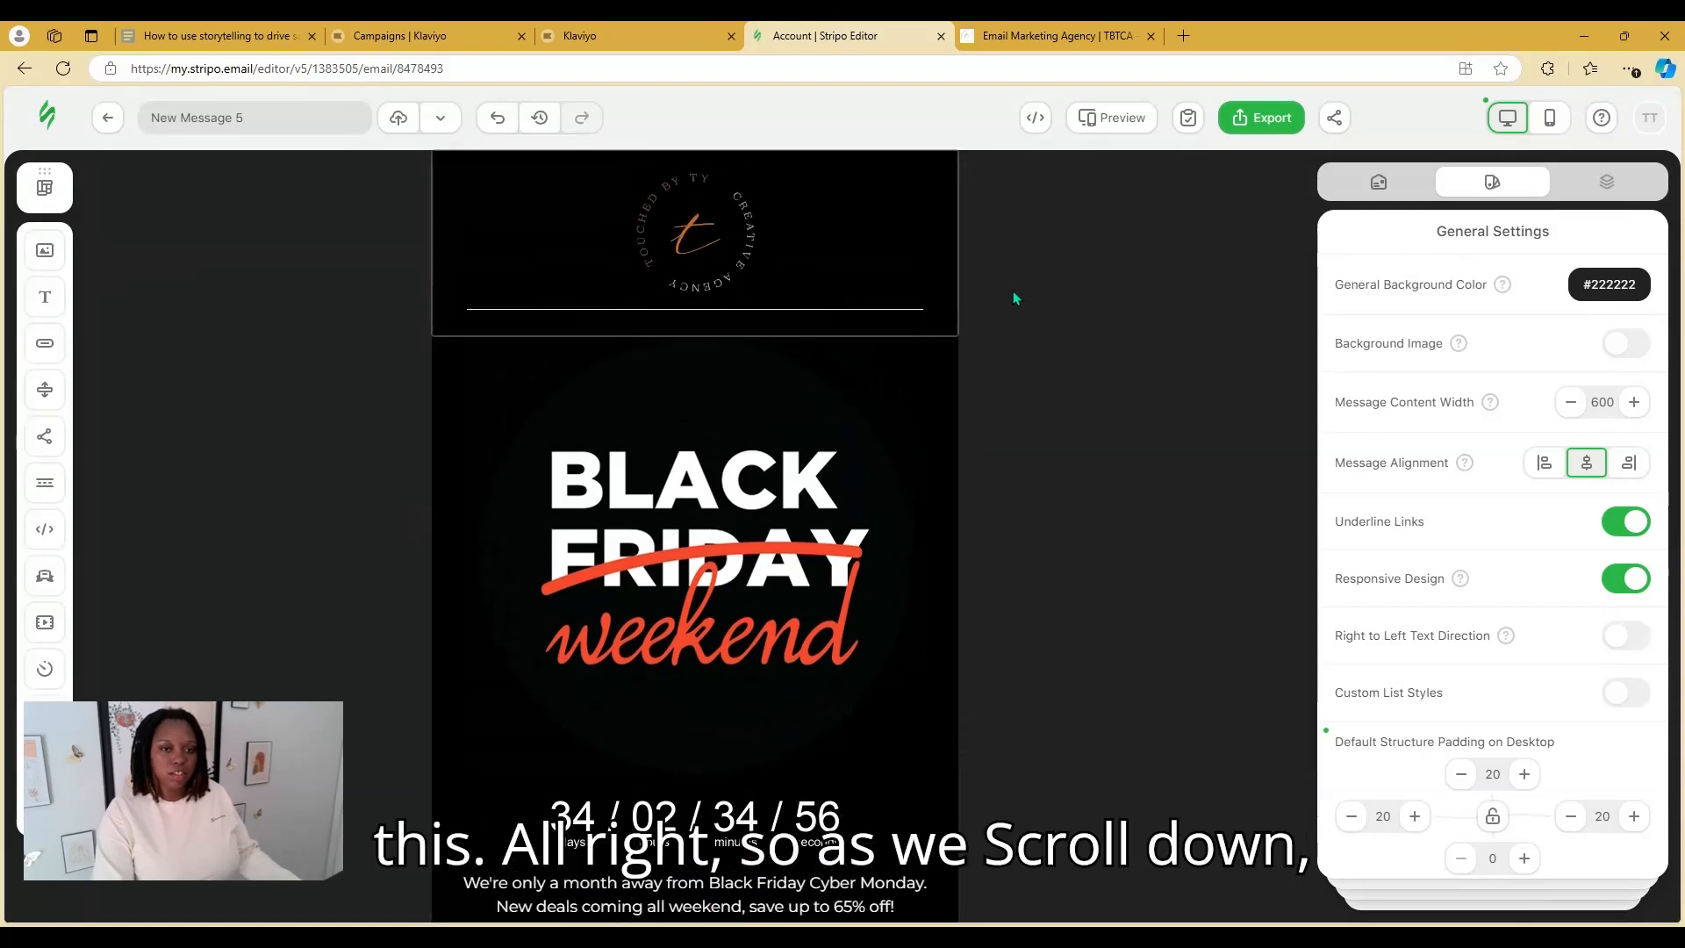
{"action": "scroll", "coordinate": [1140, 441], "scroll_direction": "down", "scroll_amount": 4}
{"action": "scroll", "coordinate": [1147, 440], "scroll_direction": "down", "scroll_amount": 5}
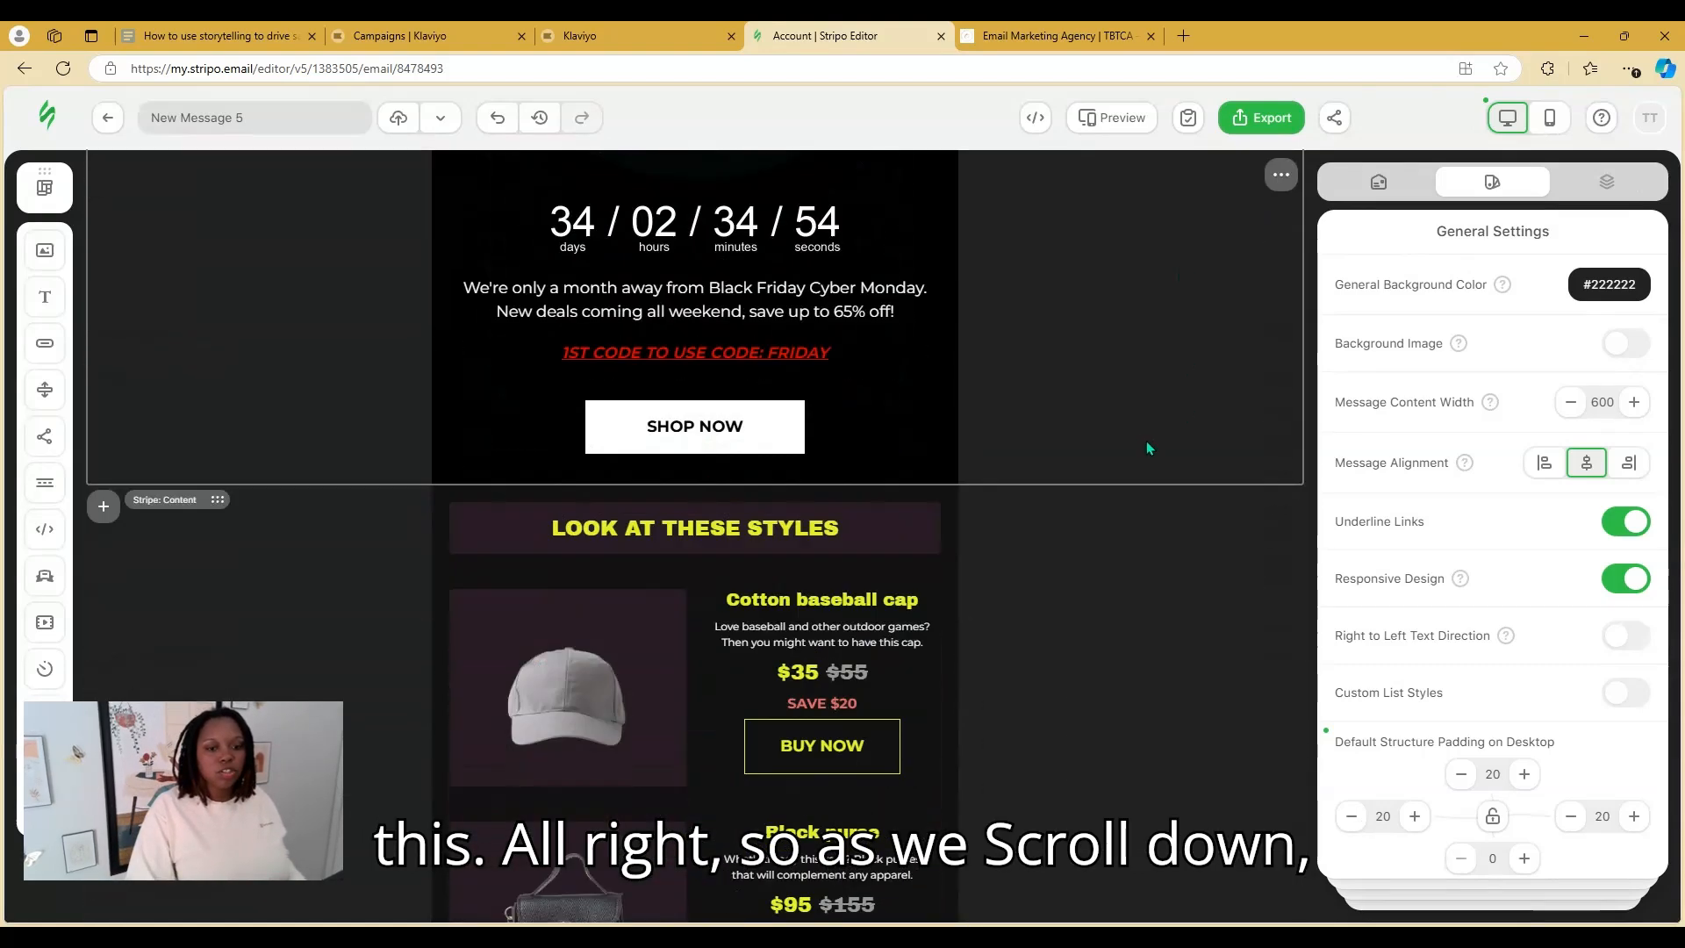
{"action": "left_click", "coordinate": [856, 383]}
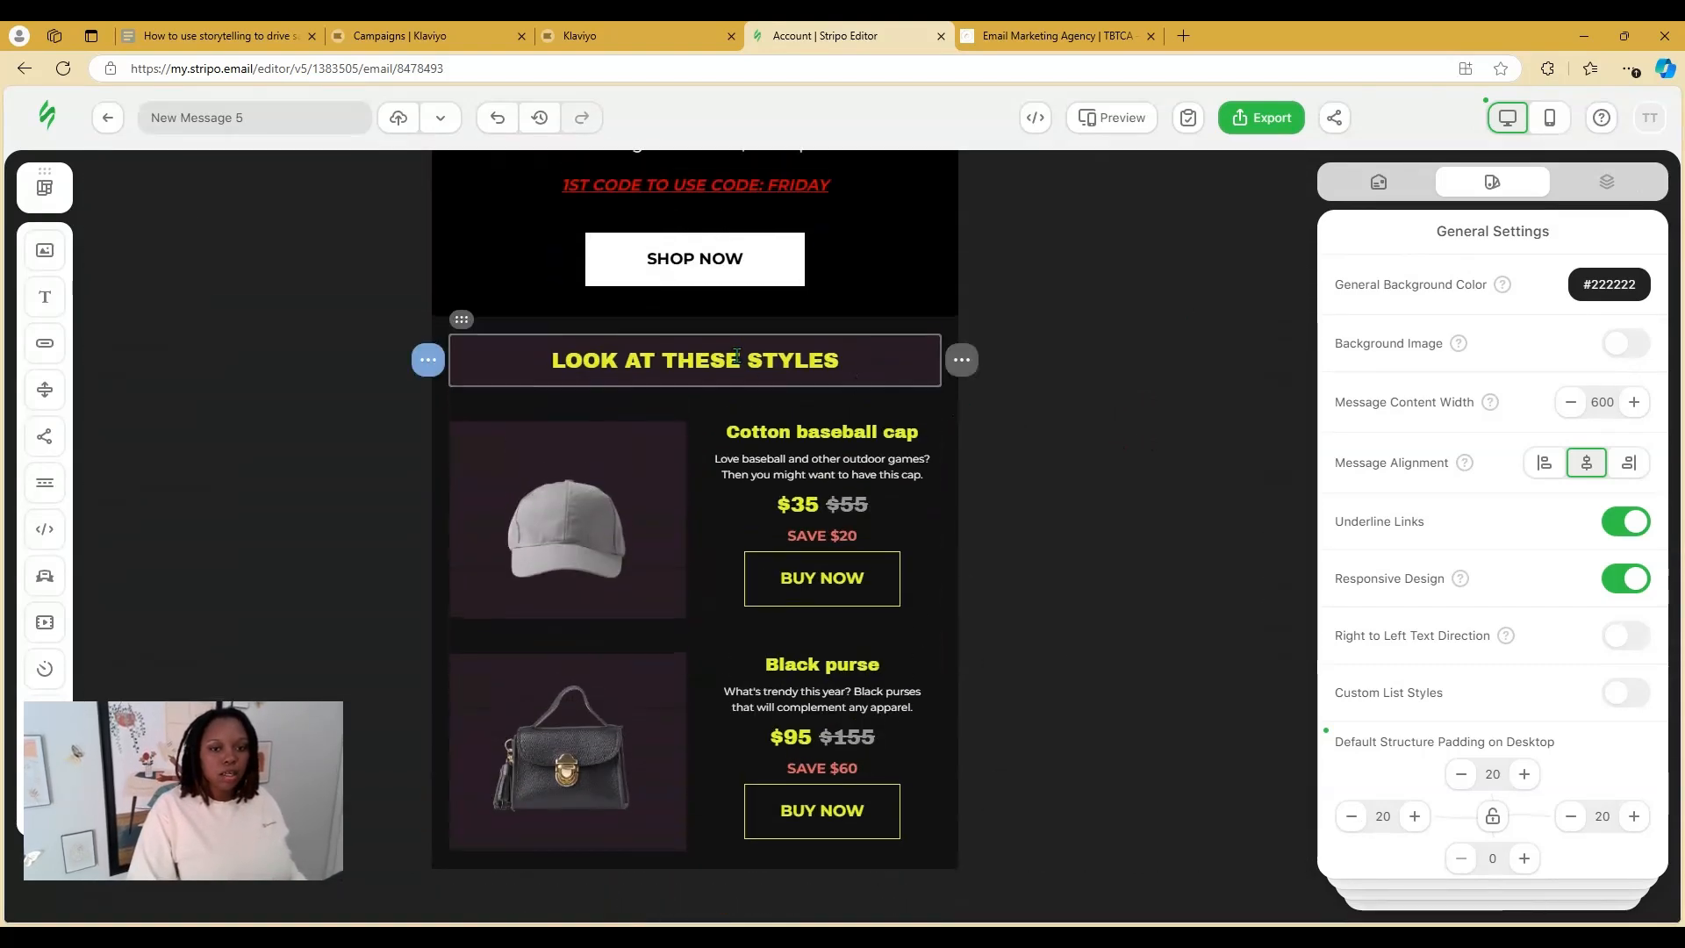
{"action": "left_click_drag", "start_coordinate": [846, 362], "coordinate": [558, 340]}
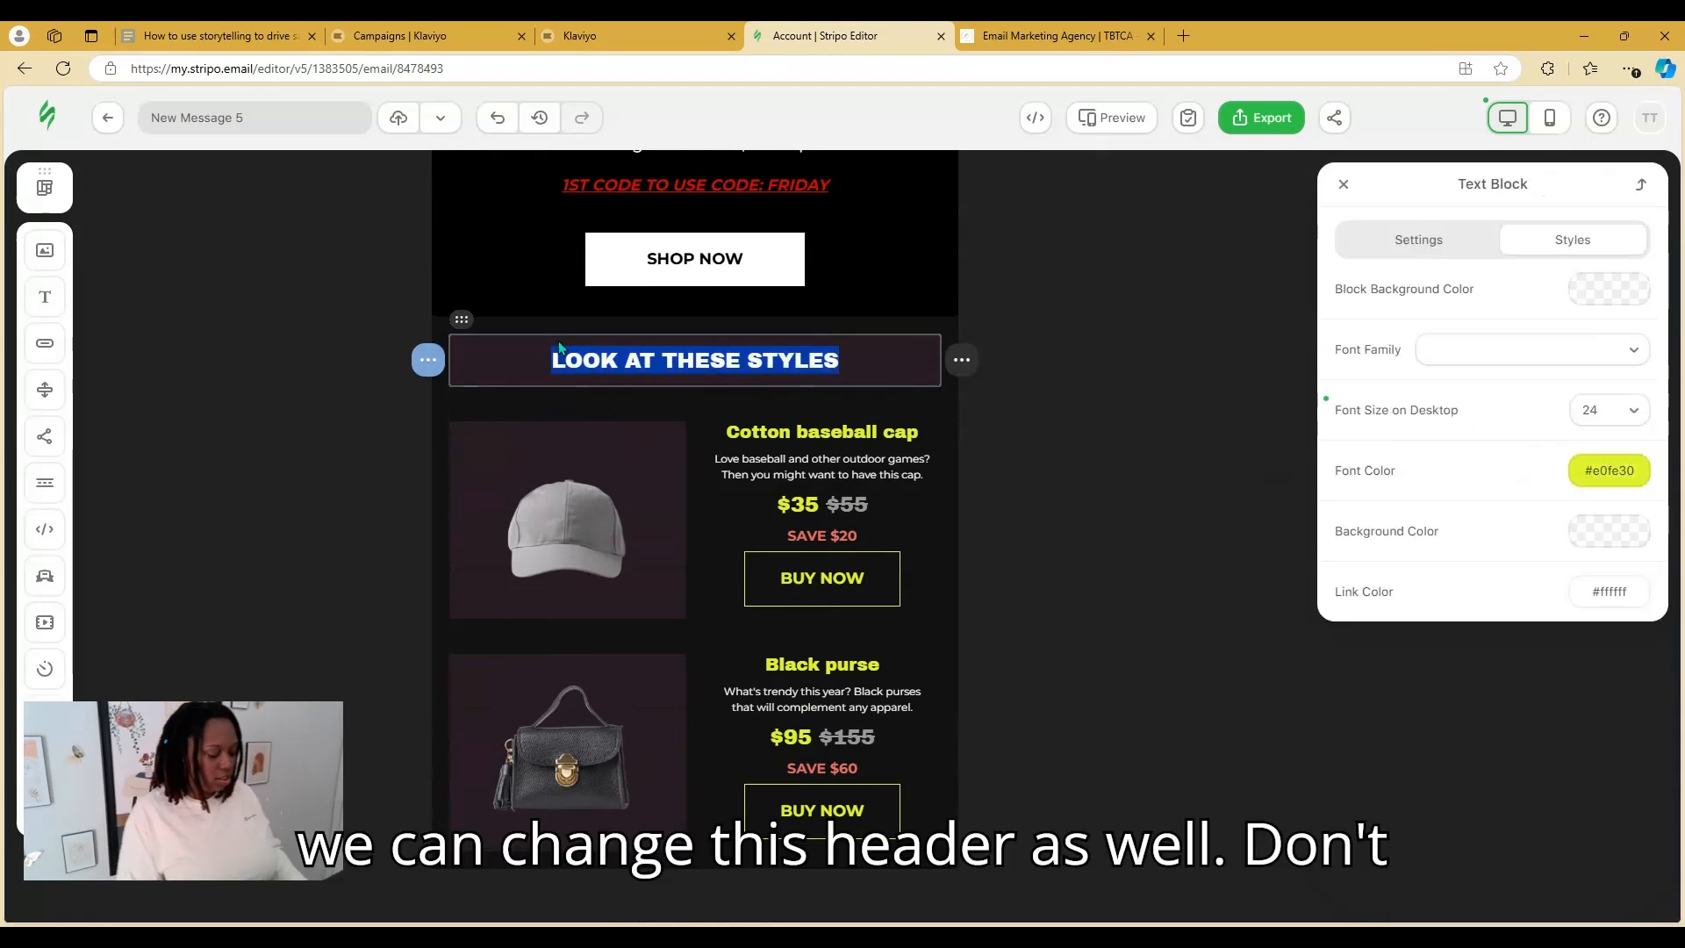
{"action": "type", "text": "Donb"}
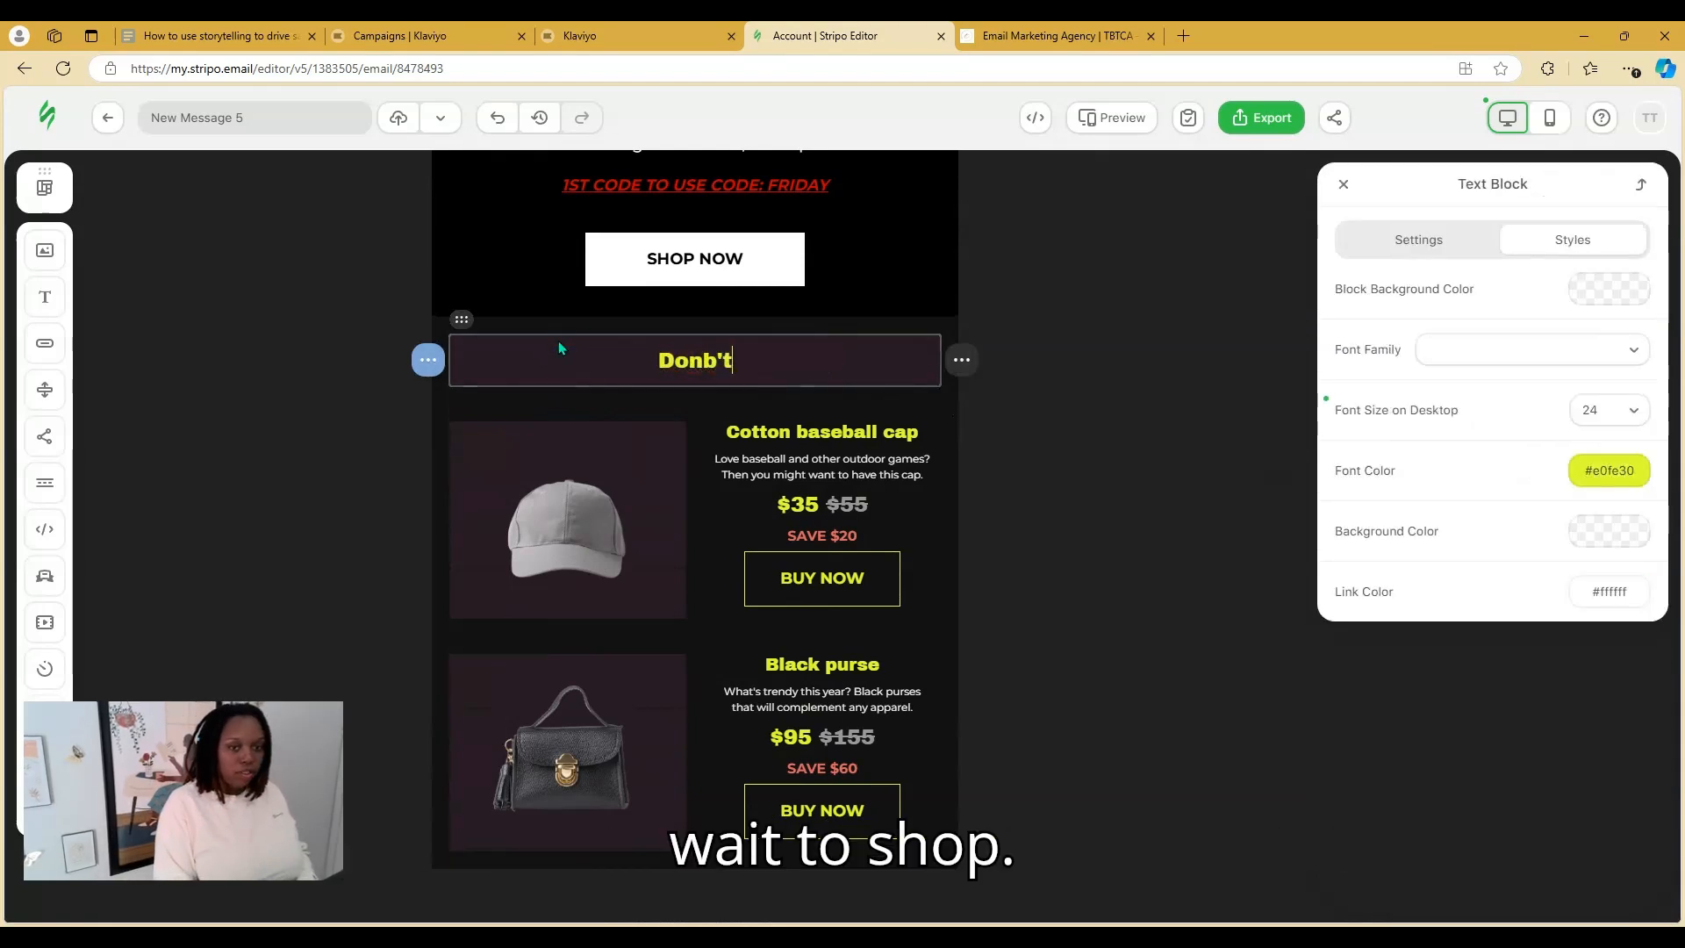
{"action": "key", "text": "BackSpace"}
{"action": "type", "text": "'t wa"}
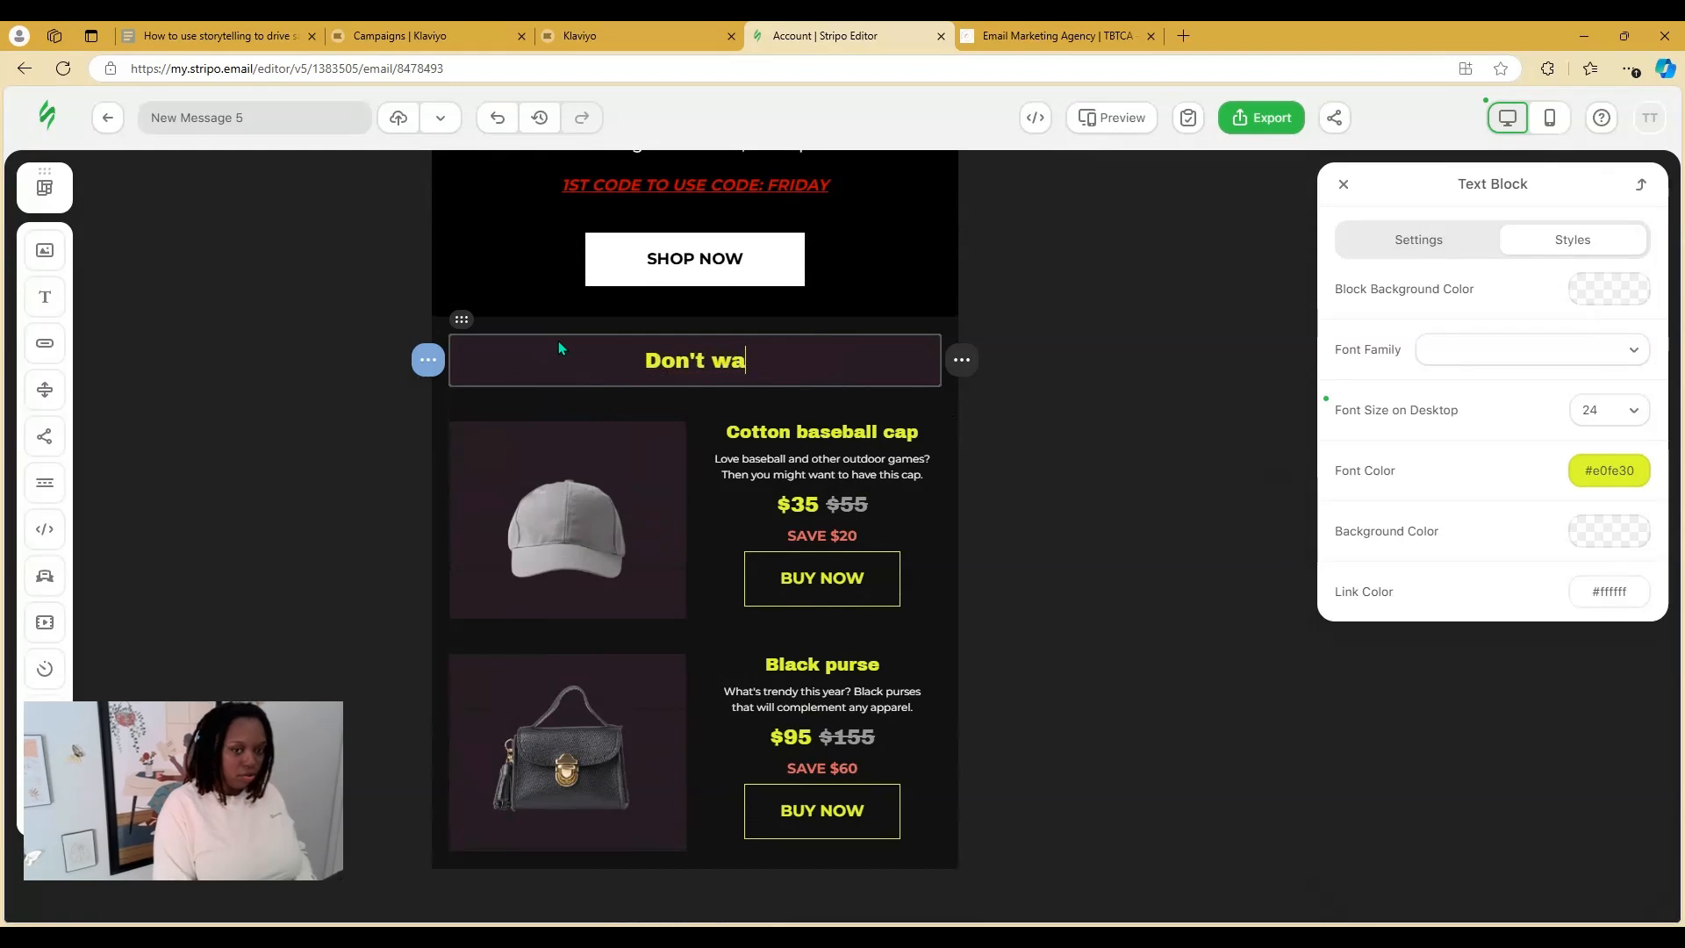
{"action": "type", "text": "it to shi"}
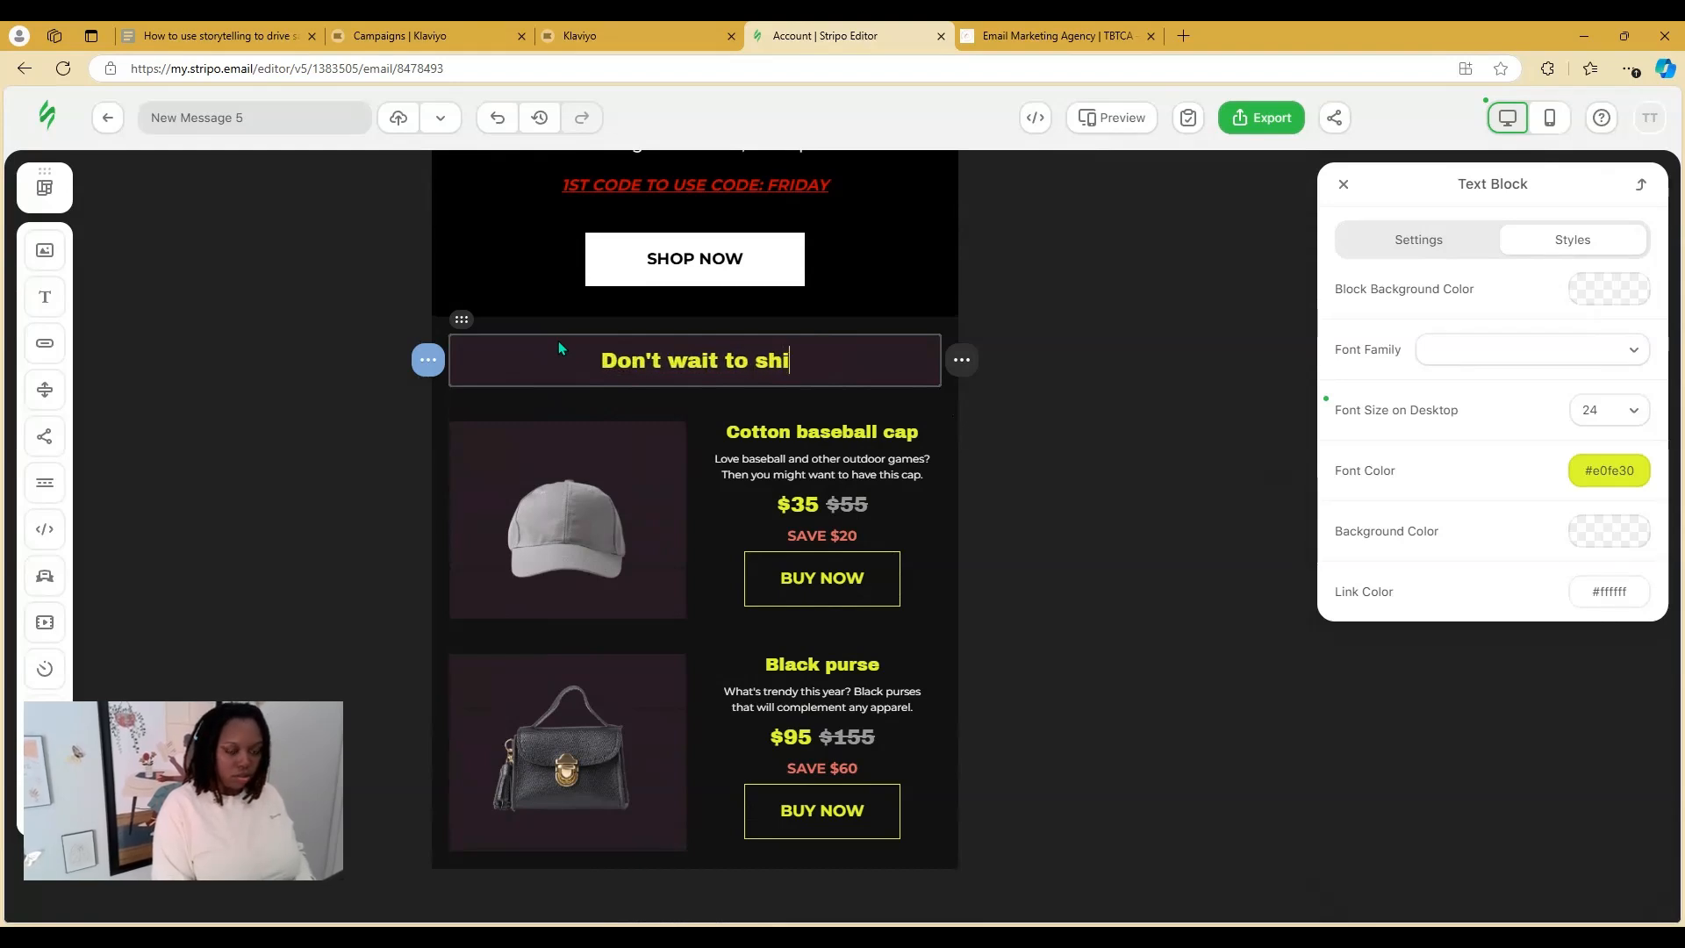
{"action": "key", "text": "BackSpace"}
{"action": "type", "text": "op "}
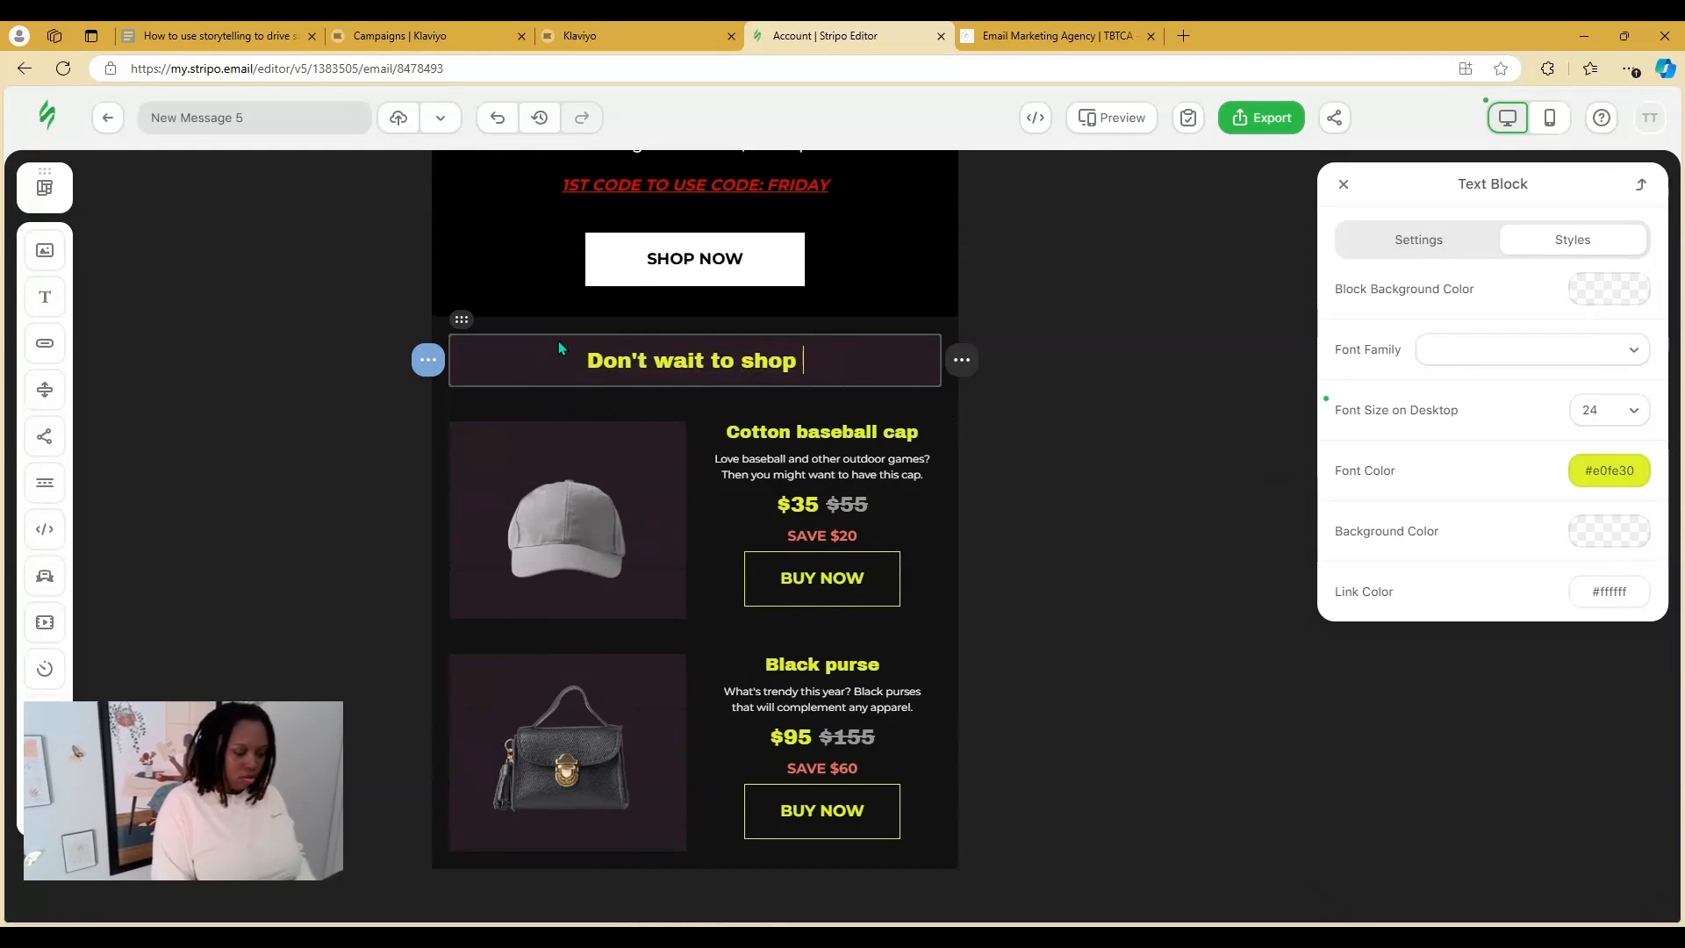
{"action": "type", "text": "- Save T"}
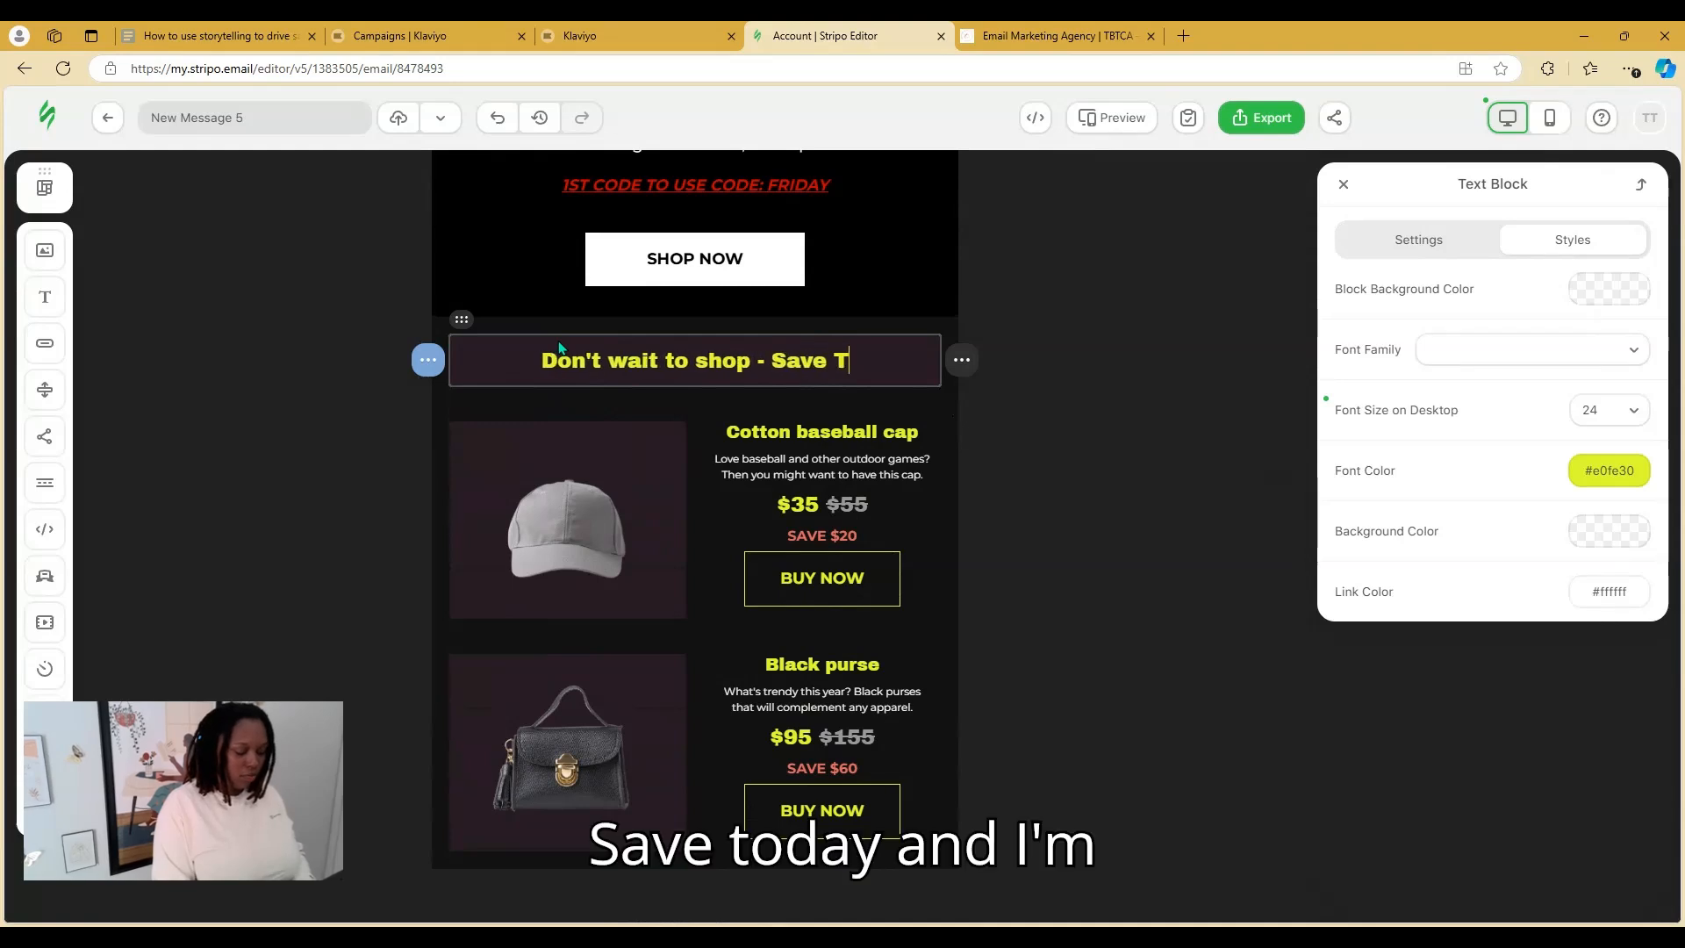
{"action": "type", "text": "ODAY!"}
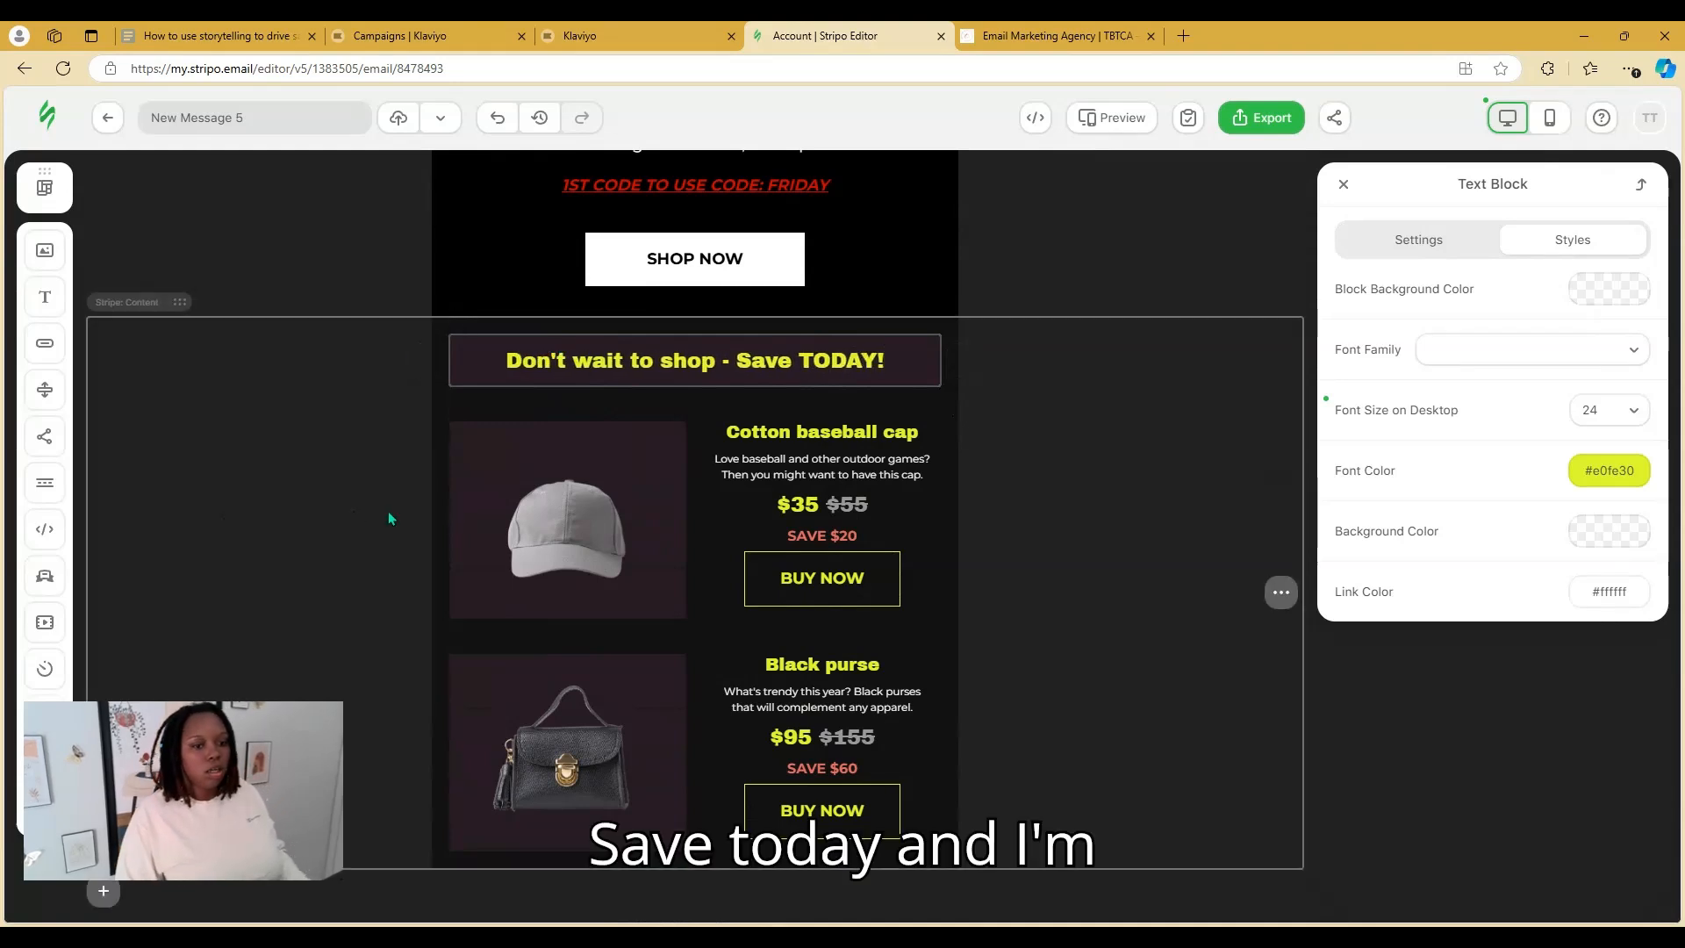
Replace the first product card's cap photo with the uploaded 1.png T-shirt image
{"action": "left_click", "coordinate": [565, 488]}
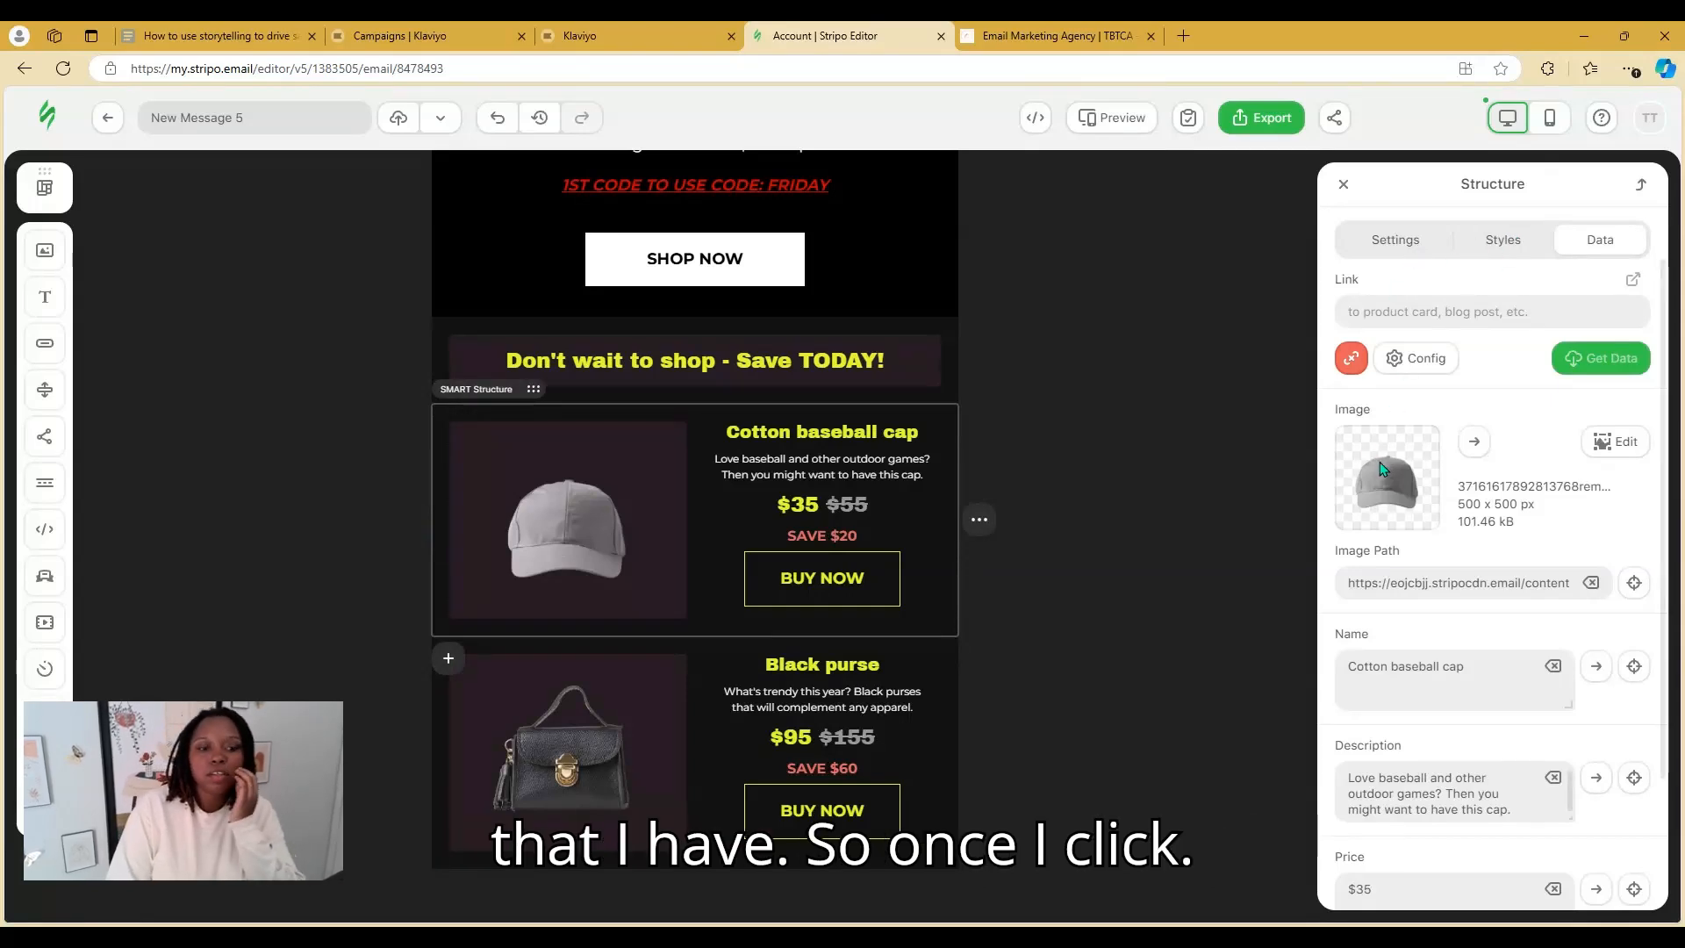
{"action": "left_click", "coordinate": [1153, 457]}
{"action": "left_click", "coordinate": [722, 502]}
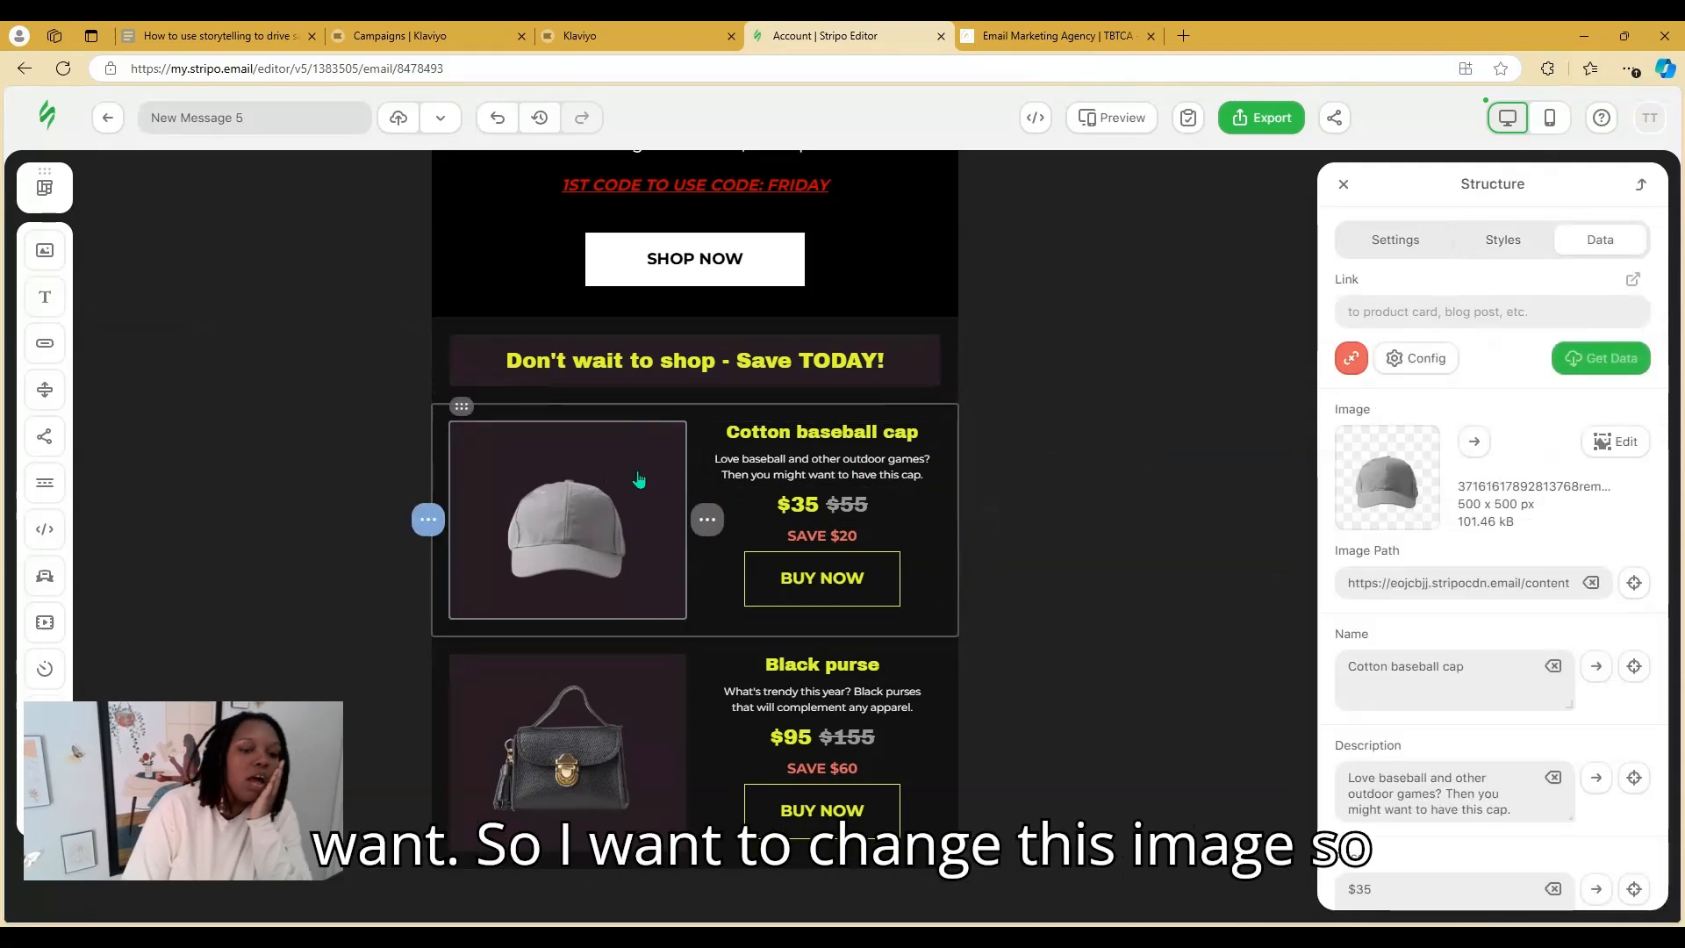
{"action": "left_click", "coordinate": [584, 537]}
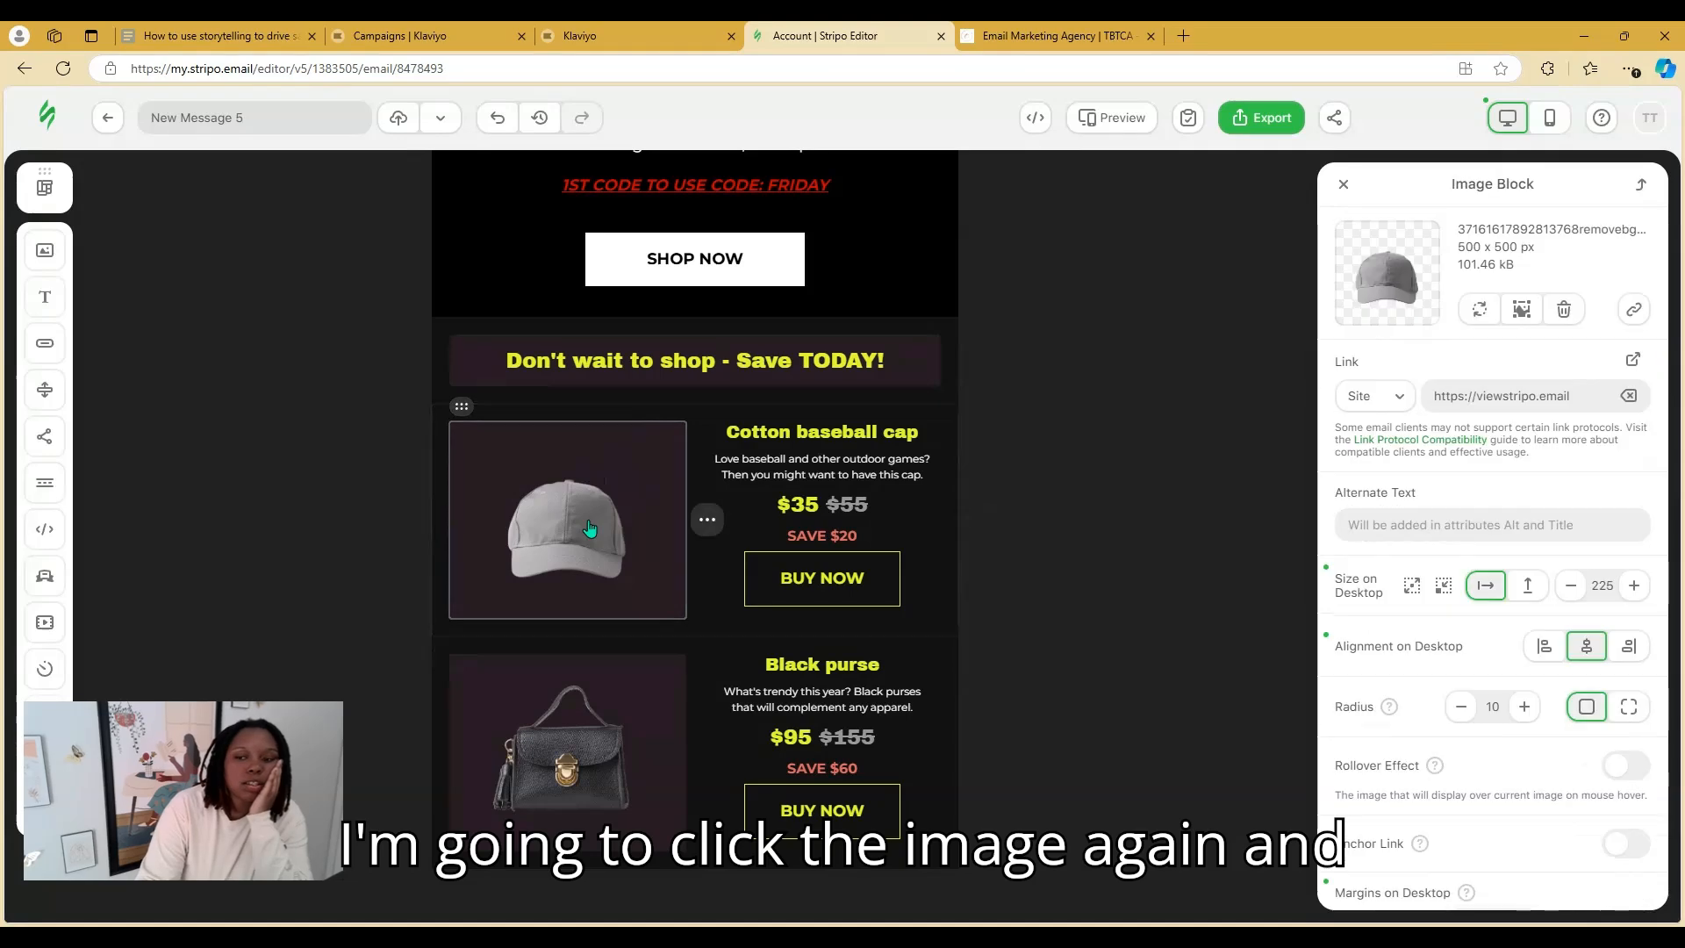
{"action": "left_click", "coordinate": [1486, 313]}
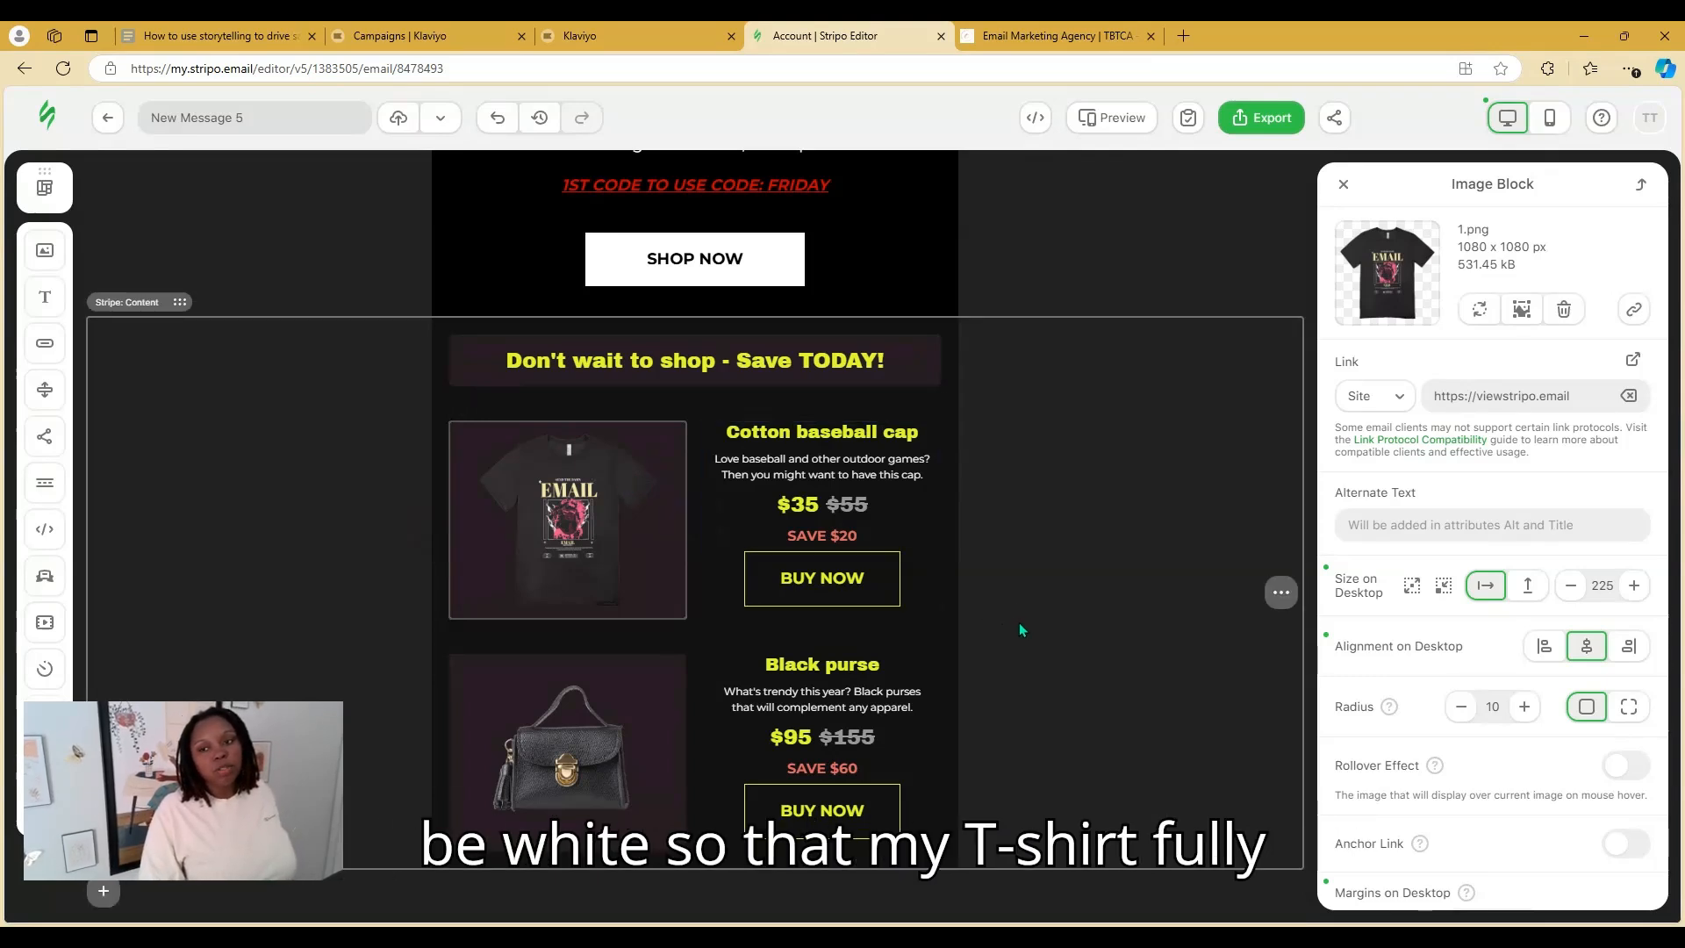
{"action": "left_click", "coordinate": [1522, 311]}
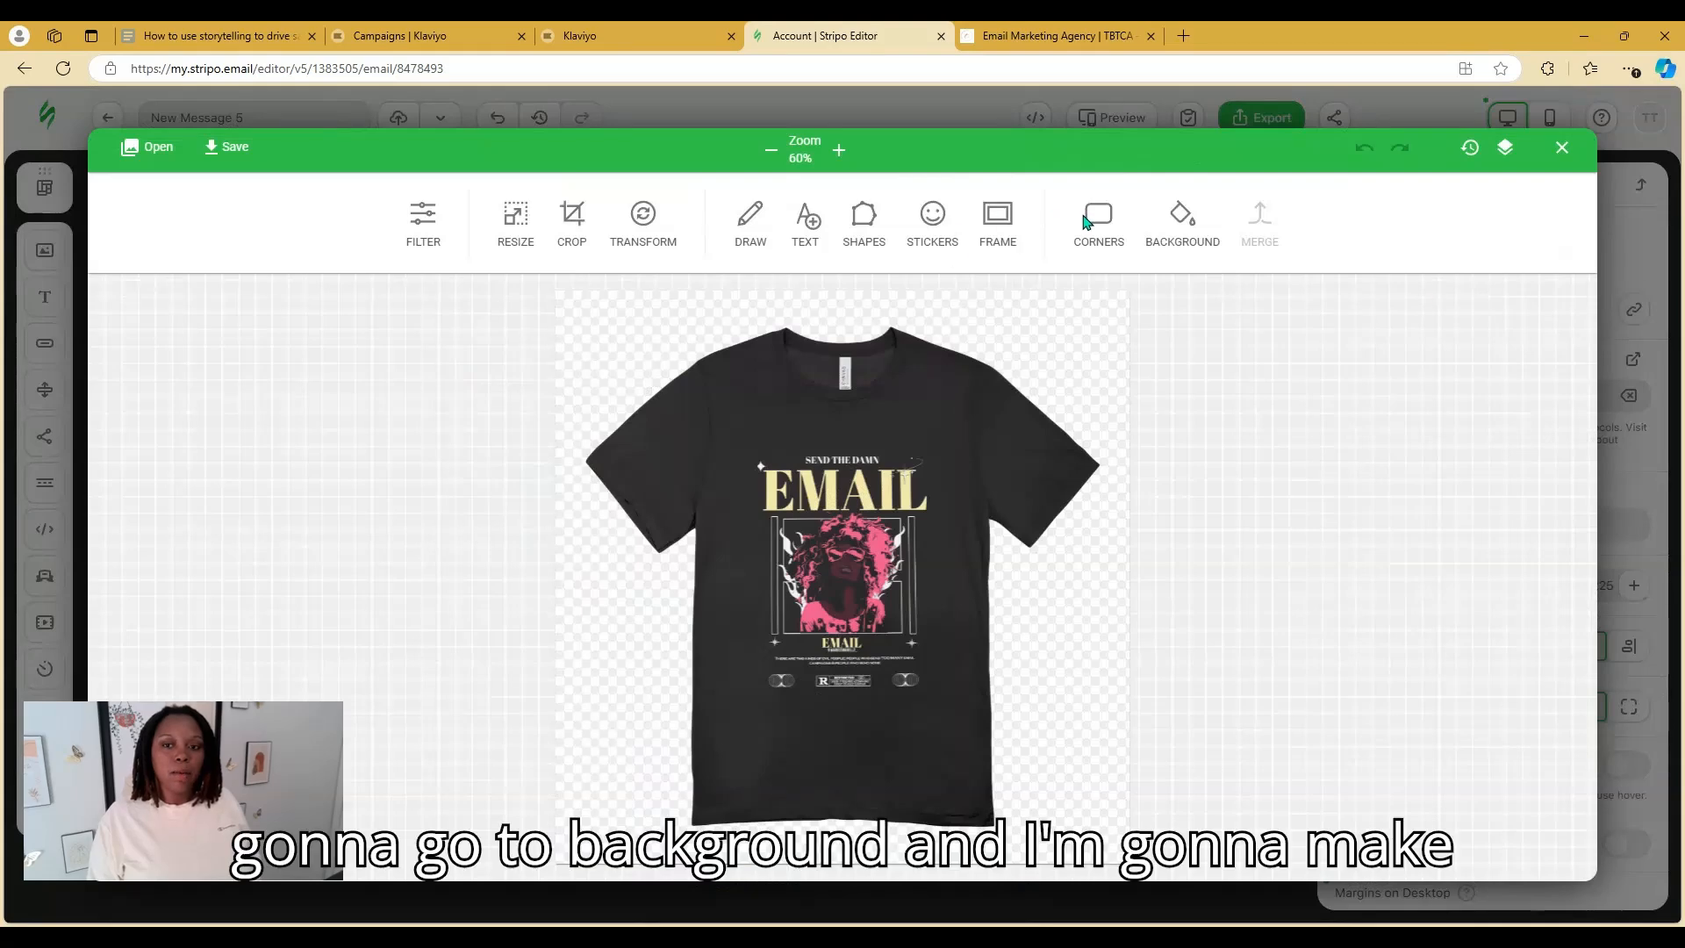
Give the T-shirt image a white background, save it, and fit it to its container (270 px)
{"action": "left_click", "coordinate": [1193, 221]}
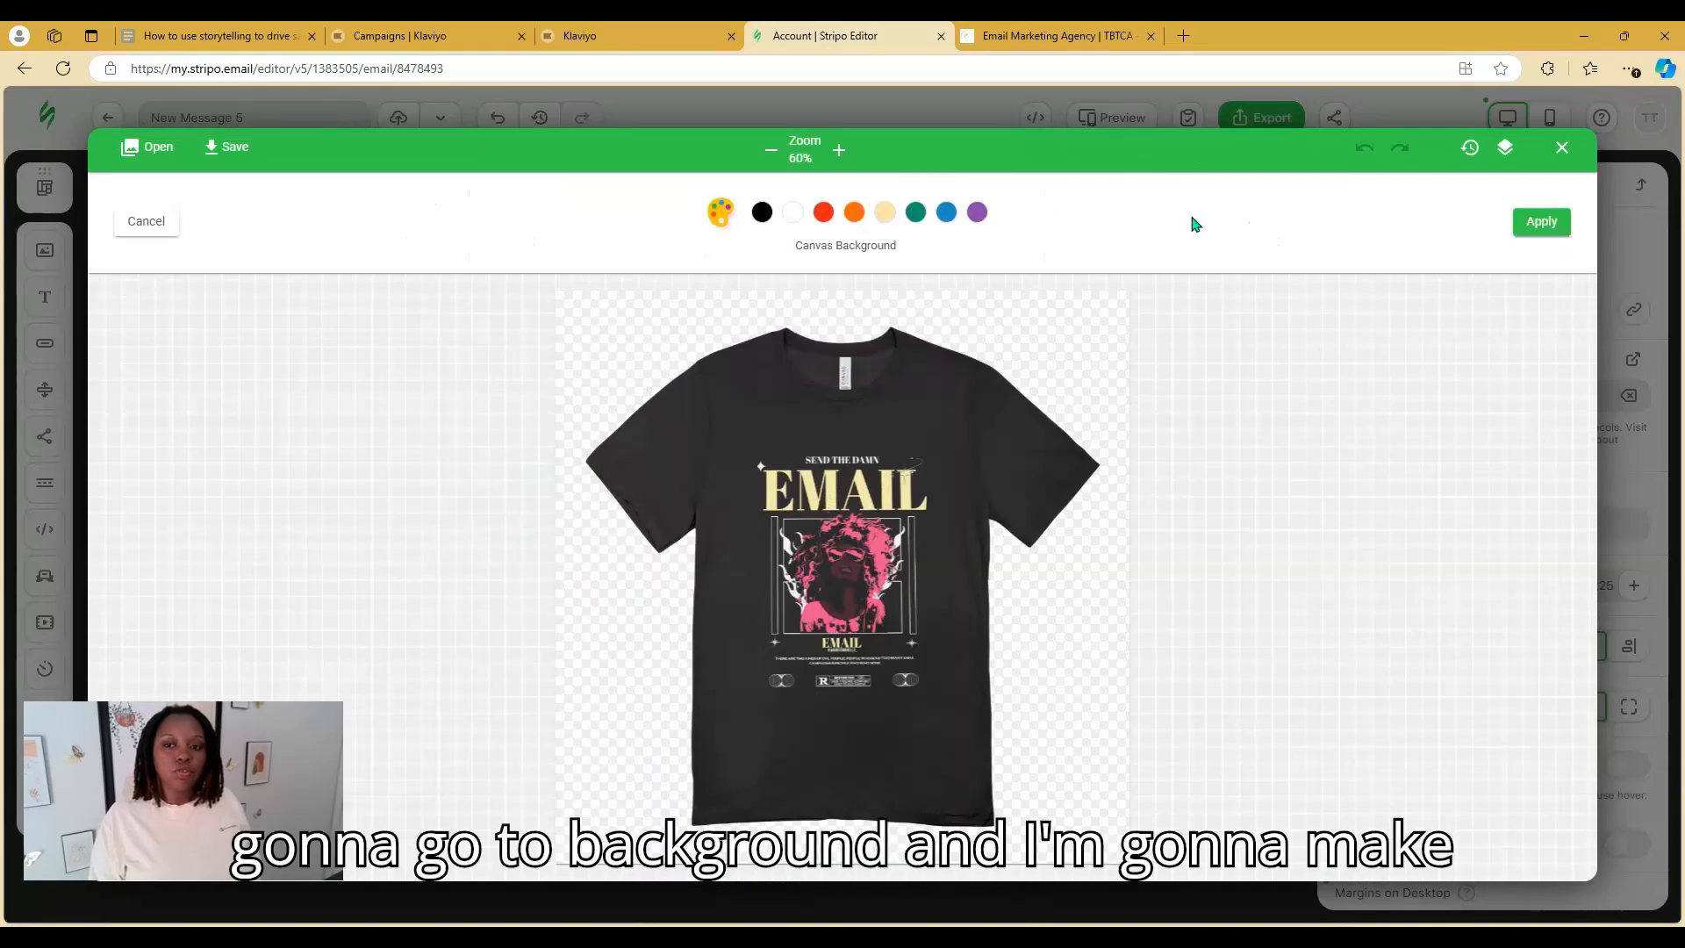
{"action": "left_click", "coordinate": [788, 216]}
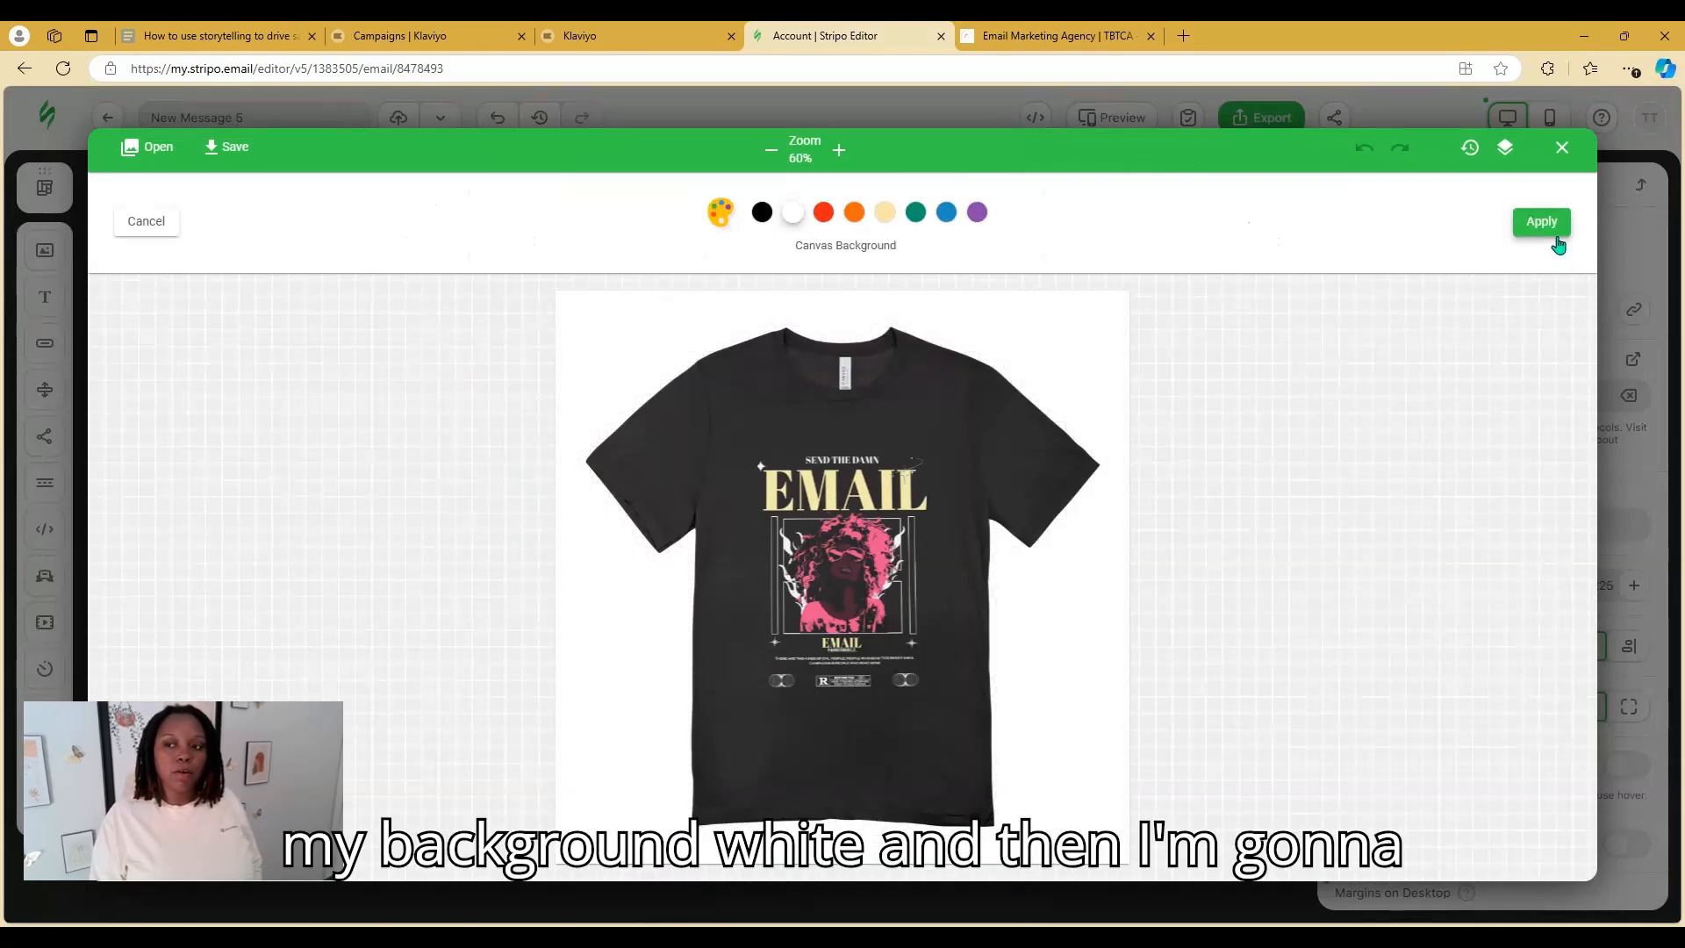
{"action": "left_click", "coordinate": [1544, 224]}
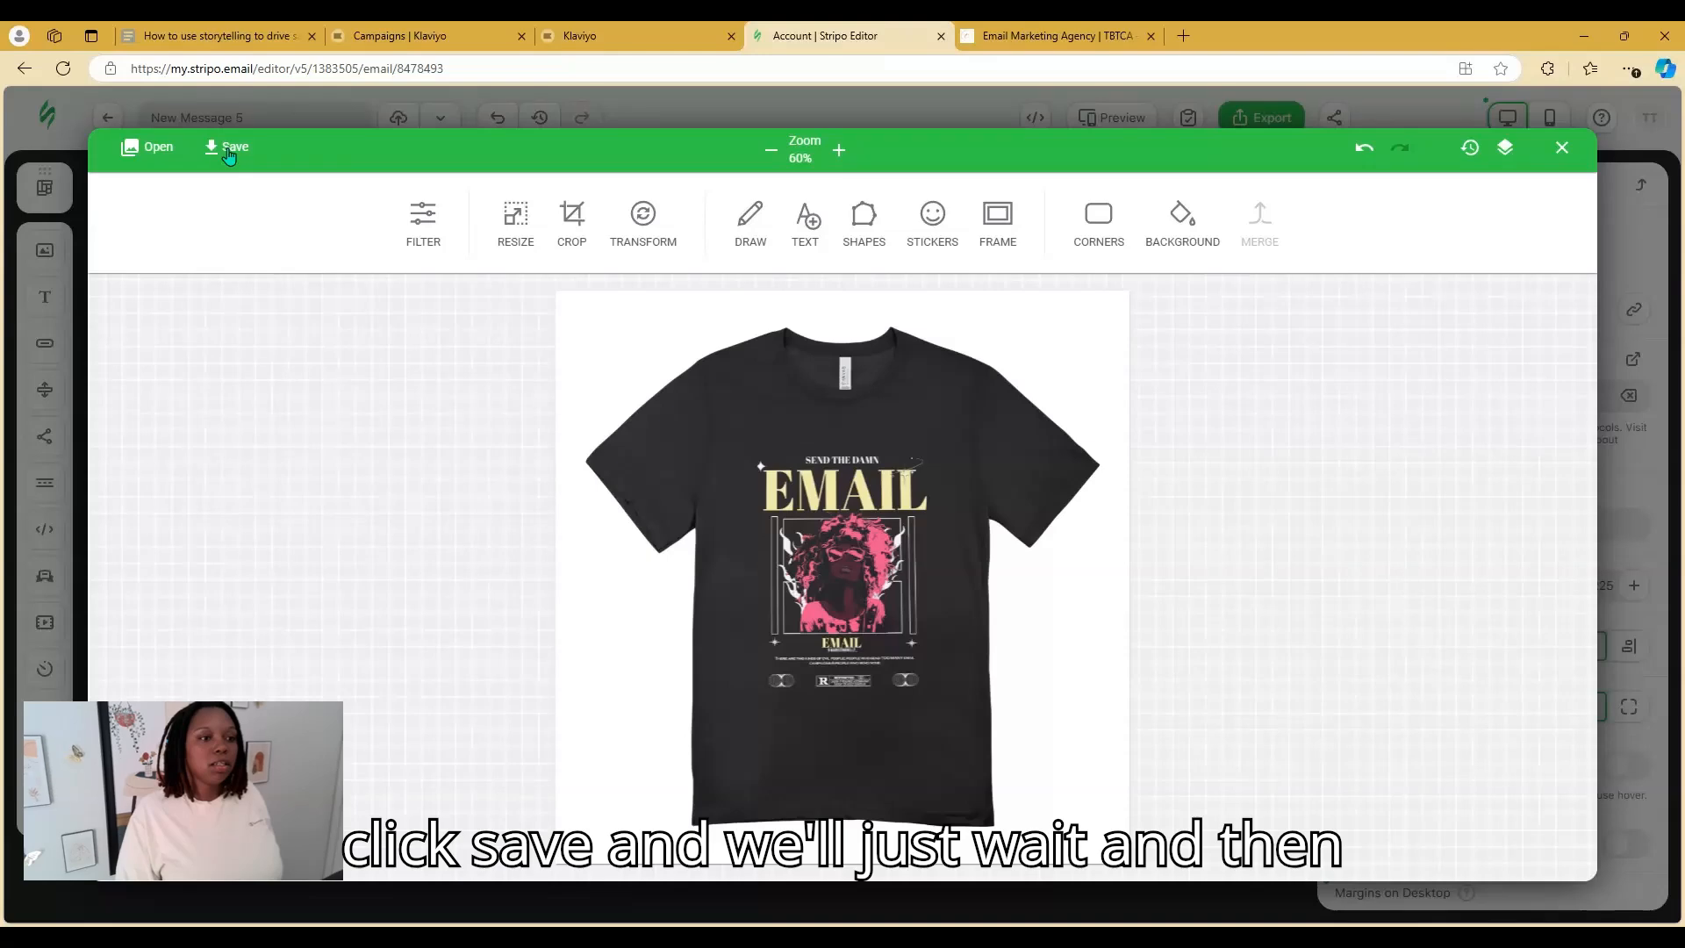
{"action": "left_click", "coordinate": [230, 149]}
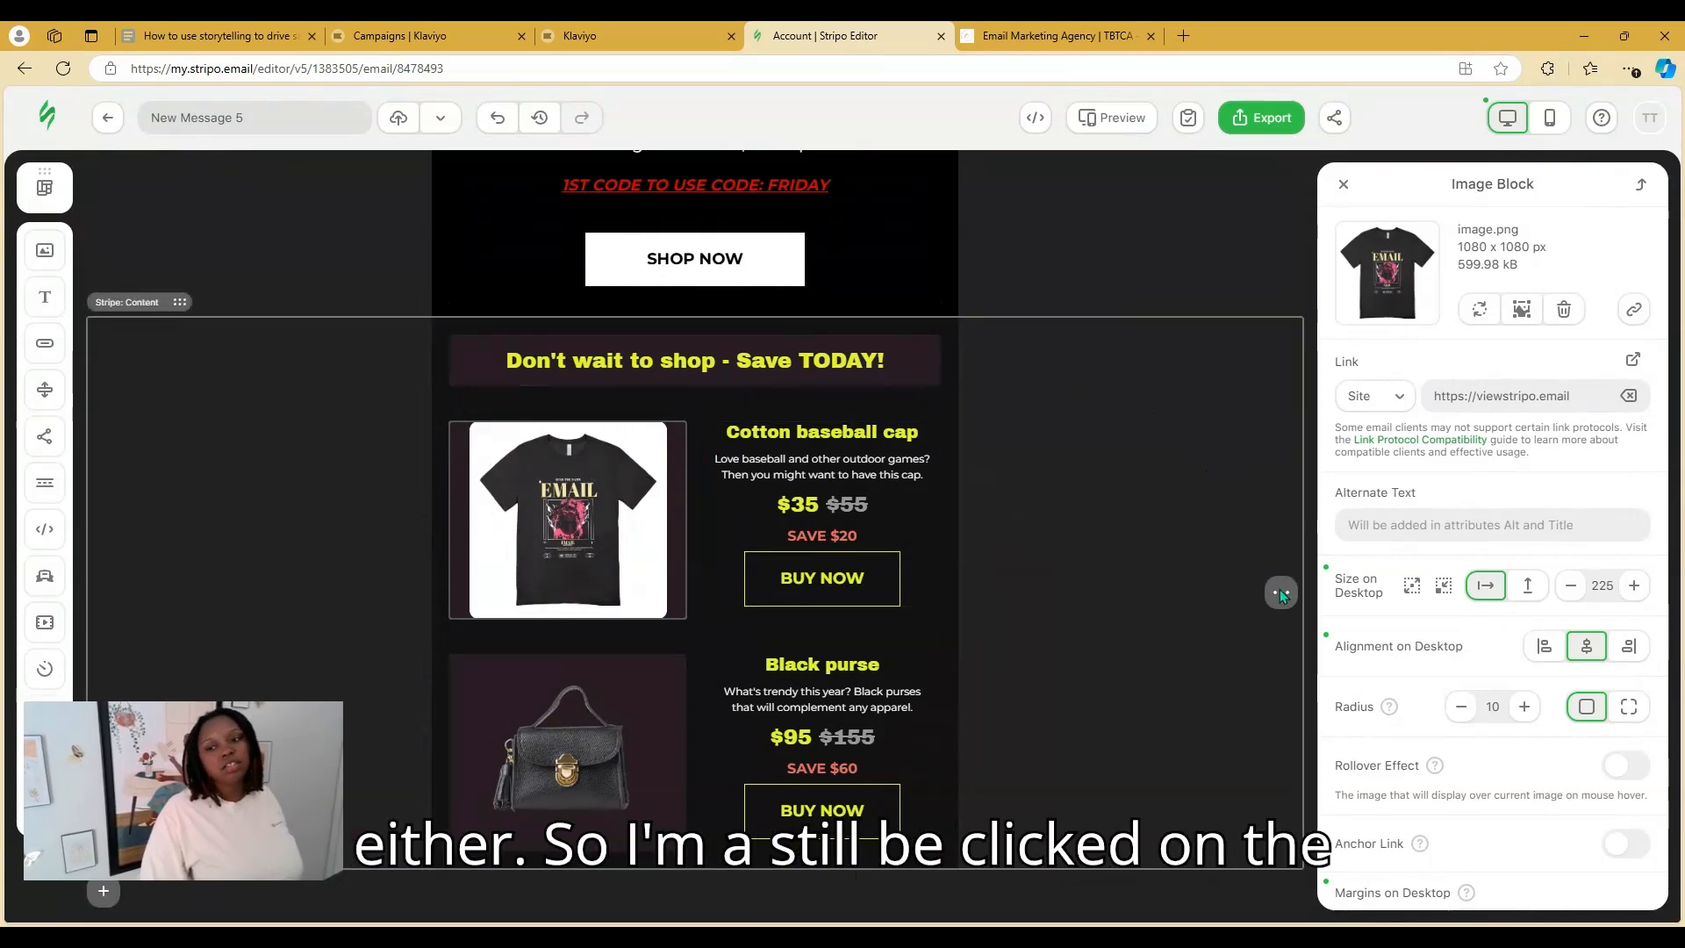
{"action": "left_click", "coordinate": [1410, 588]}
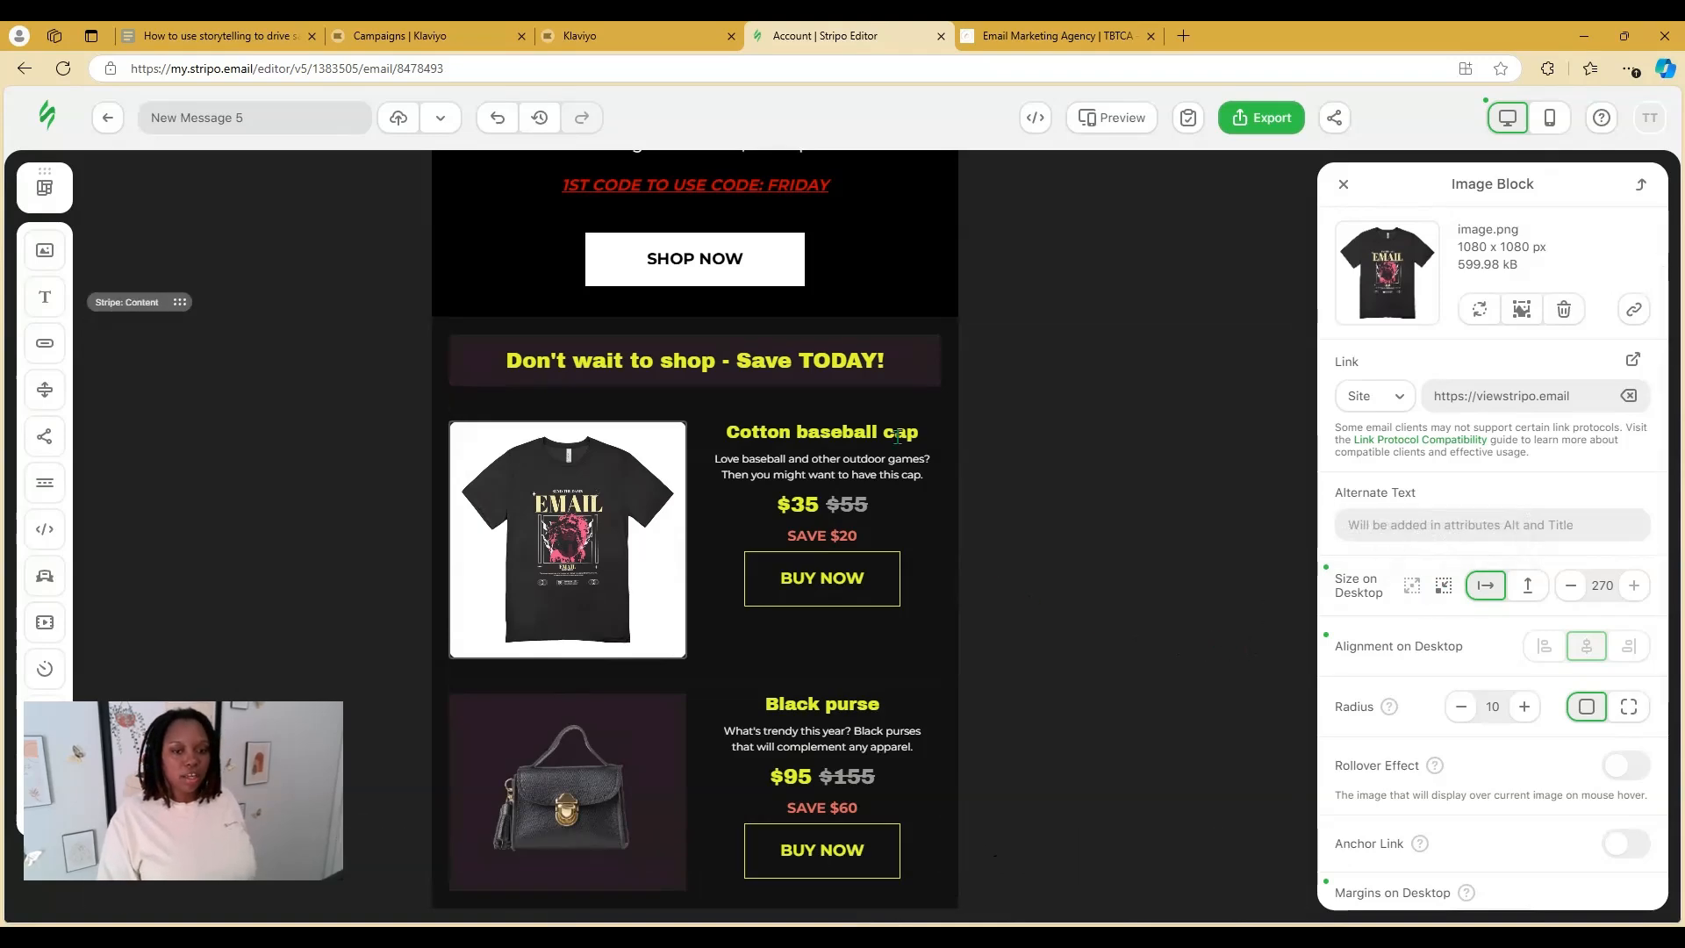
Rename the product to 'Send The Damn Email' and set its description to 'Feeling hesitant about your email campaigns? STOP THAT!'
{"action": "left_click", "coordinate": [948, 456]}
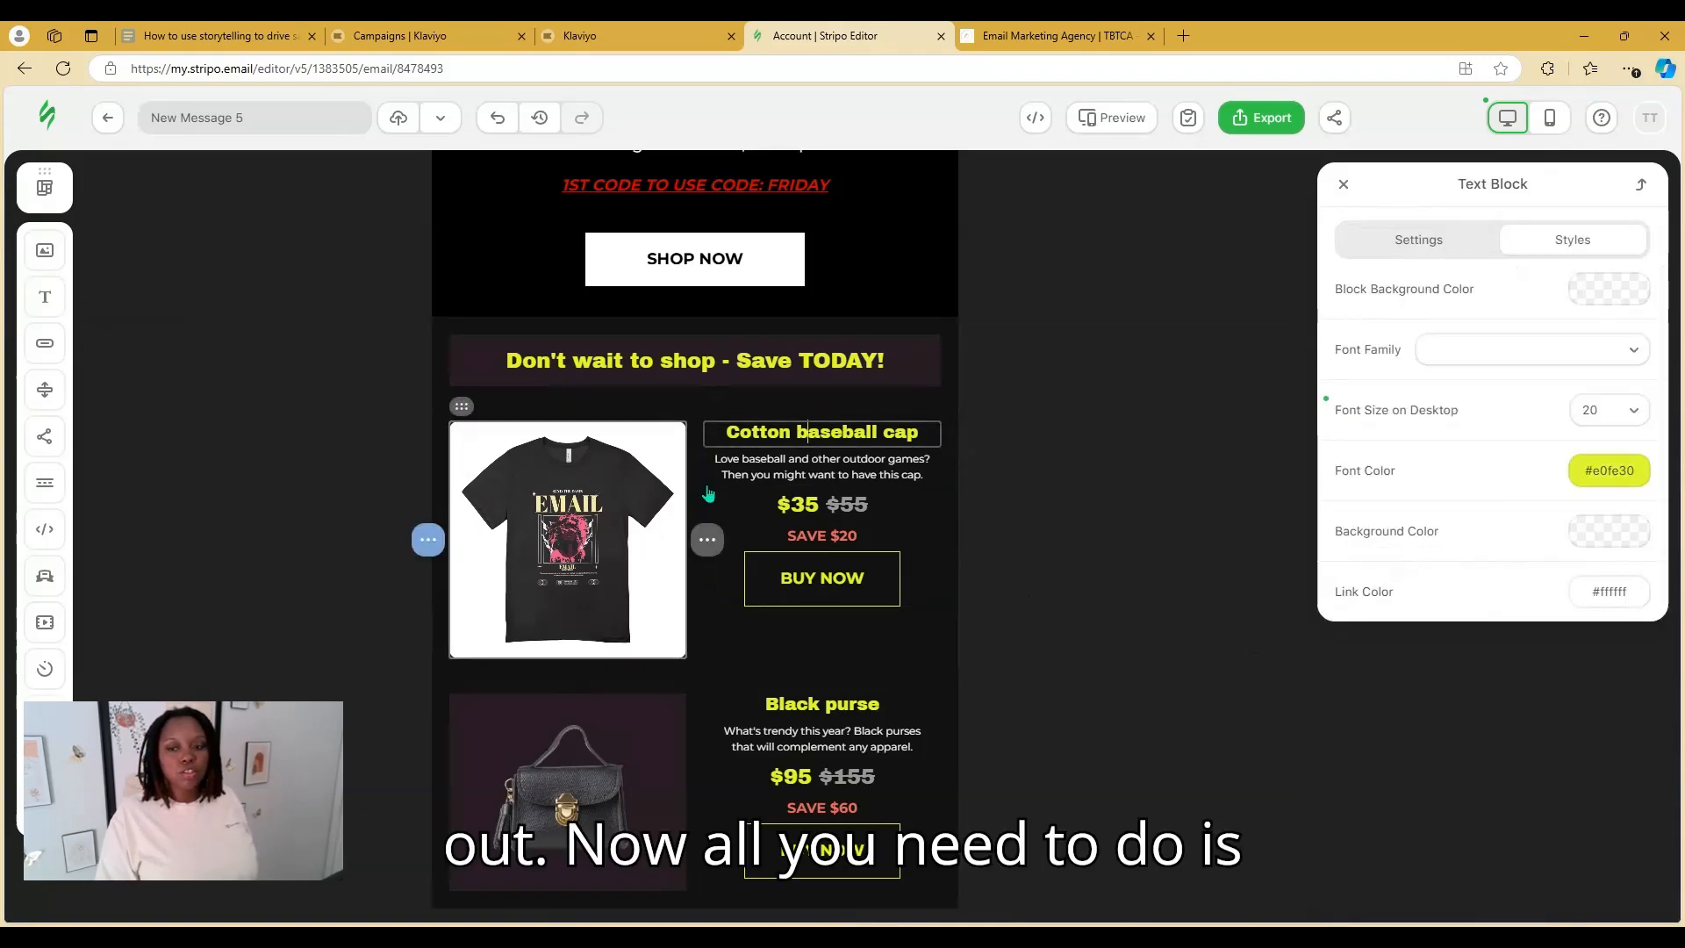
{"action": "left_click", "coordinate": [646, 500]}
{"action": "left_click", "coordinate": [737, 644]}
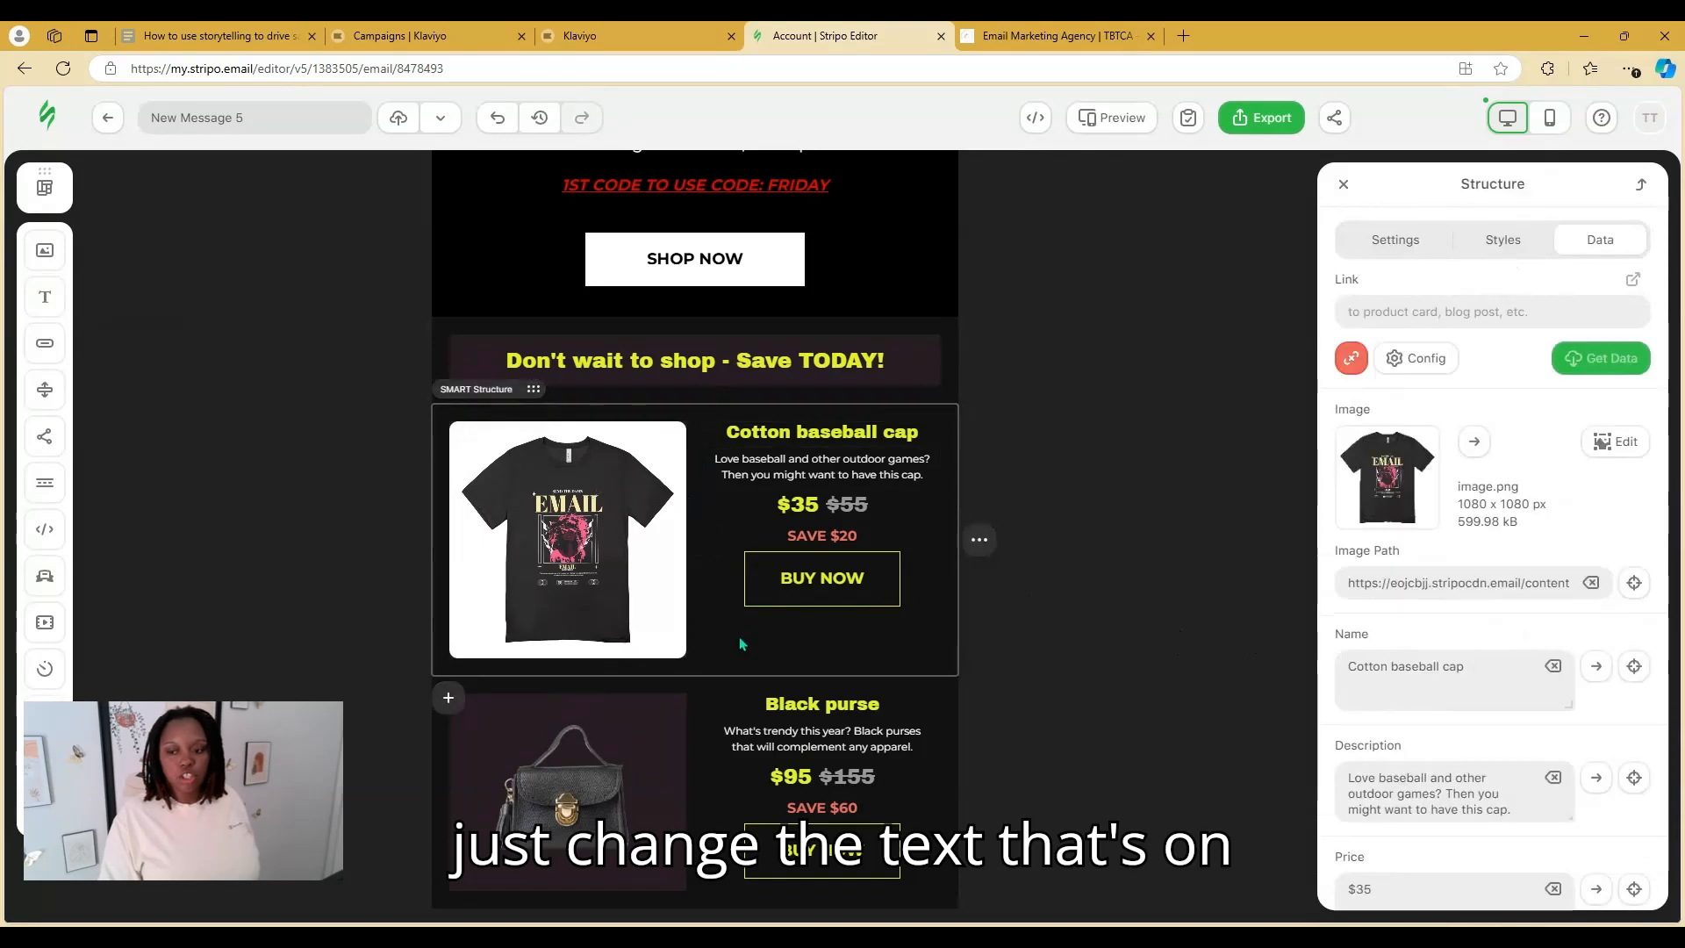
{"action": "scroll", "coordinate": [1516, 717], "scroll_direction": "down", "scroll_amount": 2}
{"action": "triple_click", "coordinate": [1486, 514]}
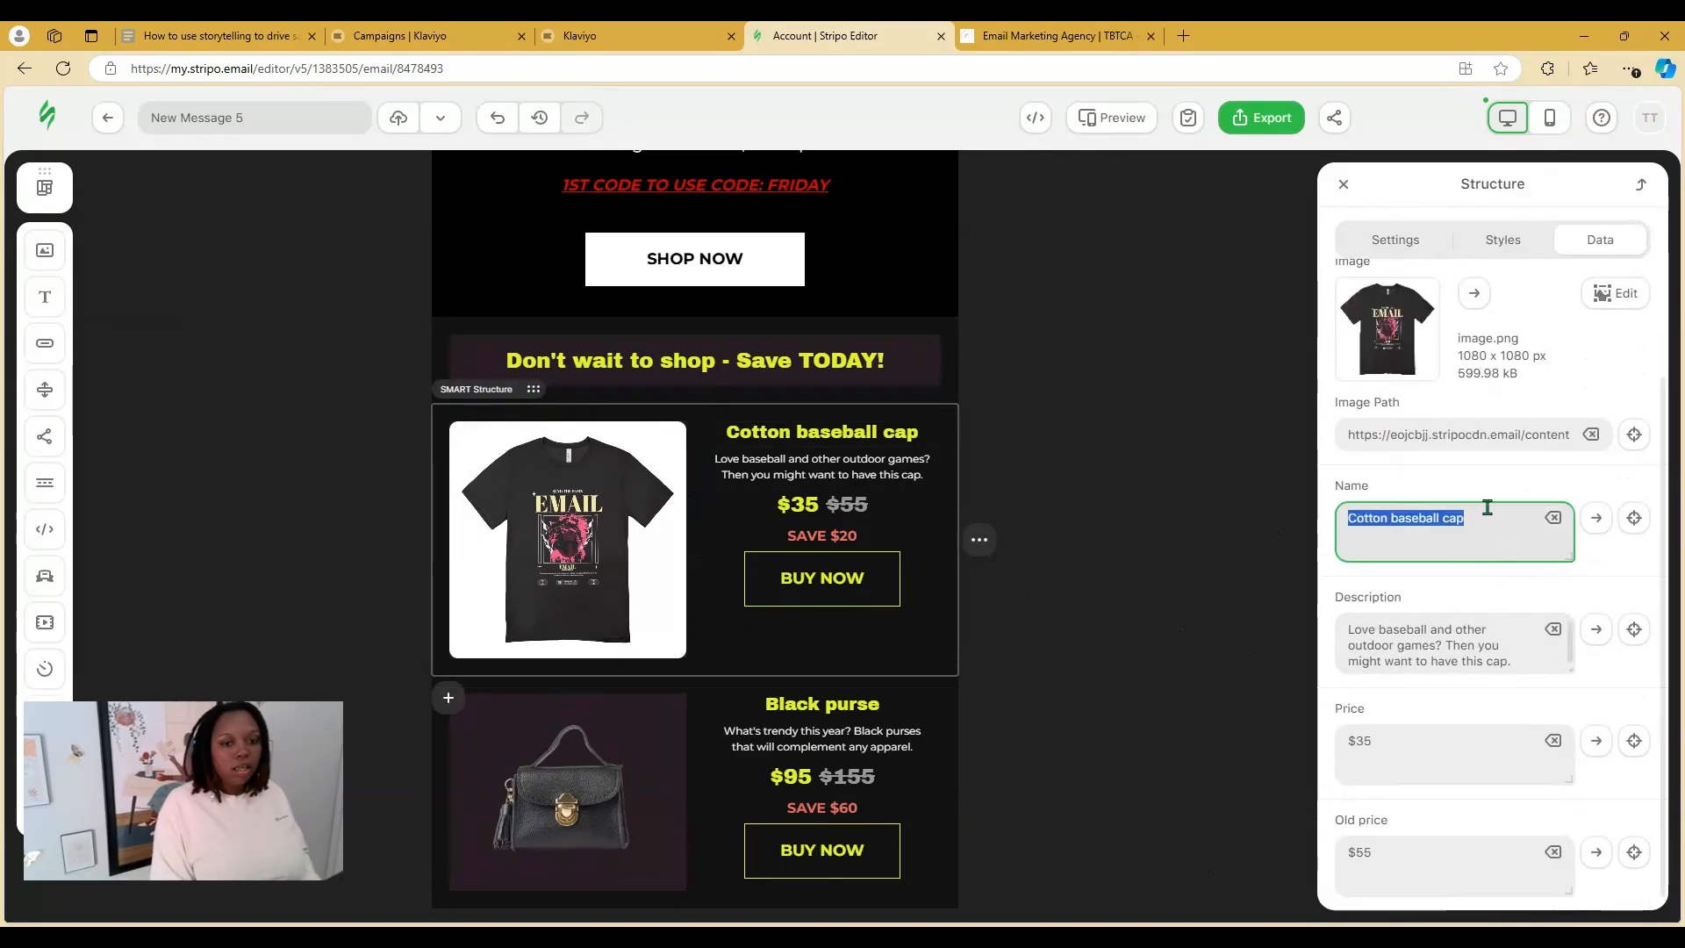
{"action": "type", "text": "Send"}
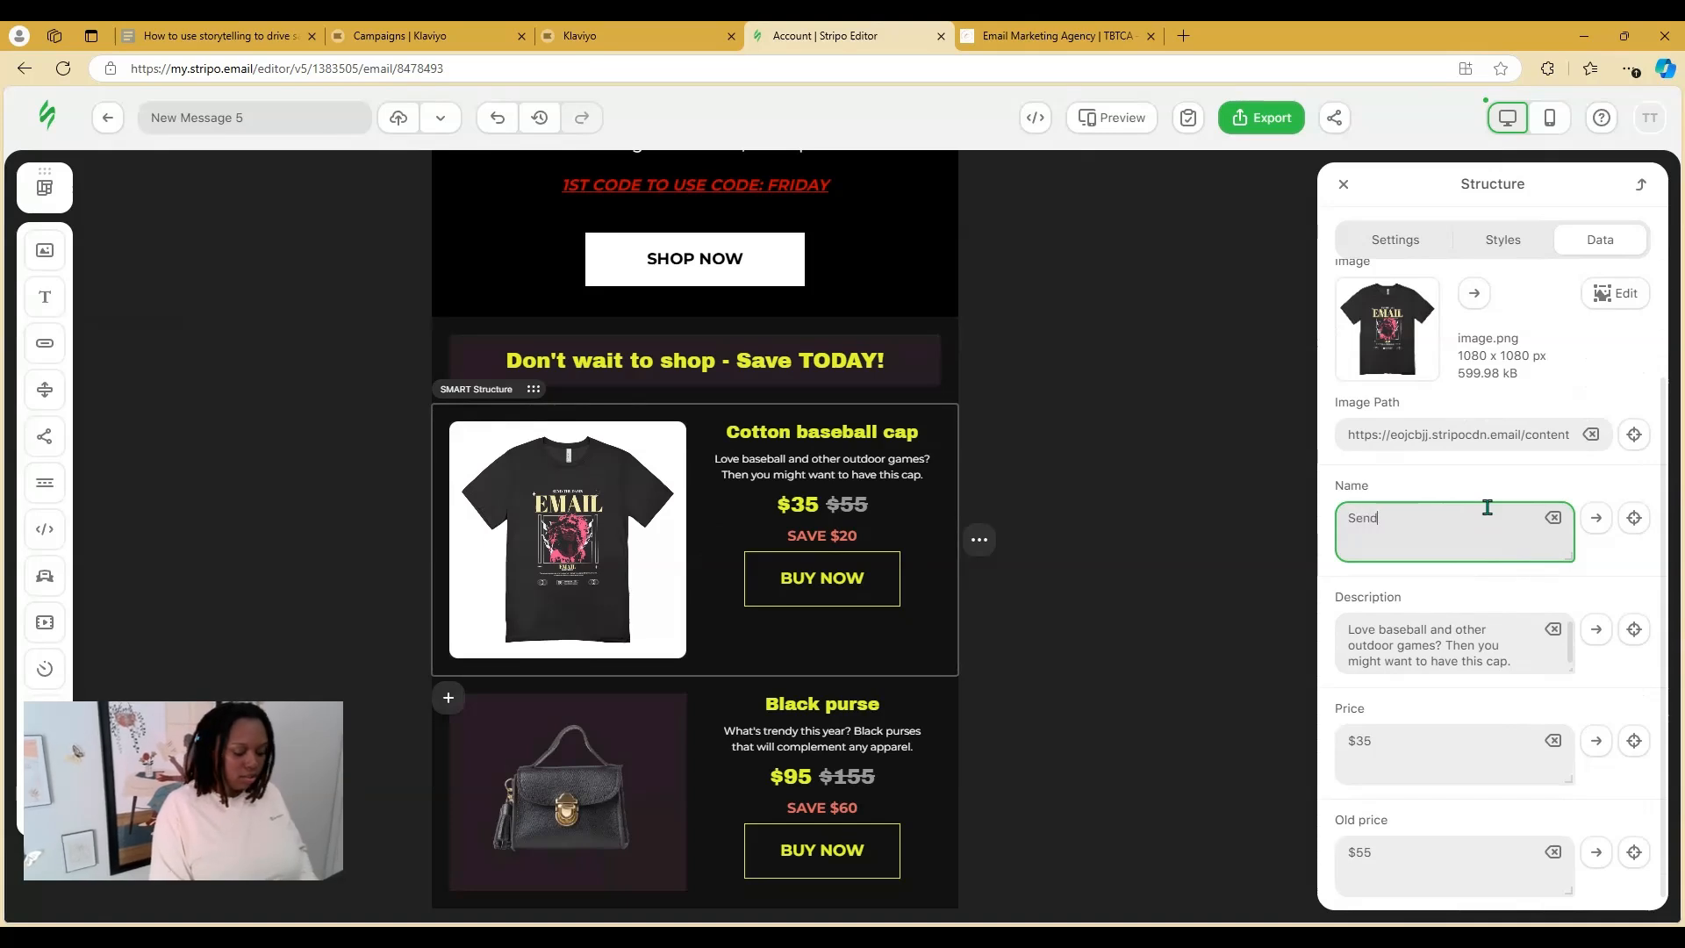
{"action": "type", "text": " The Damn"}
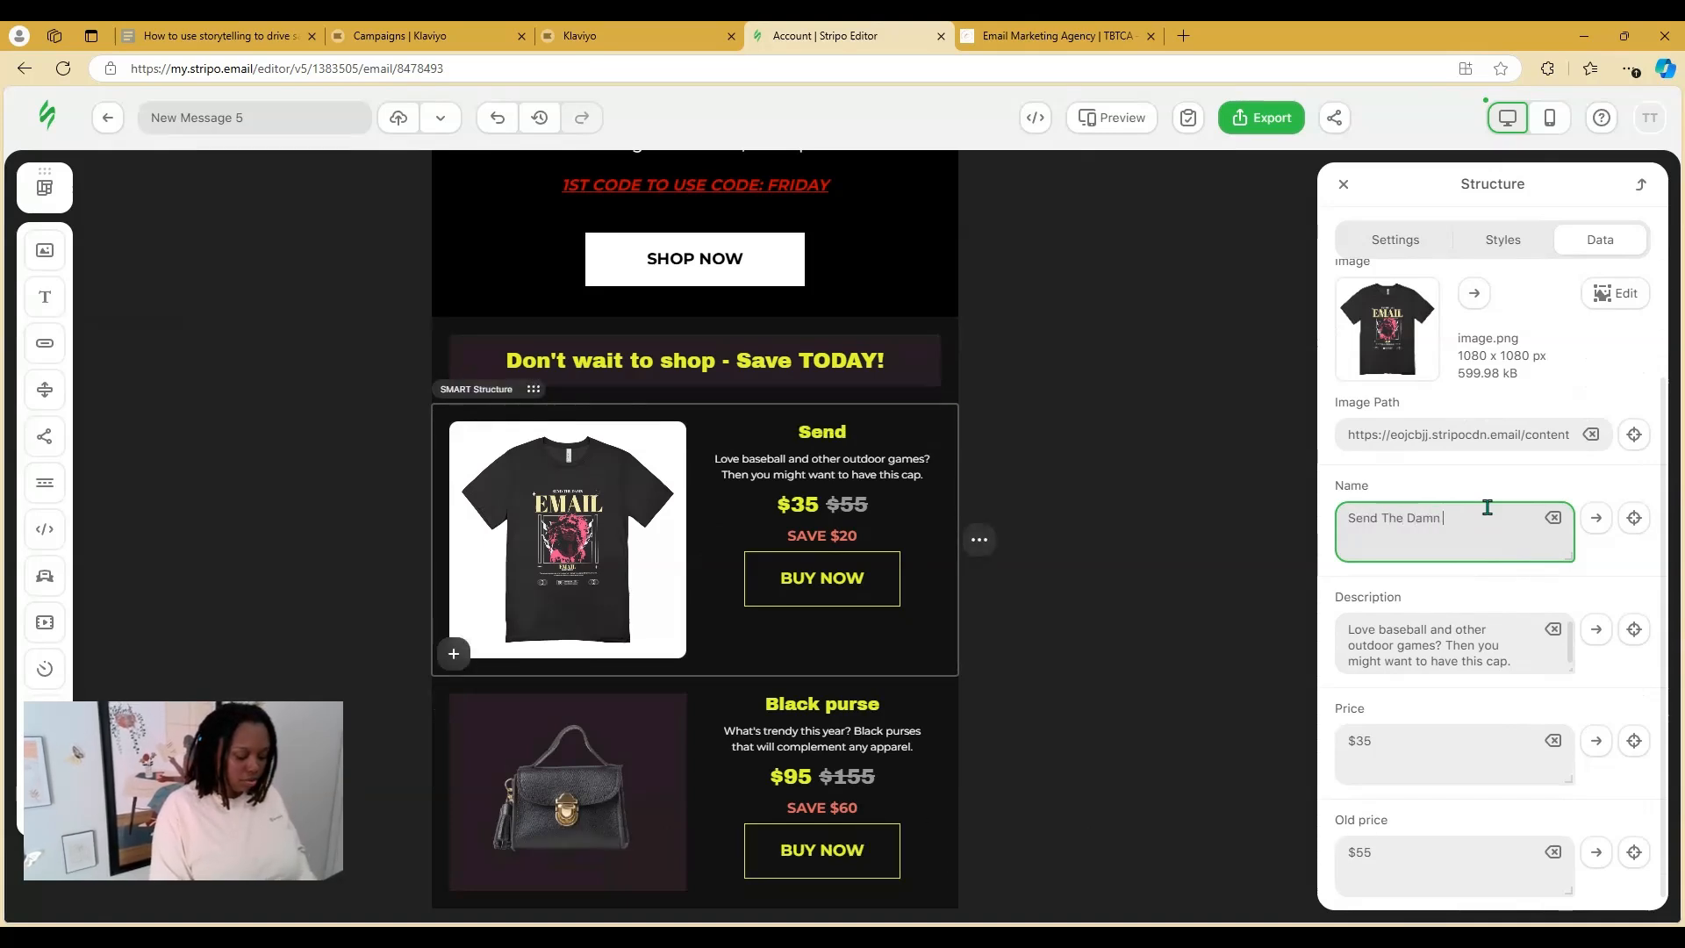
{"action": "type", "text": " E-mail Tee"}
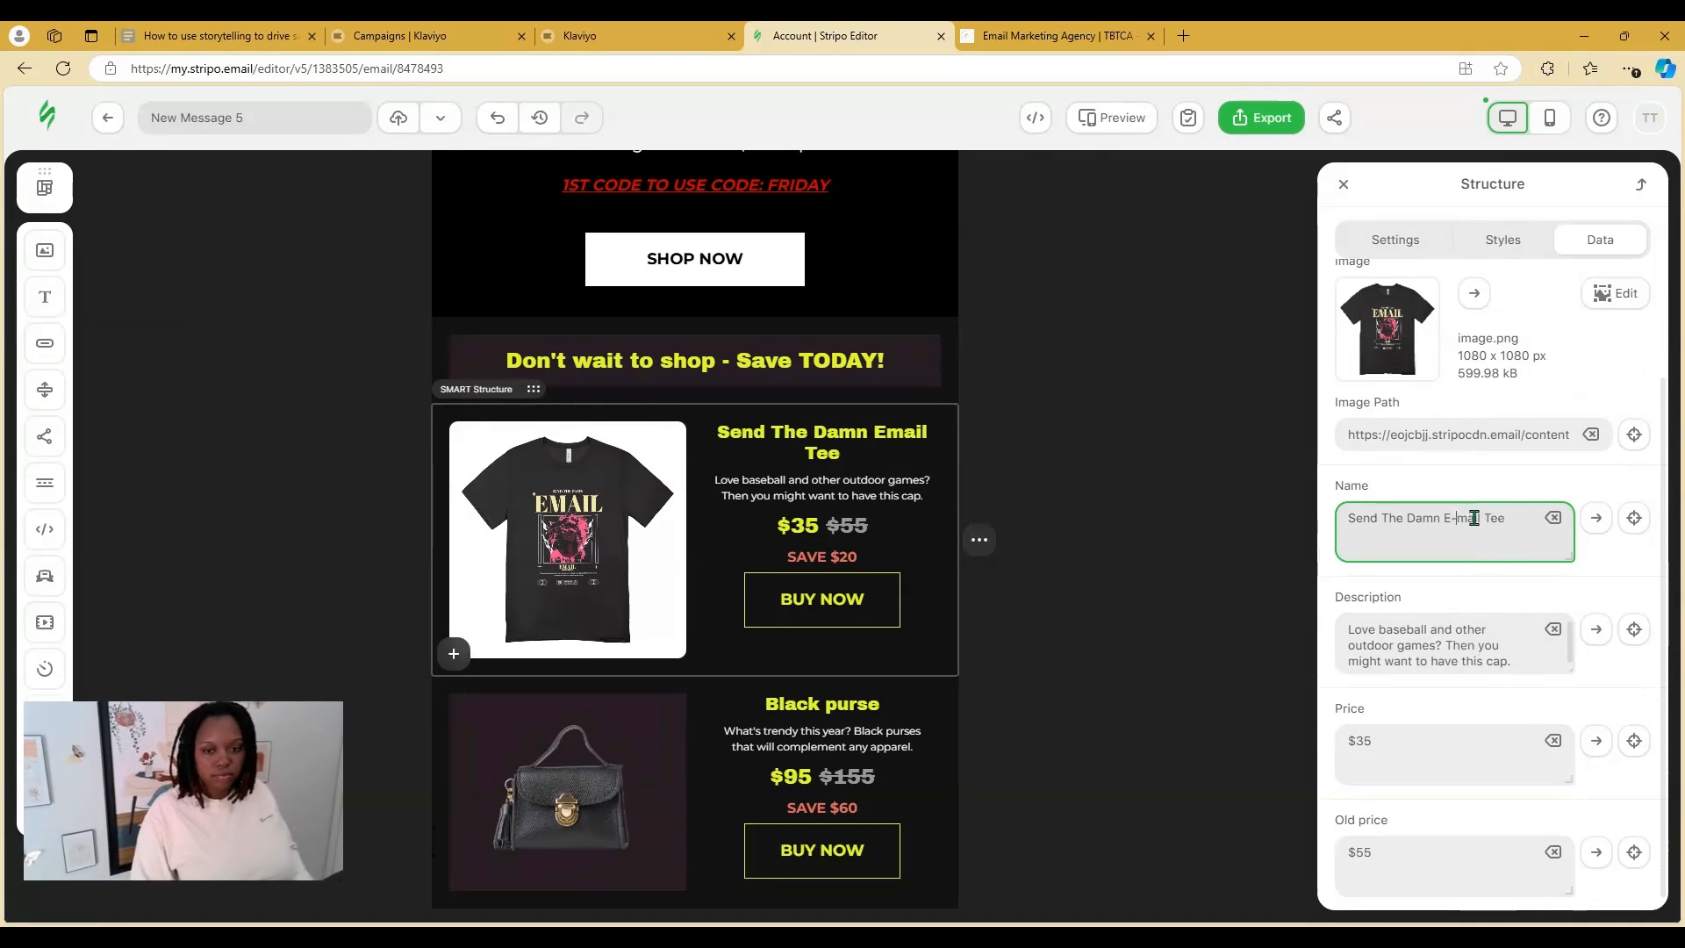
{"action": "triple_click", "coordinate": [1533, 654]}
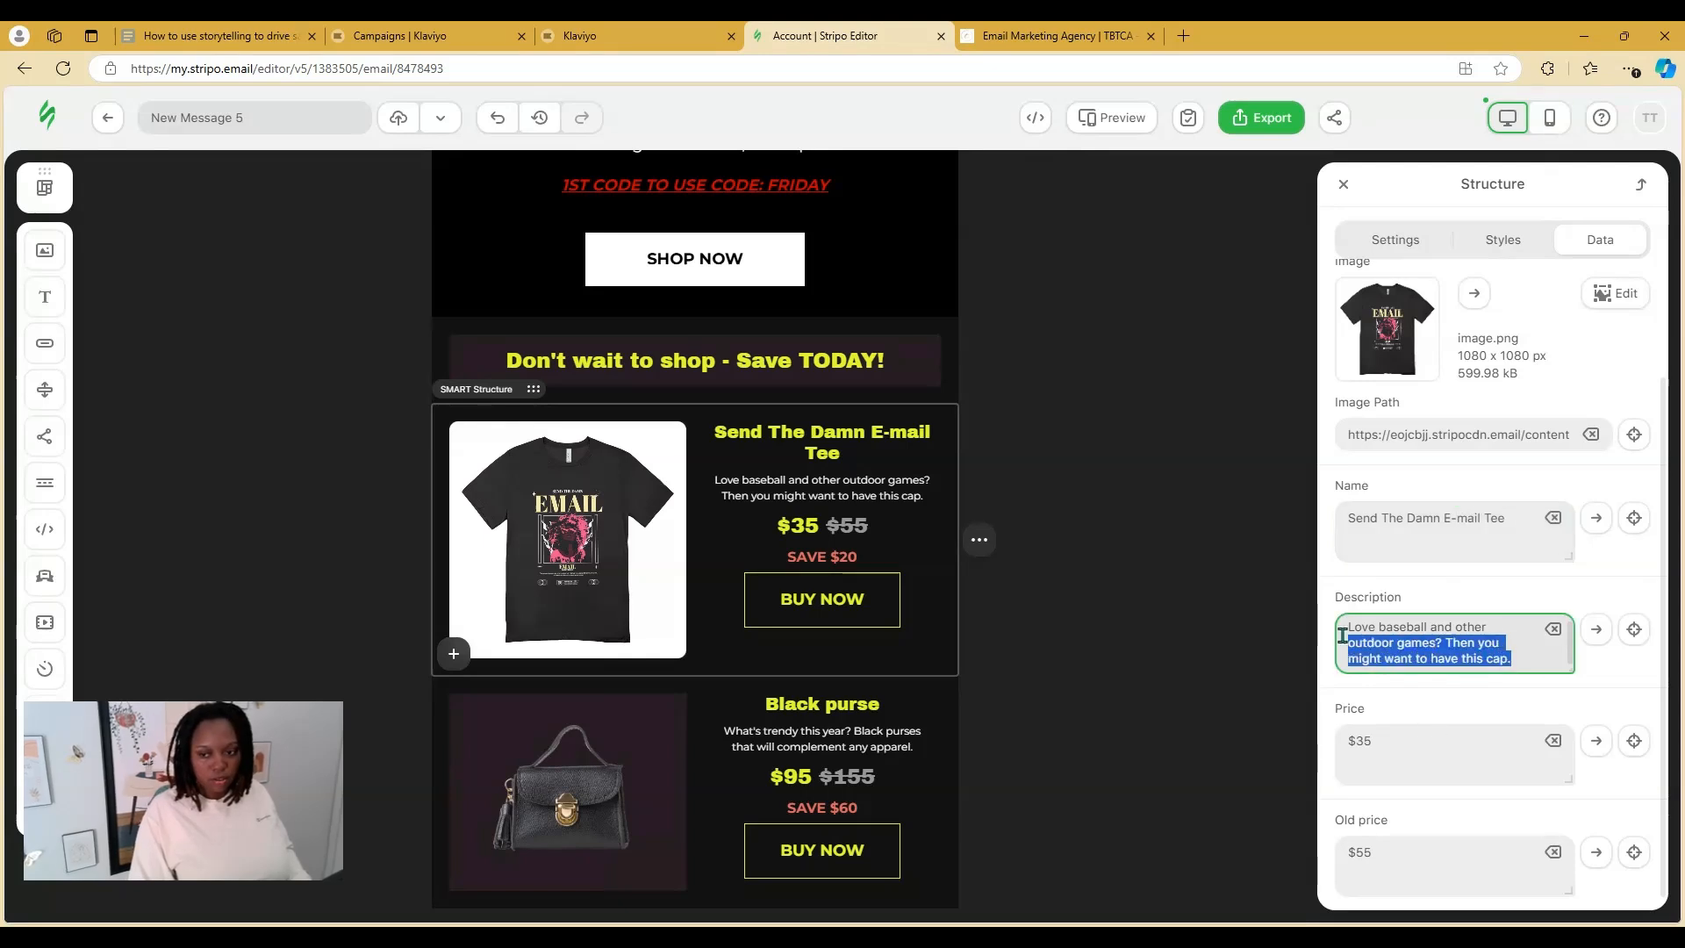
{"action": "type", "text": "F"}
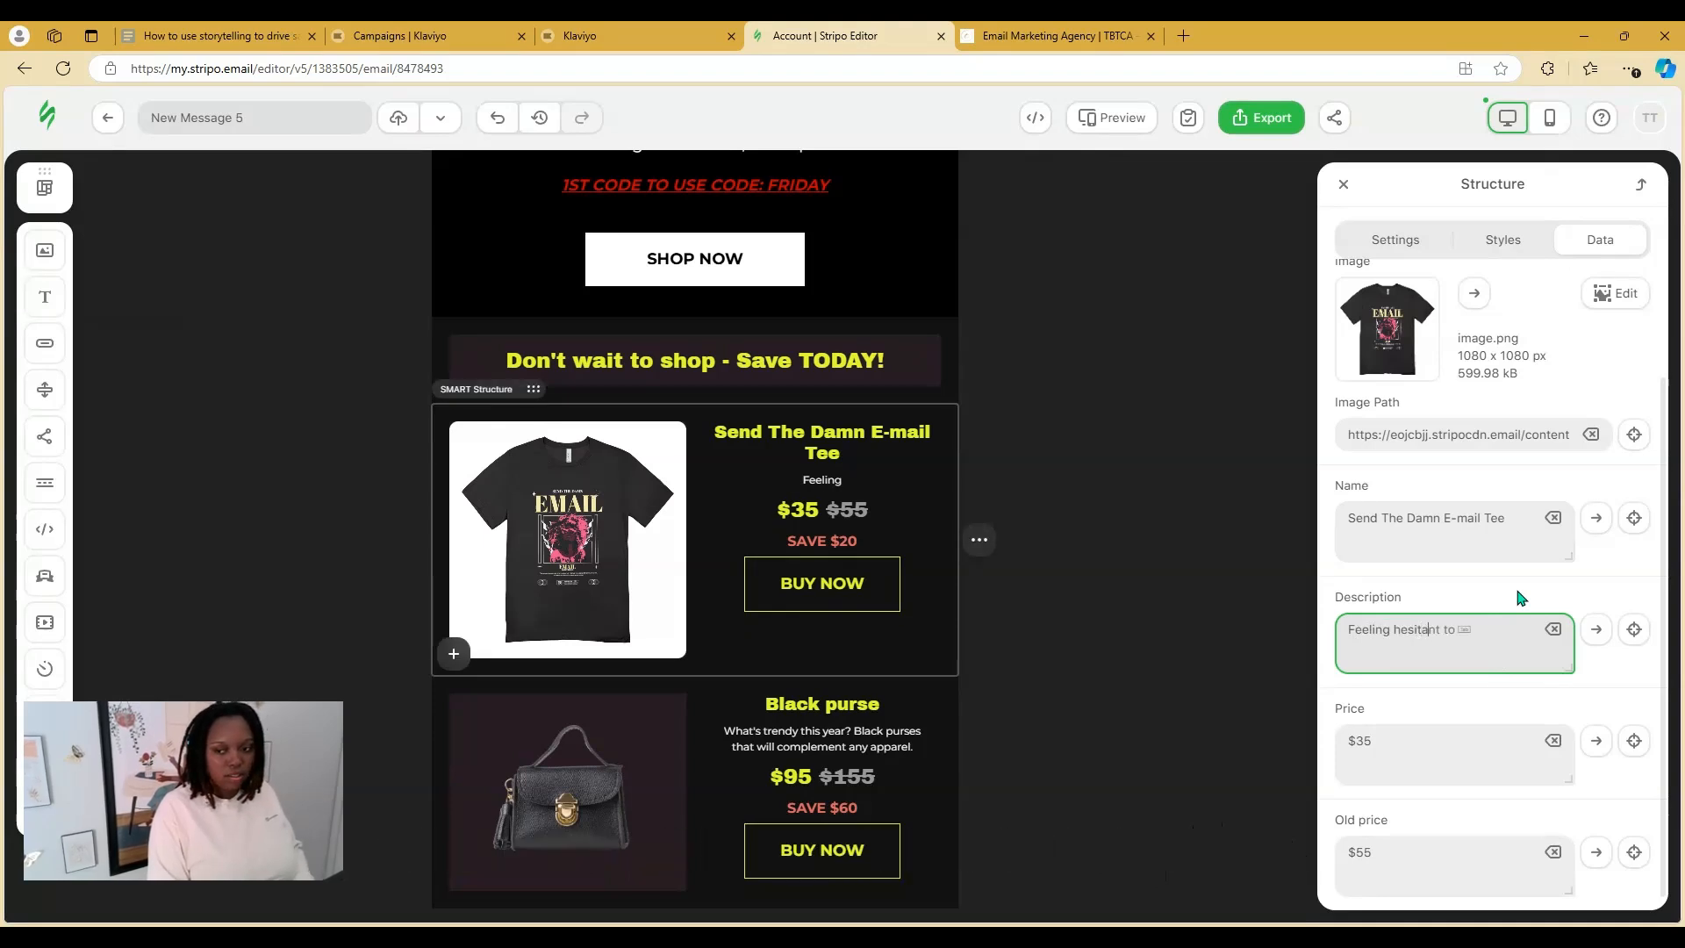
{"action": "type", "text": "eeling hesitant about your e"}
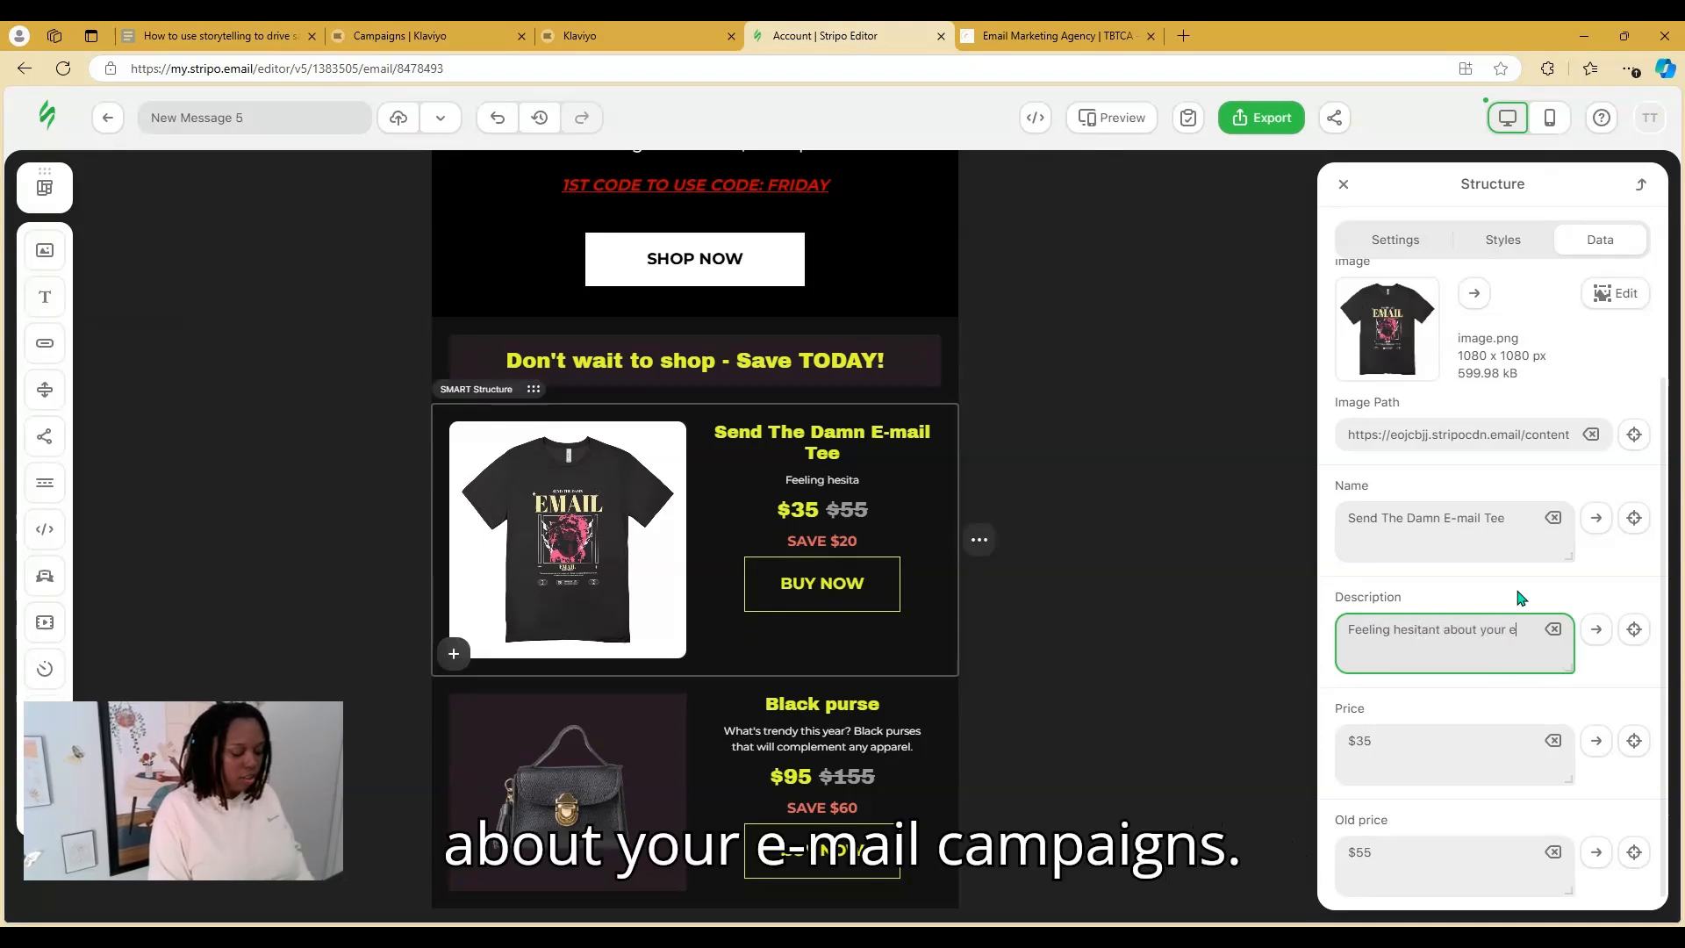
{"action": "type", "text": "mail campaigns? STOP"}
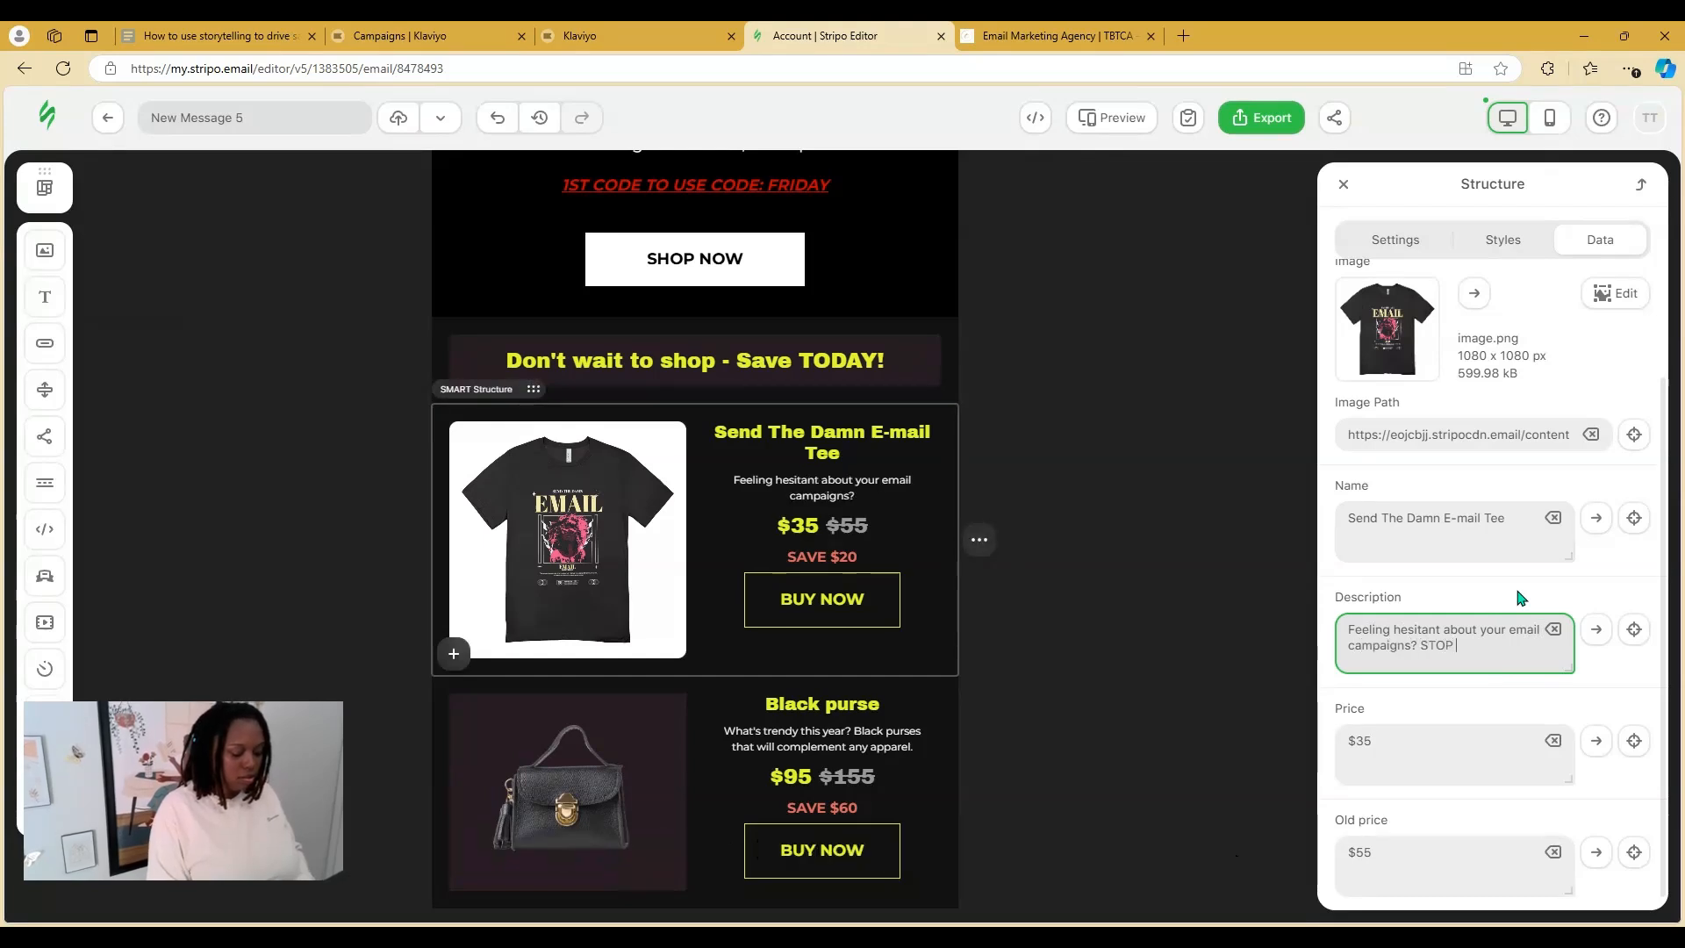
{"action": "type", "text": " THAT!"}
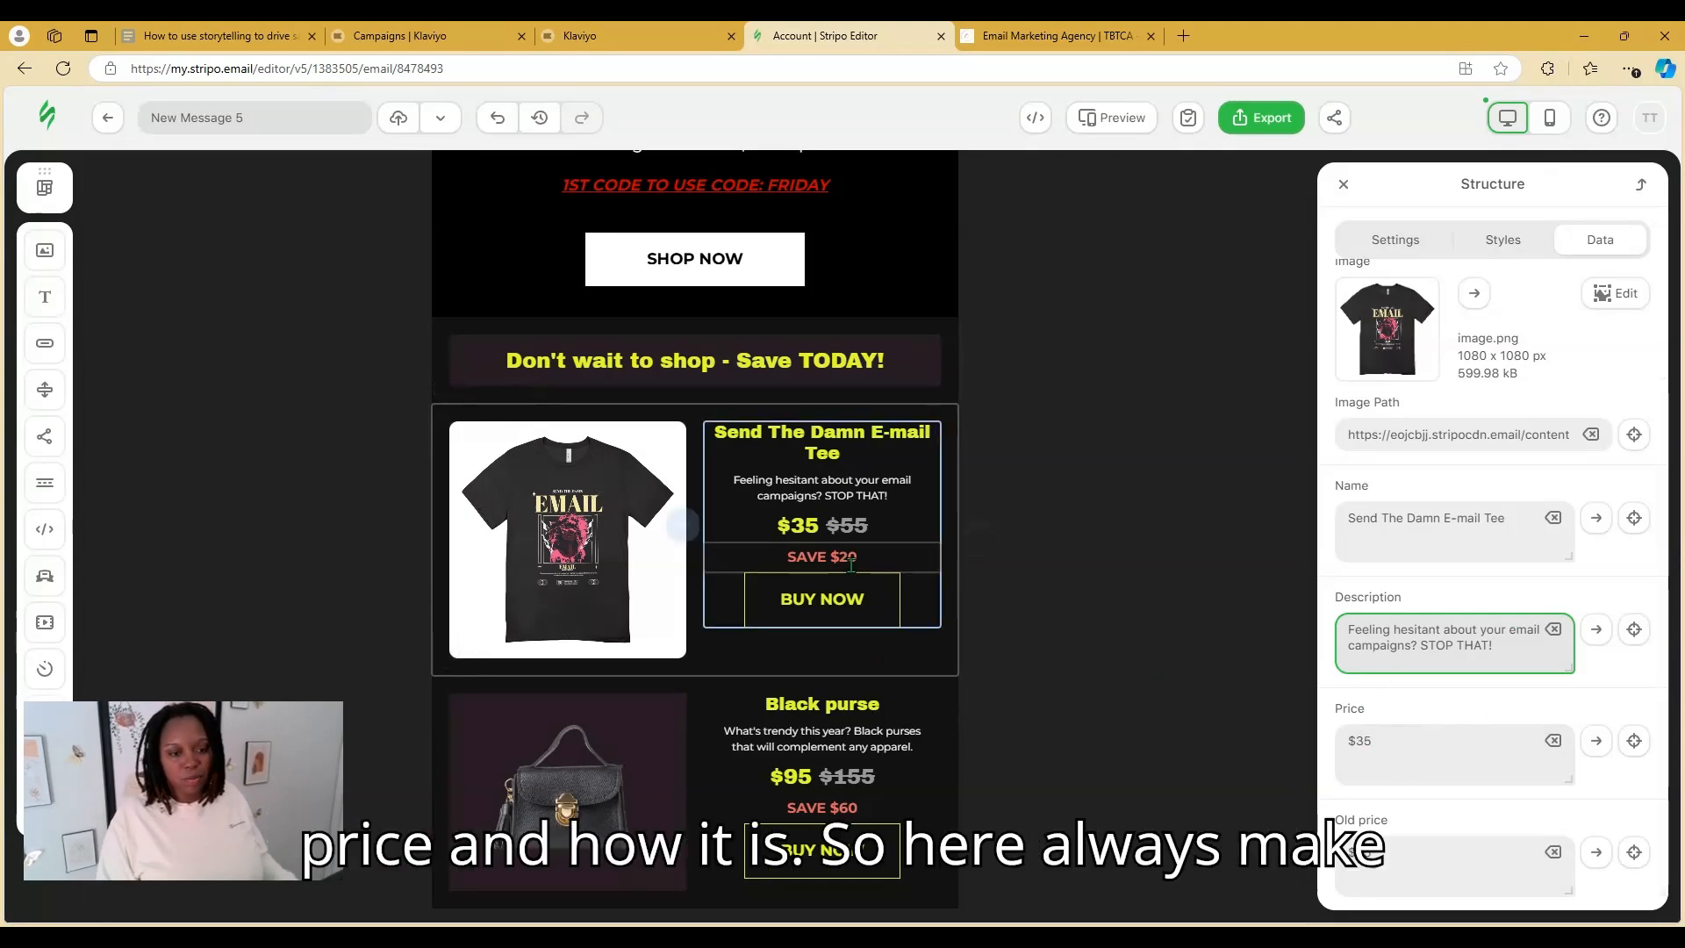
Select the first card's BUY NOW button and bring up its link settings
{"action": "left_click", "coordinate": [895, 619]}
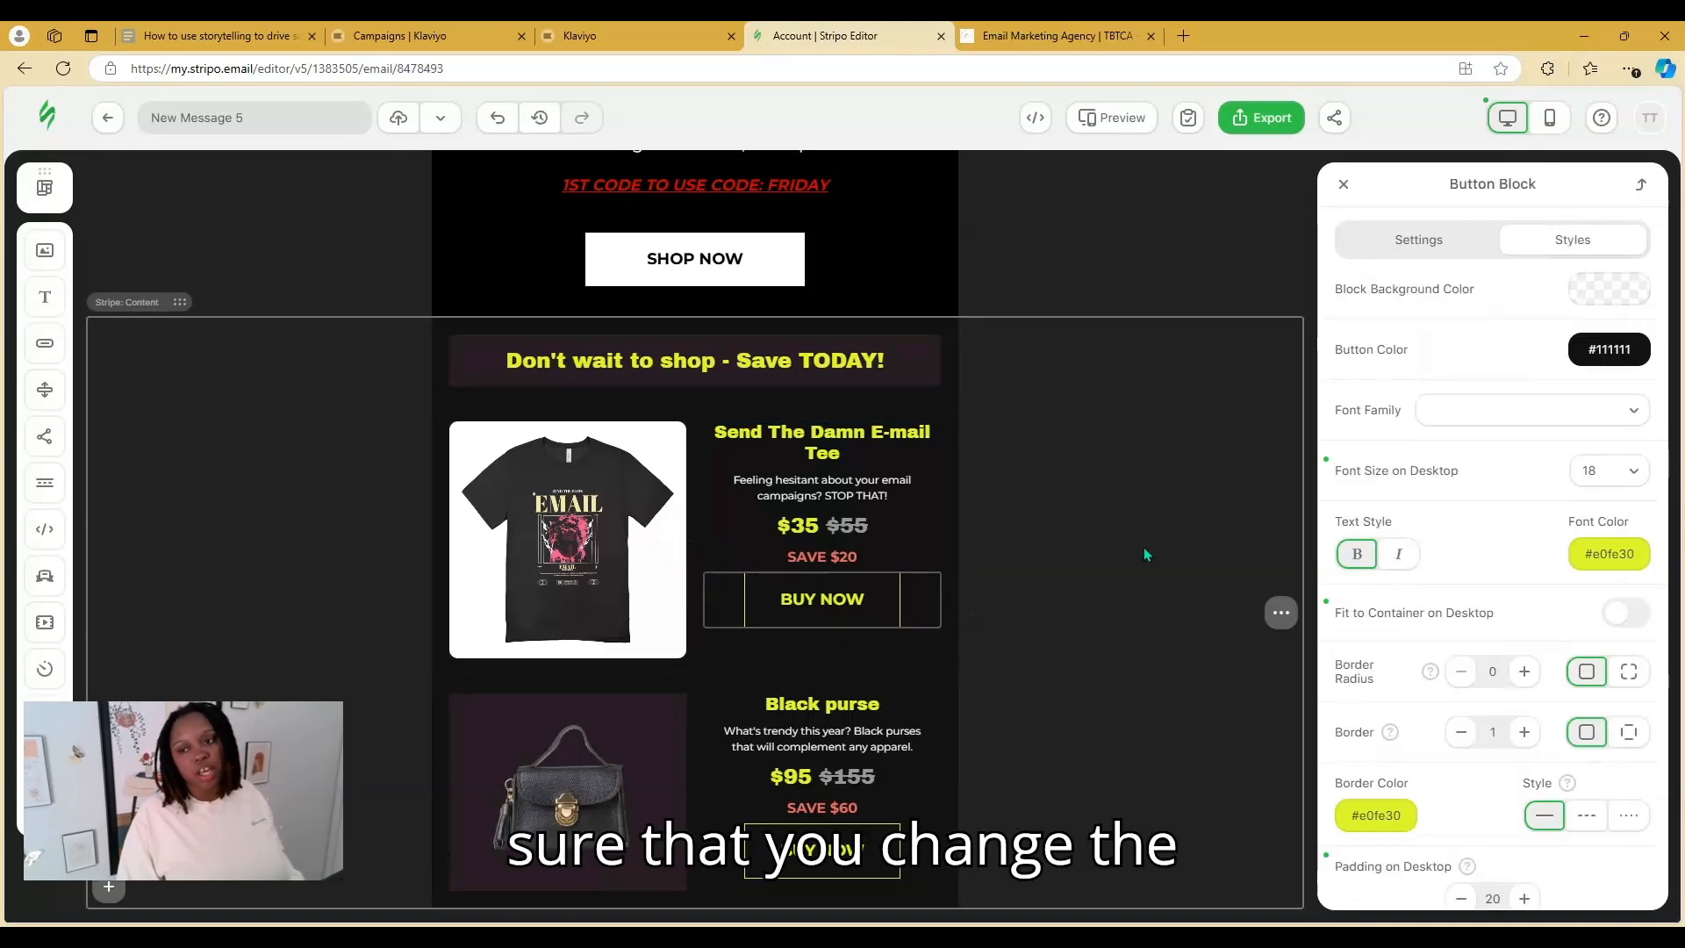
{"action": "left_click", "coordinate": [1436, 243]}
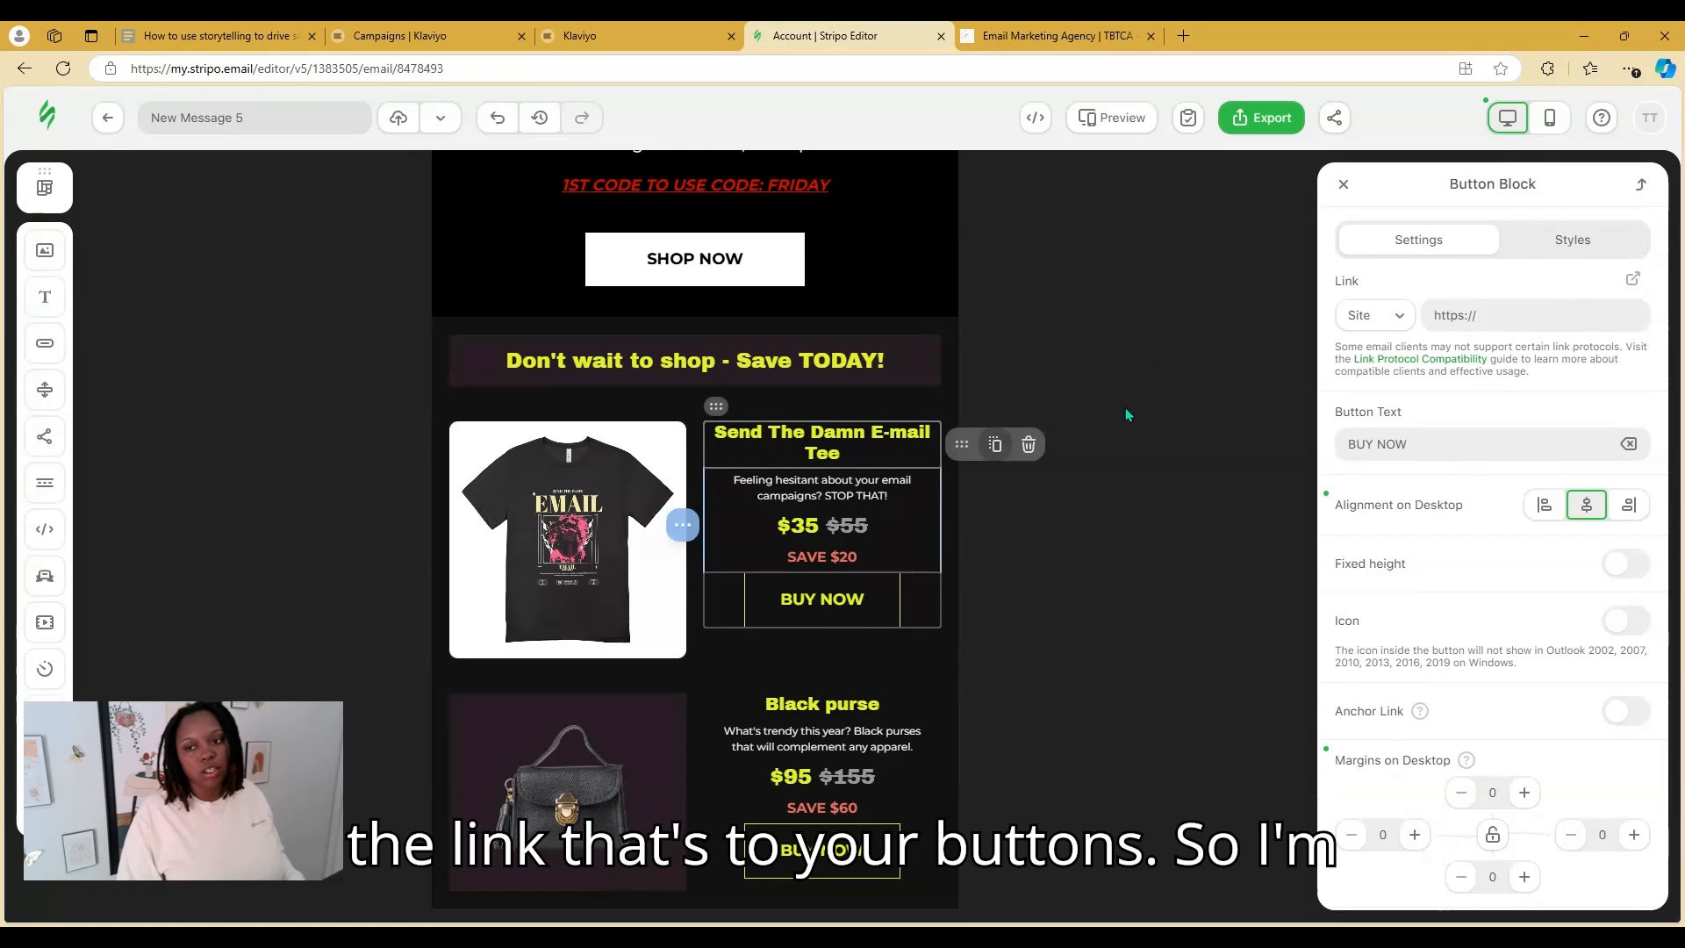
{"action": "left_click", "coordinate": [1162, 484]}
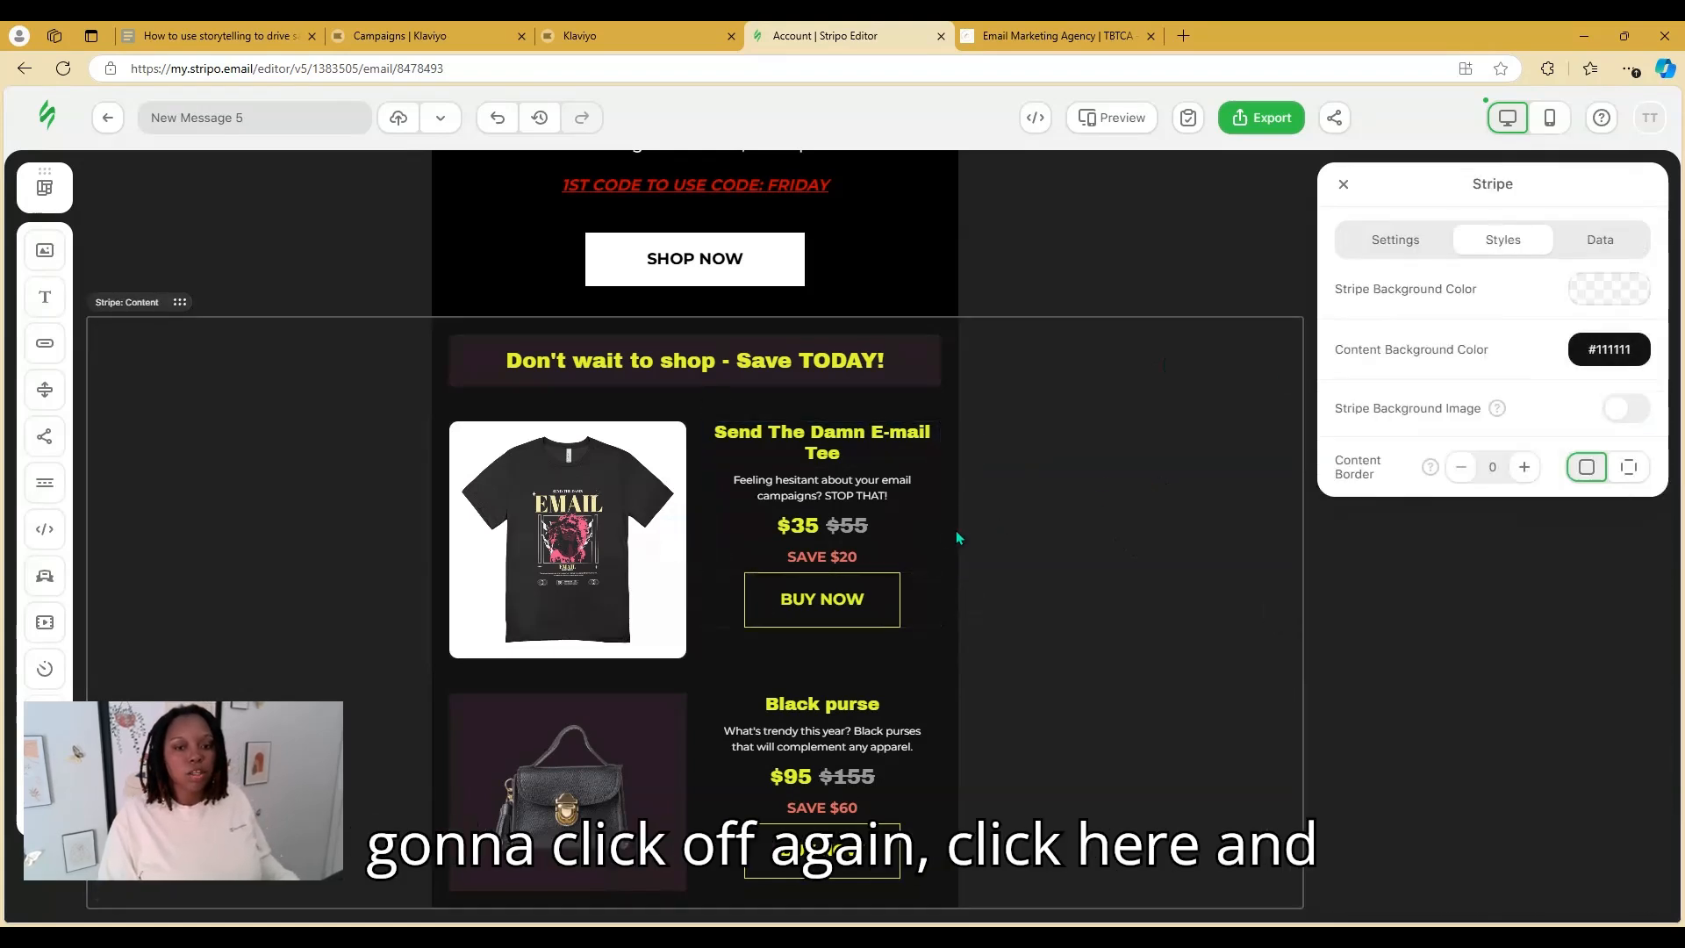
{"action": "left_click", "coordinate": [948, 533]}
{"action": "left_click", "coordinate": [829, 598]}
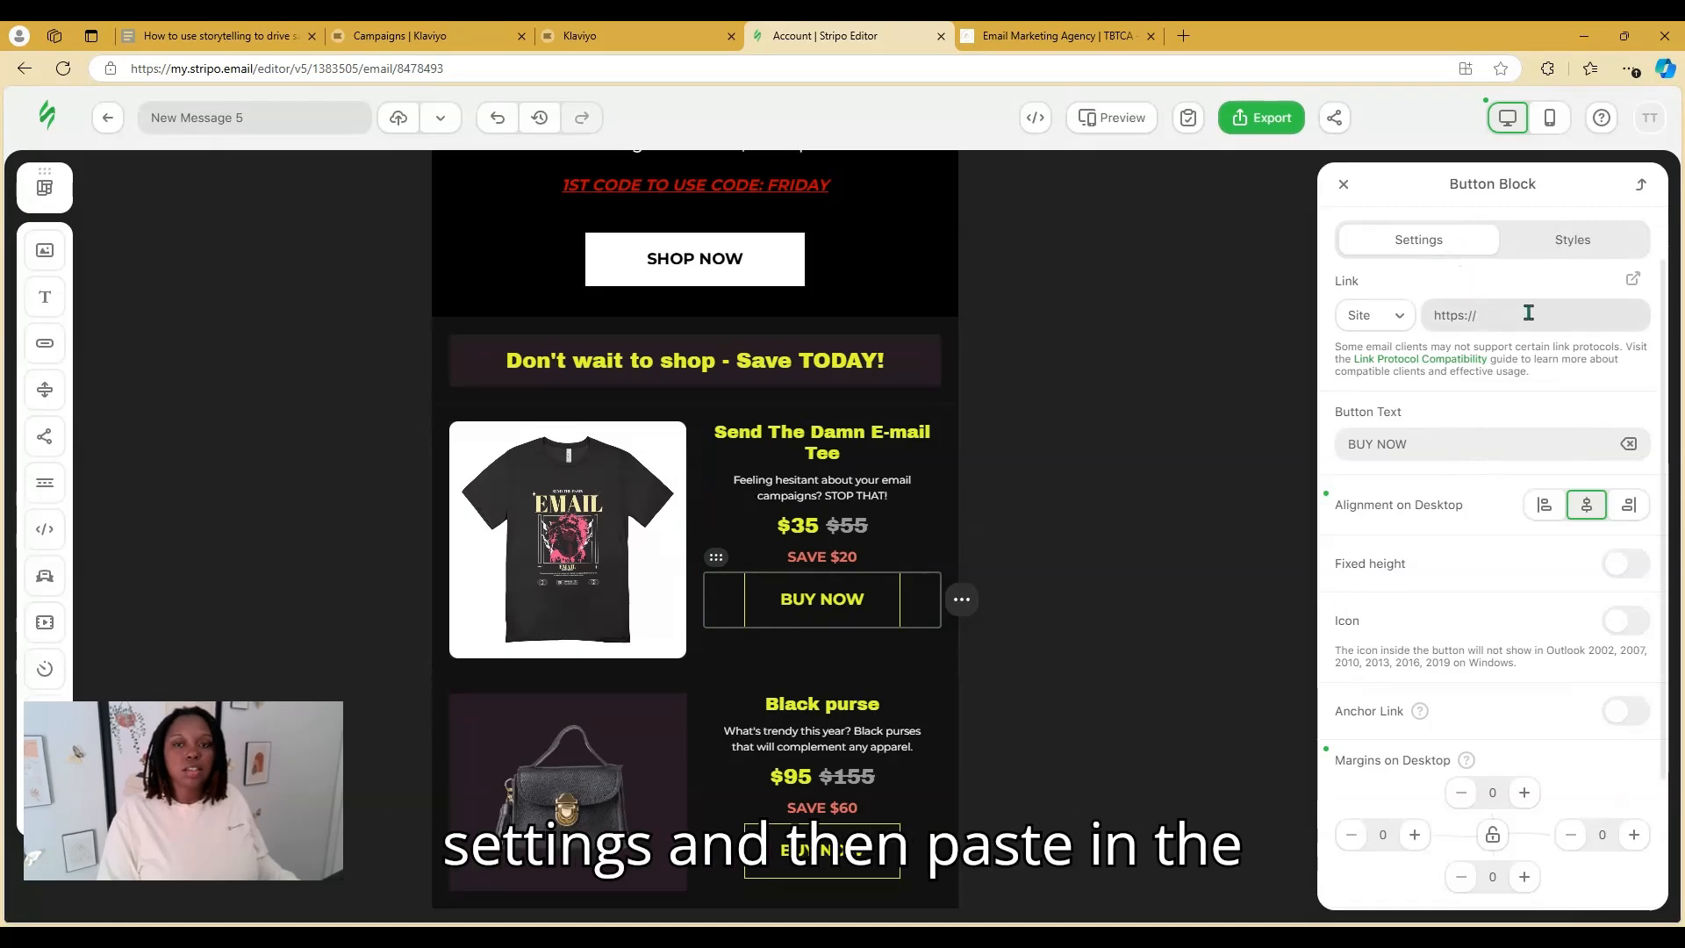
Copy the web address of the Send The Damn Email tee page from Touched By Ty's TMB Merch collection
{"action": "left_click", "coordinate": [1058, 35]}
{"action": "left_click", "coordinate": [277, 145]}
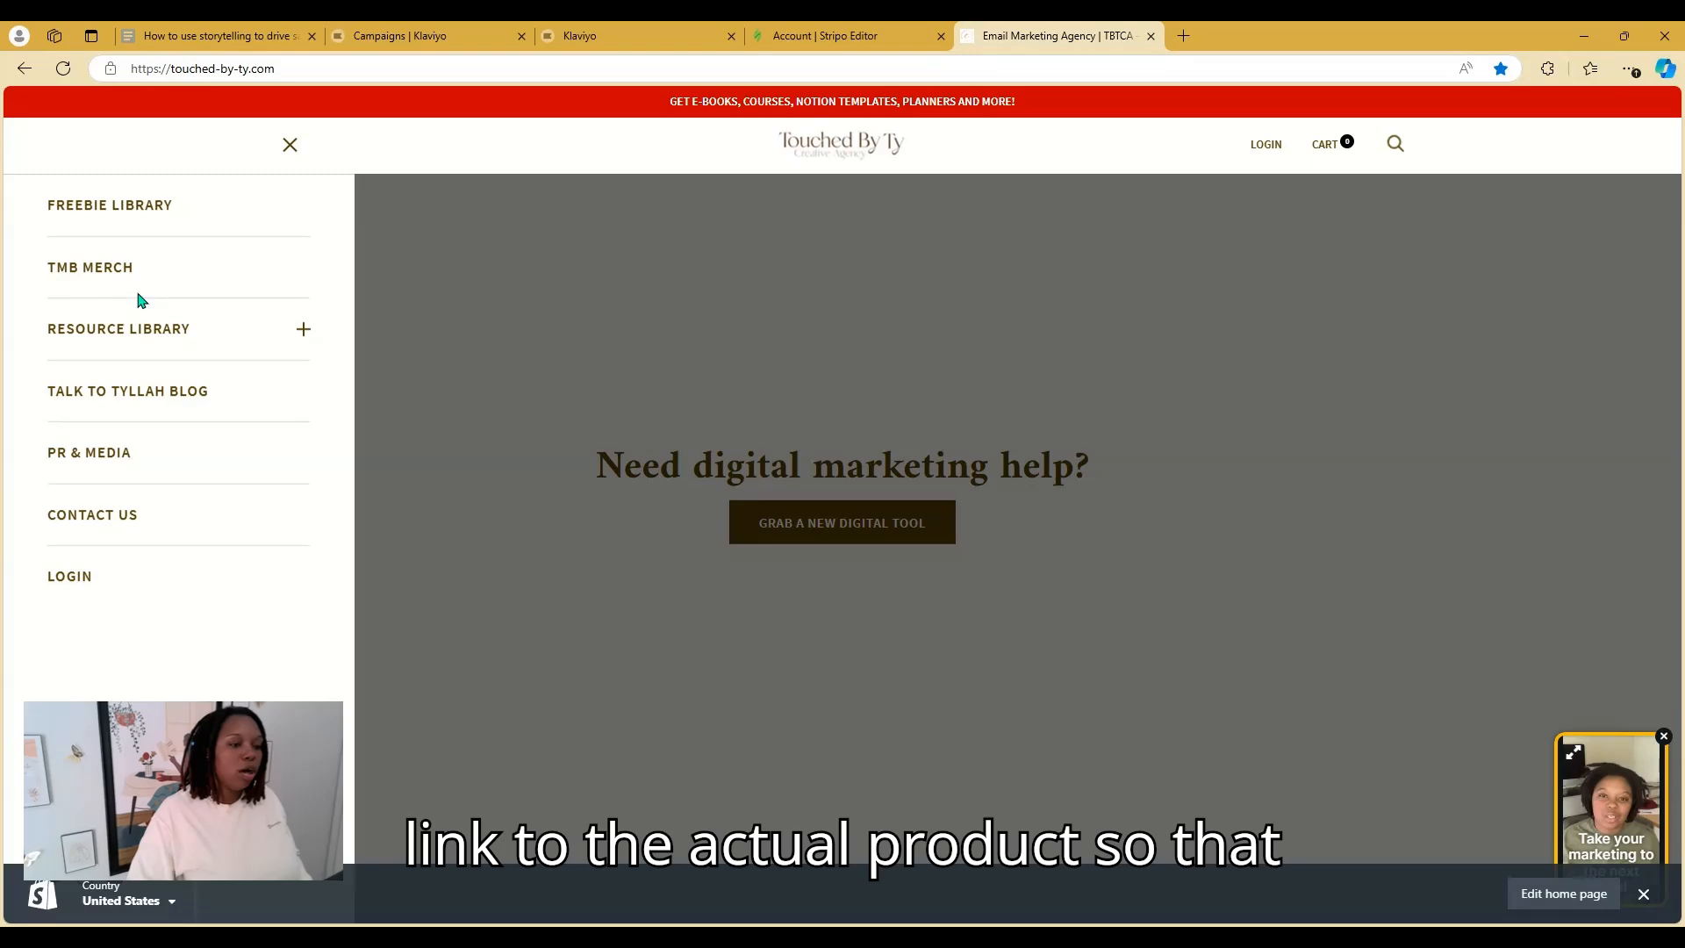
{"action": "left_click", "coordinate": [117, 268]}
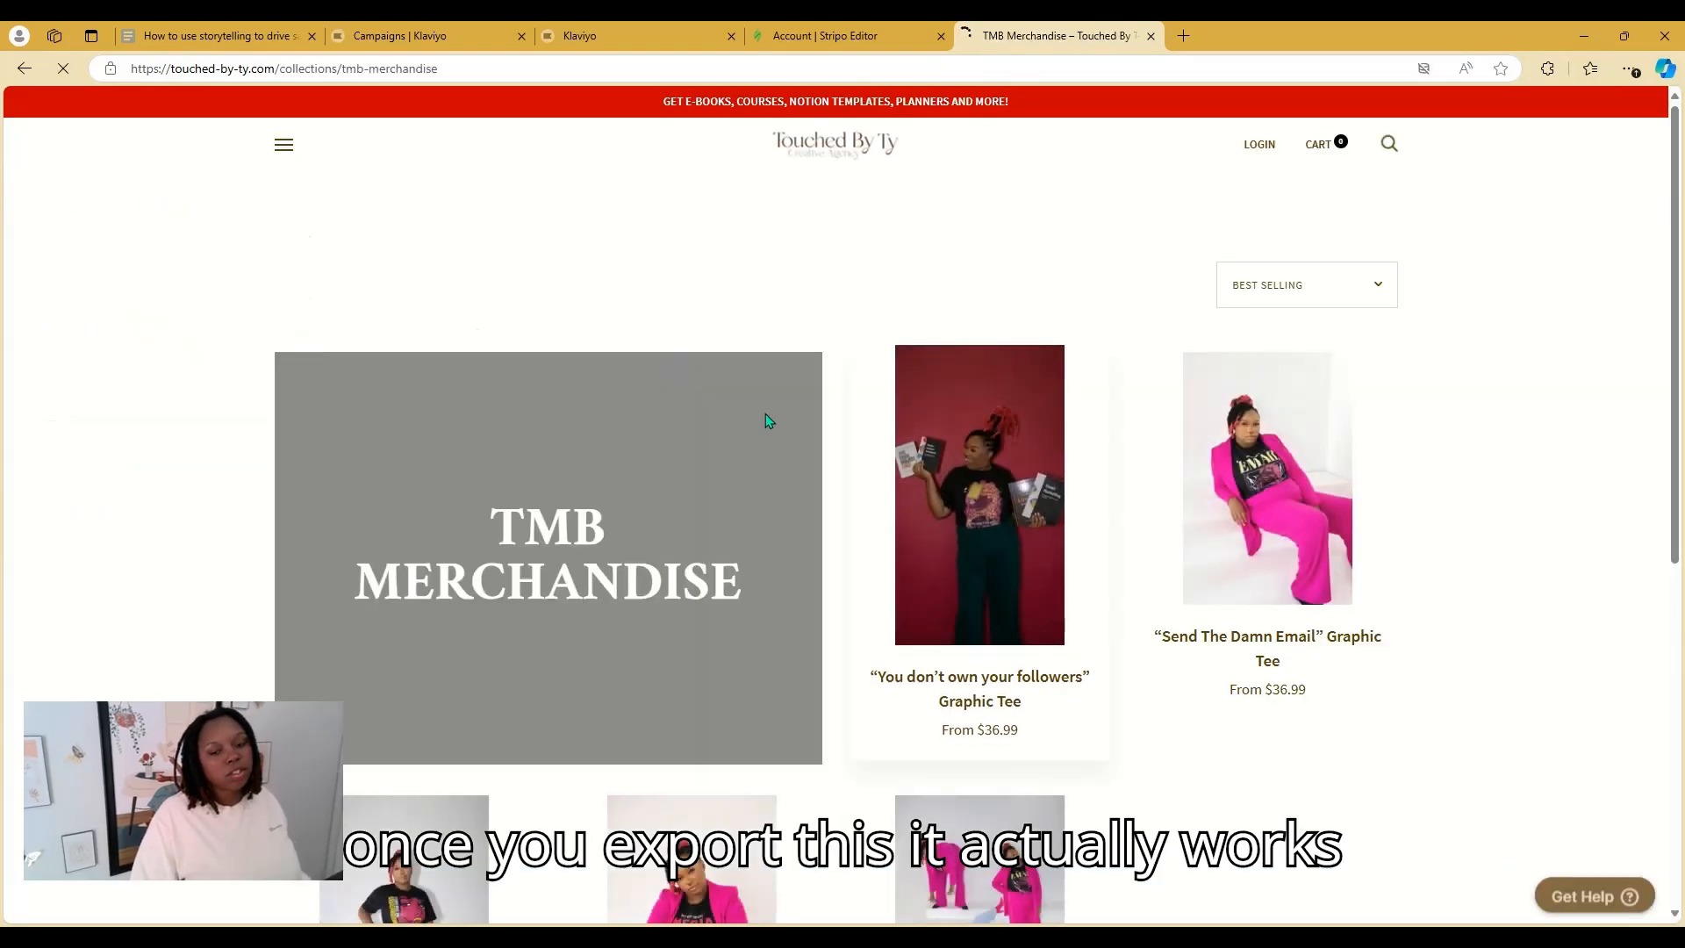
{"action": "scroll", "coordinate": [790, 411], "scroll_direction": "down", "scroll_amount": 3}
{"action": "left_click", "coordinate": [1285, 208]}
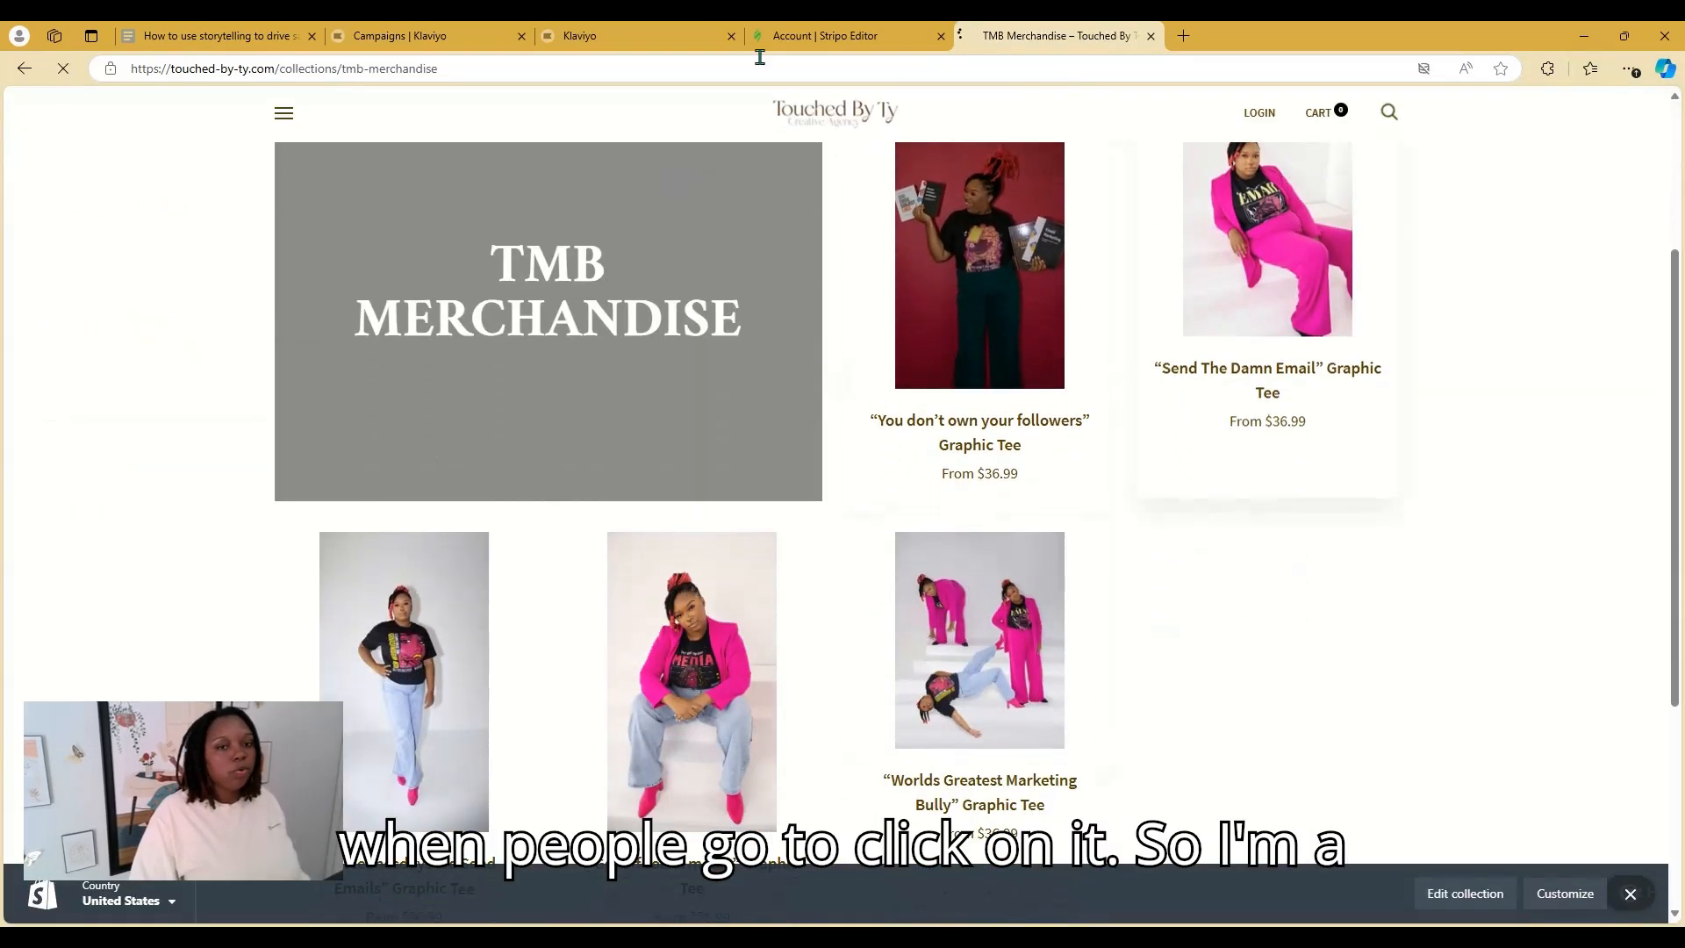
{"action": "left_click", "coordinate": [728, 70]}
{"action": "key", "text": "ctrl+c"}
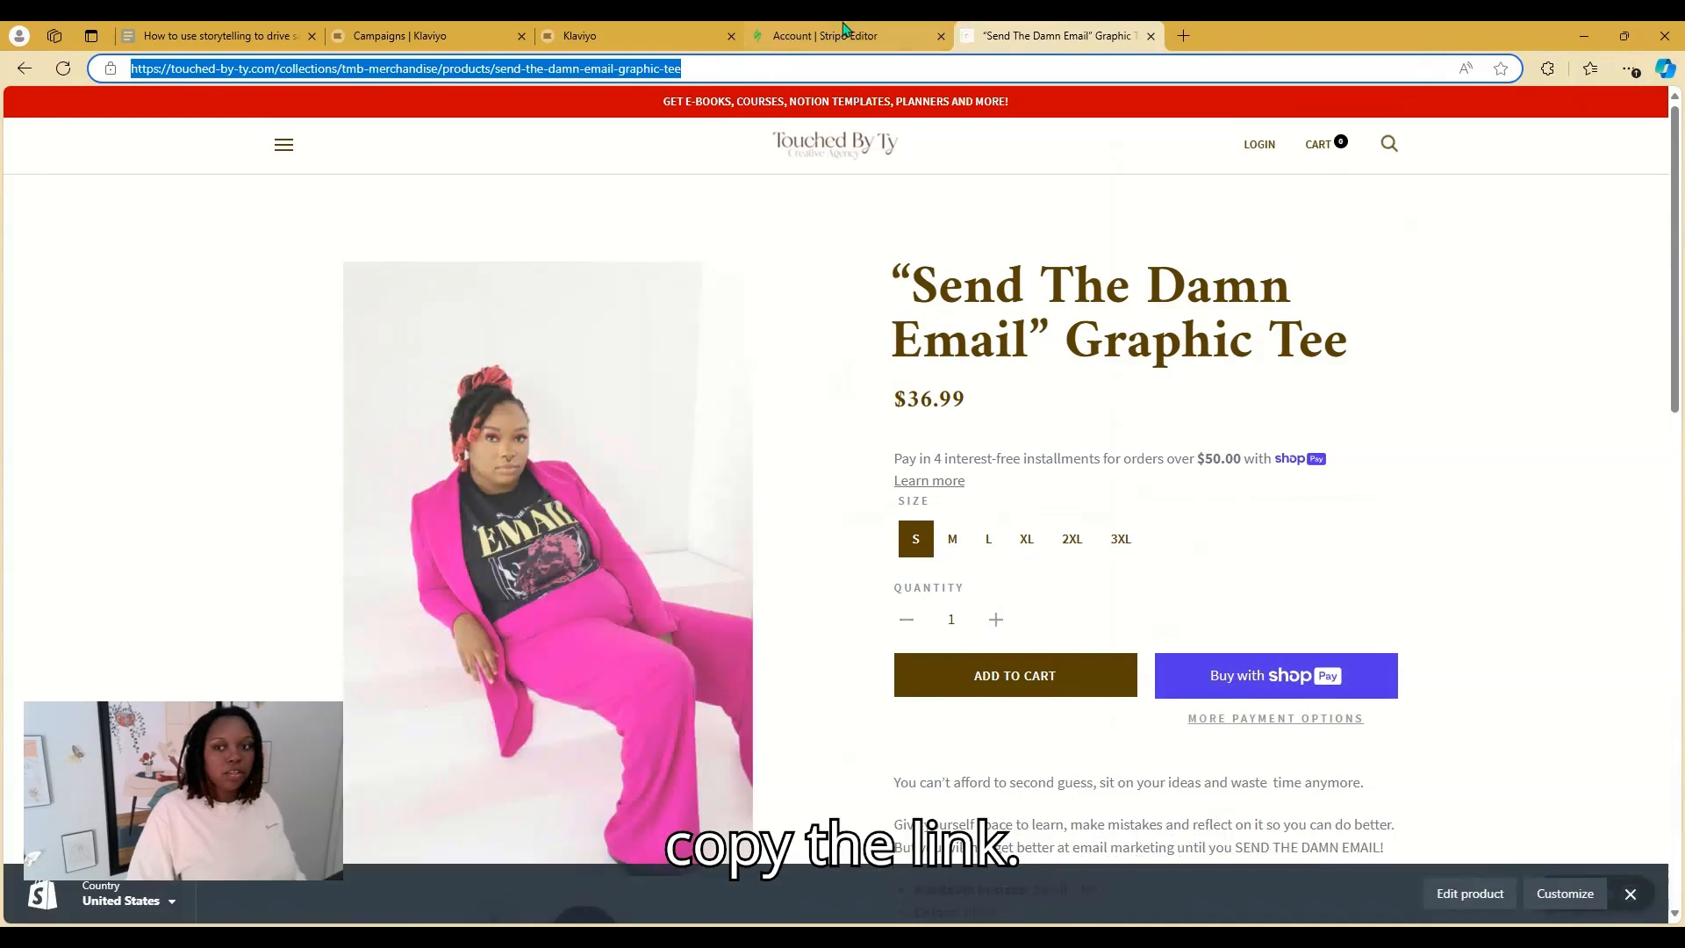
{"action": "left_click", "coordinate": [824, 36]}
Paste the tee's product page address as the BUY NOW button's link
{"action": "left_click", "coordinate": [1508, 313]}
{"action": "left_click_drag", "start_coordinate": [1508, 313], "coordinate": [1392, 316]}
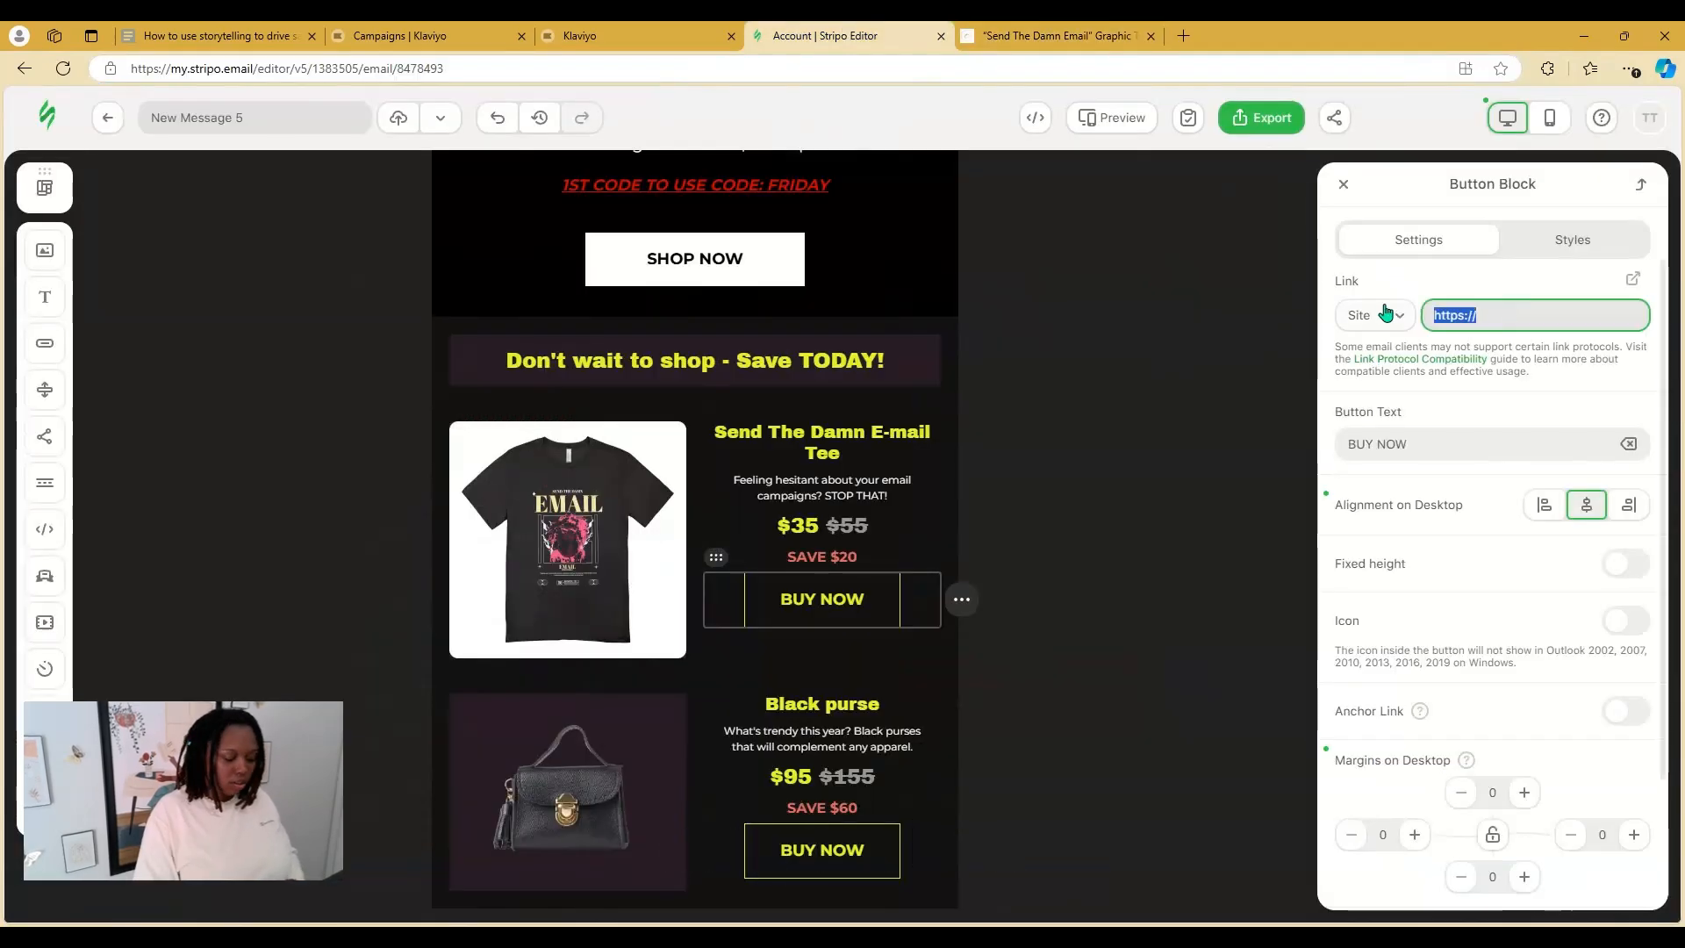
{"action": "key", "text": "ctrl+v"}
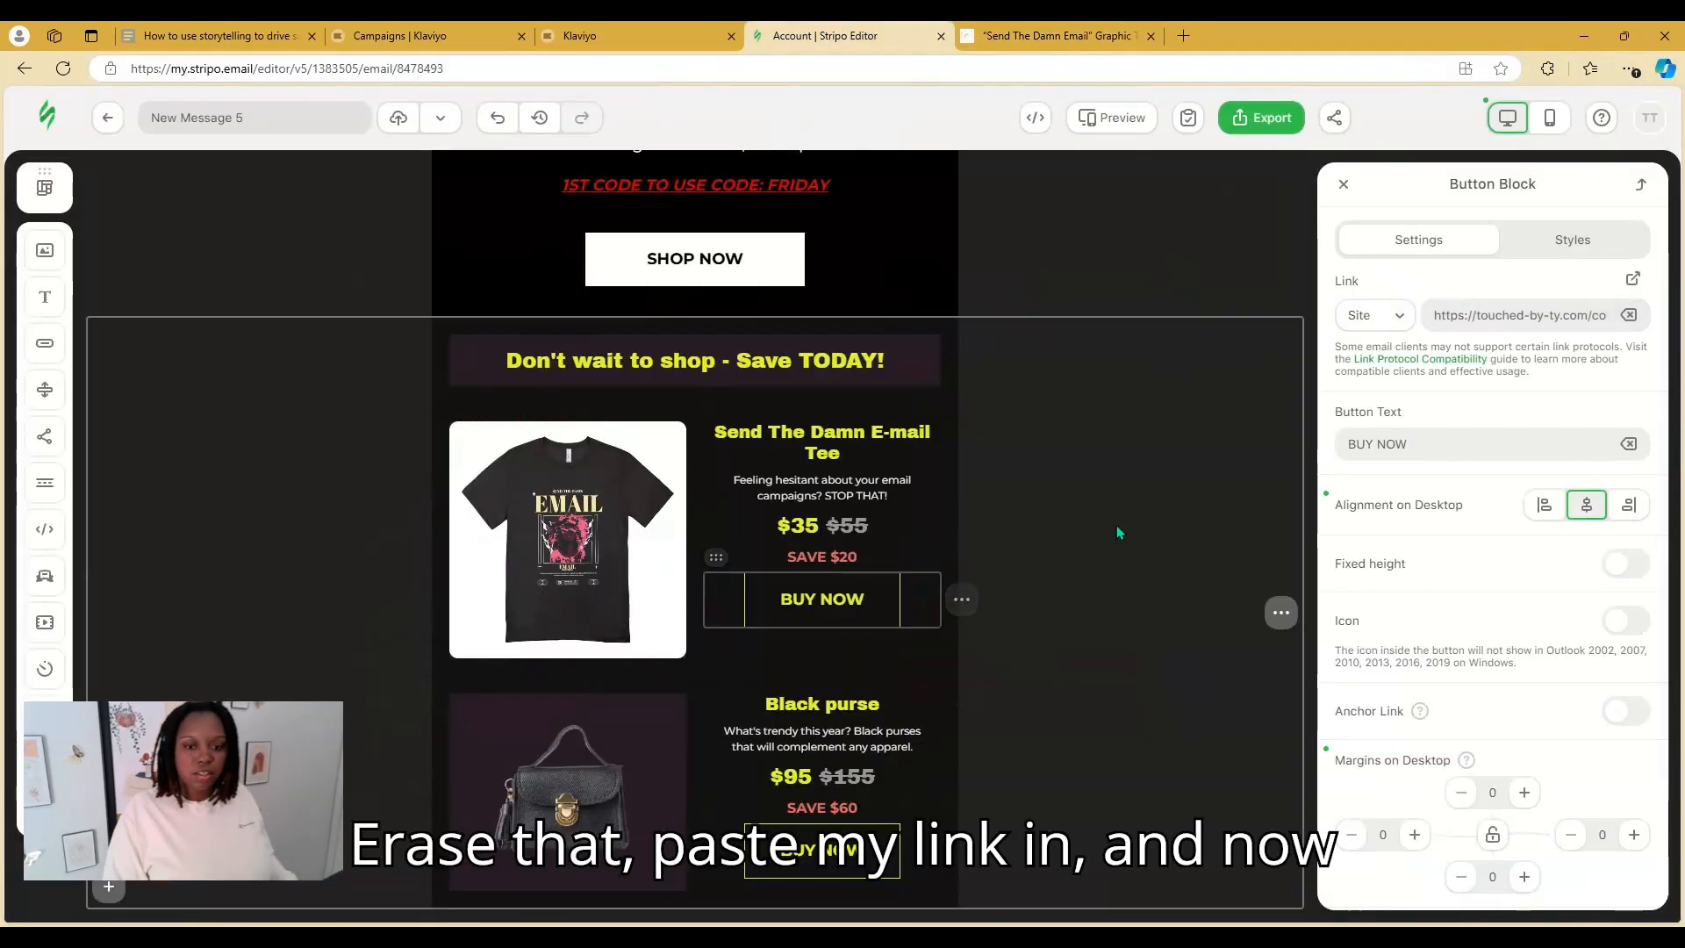
{"action": "left_click", "coordinate": [1075, 572]}
Replace the Black purse photo in the second product card with a pasted T-shirt image (4.png)
{"action": "left_click", "coordinate": [912, 730]}
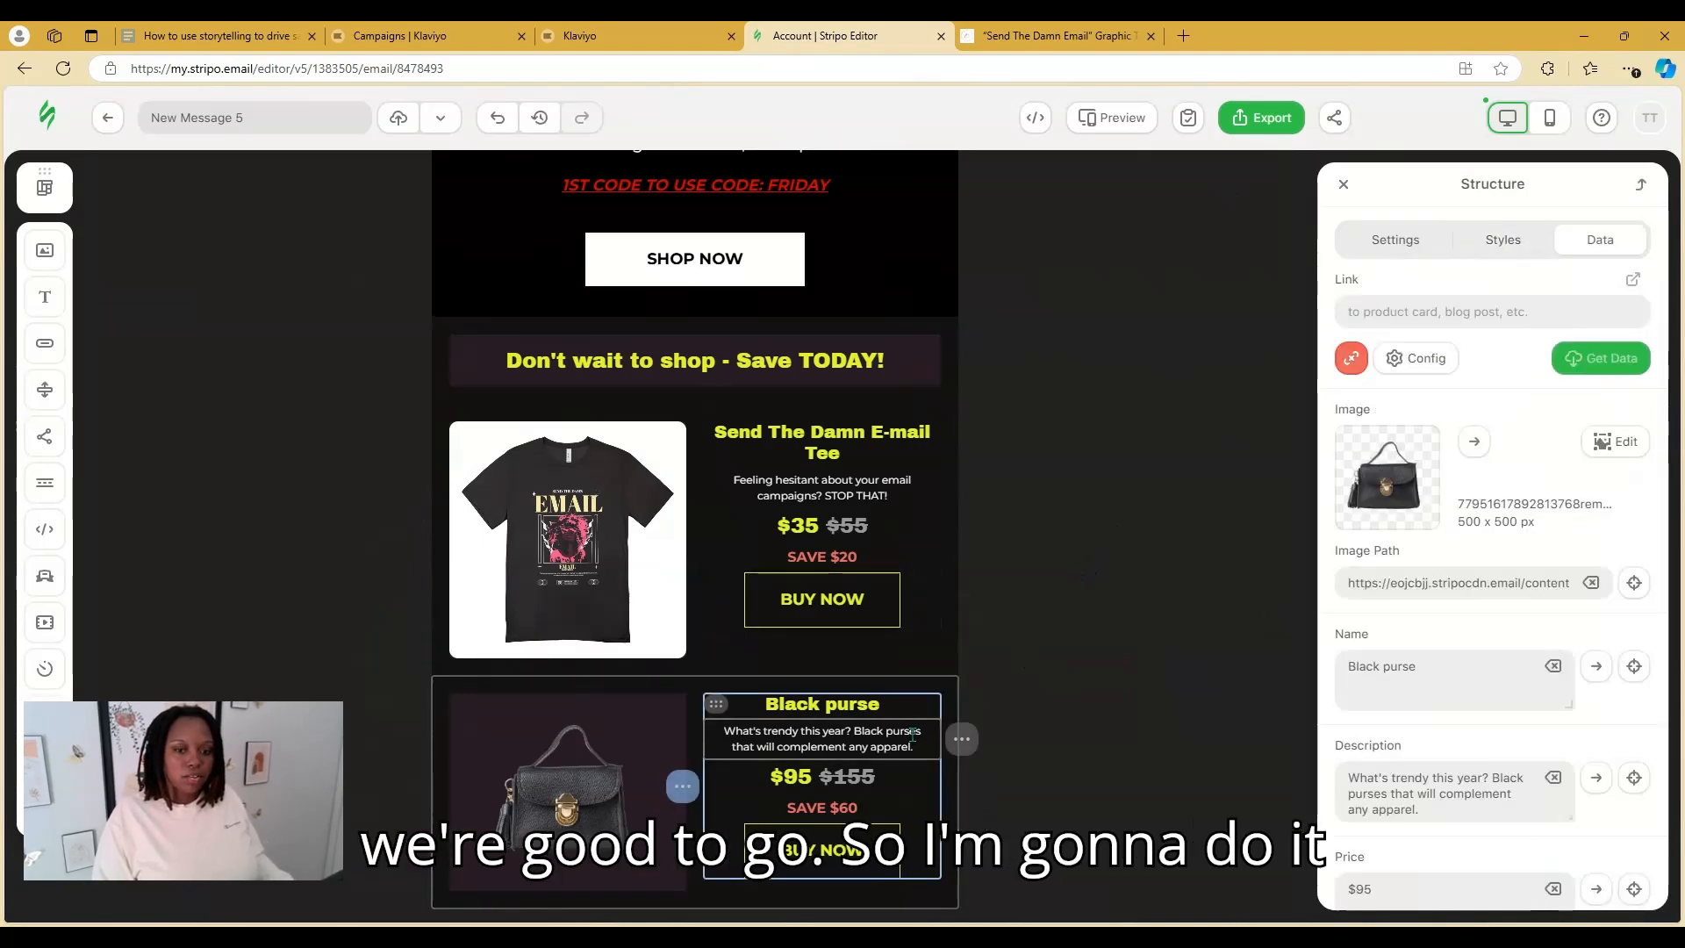
{"action": "scroll", "coordinate": [619, 600], "scroll_direction": "down", "scroll_amount": 3}
{"action": "left_click", "coordinate": [619, 599]}
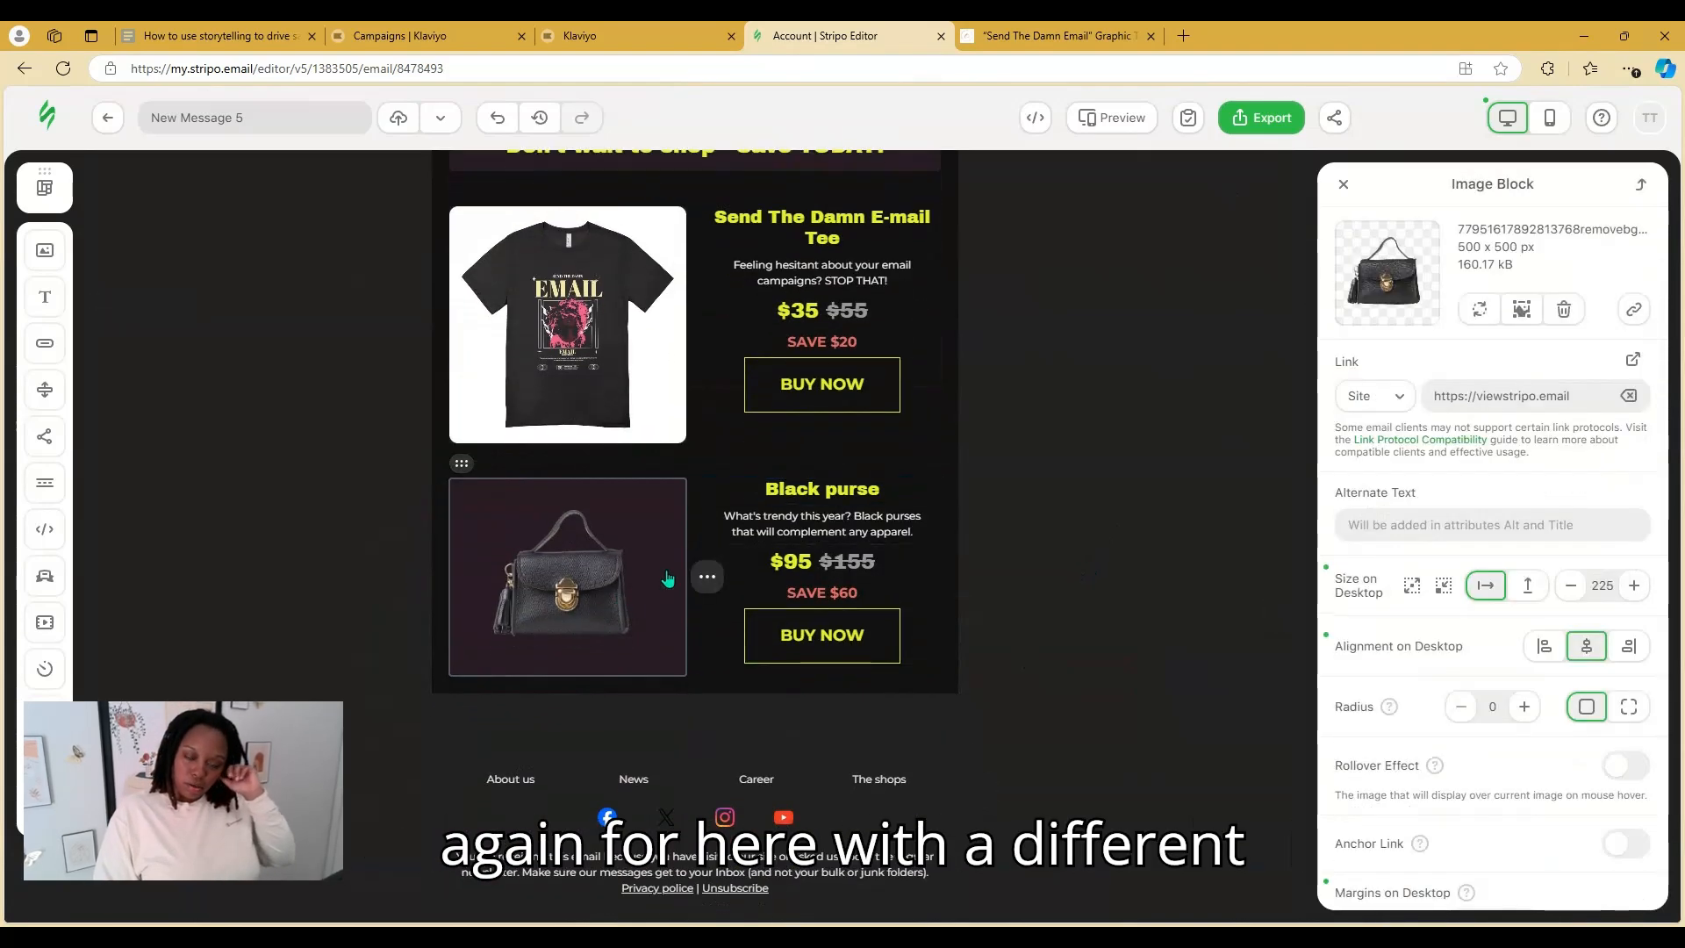
{"action": "left_click", "coordinate": [1482, 312]}
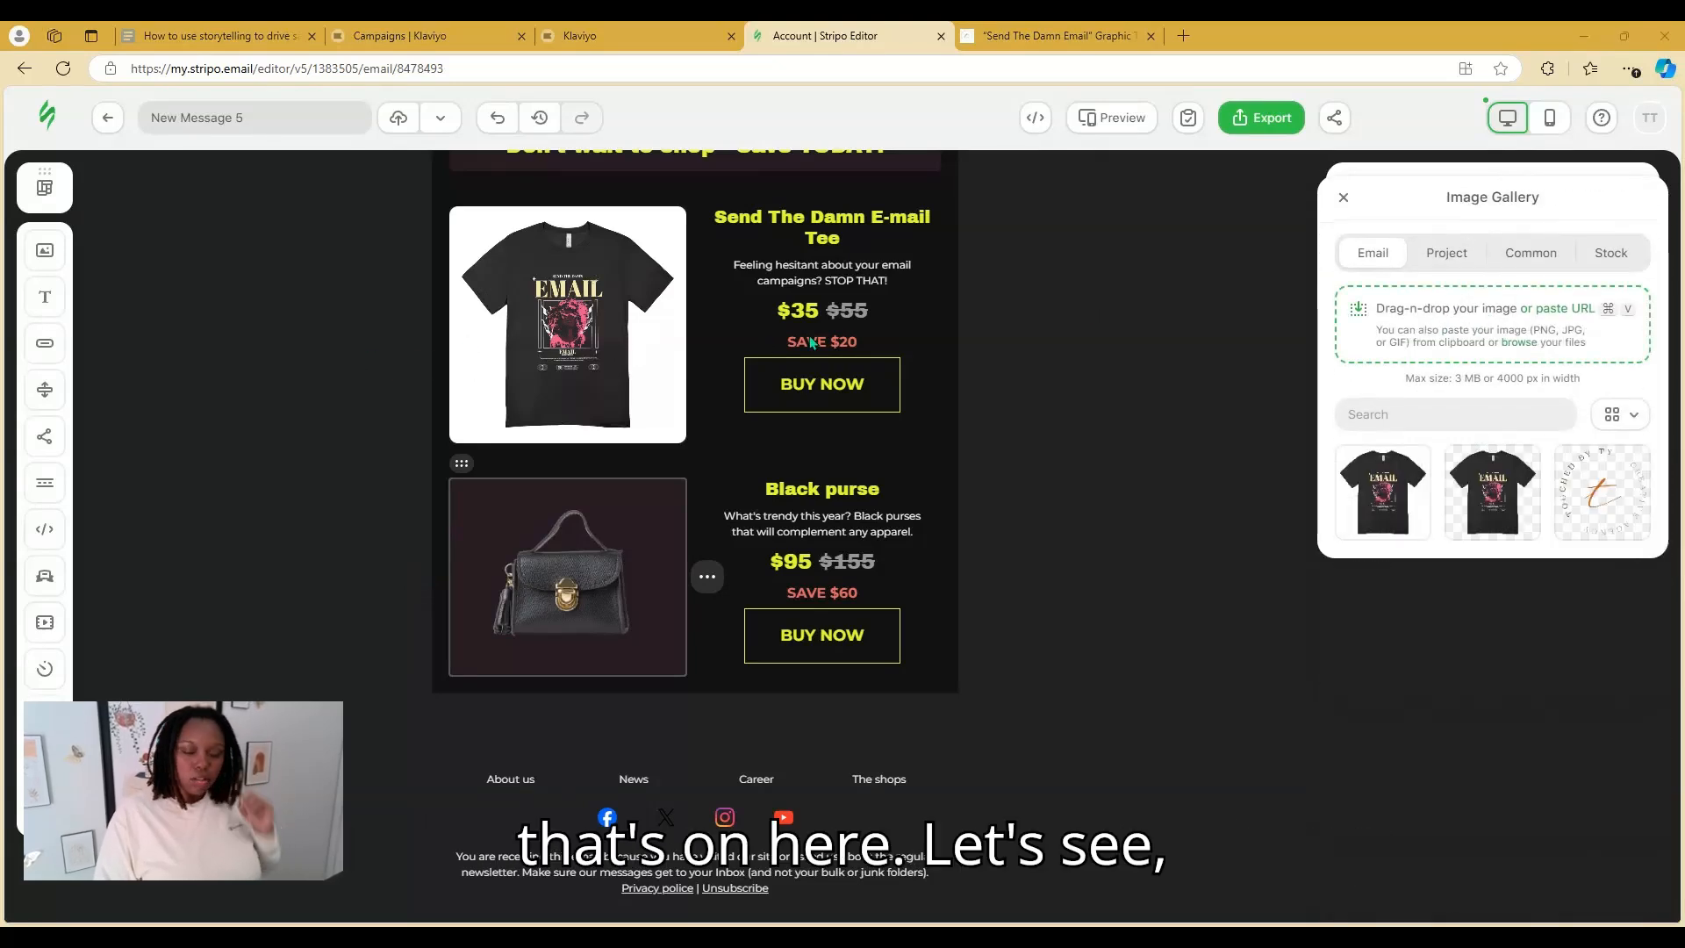
{"action": "key", "text": "ctrl+v"}
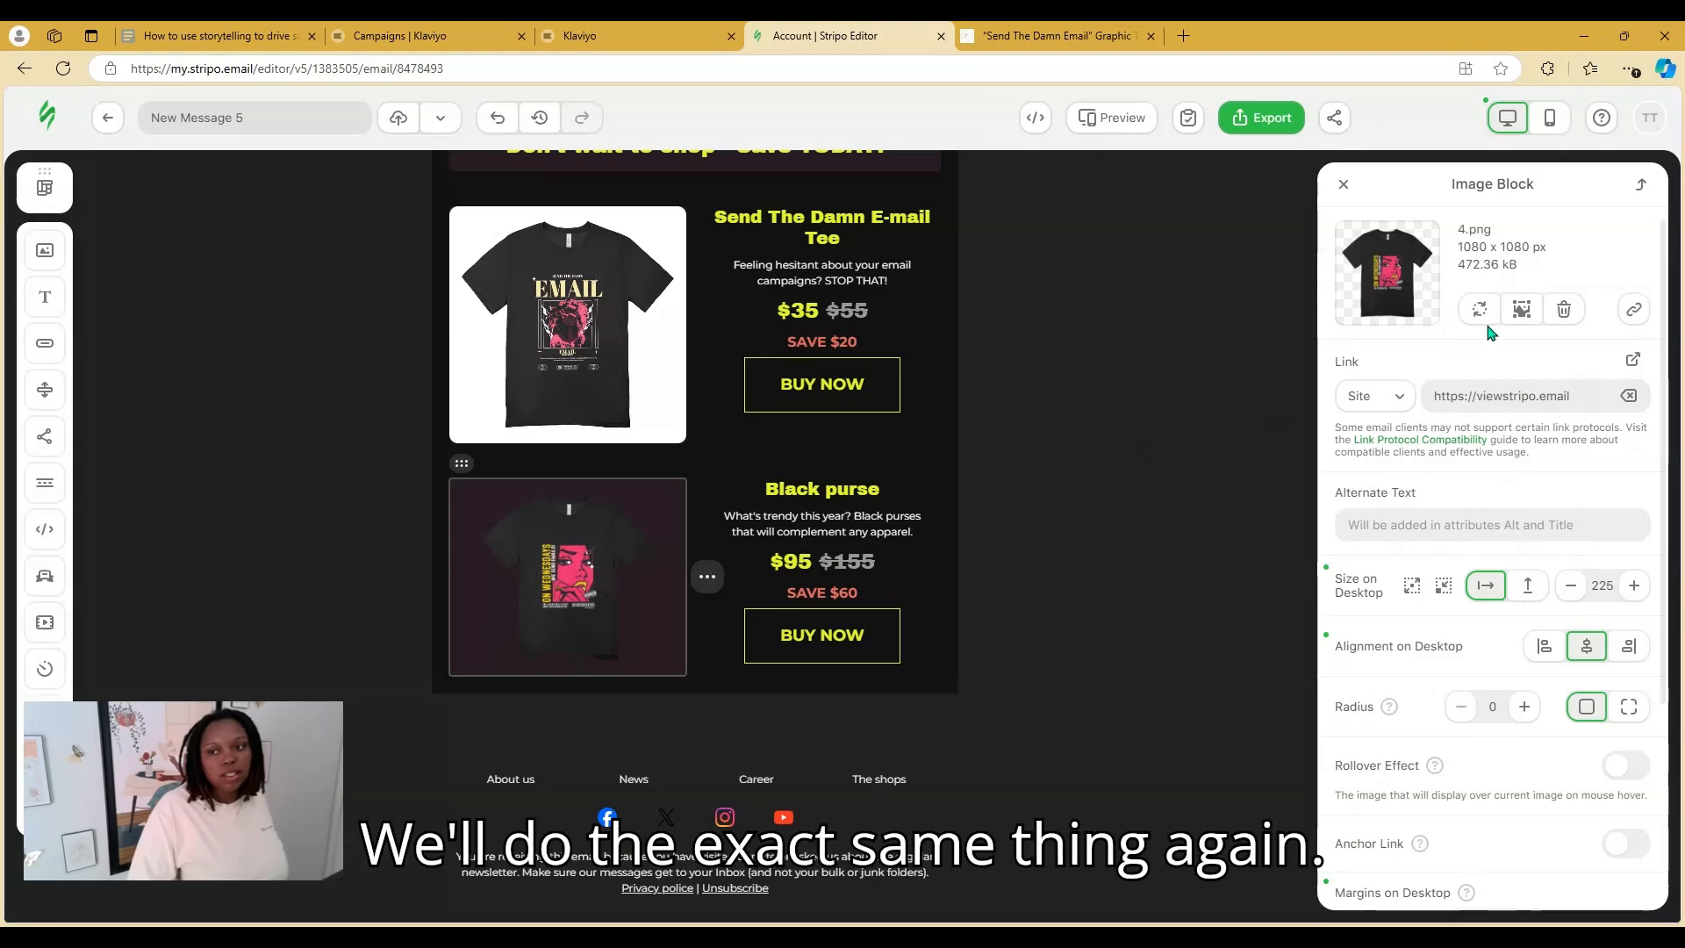
Give the second card's T-shirt image a white background and stretch it to fill its 270 px container
{"action": "left_click", "coordinate": [1523, 311]}
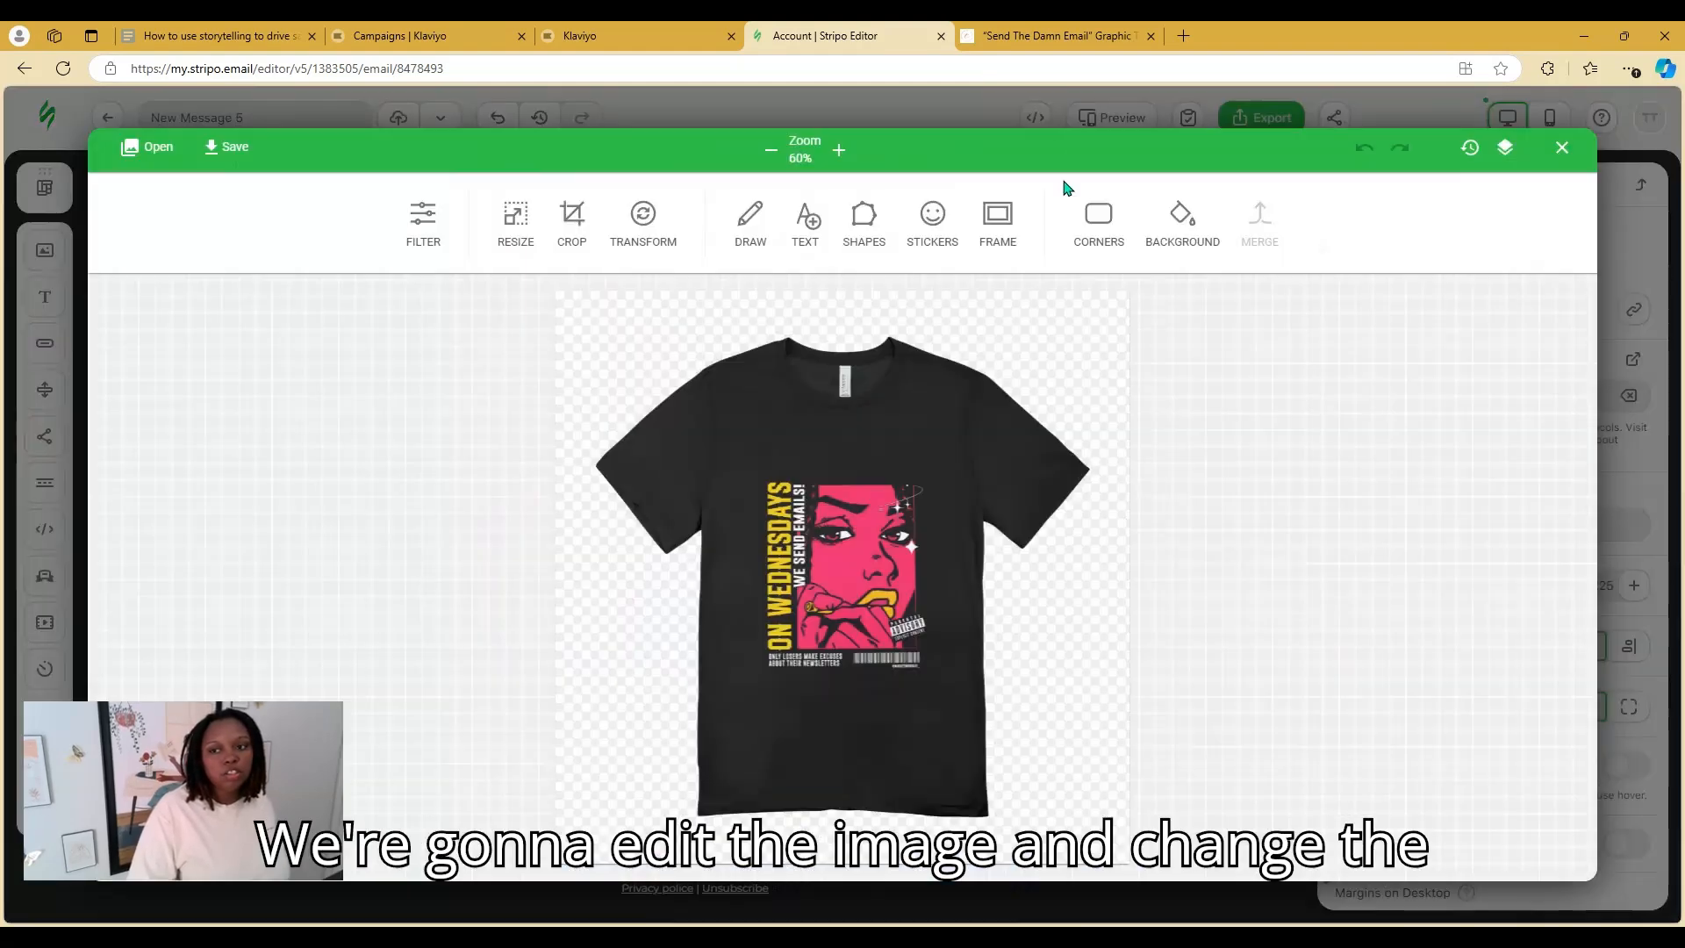
{"action": "left_click", "coordinate": [1192, 231]}
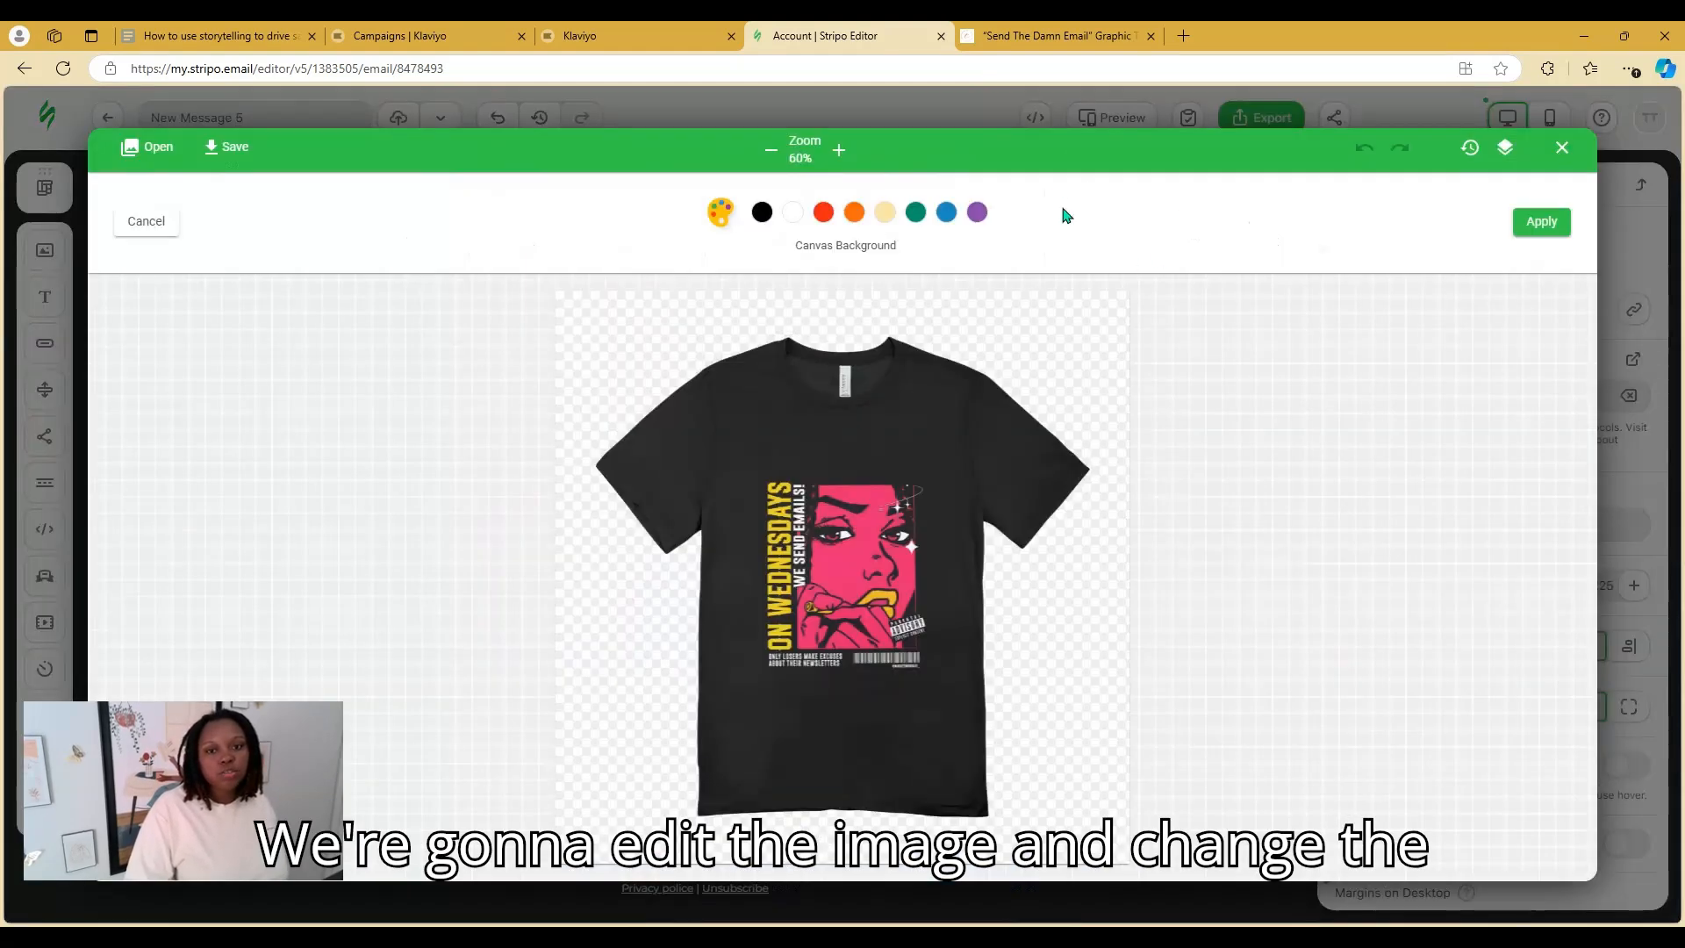
{"action": "left_click", "coordinate": [793, 211]}
{"action": "left_click", "coordinate": [1568, 224]}
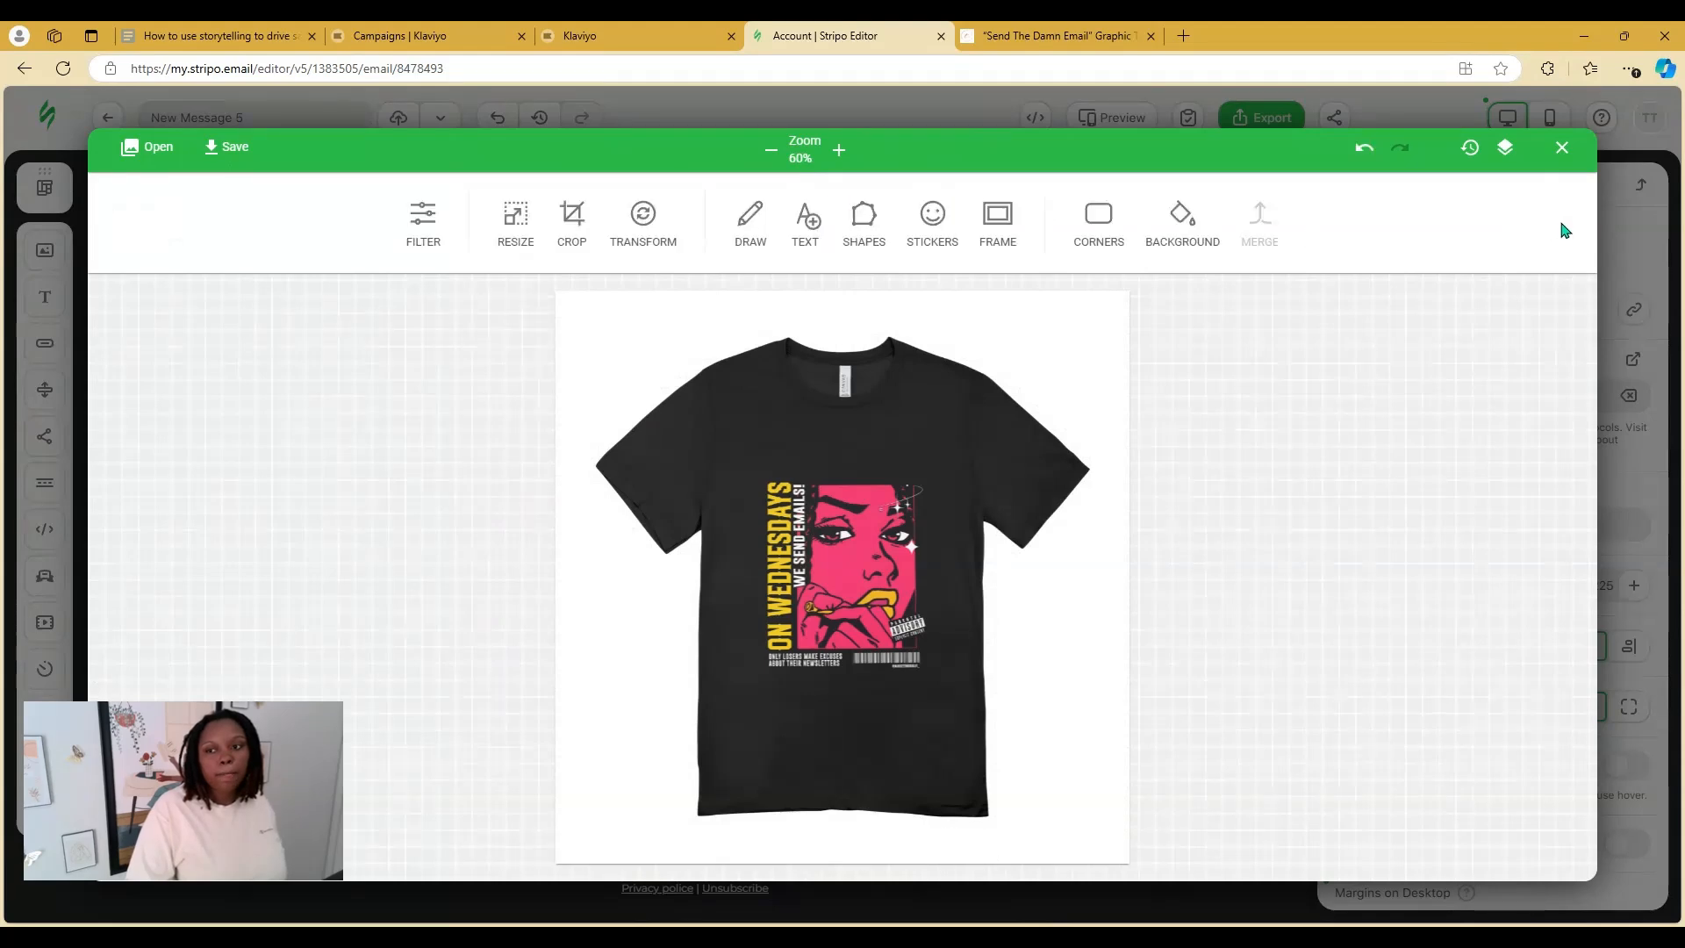
{"action": "left_click", "coordinate": [228, 147]}
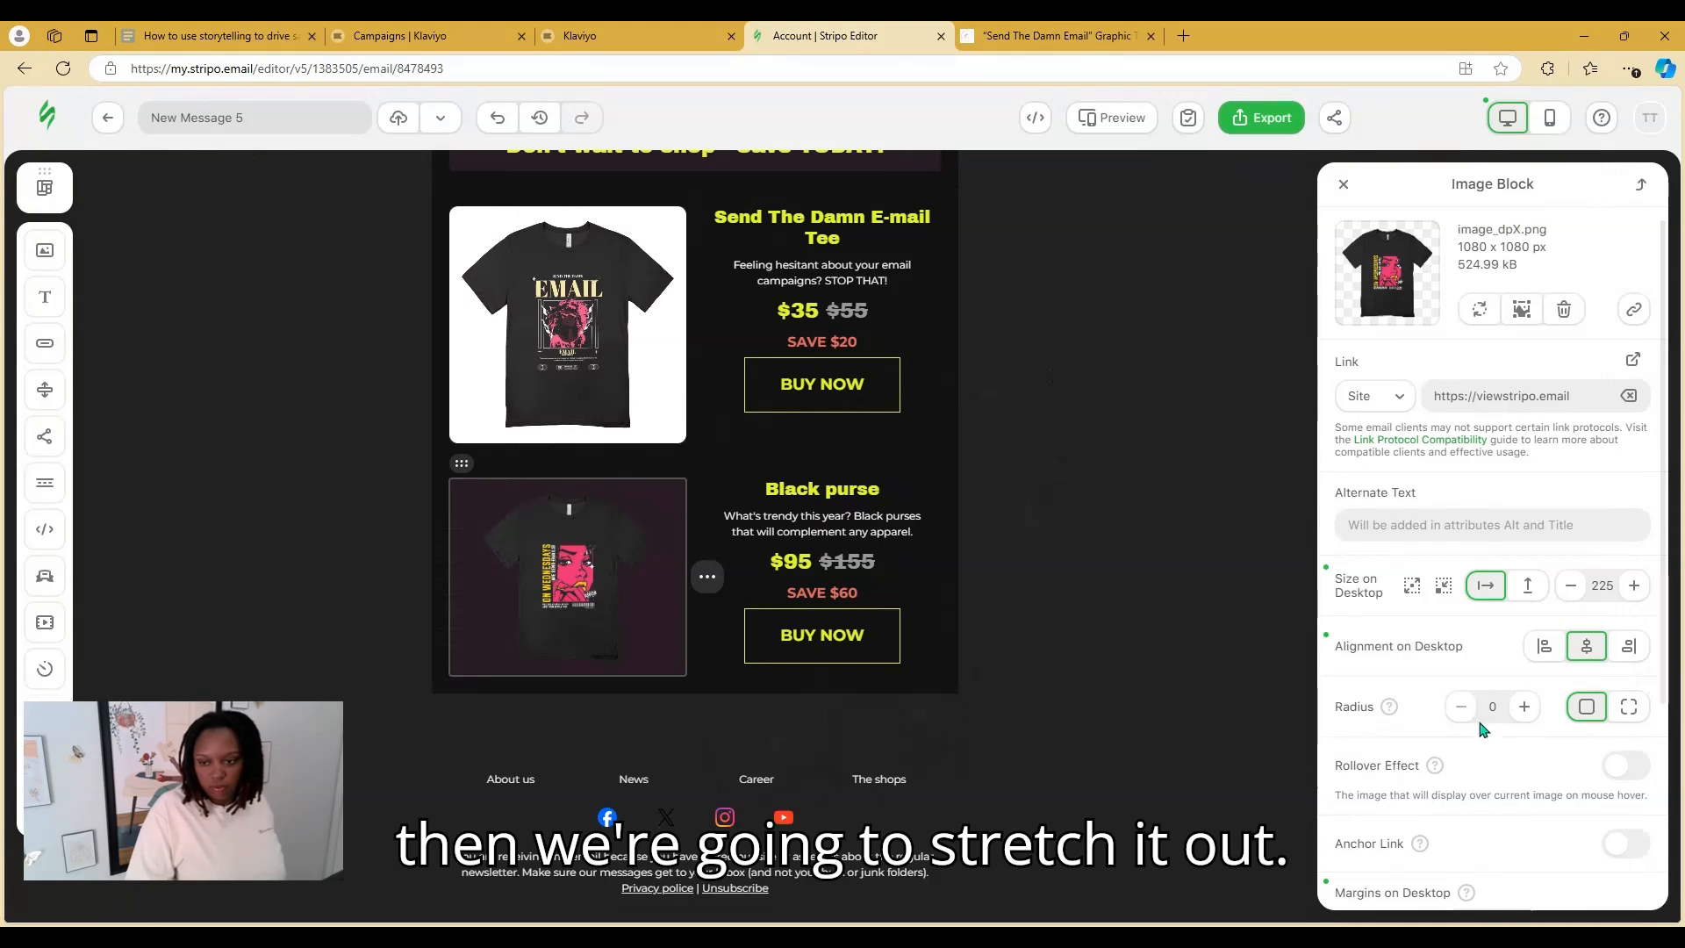
{"action": "left_click", "coordinate": [1411, 586]}
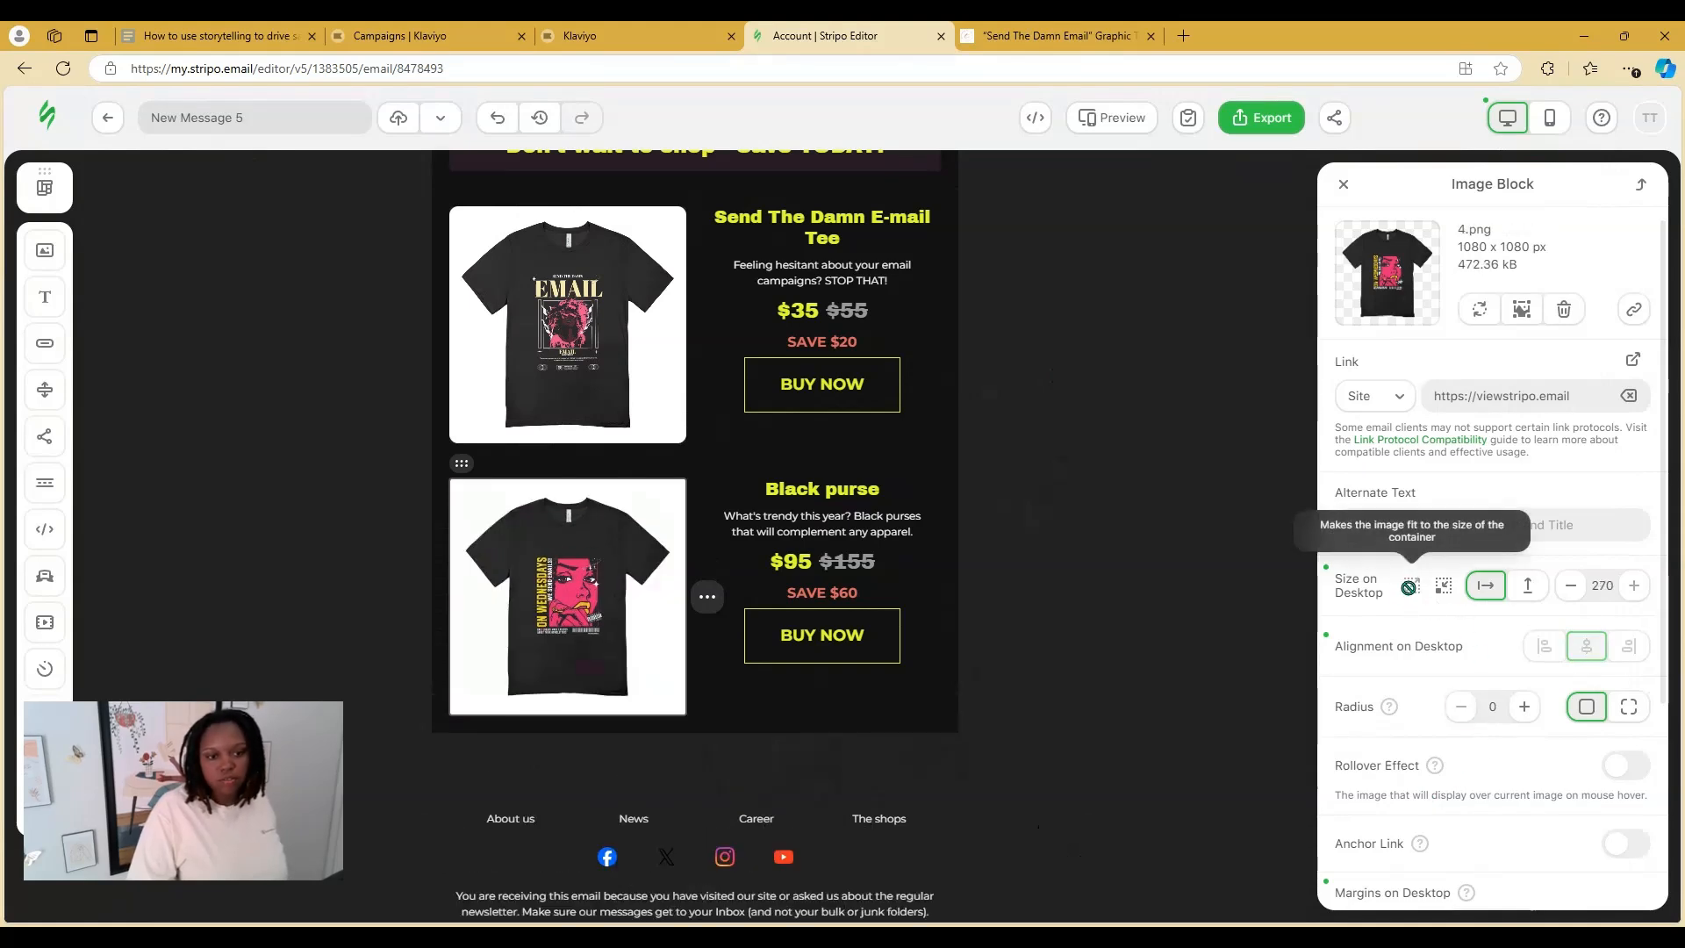
Retitle the second product card 'On Wednesdays We Send Emails Tee'
{"action": "left_click", "coordinate": [877, 489]}
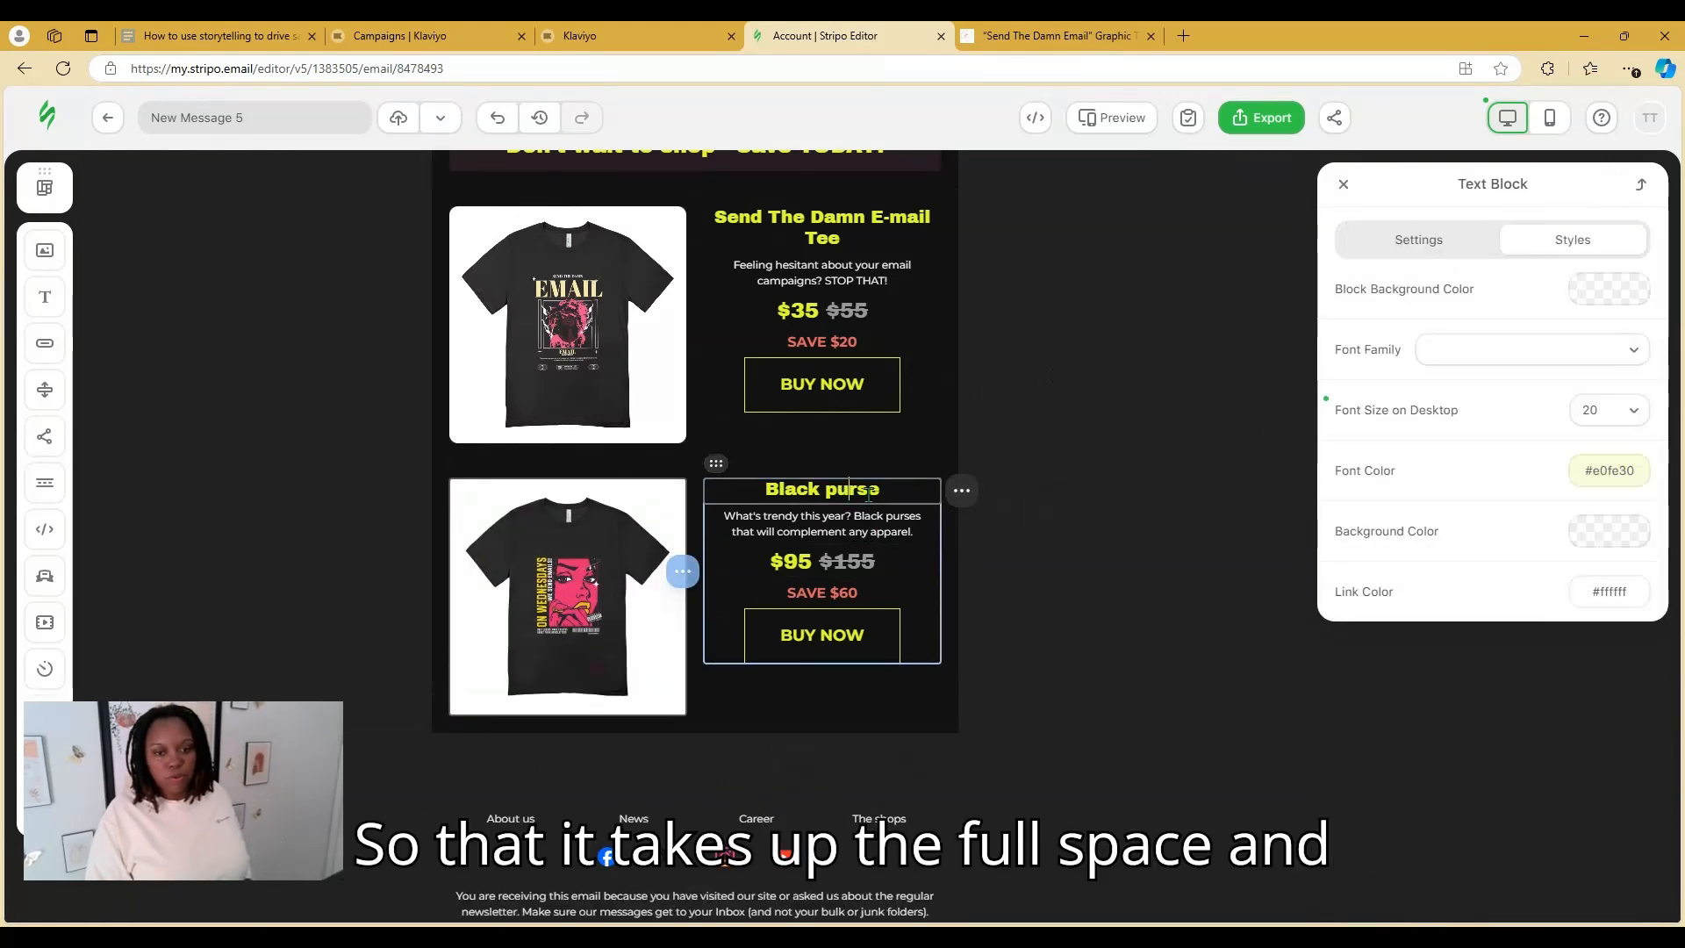
{"action": "left_click_drag", "start_coordinate": [880, 489], "coordinate": [751, 493]}
{"action": "type", "text": "On "}
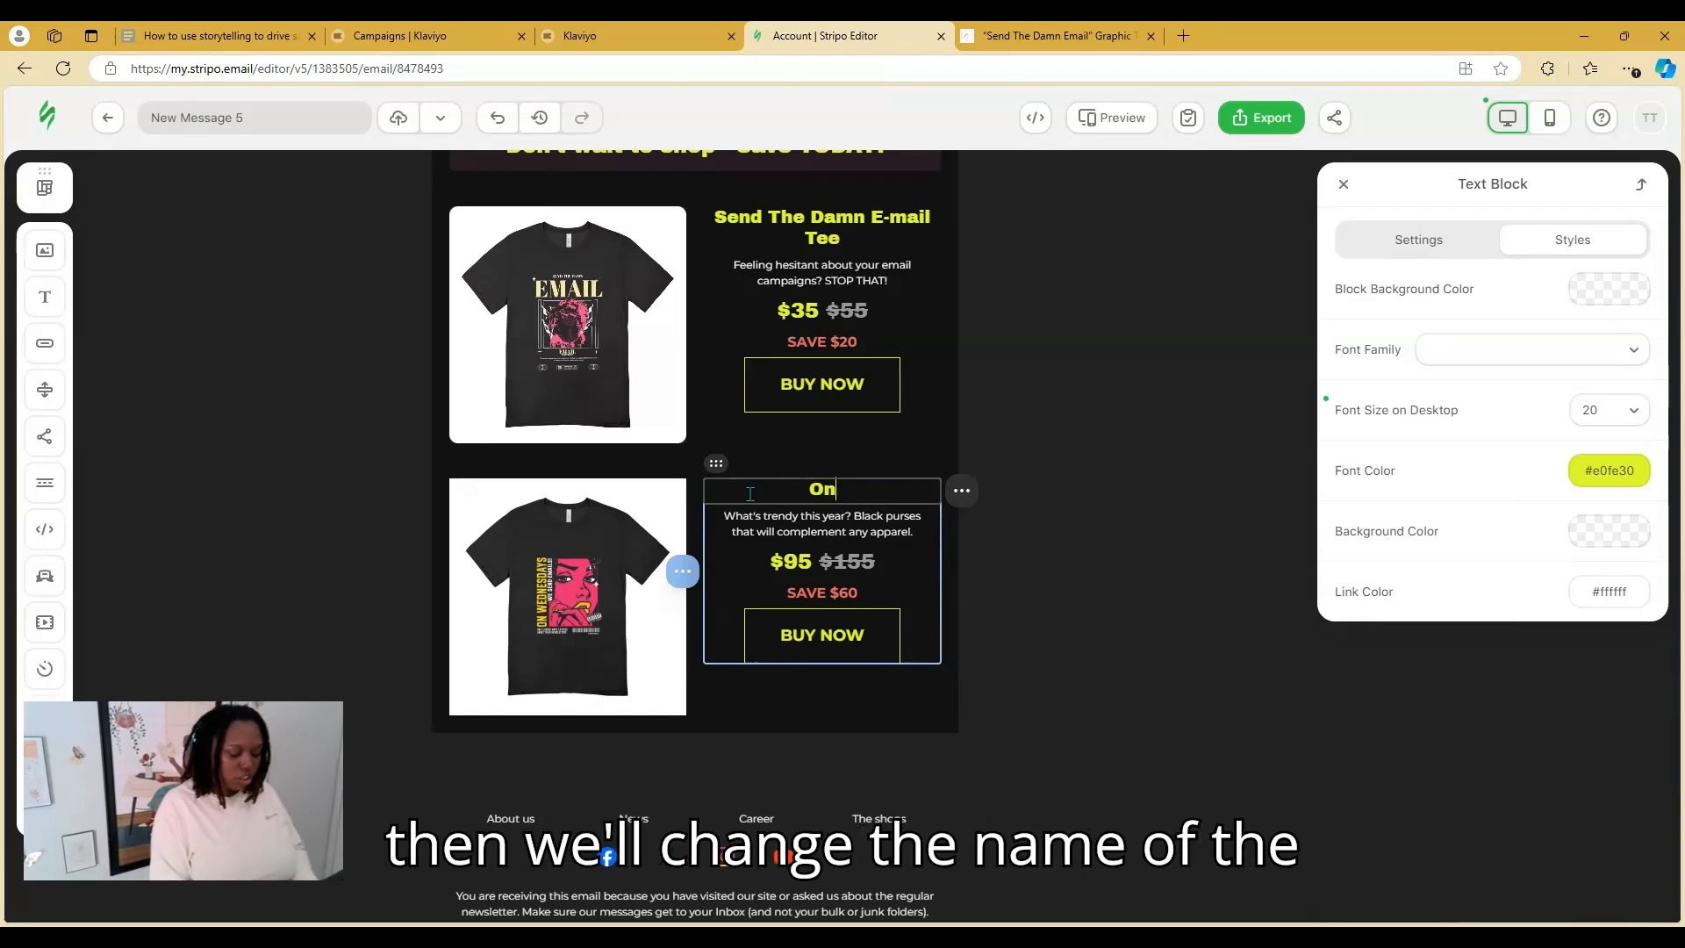
{"action": "type", "text": "Wednes"}
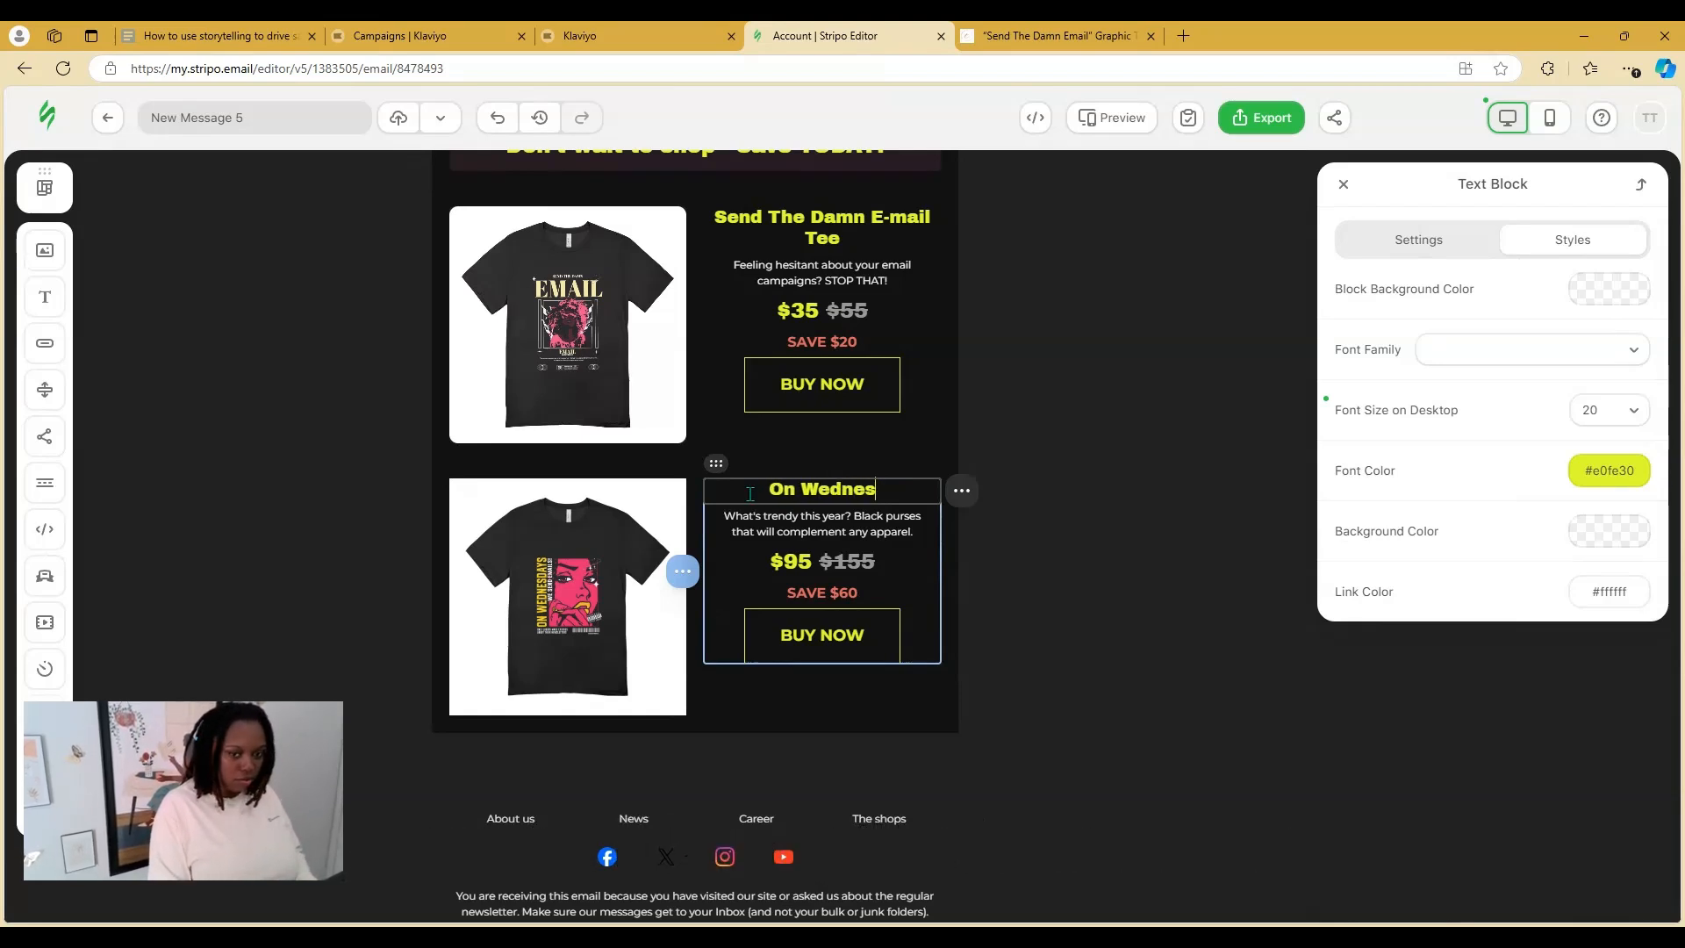
{"action": "type", "text": "days We Send"}
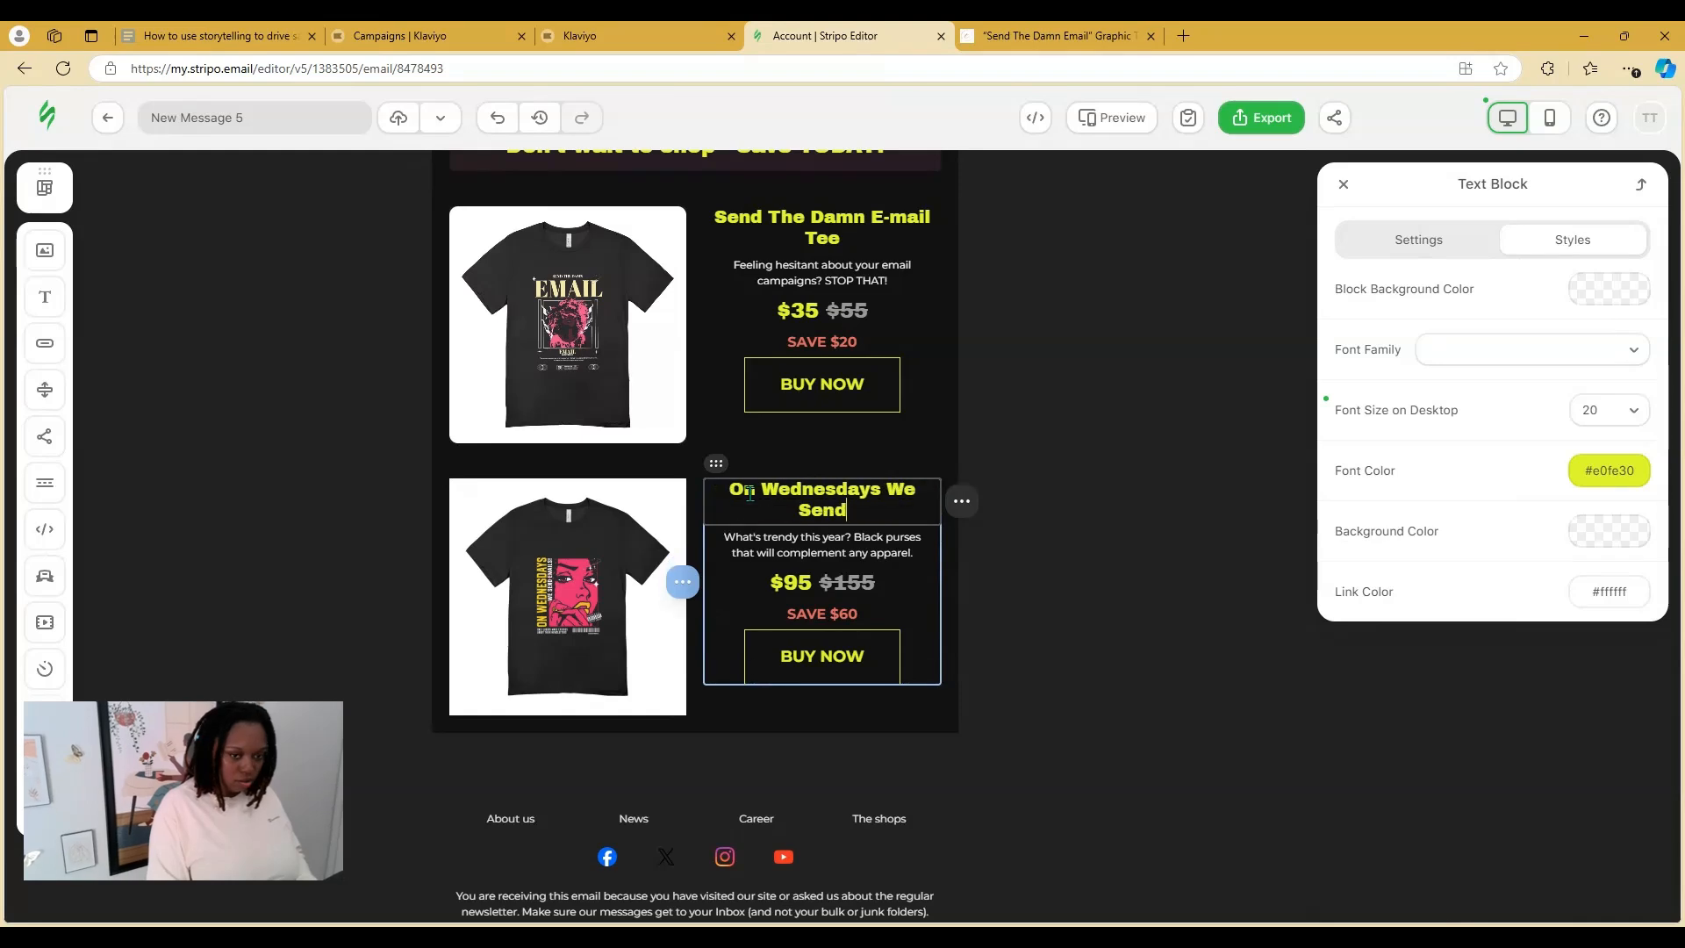
{"action": "type", "text": " Emails Tee"}
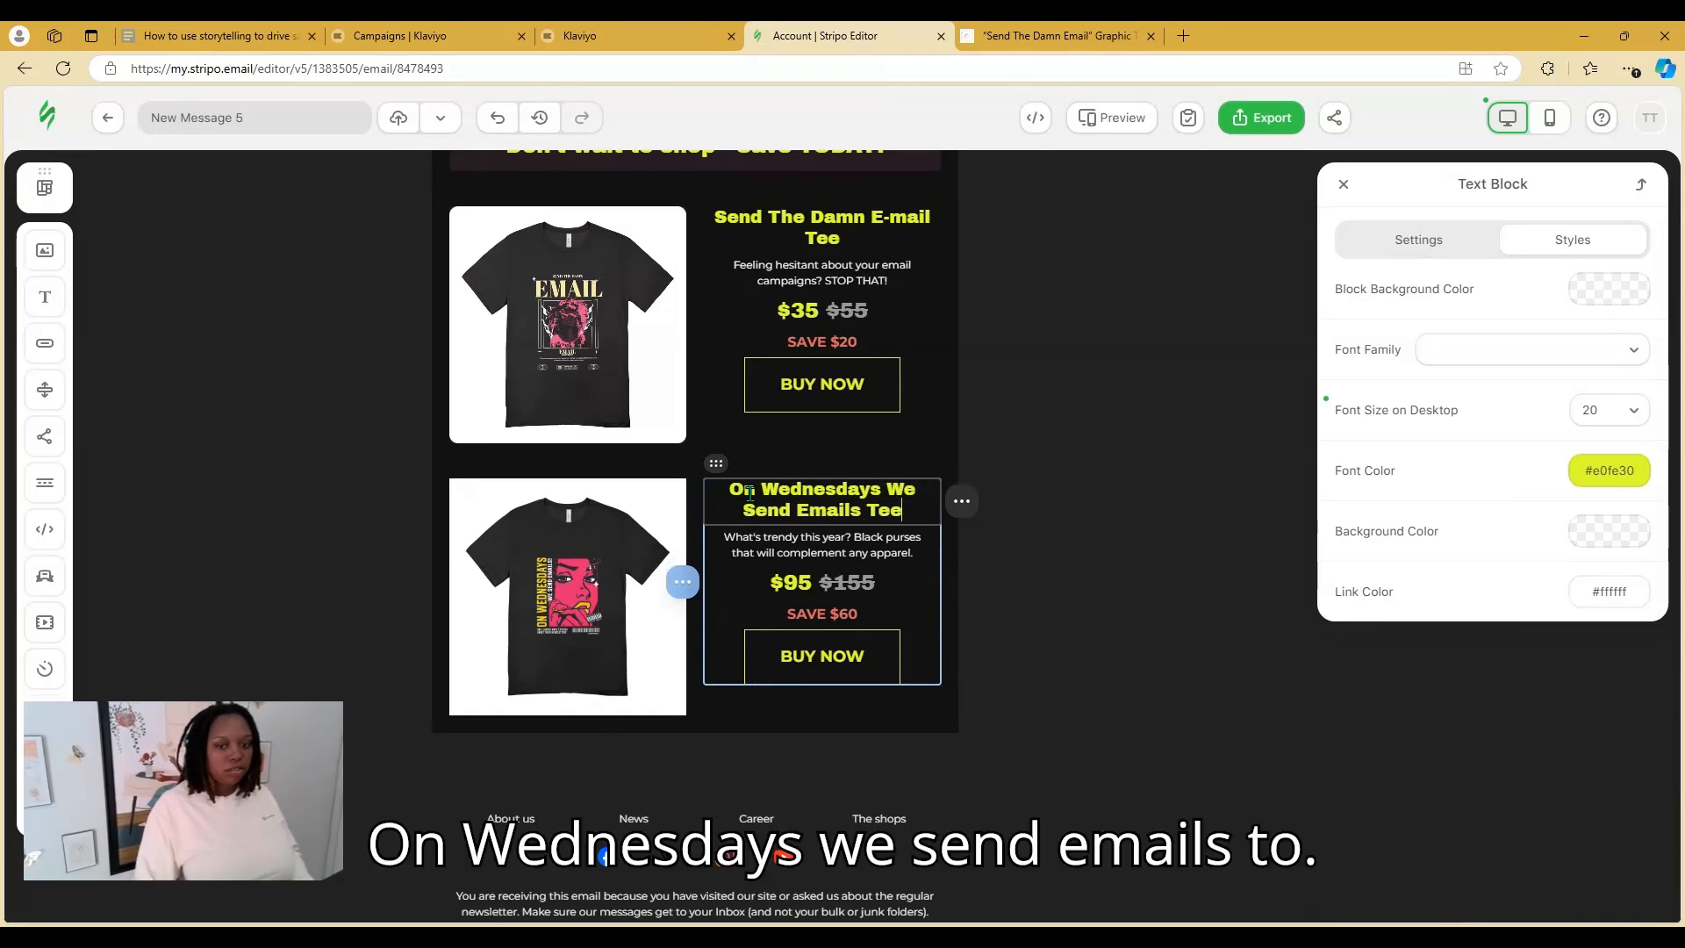
Replace its description with 'Let's create a schedule together for how often we're sending emails'
{"action": "left_click", "coordinate": [913, 551]}
{"action": "left_click_drag", "start_coordinate": [914, 552], "coordinate": [802, 532]}
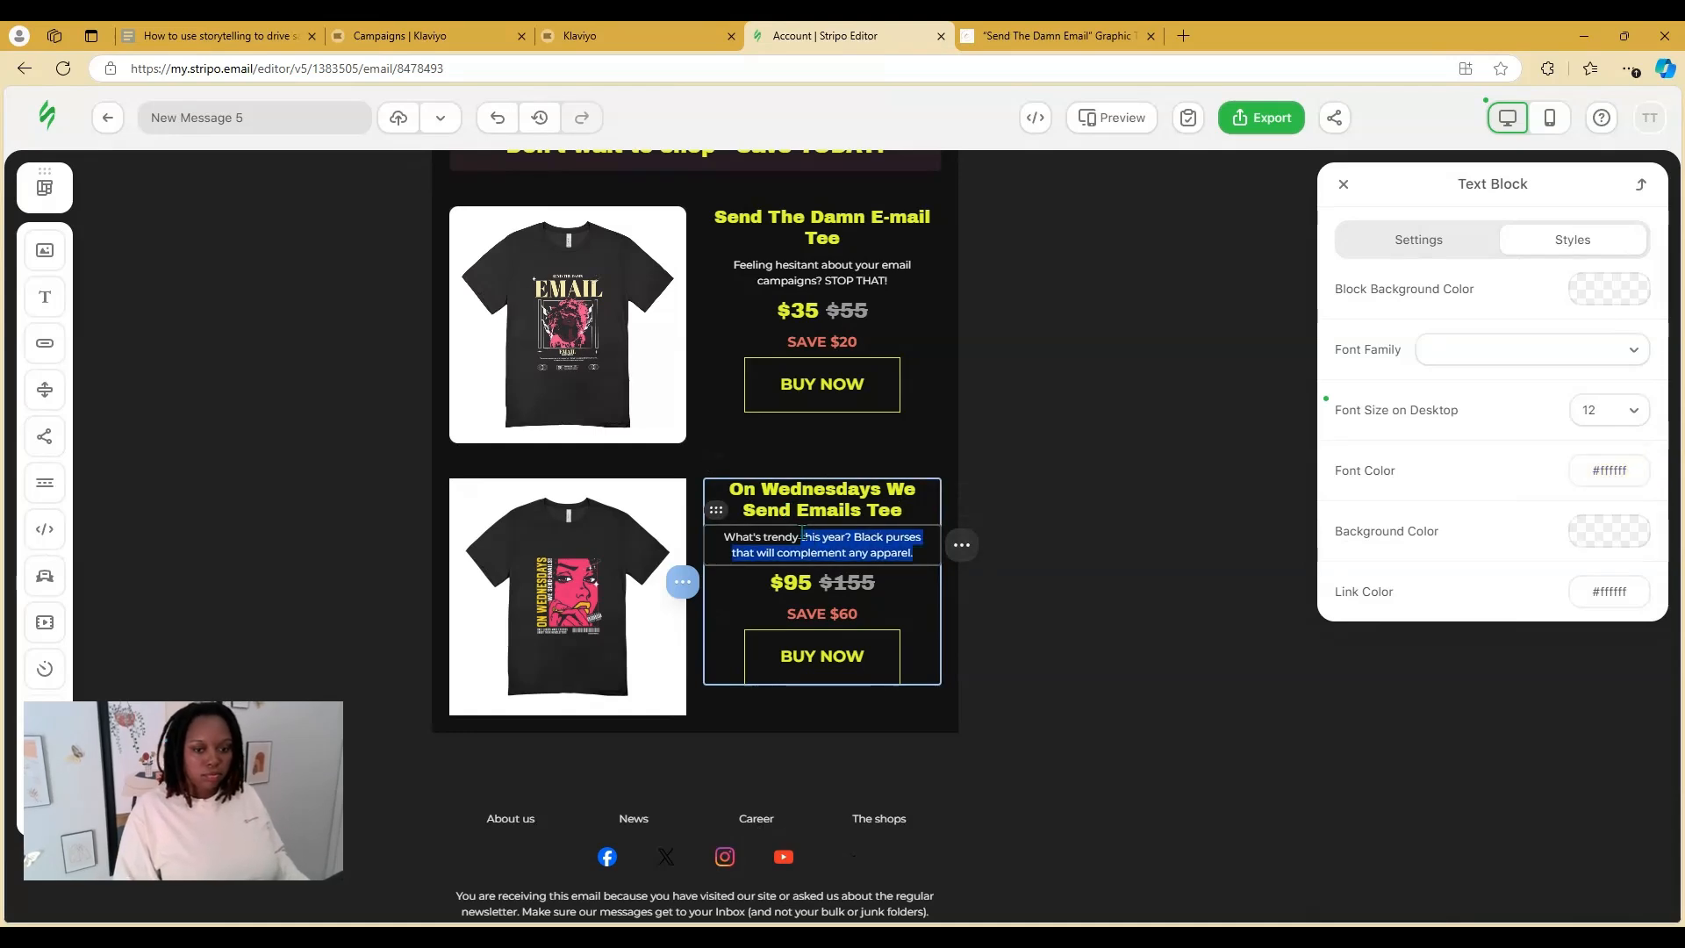
{"action": "type", "text": "Let's "}
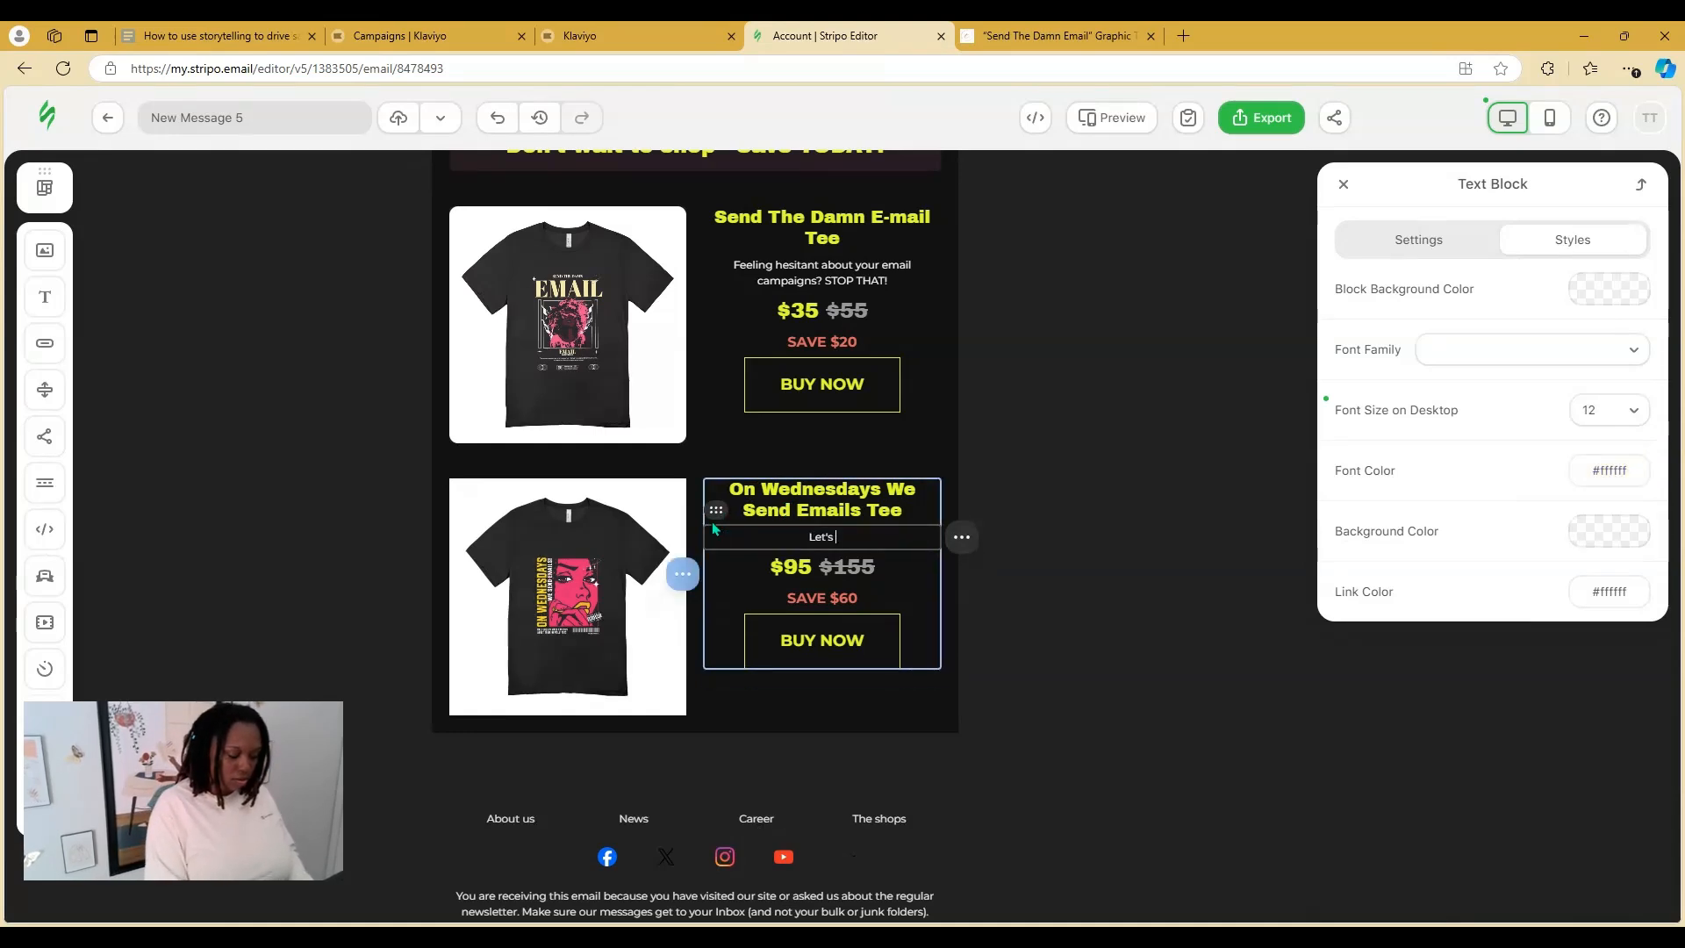
{"action": "type", "text": "create a schedu"}
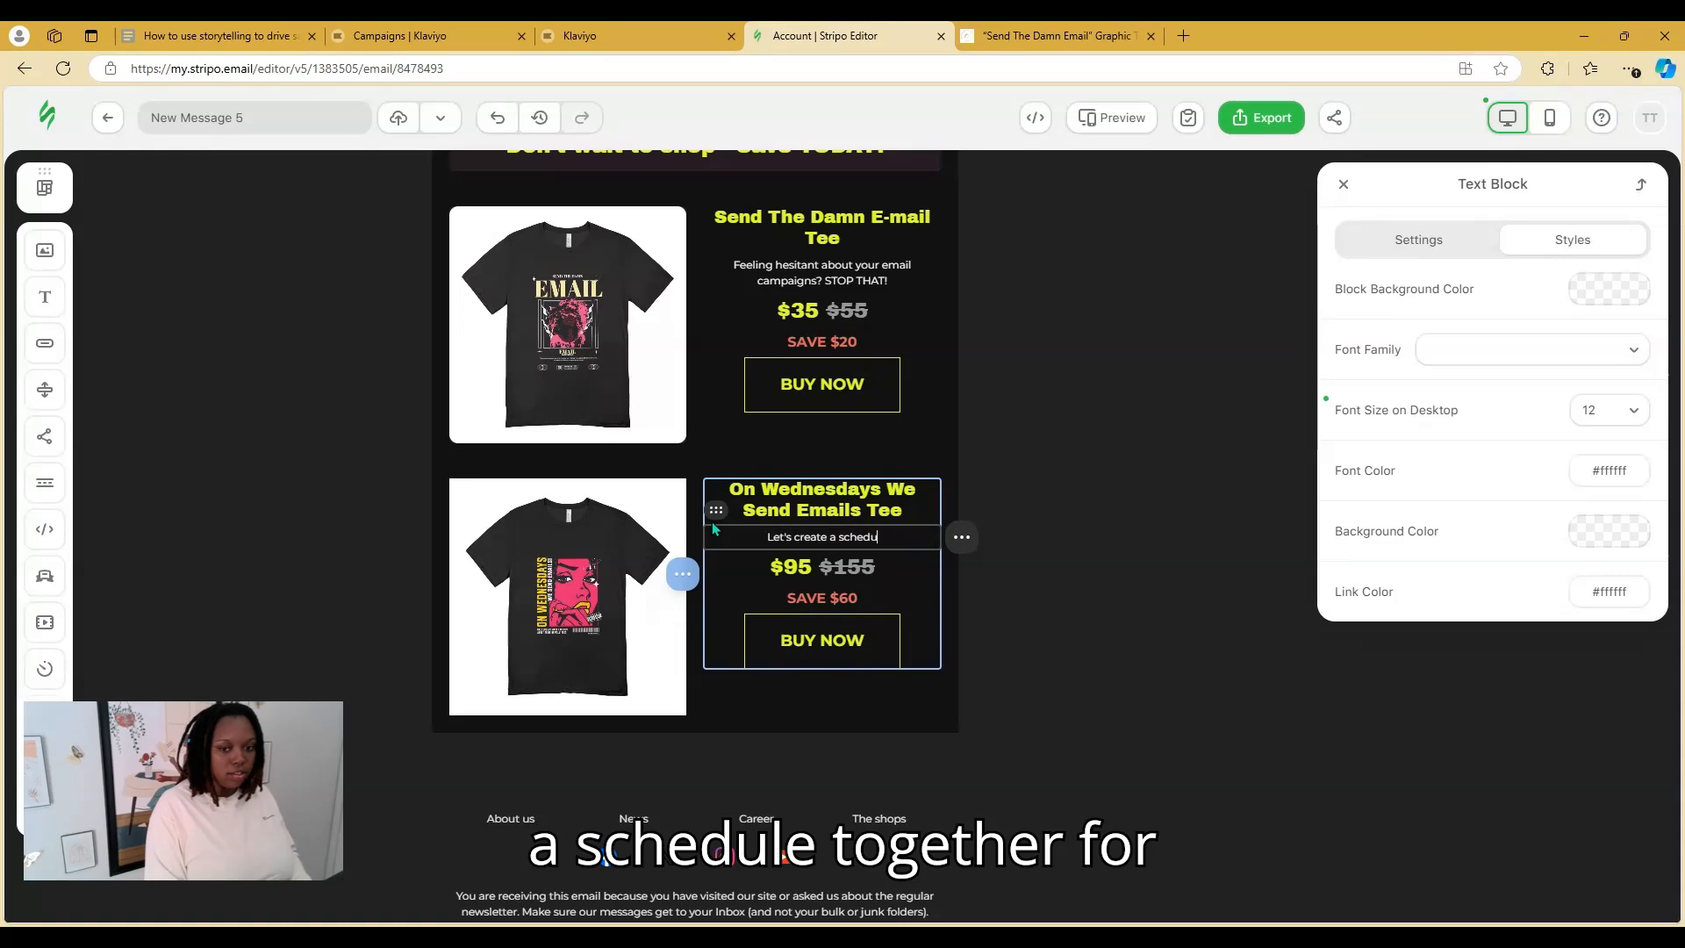
{"action": "type", "text": "le together for "}
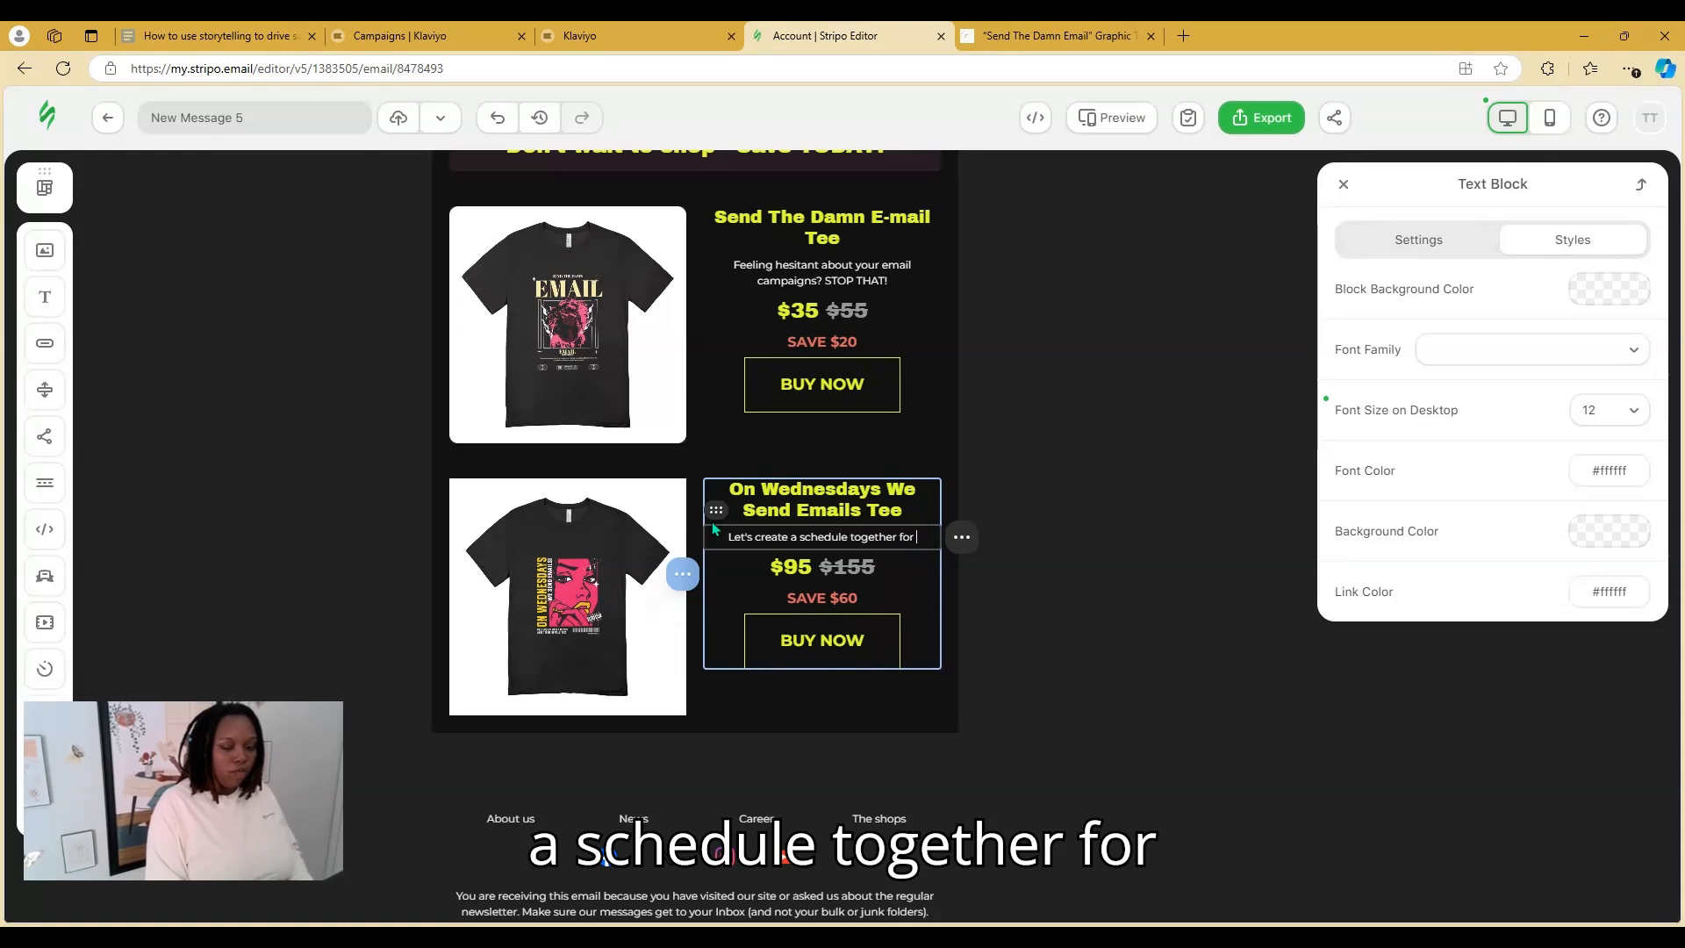
{"action": "type", "text": "how often we"}
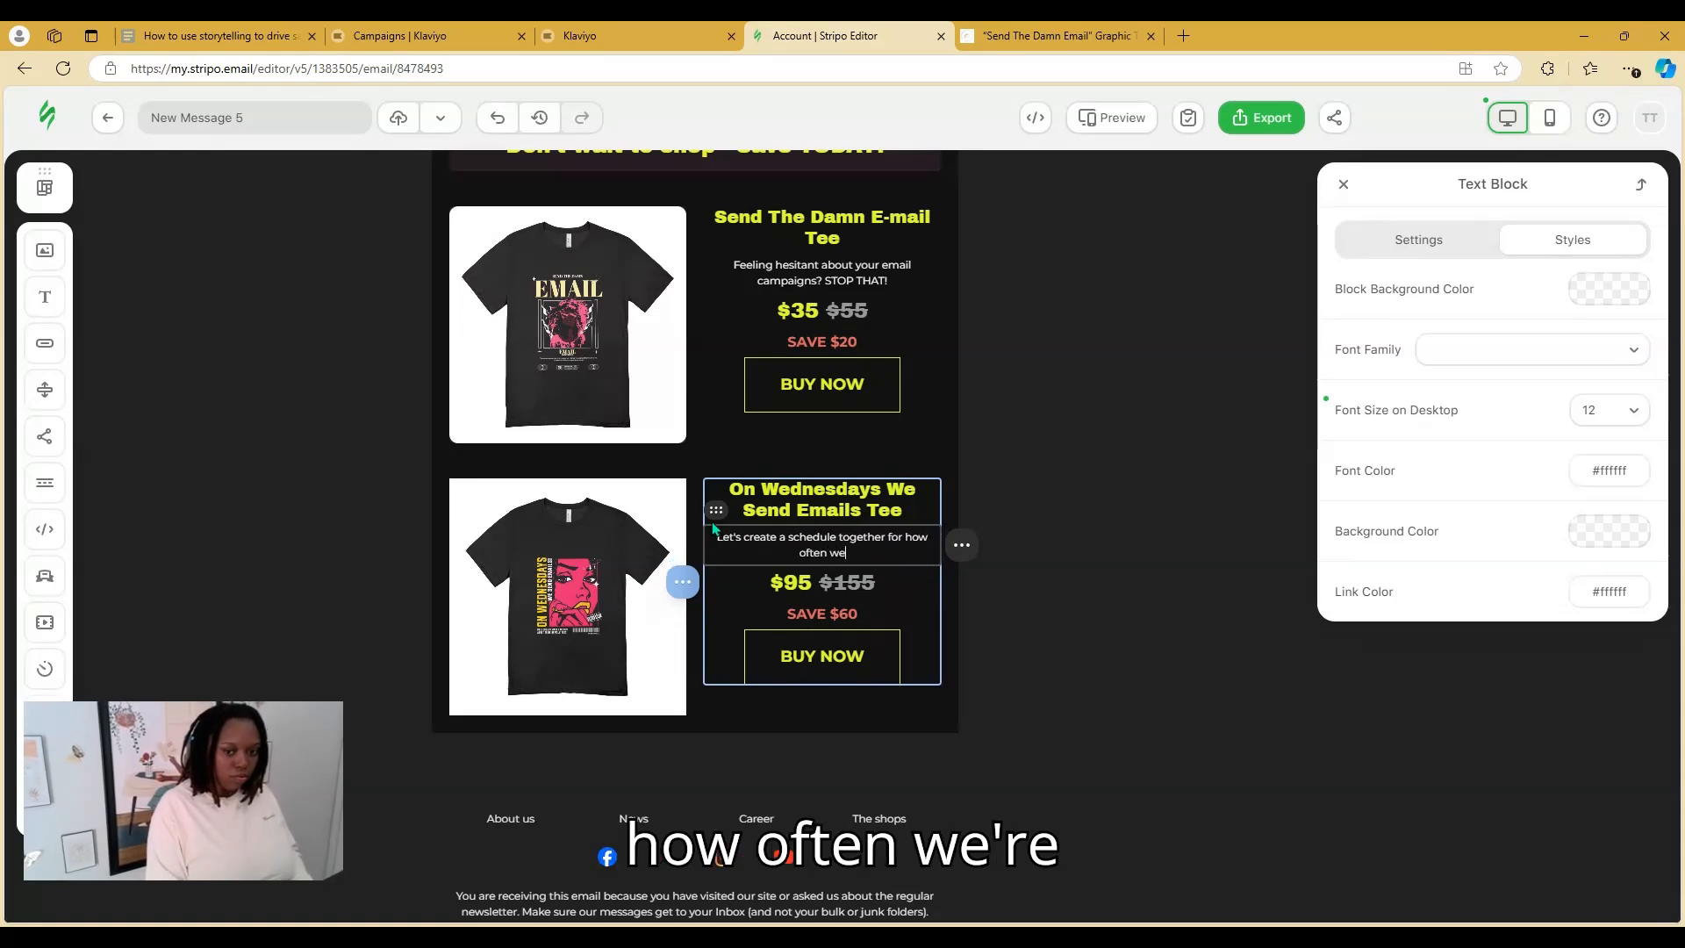
{"action": "type", "text": "'re sendi"}
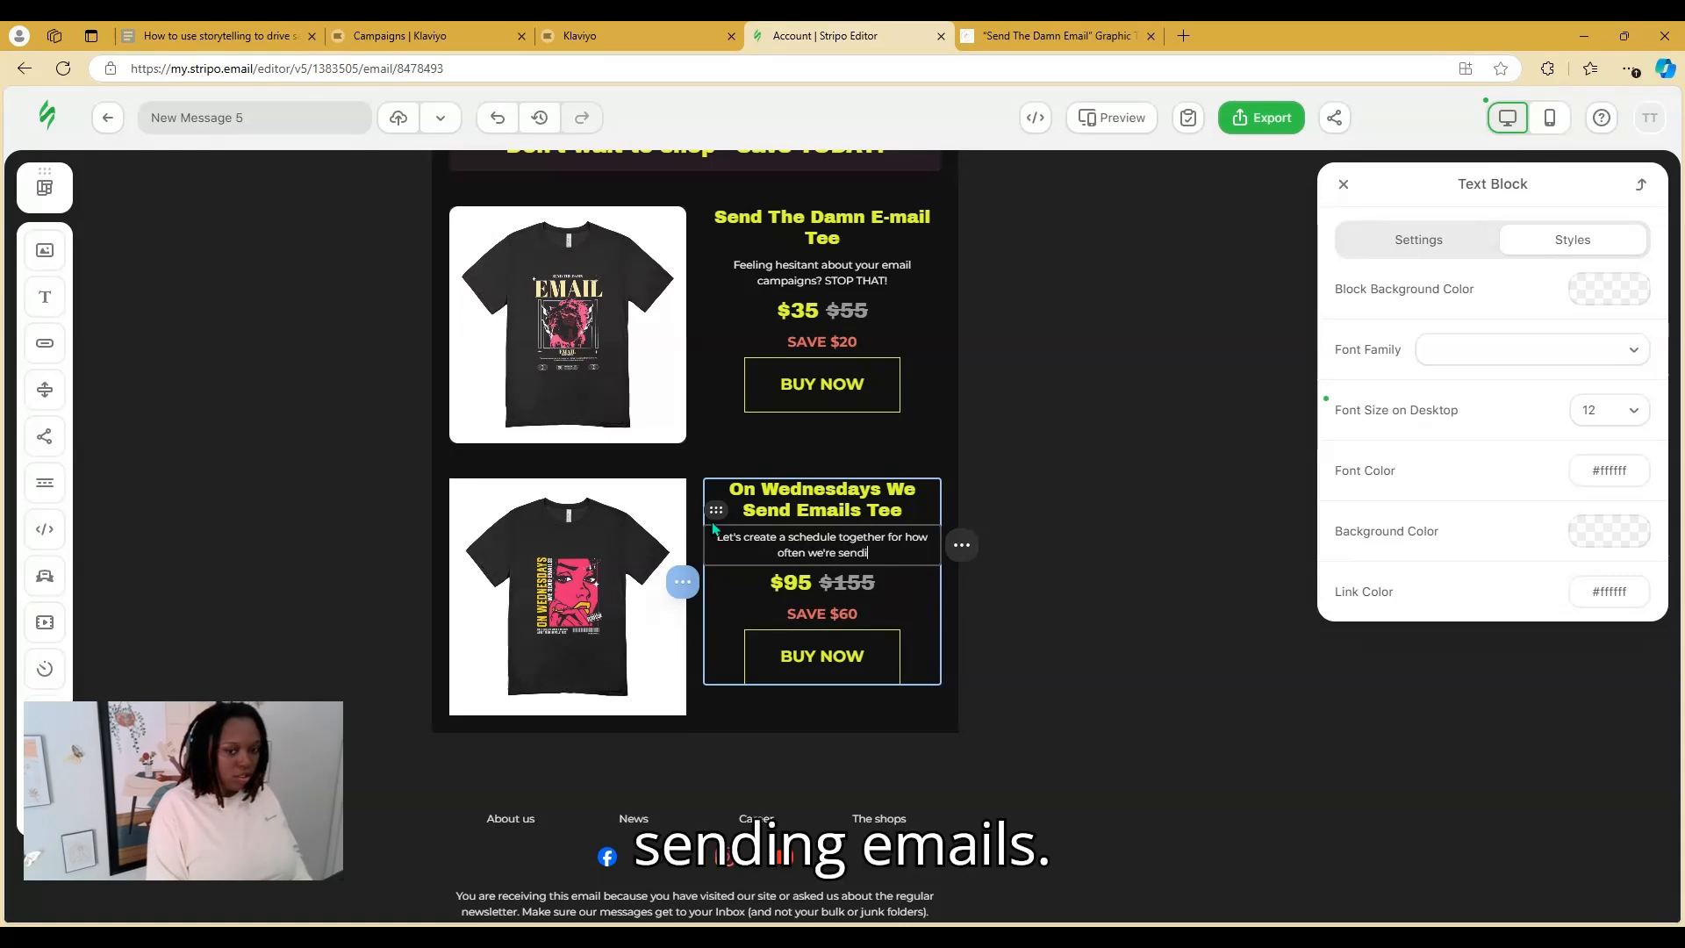
{"action": "type", "text": "ng emails!"}
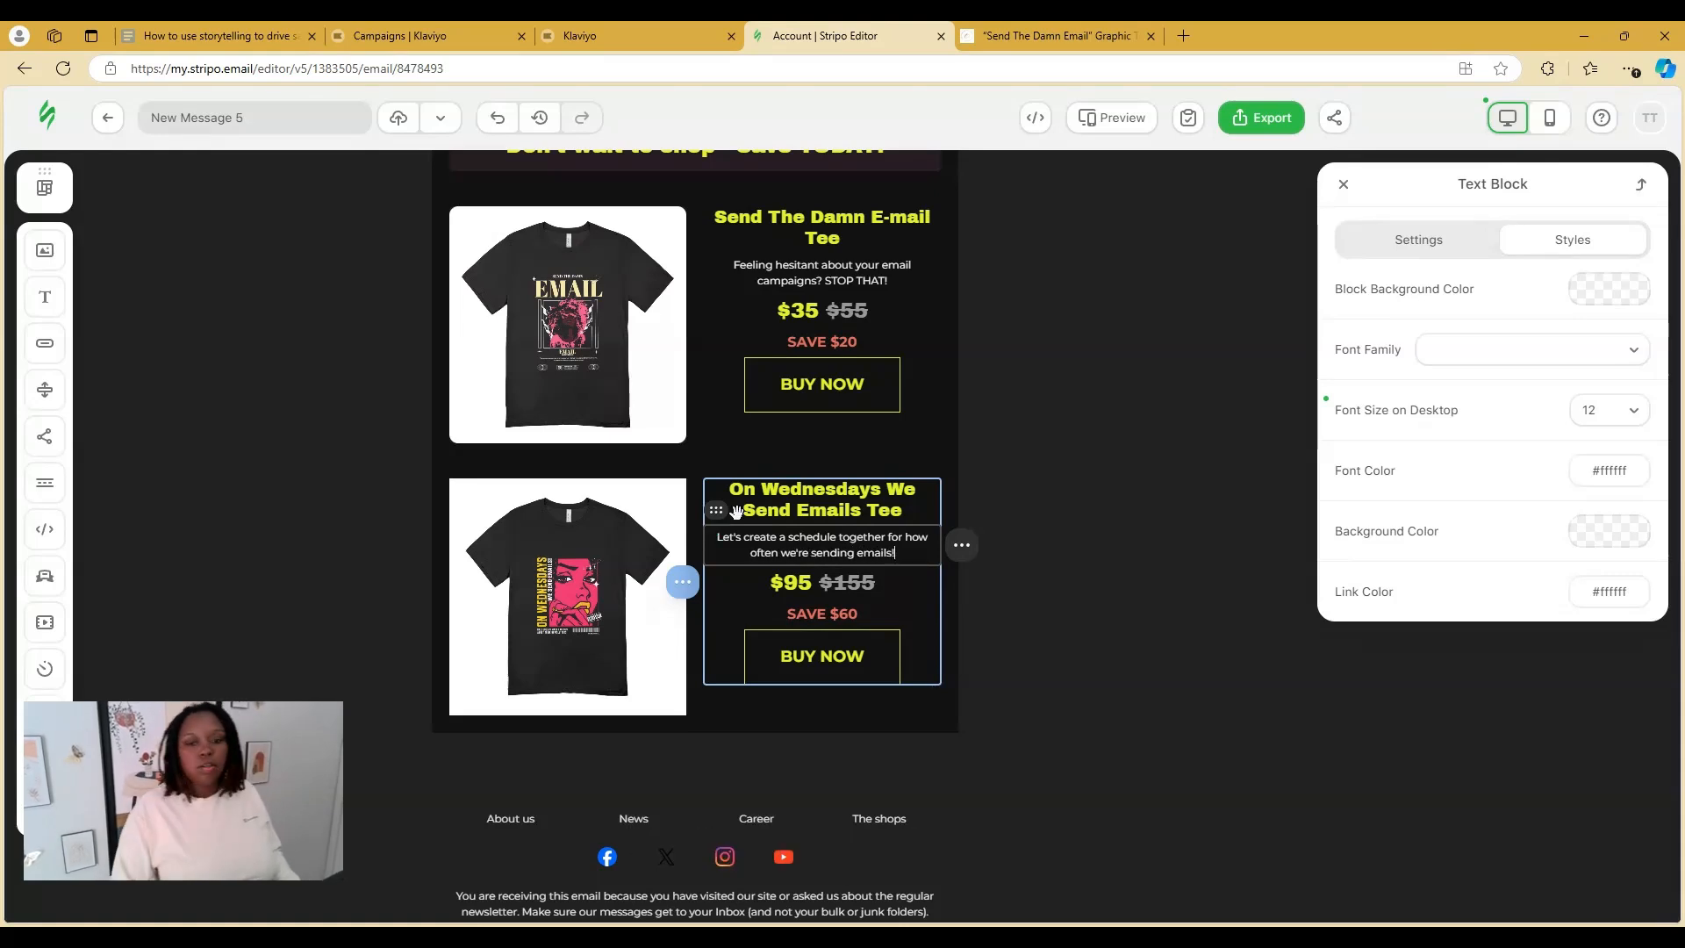
In the second product's Data fields, change Price from $95 to $35 and enter Old price $55
{"action": "left_click", "coordinate": [1004, 643]}
{"action": "left_click", "coordinate": [914, 633]}
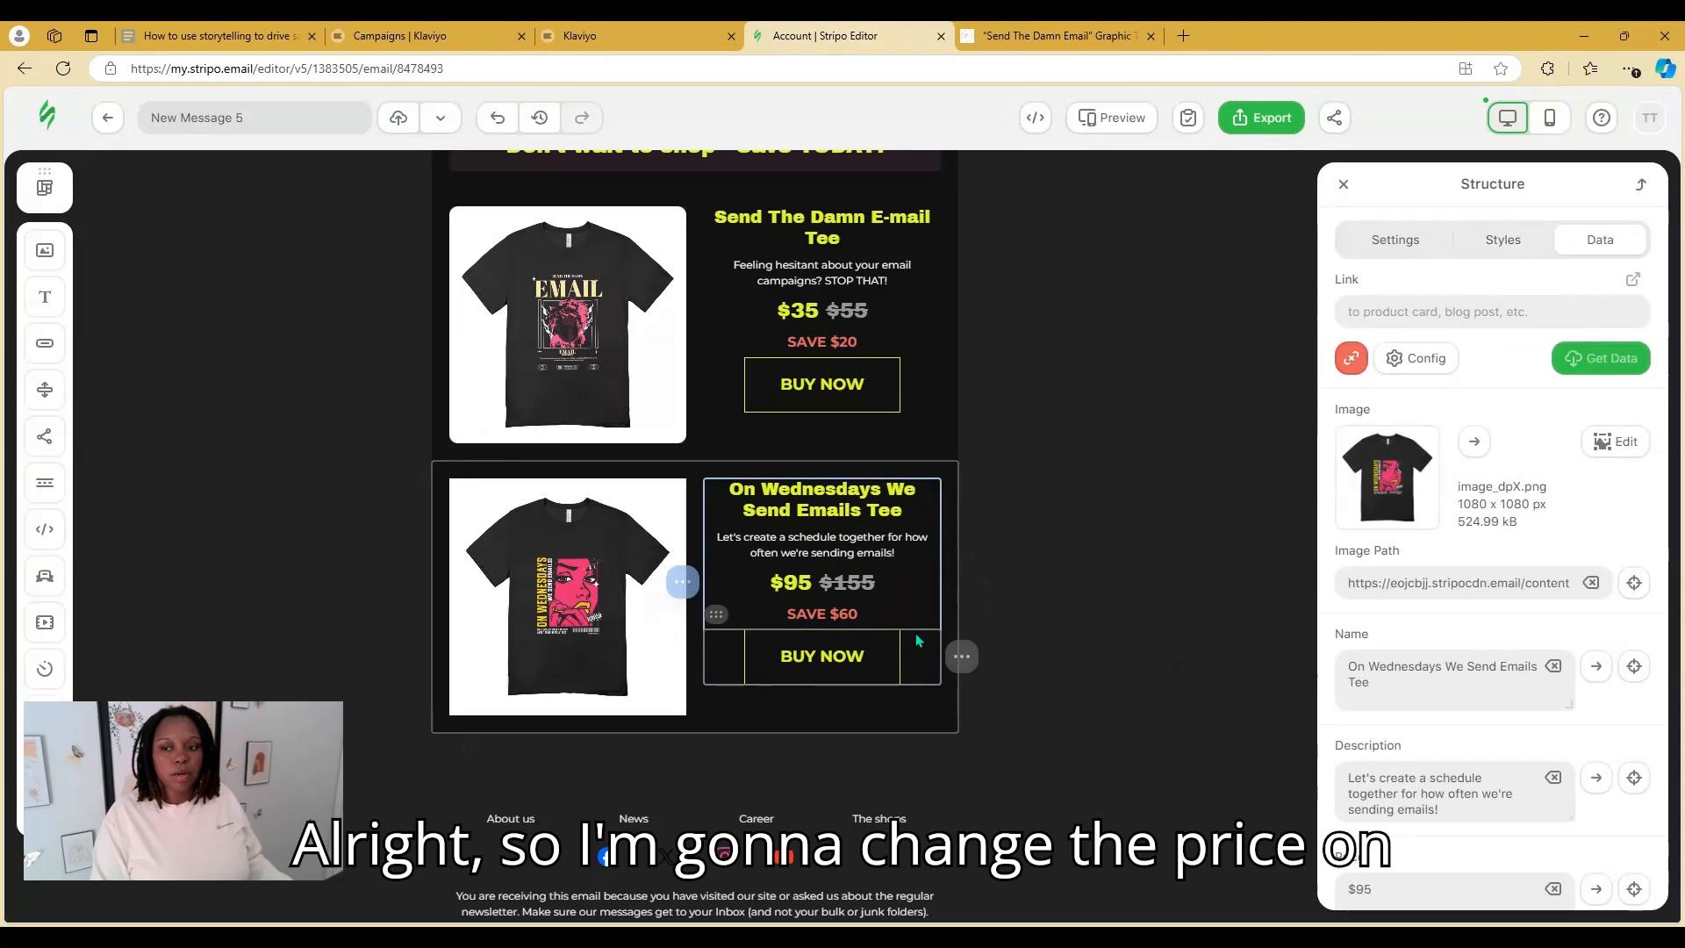
{"action": "scroll", "coordinate": [1456, 798], "scroll_direction": "down", "scroll_amount": 2}
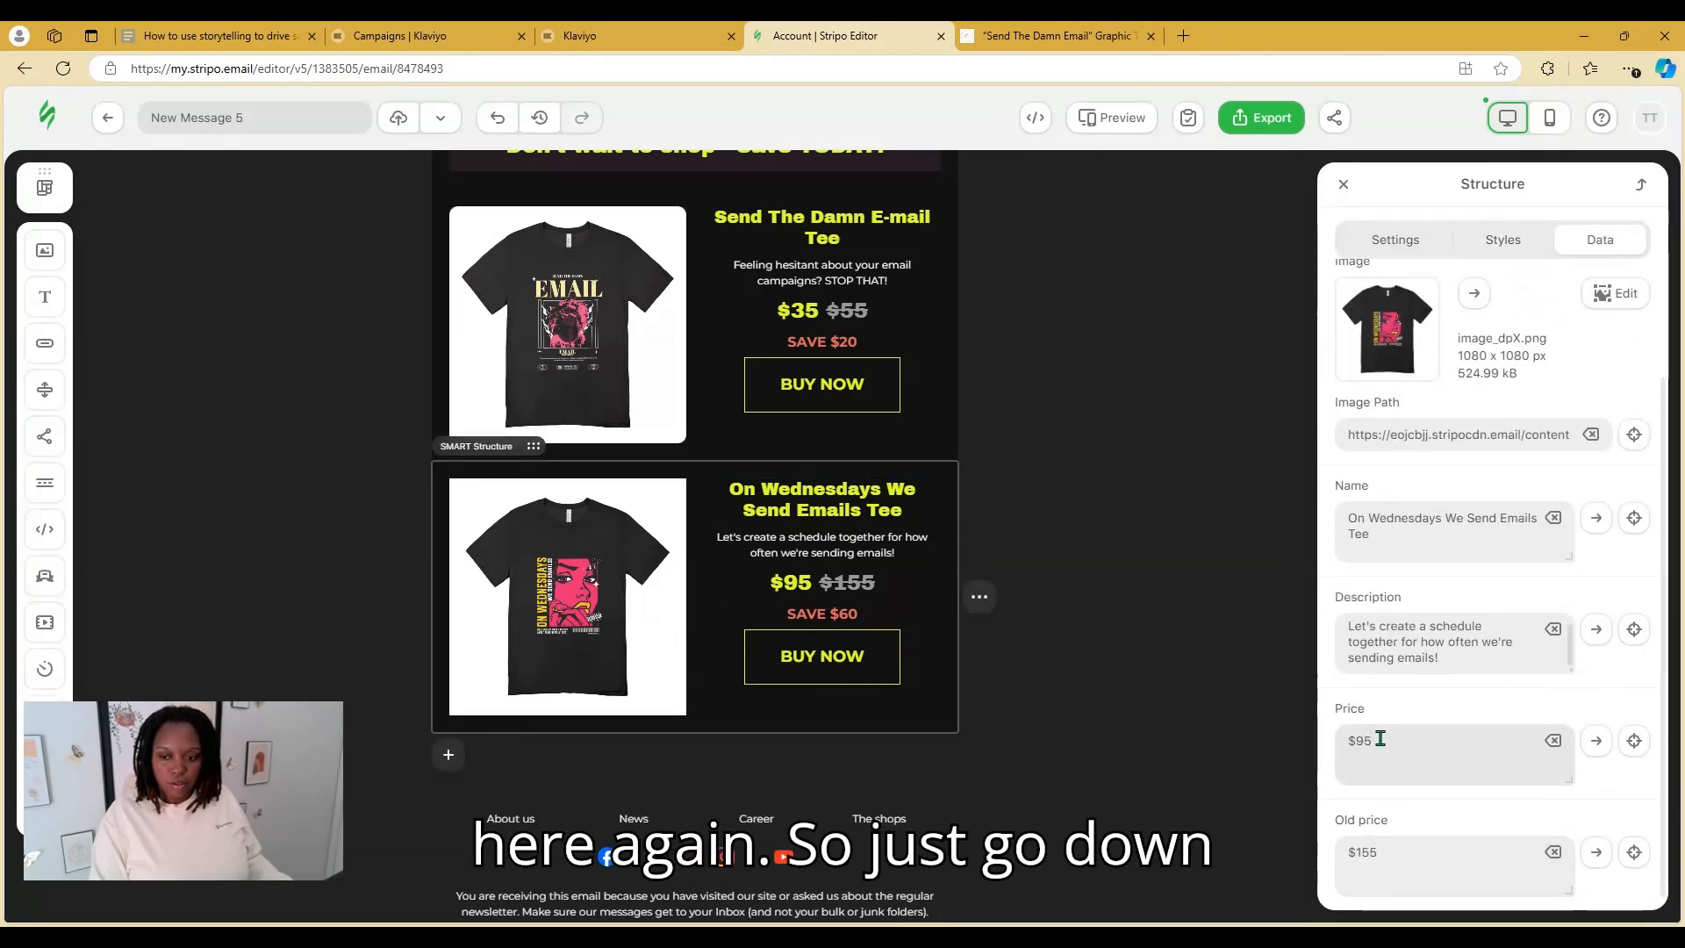
{"action": "left_click", "coordinate": [1370, 740]}
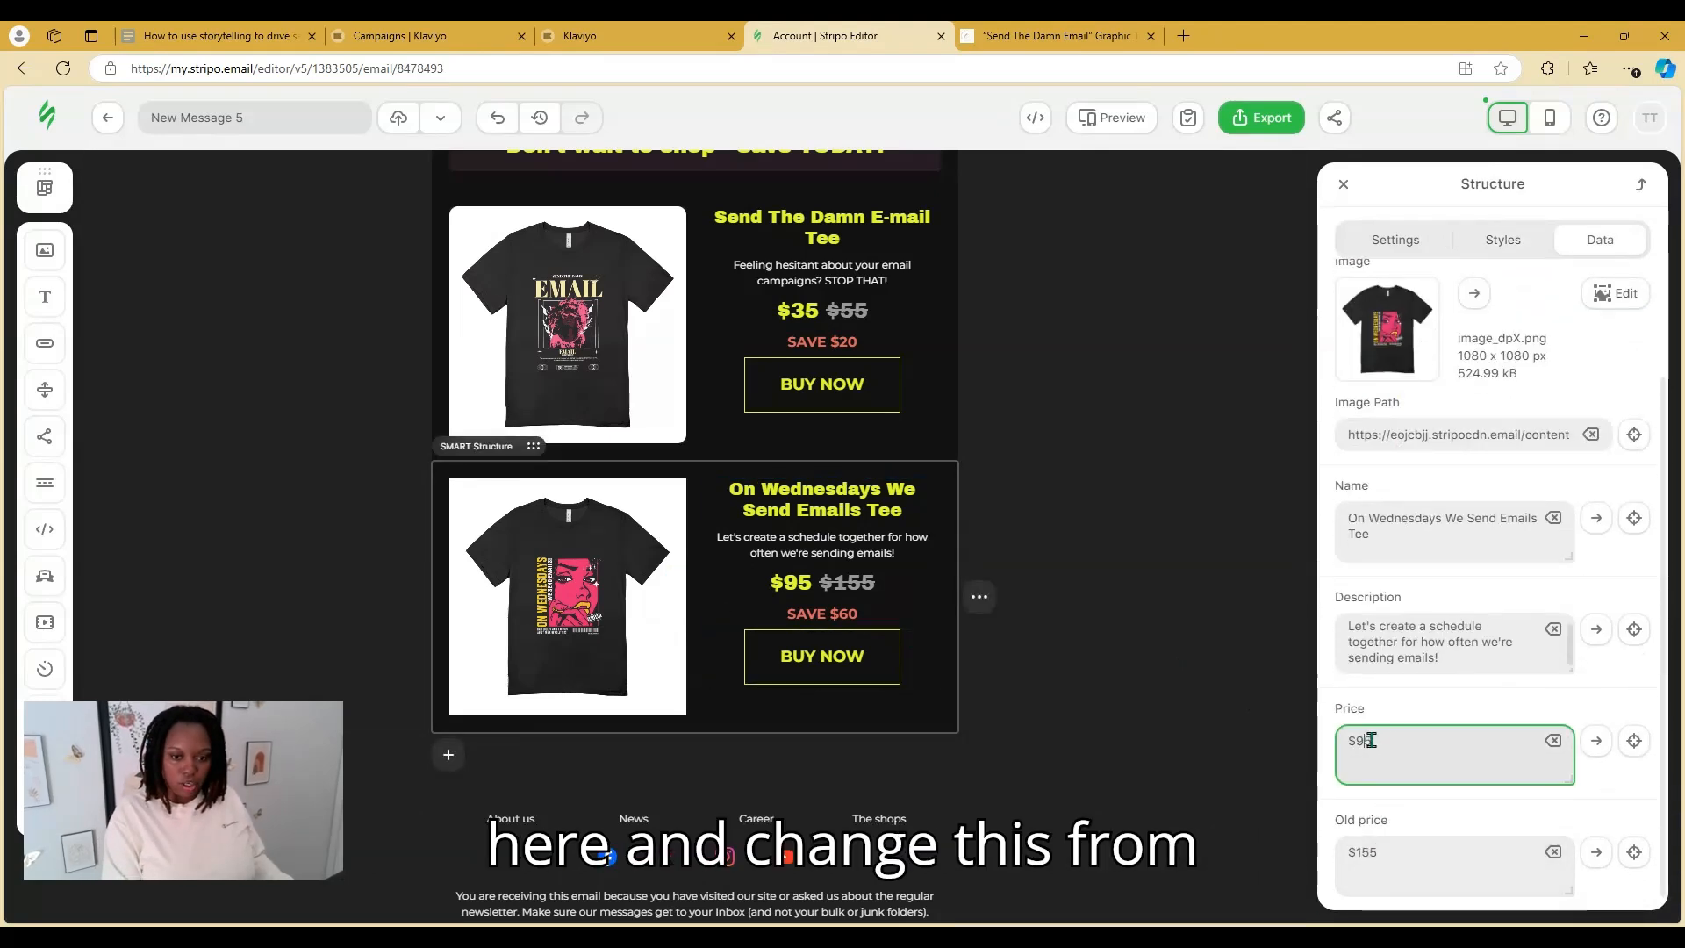
{"action": "key", "text": "BackSpace"}
{"action": "type", "text": "3"}
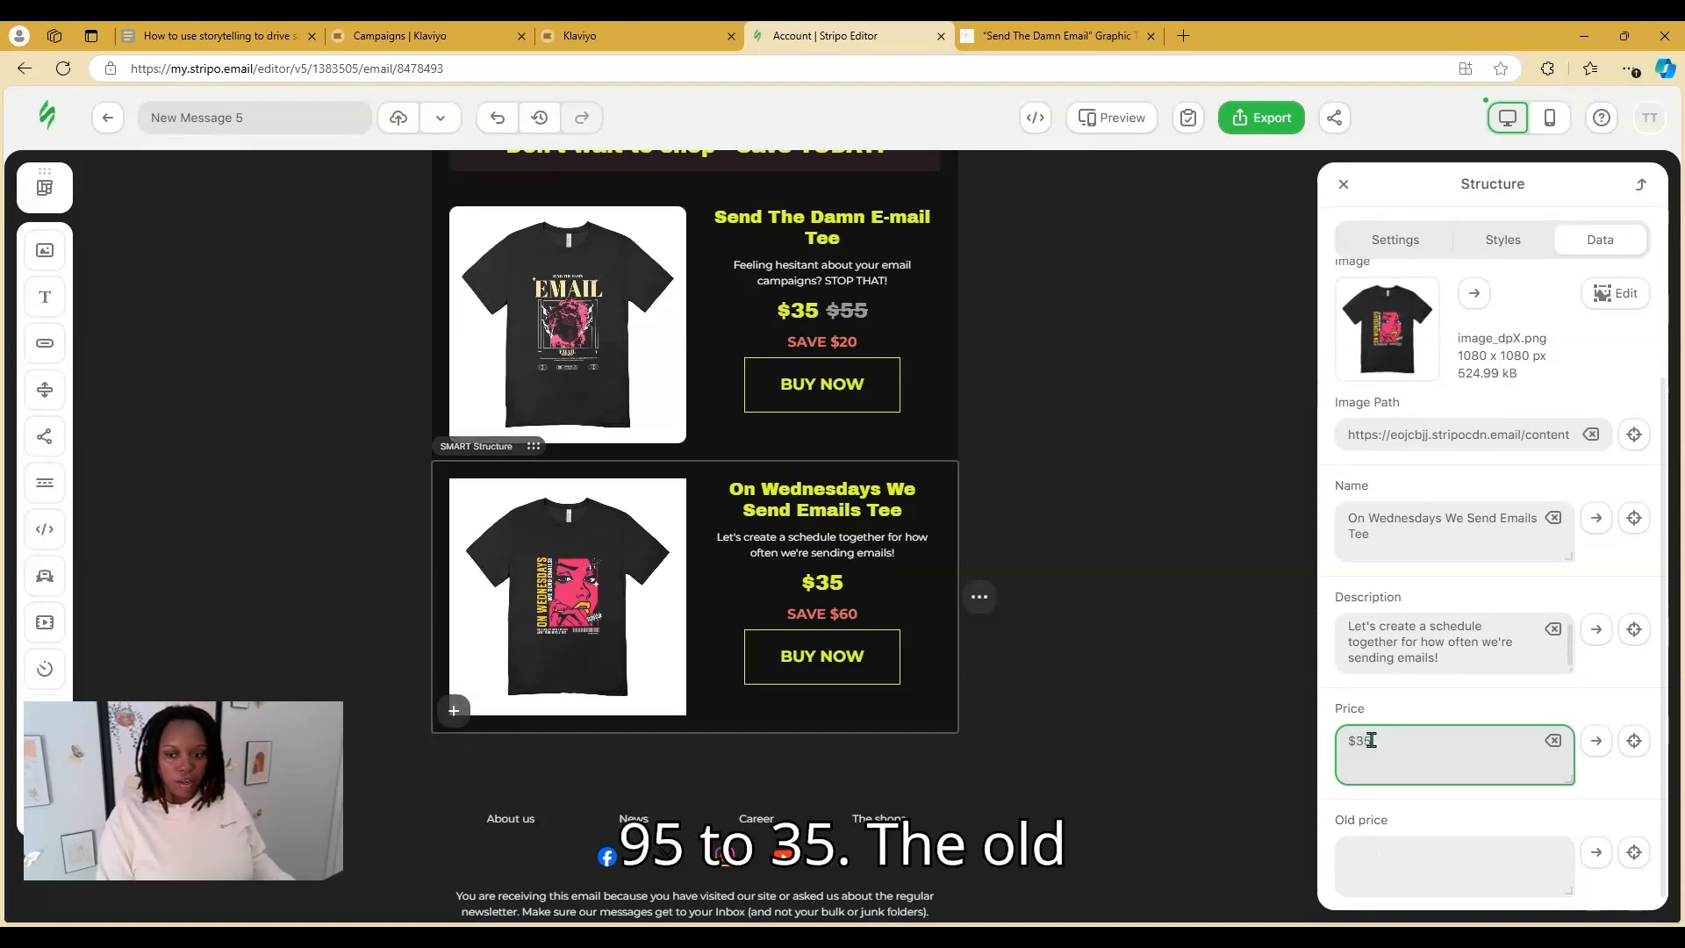
{"action": "left_click", "coordinate": [1406, 851]}
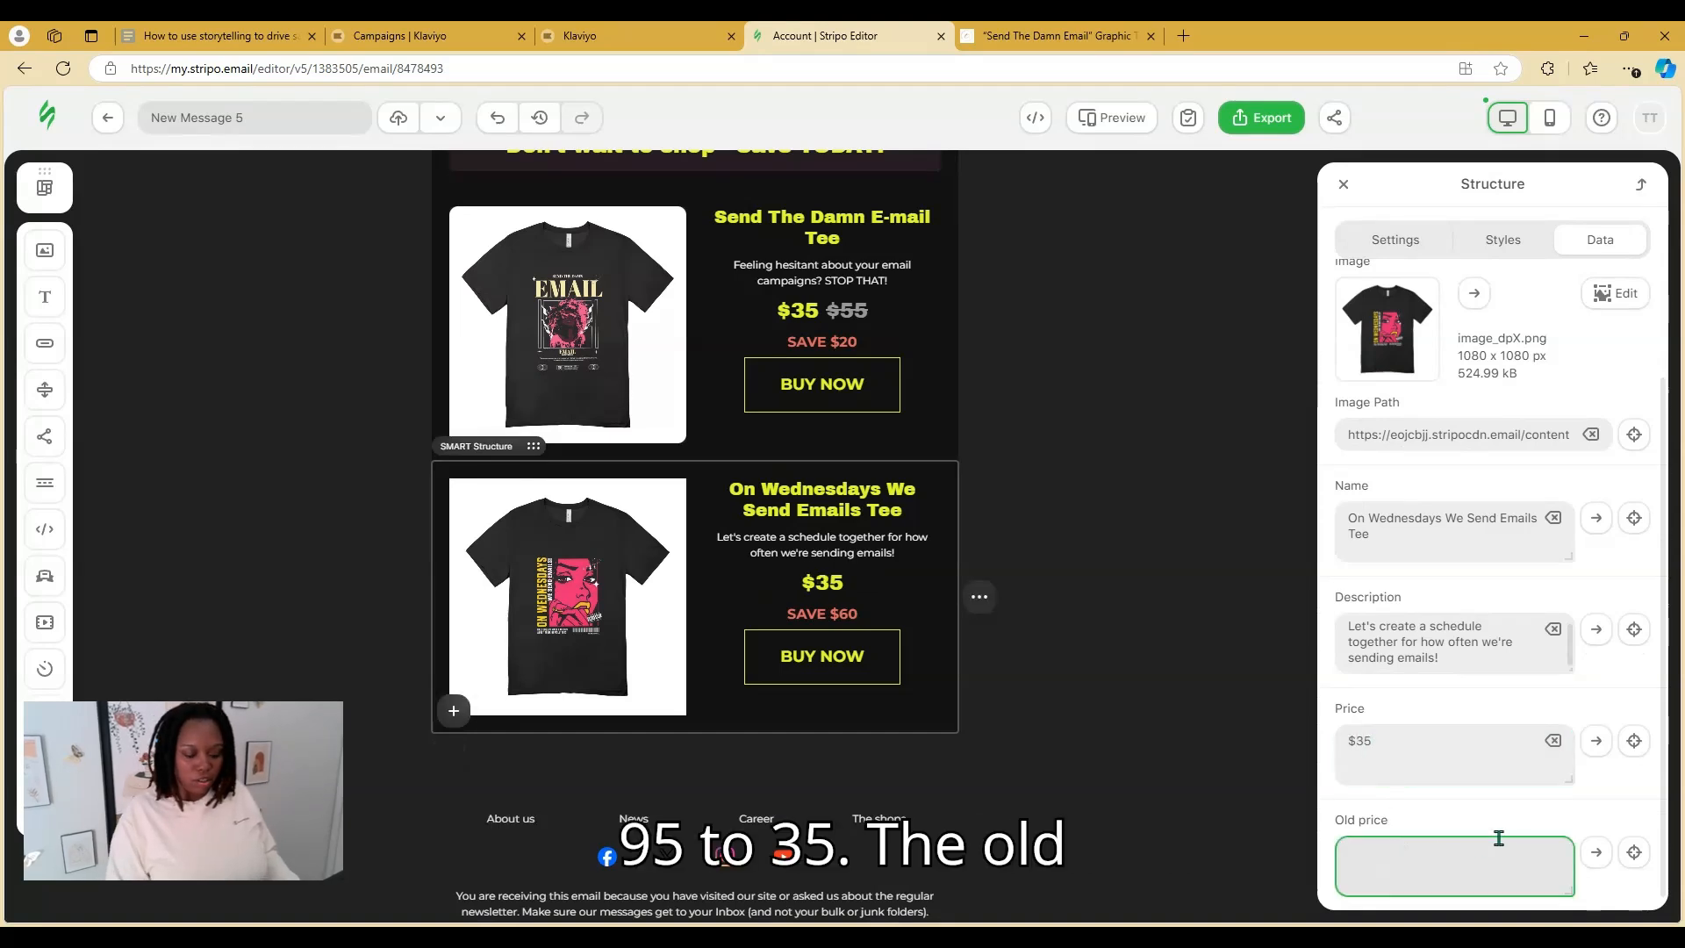
{"action": "type", "text": "$55"}
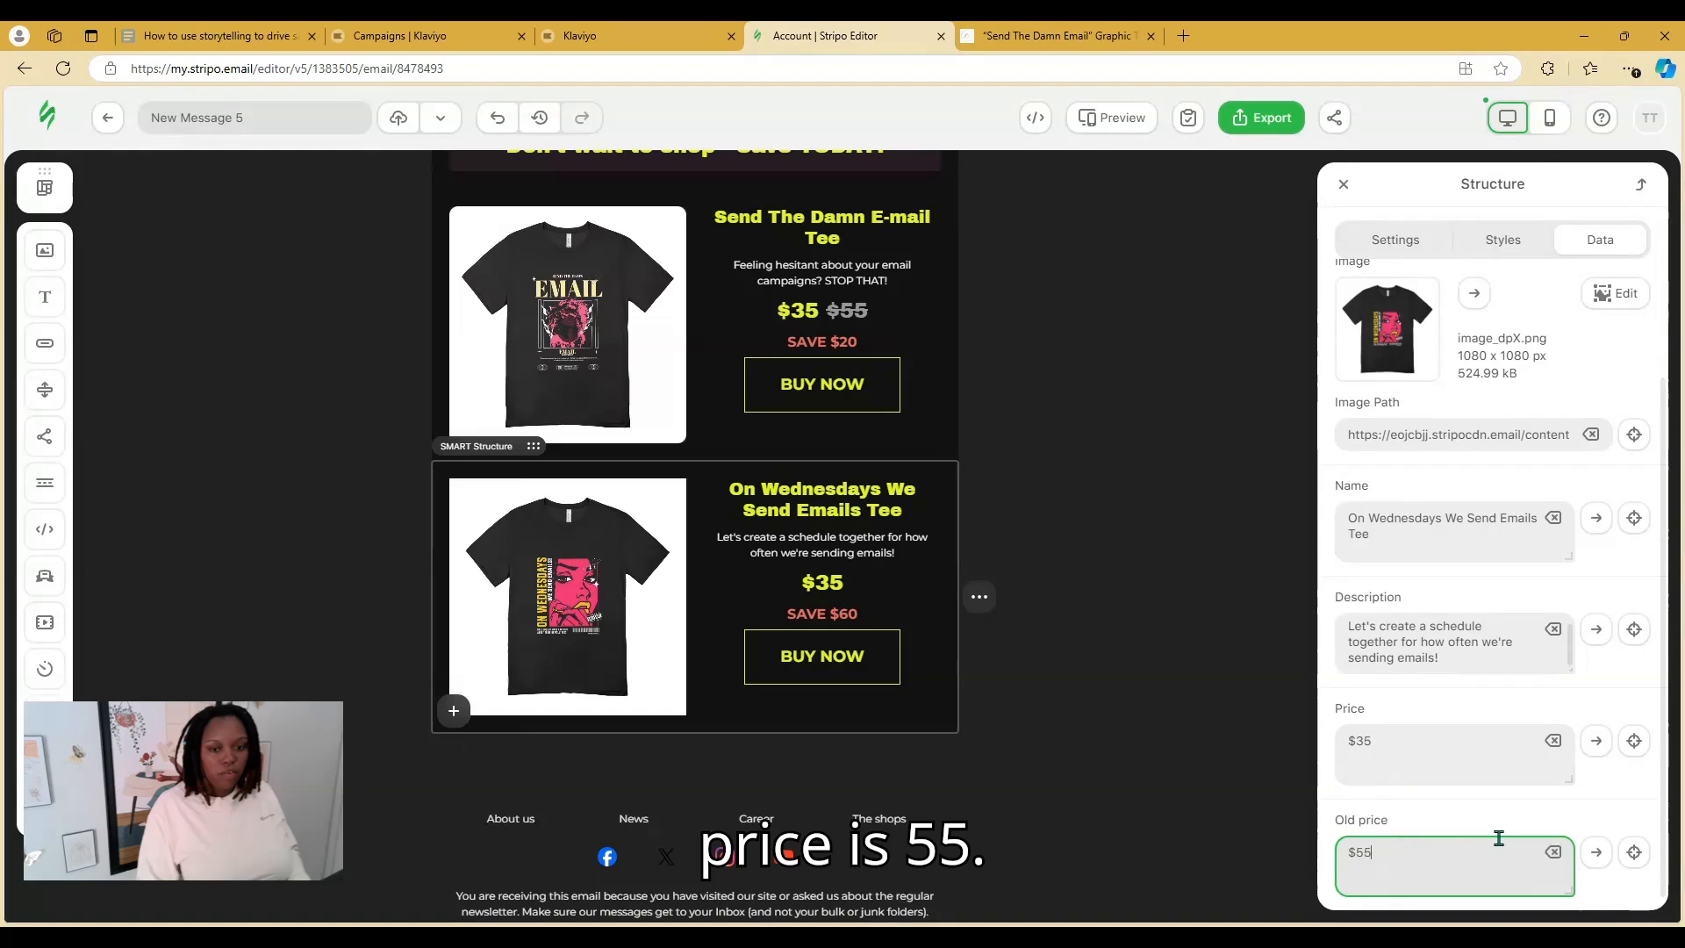
{"action": "left_click", "coordinate": [1472, 818]}
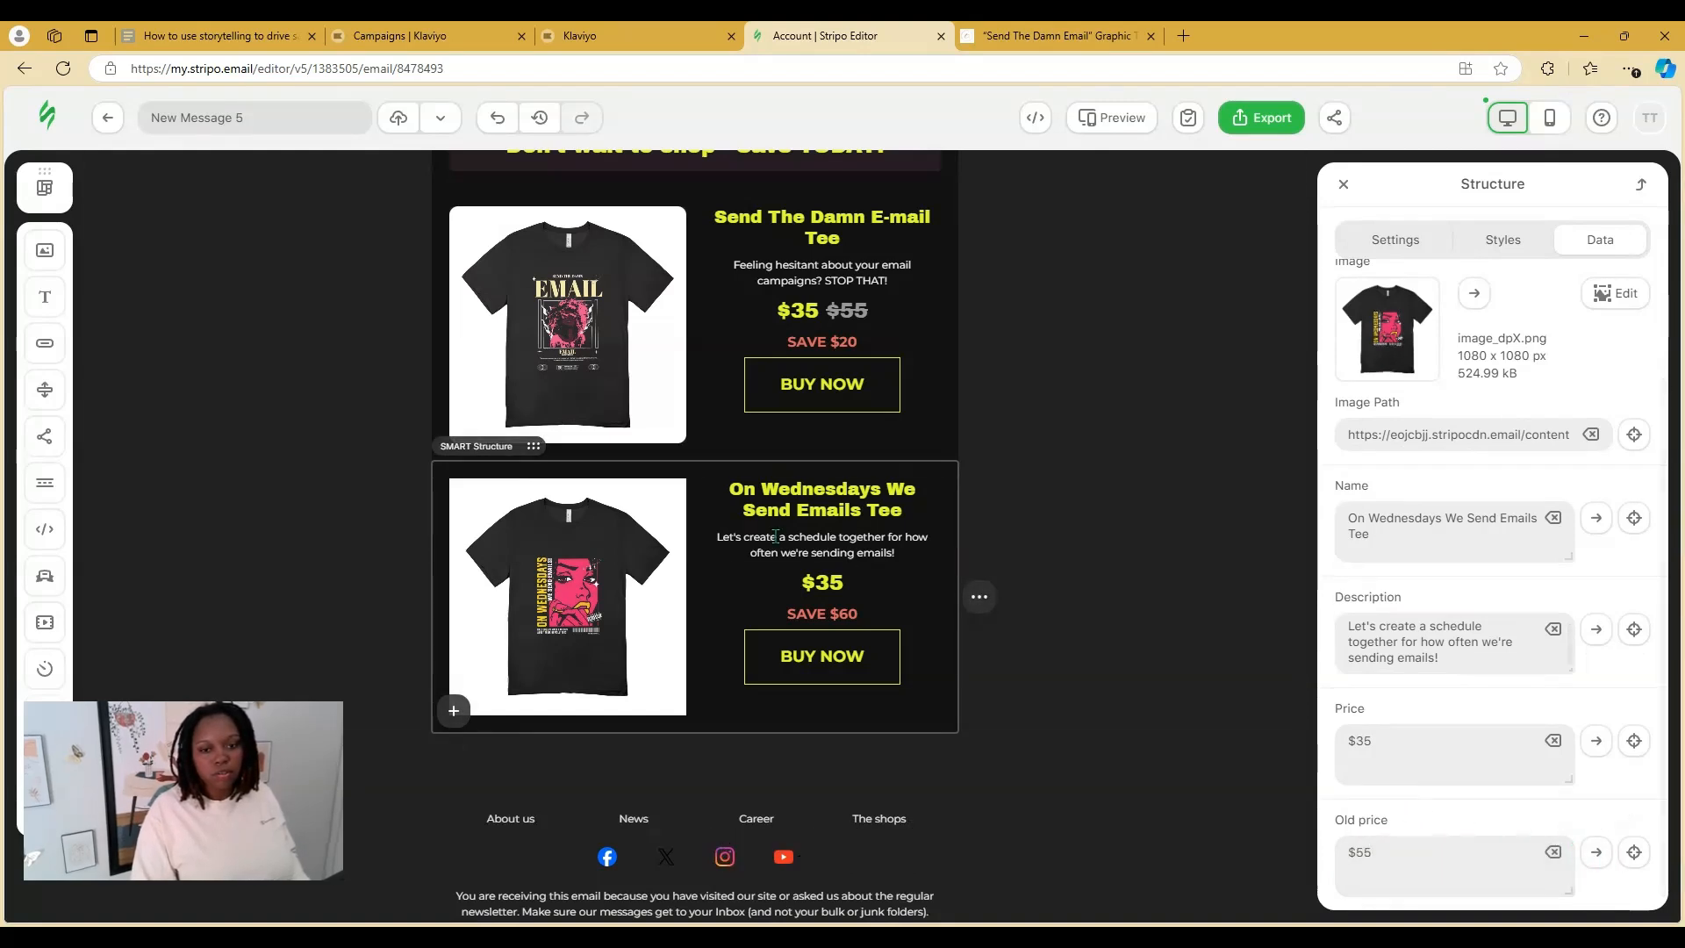
Copy the first card's struck-through $55 after the second card's $35 and color it gray
{"action": "left_click", "coordinate": [824, 310]}
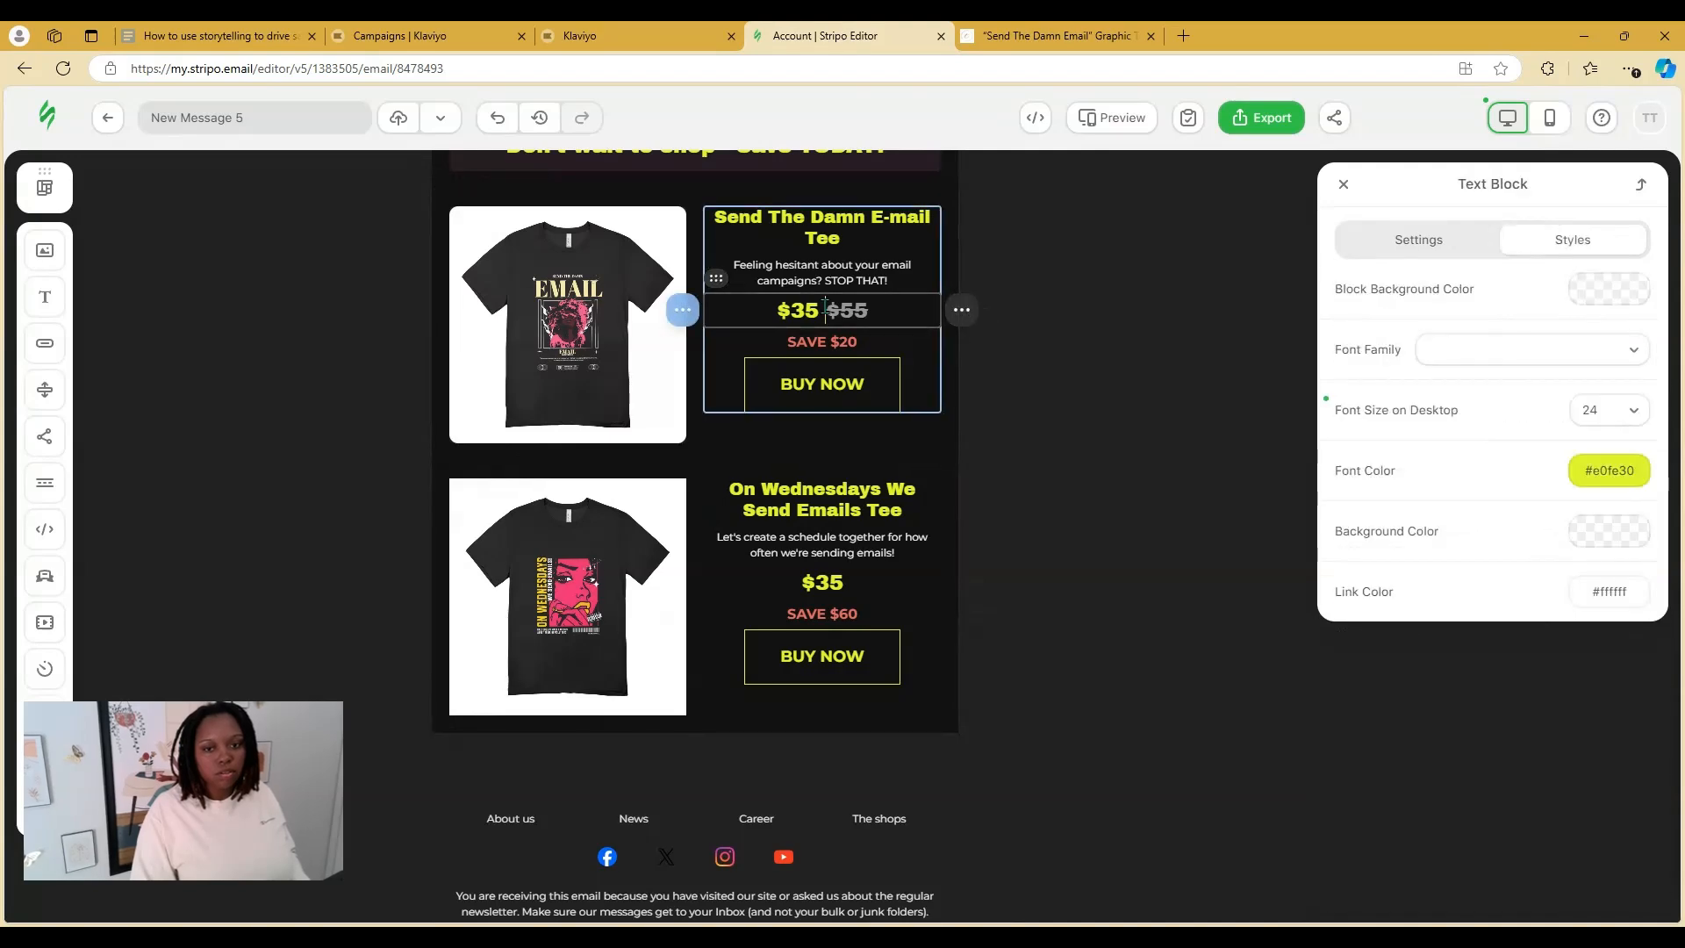
{"action": "left_click_drag", "start_coordinate": [861, 309], "coordinate": [877, 309]}
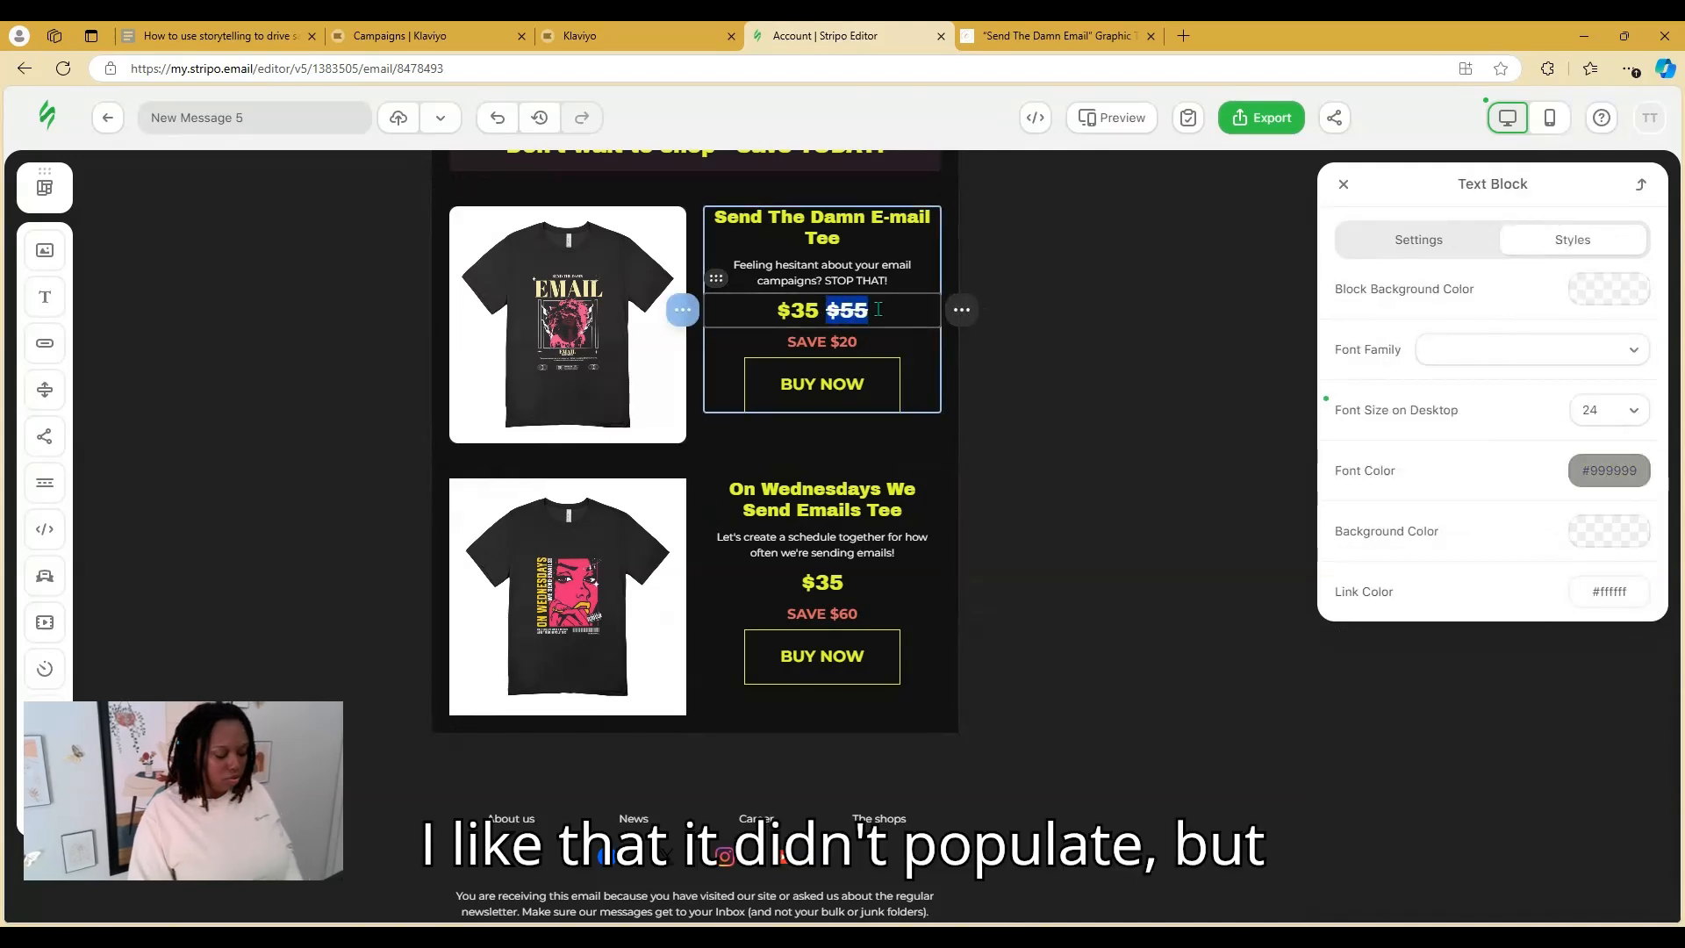
{"action": "left_click", "coordinate": [845, 588]}
{"action": "left_click", "coordinate": [850, 584]}
{"action": "type", "text": "$55"}
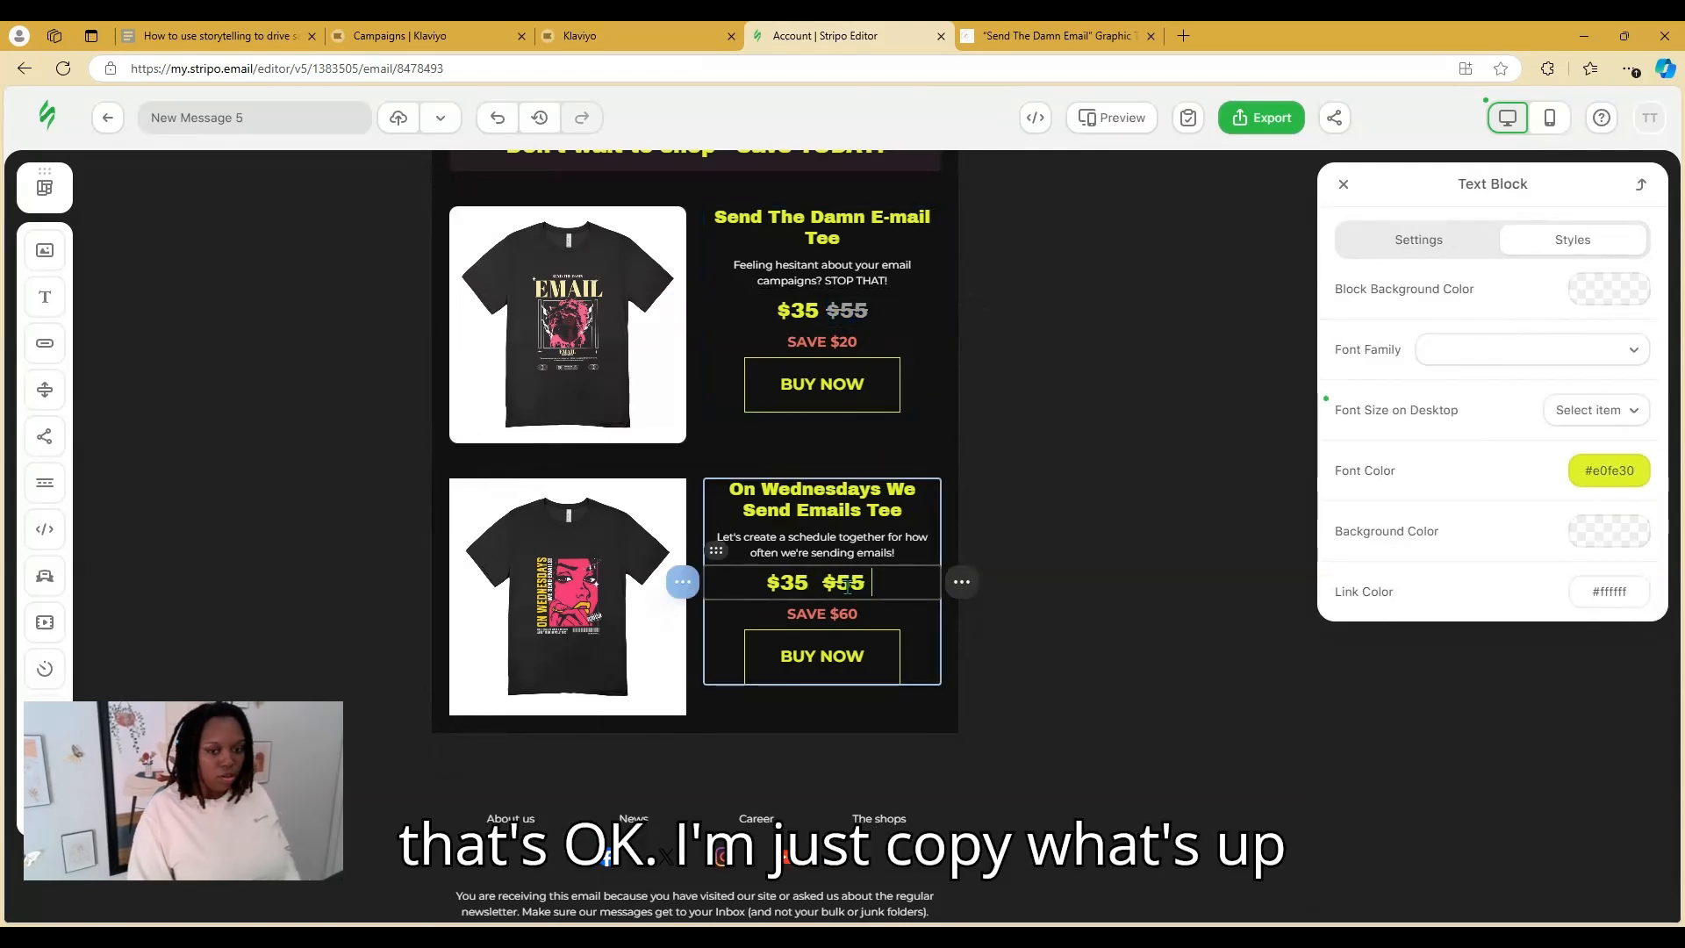
{"action": "left_click_drag", "start_coordinate": [861, 584], "coordinate": [820, 586]}
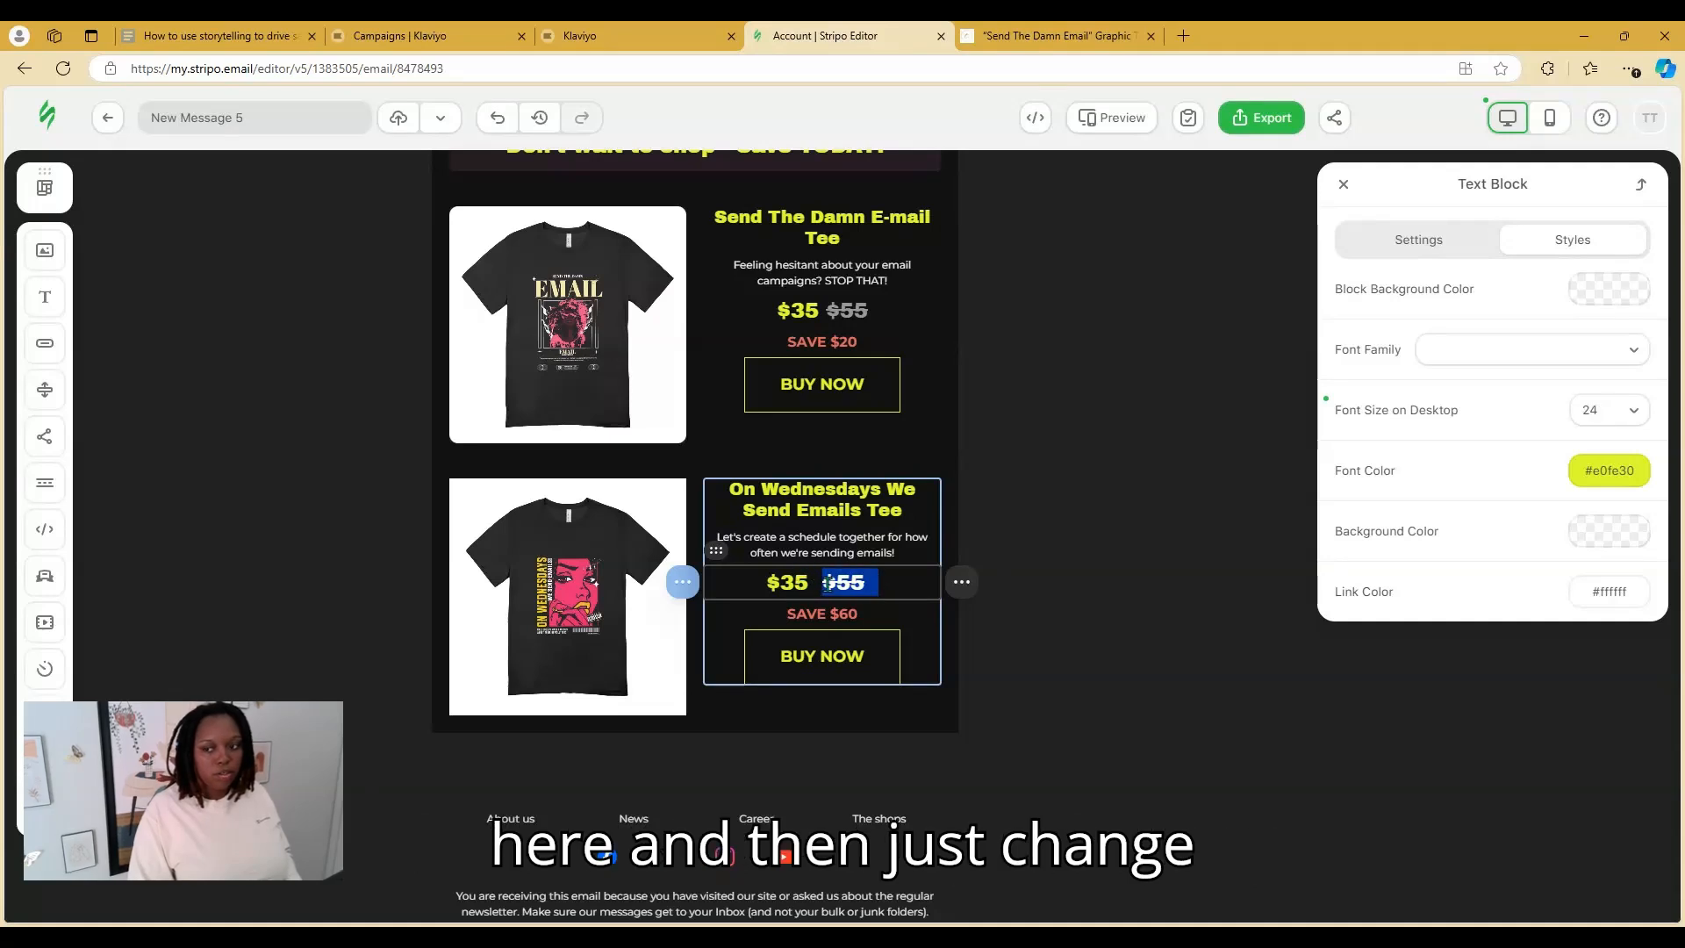
{"action": "left_click", "coordinate": [1608, 474]}
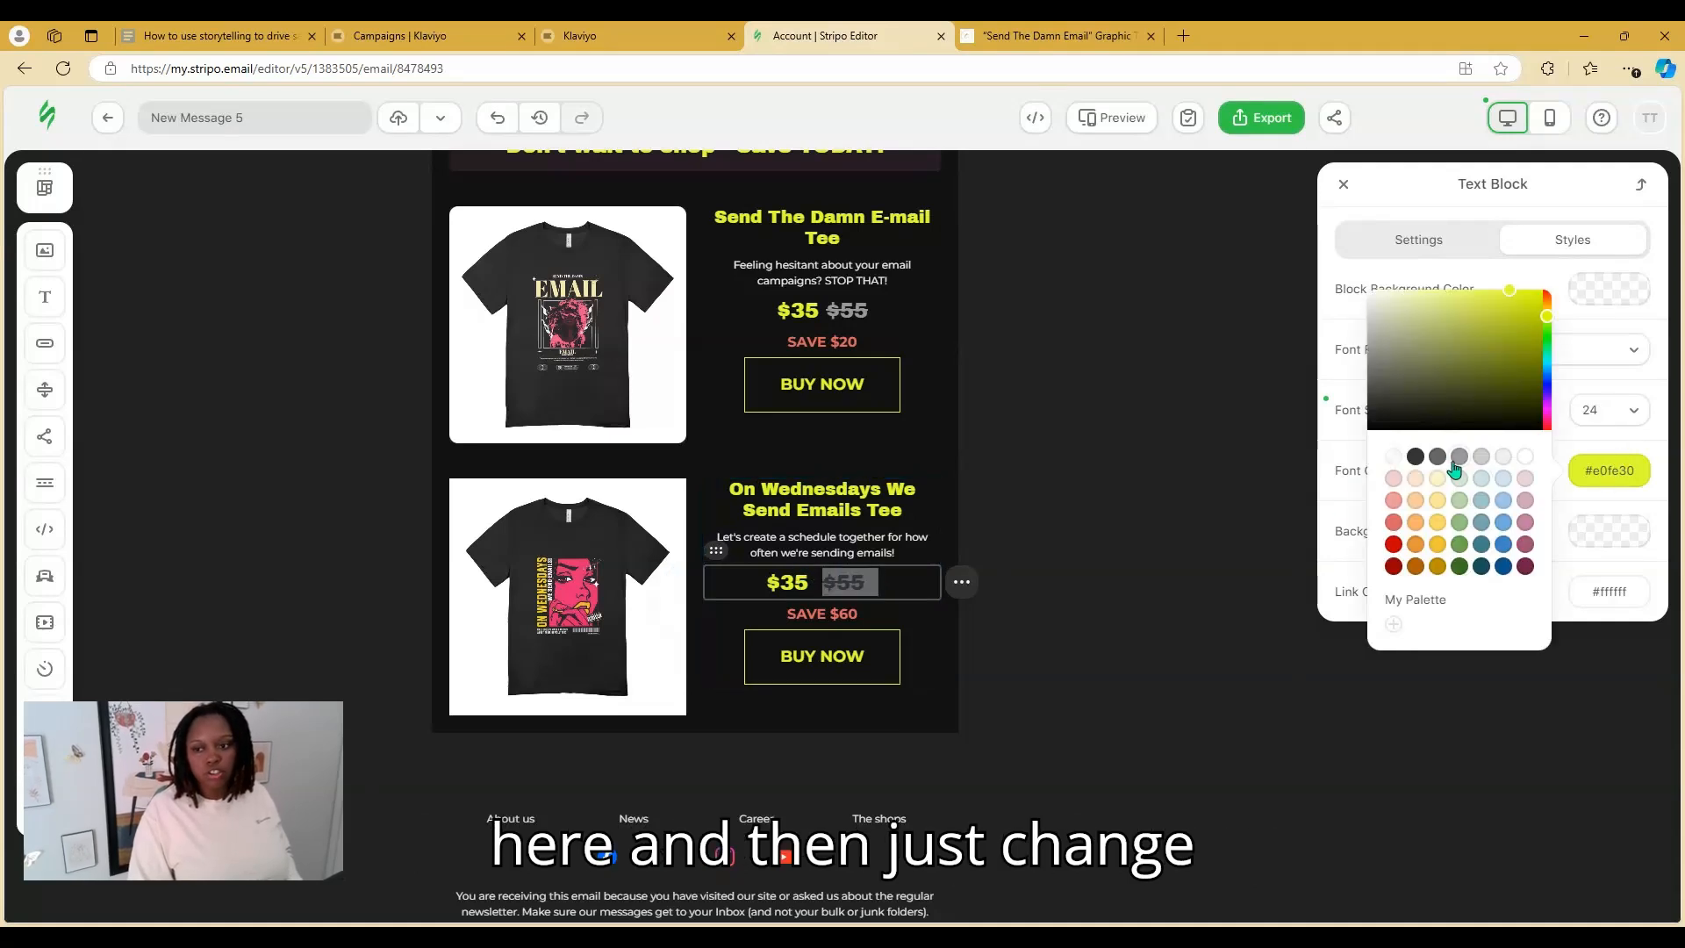
{"action": "left_click", "coordinate": [1457, 458]}
{"action": "left_click", "coordinate": [1188, 533]}
{"action": "left_click", "coordinate": [1188, 534]}
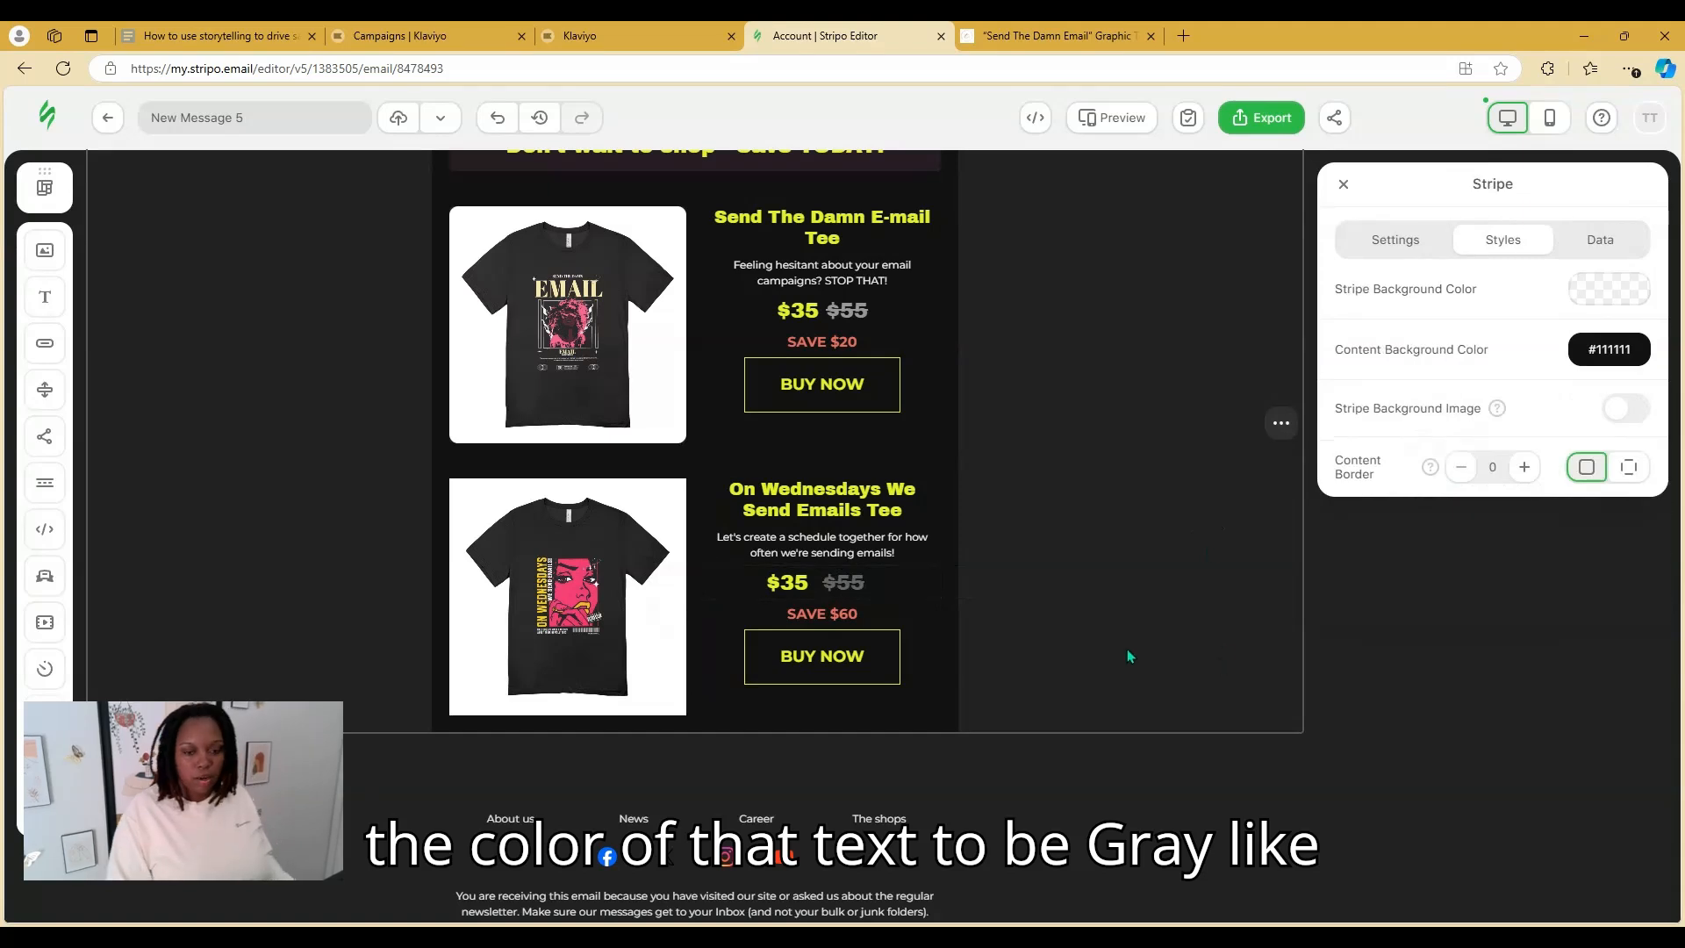
Change the second card's savings text from SAVE $60 to SAVE $20
{"action": "left_click", "coordinate": [876, 611]}
{"action": "left_click", "coordinate": [877, 611]}
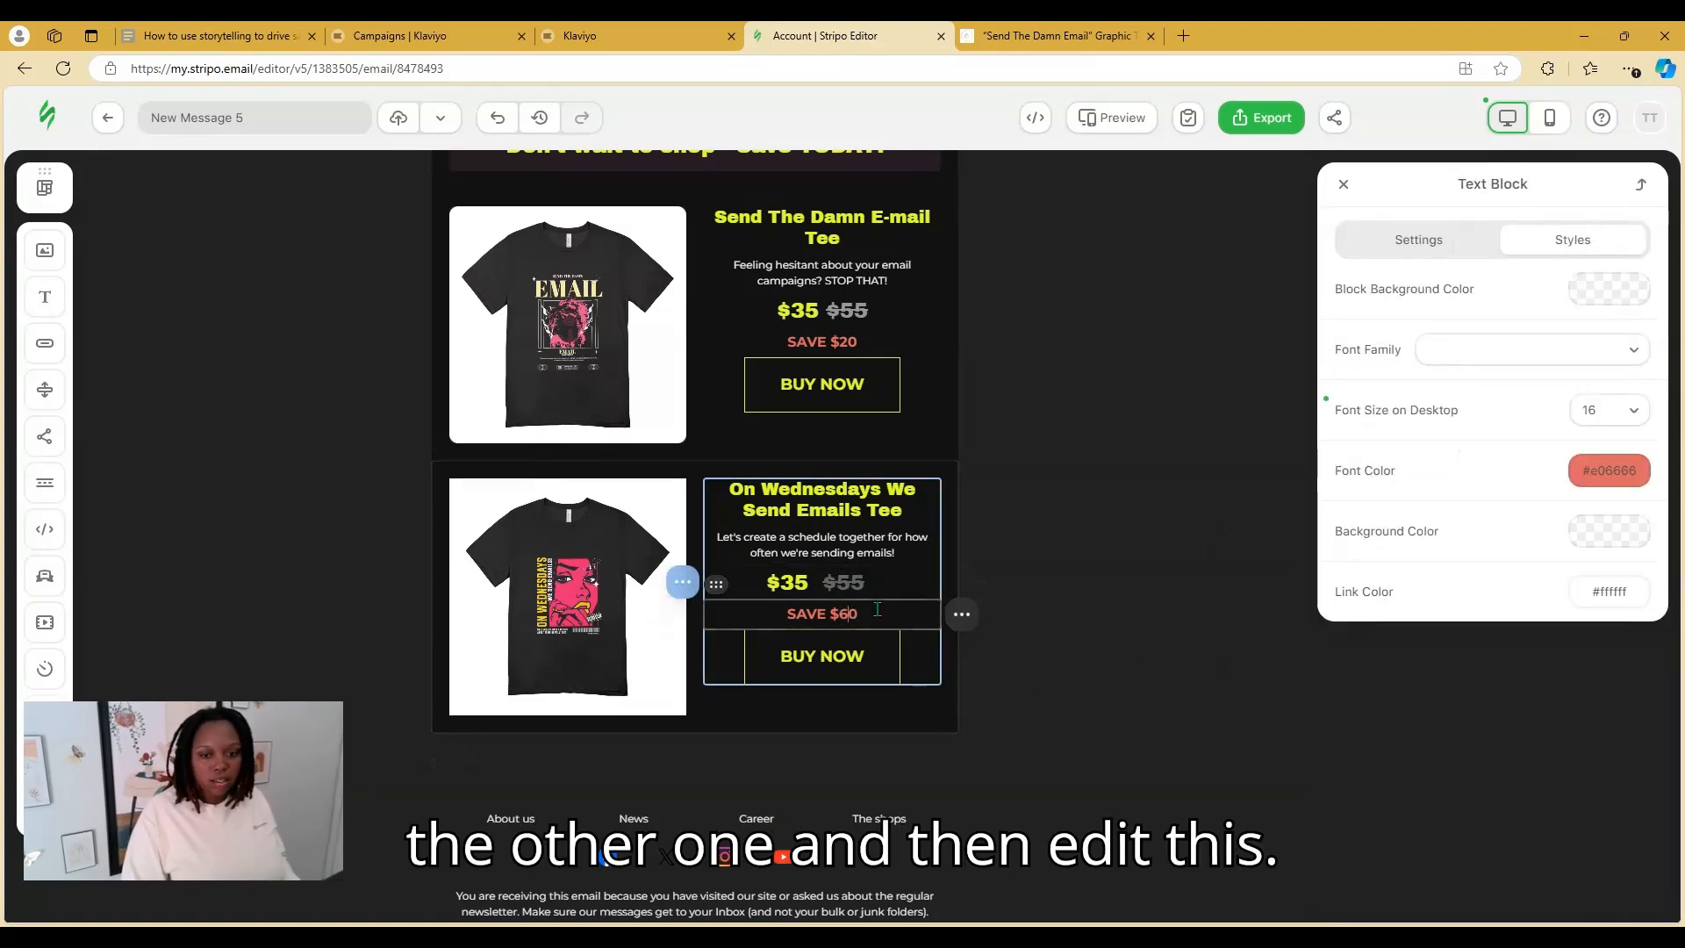
{"action": "type", "text": "20"}
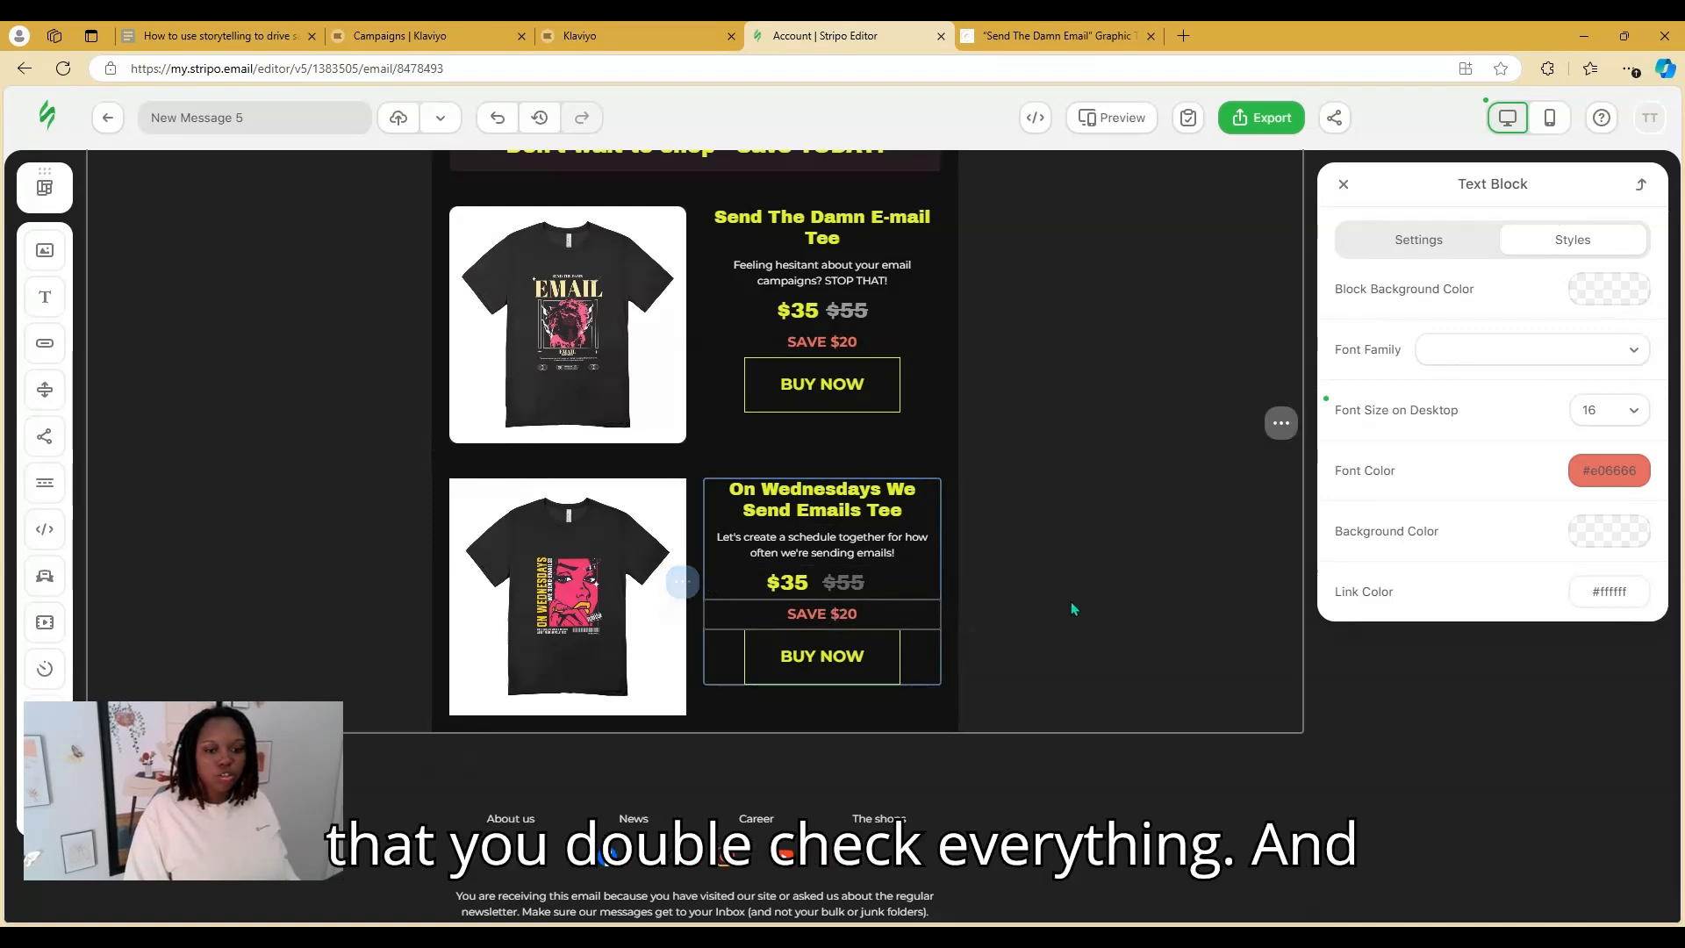
{"action": "left_click", "coordinate": [1146, 621]}
Open the second card's BUY NOW button link settings and switch to the shop's browser tab
{"action": "left_click", "coordinate": [815, 664]}
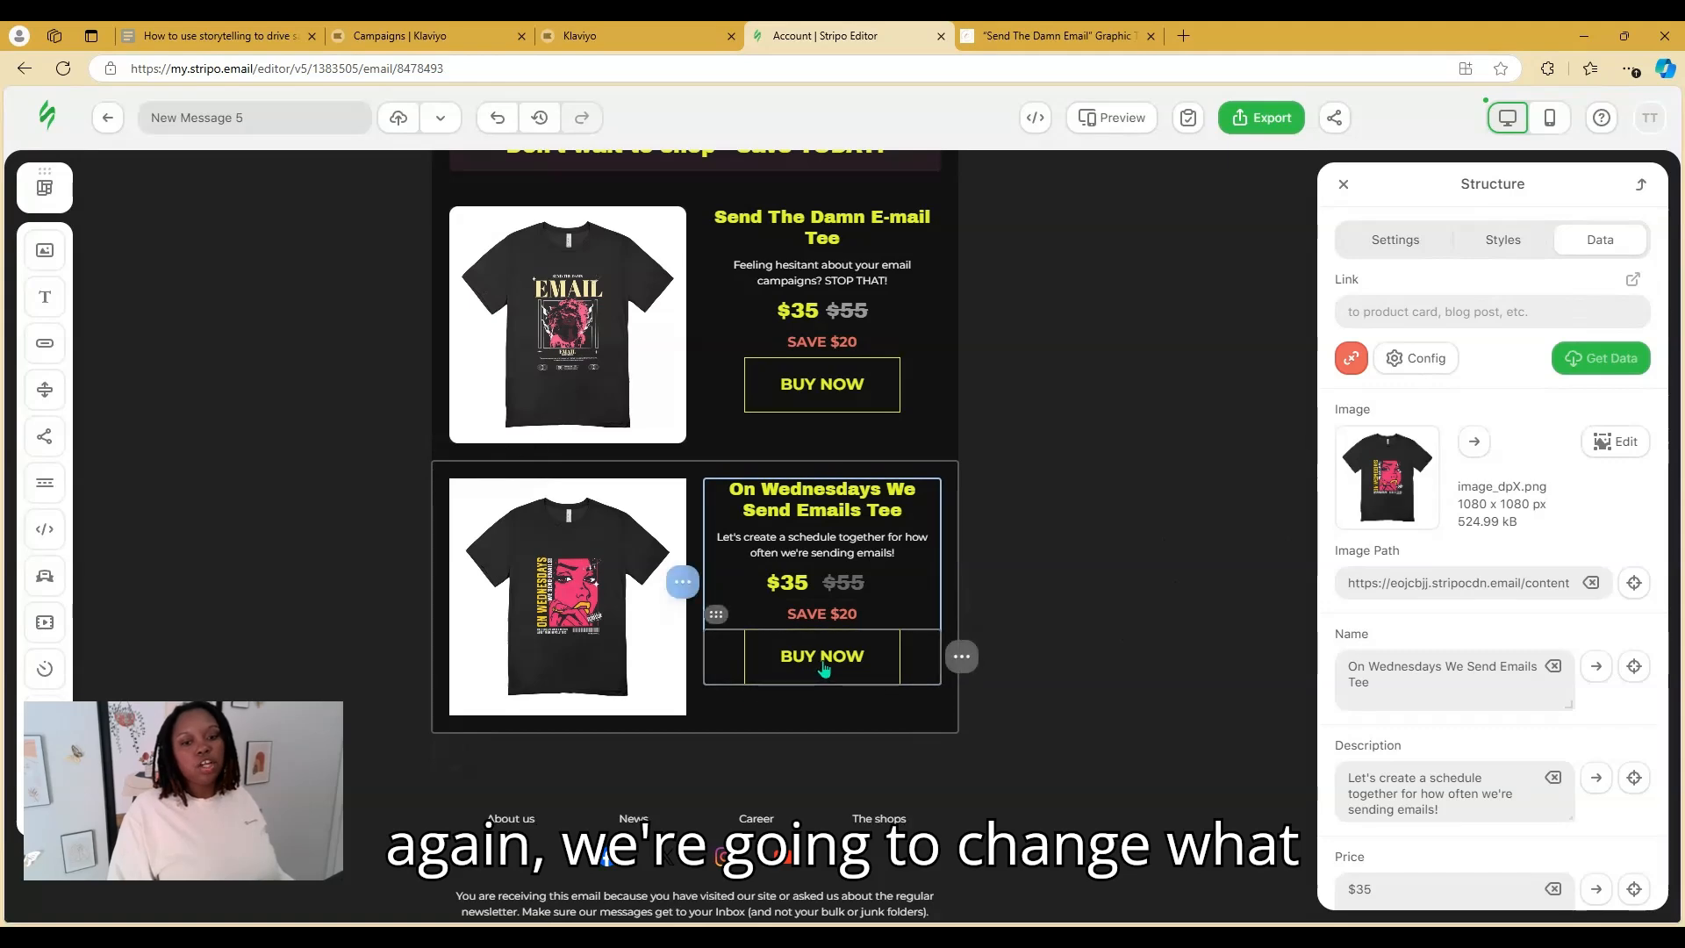
{"action": "left_click", "coordinate": [823, 667]}
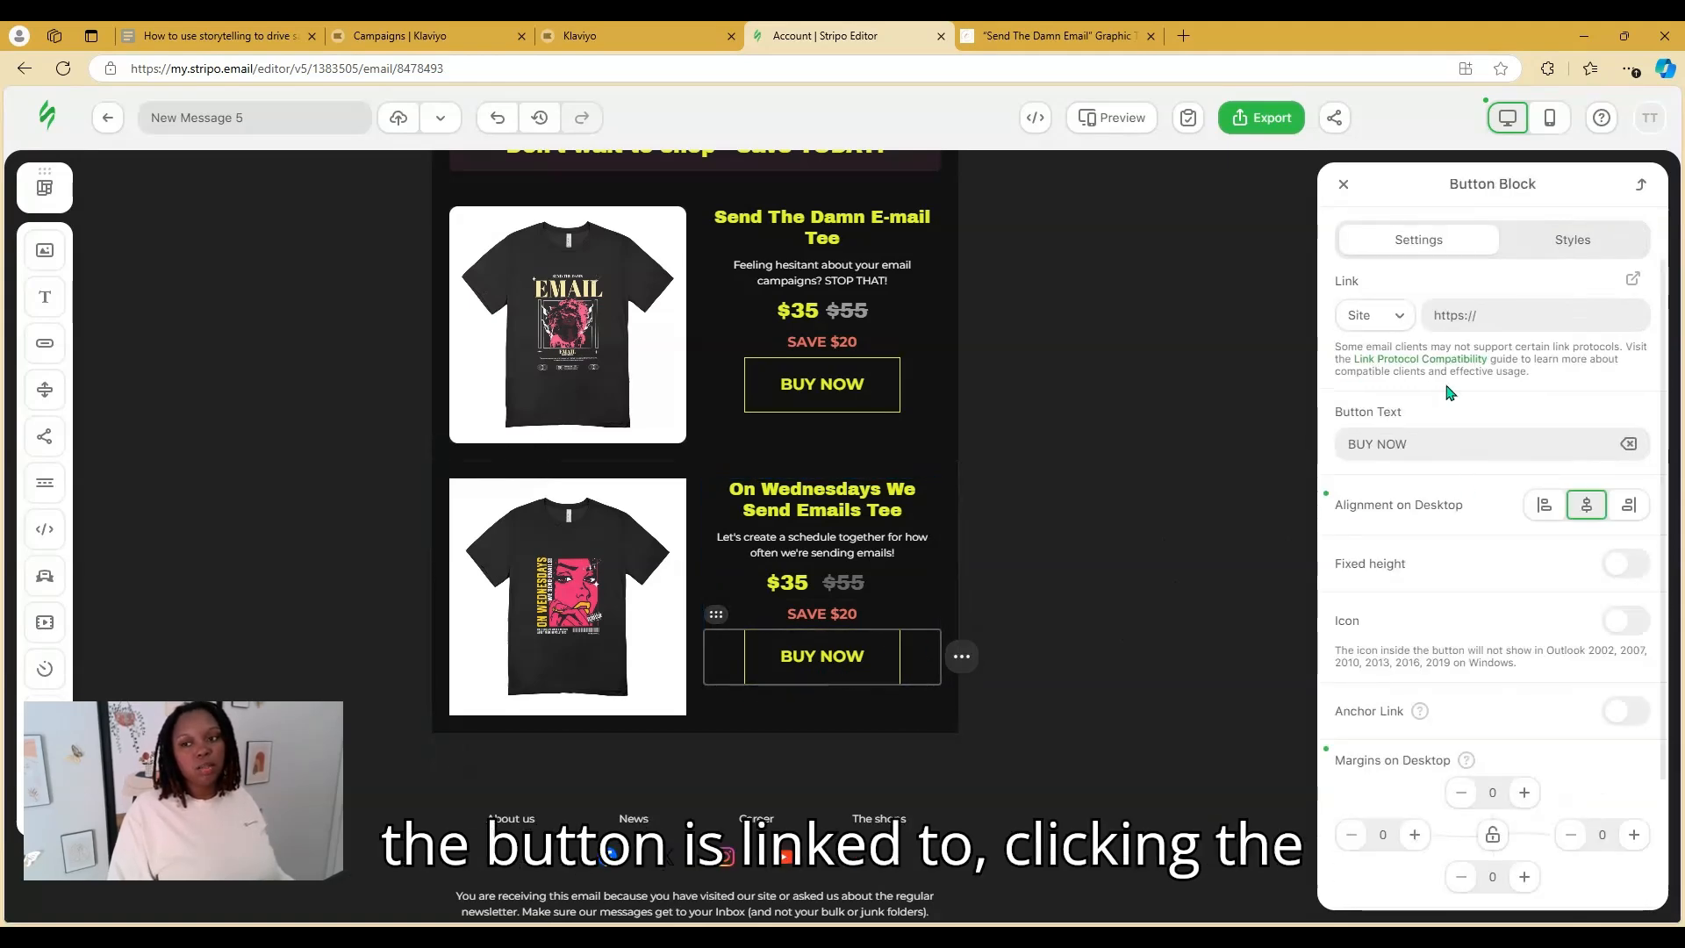
{"action": "left_click", "coordinate": [1057, 35]}
Copy the On Wednesdays We Send Emails Graphic Tee page URL and select the BUY NOW link text in Stripo
{"action": "left_click", "coordinate": [24, 68]}
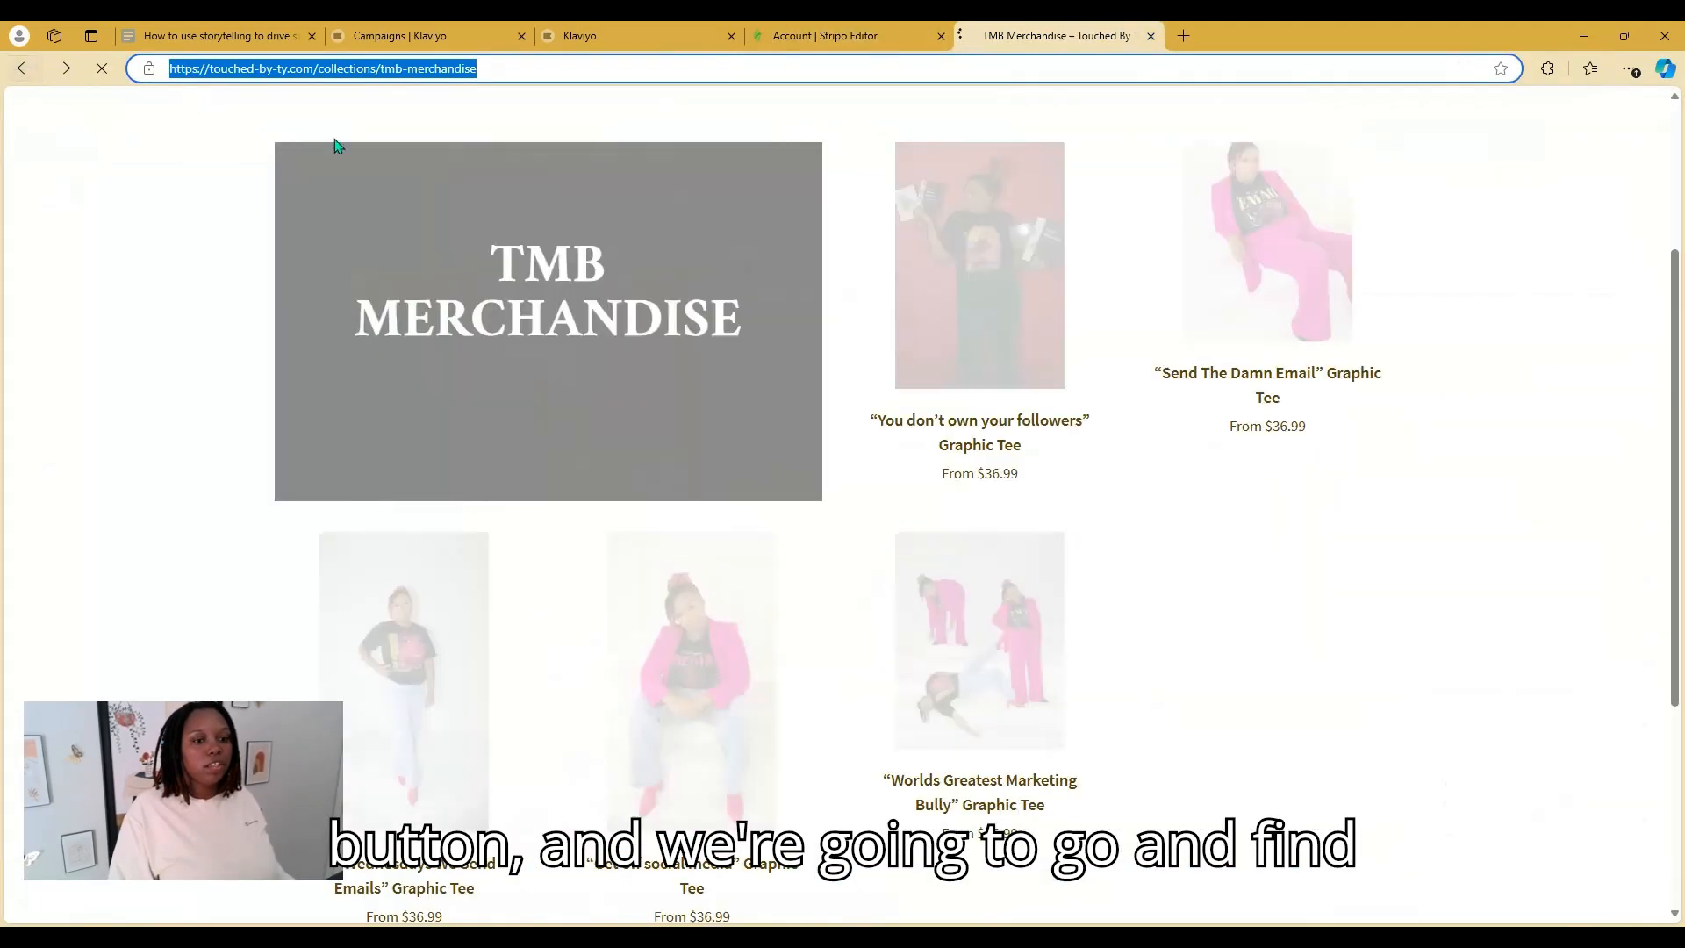
{"action": "left_click", "coordinate": [464, 724]}
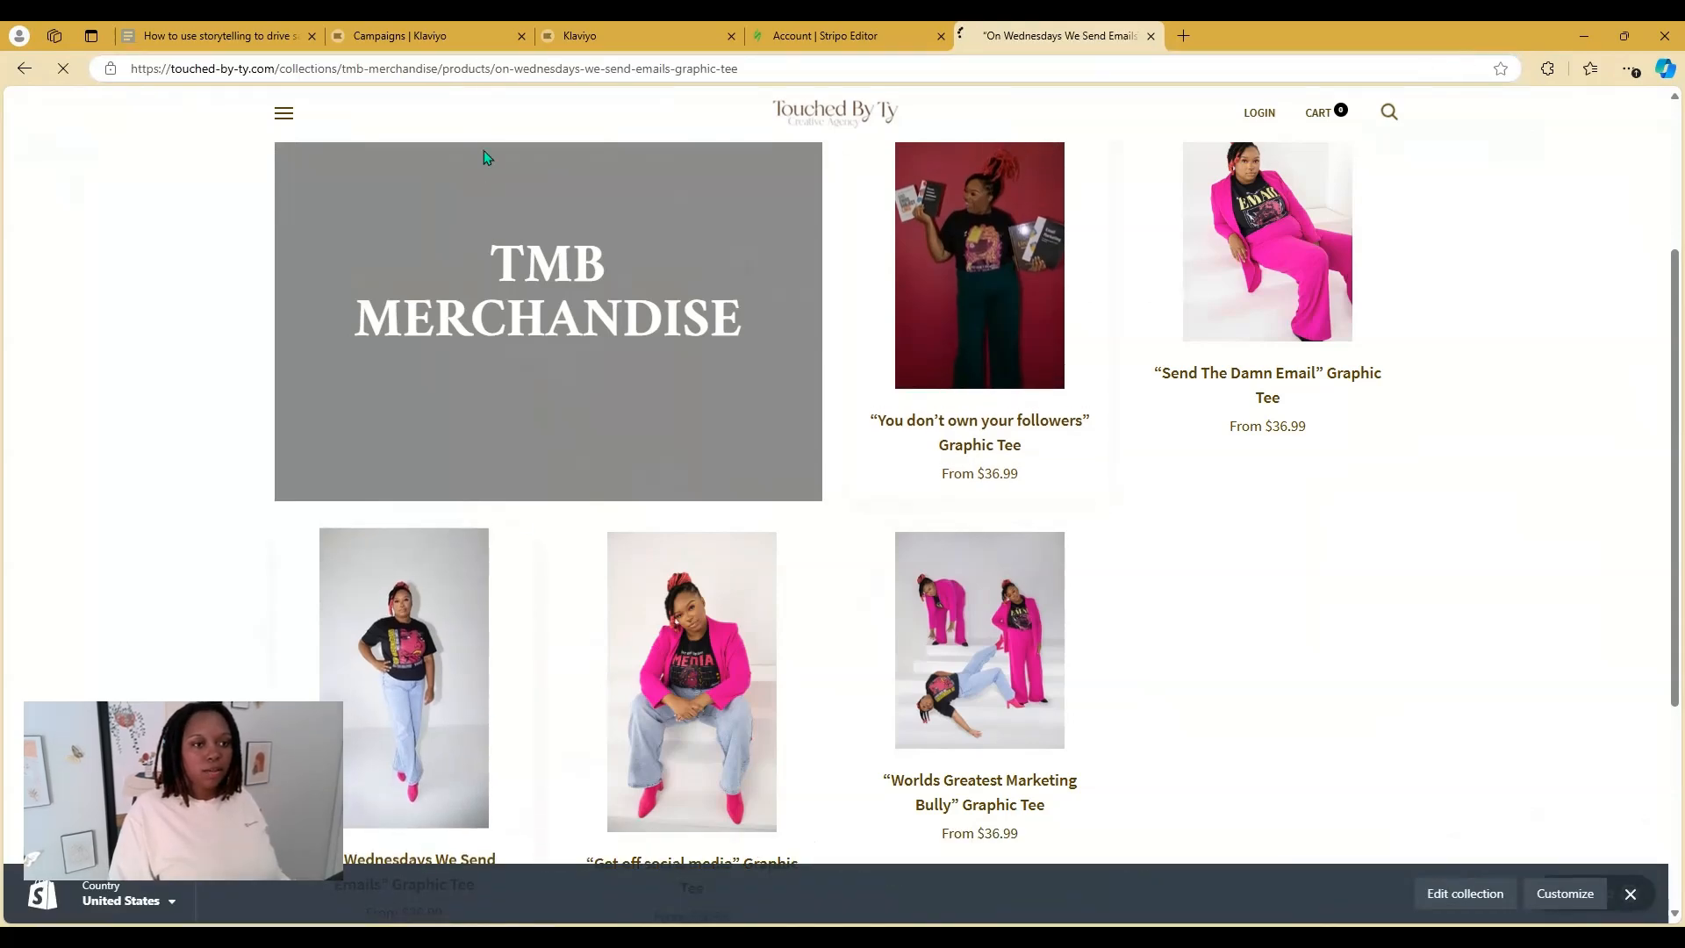
{"action": "left_click", "coordinate": [436, 67]}
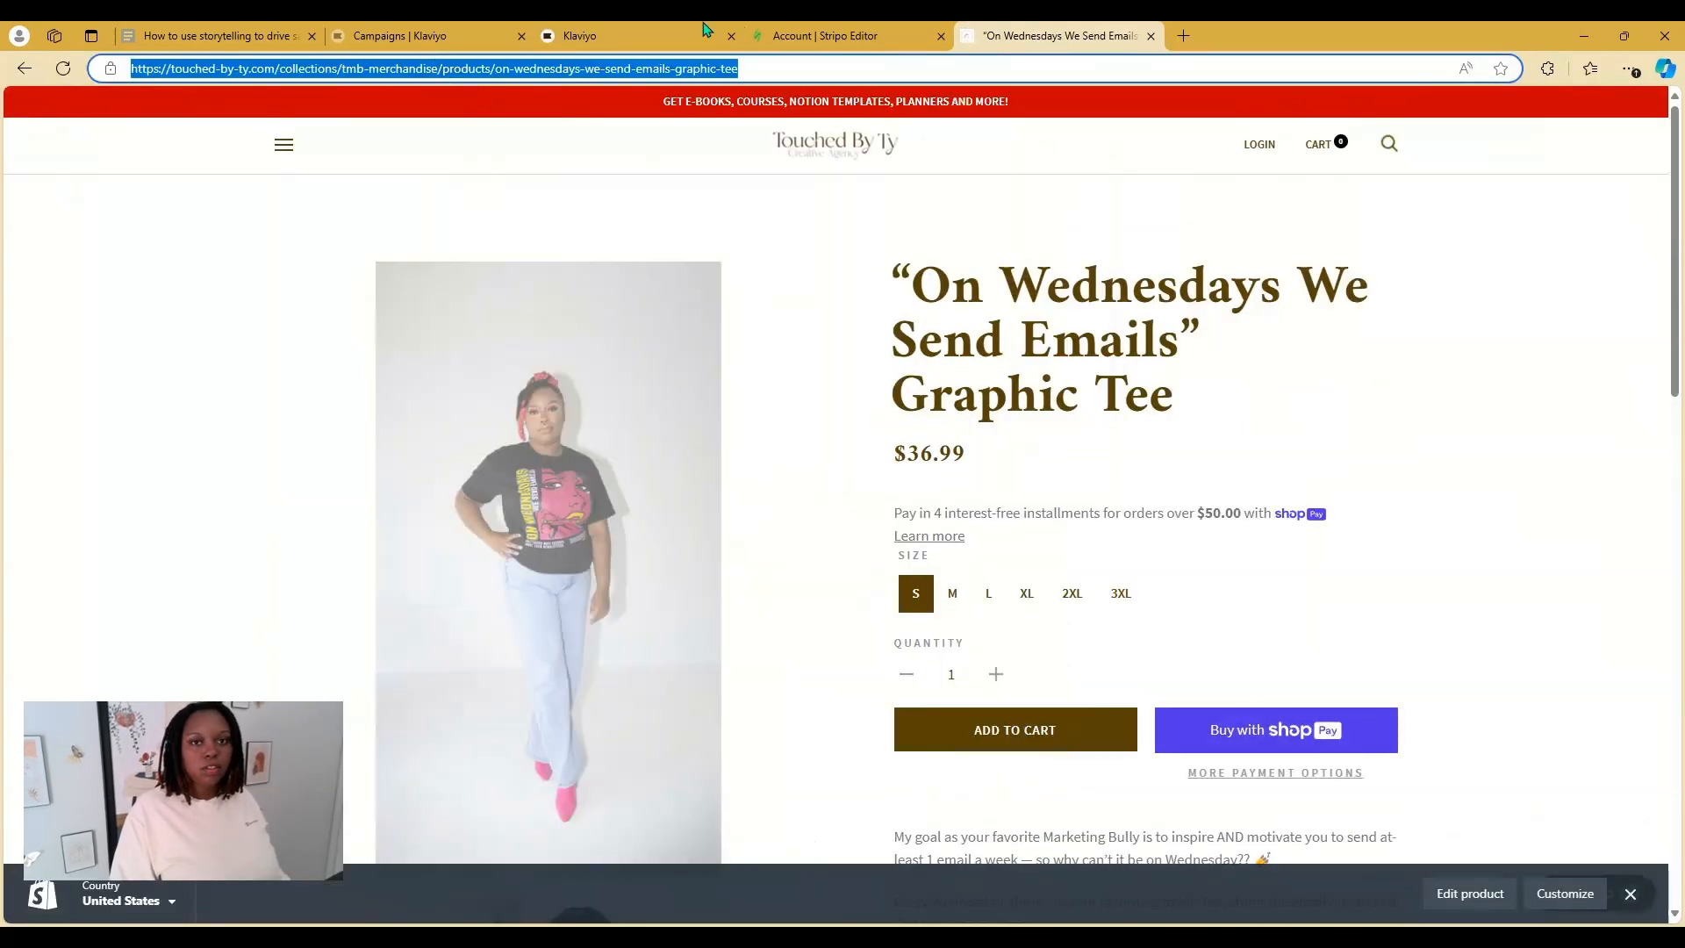
{"action": "left_click", "coordinate": [838, 35]}
{"action": "left_click_drag", "start_coordinate": [1534, 307], "coordinate": [1411, 339]}
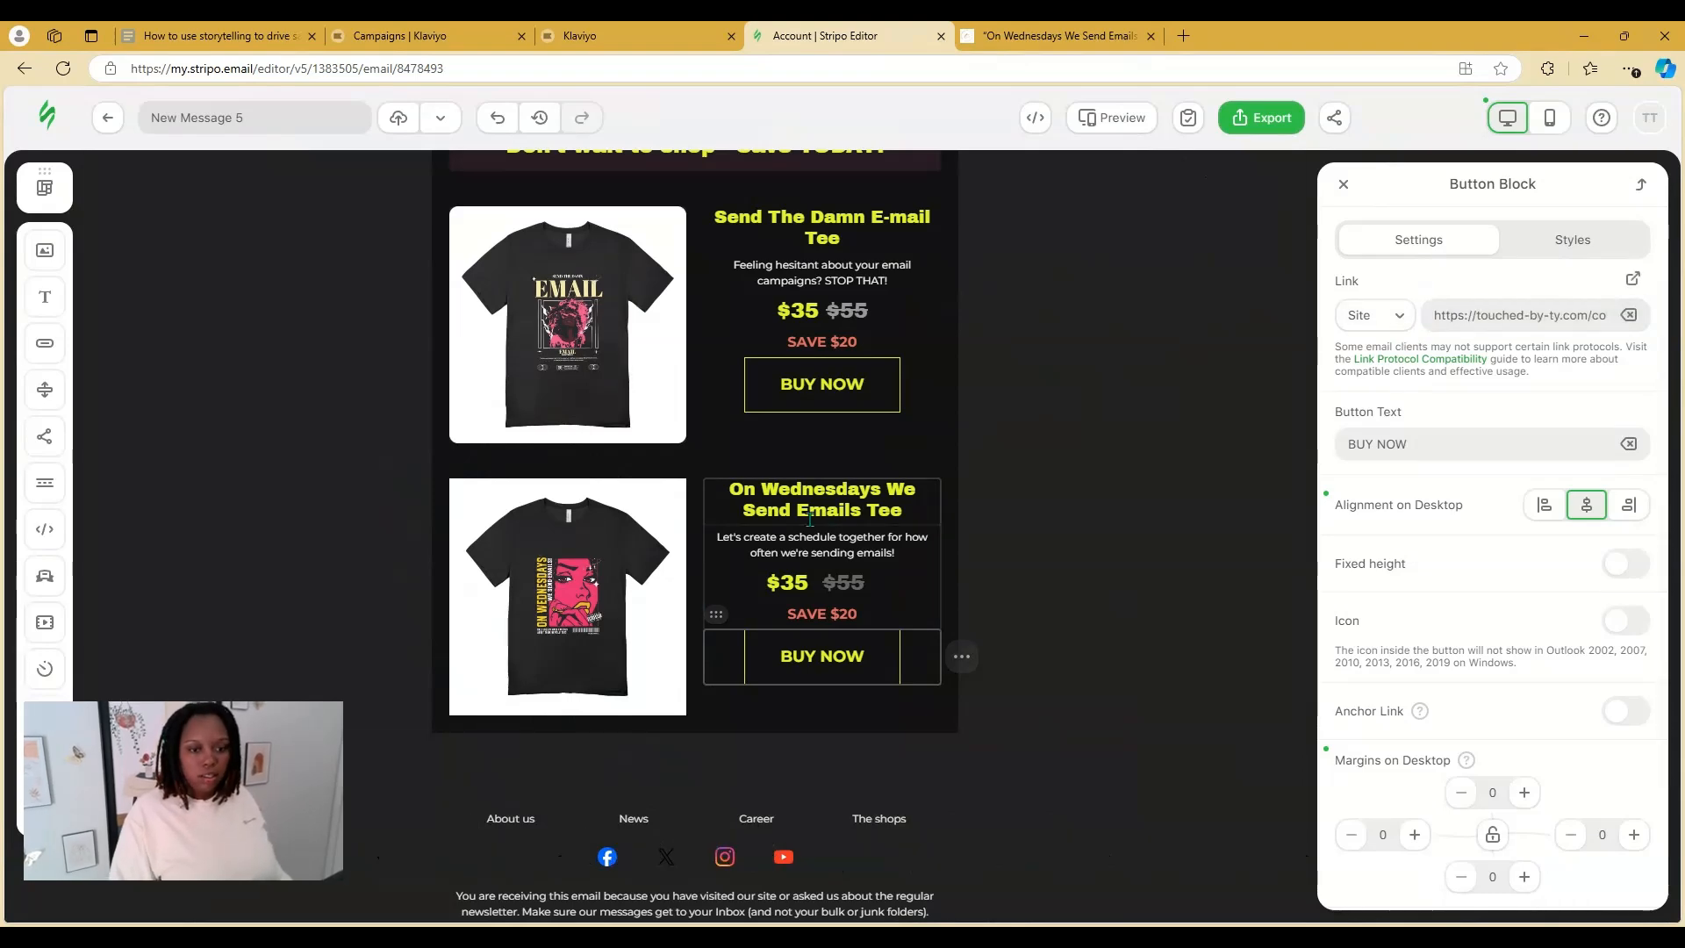
Undo an accidental duplicate of the second tee product card
{"action": "left_click", "coordinate": [617, 581]}
{"action": "scroll", "coordinate": [606, 439], "scroll_direction": "down", "scroll_amount": 3}
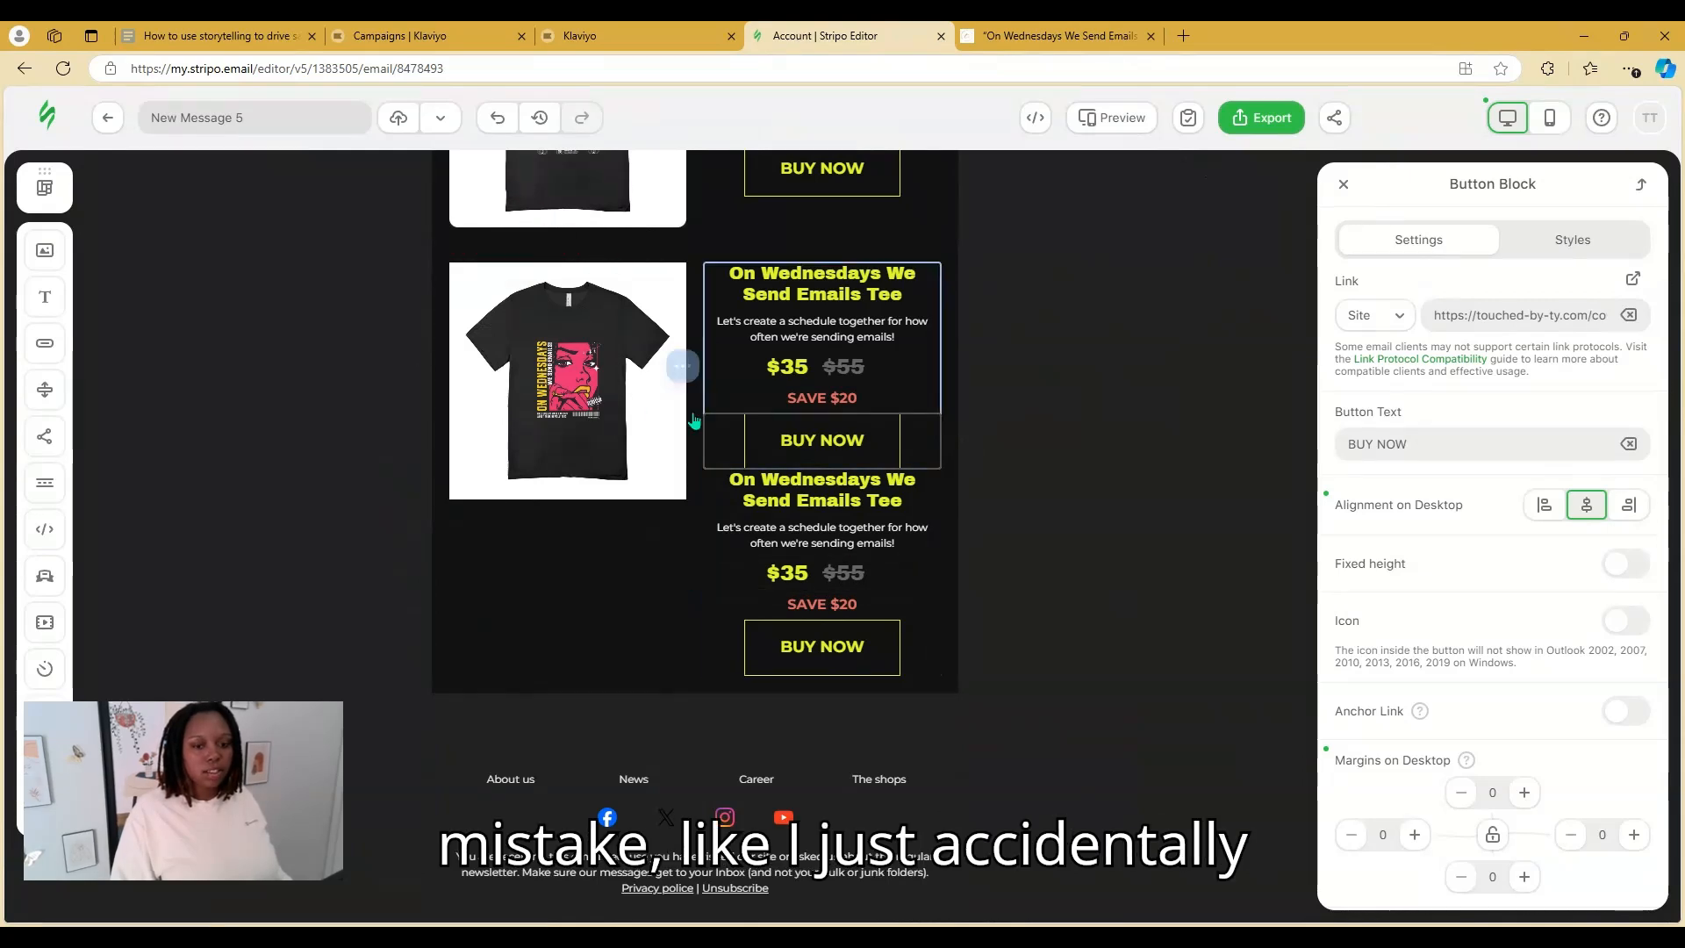
{"action": "left_click", "coordinate": [495, 119]}
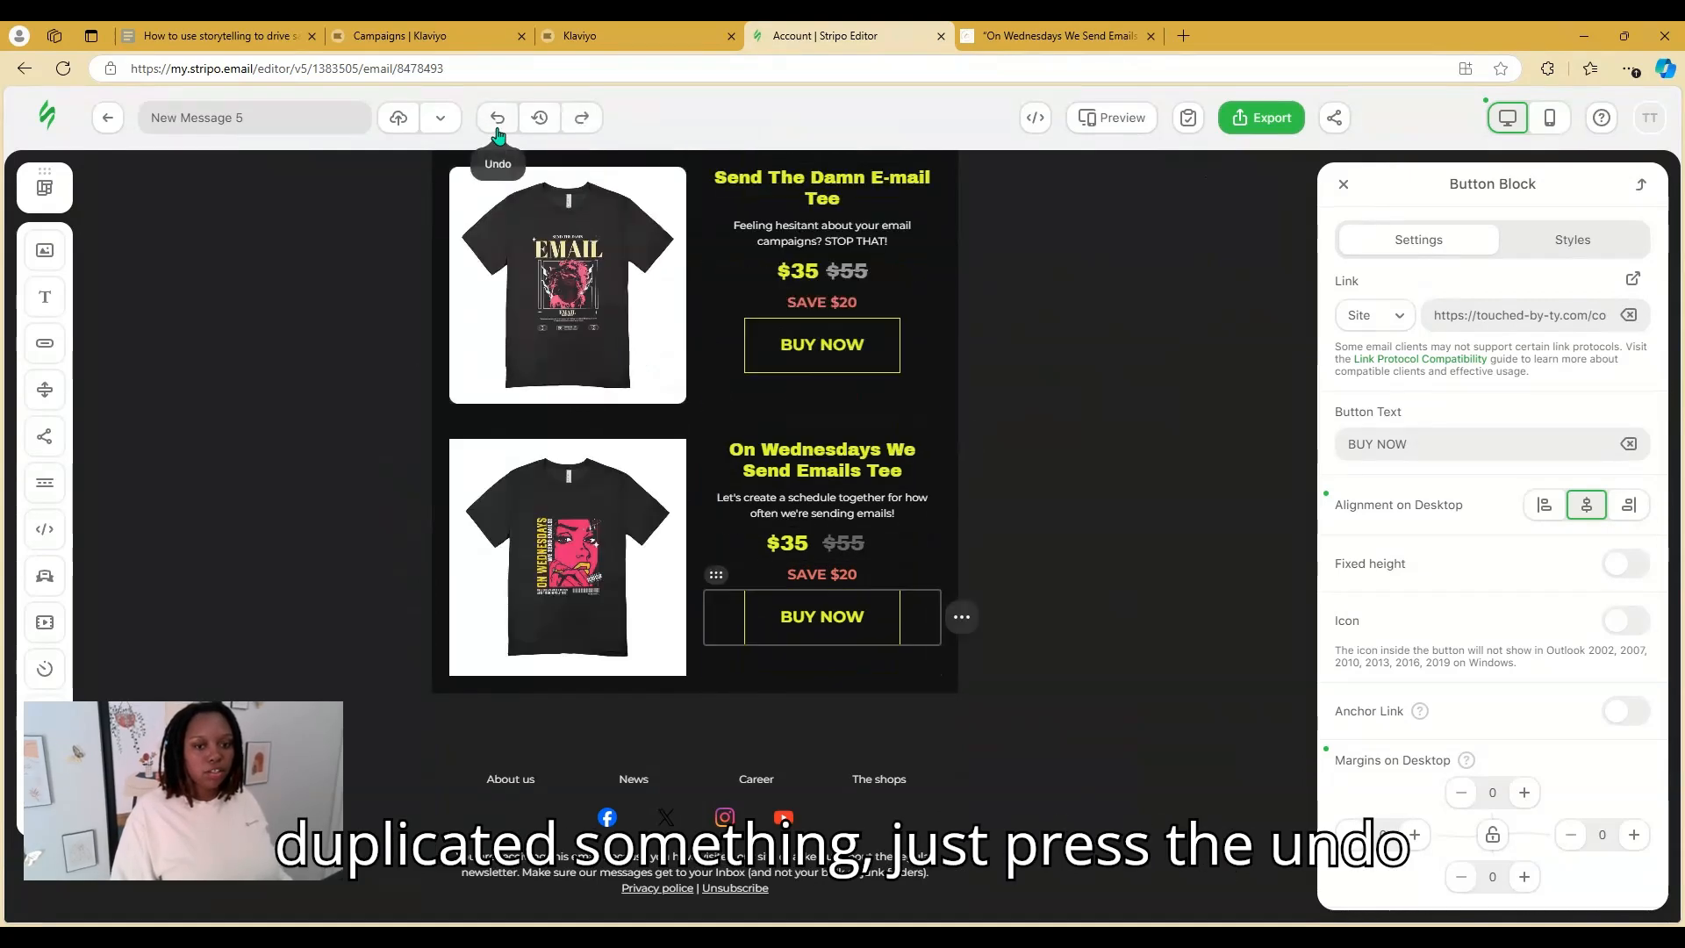
{"action": "scroll", "coordinate": [1182, 537], "scroll_direction": "up", "scroll_amount": 10}
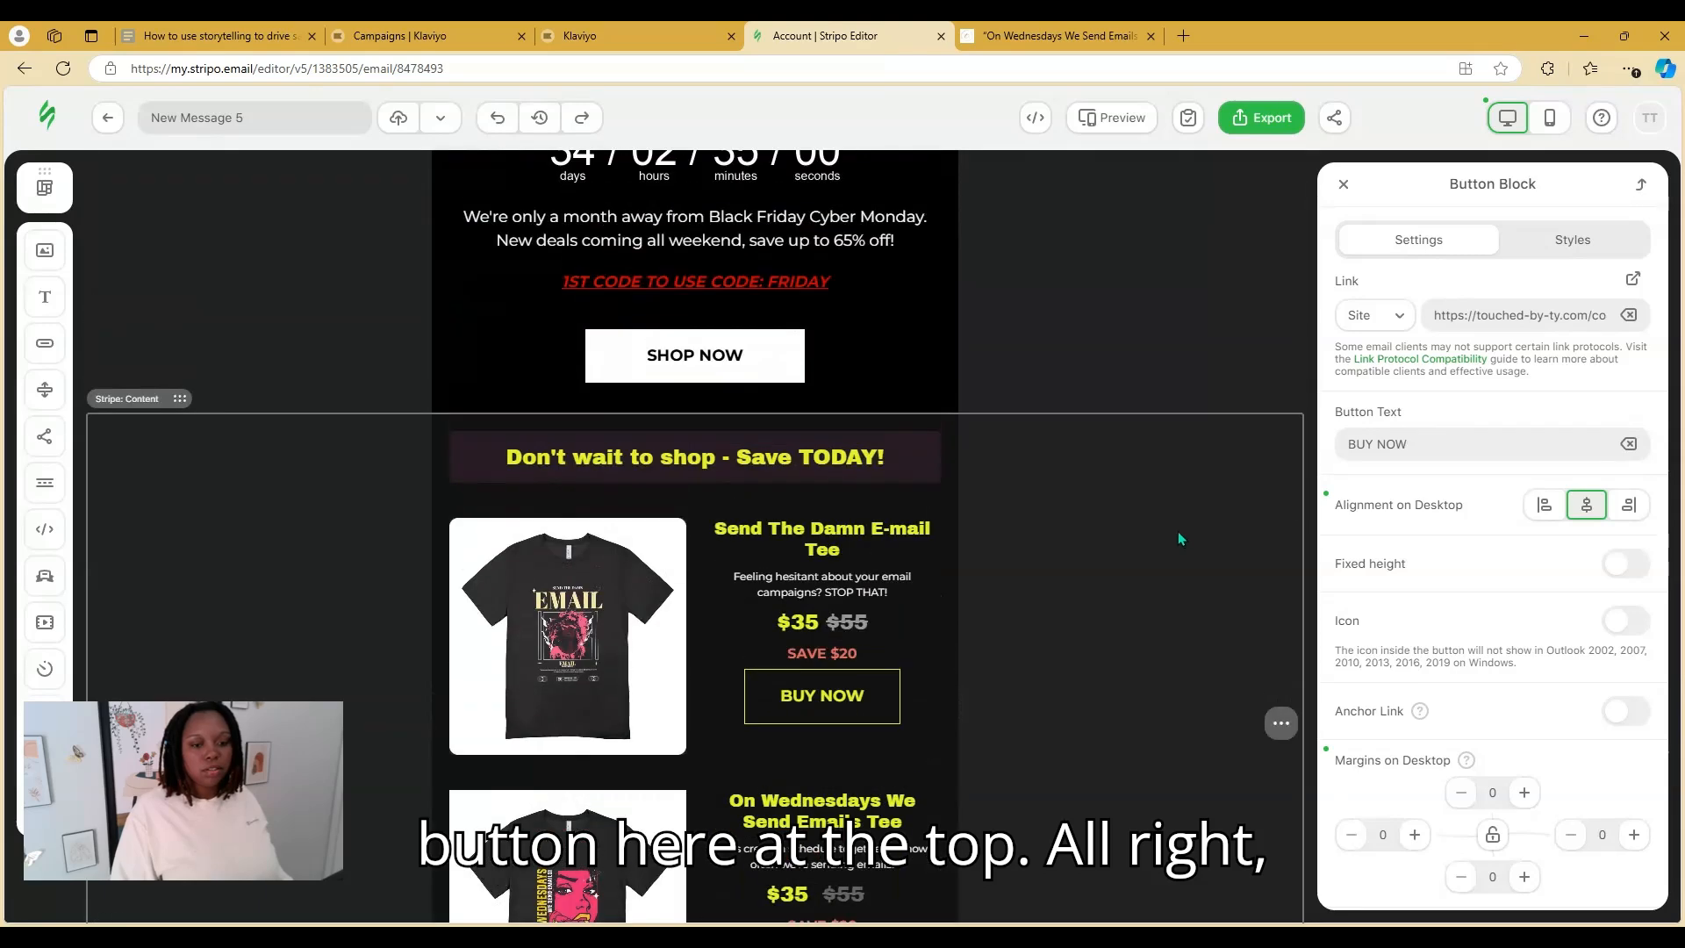
{"action": "scroll", "coordinate": [995, 398], "scroll_direction": "down", "scroll_amount": 2}
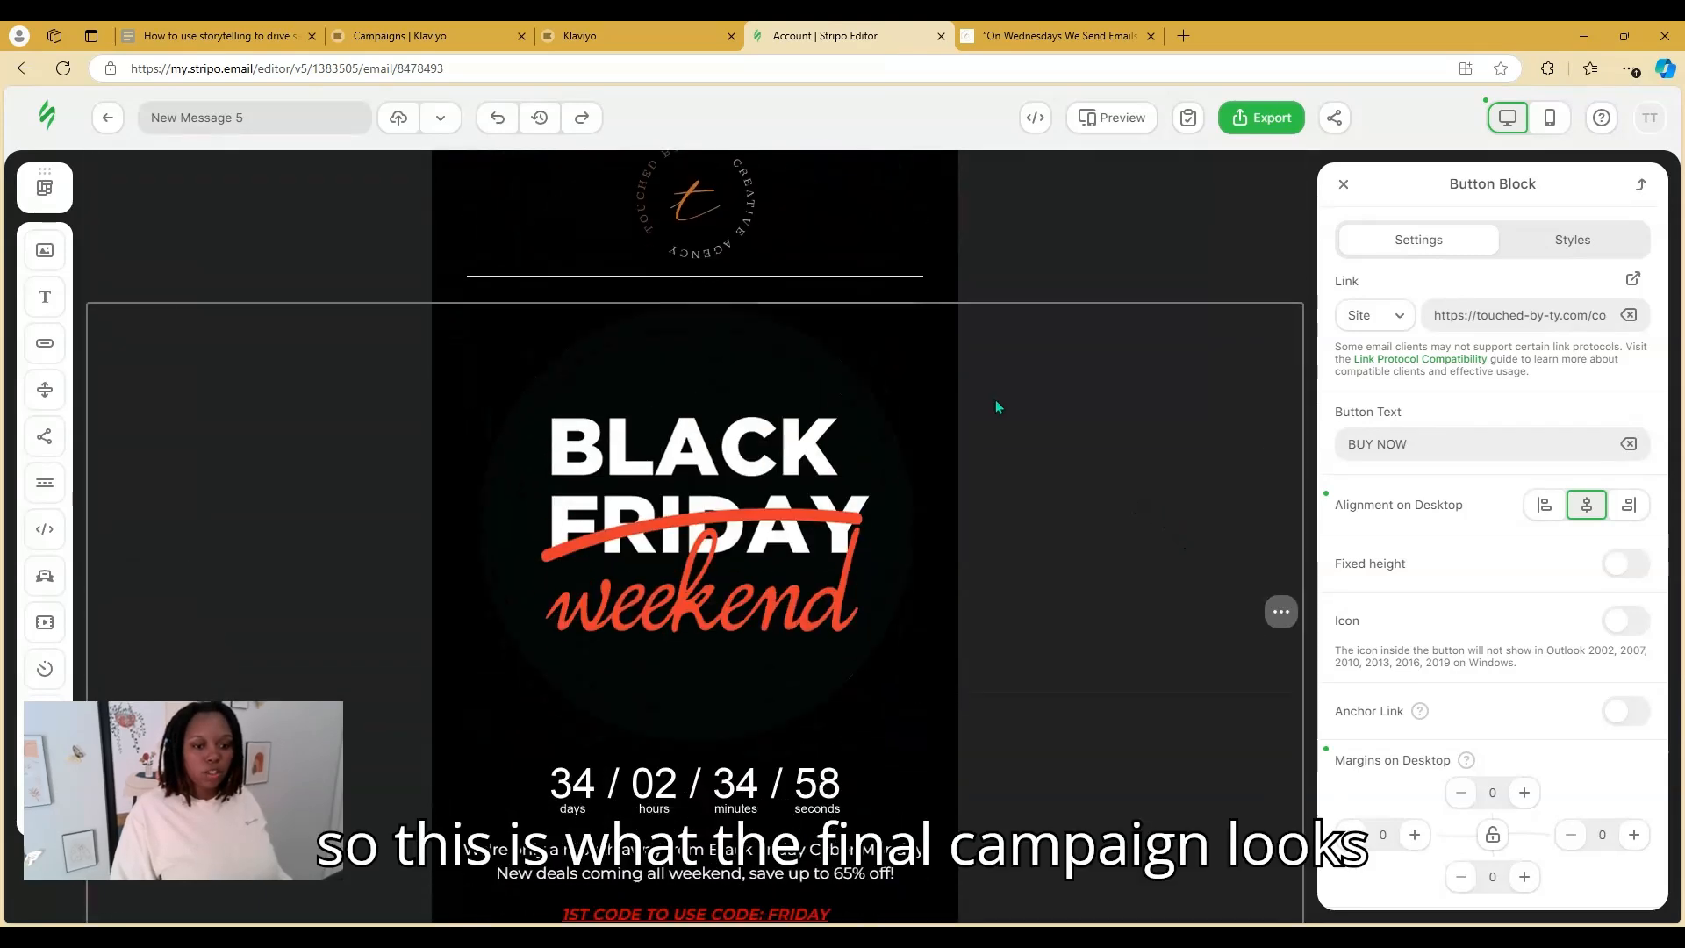
{"action": "scroll", "coordinate": [1060, 387], "scroll_direction": "up", "scroll_amount": 2}
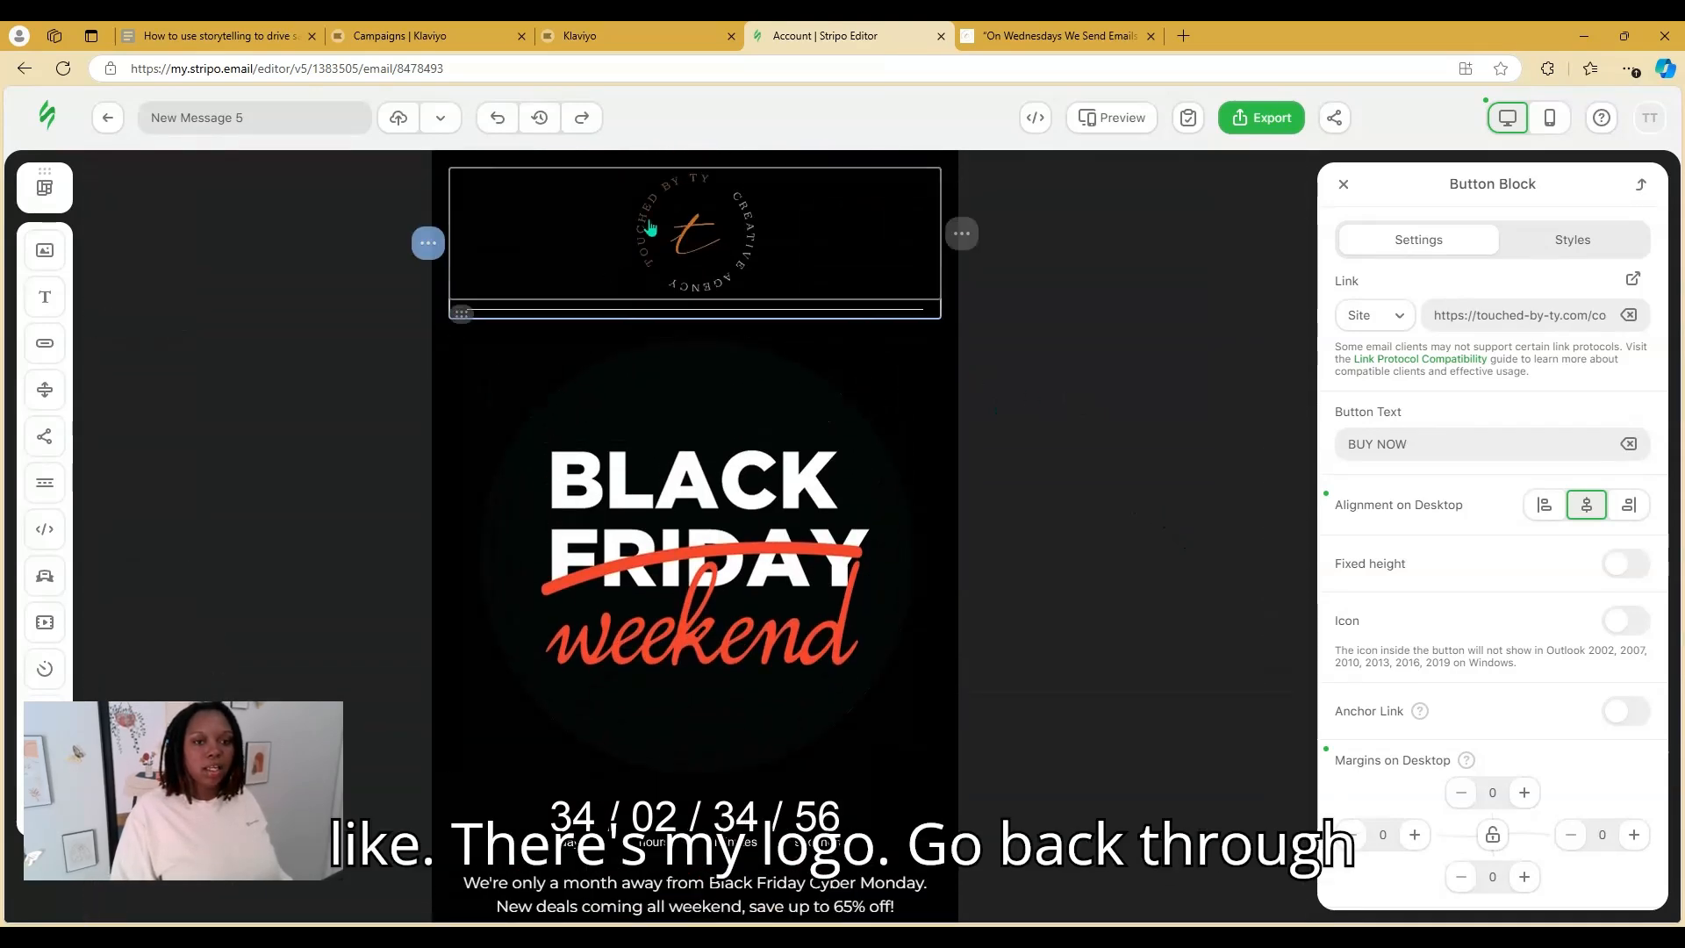
Copy the Touched By Ty home page URL and clear the header logo's old link
{"action": "left_click", "coordinate": [693, 234]}
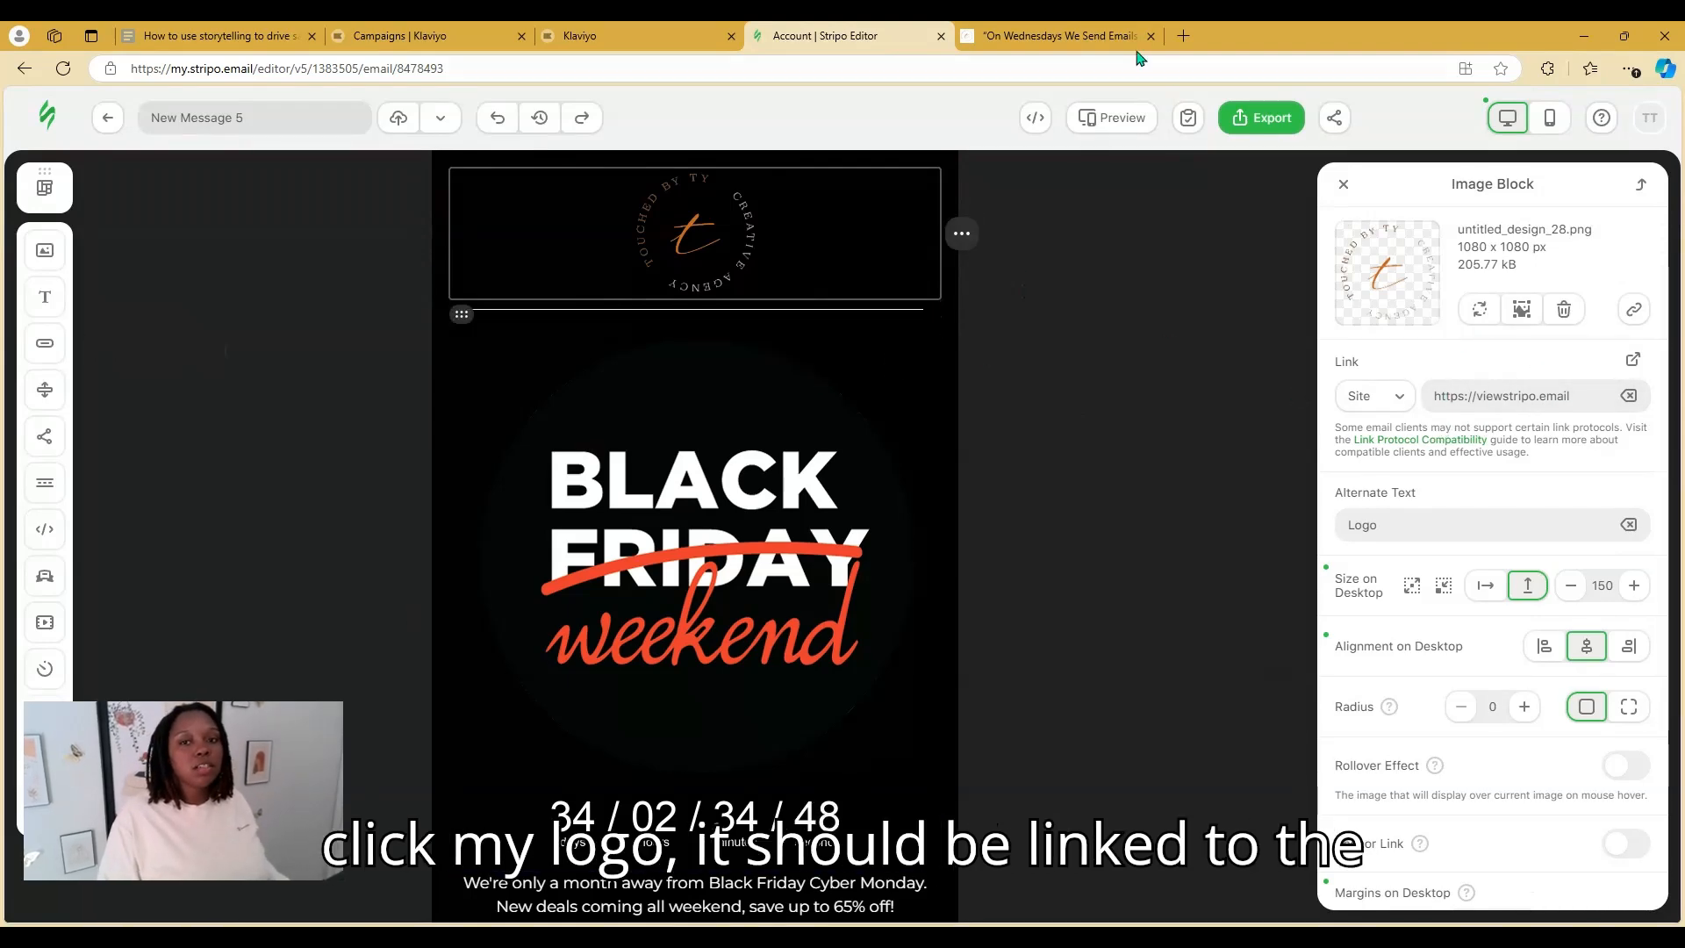
{"action": "left_click", "coordinate": [1065, 37]}
{"action": "left_click", "coordinate": [837, 158]}
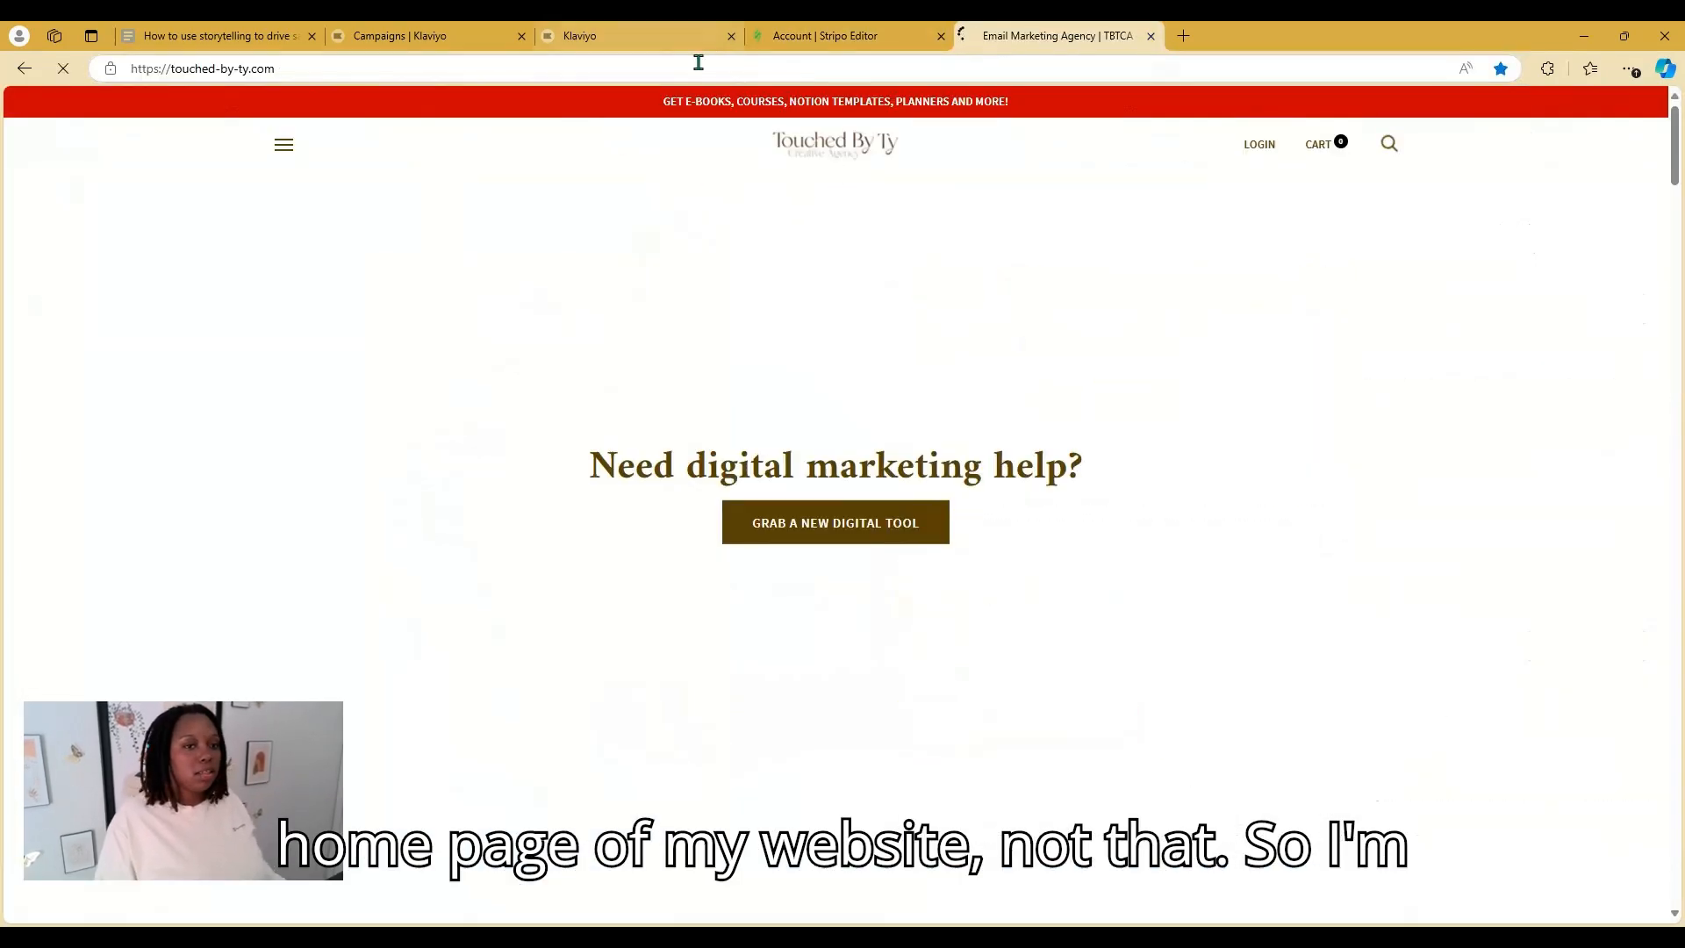
{"action": "left_click", "coordinate": [698, 69]}
{"action": "left_click", "coordinate": [824, 36]}
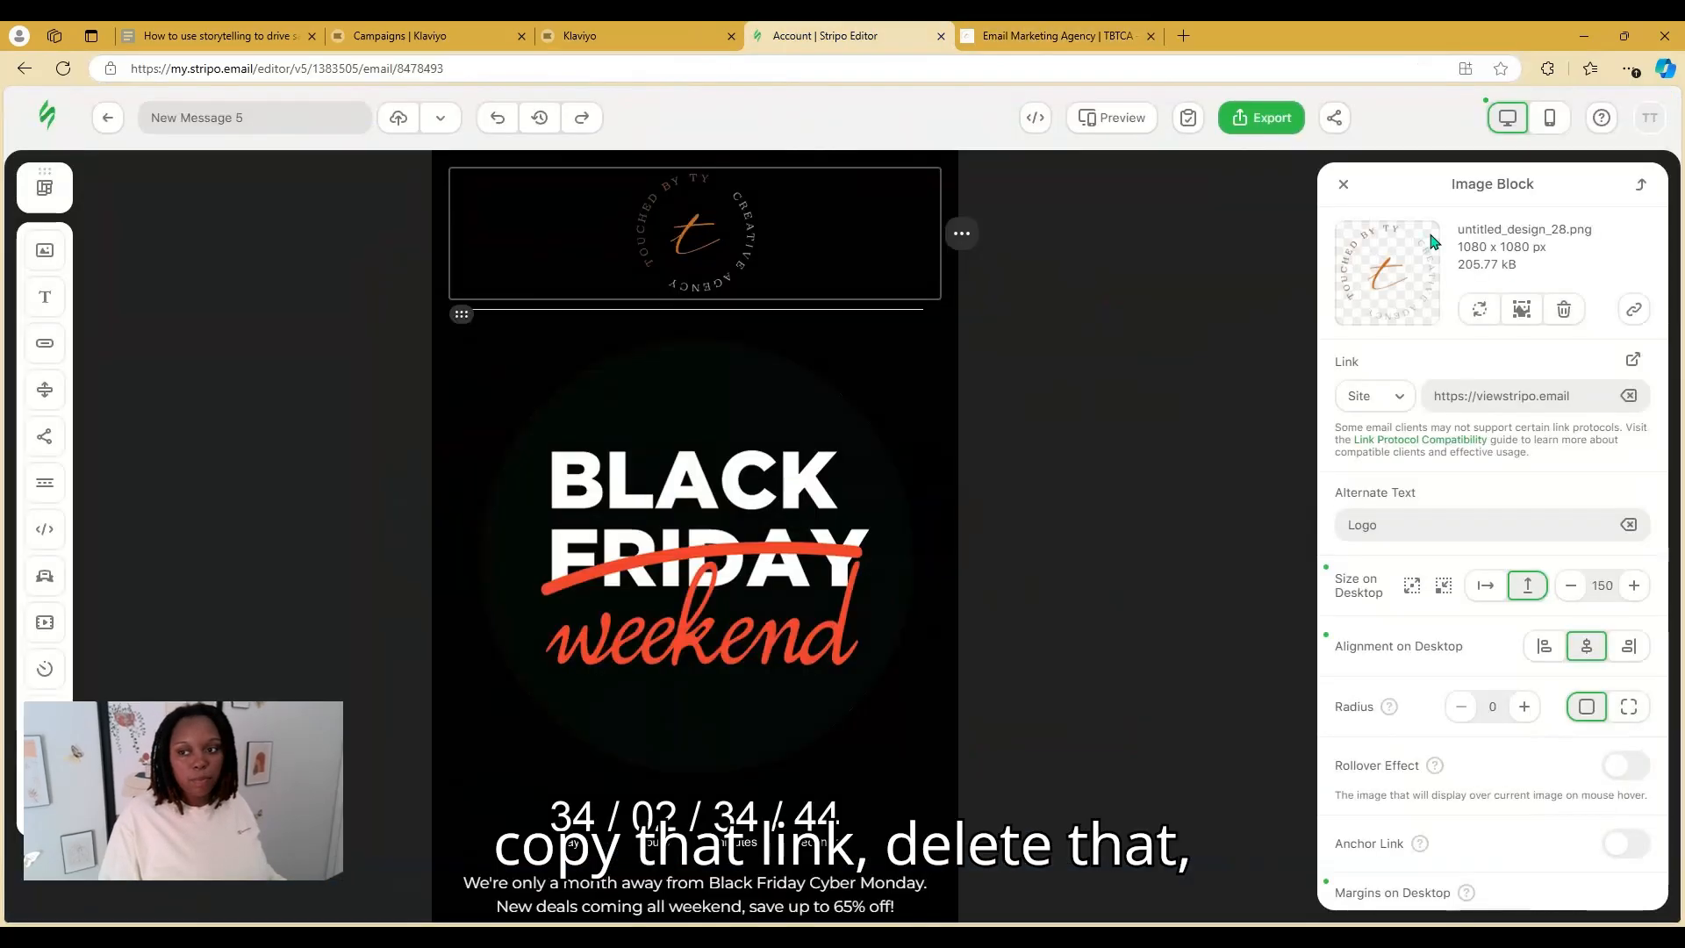
{"action": "left_click", "coordinate": [1629, 402]}
{"action": "left_click_drag", "start_coordinate": [1561, 394], "coordinate": [1408, 399]}
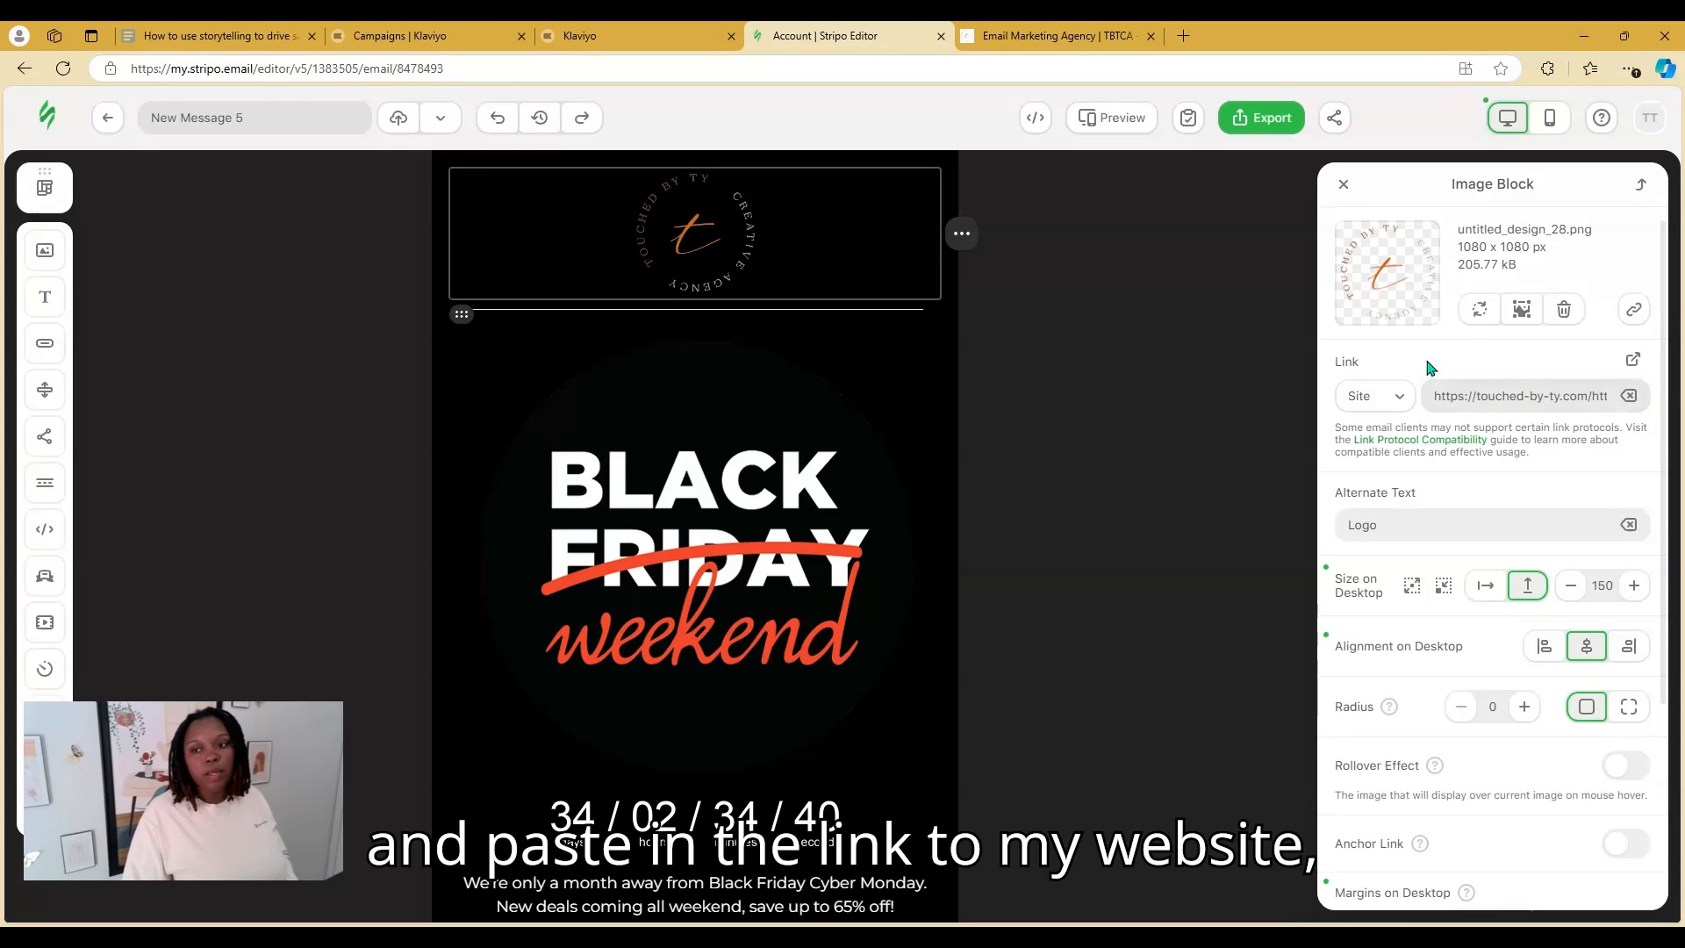
Link the hero image and SHOP NOW button to the Touched By Ty home page URL
{"action": "left_click", "coordinate": [874, 414]}
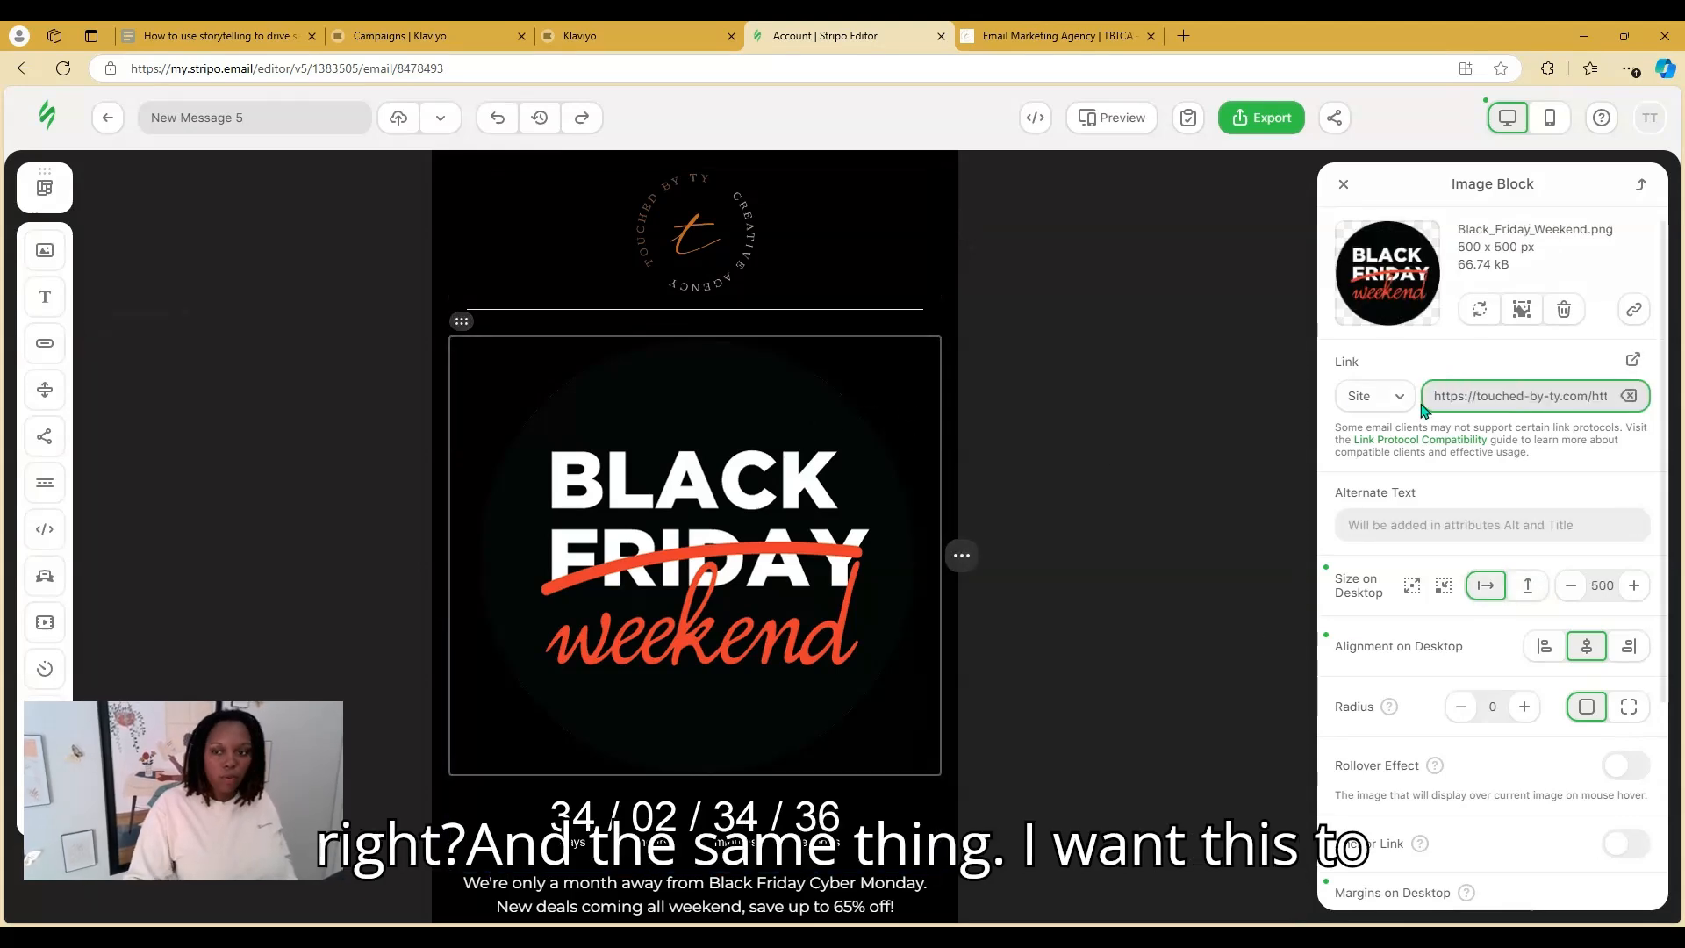
{"action": "scroll", "coordinate": [847, 573], "scroll_direction": "down", "scroll_amount": 3}
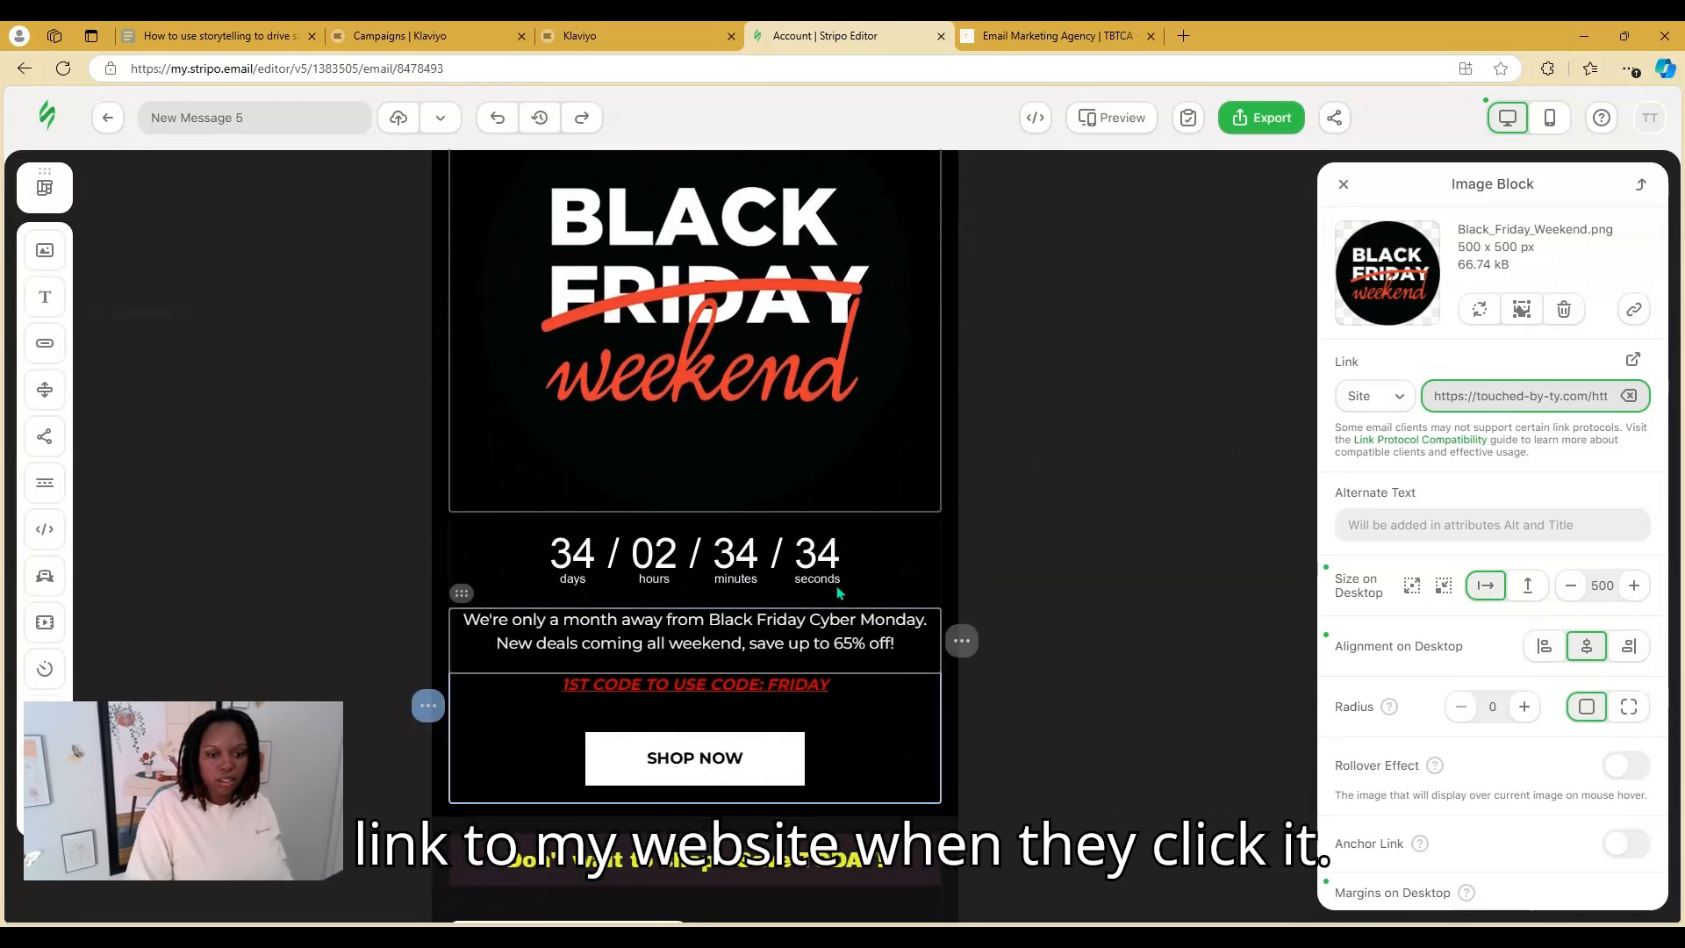
{"action": "left_click", "coordinate": [846, 574]}
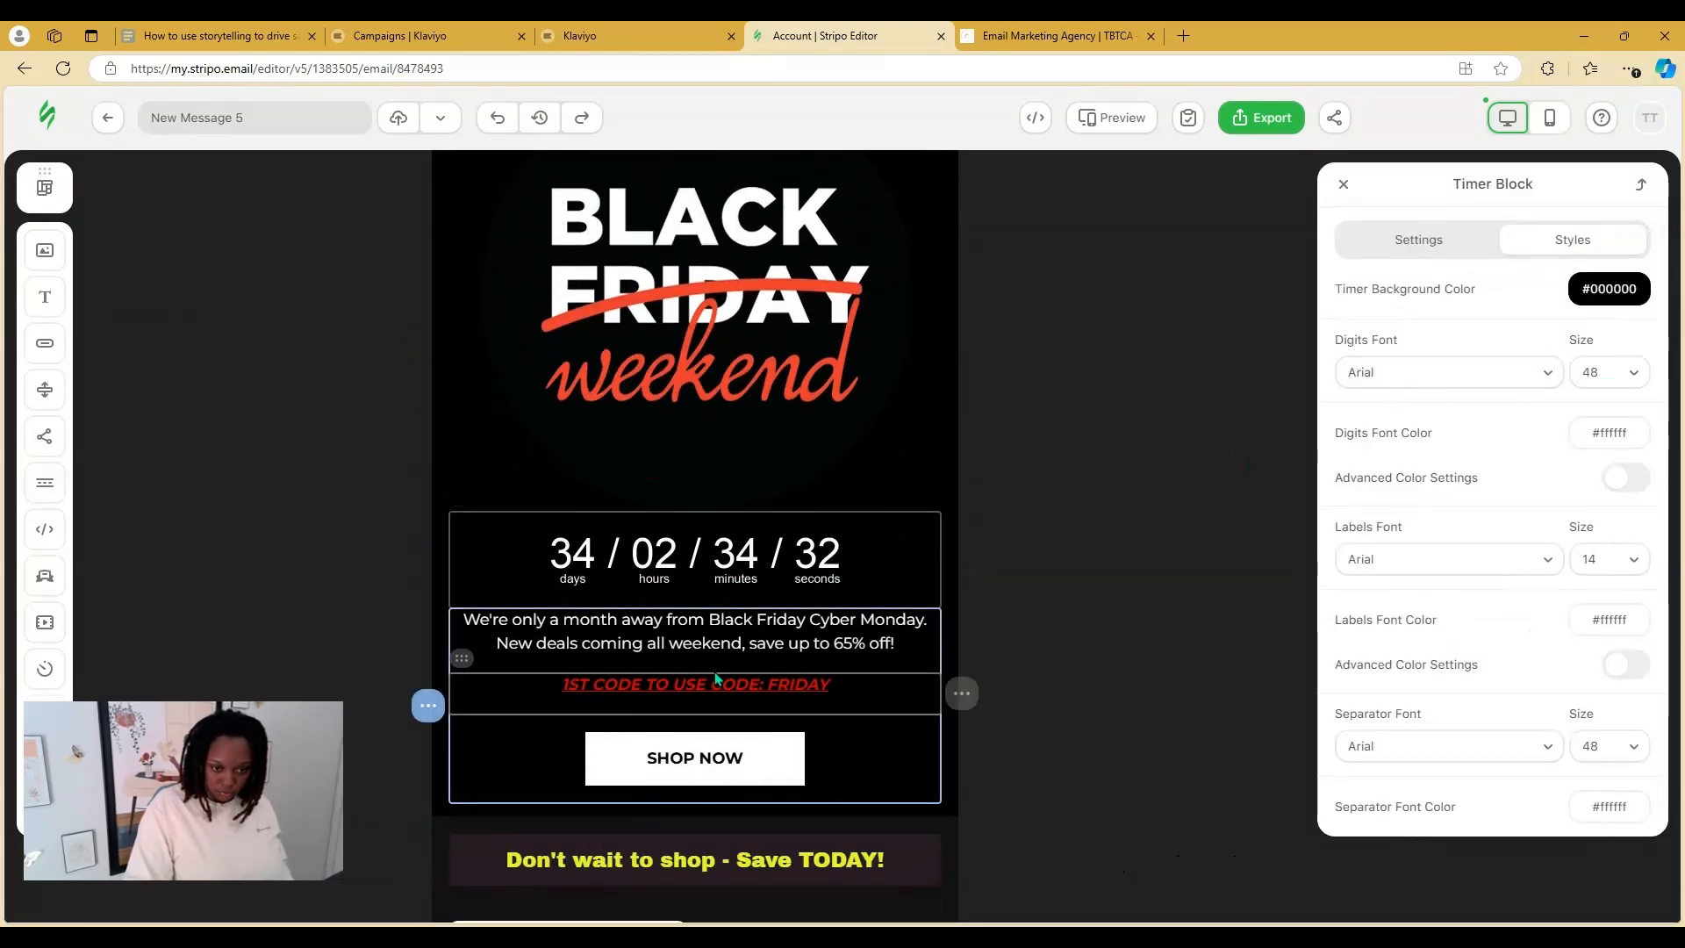
{"action": "left_click", "coordinate": [789, 744]}
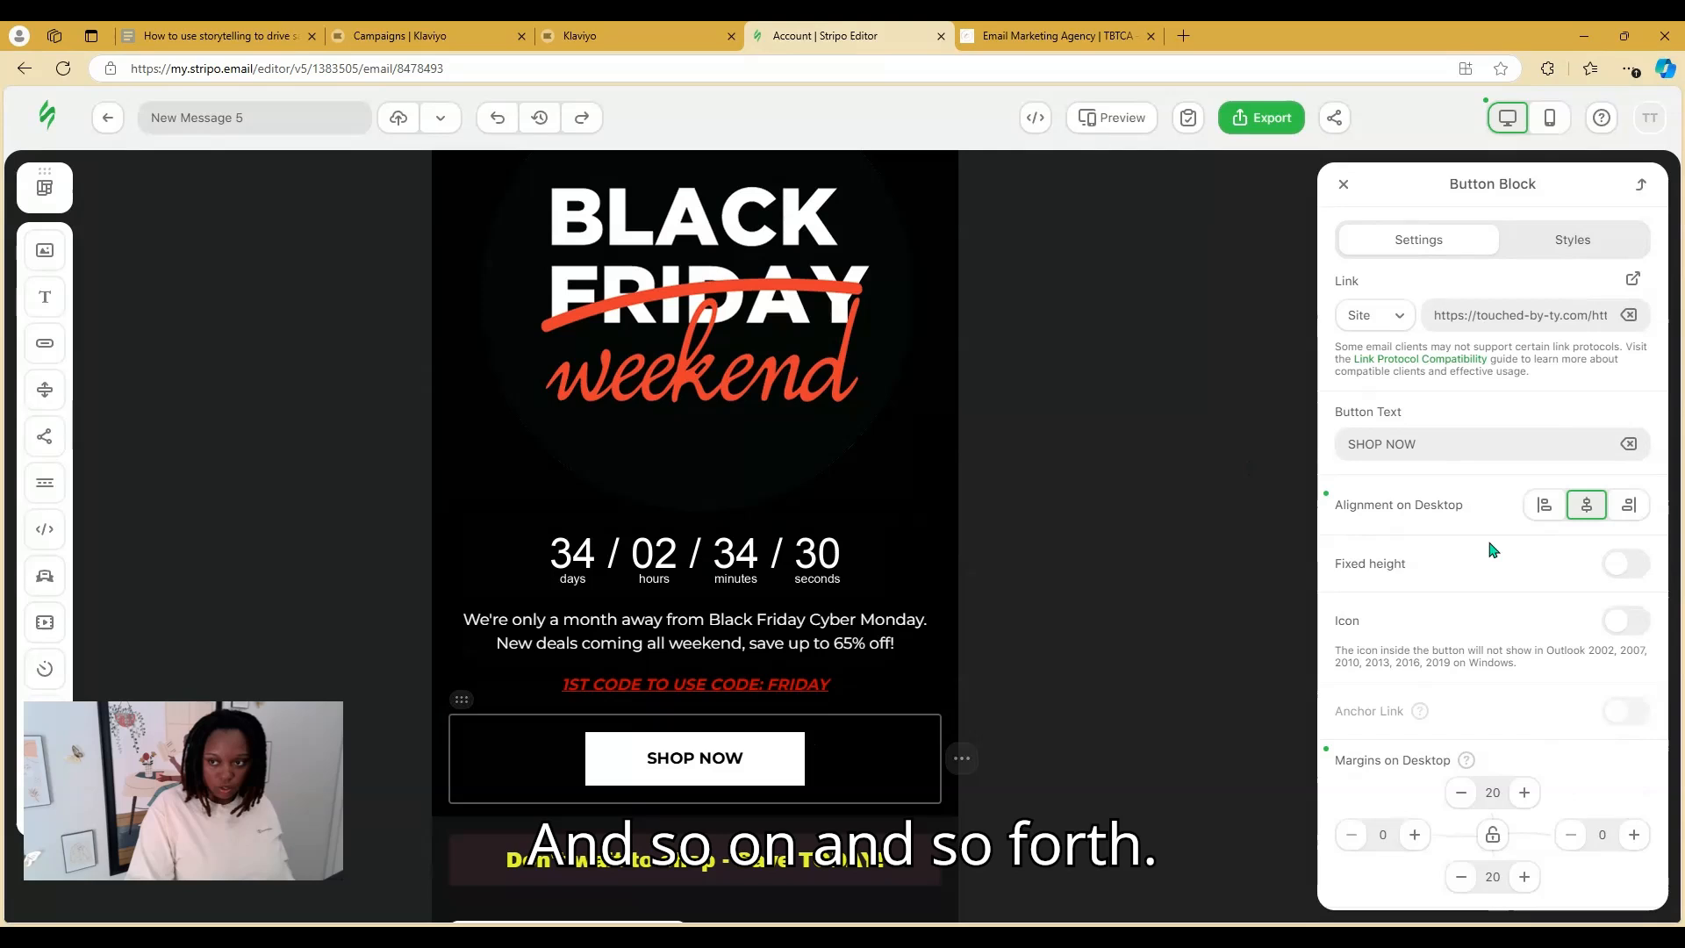
{"action": "left_click_drag", "start_coordinate": [1531, 314], "coordinate": [1637, 323]}
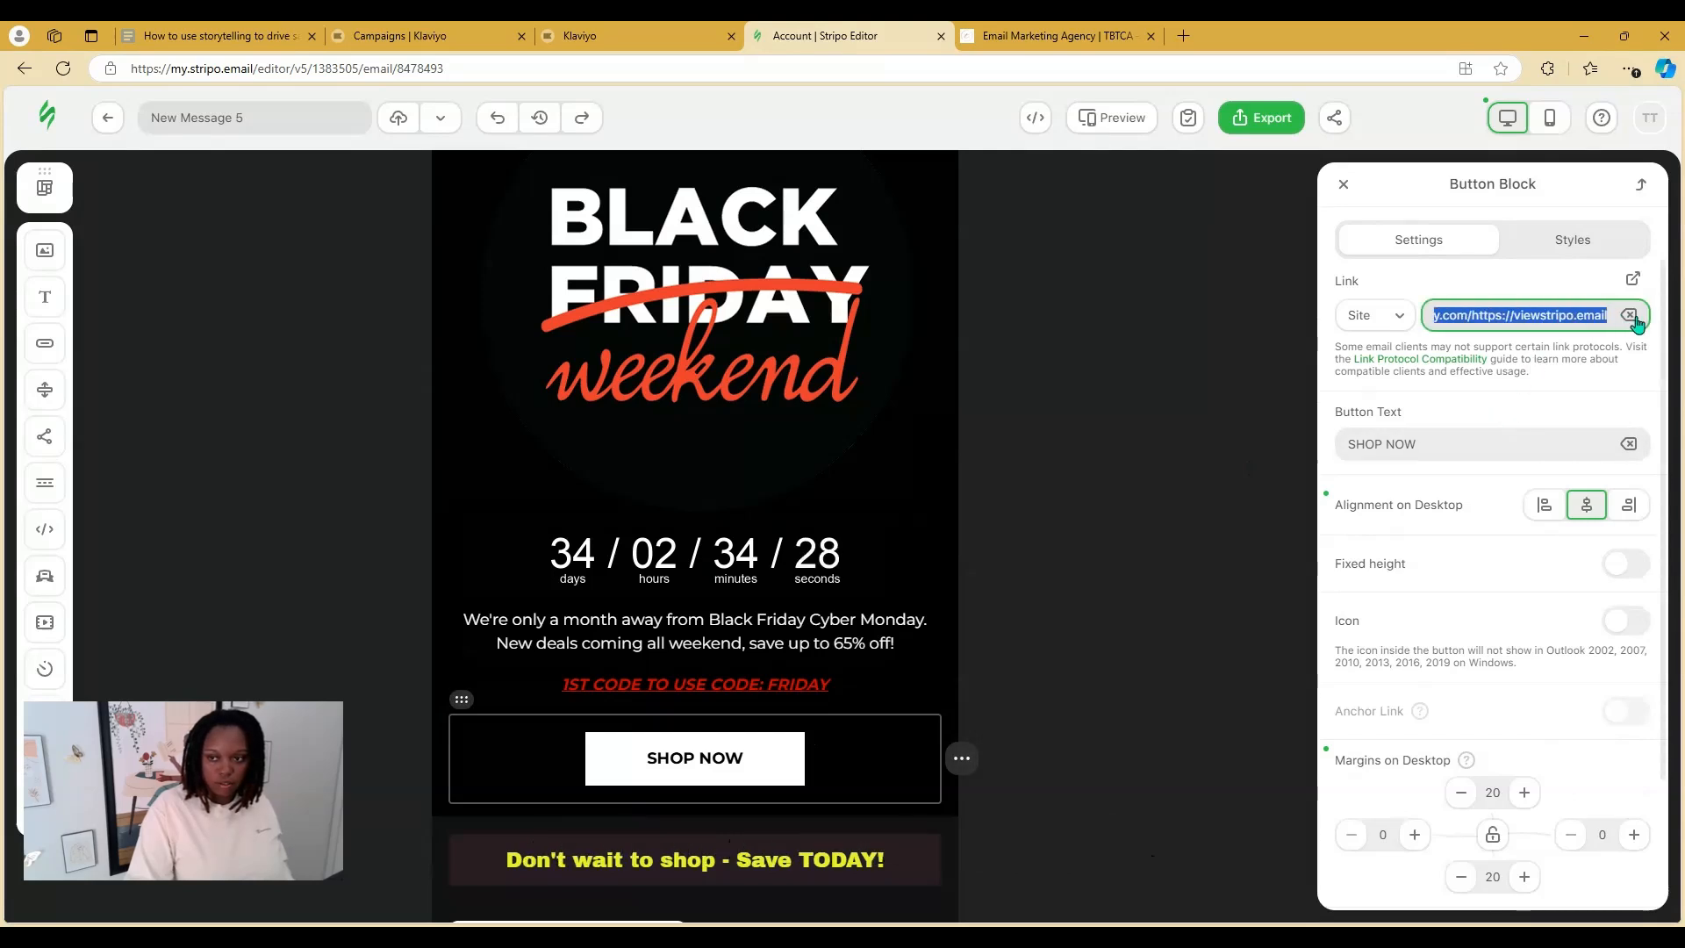
{"action": "type", "text": "https://touched-by-ty.com/"}
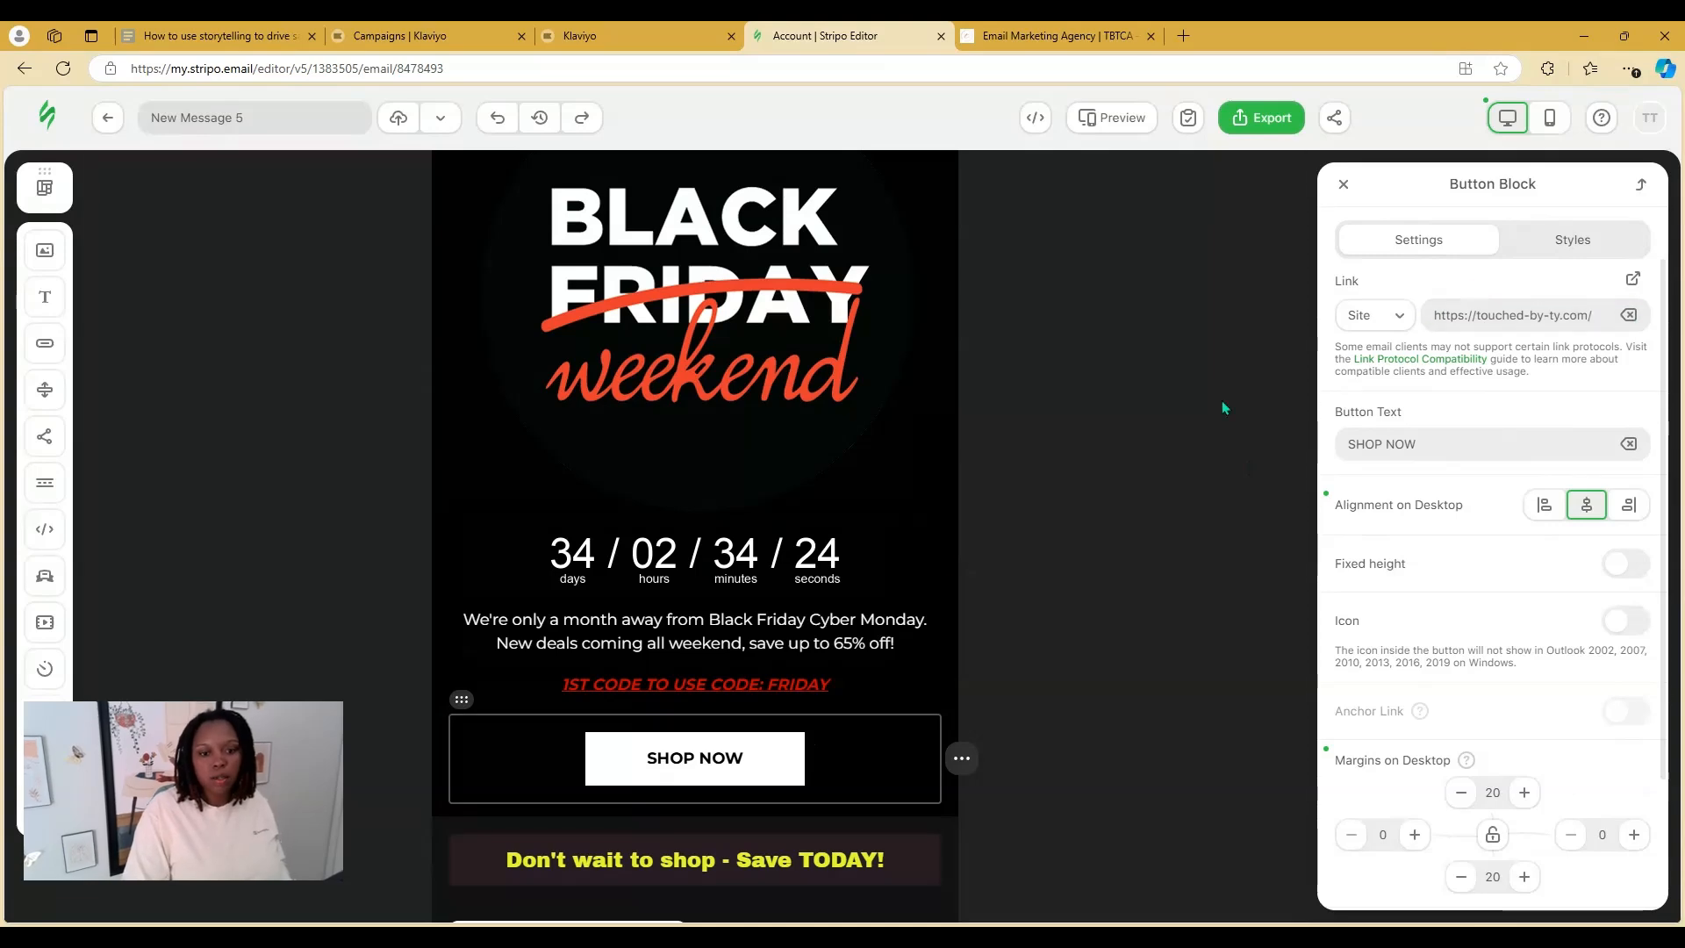
Check the second tee product card's layout settings, then scroll back to the top
{"action": "scroll", "coordinate": [877, 595], "scroll_direction": "down", "scroll_amount": 5}
{"action": "scroll", "coordinate": [878, 595], "scroll_direction": "down", "scroll_amount": 4}
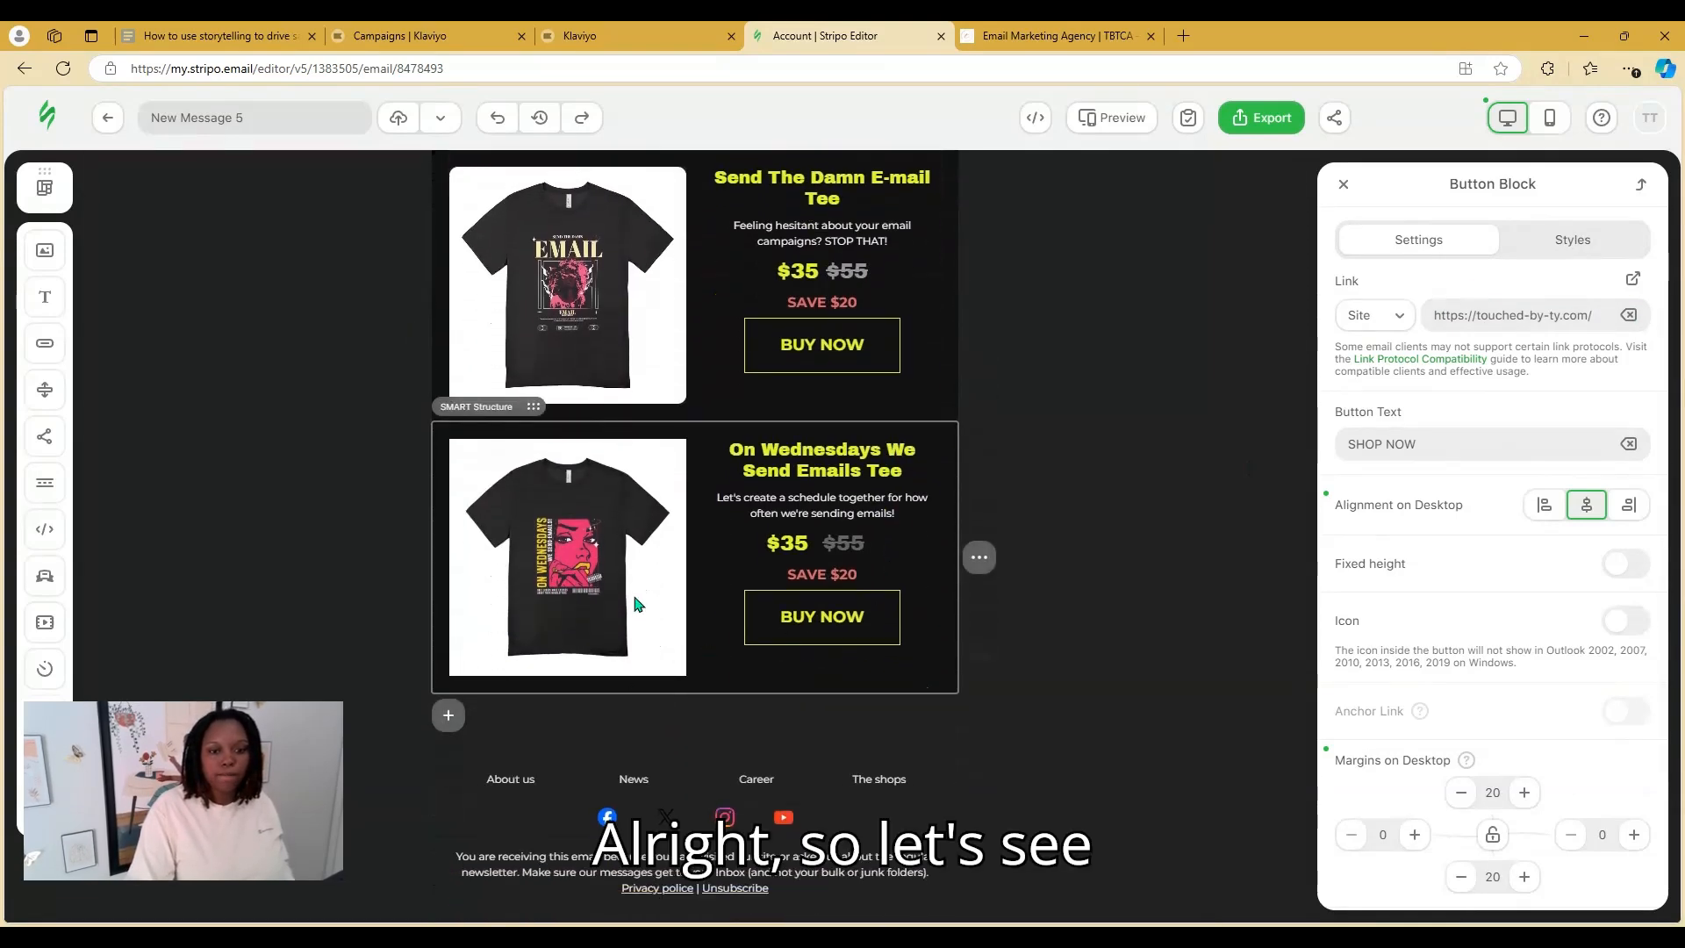
{"action": "left_click", "coordinate": [638, 604]}
{"action": "scroll", "coordinate": [1531, 682], "scroll_direction": "down", "scroll_amount": 2}
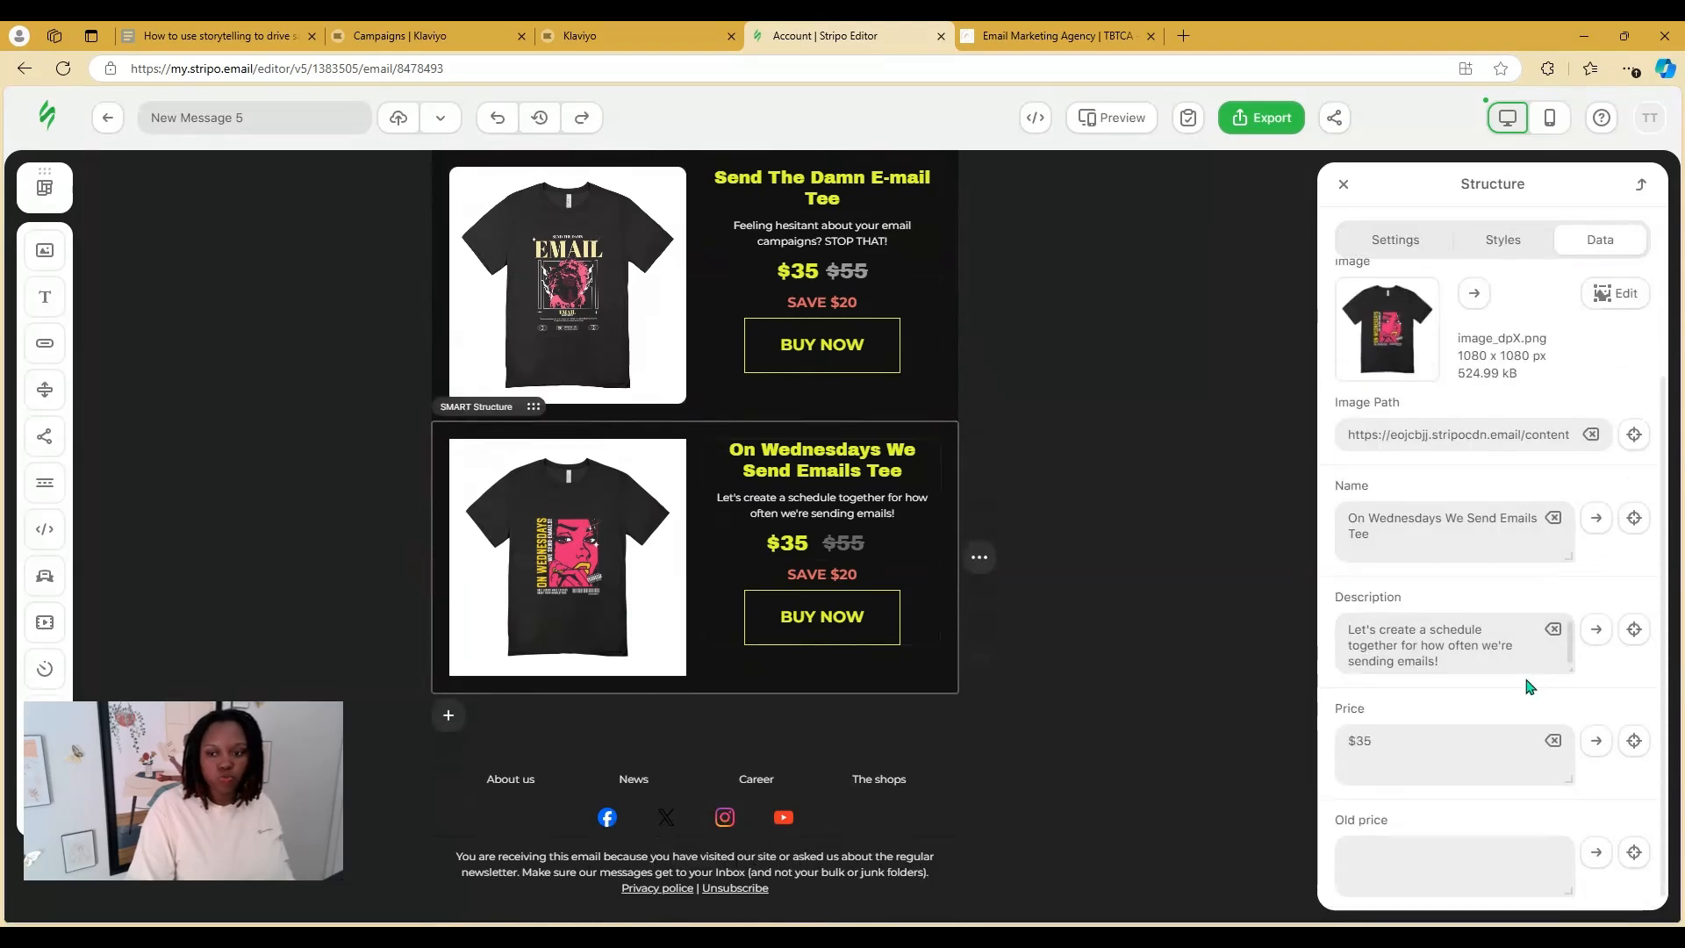
{"action": "scroll", "coordinate": [1525, 649], "scroll_direction": "up", "scroll_amount": 3}
{"action": "left_click", "coordinate": [1395, 241]}
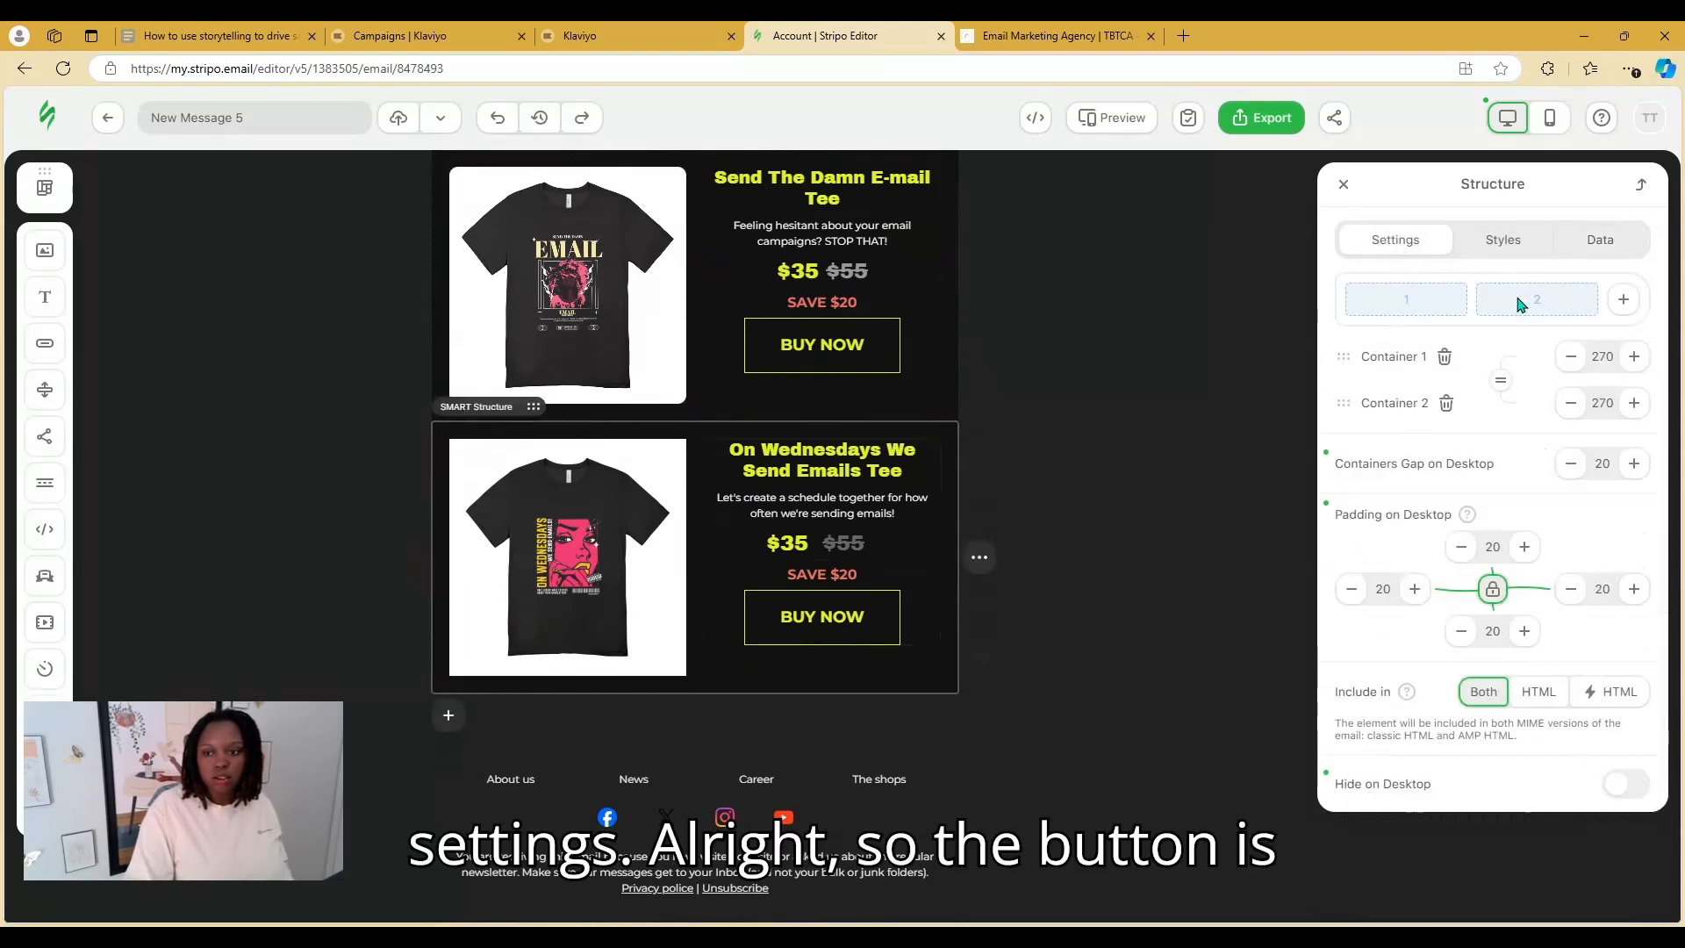
{"action": "scroll", "coordinate": [890, 649], "scroll_direction": "up", "scroll_amount": 2}
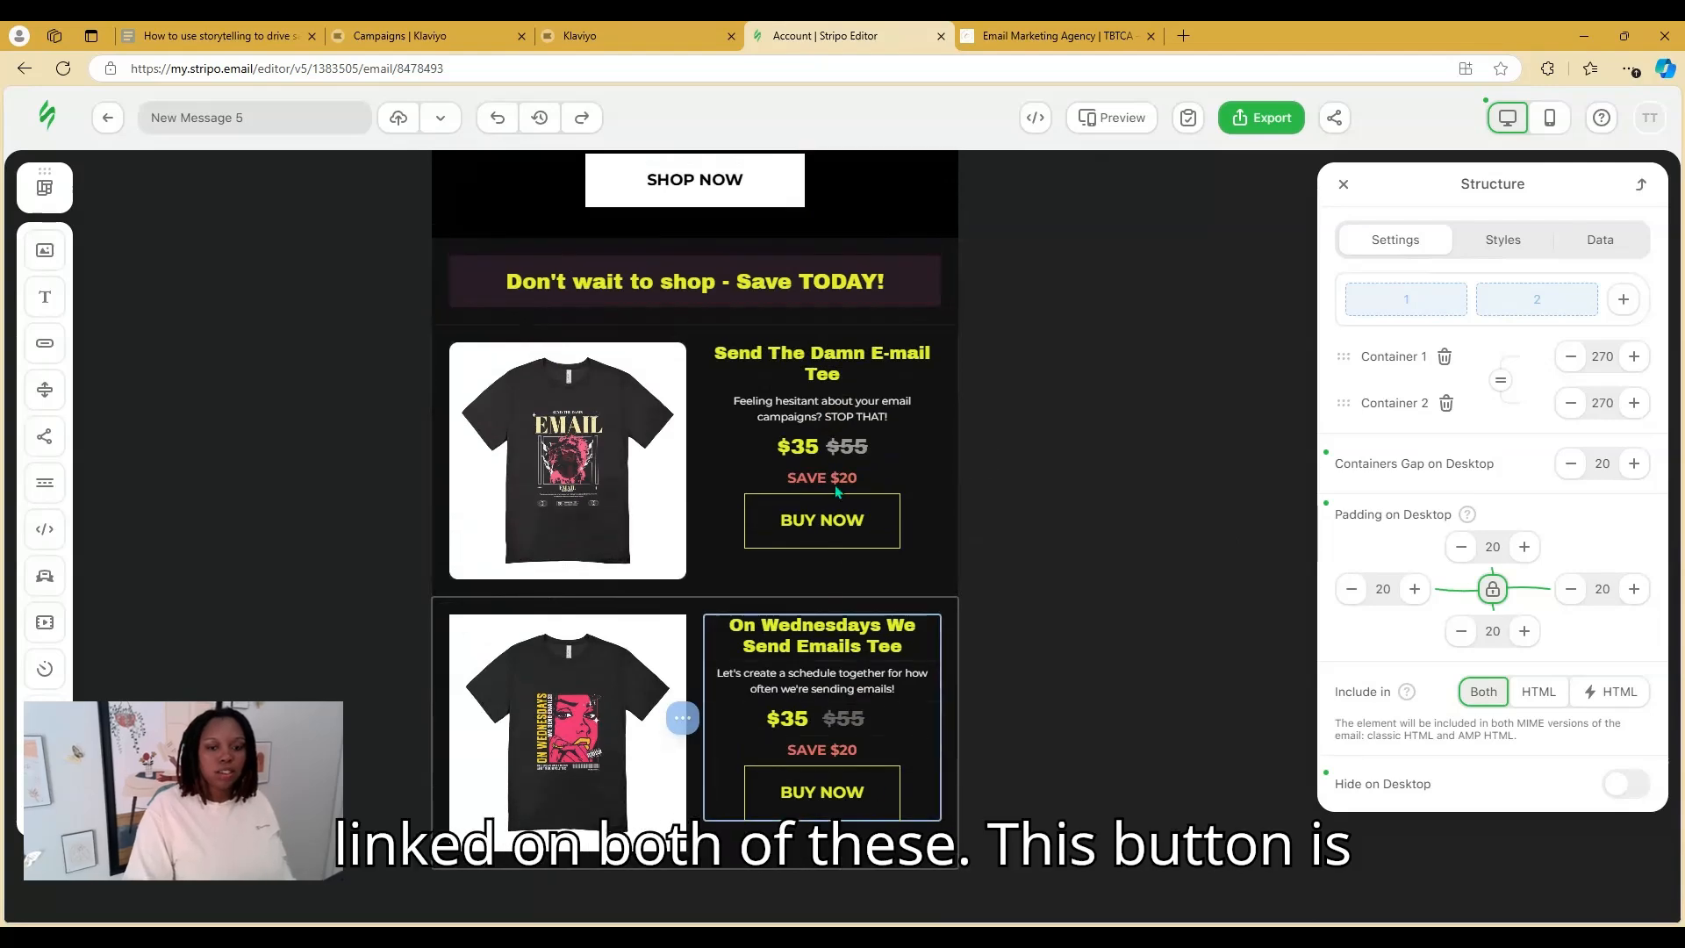
{"action": "scroll", "coordinate": [890, 649], "scroll_direction": "up", "scroll_amount": 5}
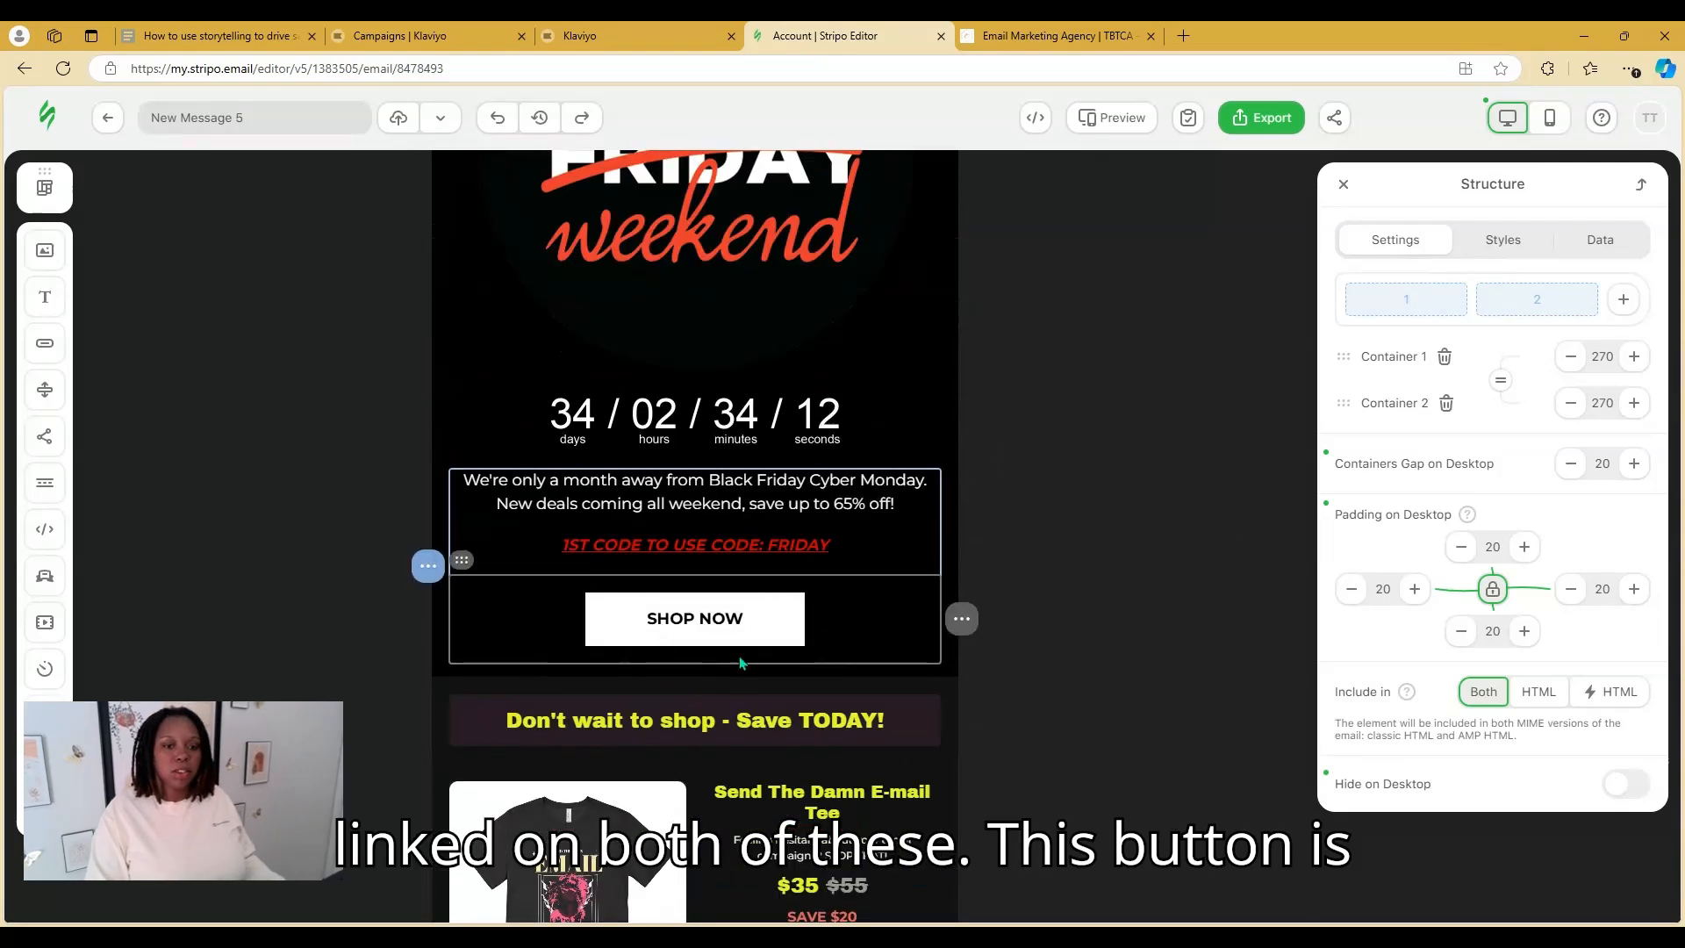
{"action": "scroll", "coordinate": [784, 600], "scroll_direction": "up", "scroll_amount": 5}
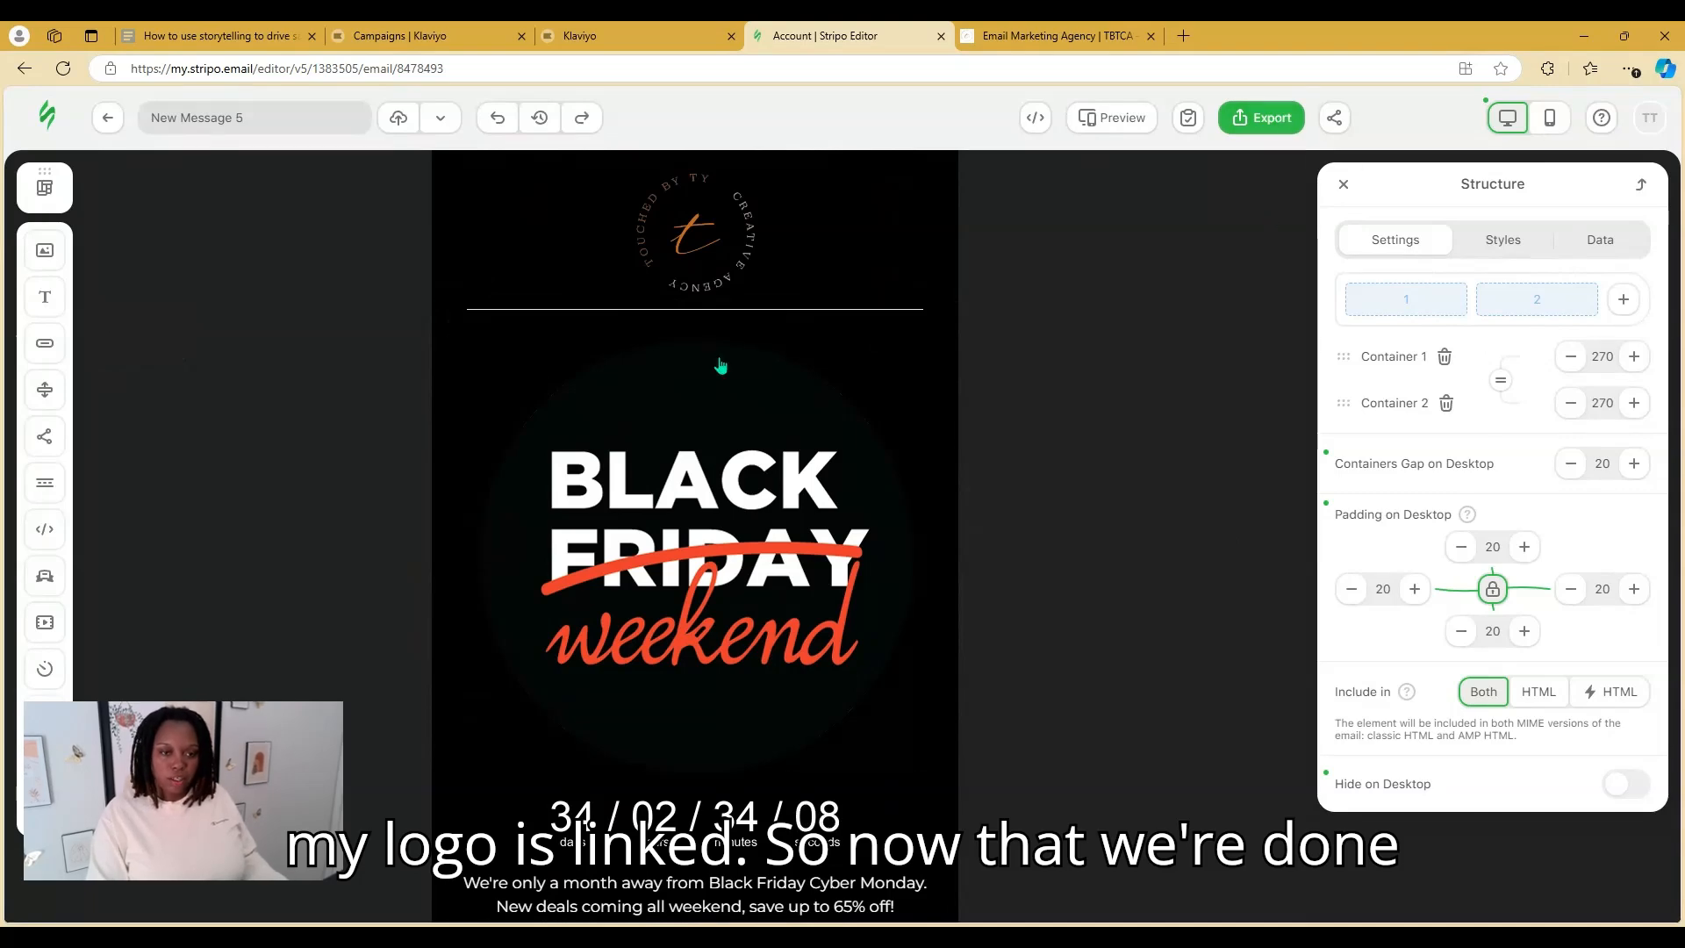
In mobile view, set the logo's mobile size to 150 px and select the divider beneath it
{"action": "left_click", "coordinate": [1561, 120]}
{"action": "scroll", "coordinate": [885, 366], "scroll_direction": "up", "scroll_amount": 15}
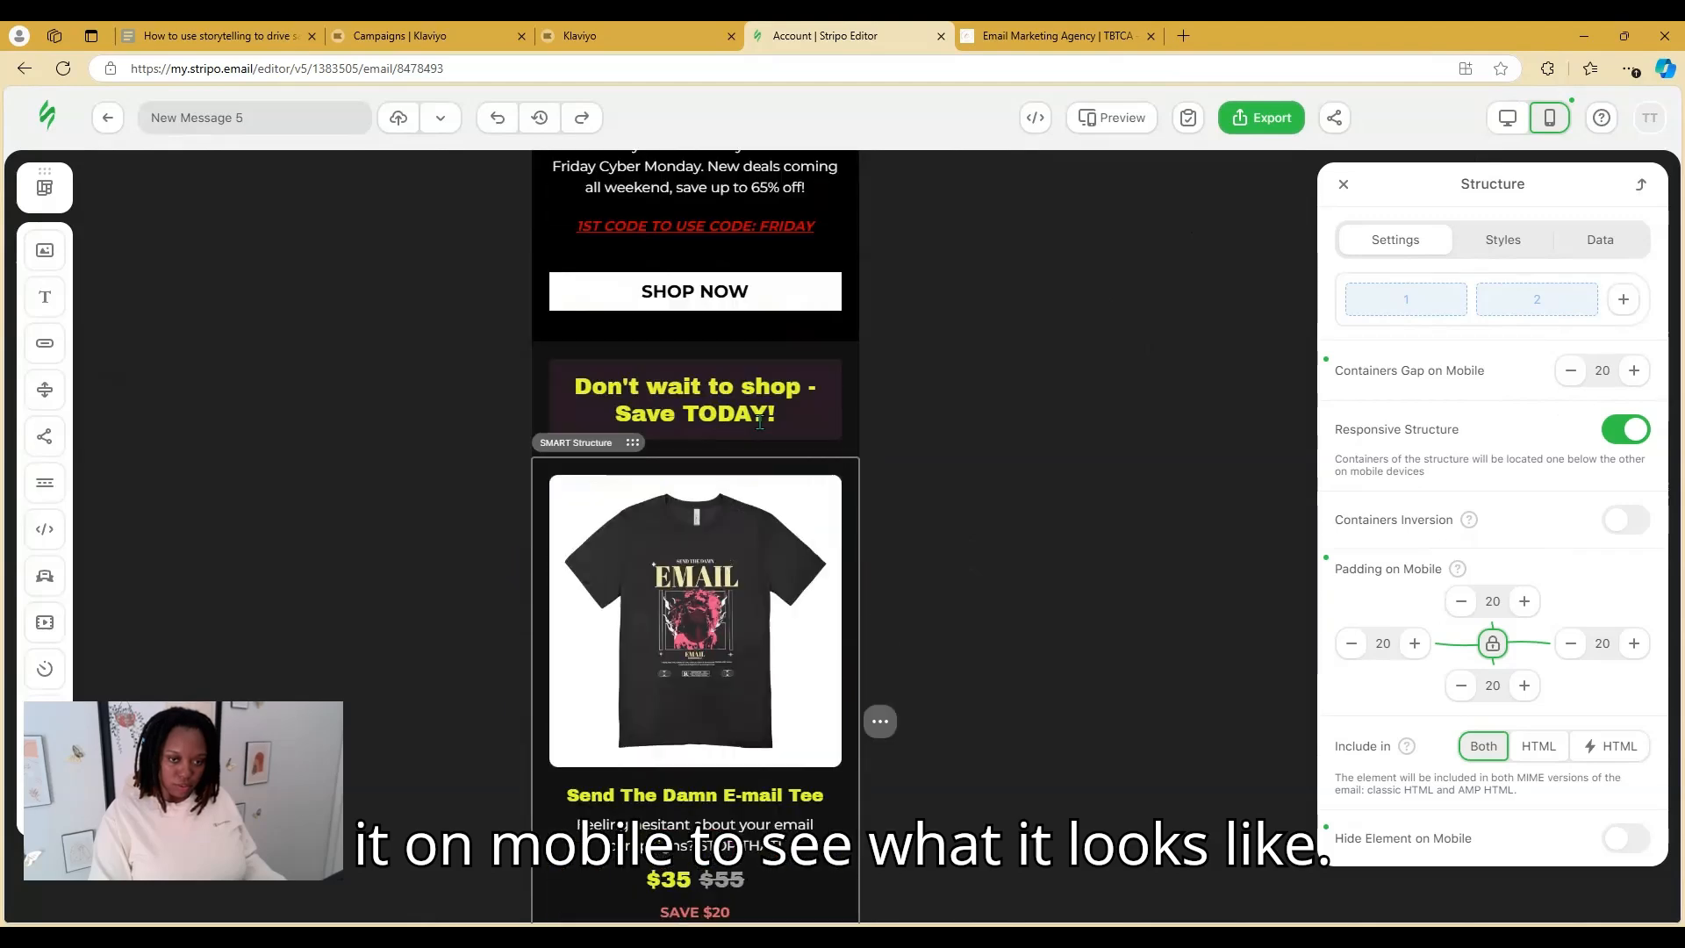
{"action": "scroll", "coordinate": [790, 430], "scroll_direction": "up", "scroll_amount": 1}
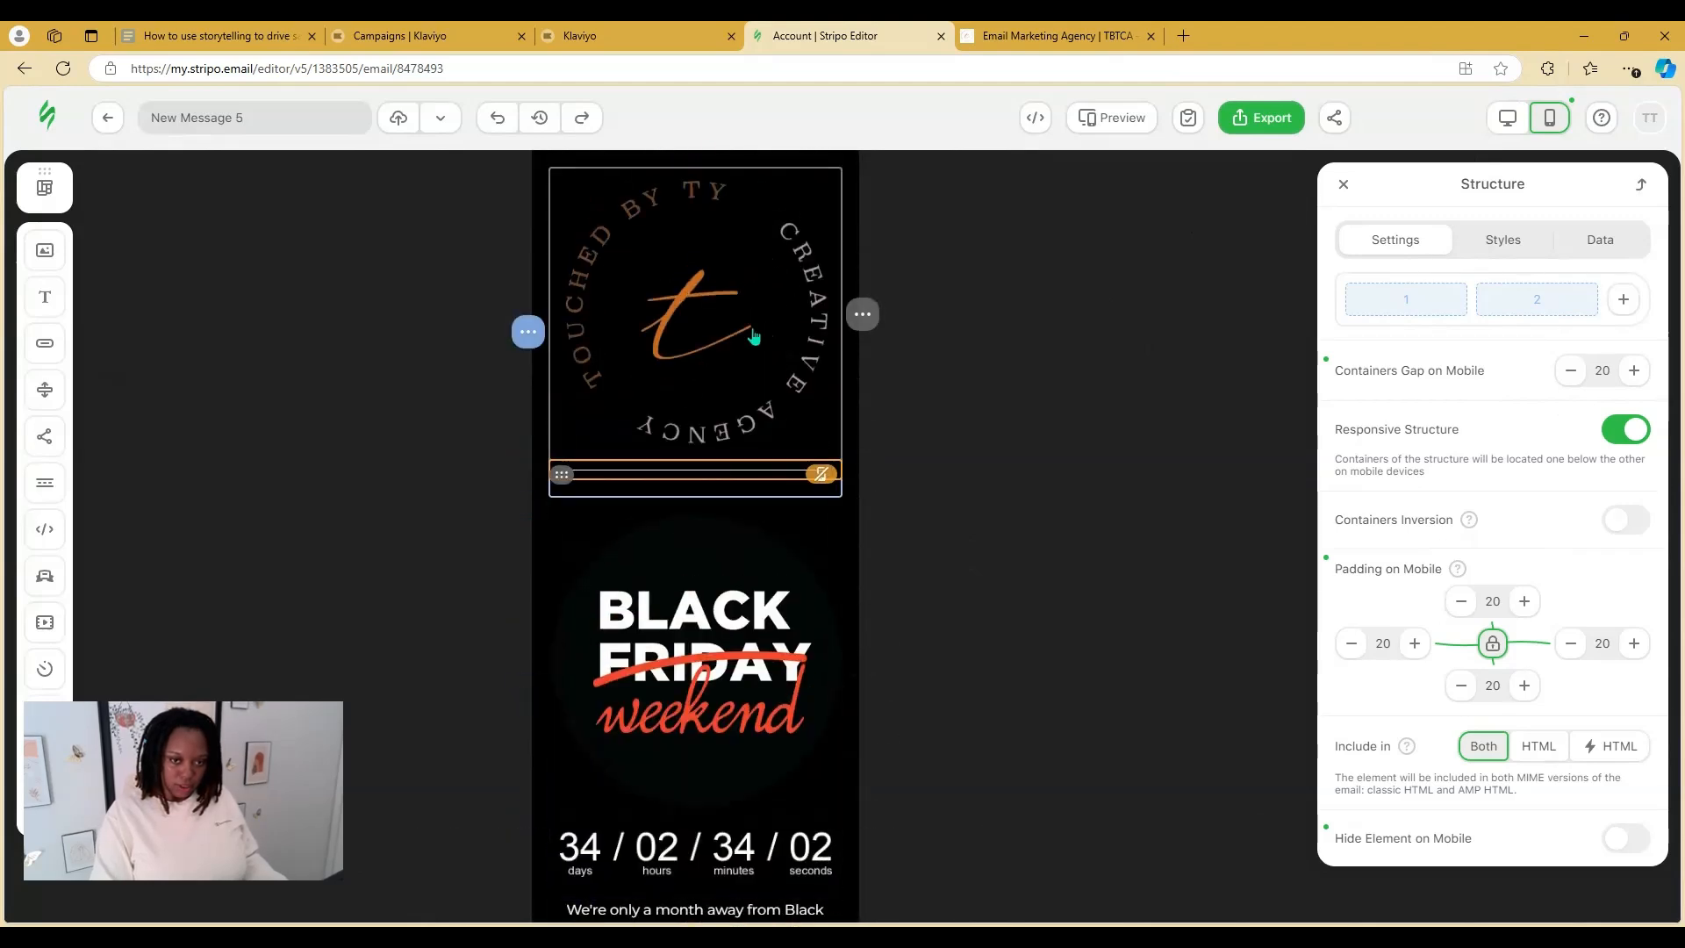
{"action": "left_click", "coordinate": [754, 338]}
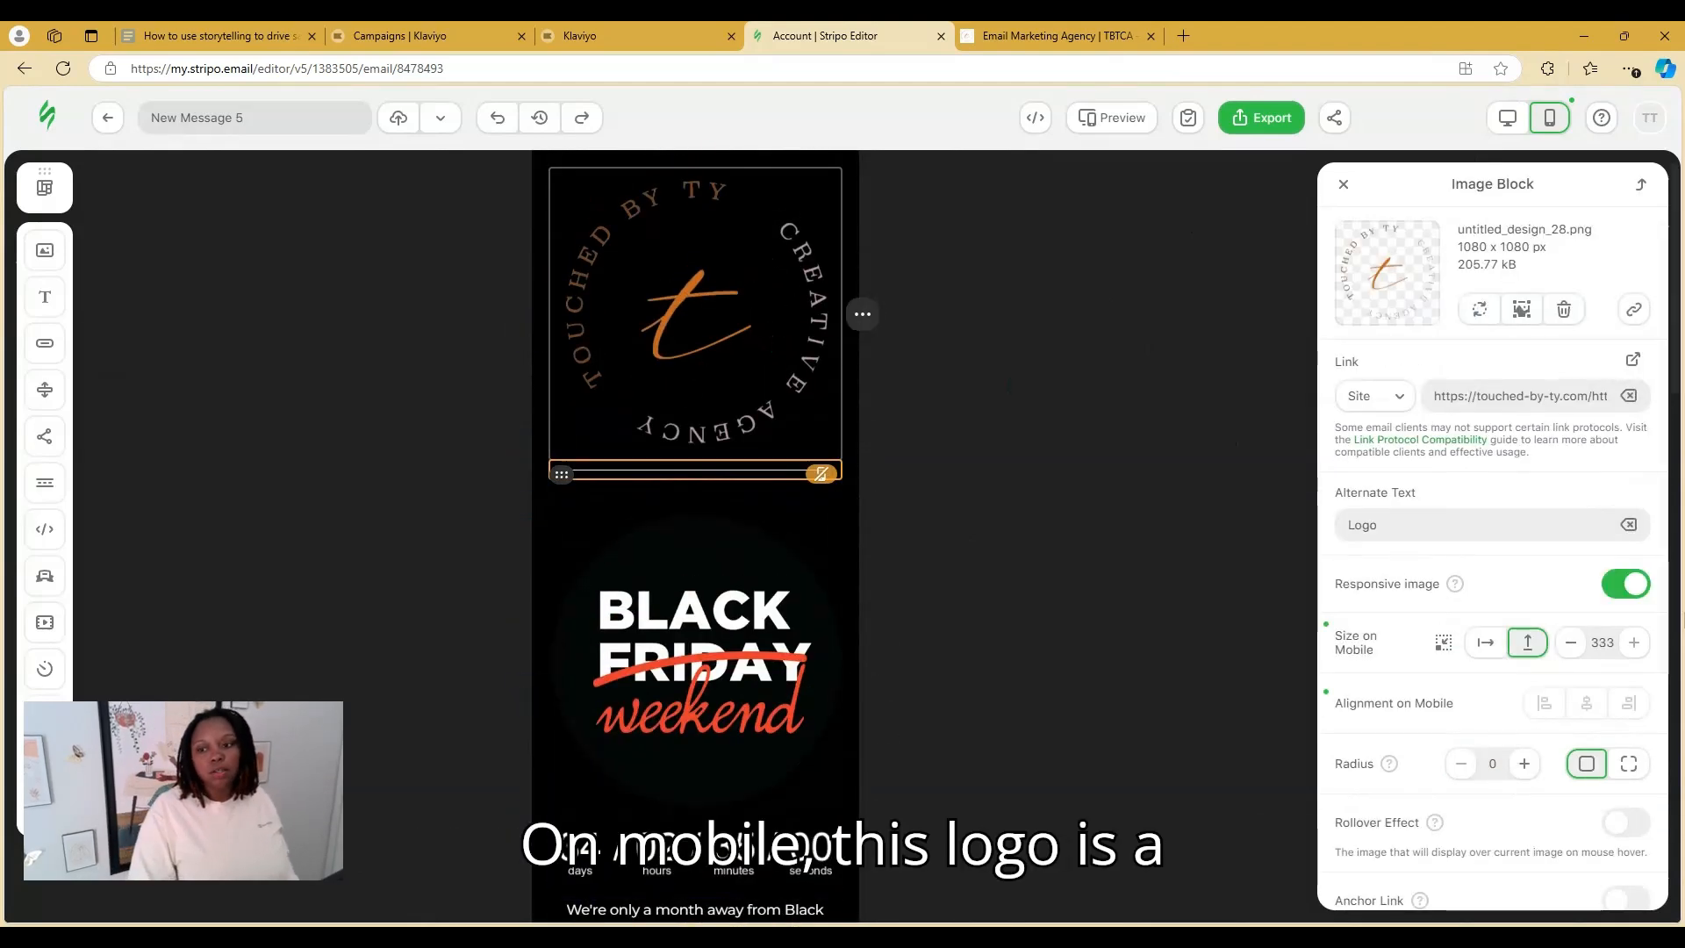
{"action": "double_click", "coordinate": [1603, 640]}
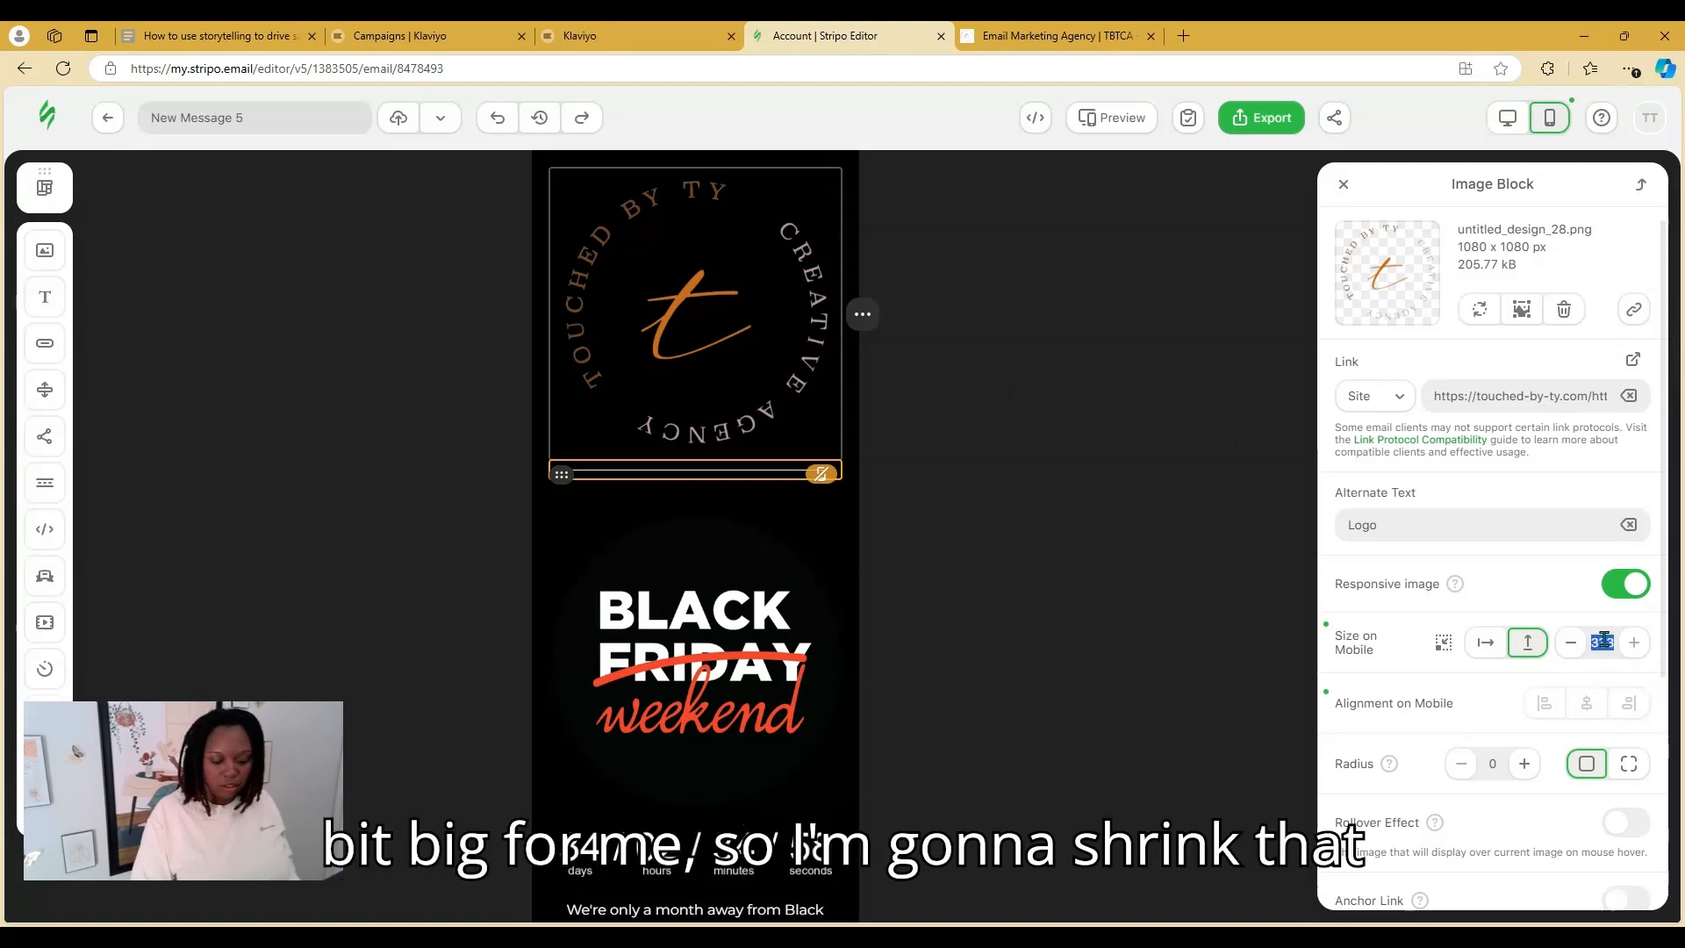
{"action": "left_click", "coordinate": [1508, 602]}
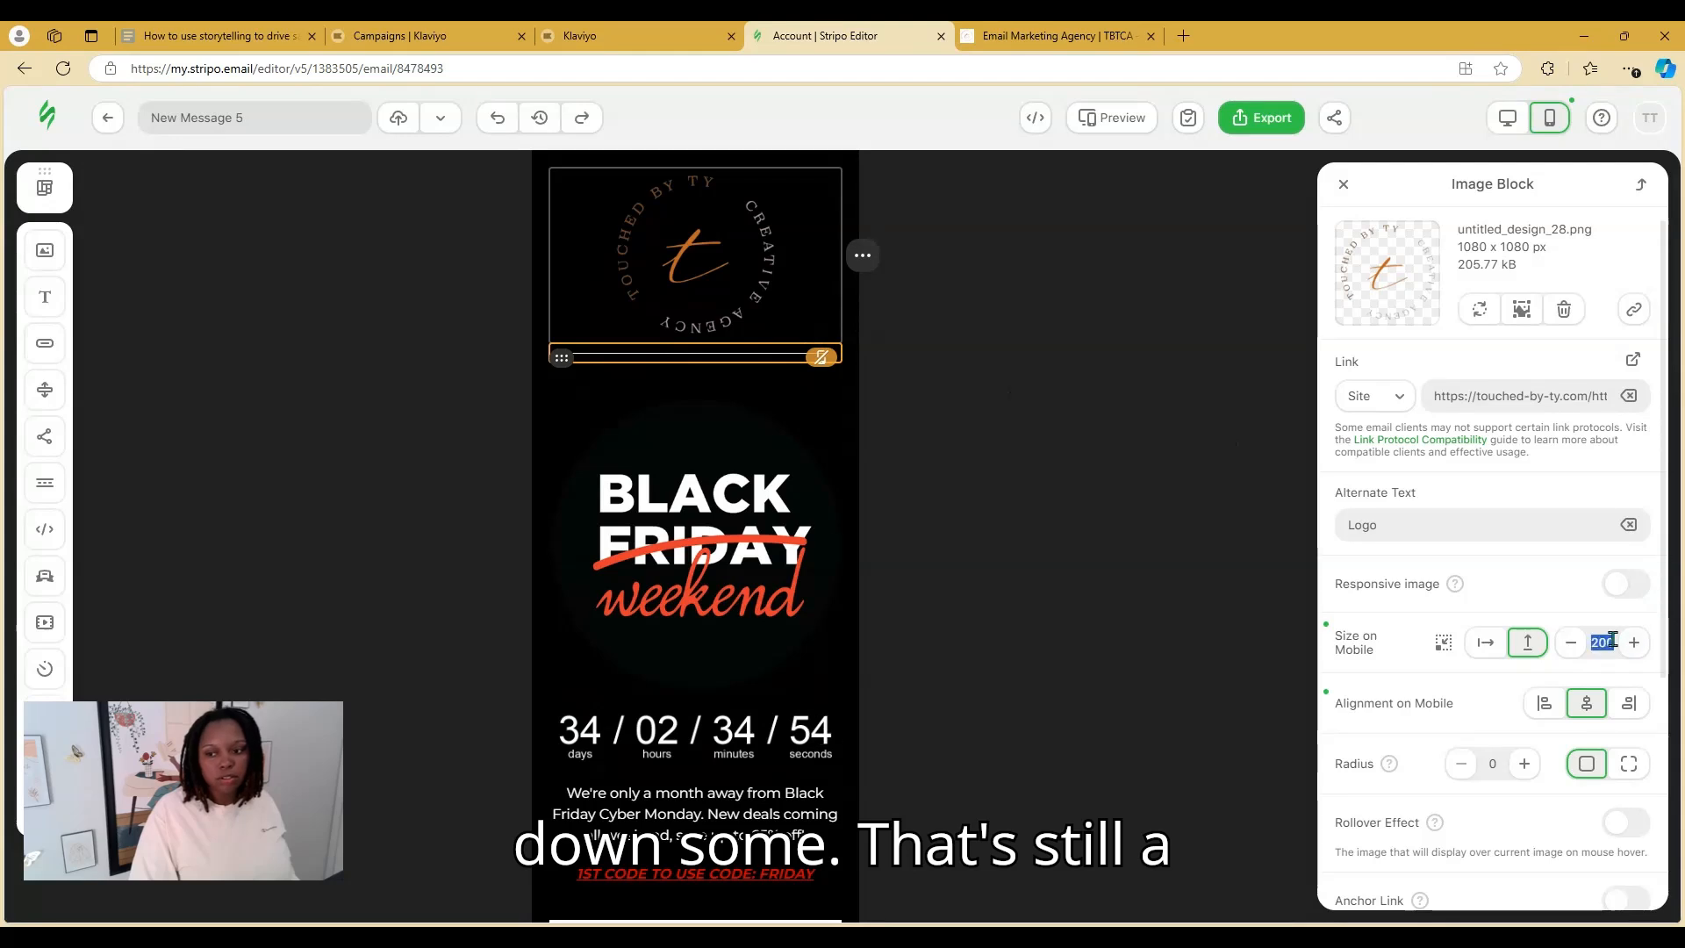
{"action": "type", "text": "150"}
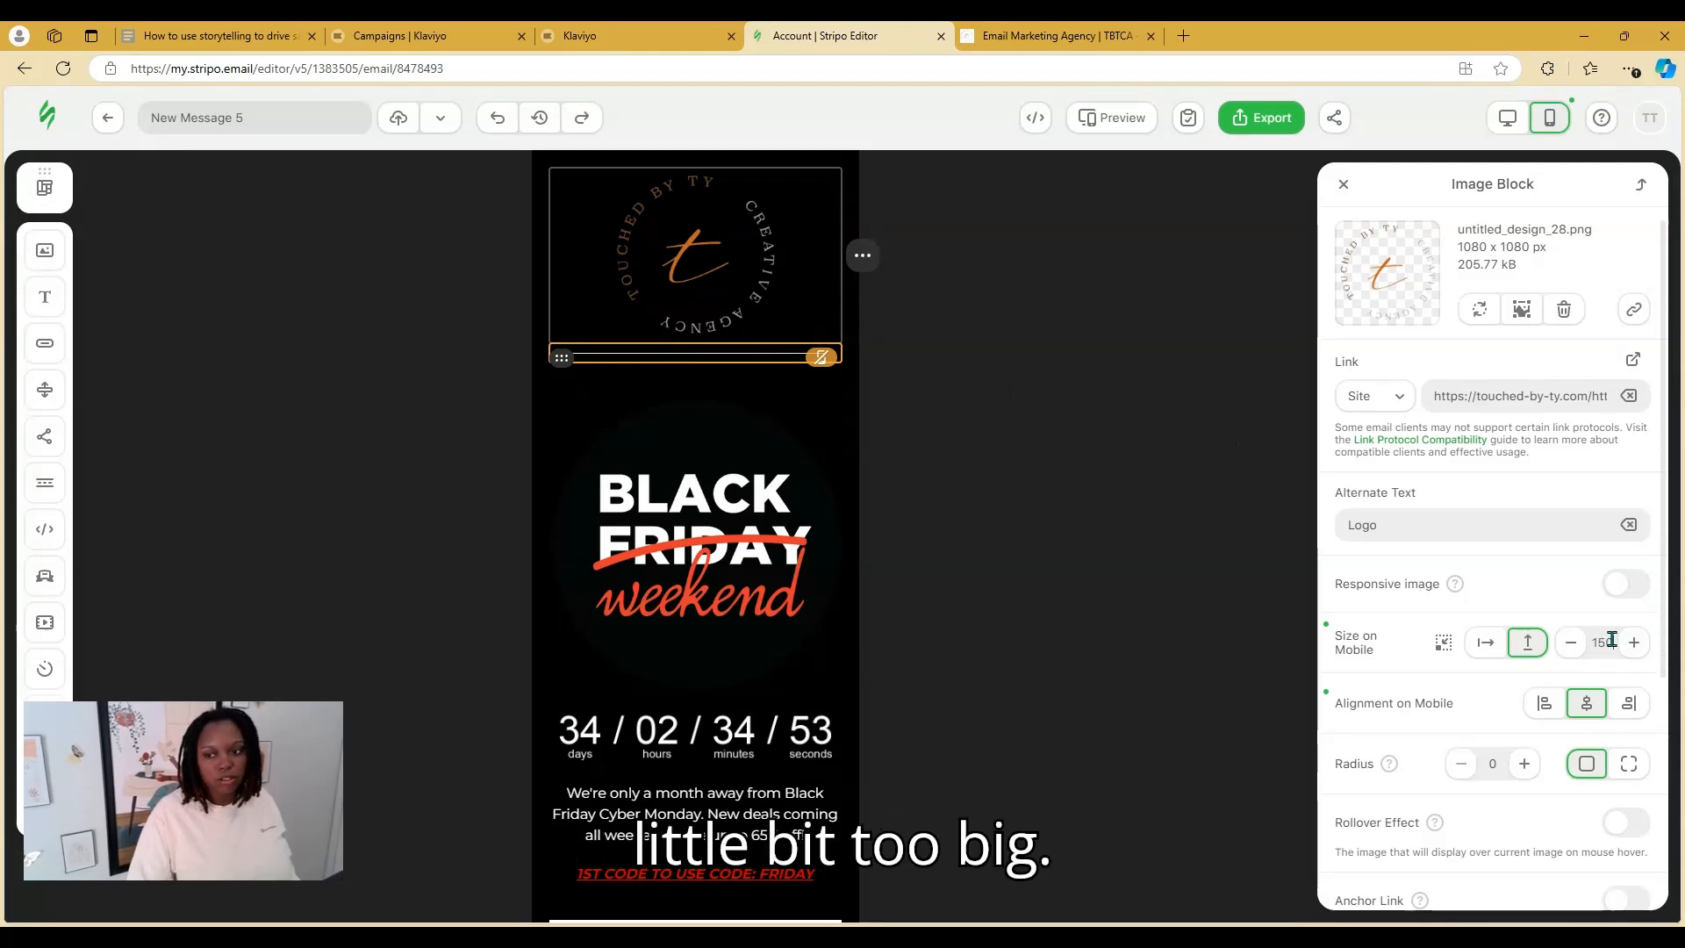
{"action": "left_click", "coordinate": [1502, 585]}
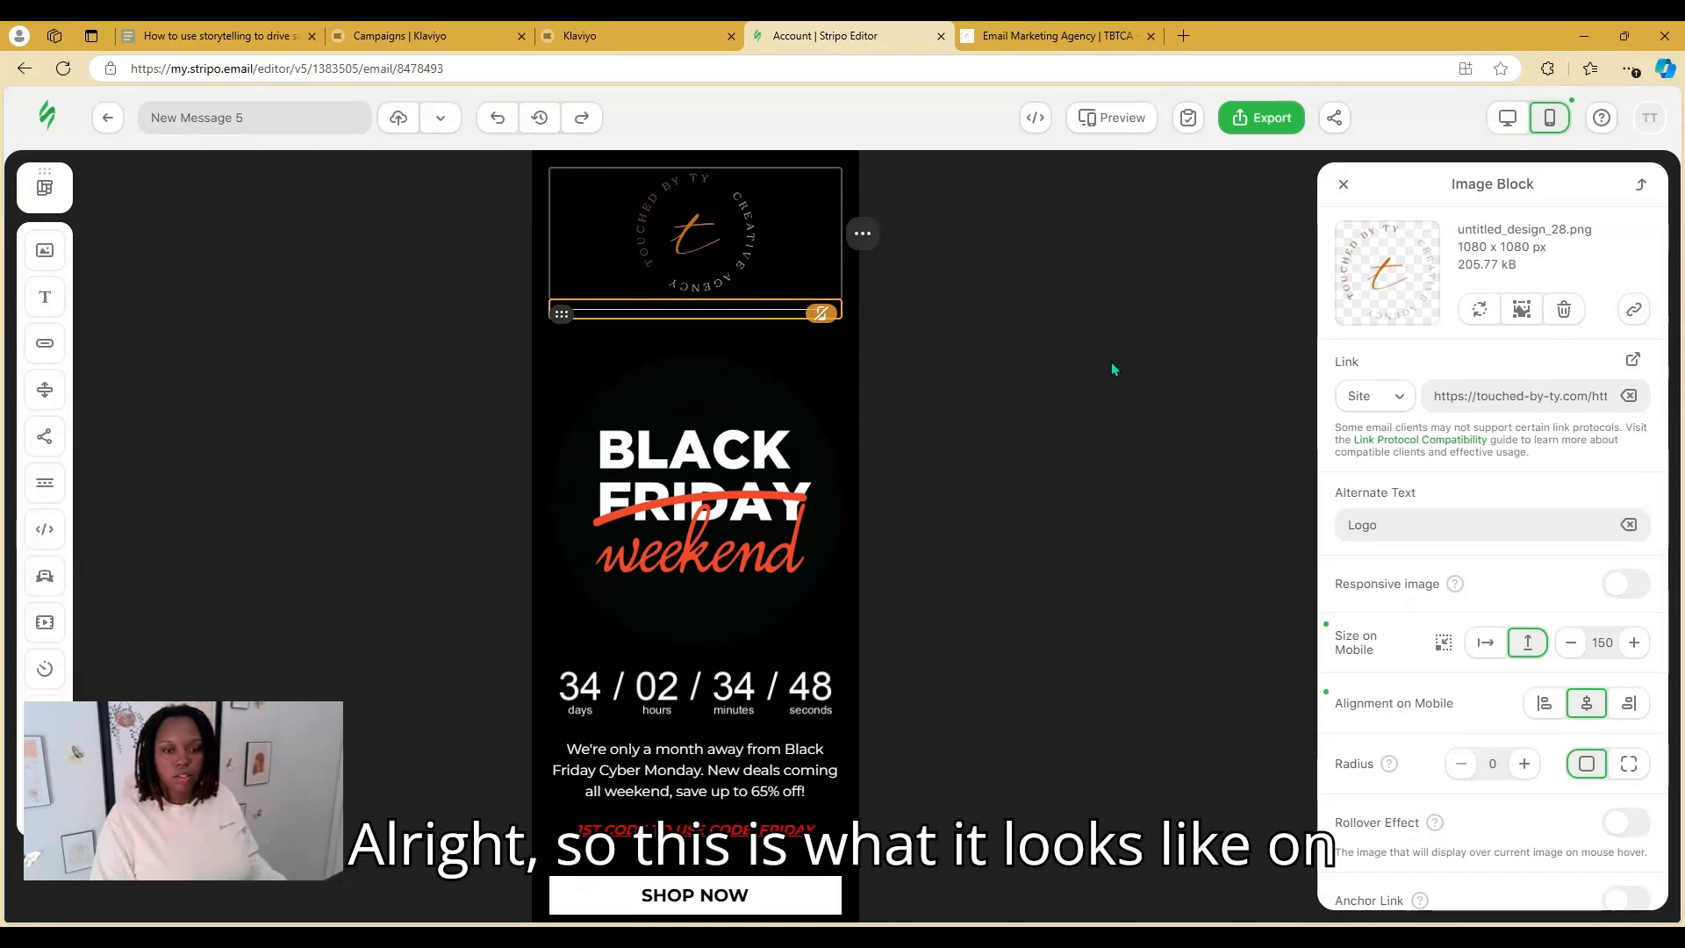
{"action": "left_click", "coordinate": [820, 318]}
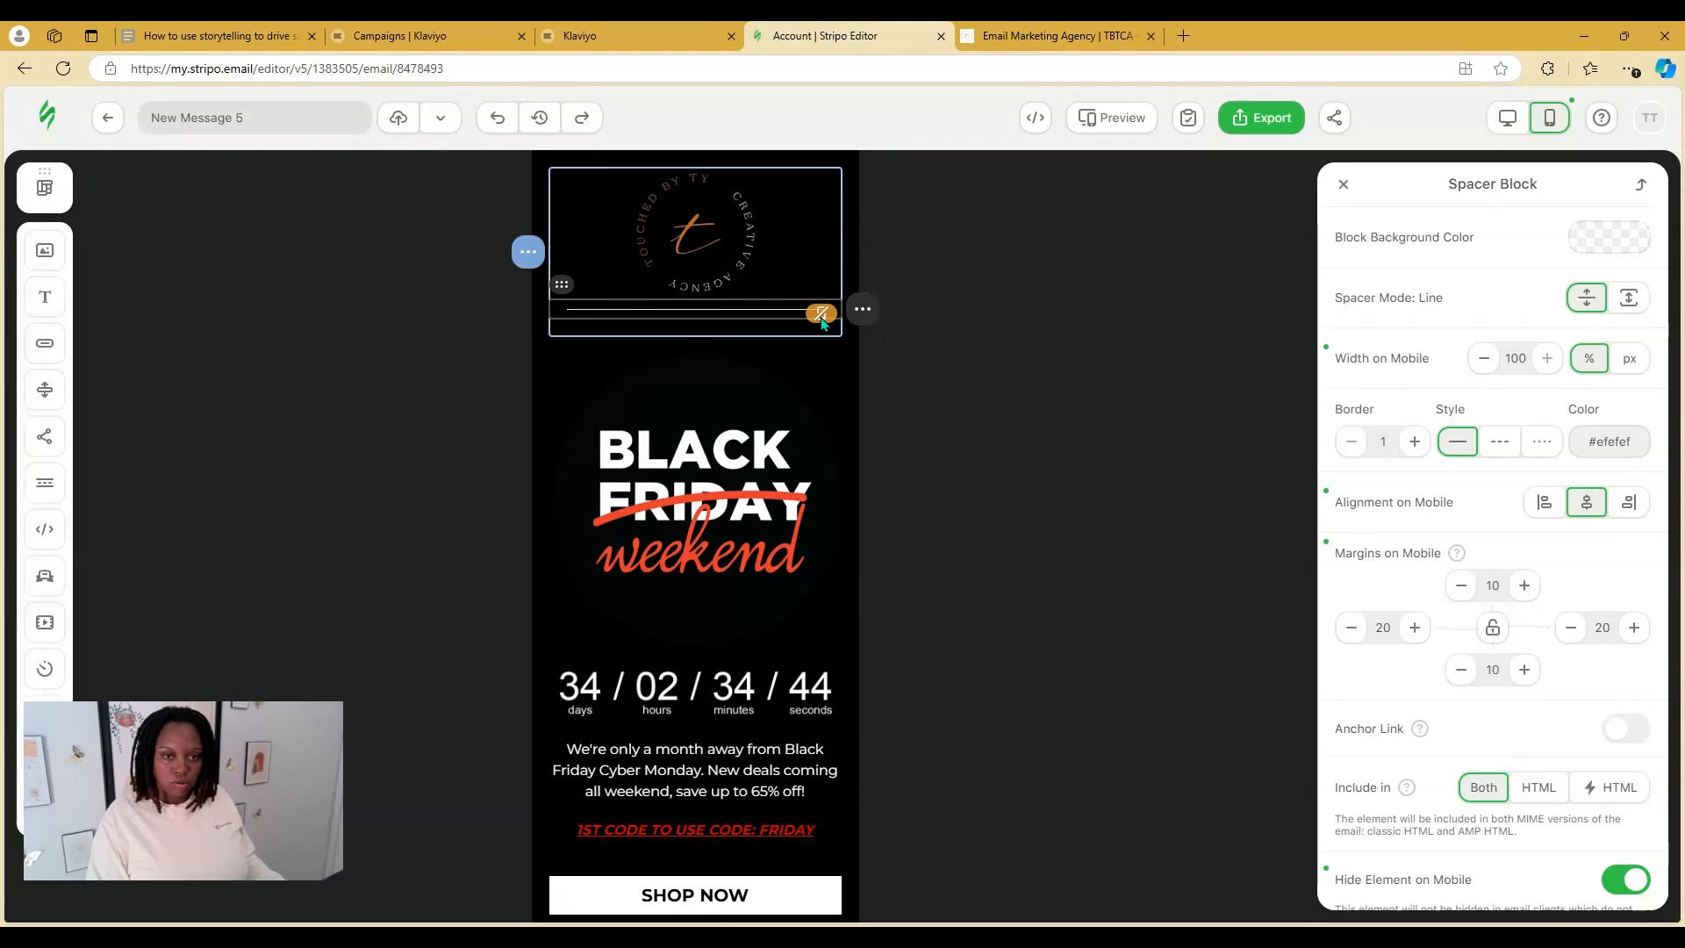
Verify the SHOP NOW button and Black Friday weekend image links on mobile, then switch back to desktop
{"action": "scroll", "coordinate": [878, 542], "scroll_direction": "down", "scroll_amount": 3}
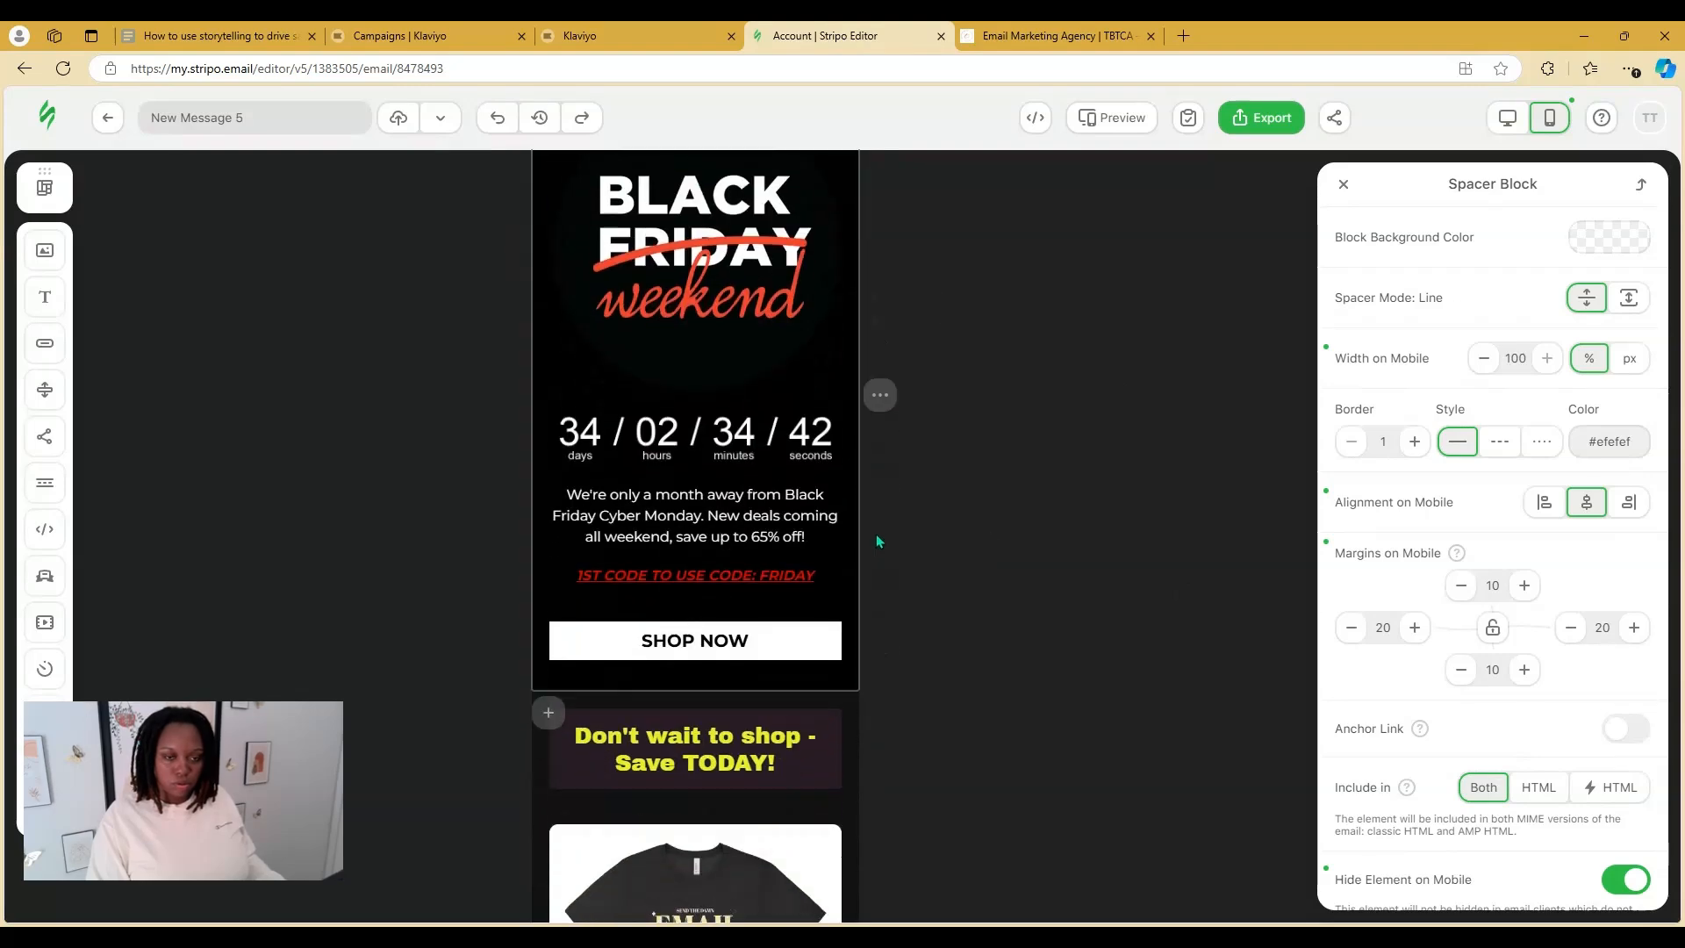
{"action": "scroll", "coordinate": [876, 532], "scroll_direction": "down", "scroll_amount": 1}
{"action": "scroll", "coordinate": [882, 551], "scroll_direction": "up", "scroll_amount": 3}
{"action": "scroll", "coordinate": [876, 532], "scroll_direction": "down", "scroll_amount": 2}
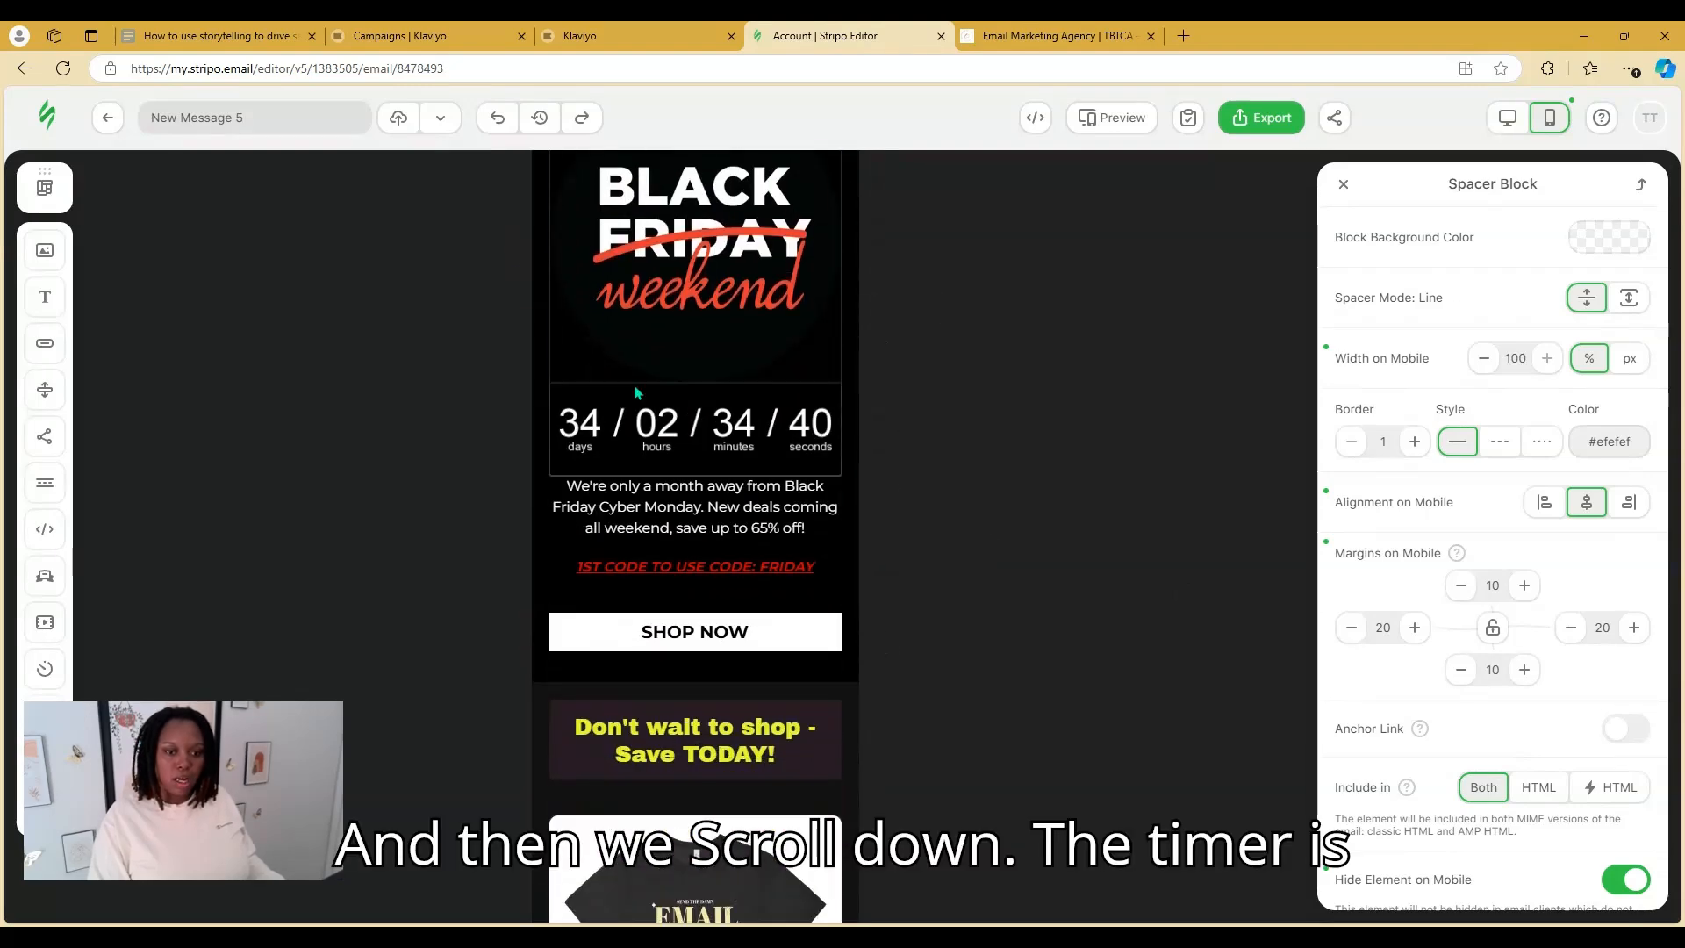
{"action": "scroll", "coordinate": [638, 392], "scroll_direction": "down", "scroll_amount": 2}
{"action": "left_click", "coordinate": [676, 463]}
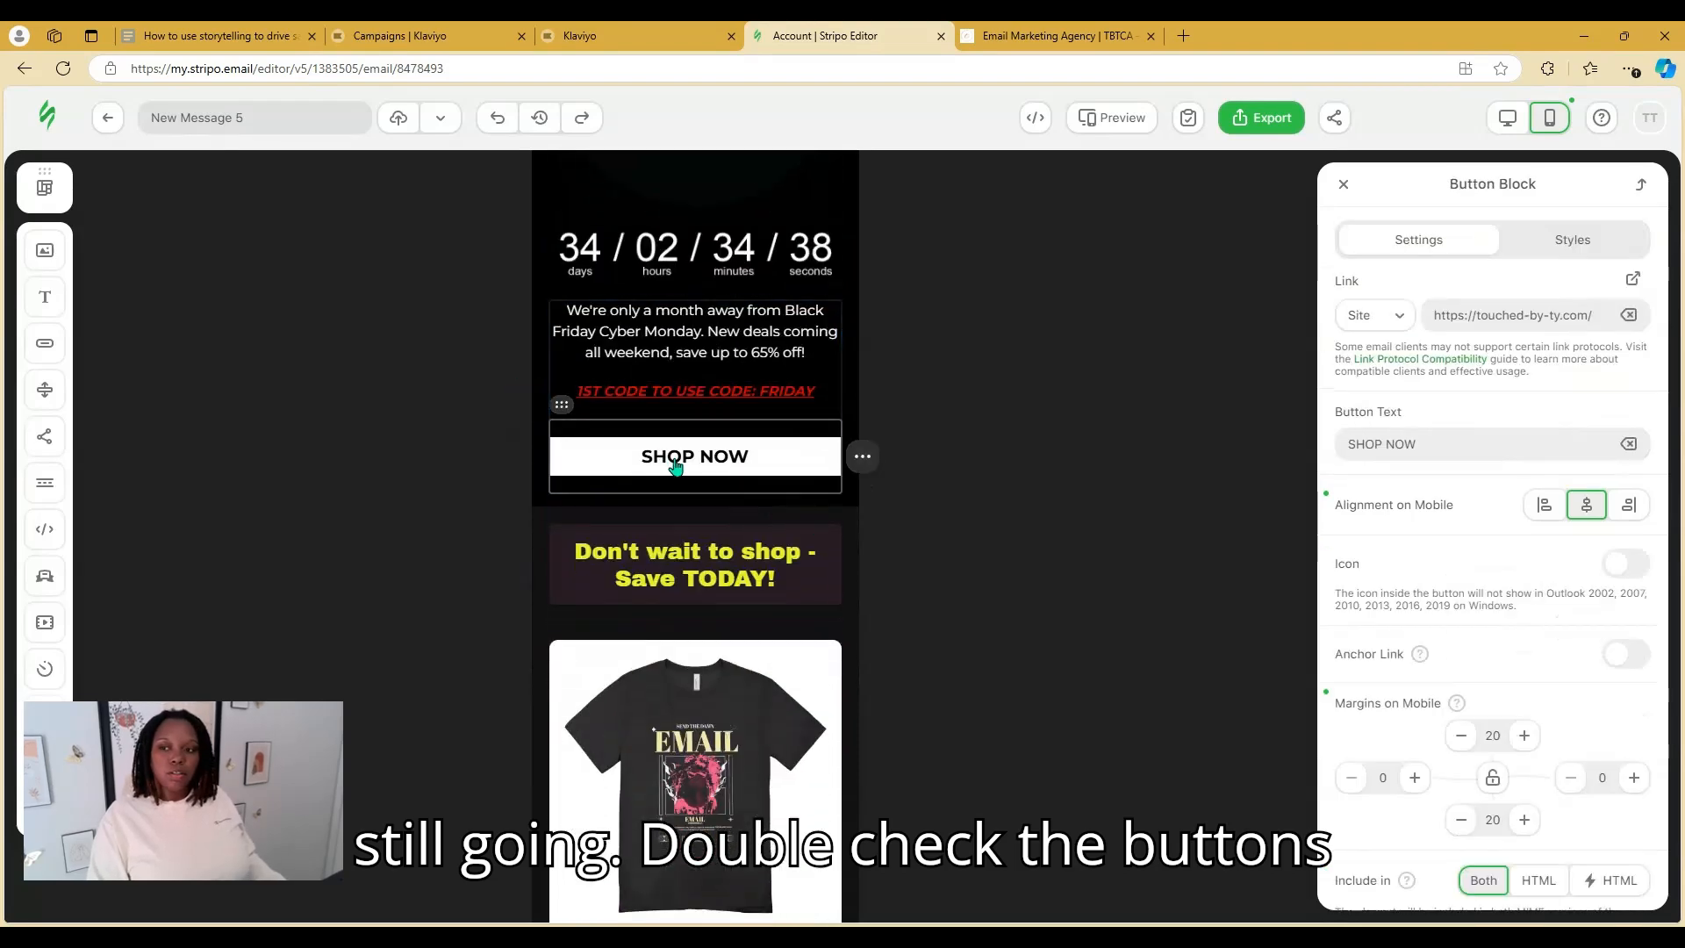
{"action": "scroll", "coordinate": [676, 465], "scroll_direction": "up", "scroll_amount": 3}
{"action": "left_click", "coordinate": [790, 443]}
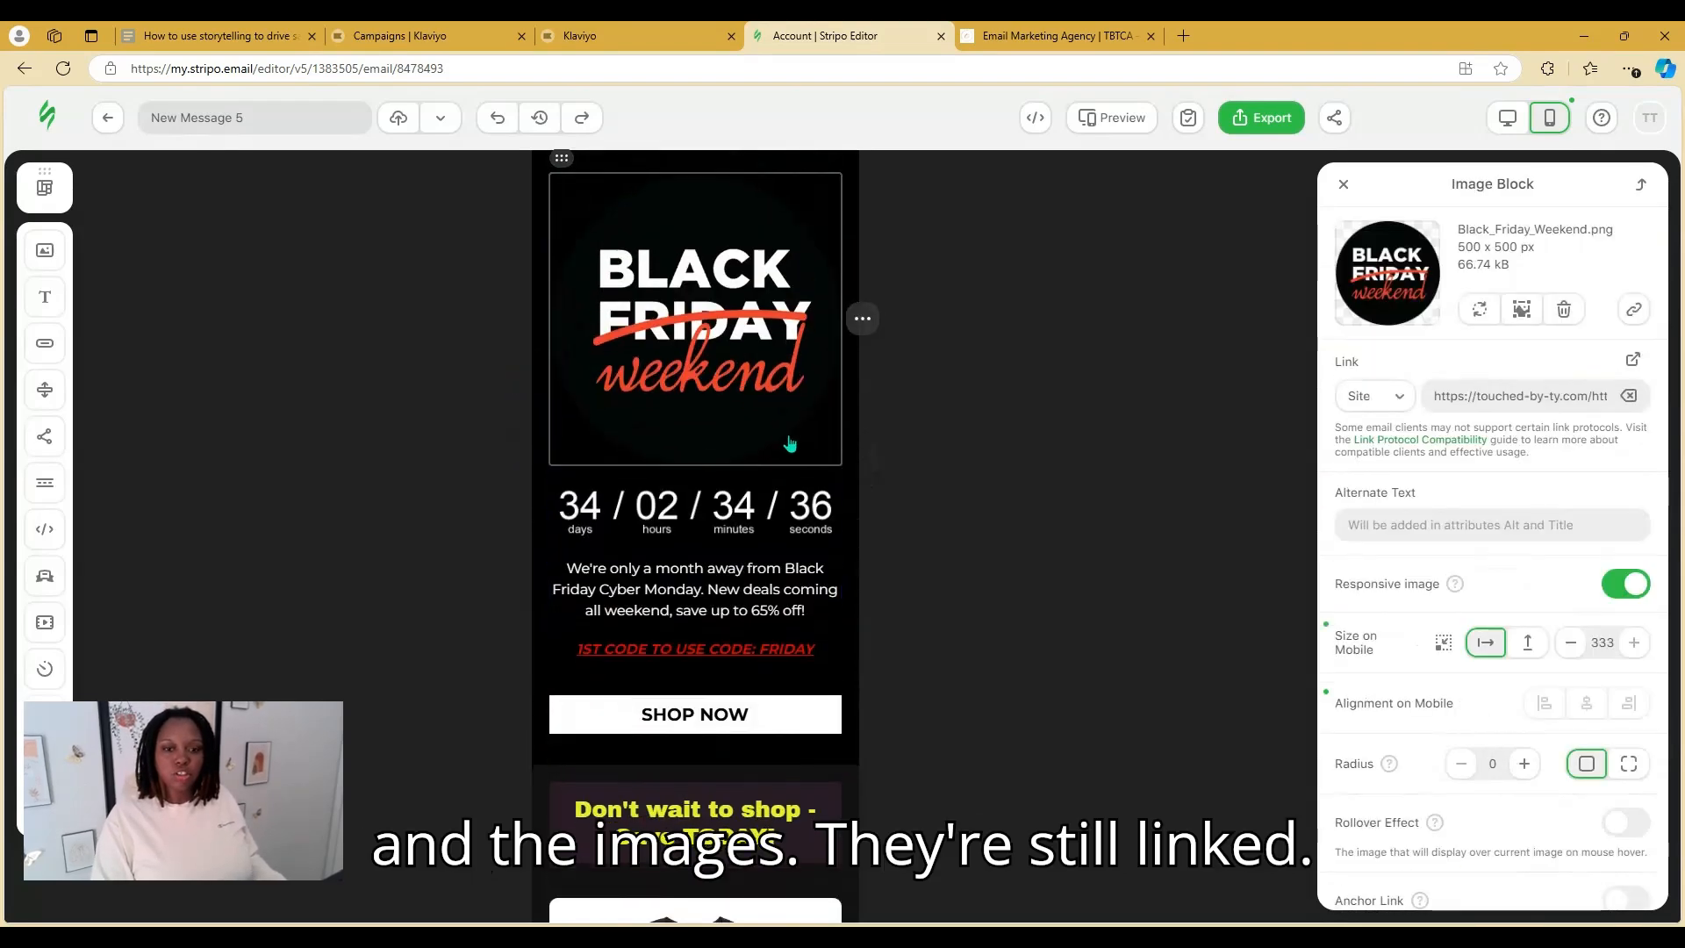
{"action": "scroll", "coordinate": [790, 443], "scroll_direction": "down", "scroll_amount": 5}
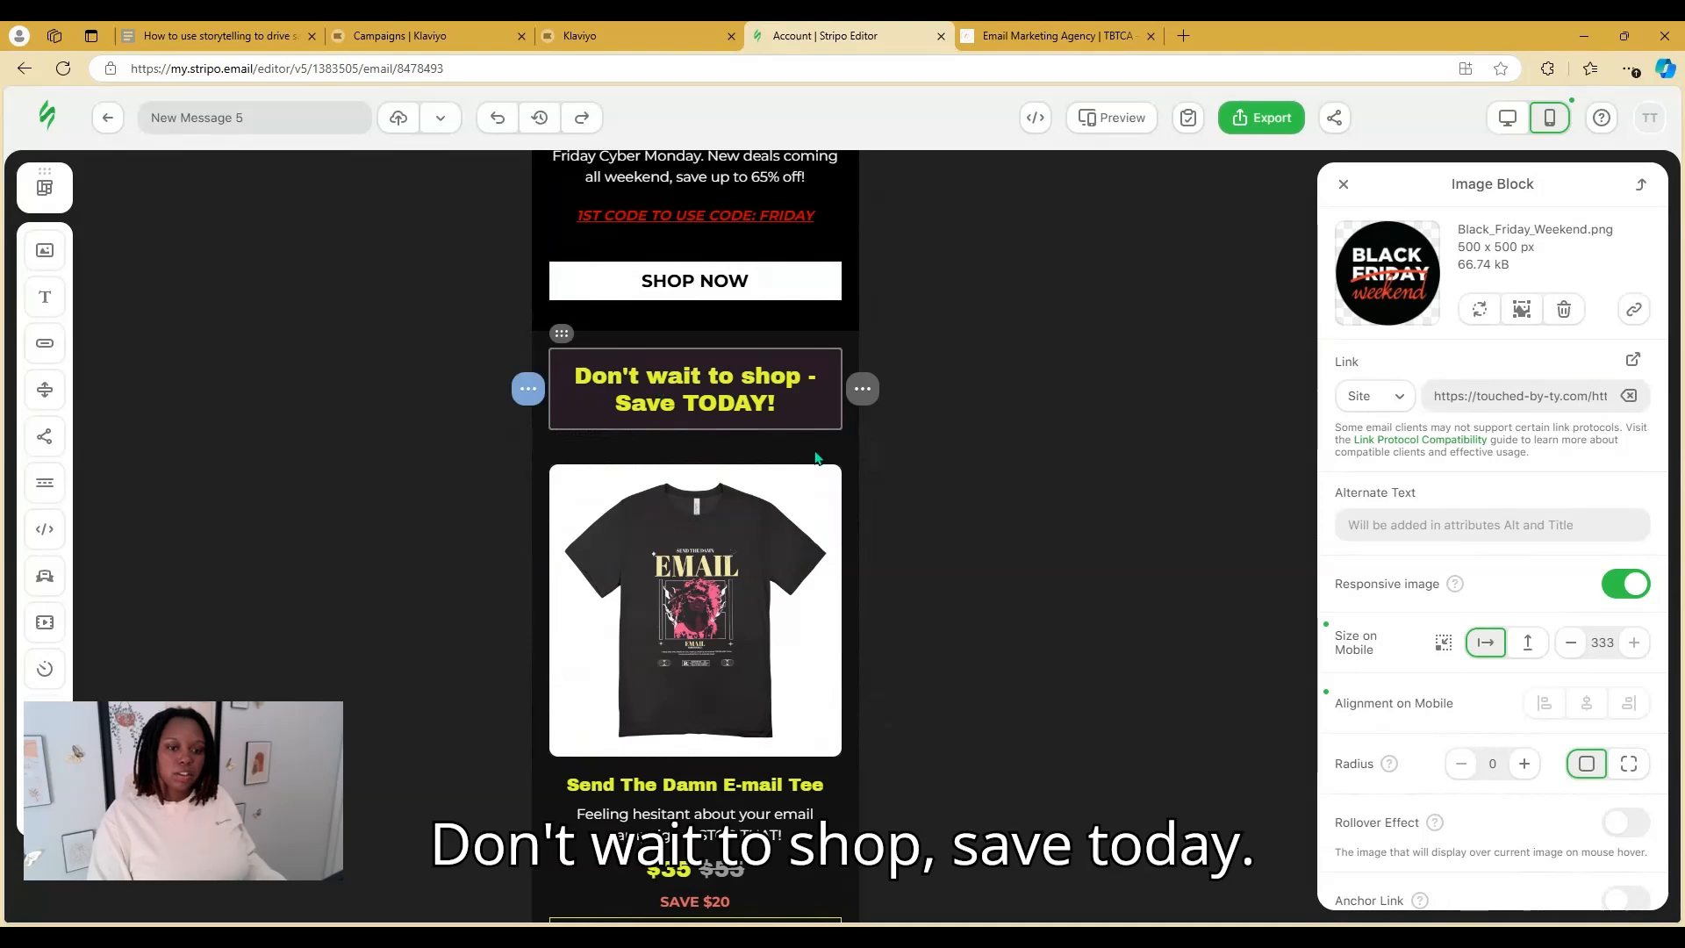
{"action": "scroll", "coordinate": [815, 457], "scroll_direction": "down", "scroll_amount": 6}
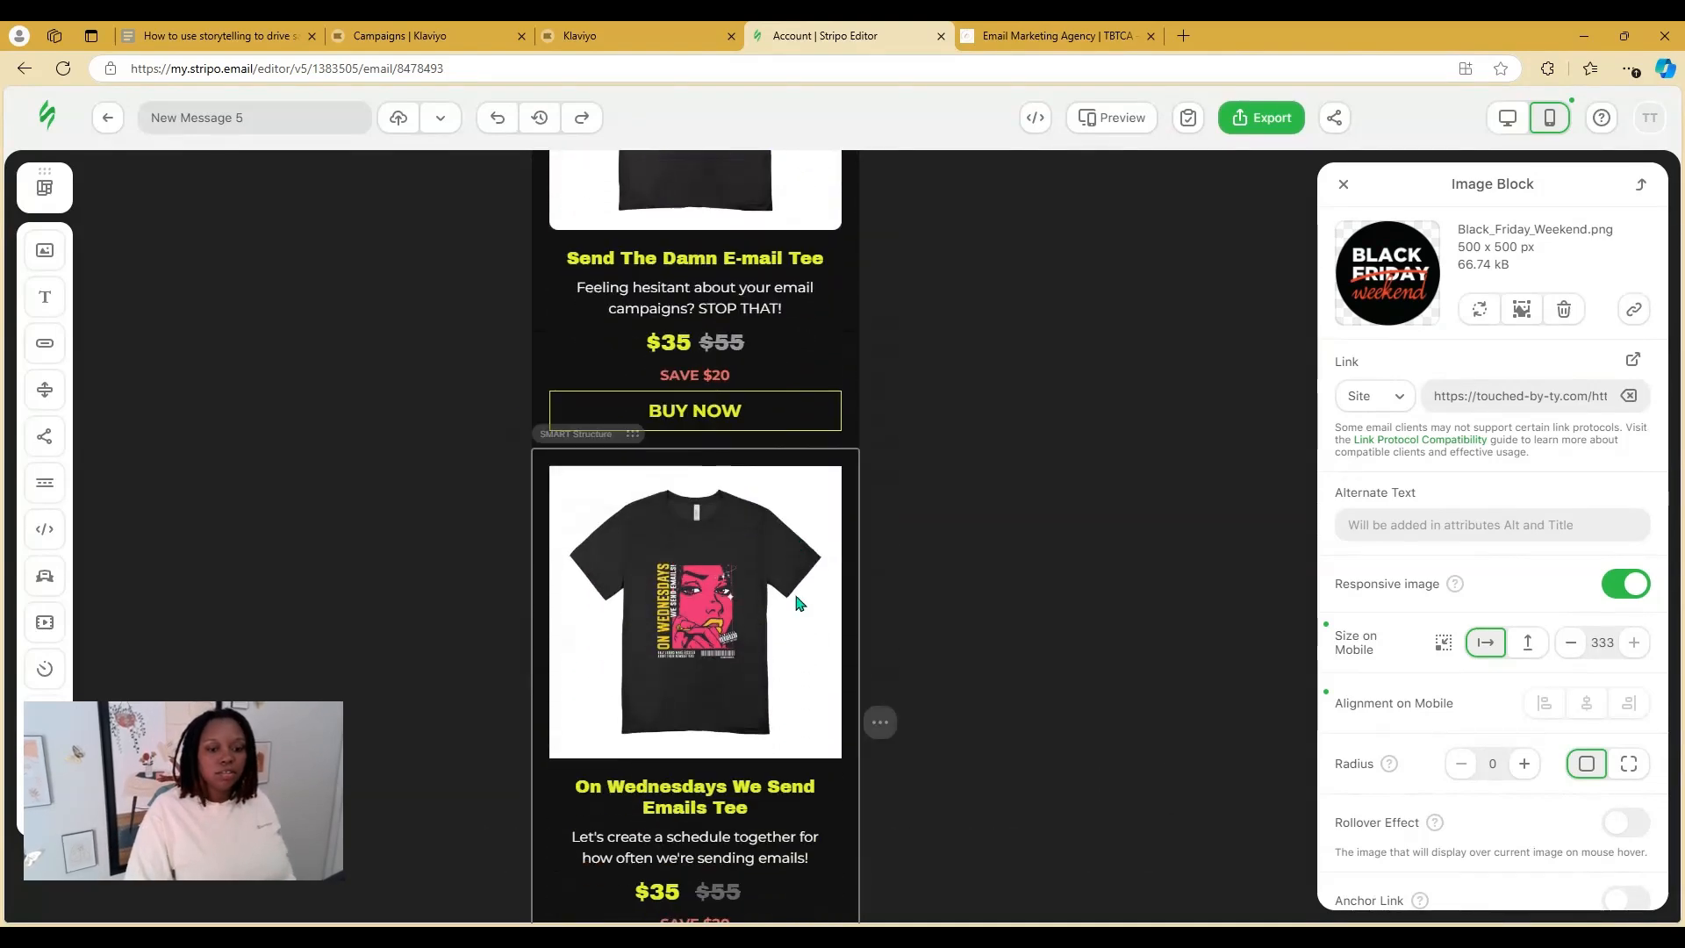
{"action": "scroll", "coordinate": [799, 602], "scroll_direction": "down", "scroll_amount": 5}
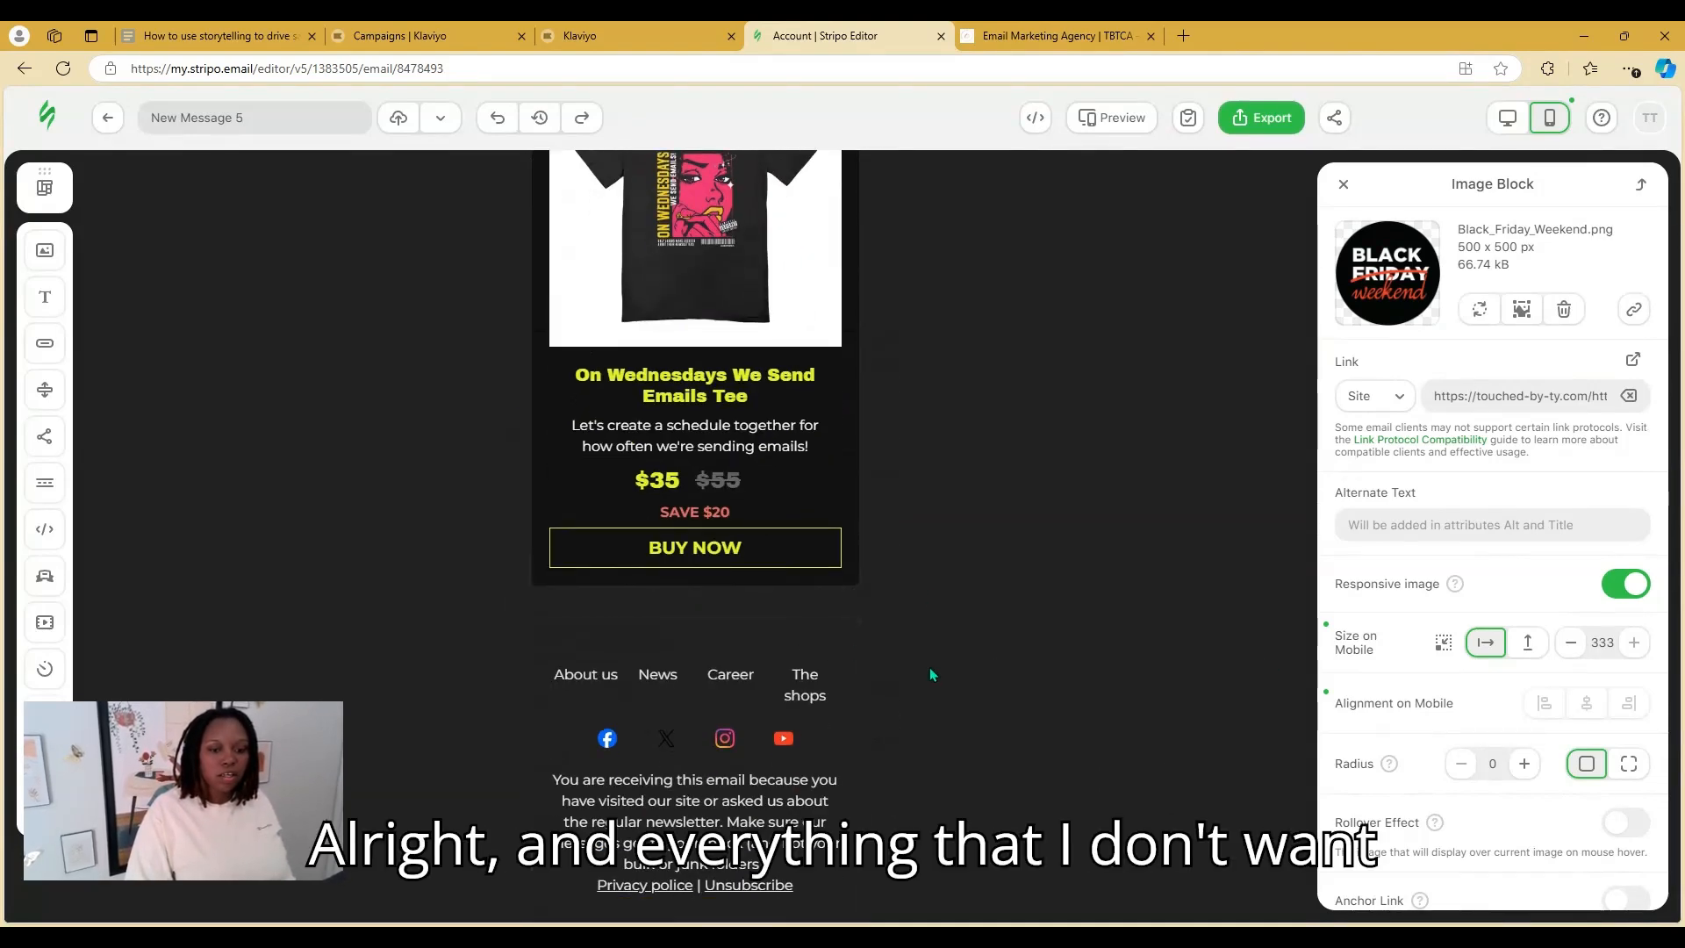
{"action": "scroll", "coordinate": [955, 668], "scroll_direction": "up", "scroll_amount": 13}
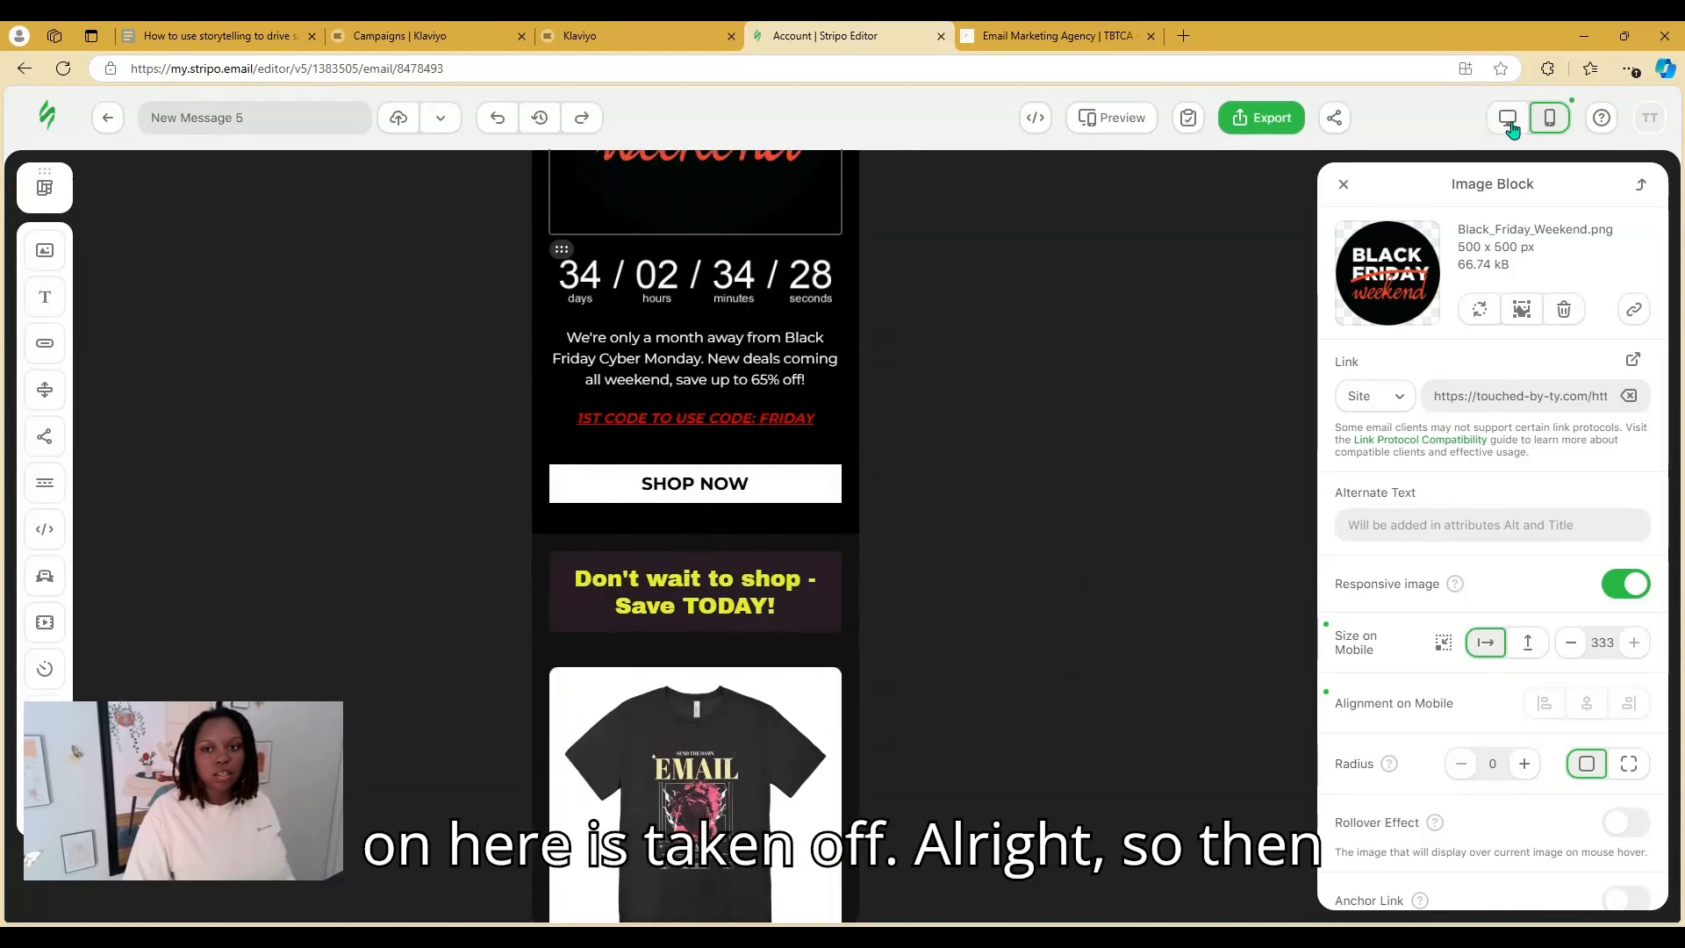
{"action": "left_click", "coordinate": [1507, 120]}
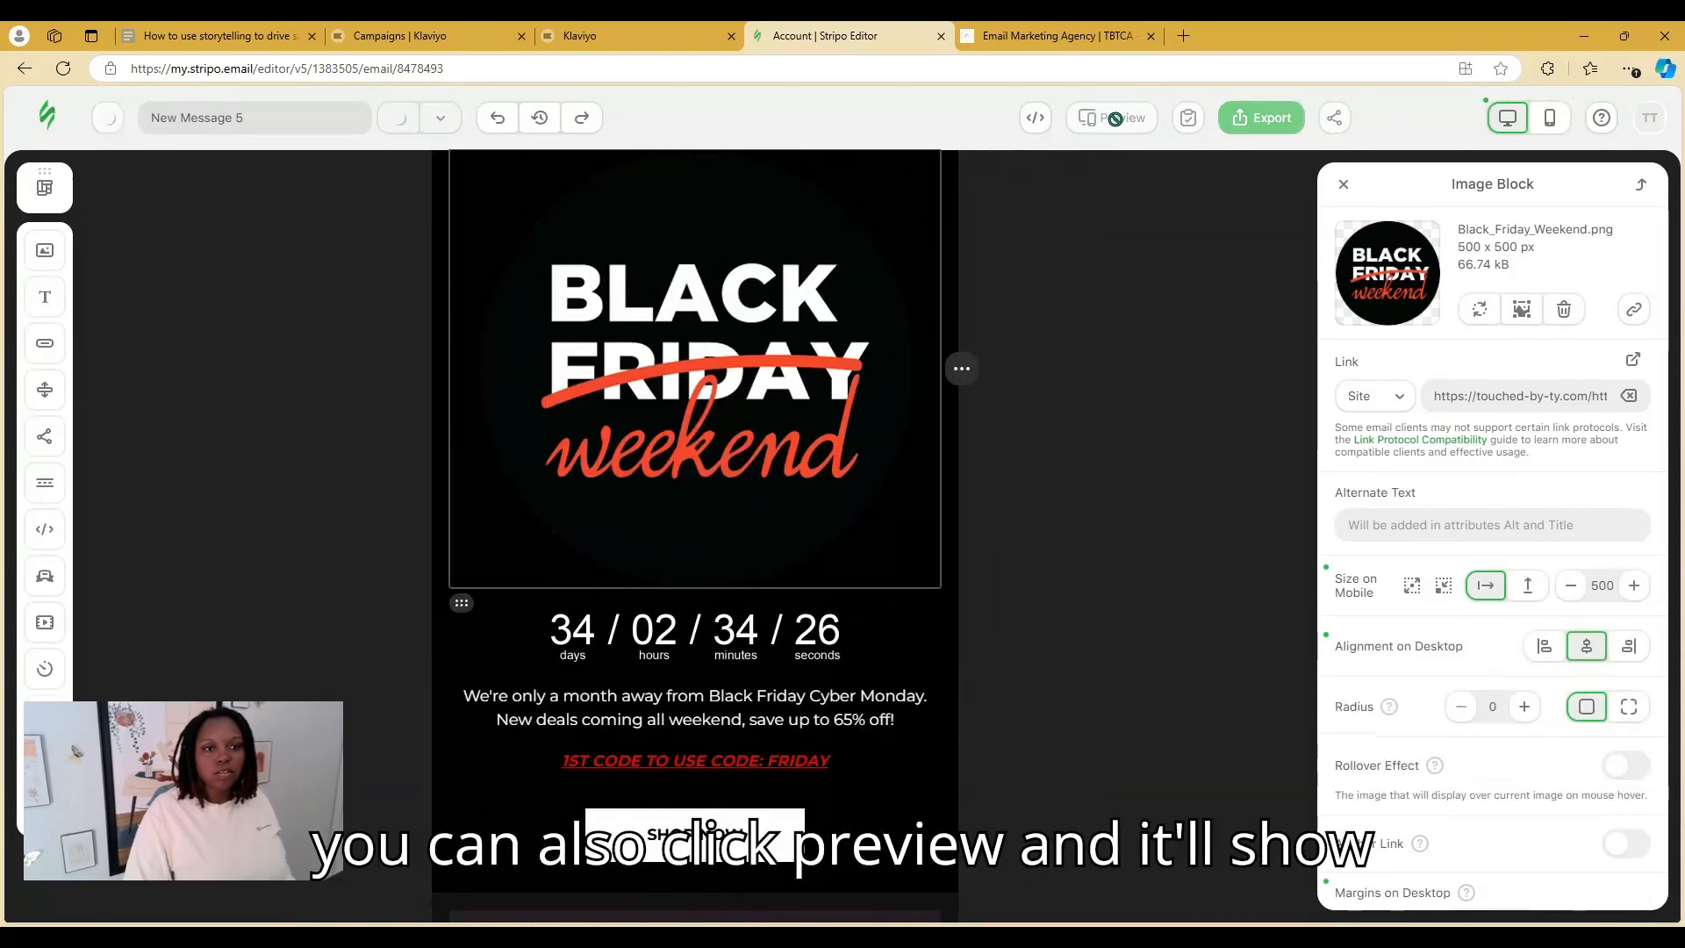
{"action": "left_click", "coordinate": [1111, 118]}
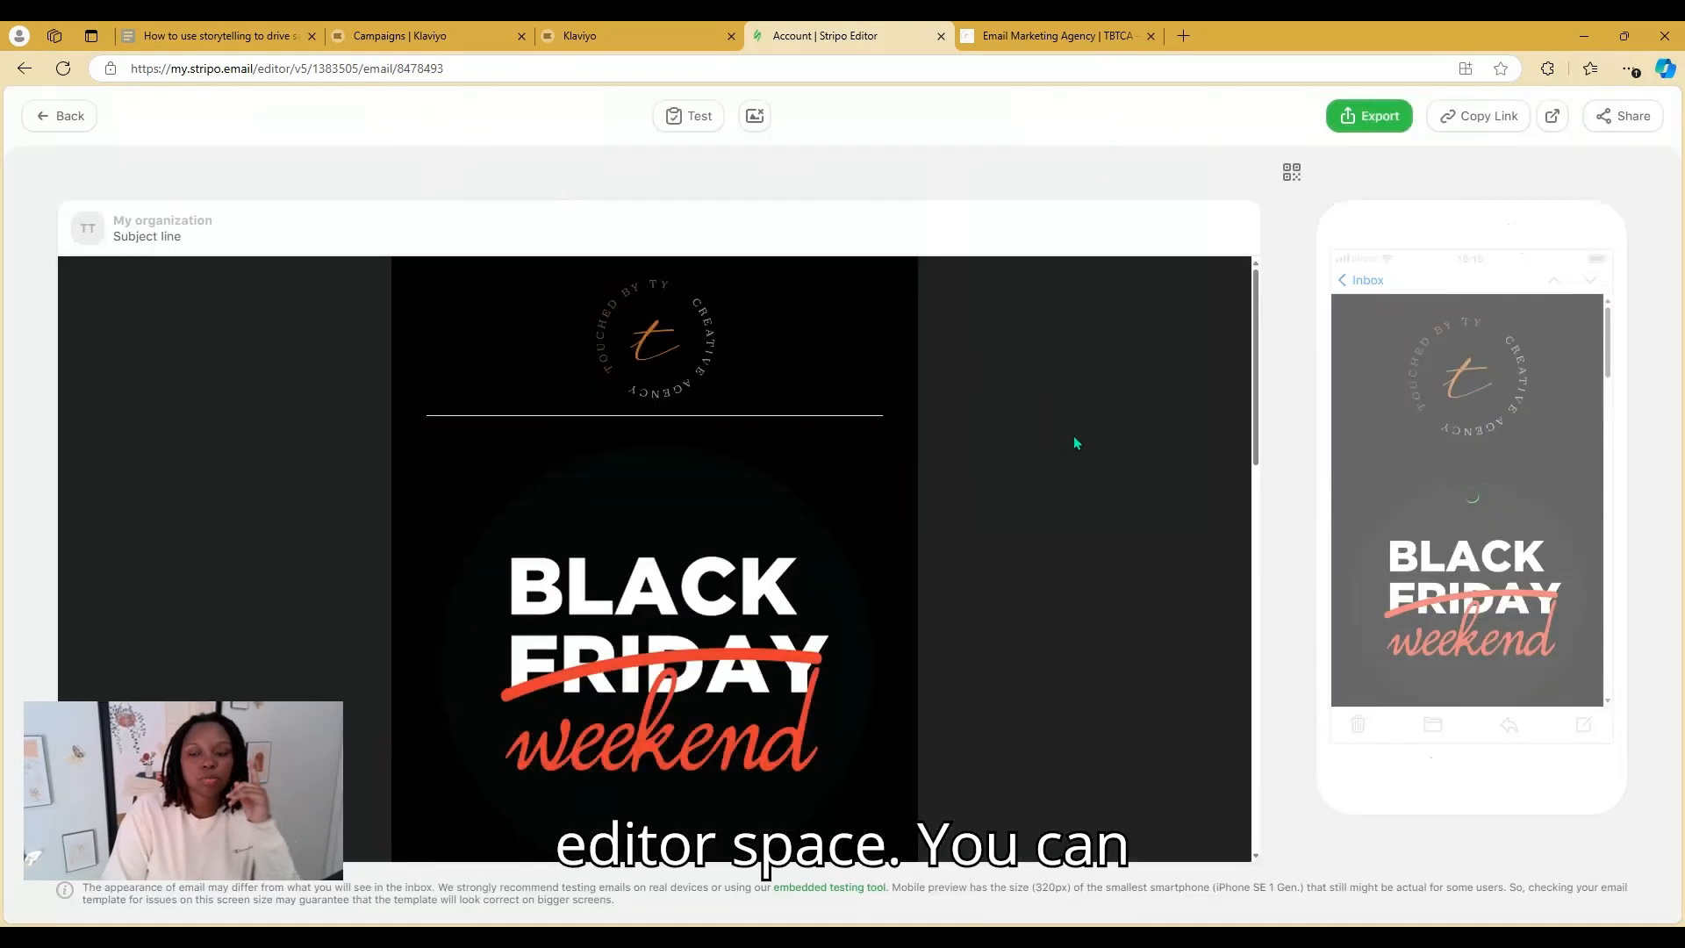
{"action": "left_click_drag", "start_coordinate": [1257, 361], "coordinate": [1277, 735]}
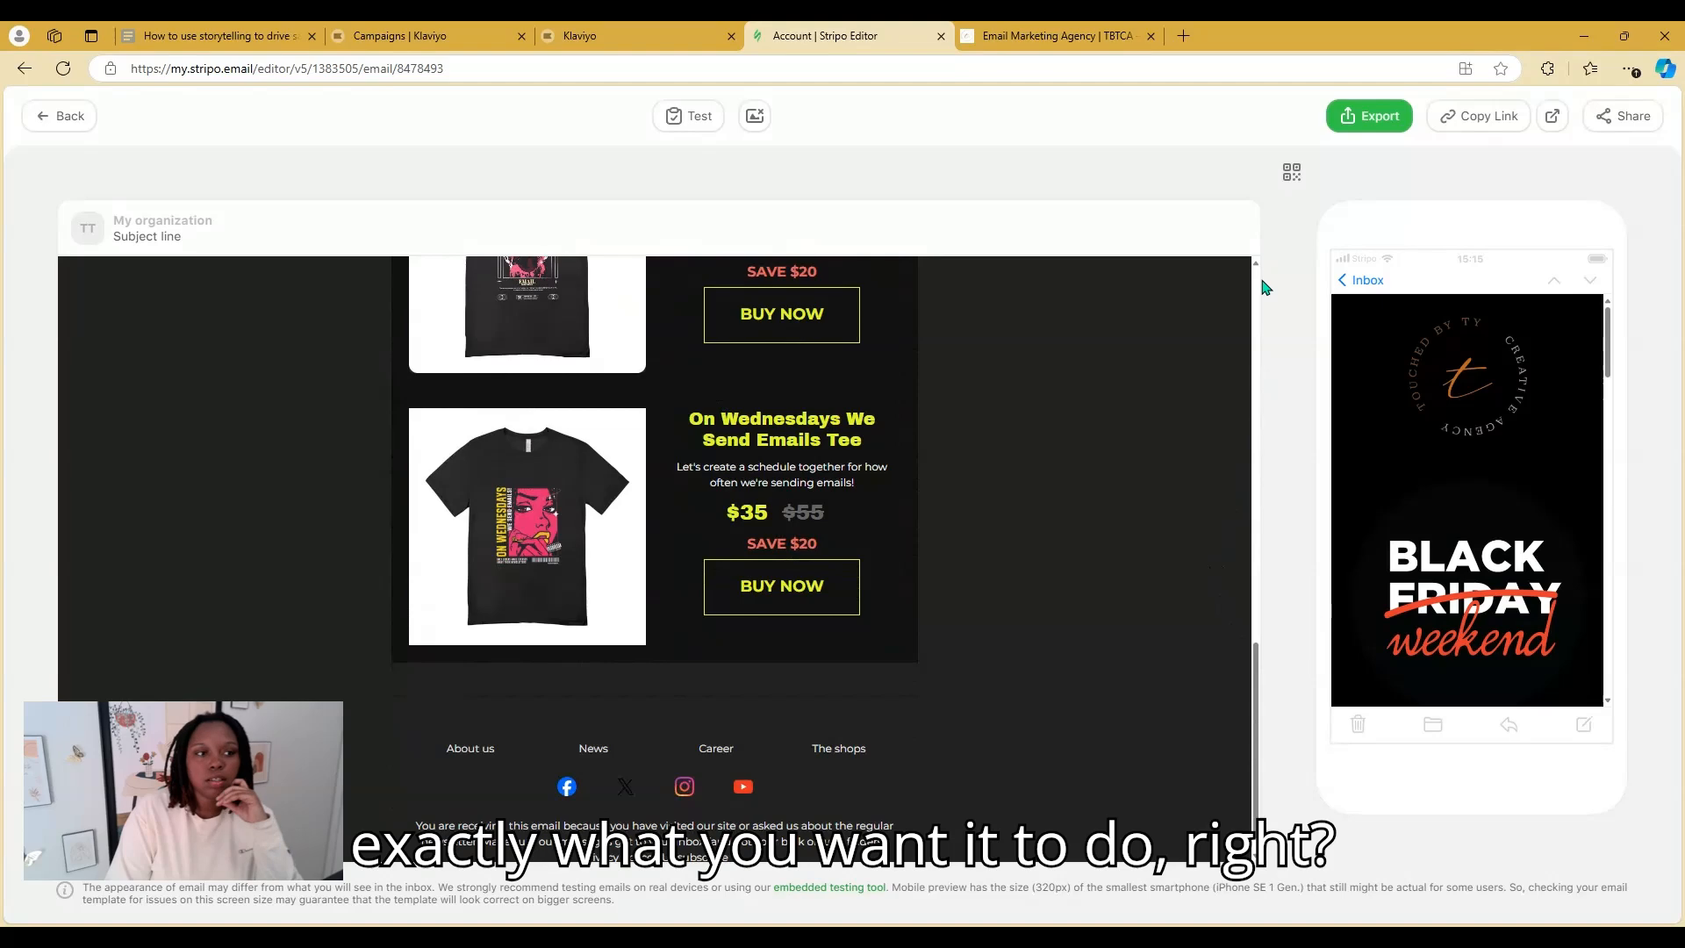
{"action": "left_click", "coordinate": [65, 115]}
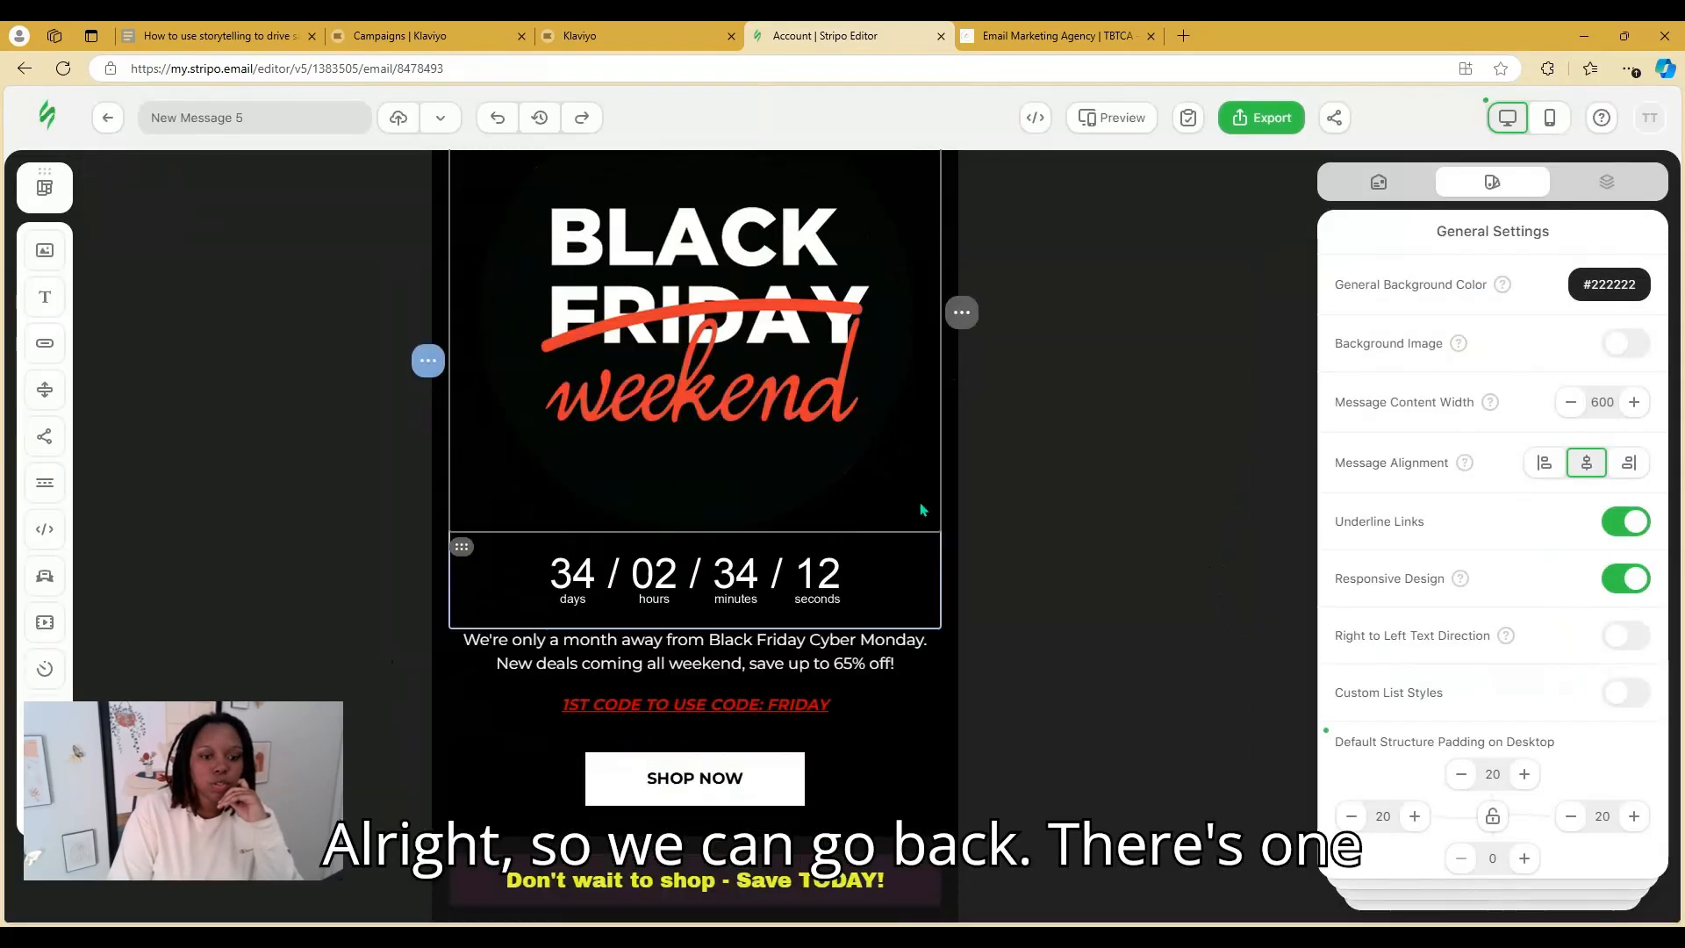
Change the product stripe's content background from #111111 to #000000 and open the Export dialog
{"action": "scroll", "coordinate": [922, 509], "scroll_direction": "down", "scroll_amount": 8}
{"action": "scroll", "coordinate": [1082, 535], "scroll_direction": "up", "scroll_amount": 2}
{"action": "left_click", "coordinate": [1111, 536]}
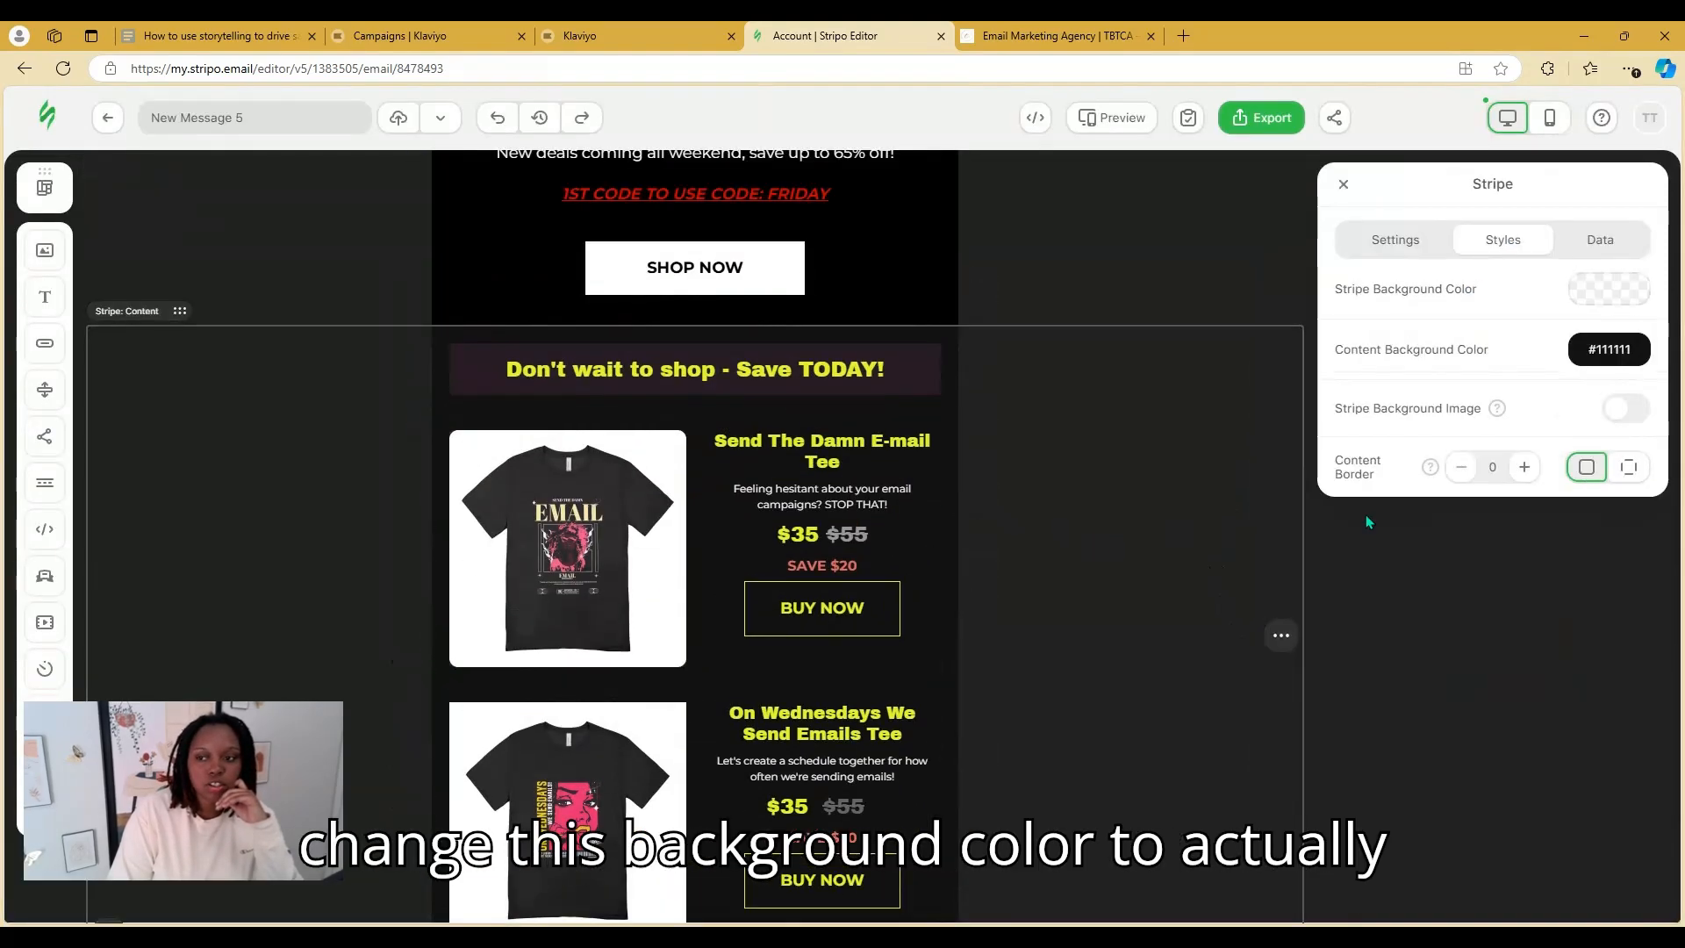
{"action": "left_click", "coordinate": [1589, 349]}
{"action": "left_click", "coordinate": [1405, 308]}
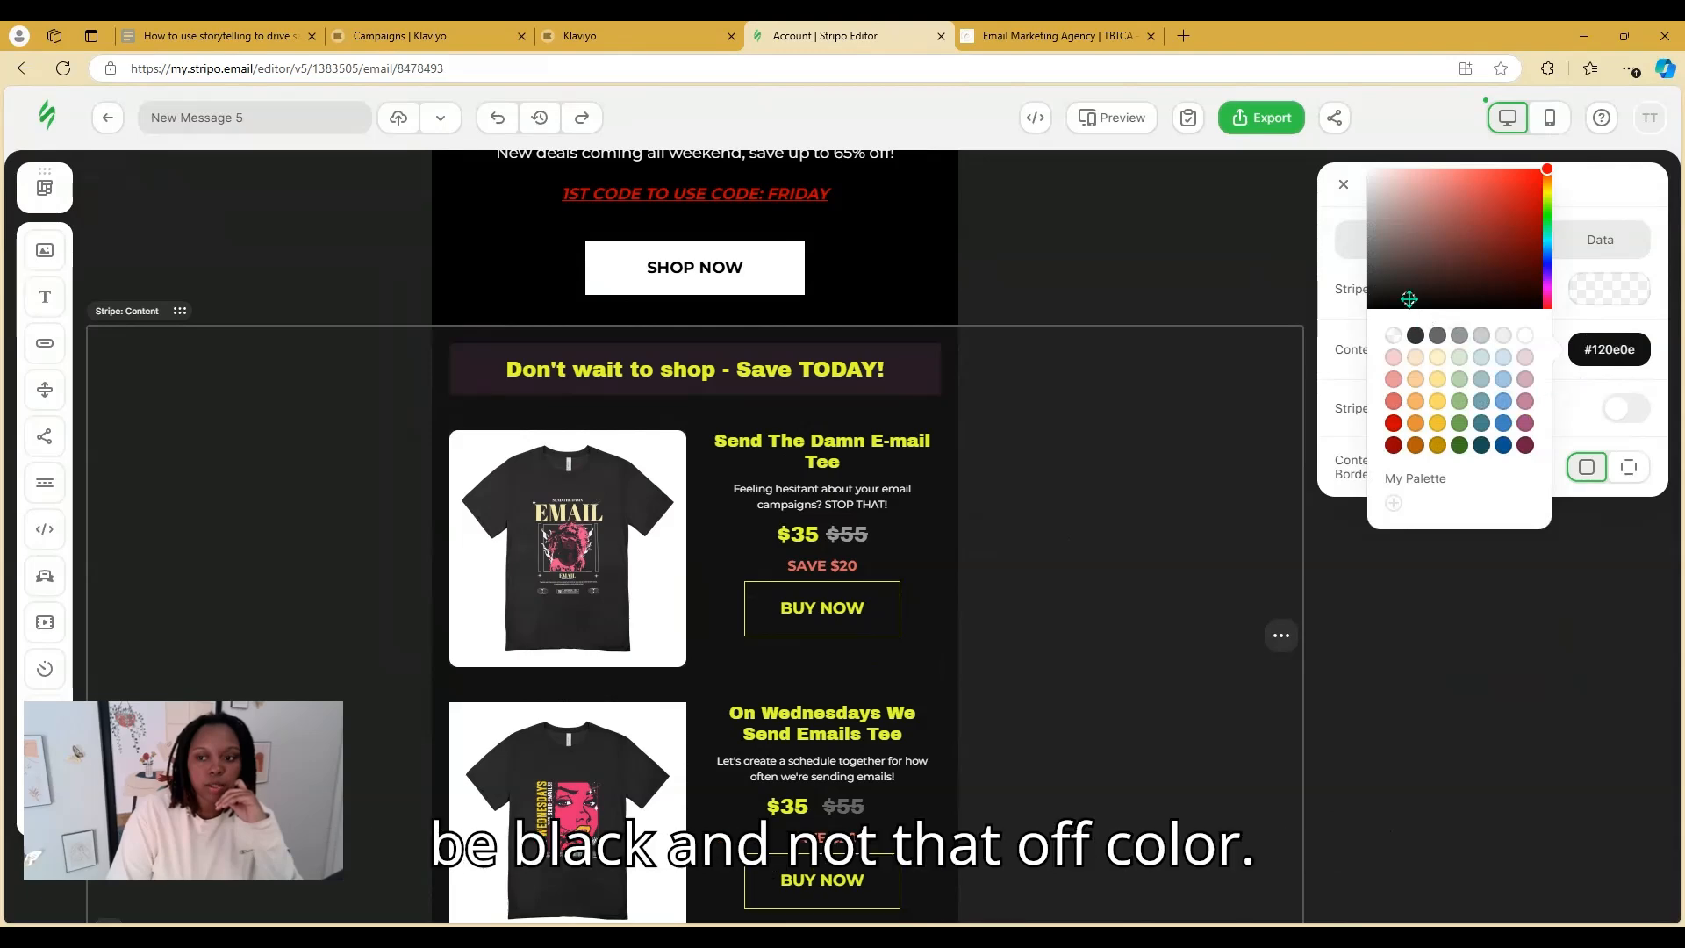
{"action": "left_click", "coordinate": [1141, 176]}
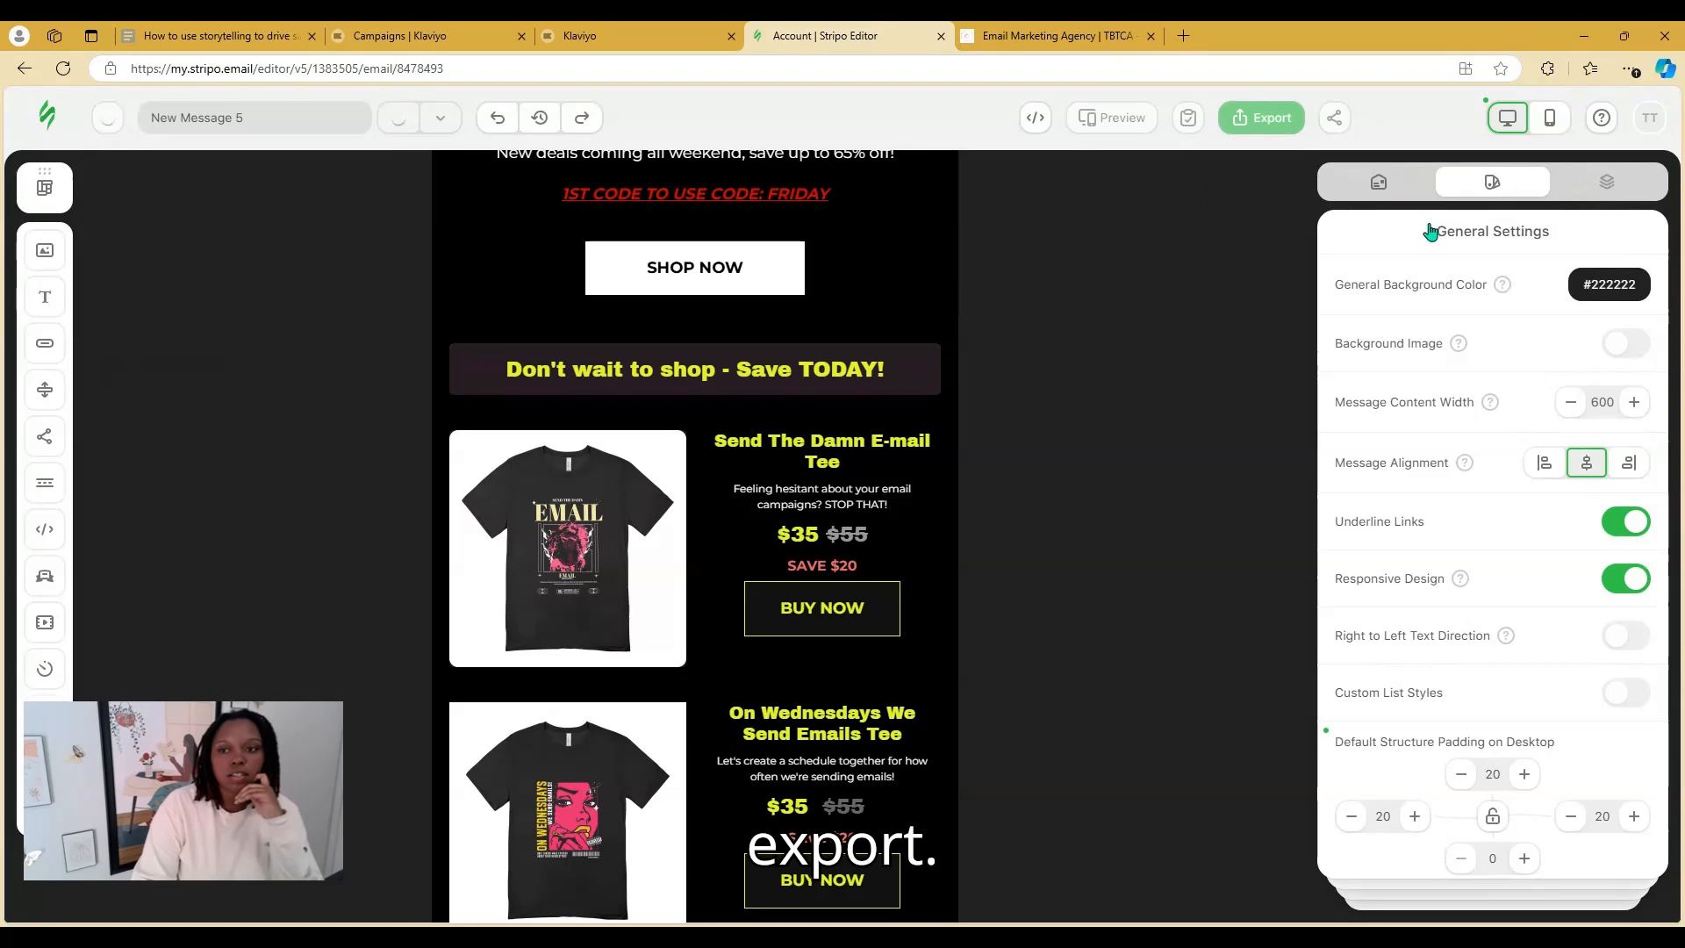
{"action": "left_click", "coordinate": [1261, 118]}
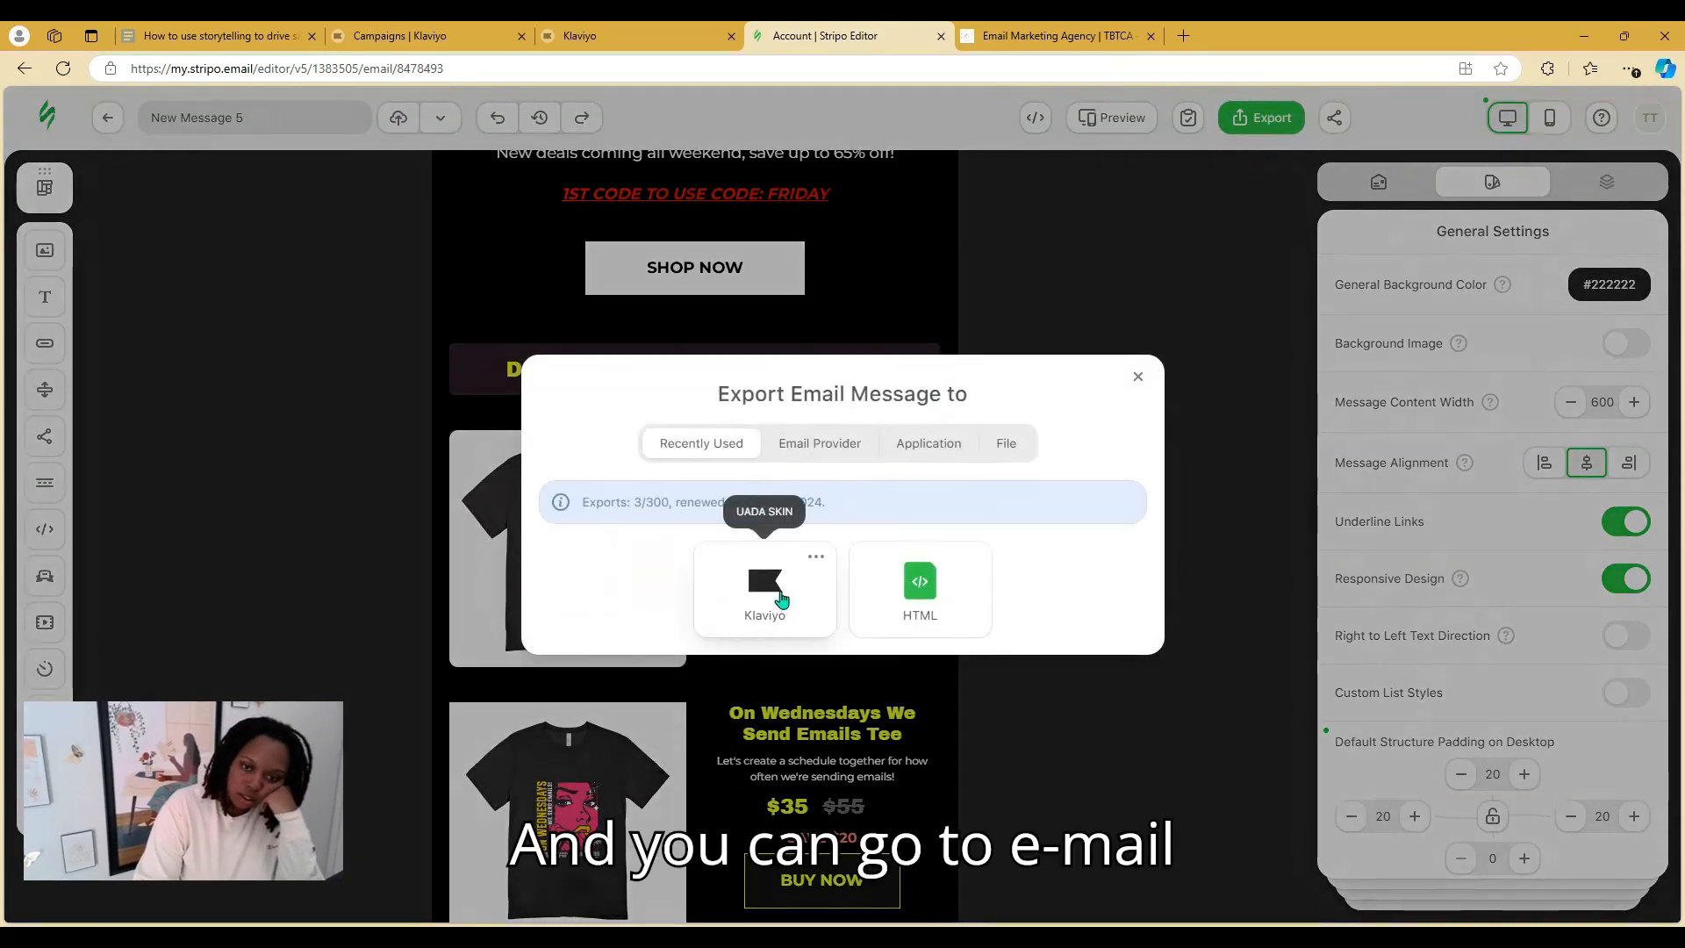
Browse the Email Provider list and pick Klaviyo to start exporting the email
{"action": "left_click", "coordinate": [848, 453]}
{"action": "scroll", "coordinate": [903, 615], "scroll_direction": "down", "scroll_amount": 9}
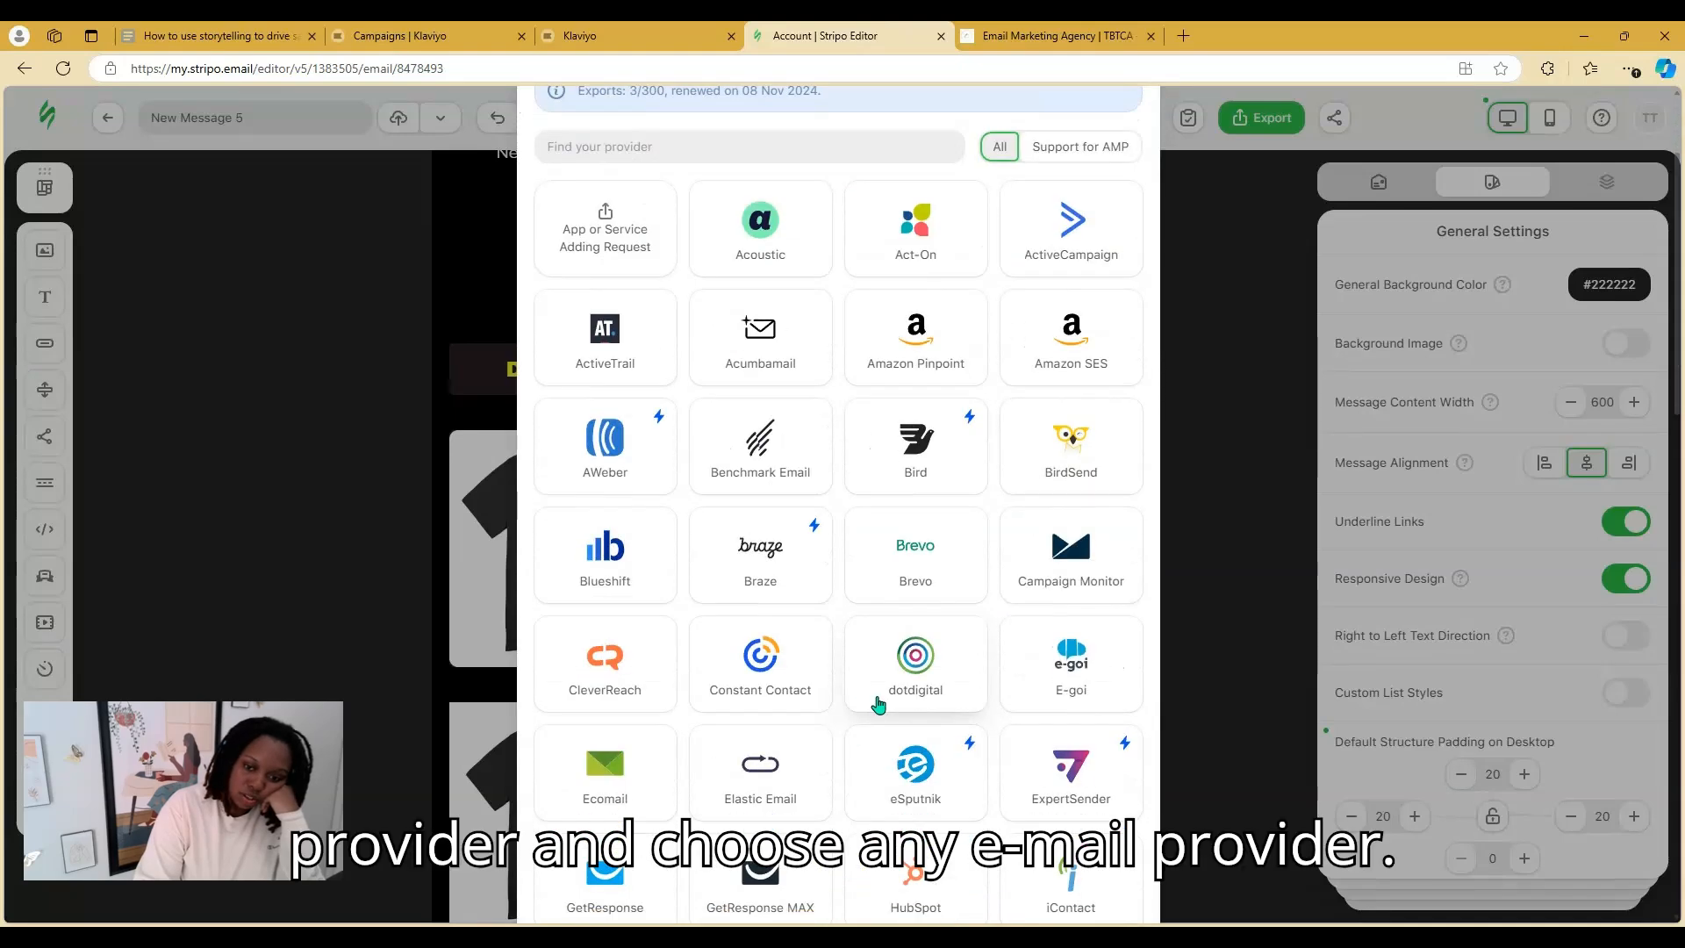
{"action": "scroll", "coordinate": [912, 654], "scroll_direction": "down", "scroll_amount": 10}
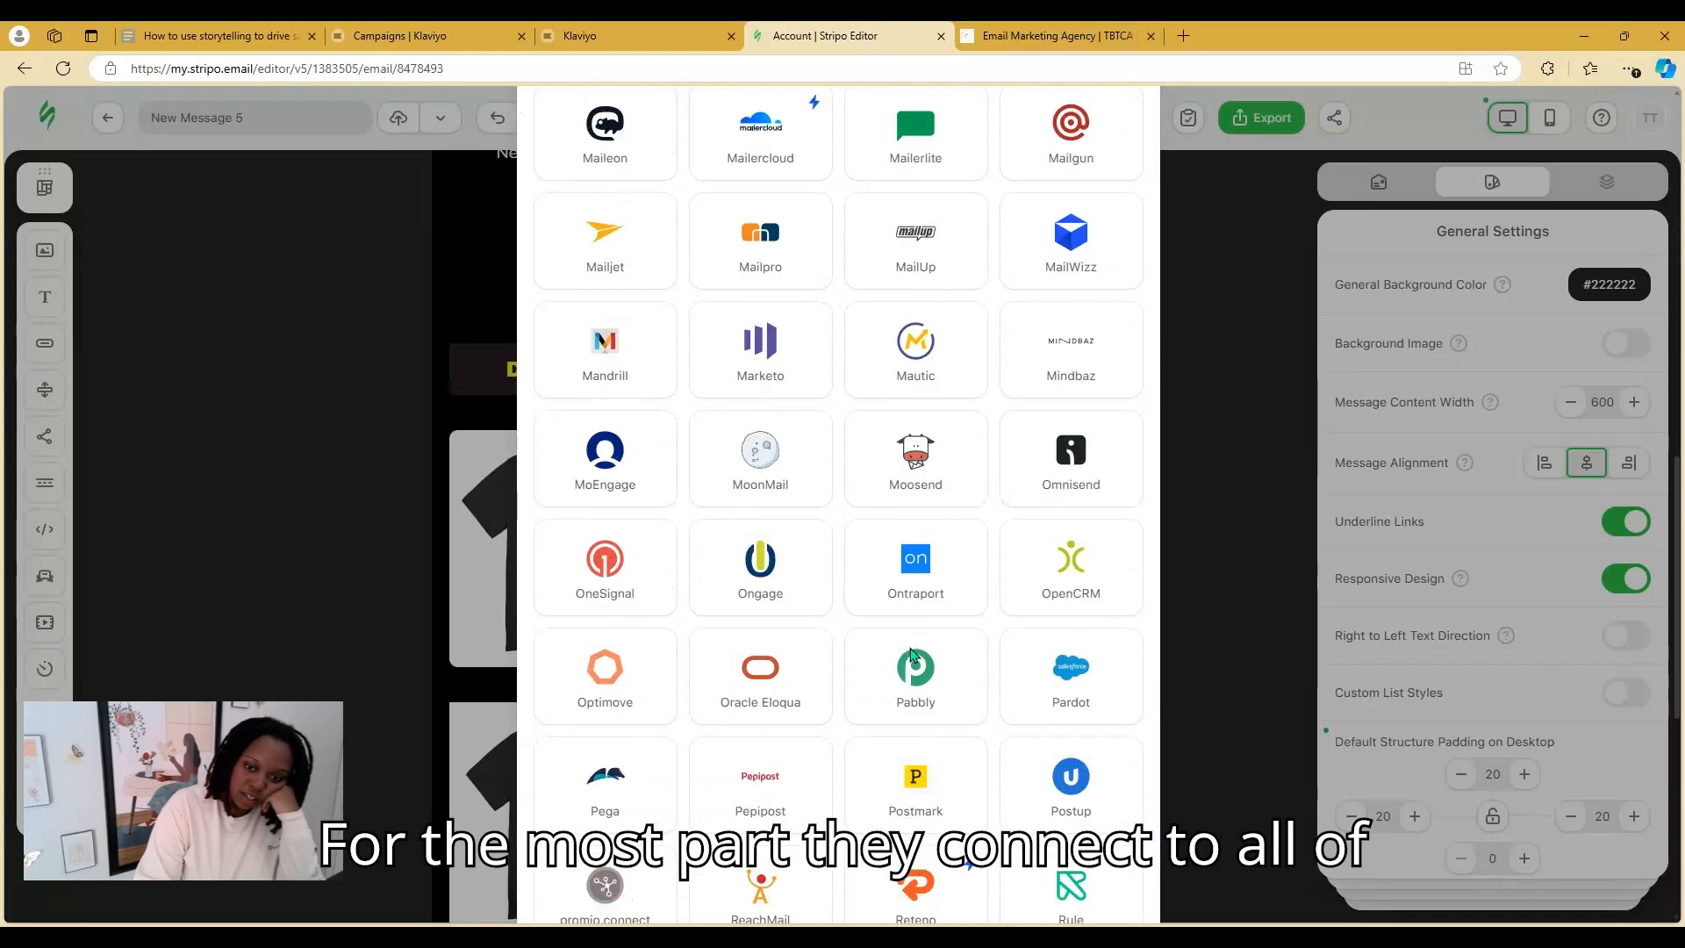
{"action": "scroll", "coordinate": [913, 654], "scroll_direction": "down", "scroll_amount": 1}
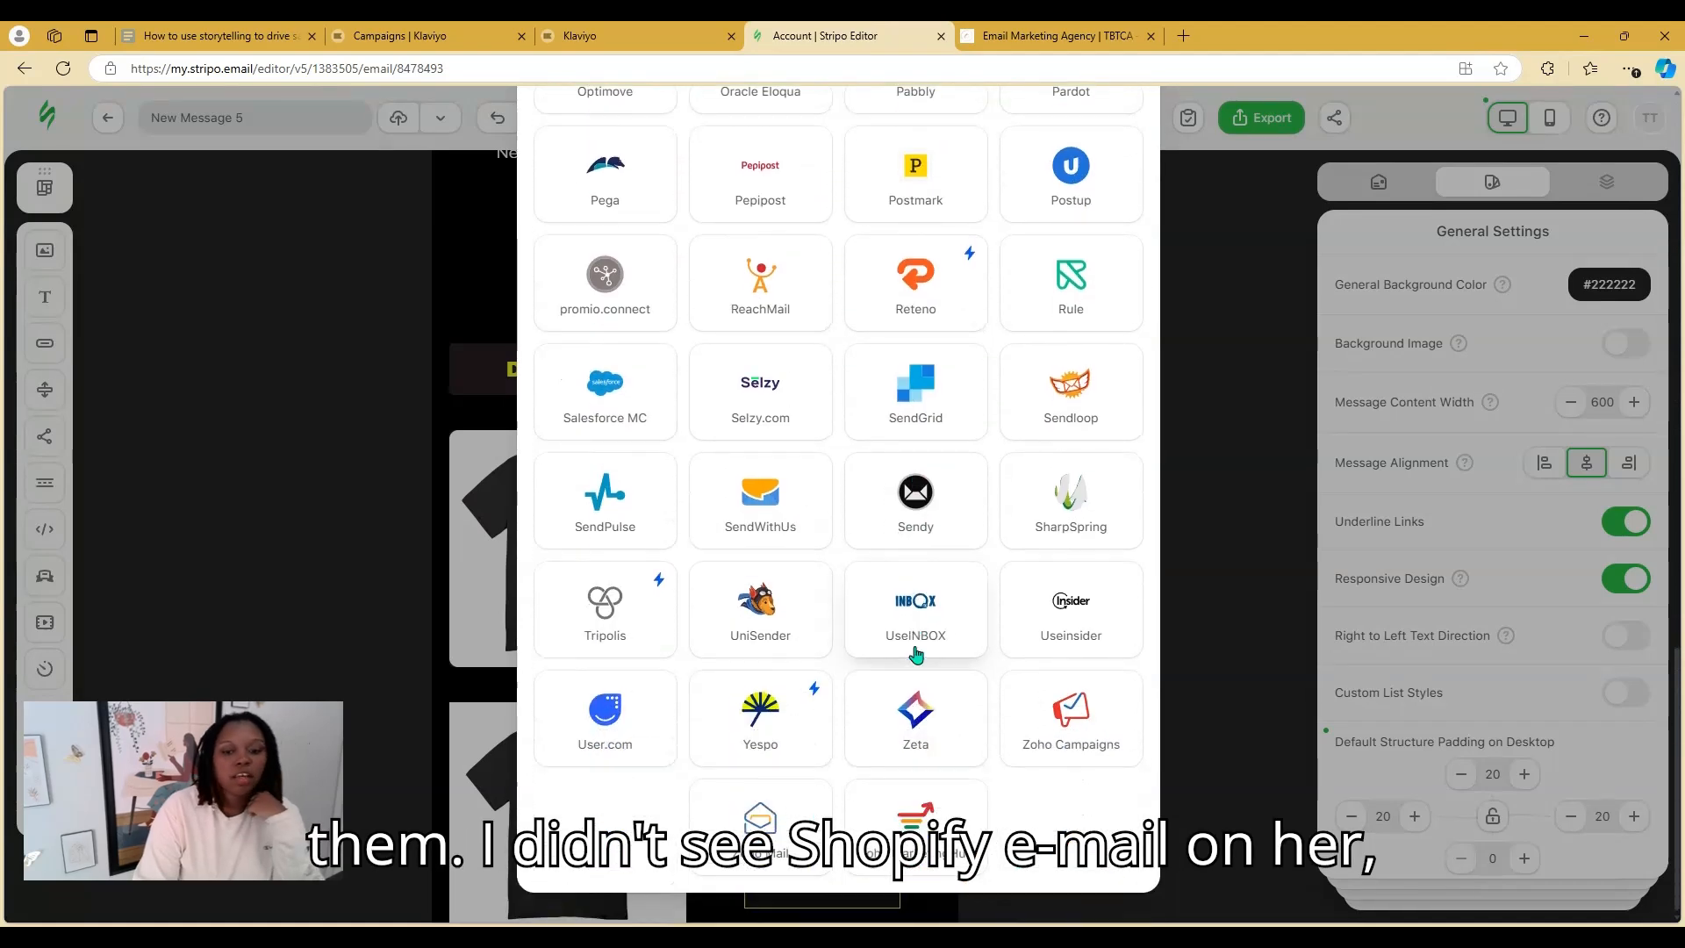
{"action": "scroll", "coordinate": [915, 650], "scroll_direction": "up", "scroll_amount": 3}
{"action": "scroll", "coordinate": [924, 650], "scroll_direction": "up", "scroll_amount": 7}
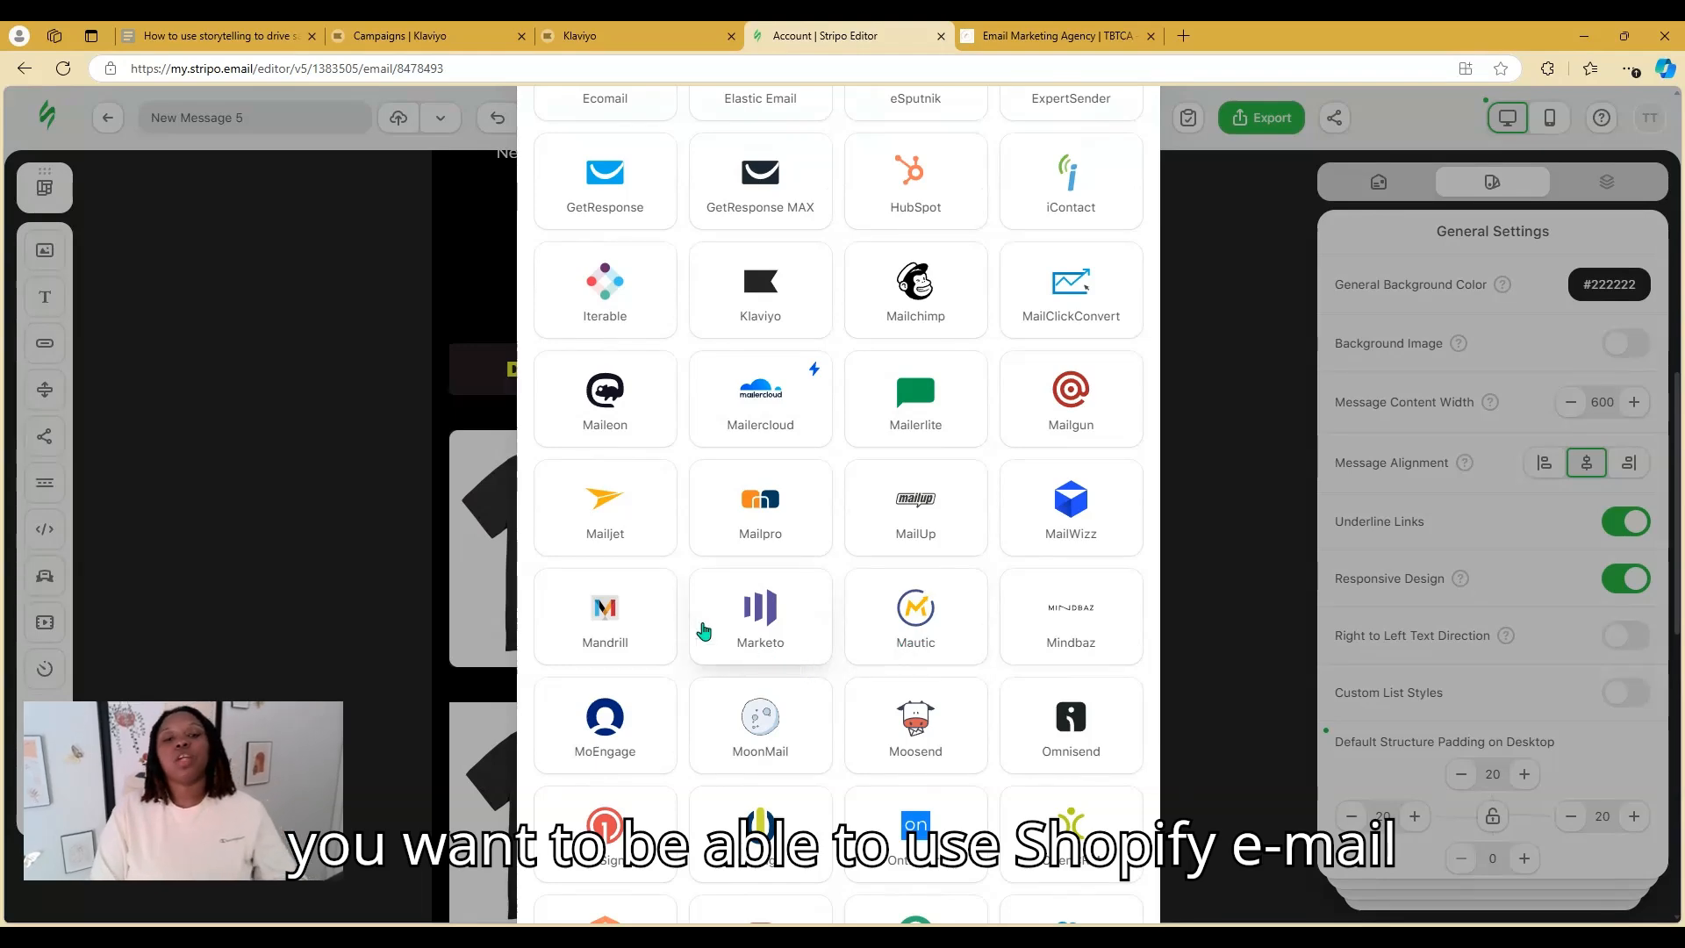
{"action": "scroll", "coordinate": [717, 651], "scroll_direction": "up", "scroll_amount": 1}
{"action": "scroll", "coordinate": [717, 651], "scroll_direction": "up", "scroll_amount": 3}
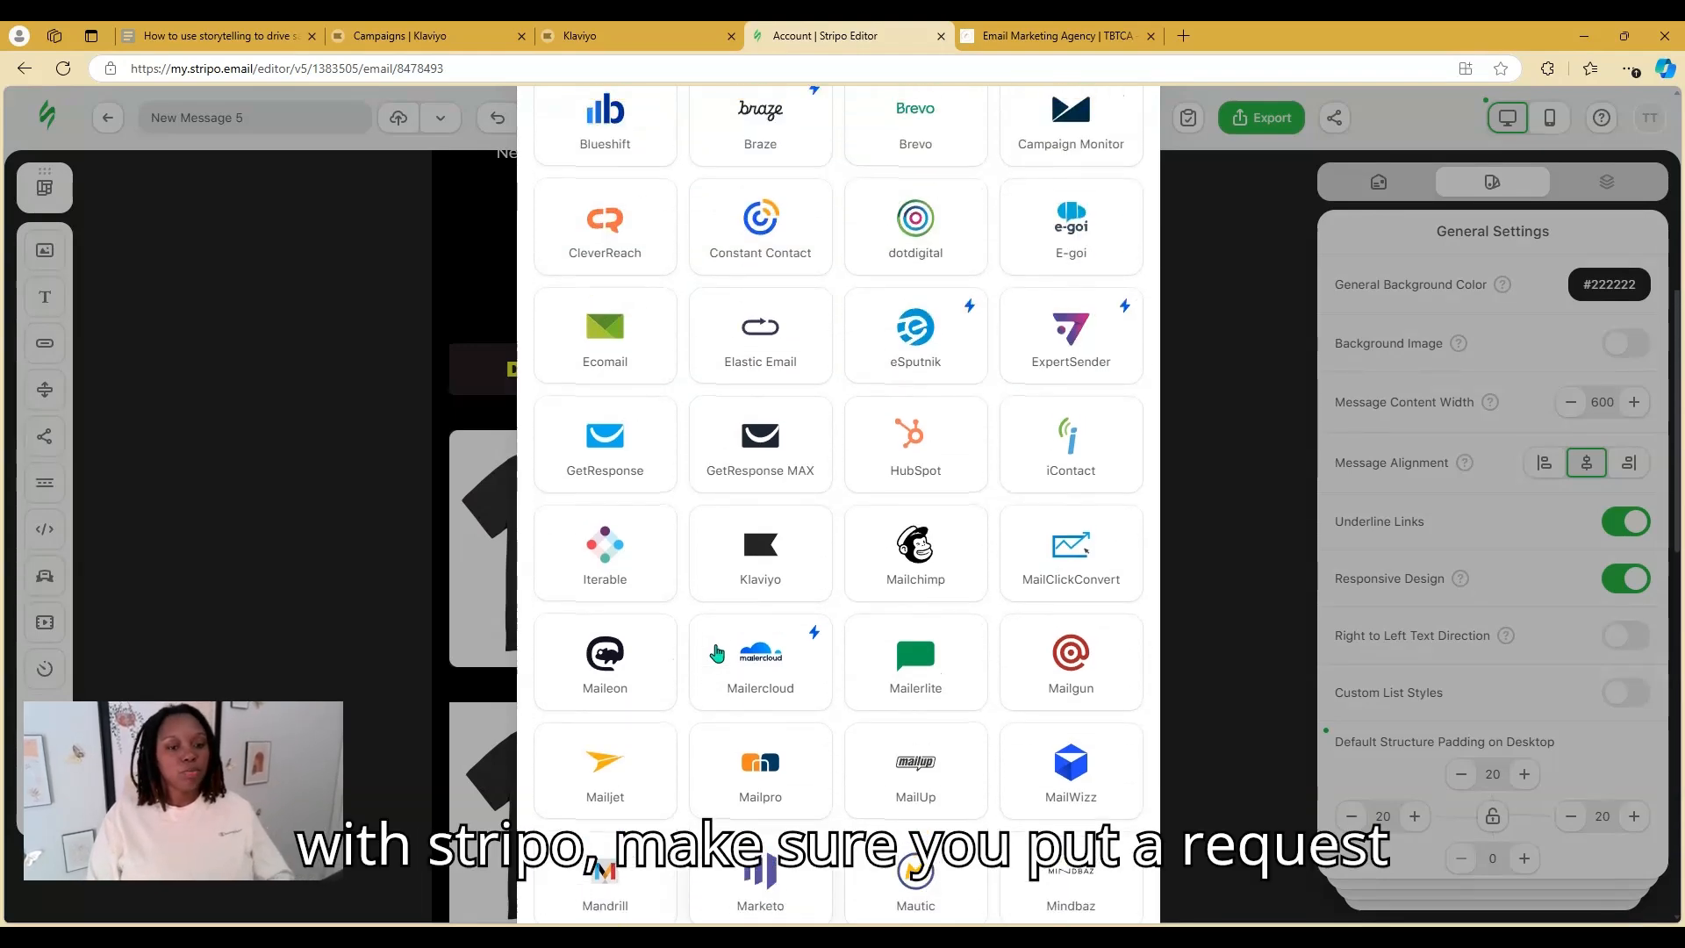
{"action": "scroll", "coordinate": [716, 651], "scroll_direction": "up", "scroll_amount": 2}
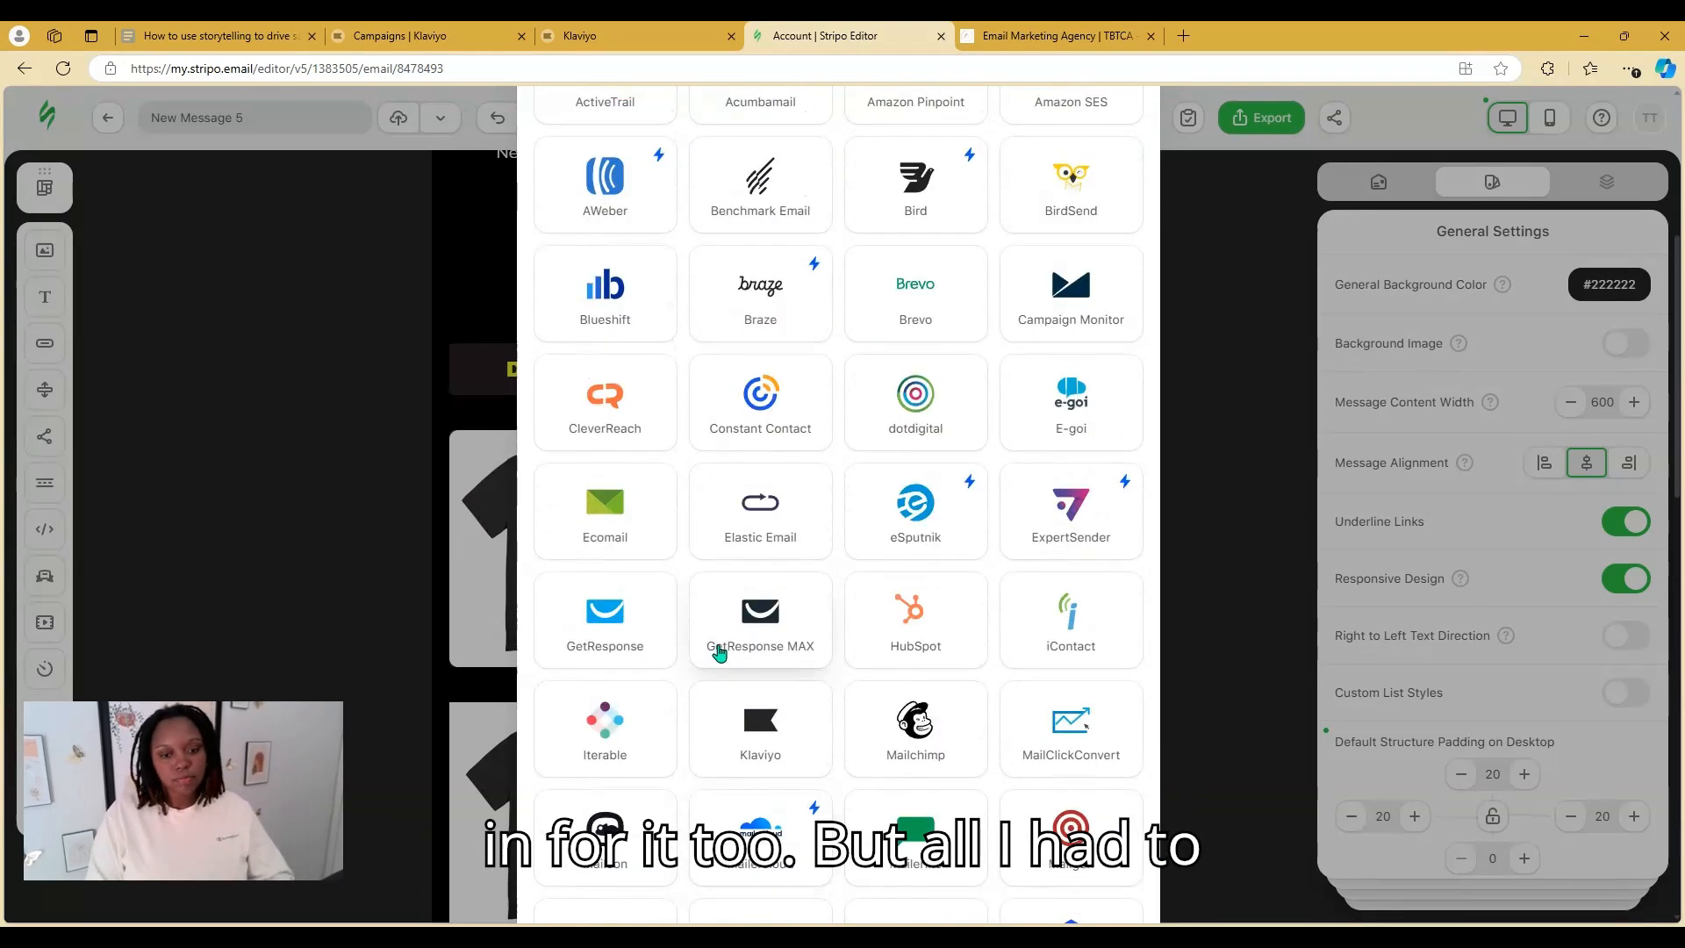
{"action": "scroll", "coordinate": [717, 651], "scroll_direction": "up", "scroll_amount": 5}
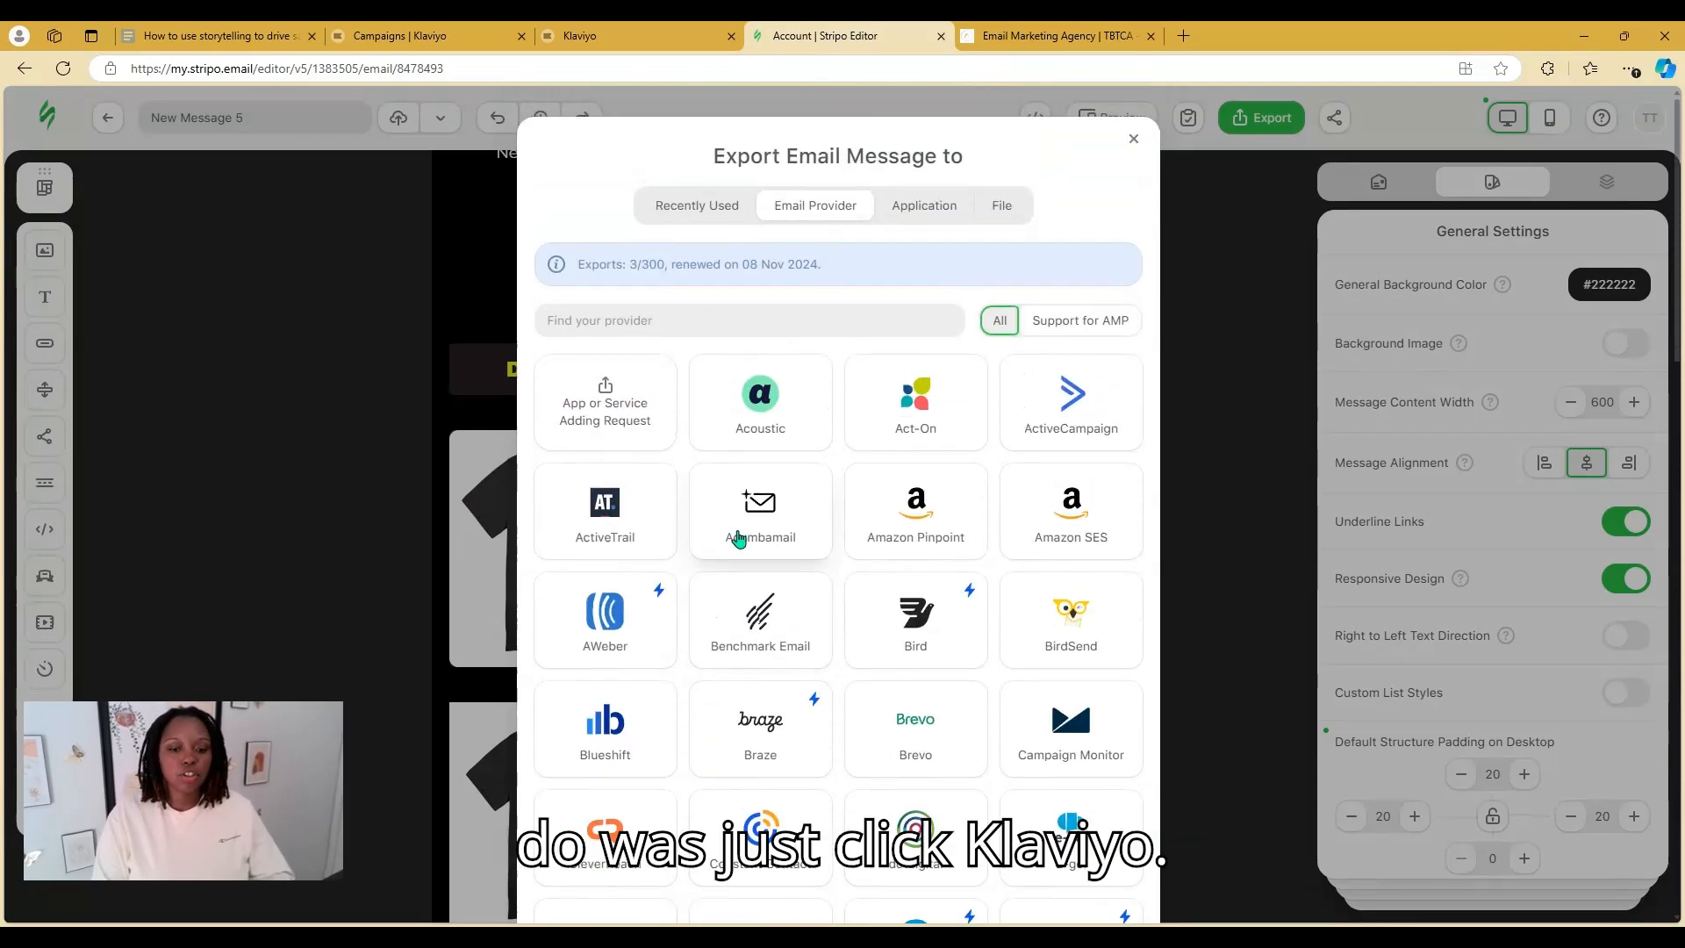
{"action": "scroll", "coordinate": [738, 539], "scroll_direction": "down", "scroll_amount": 5}
{"action": "left_click", "coordinate": [762, 717]}
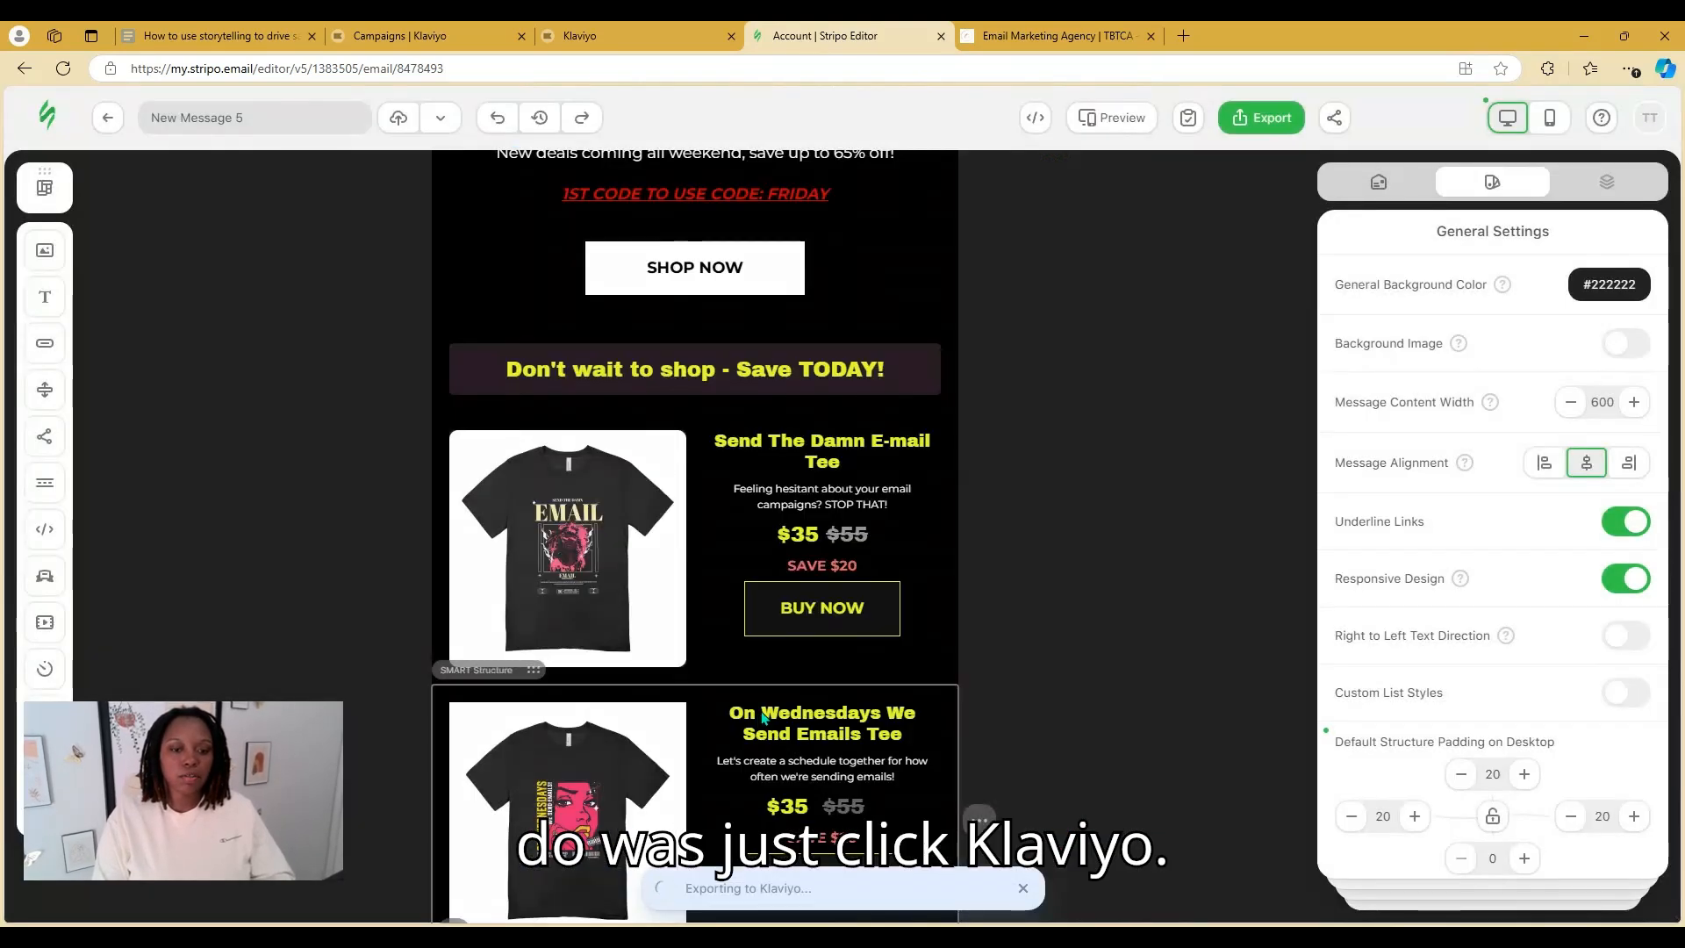
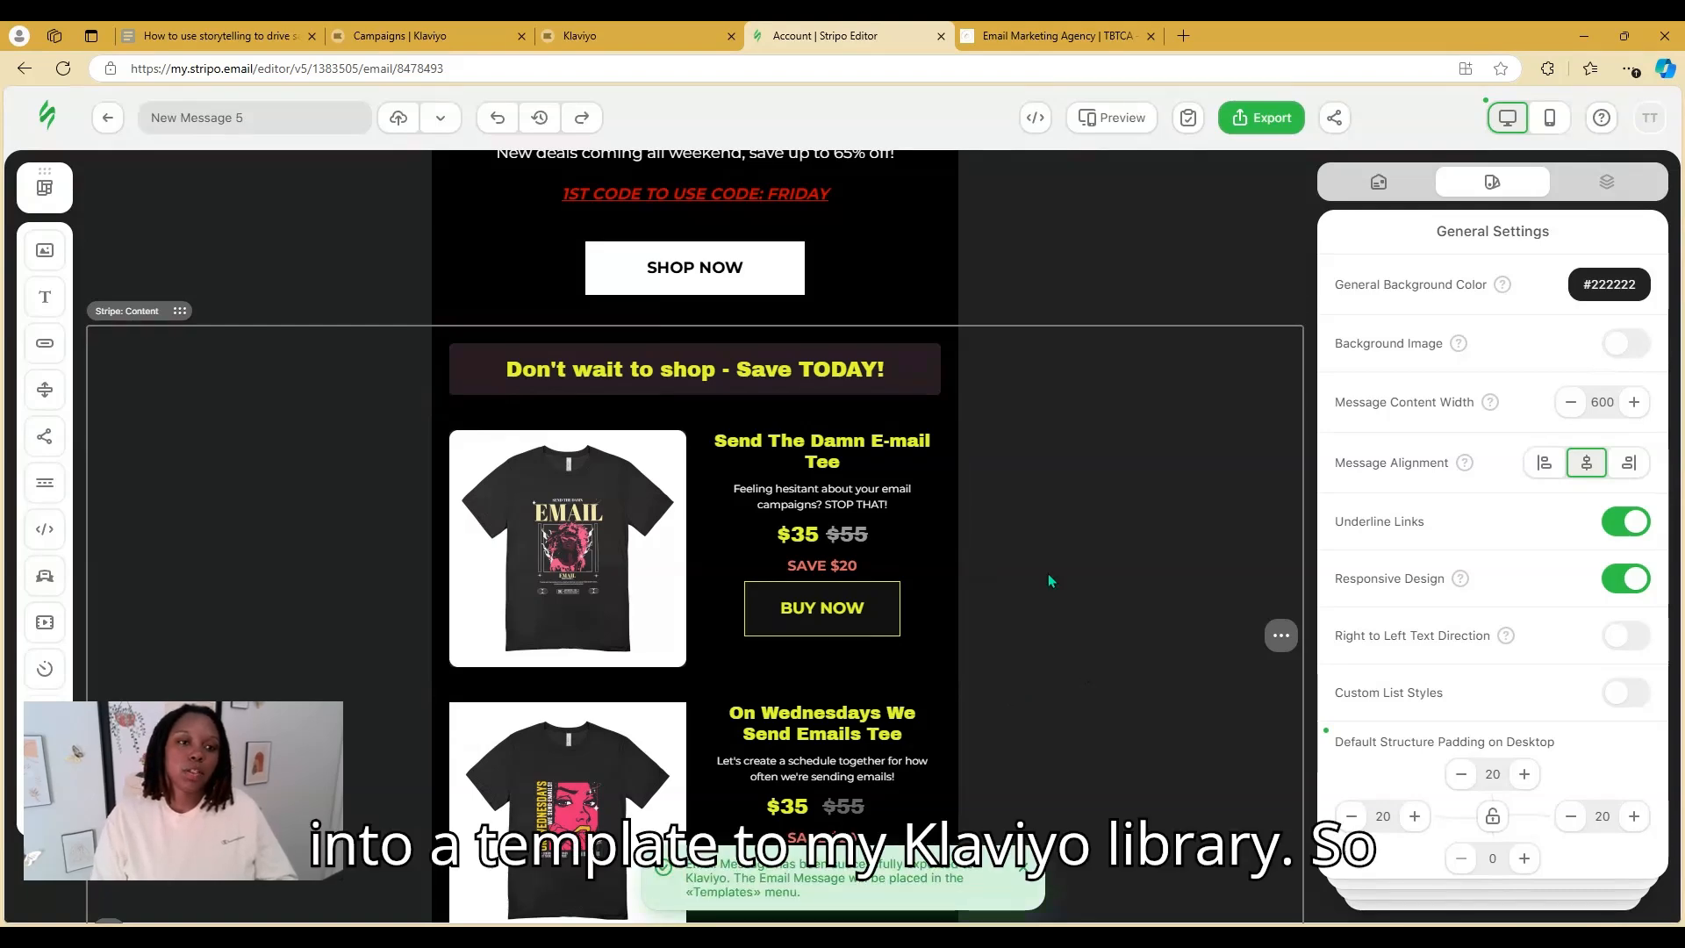
Close the campaign web-view page and go to Klaviyo's Campaigns list
{"action": "left_click", "coordinate": [649, 35]}
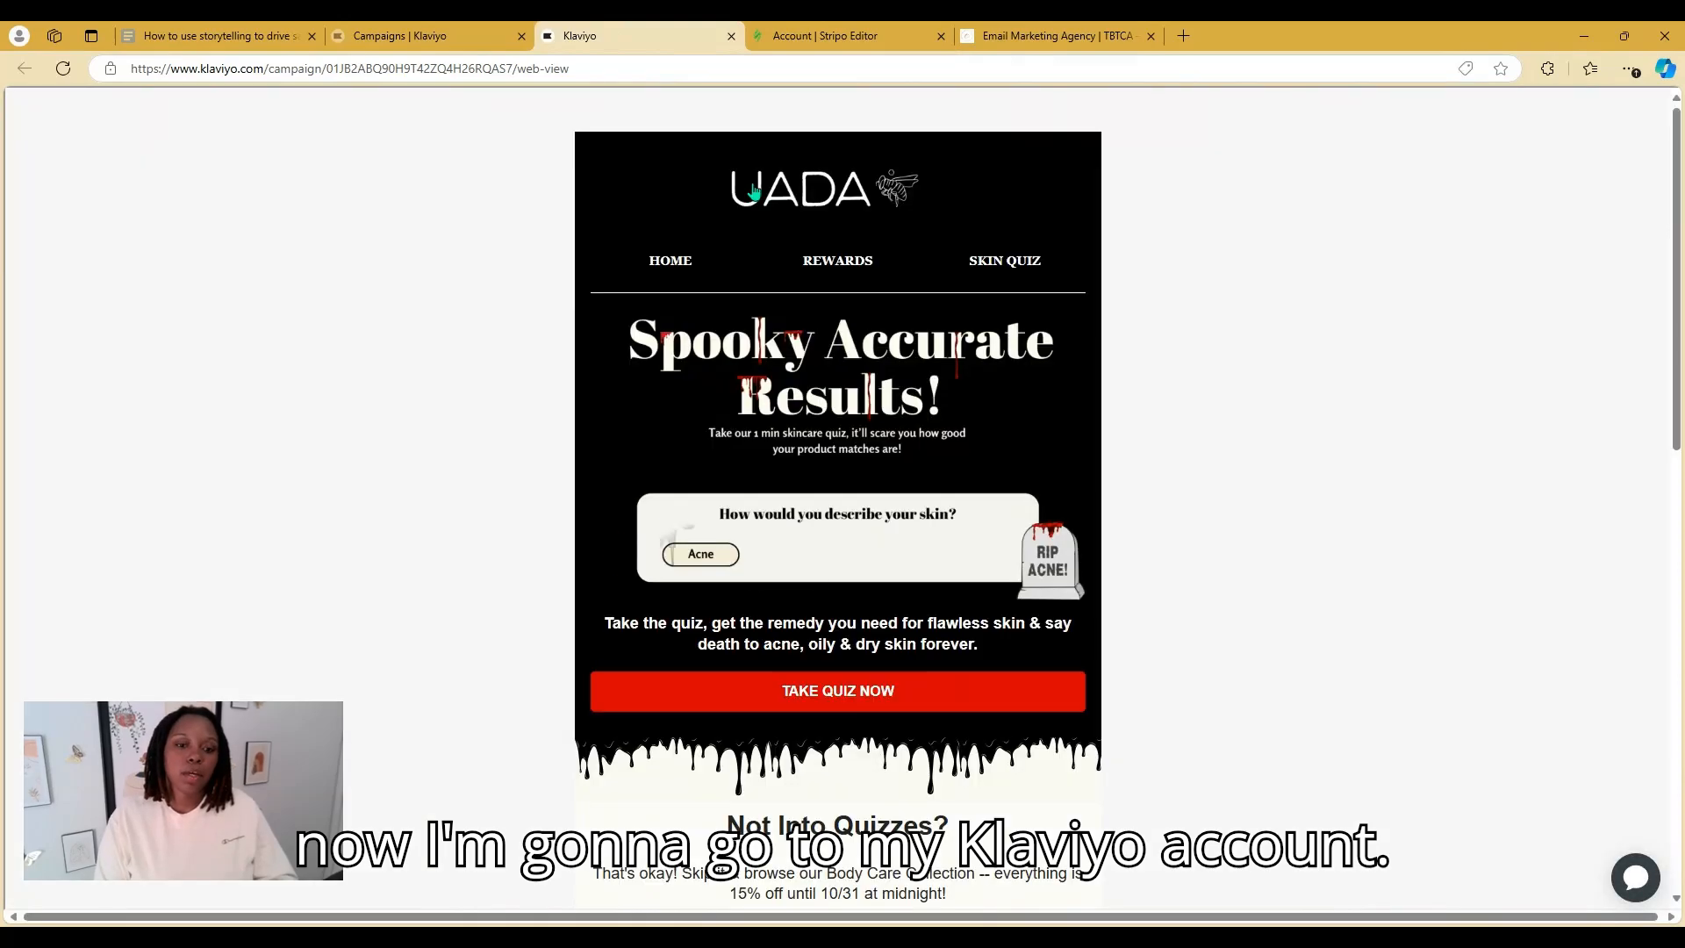
{"action": "left_click", "coordinate": [731, 36]}
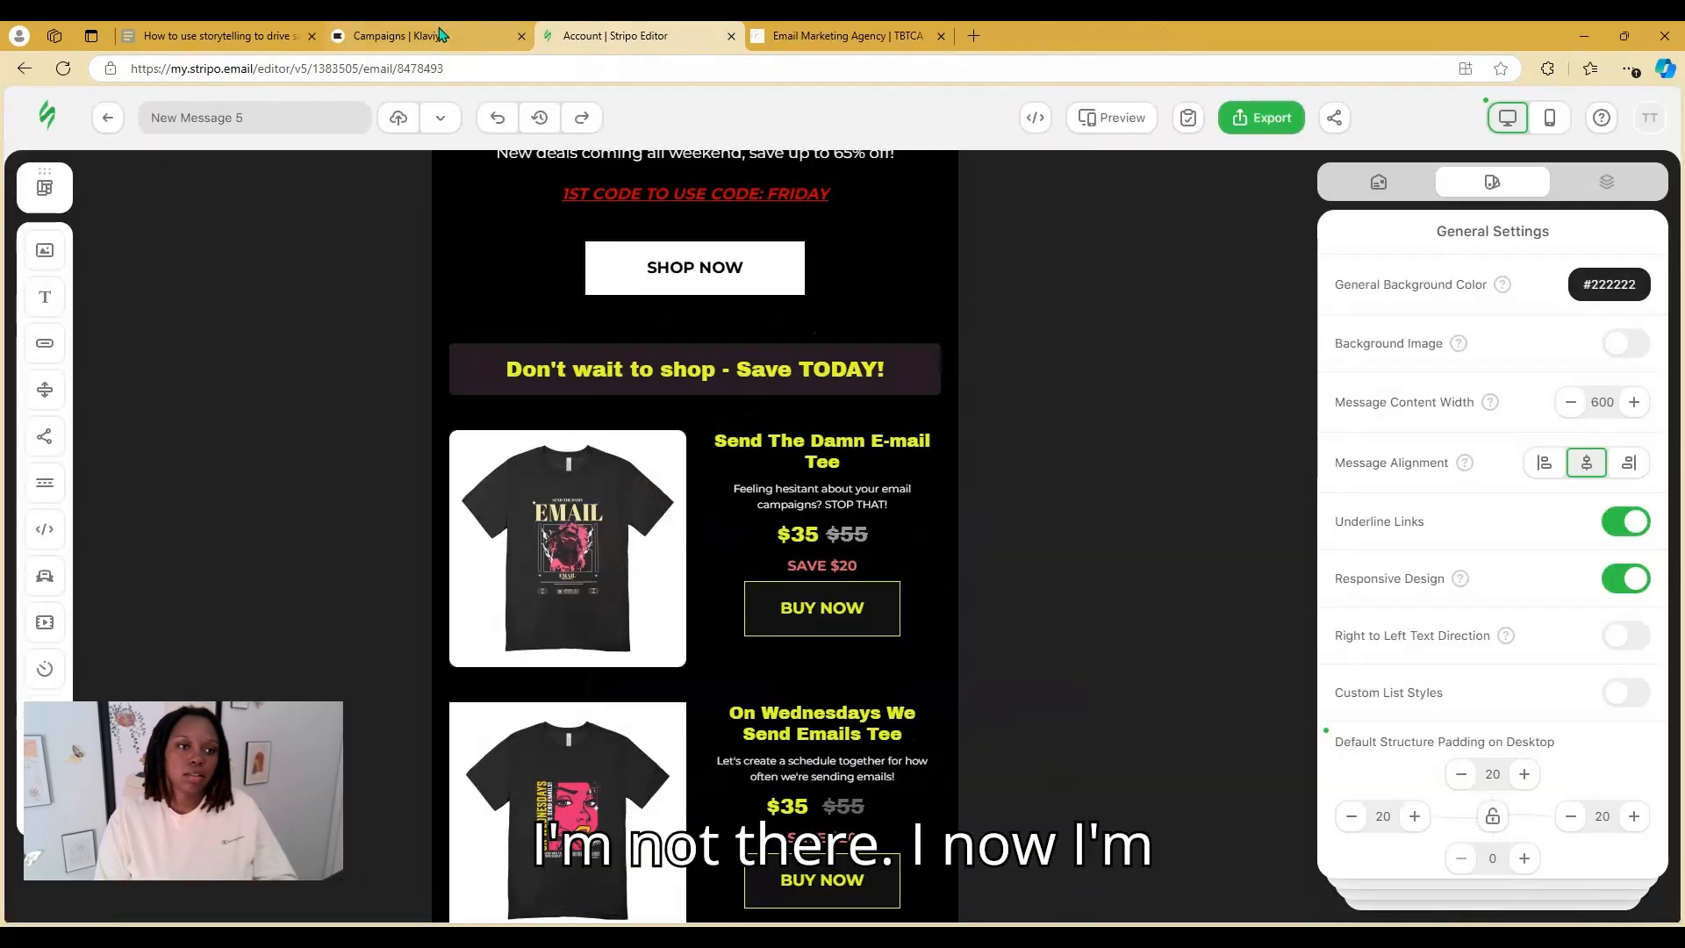
{"action": "left_click", "coordinate": [439, 35]}
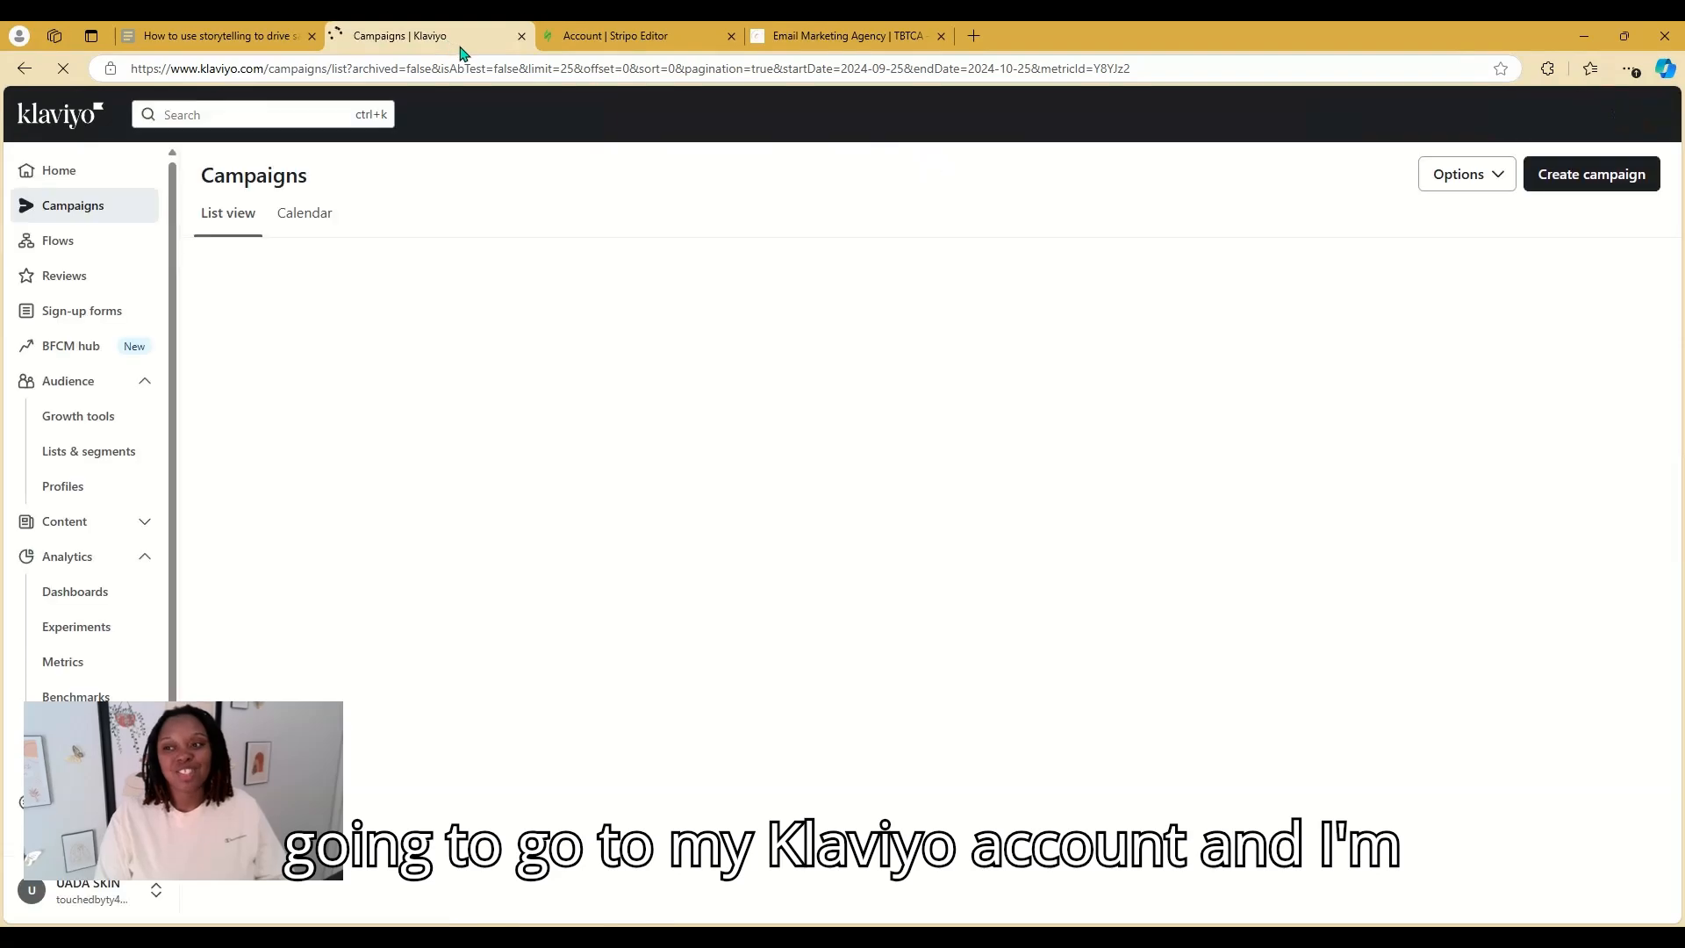
Create a campaign named TEST sent to the Repeat Buyers (3047) segment, then continue to the message step
{"action": "left_click", "coordinate": [1593, 186]}
{"action": "left_click_drag", "start_coordinate": [1546, 230], "coordinate": [1264, 225]}
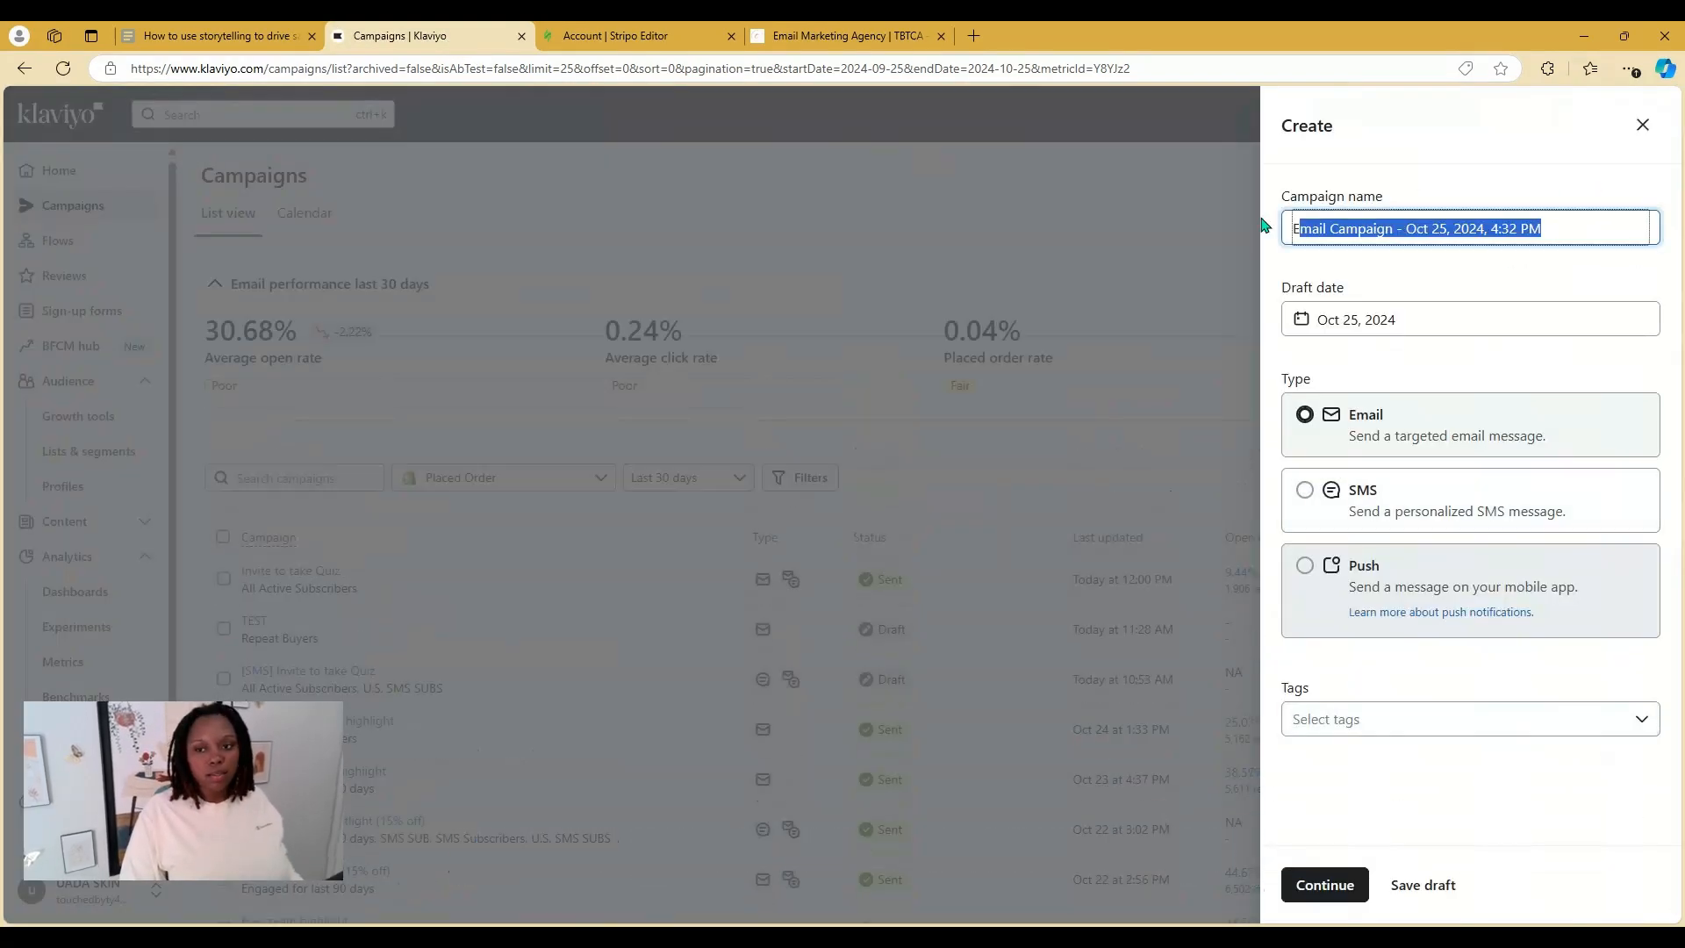
{"action": "type", "text": "TEST"}
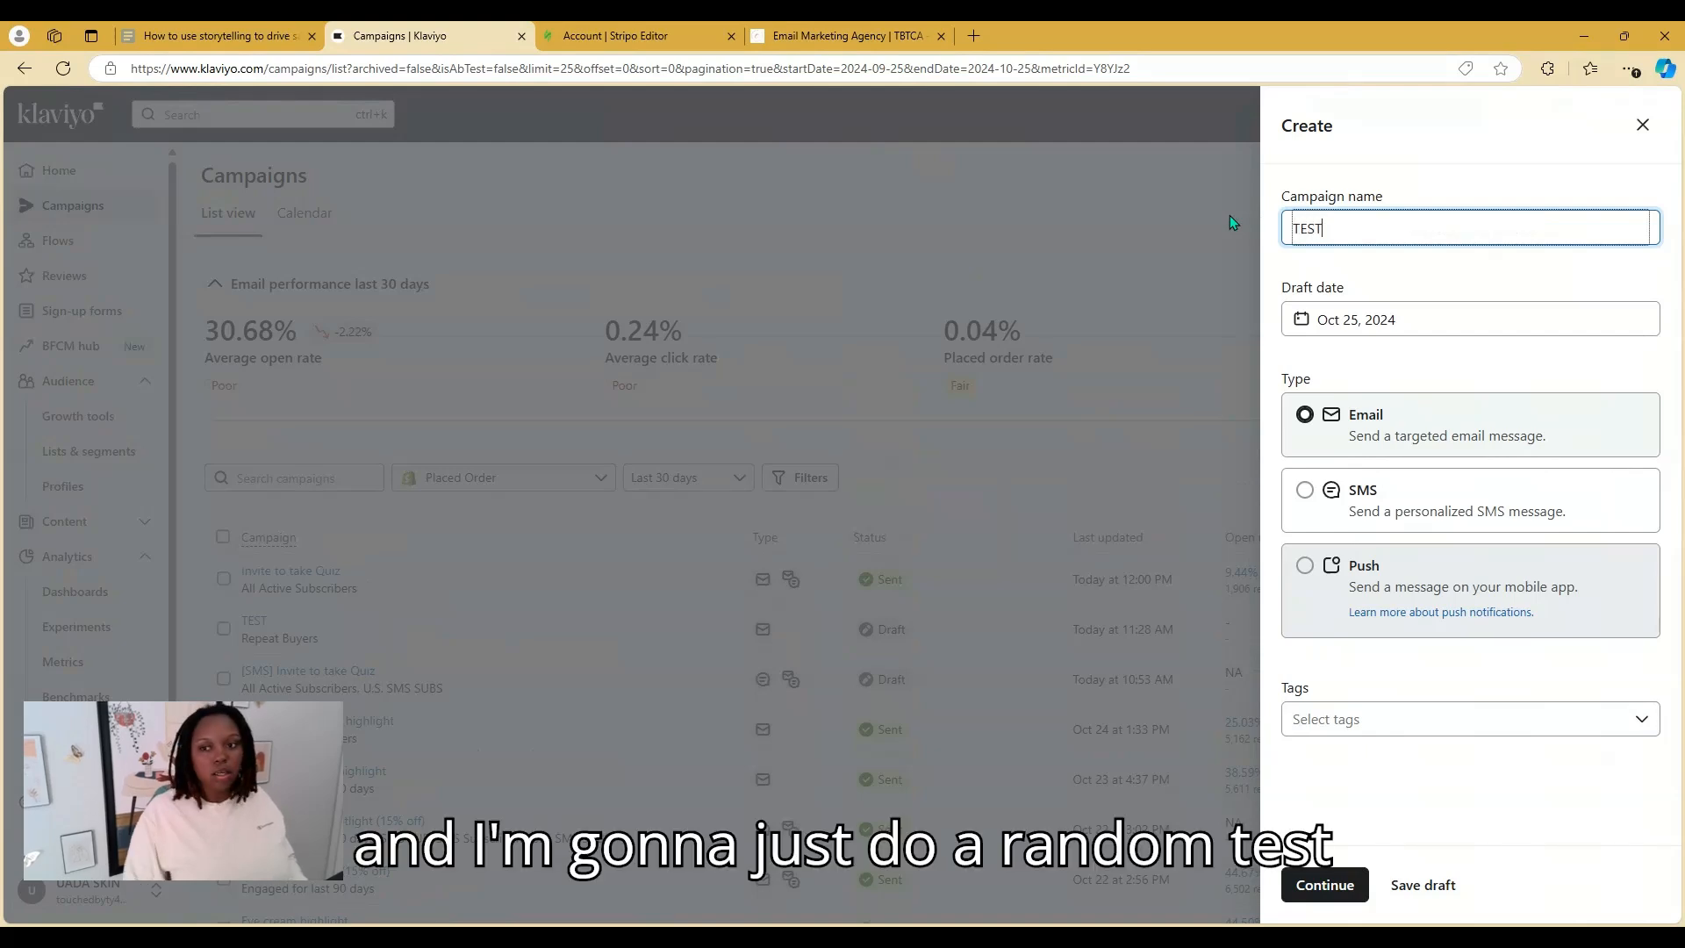
{"action": "left_click", "coordinate": [1324, 884]}
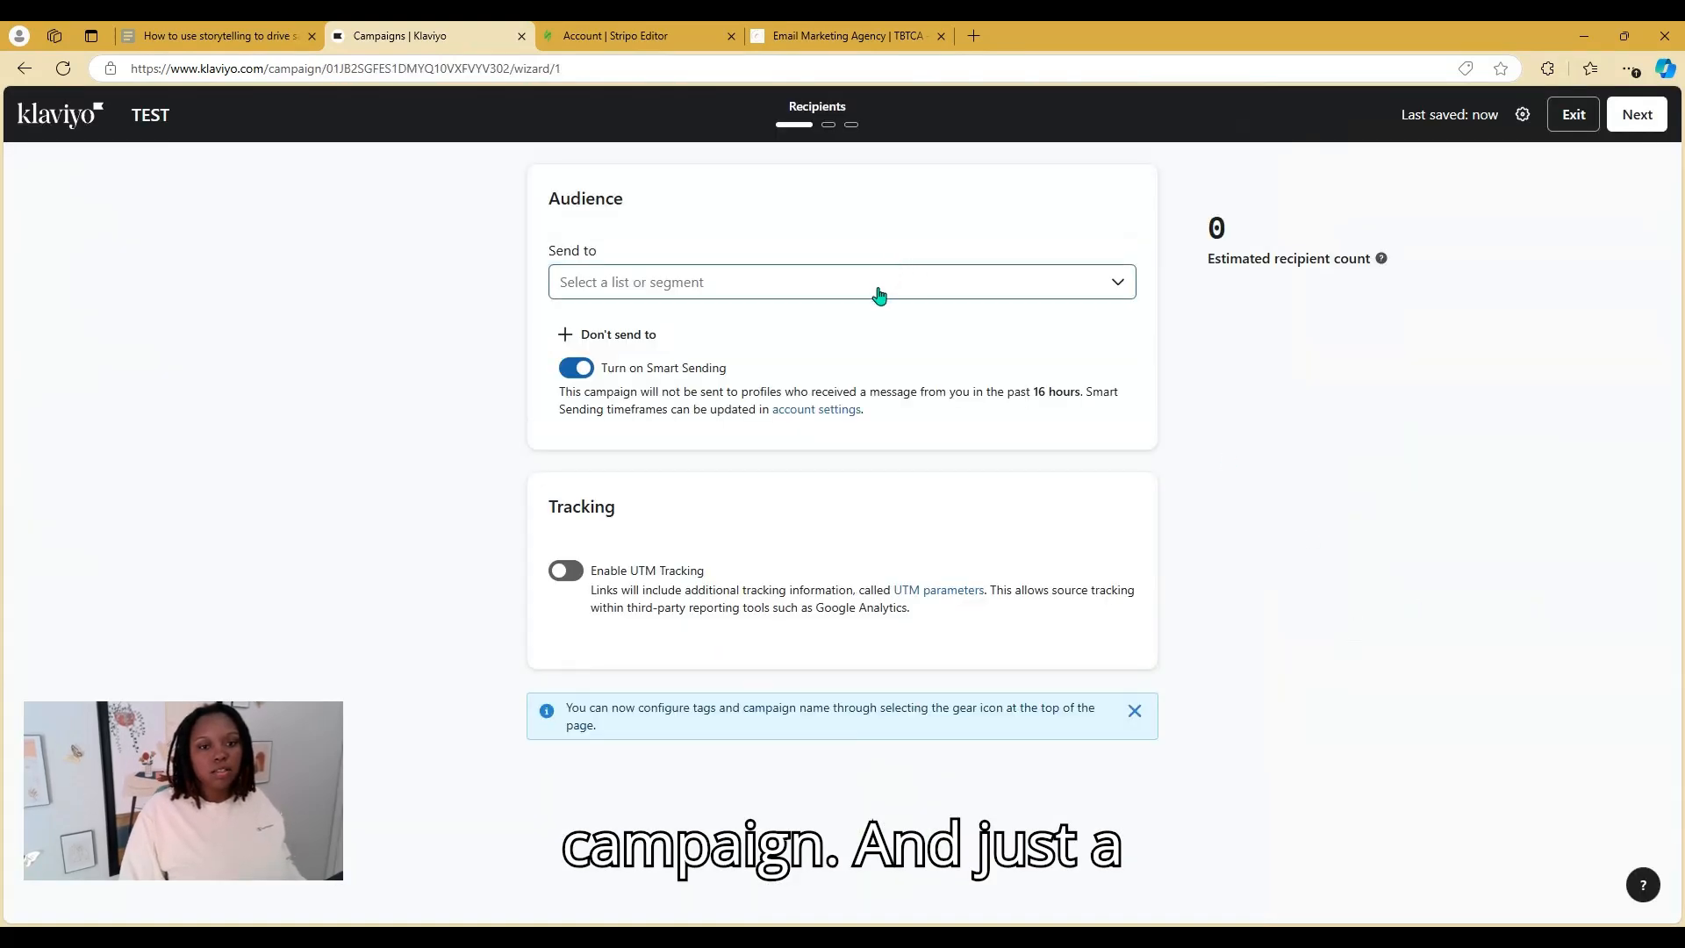
{"action": "left_click", "coordinate": [879, 295]}
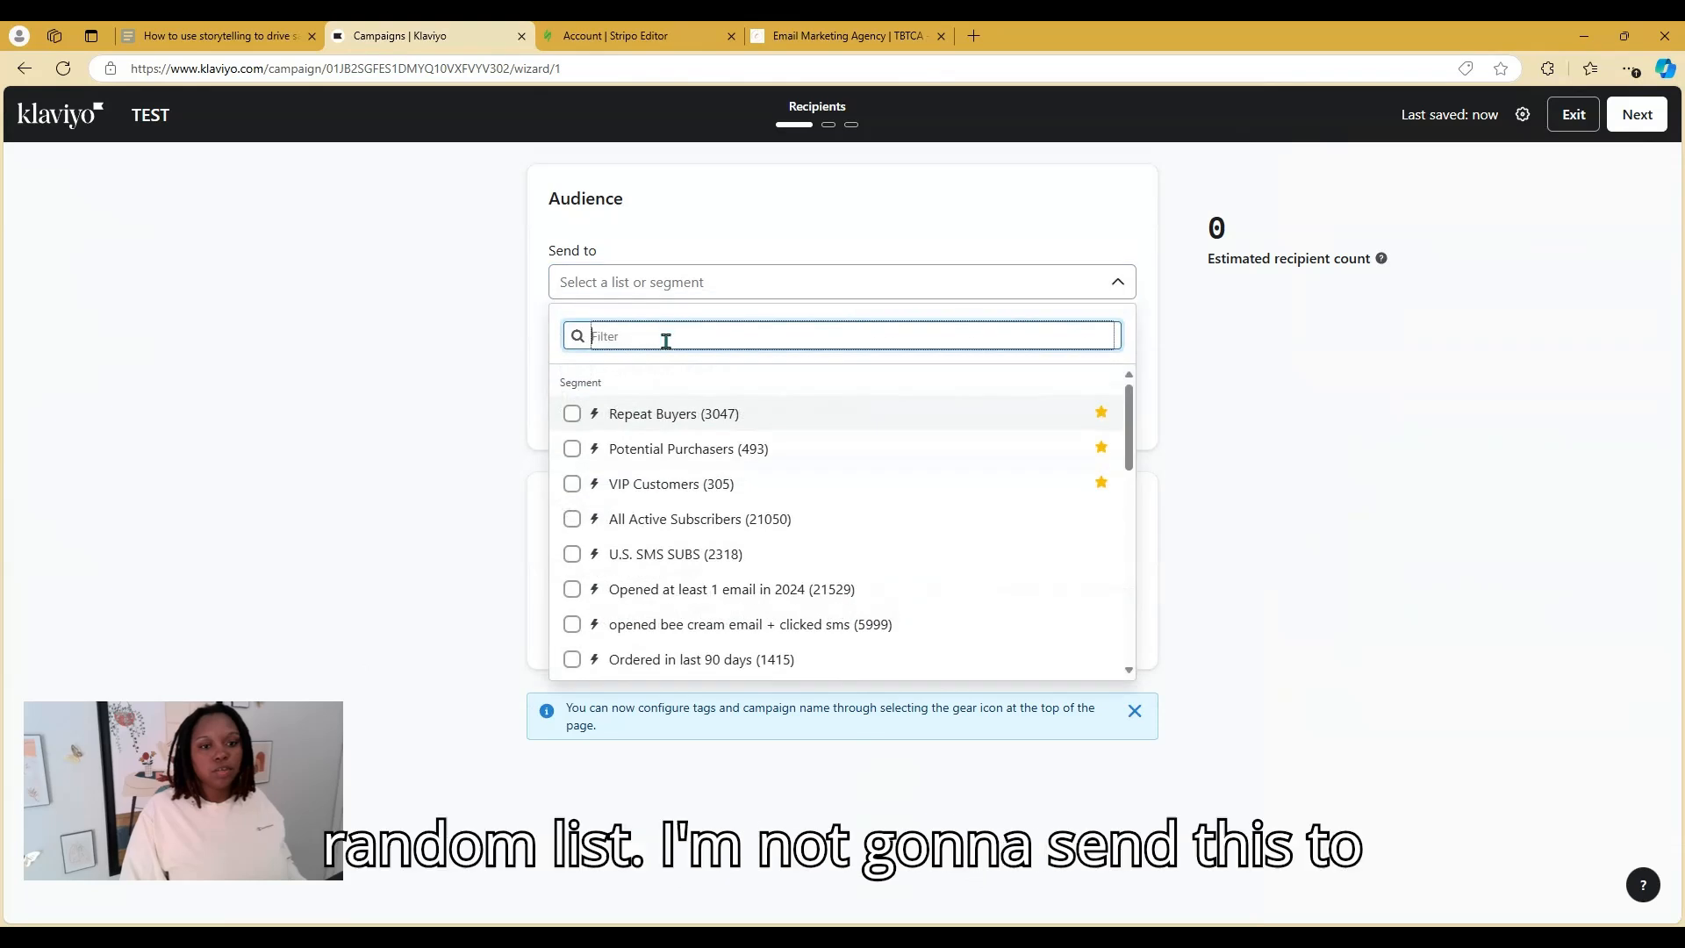
{"action": "left_click", "coordinate": [686, 415]}
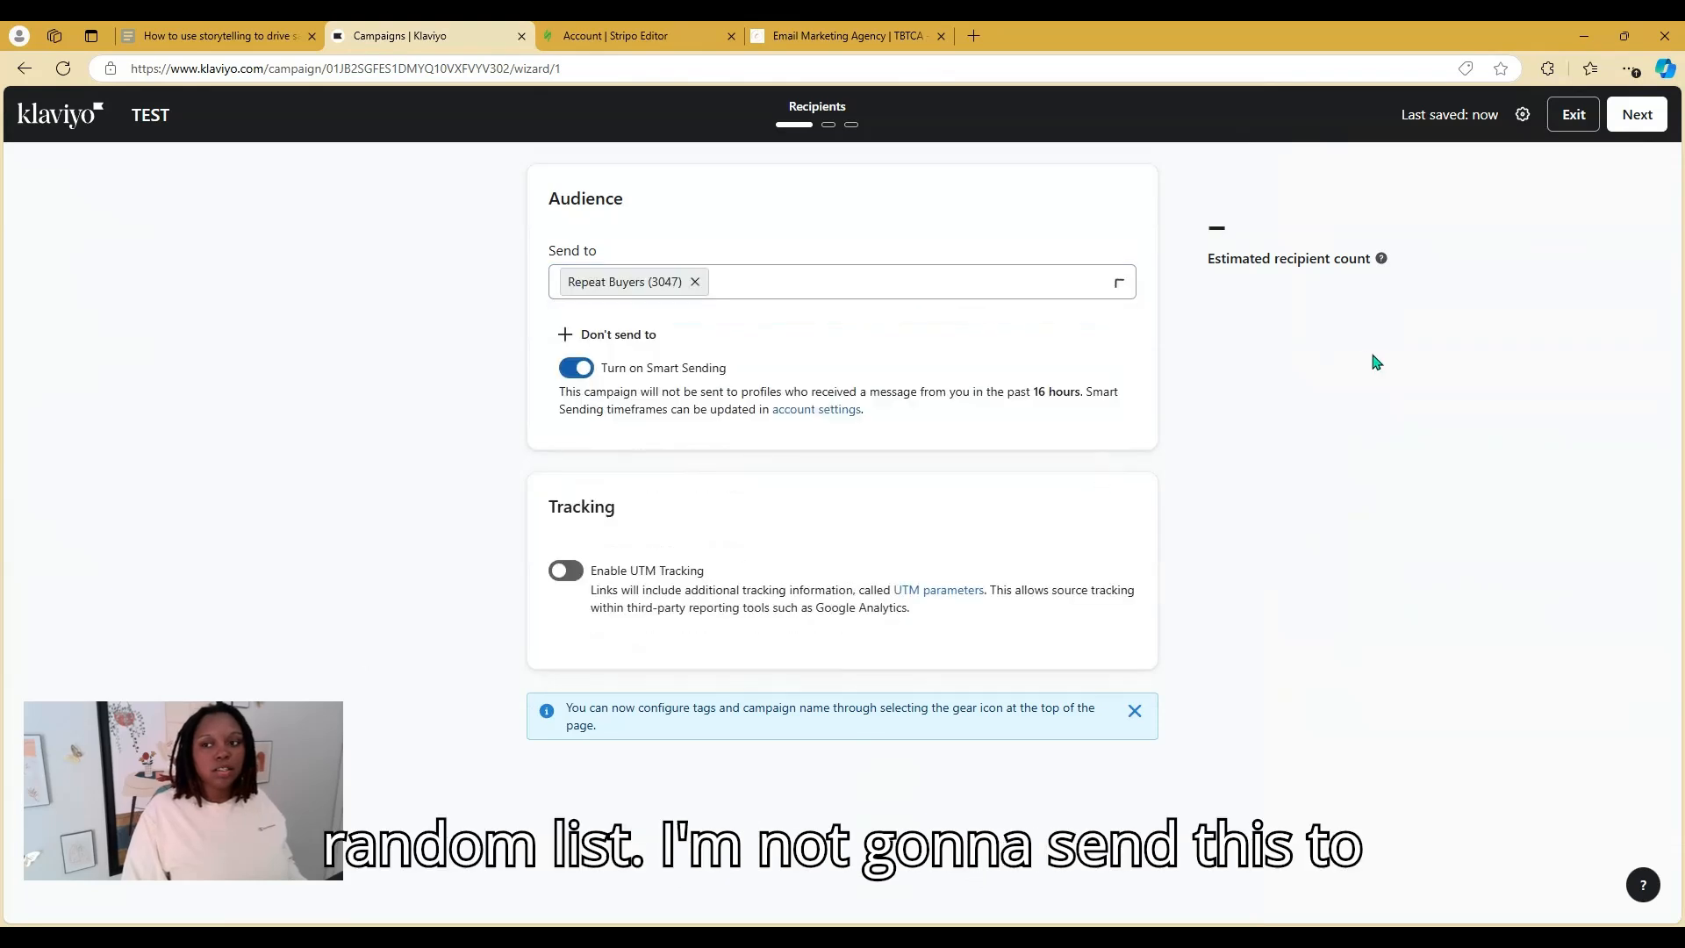
{"action": "left_click", "coordinate": [1638, 114]}
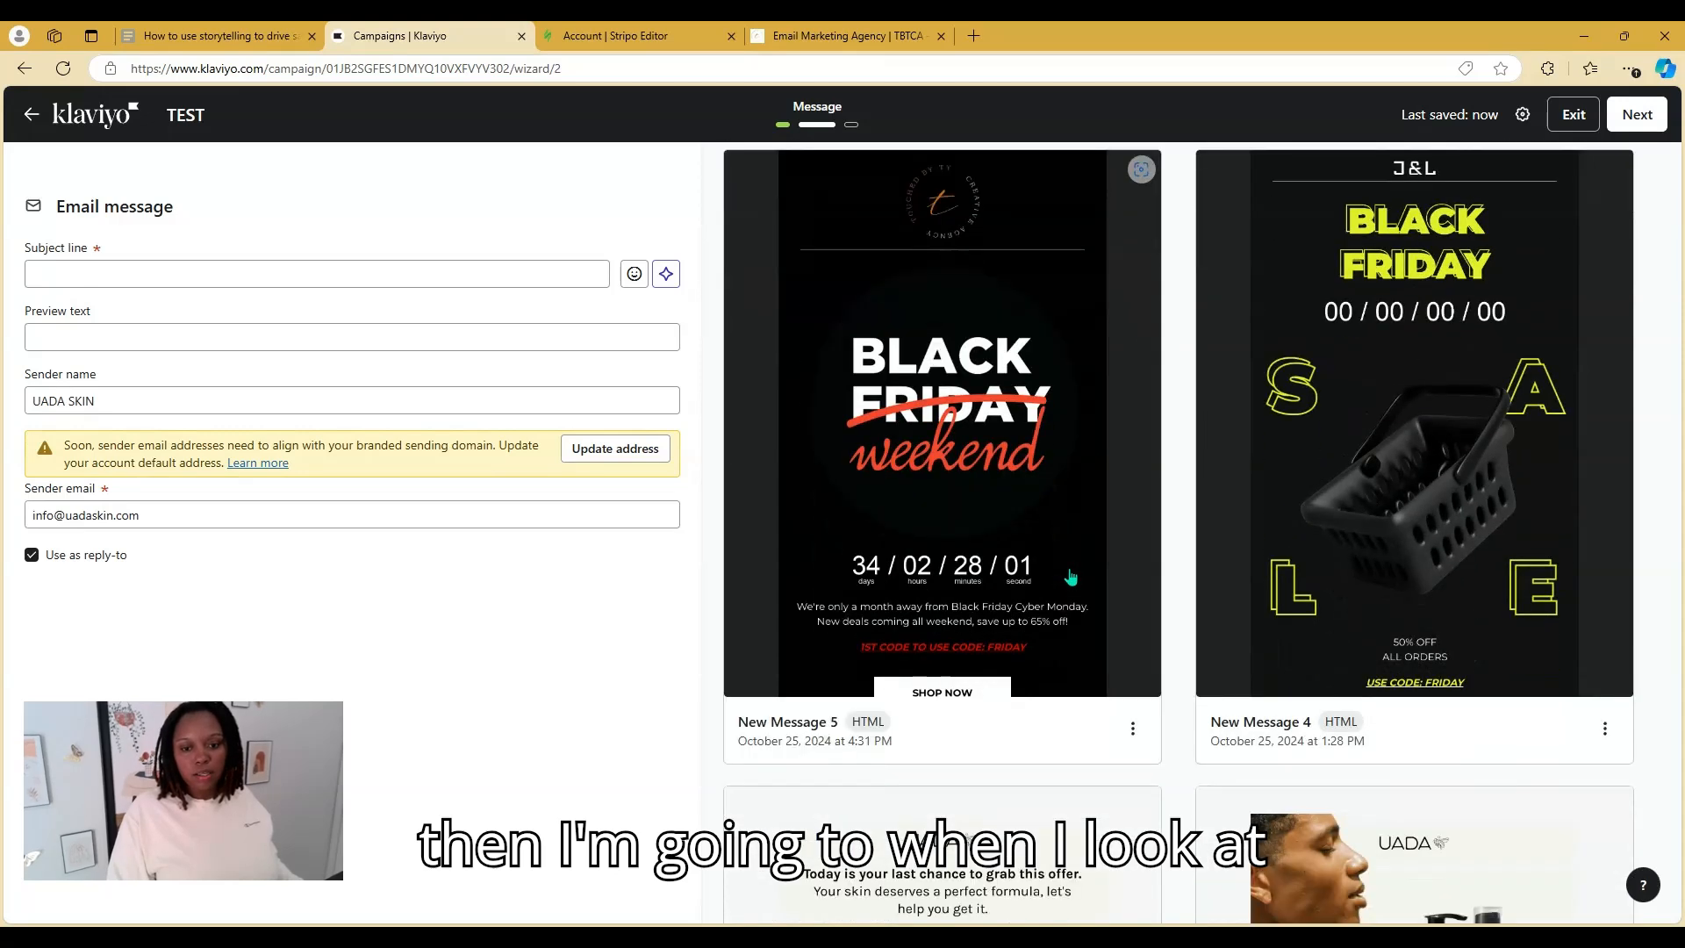
Browse Klaviyo's template library by template type and seasons and holidays filters, then close it
{"action": "scroll", "coordinate": [974, 561], "scroll_direction": "down", "scroll_amount": 1}
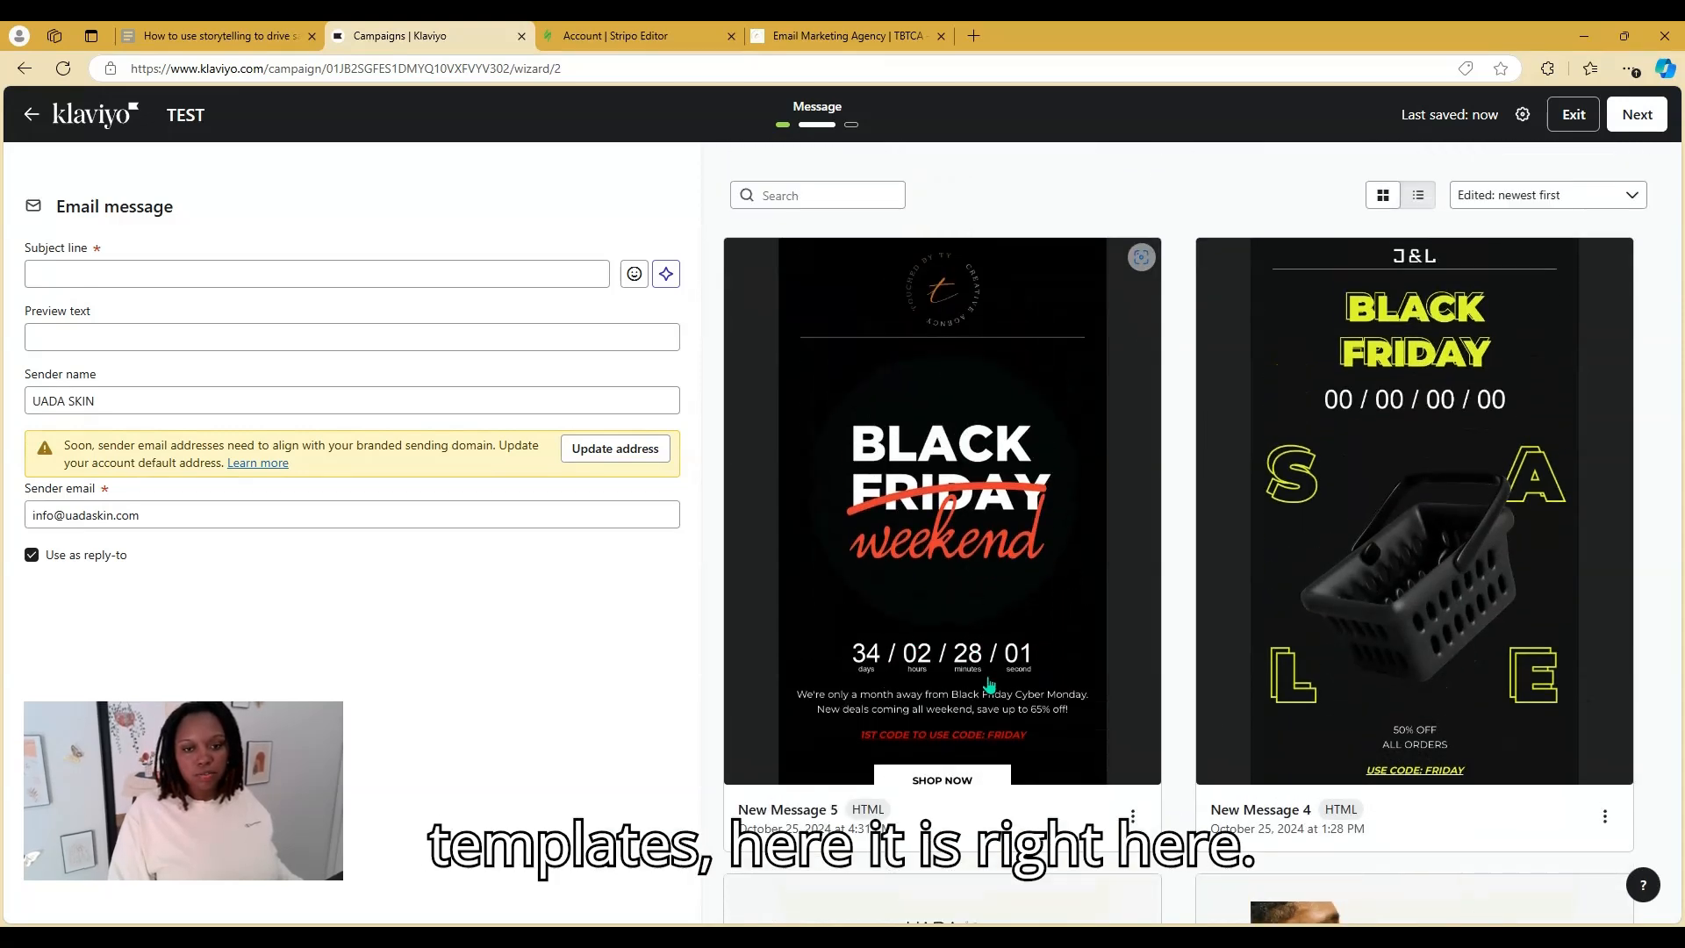
{"action": "scroll", "coordinate": [991, 678], "scroll_direction": "up", "scroll_amount": 1}
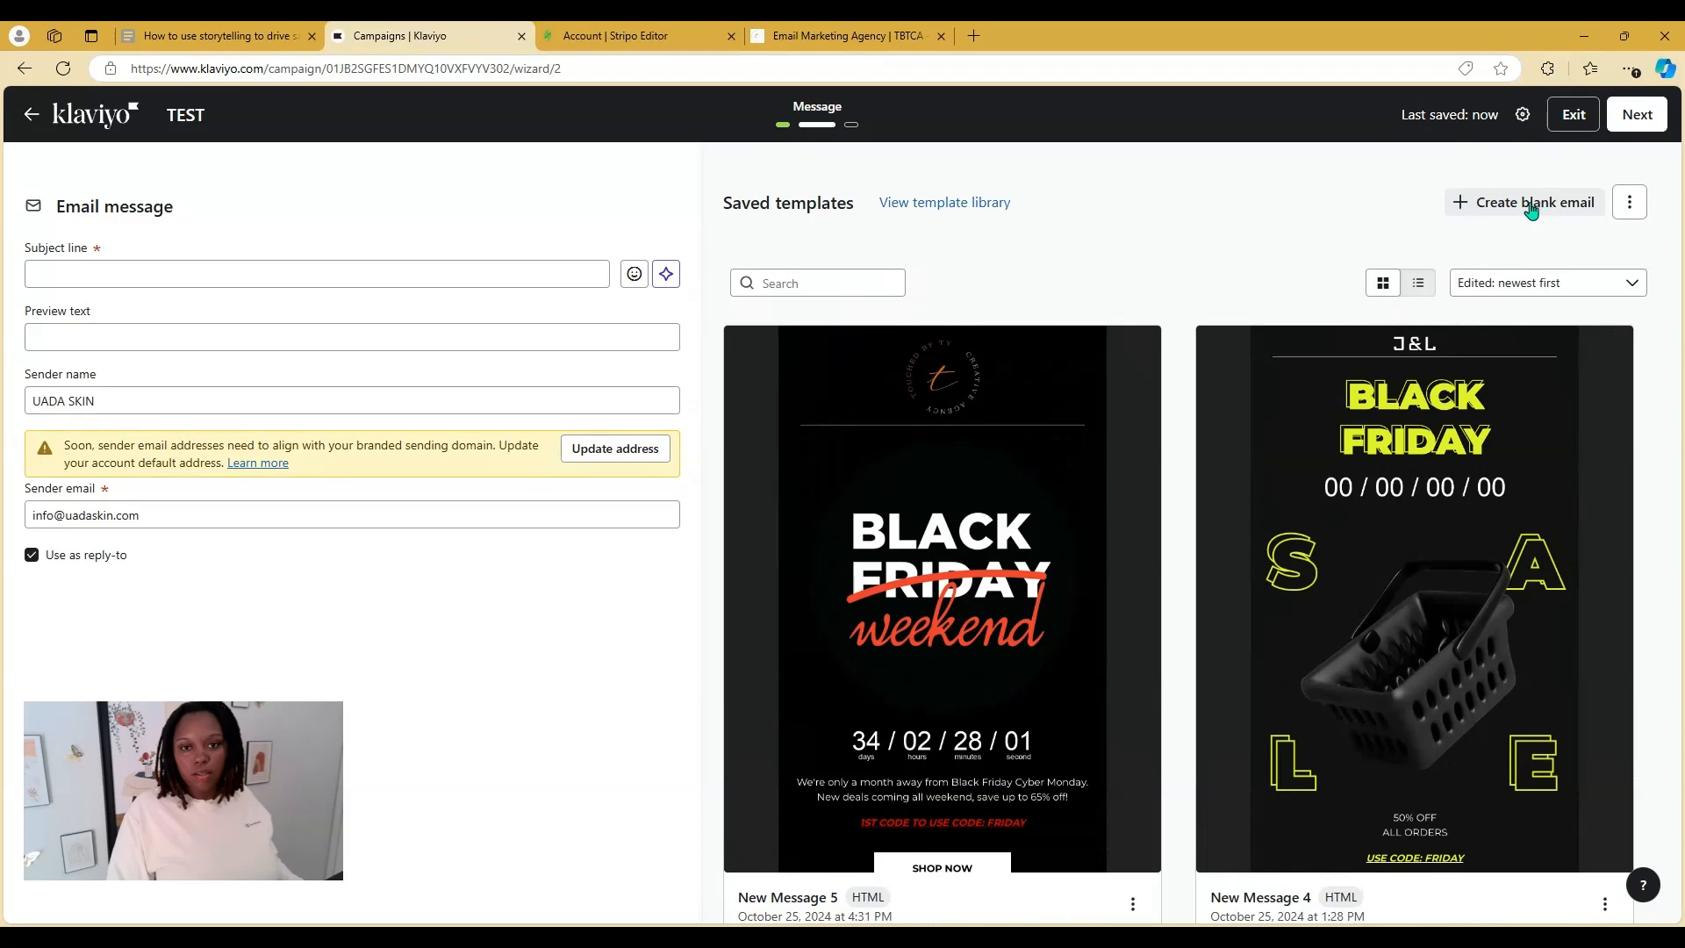
{"action": "left_click", "coordinate": [961, 209]}
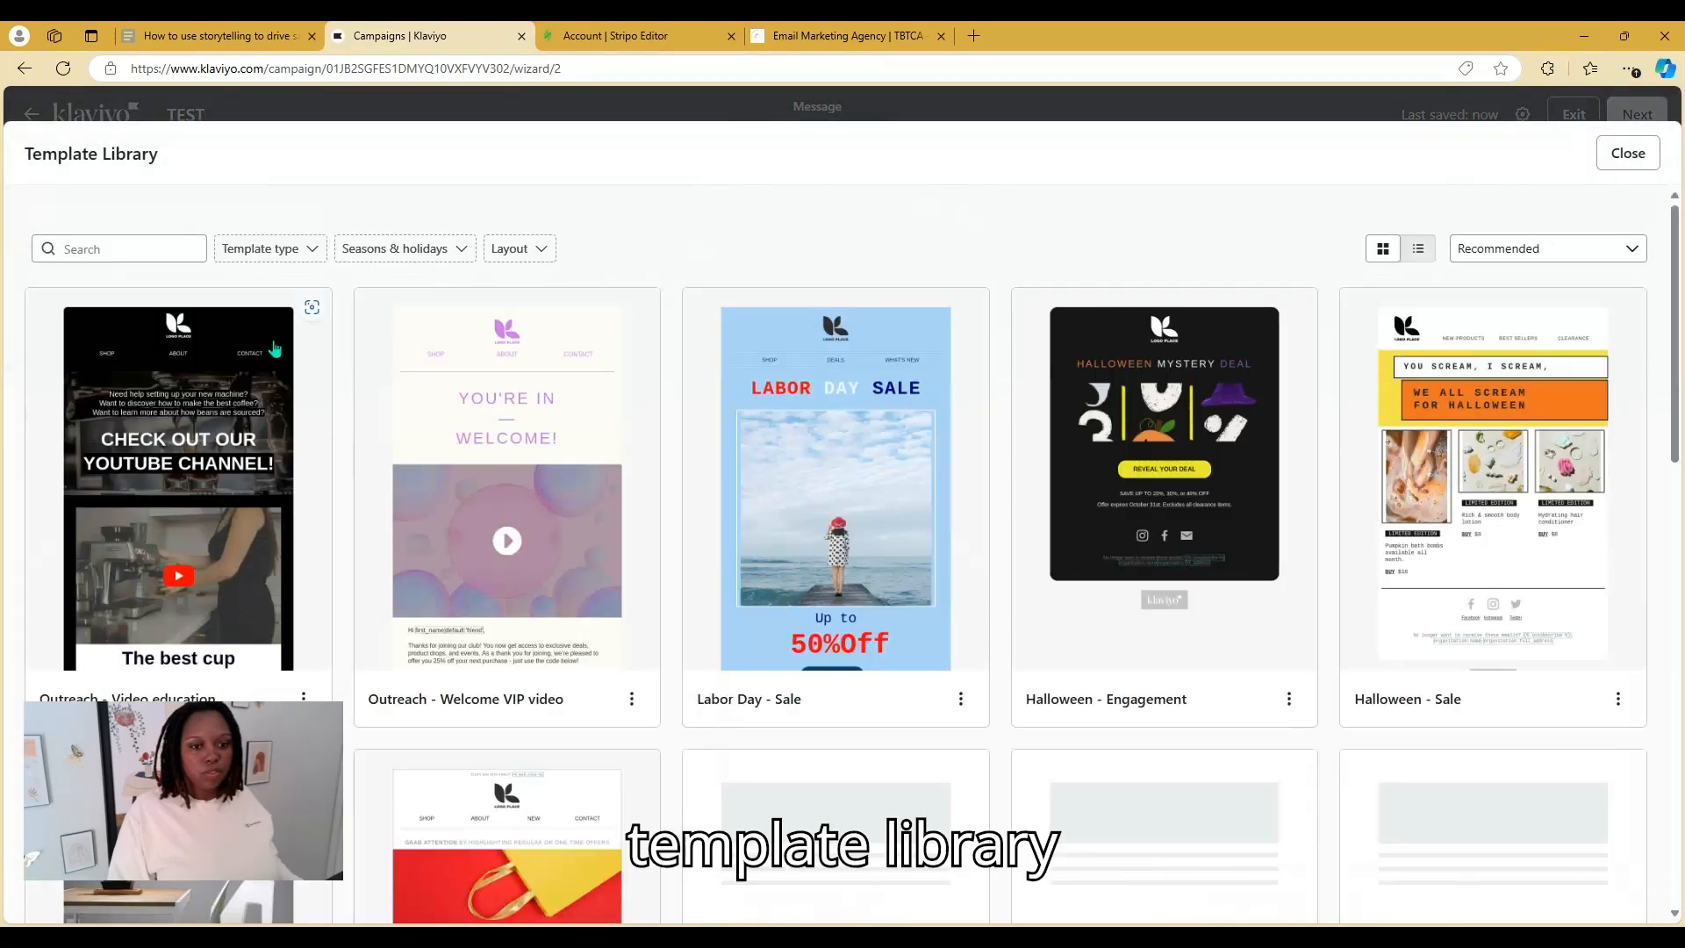
{"action": "left_click", "coordinate": [255, 251]}
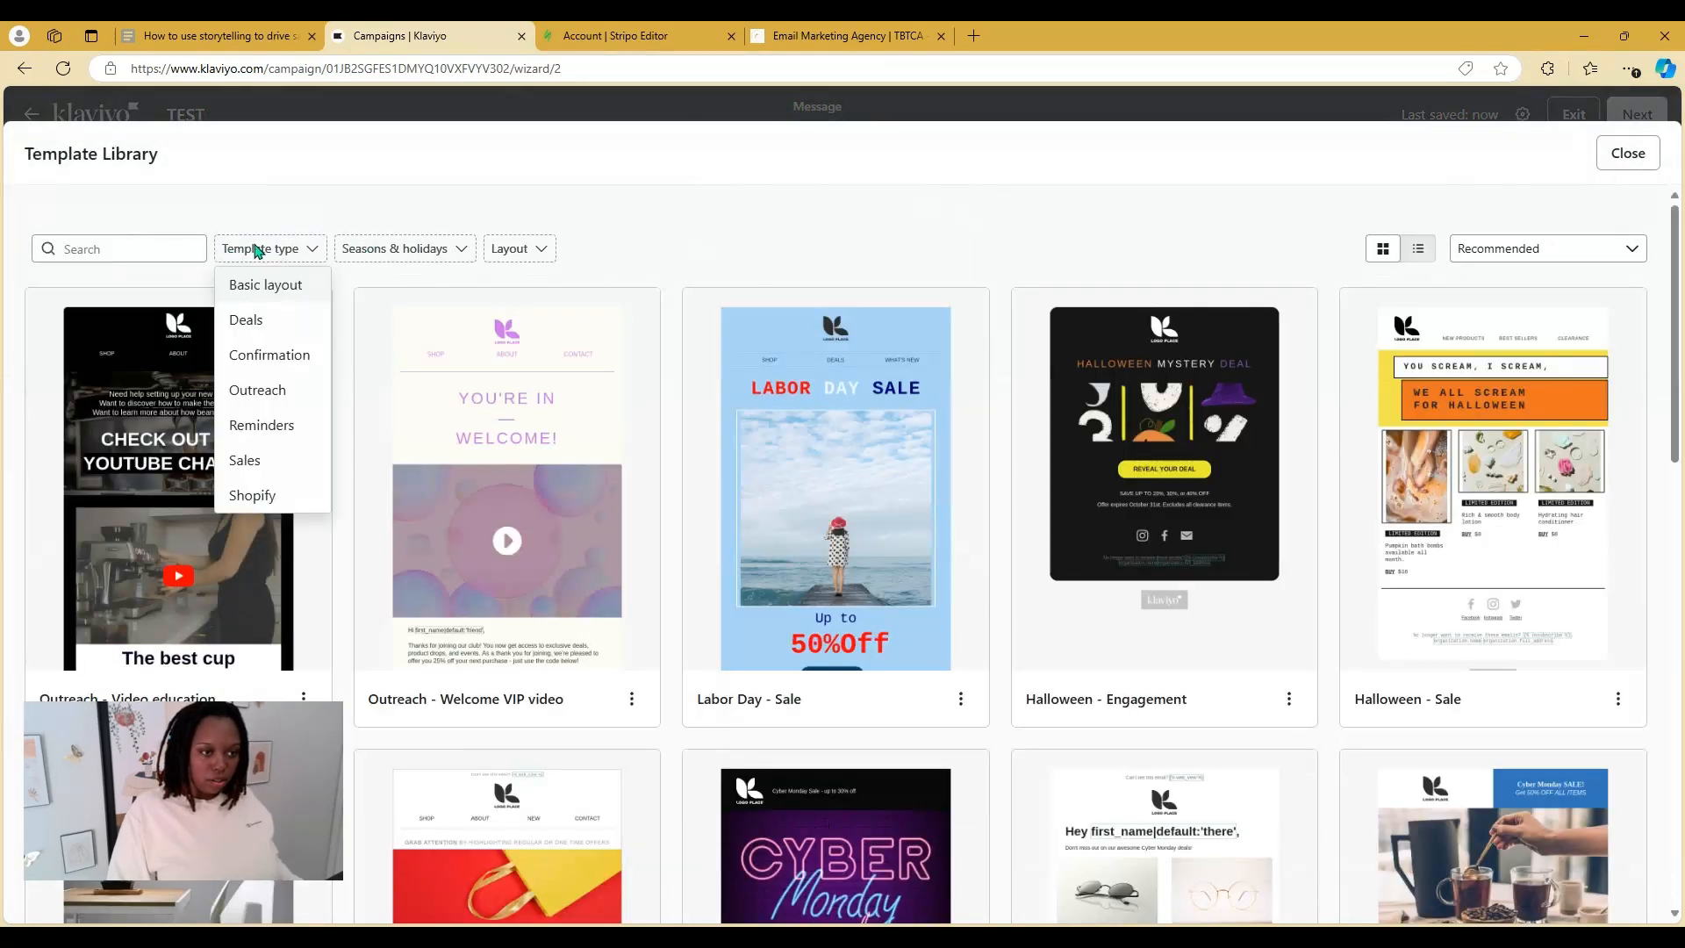
{"action": "left_click", "coordinate": [397, 250]}
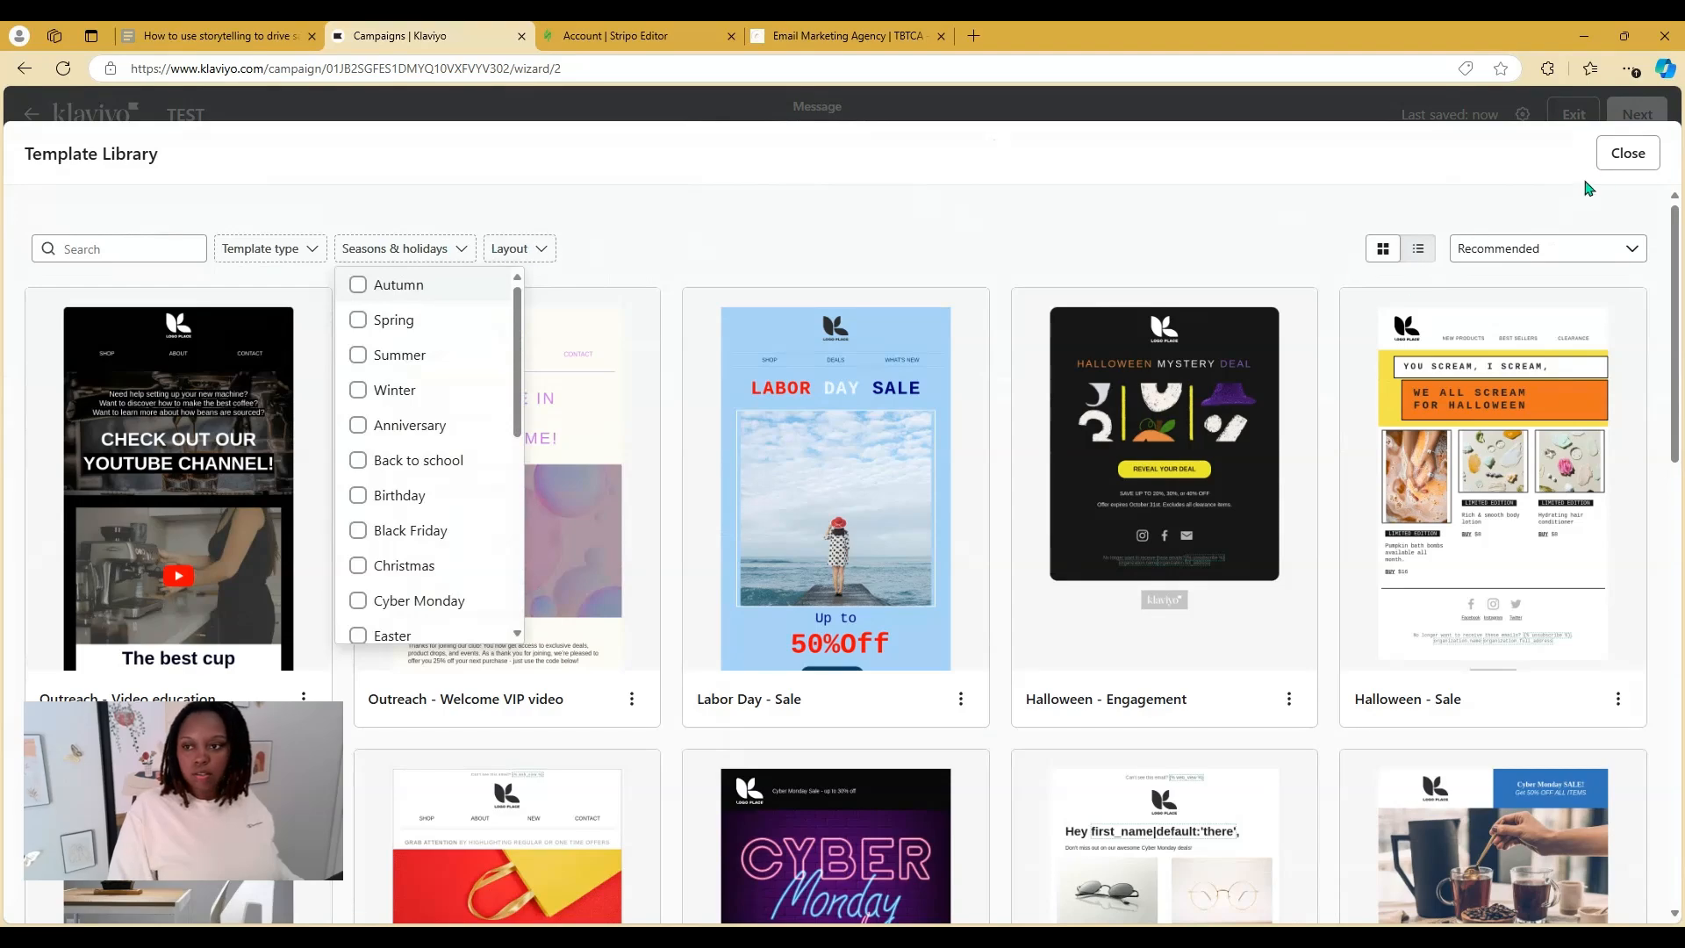
{"action": "left_click", "coordinate": [1619, 159]}
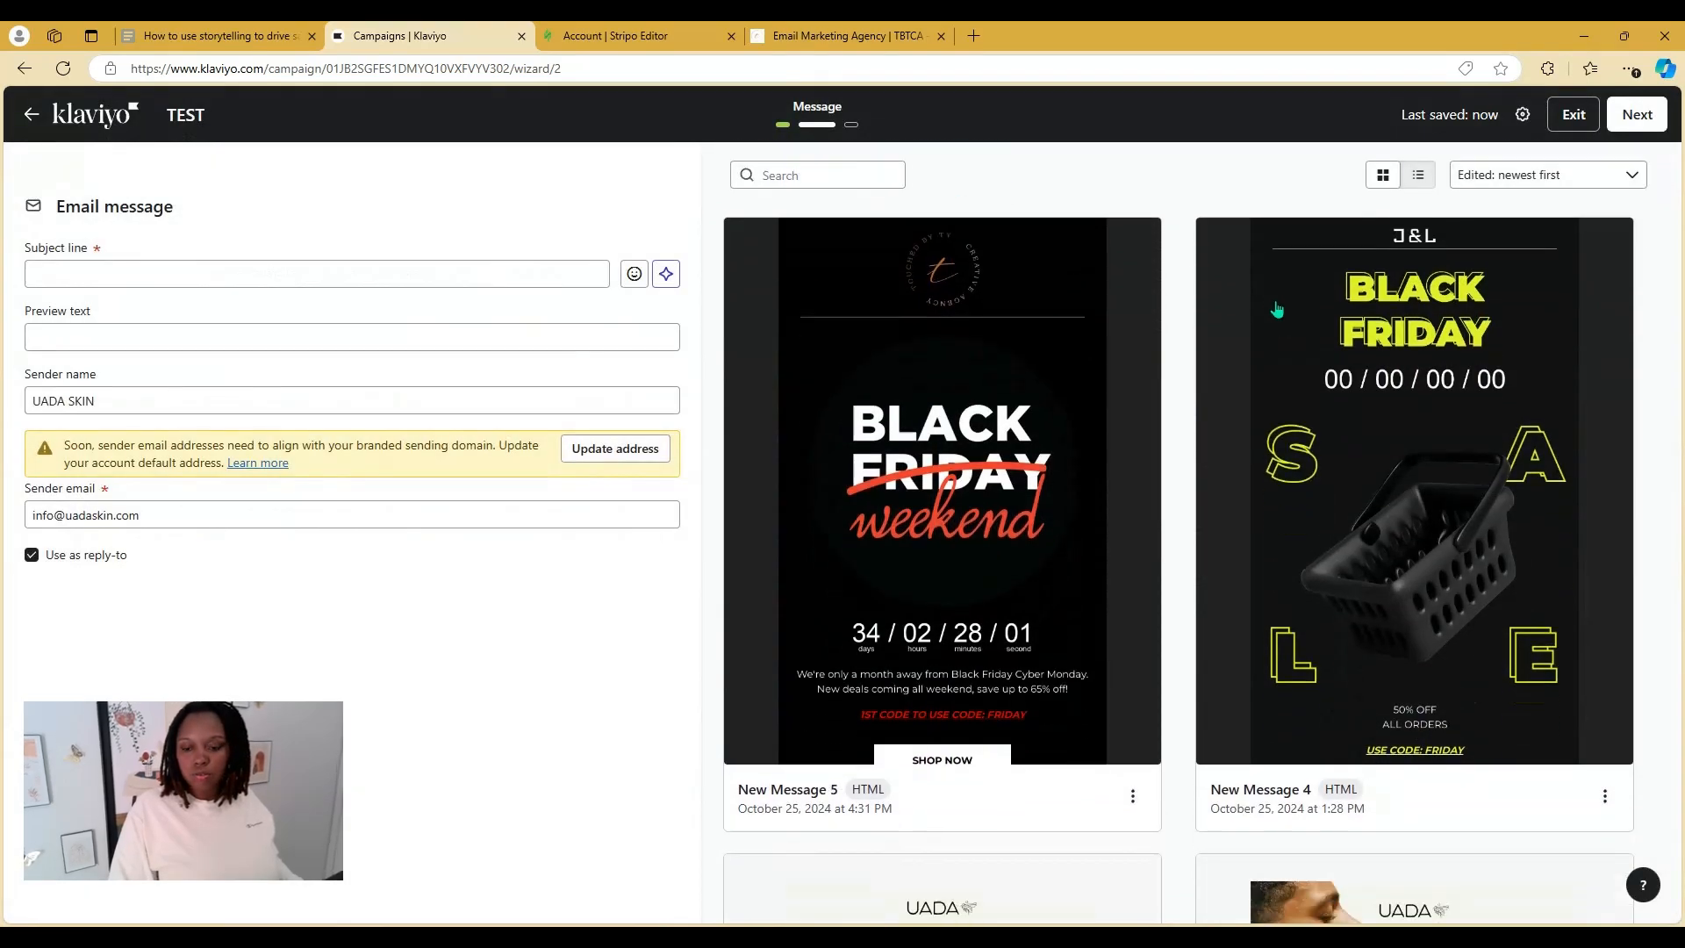
Preview the saved New Message 5 template and use it as the campaign email
{"action": "scroll", "coordinate": [1252, 350], "scroll_direction": "down", "scroll_amount": 6}
{"action": "scroll", "coordinate": [1158, 439], "scroll_direction": "up", "scroll_amount": 2}
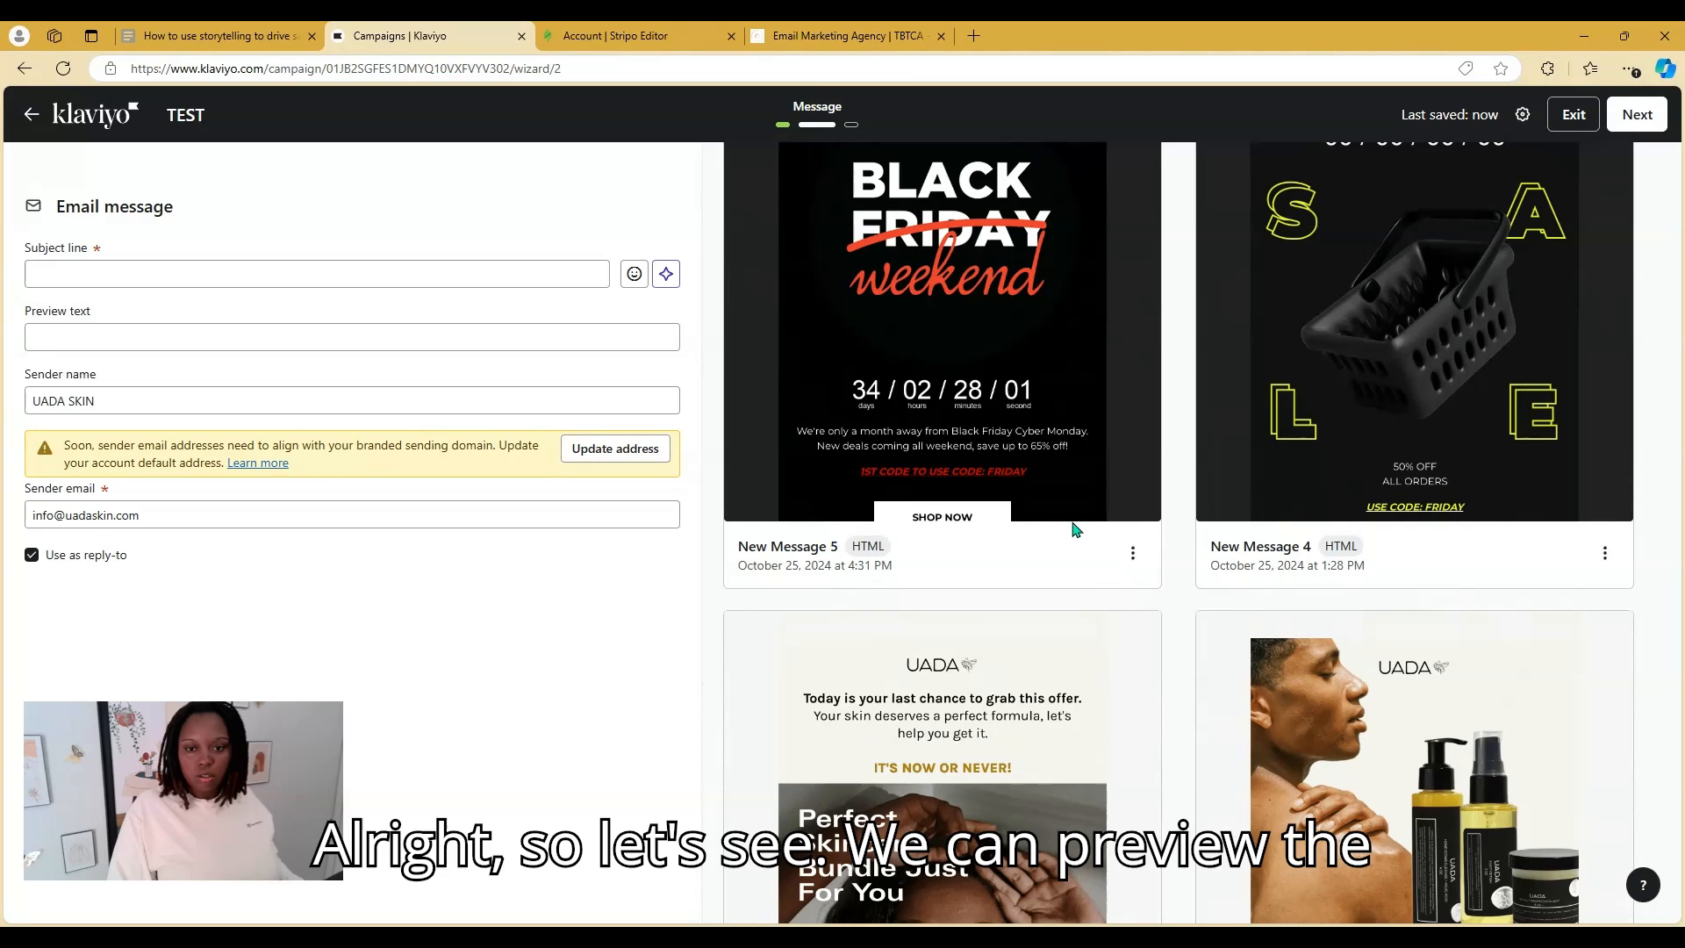
{"action": "left_click", "coordinate": [1132, 555]}
{"action": "left_click", "coordinate": [1064, 607]}
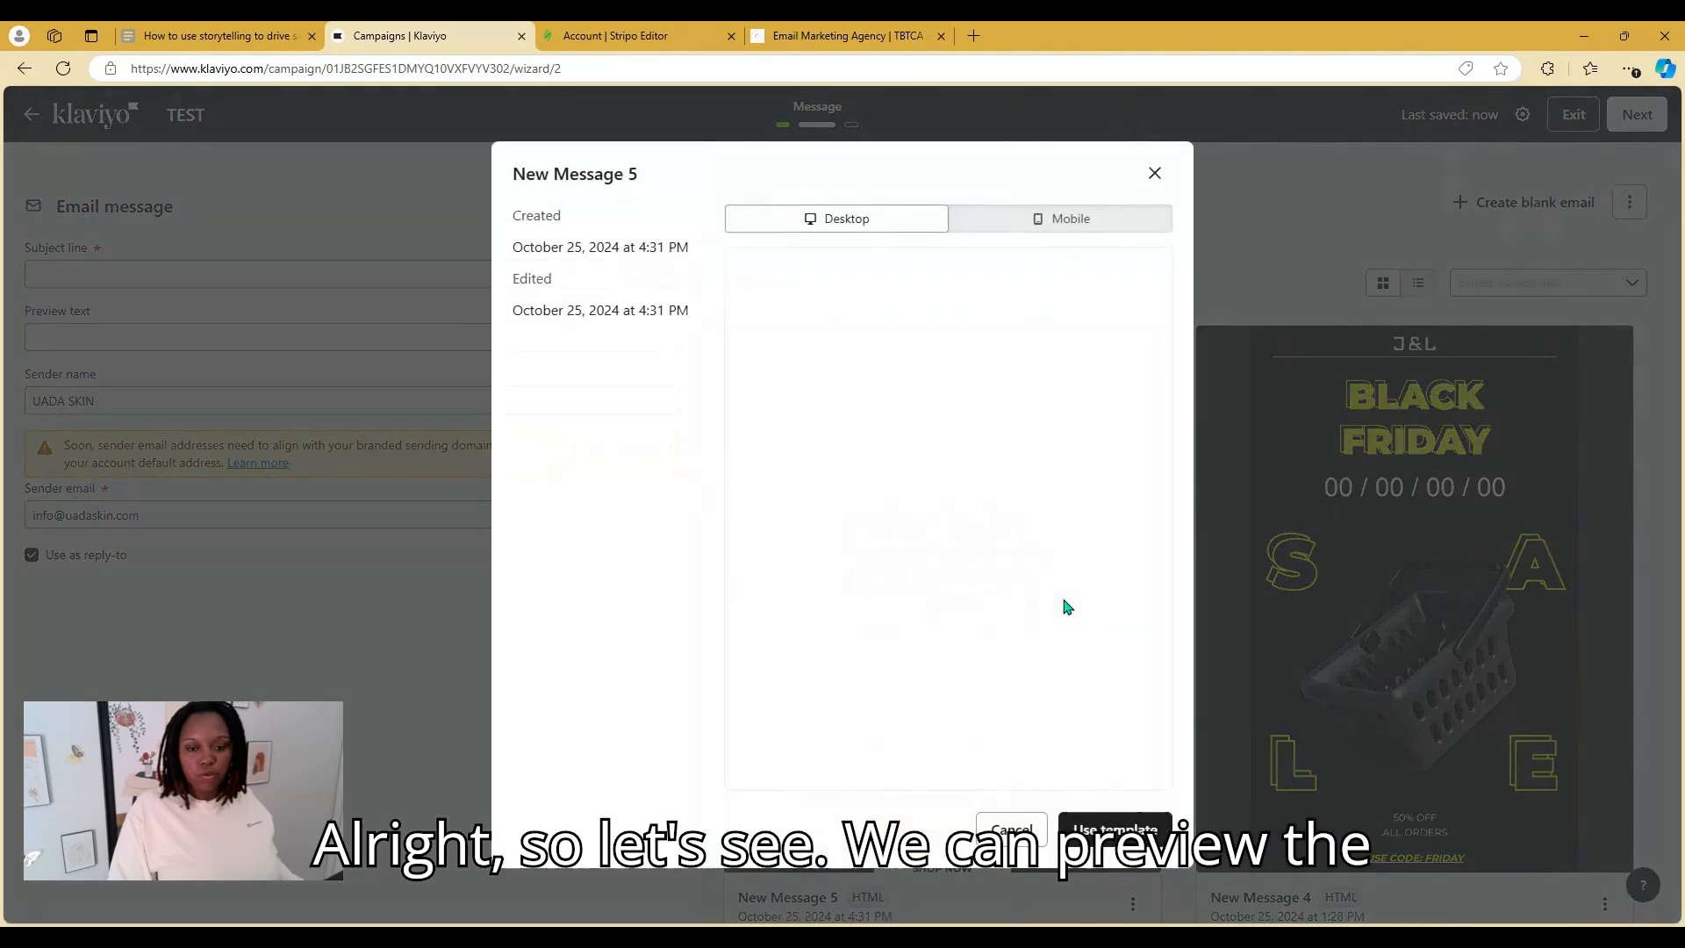
{"action": "scroll", "coordinate": [1083, 588], "scroll_direction": "down", "scroll_amount": 3}
{"action": "scroll", "coordinate": [1085, 587], "scroll_direction": "down", "scroll_amount": 10}
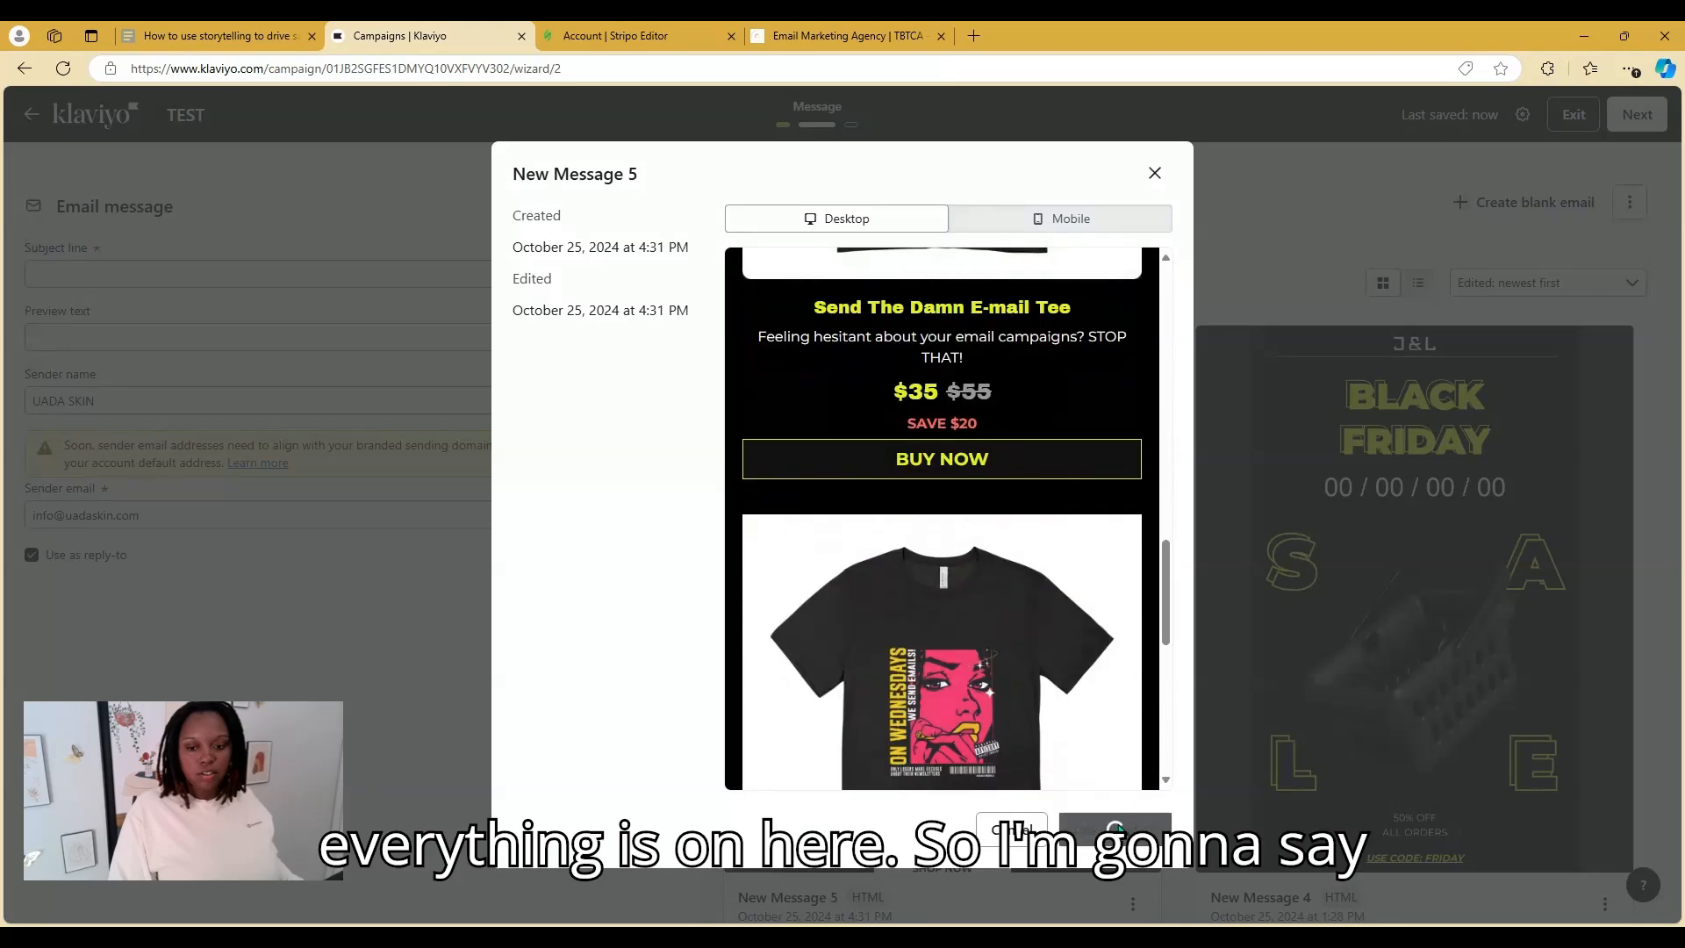
{"action": "left_click", "coordinate": [1118, 829]}
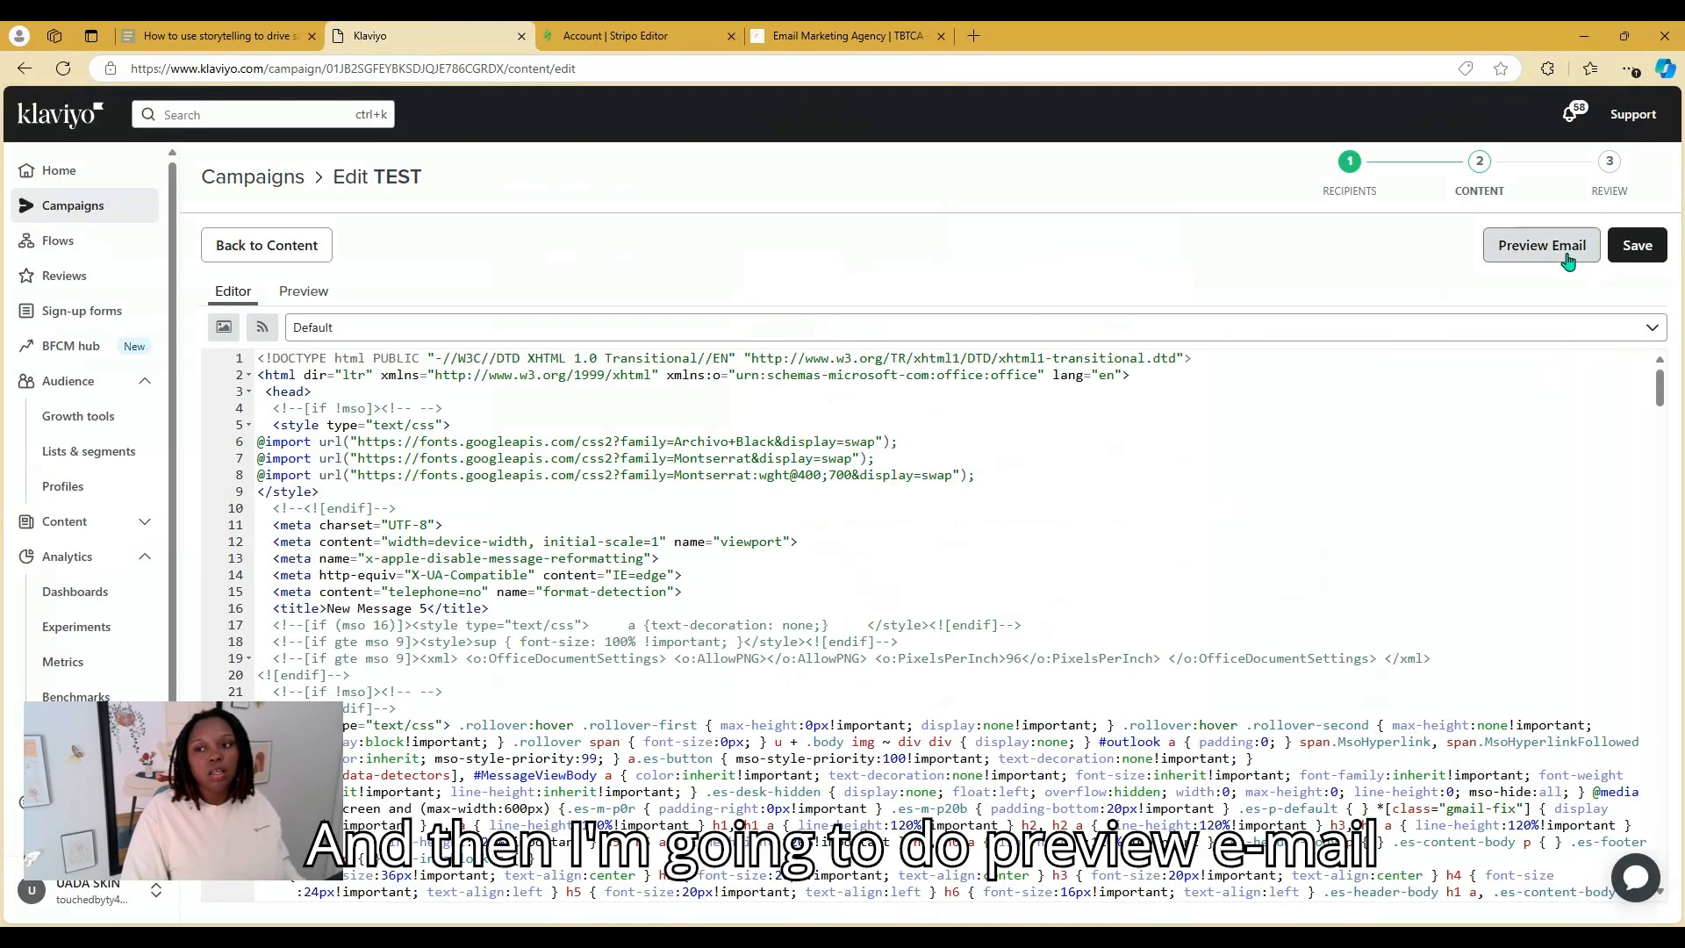
Preview the New Message 5 email directly in Klaviyo and save the campaign content
{"action": "left_click", "coordinate": [1541, 245]}
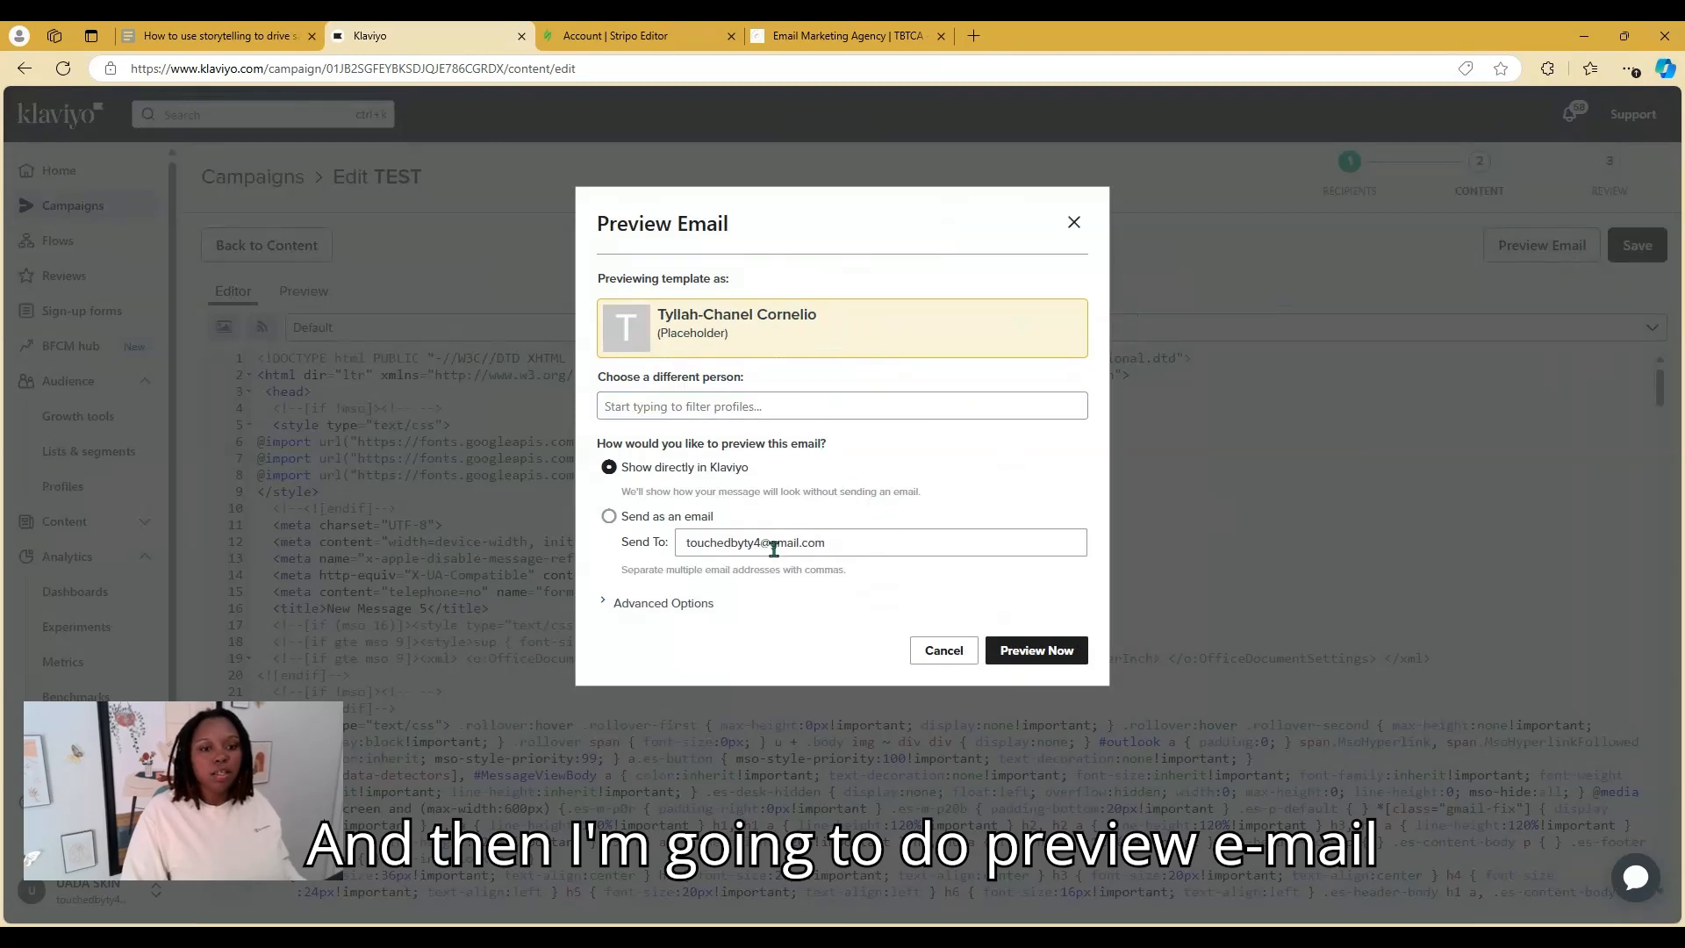
{"action": "left_click", "coordinate": [1043, 653]}
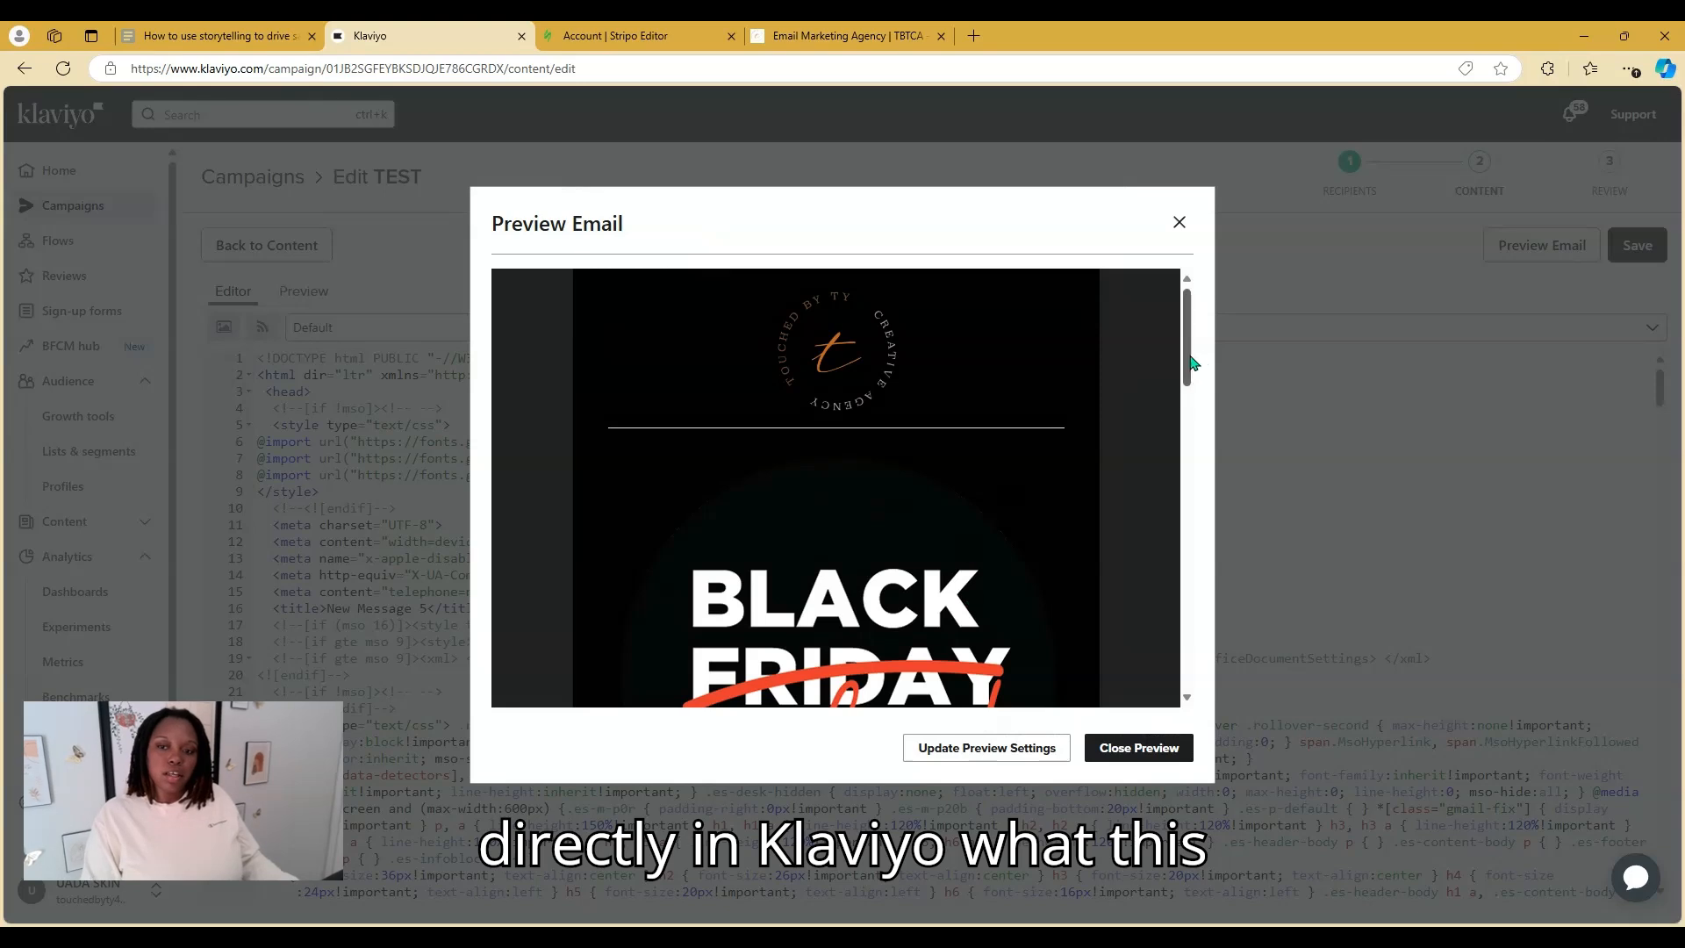
{"action": "left_click_drag", "start_coordinate": [1192, 361], "coordinate": [1176, 673]}
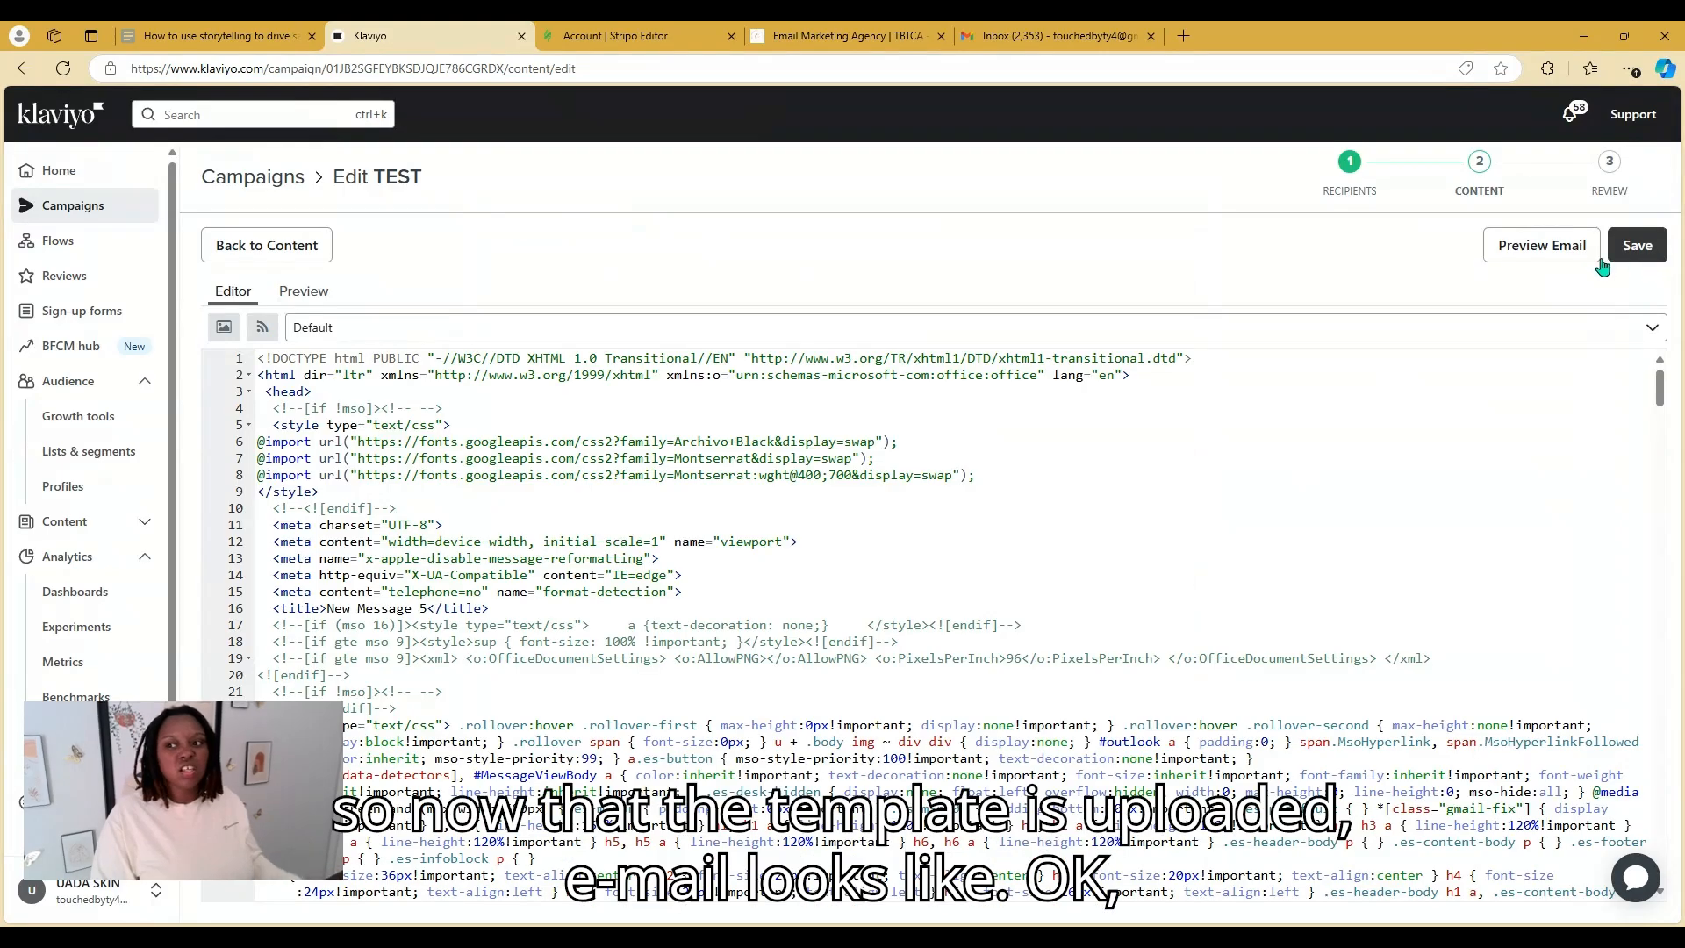
{"action": "left_click", "coordinate": [1637, 245]}
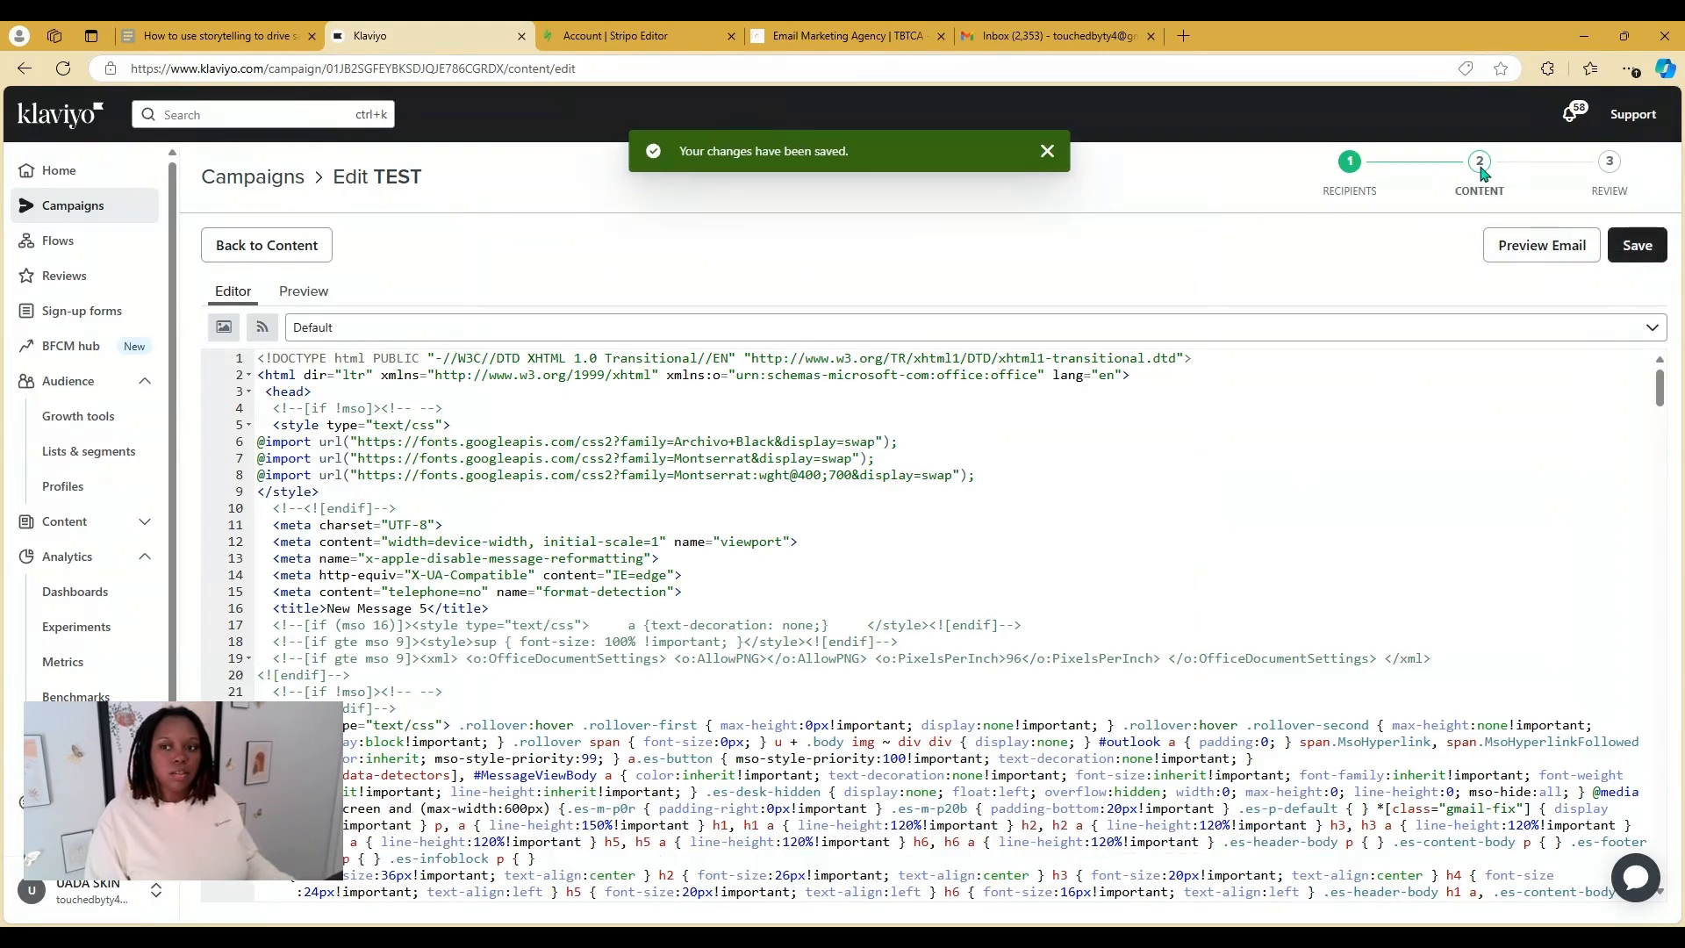
Set the TEST campaign's subject line to 'NEW: BFCM COMING SOON'
{"action": "left_click", "coordinate": [259, 180]}
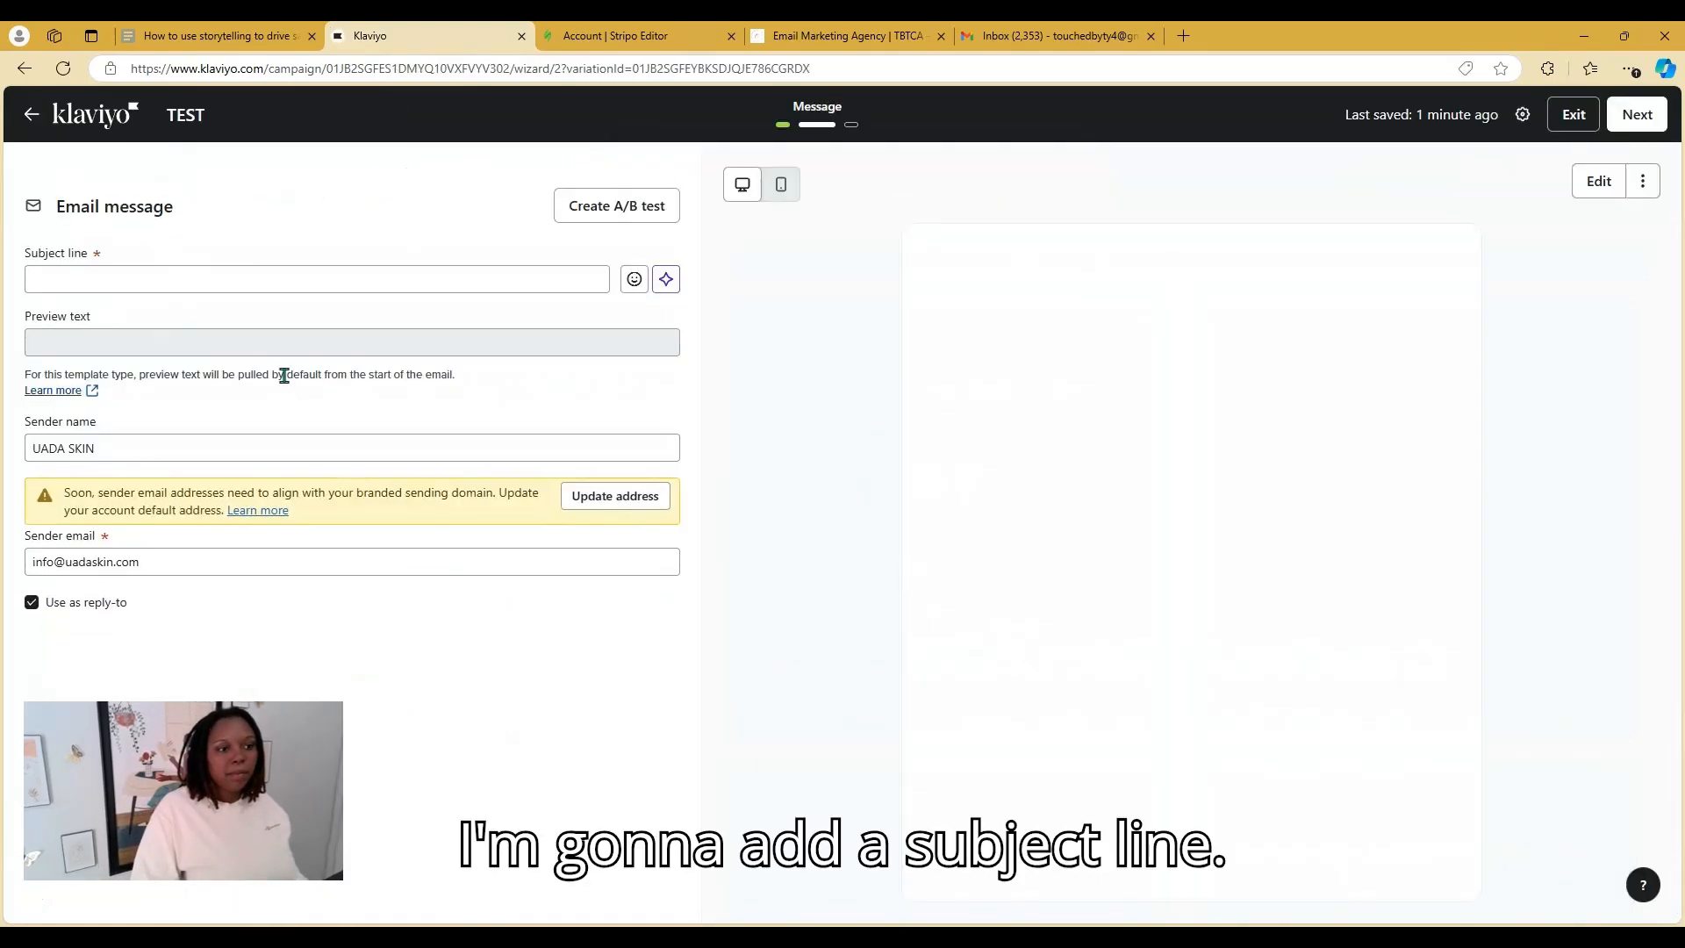
{"action": "left_click", "coordinate": [233, 277]}
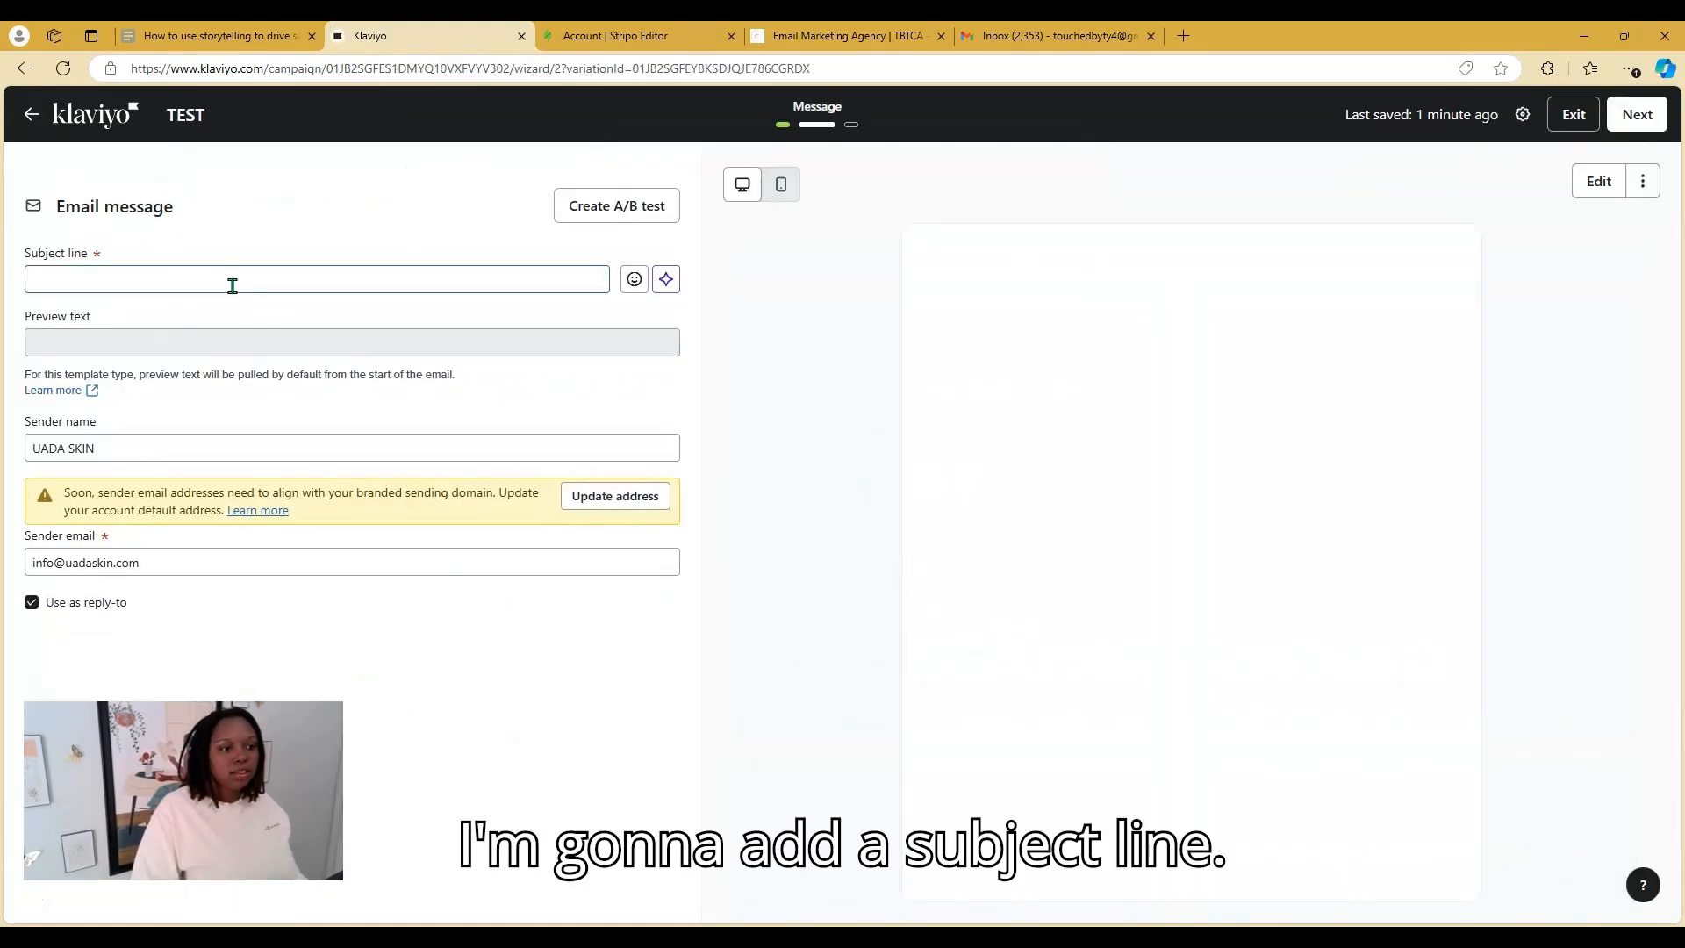
{"action": "type", "text": "NEW"}
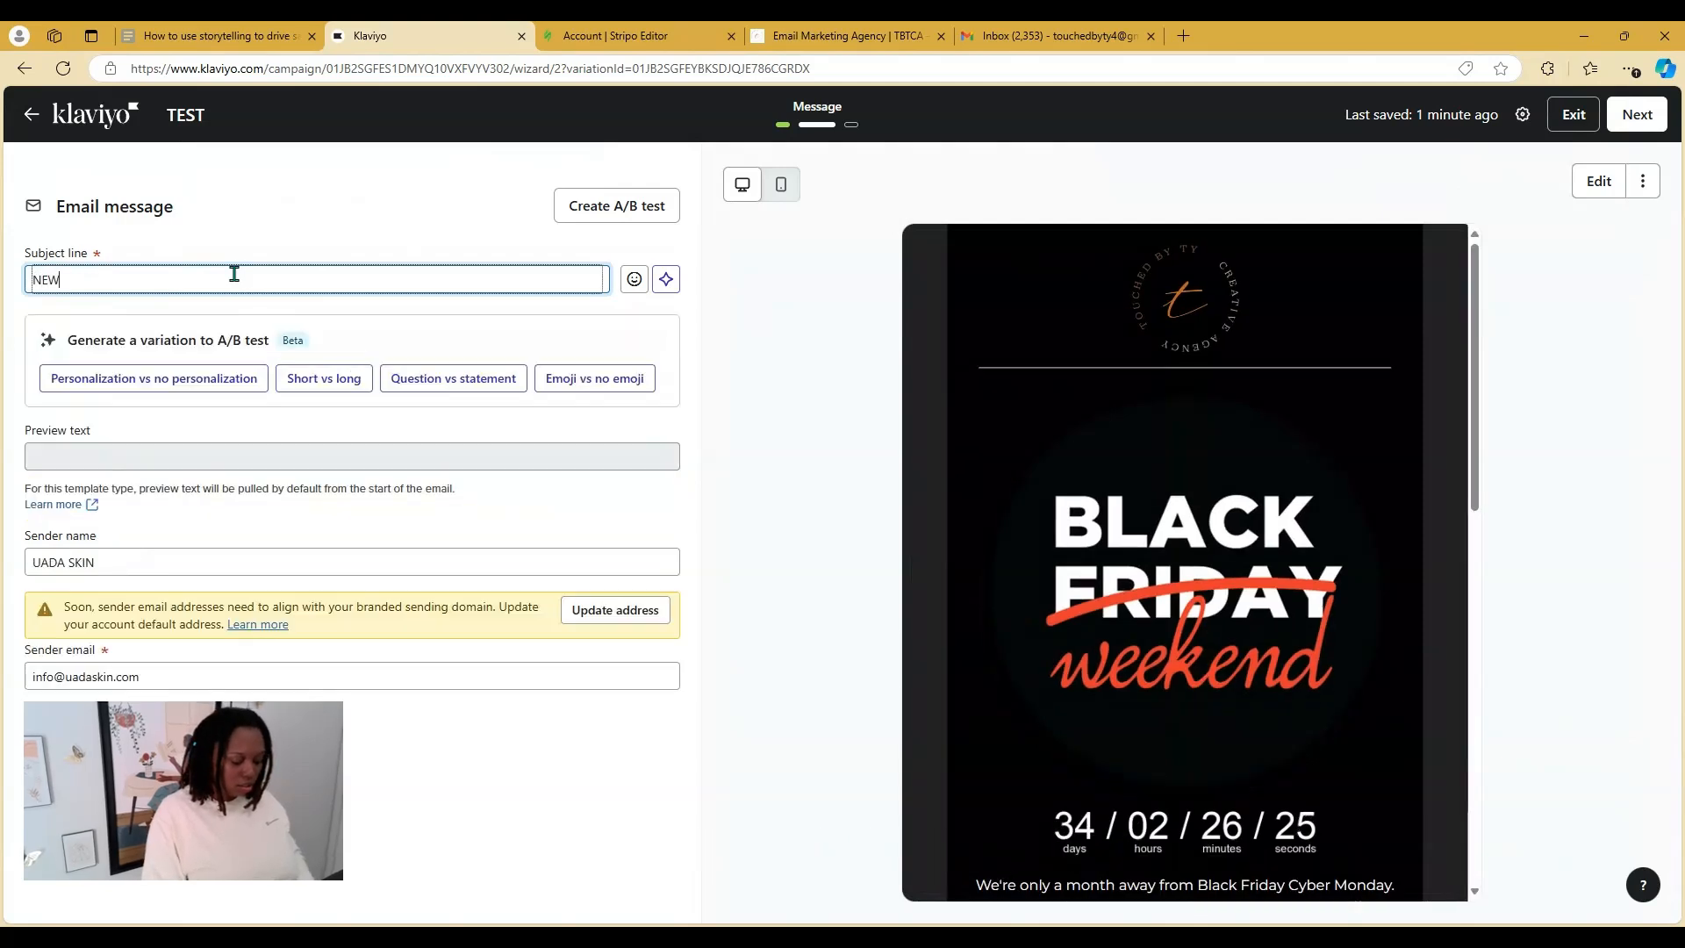
{"action": "type", "text": ": BFCM"}
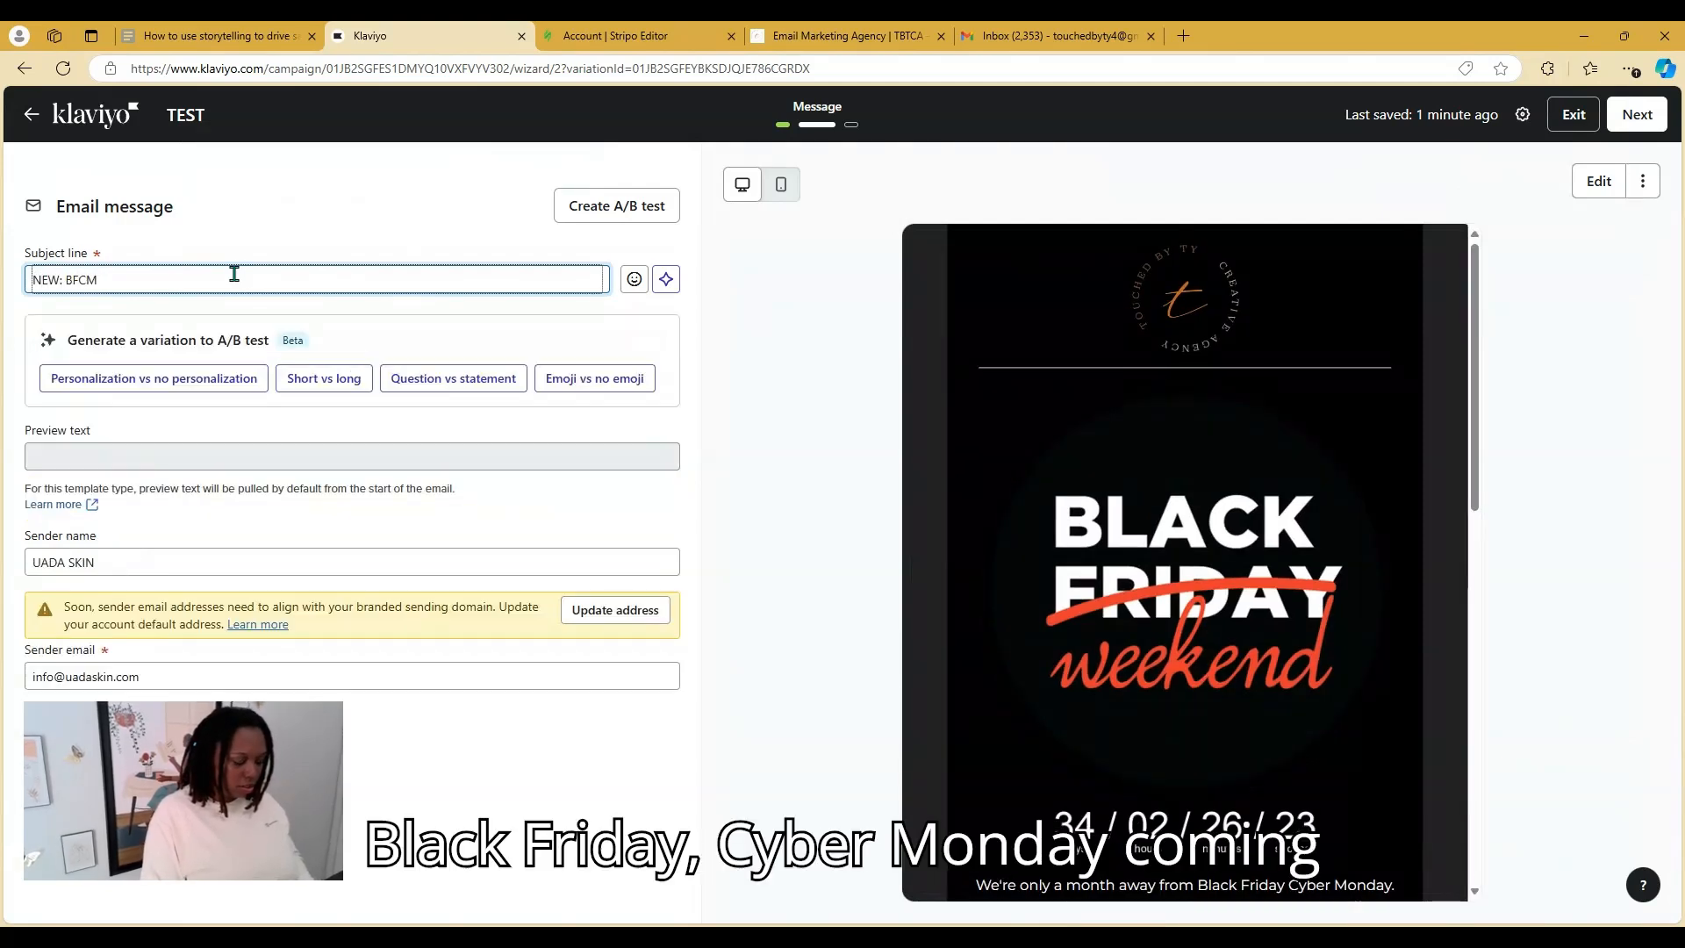
{"action": "type", "text": " COMING SOON"}
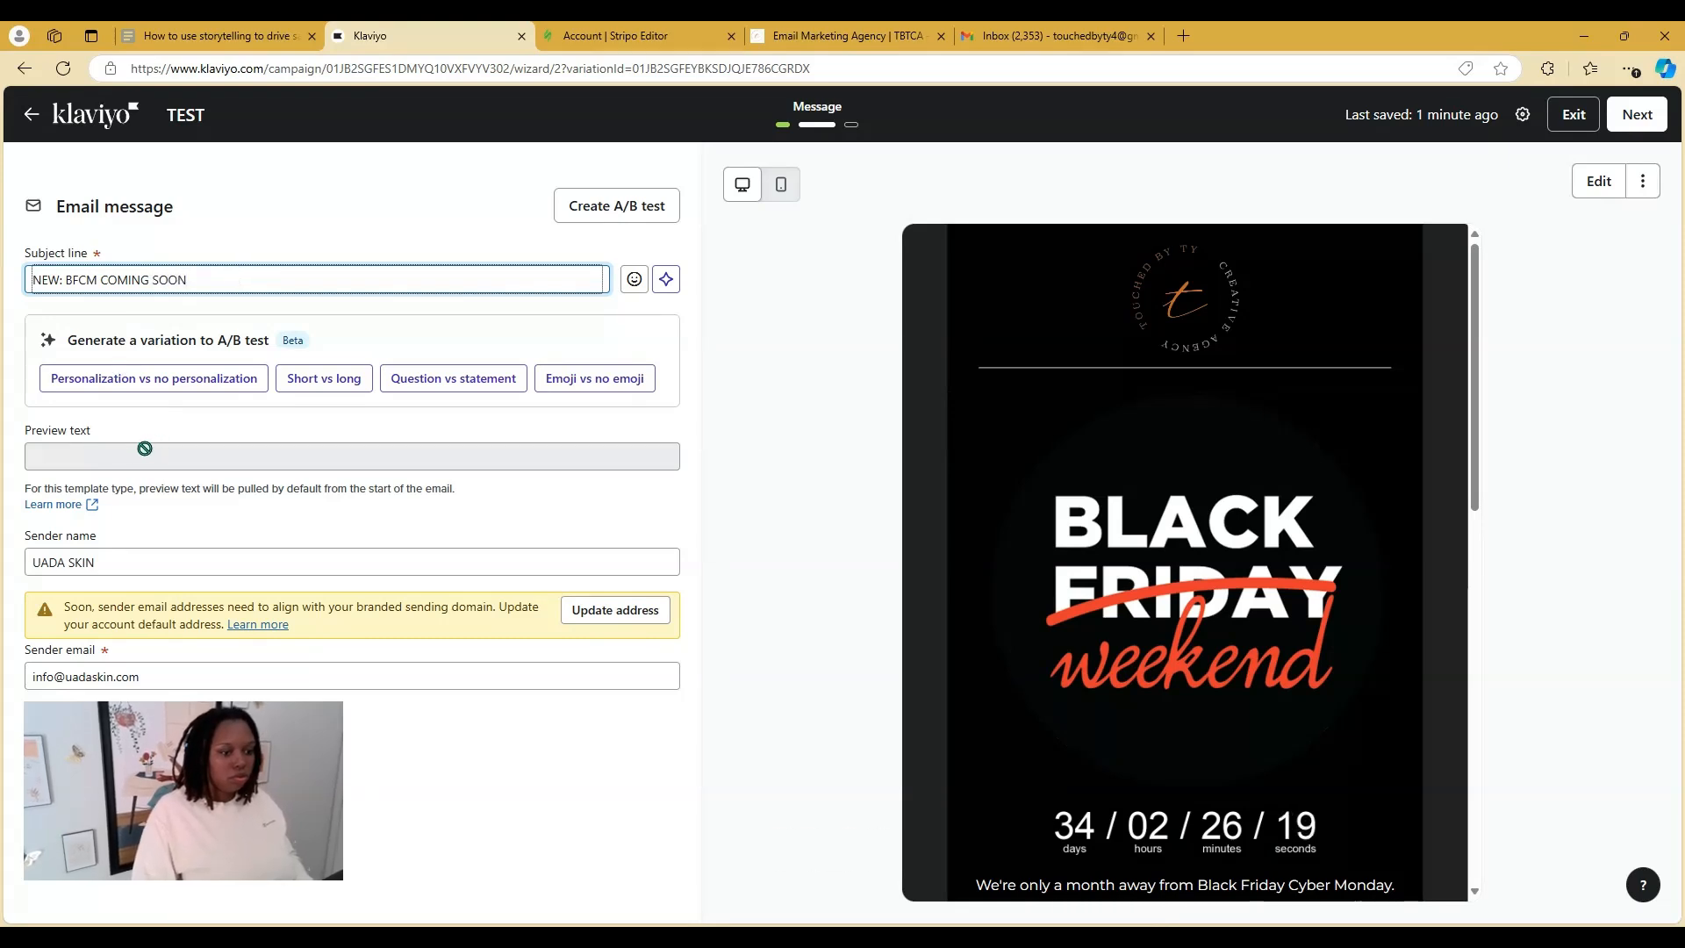
{"action": "left_click", "coordinate": [682, 494]}
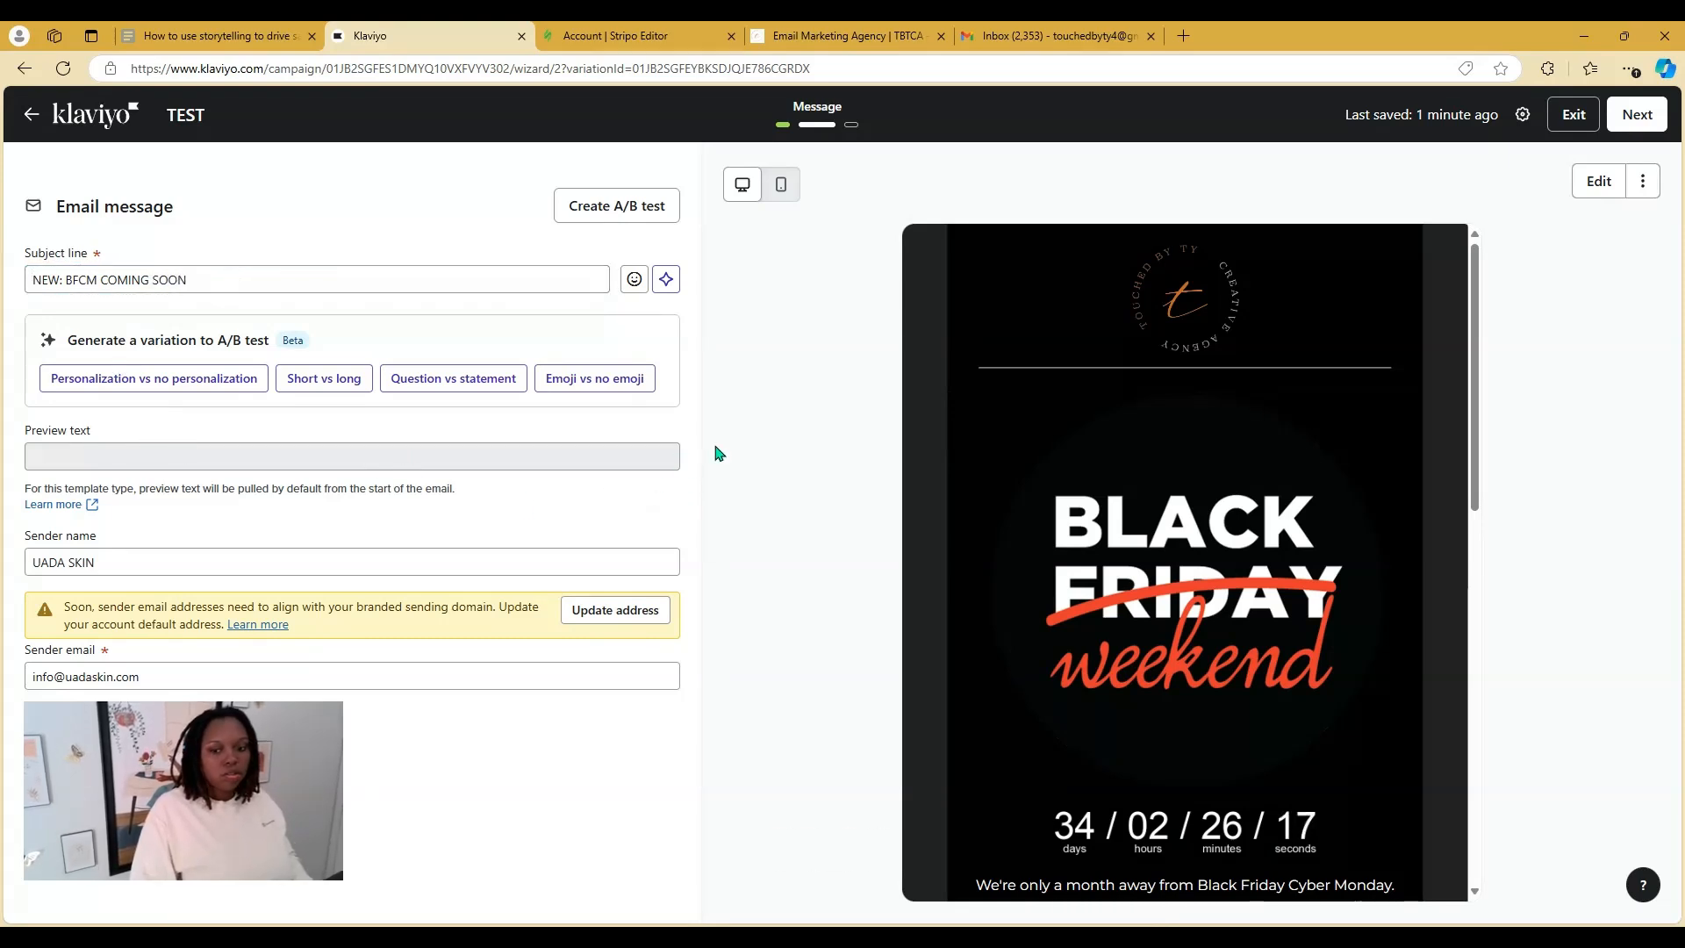
{"action": "left_click", "coordinate": [1599, 184]}
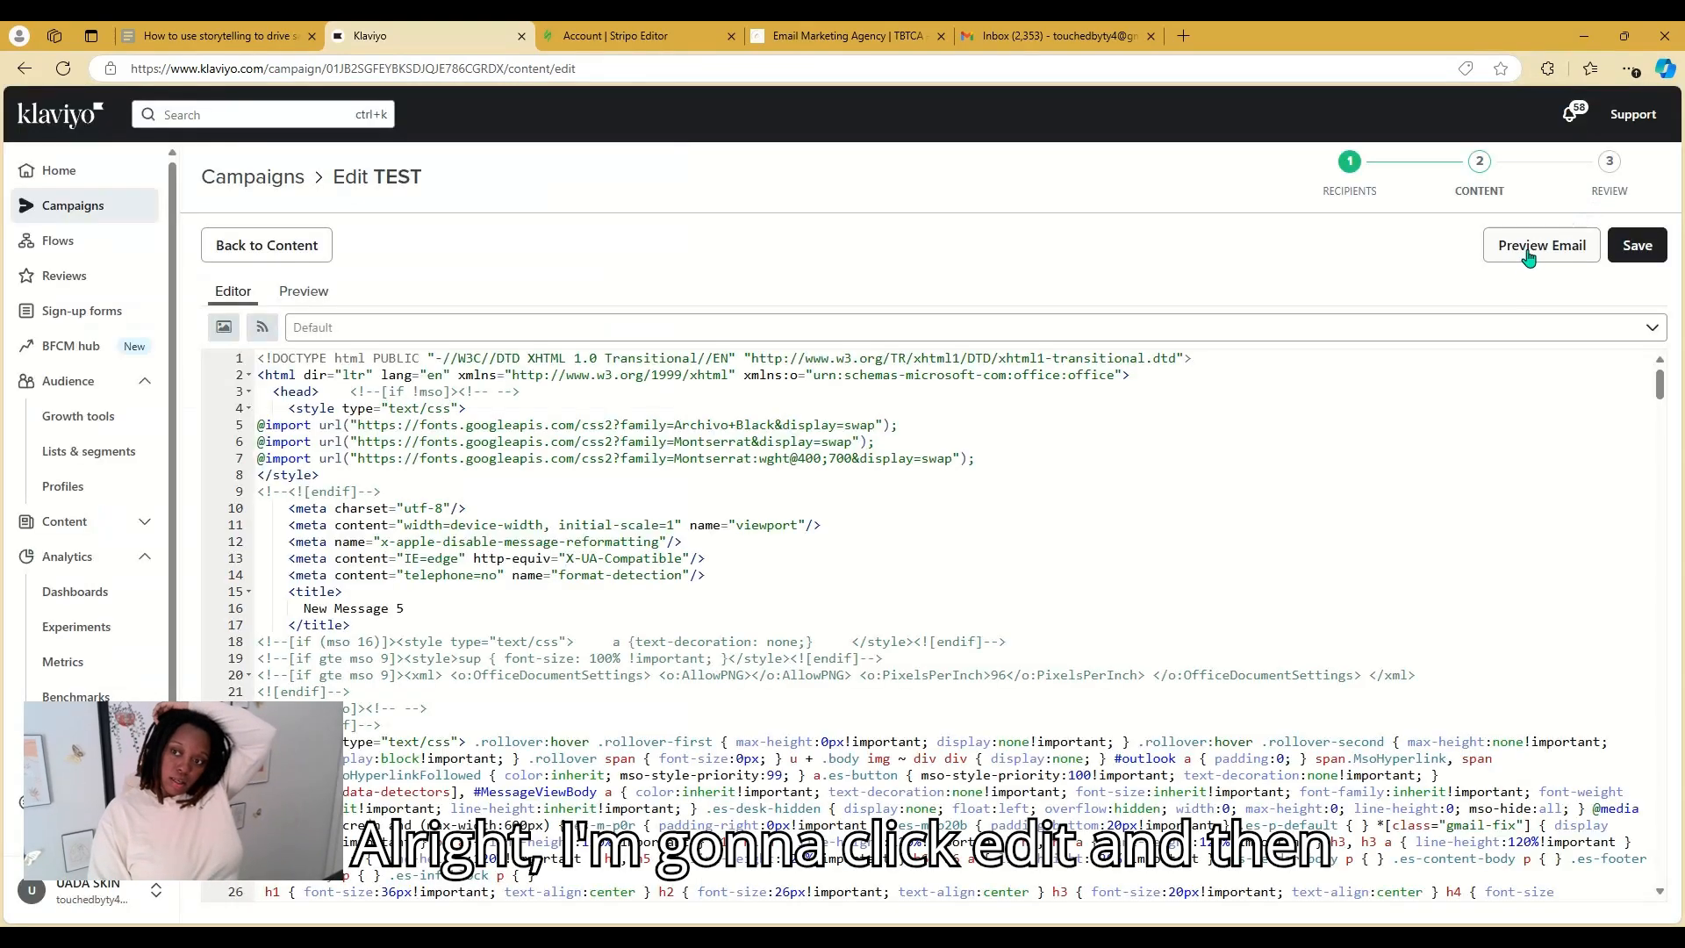
Send yourself a test preview of the campaign email
{"action": "left_click", "coordinate": [1537, 248]}
{"action": "left_click", "coordinate": [612, 519]}
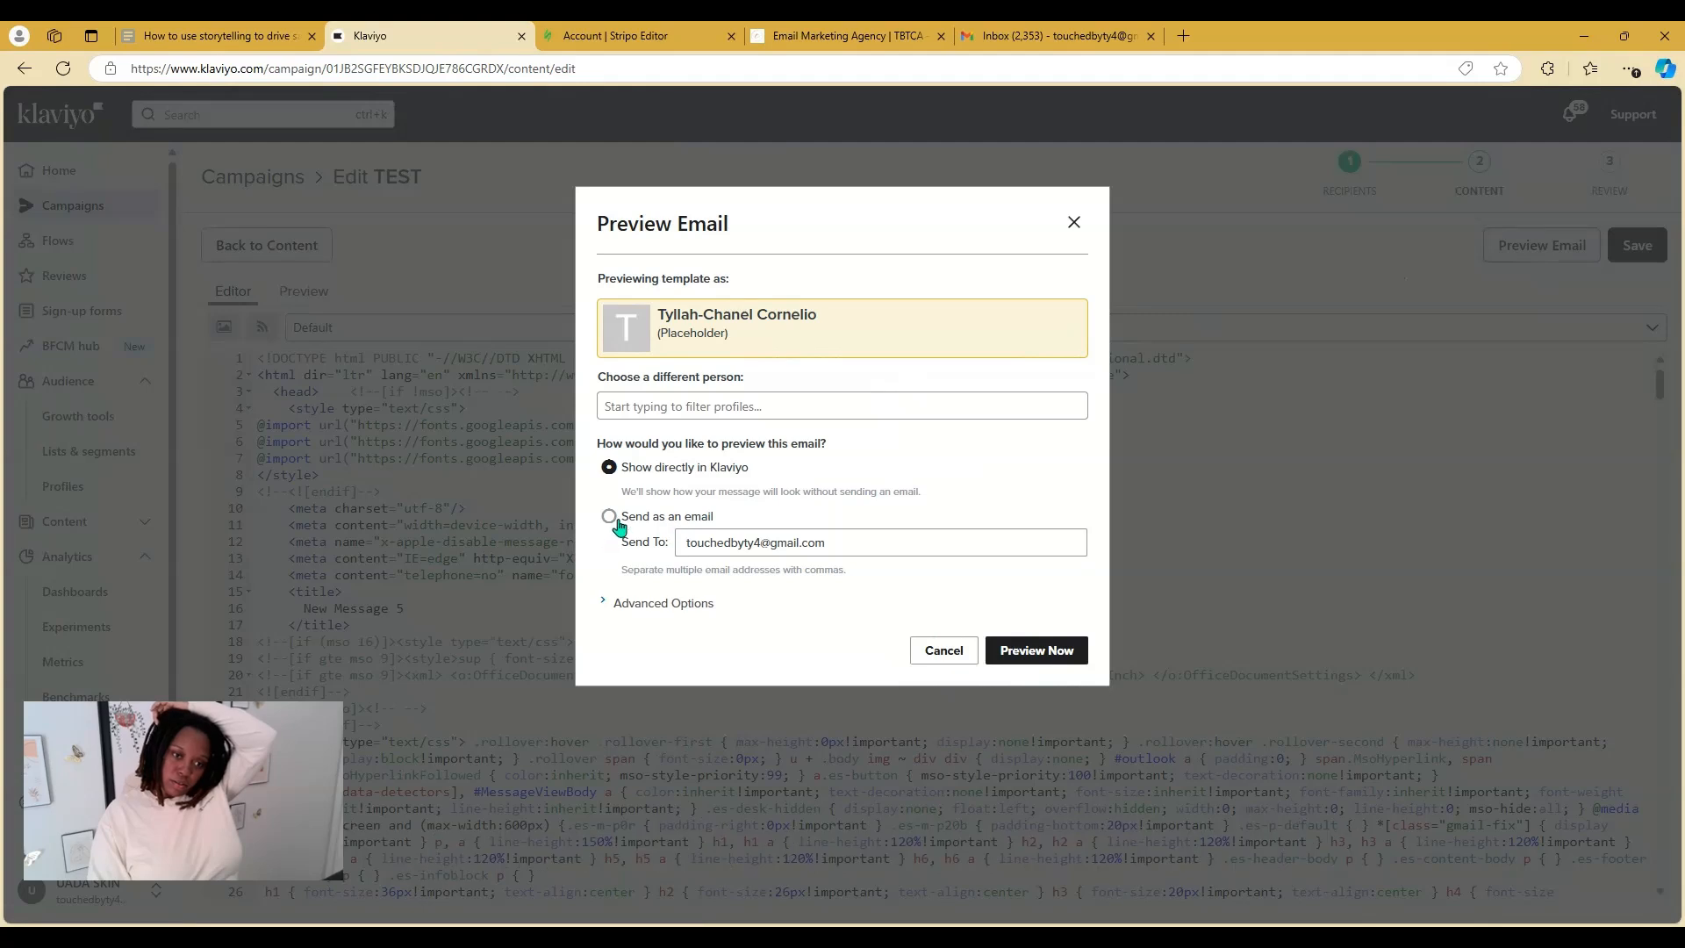
{"action": "left_click", "coordinate": [1023, 658]}
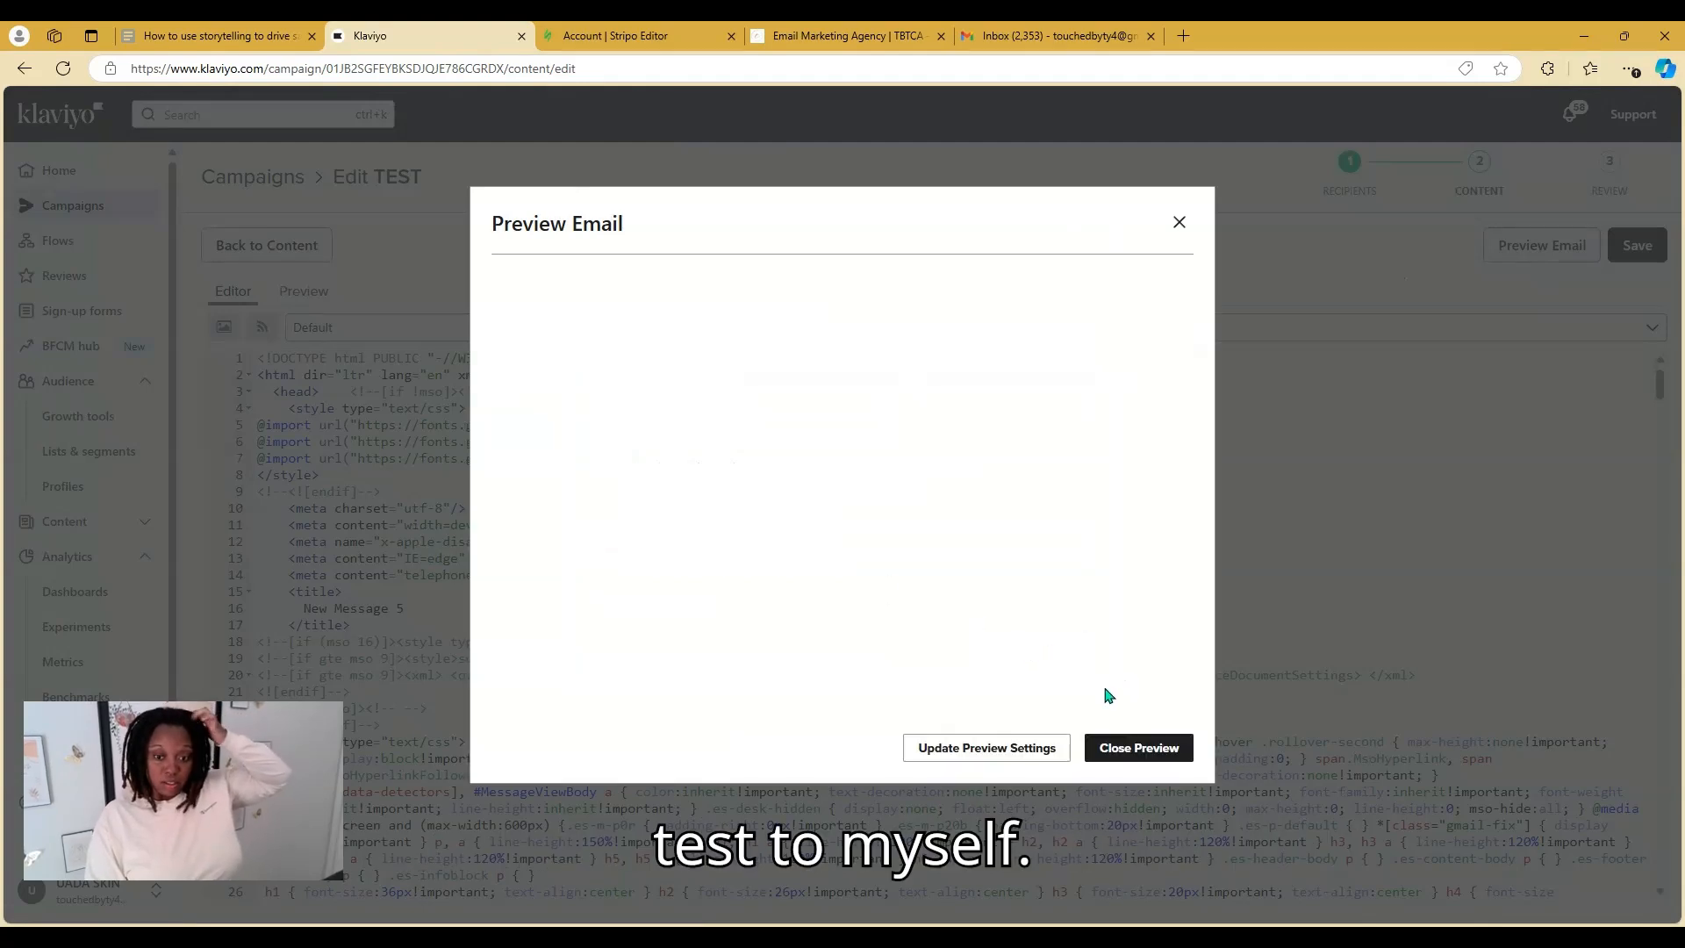
{"action": "left_click", "coordinate": [1127, 748]}
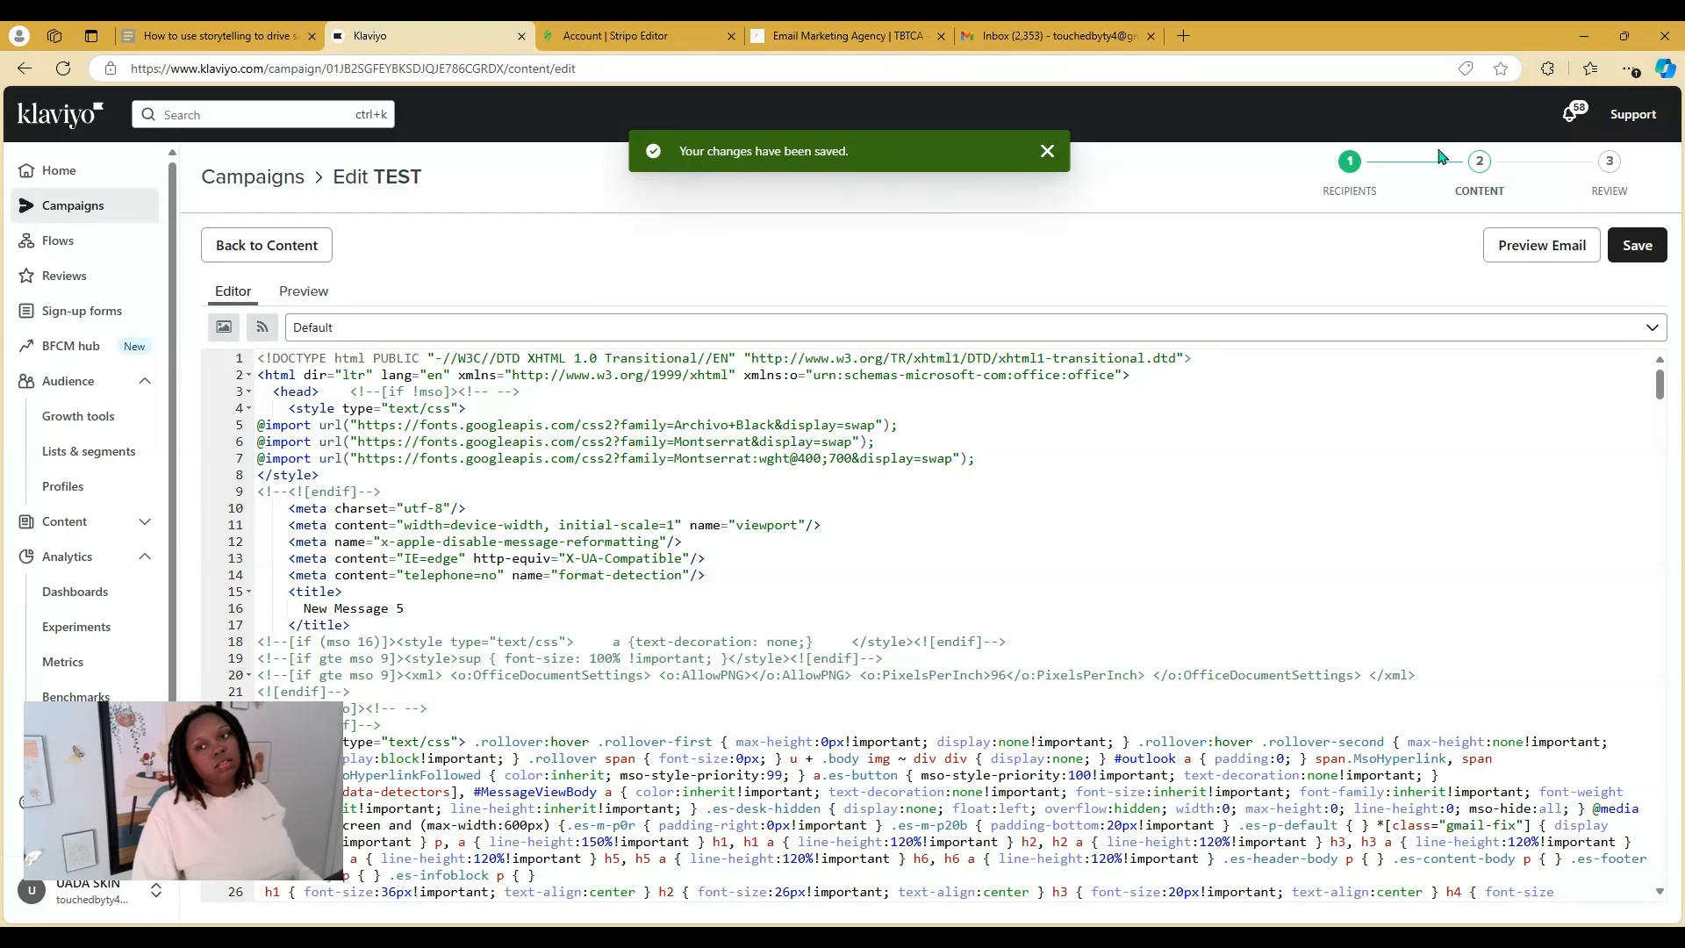
Return through the Recipients step and open the email's web view in a new tab
{"action": "left_click", "coordinate": [1343, 198]}
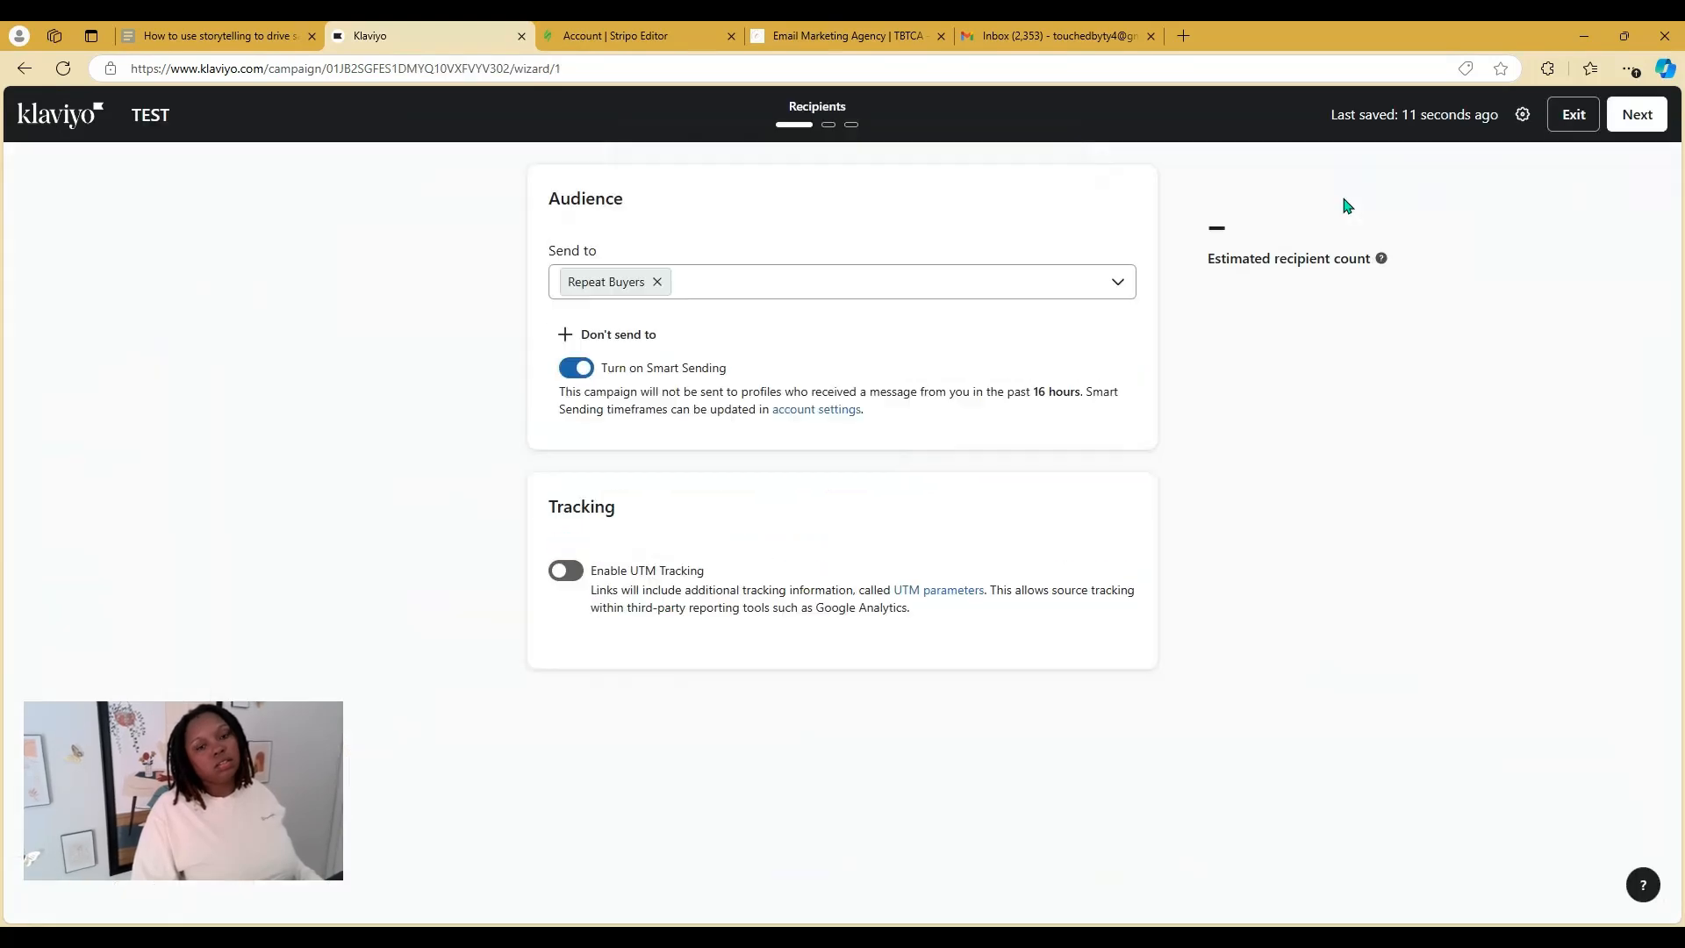
{"action": "left_click", "coordinate": [1638, 118]}
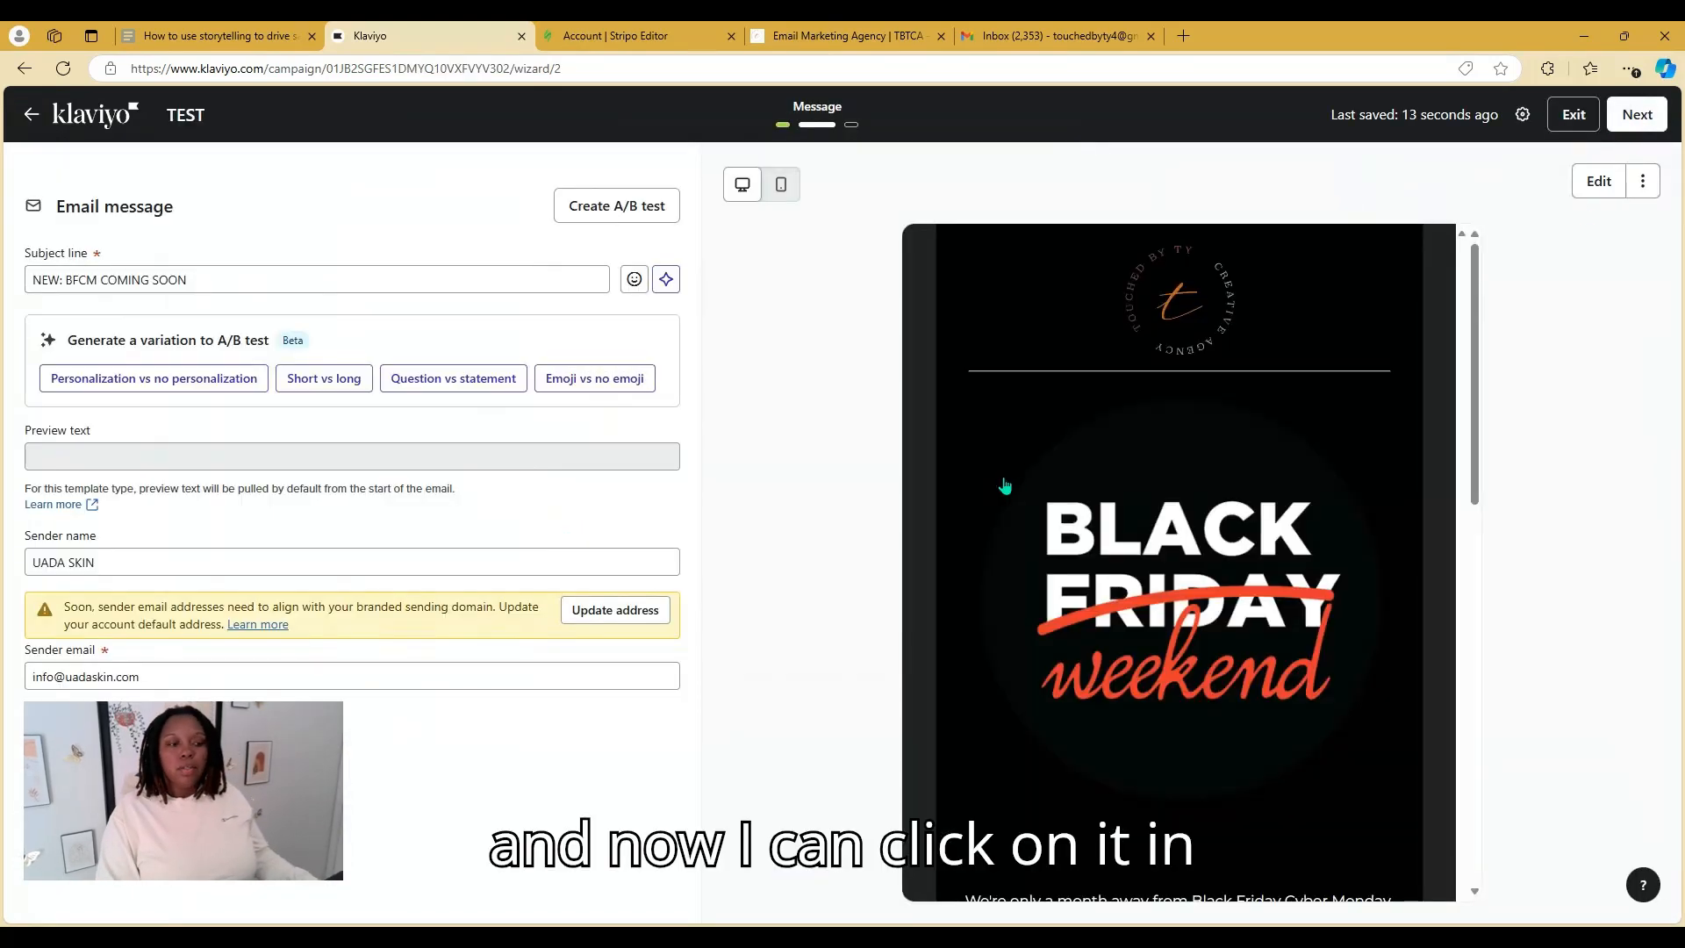
{"action": "left_click", "coordinate": [1138, 538]}
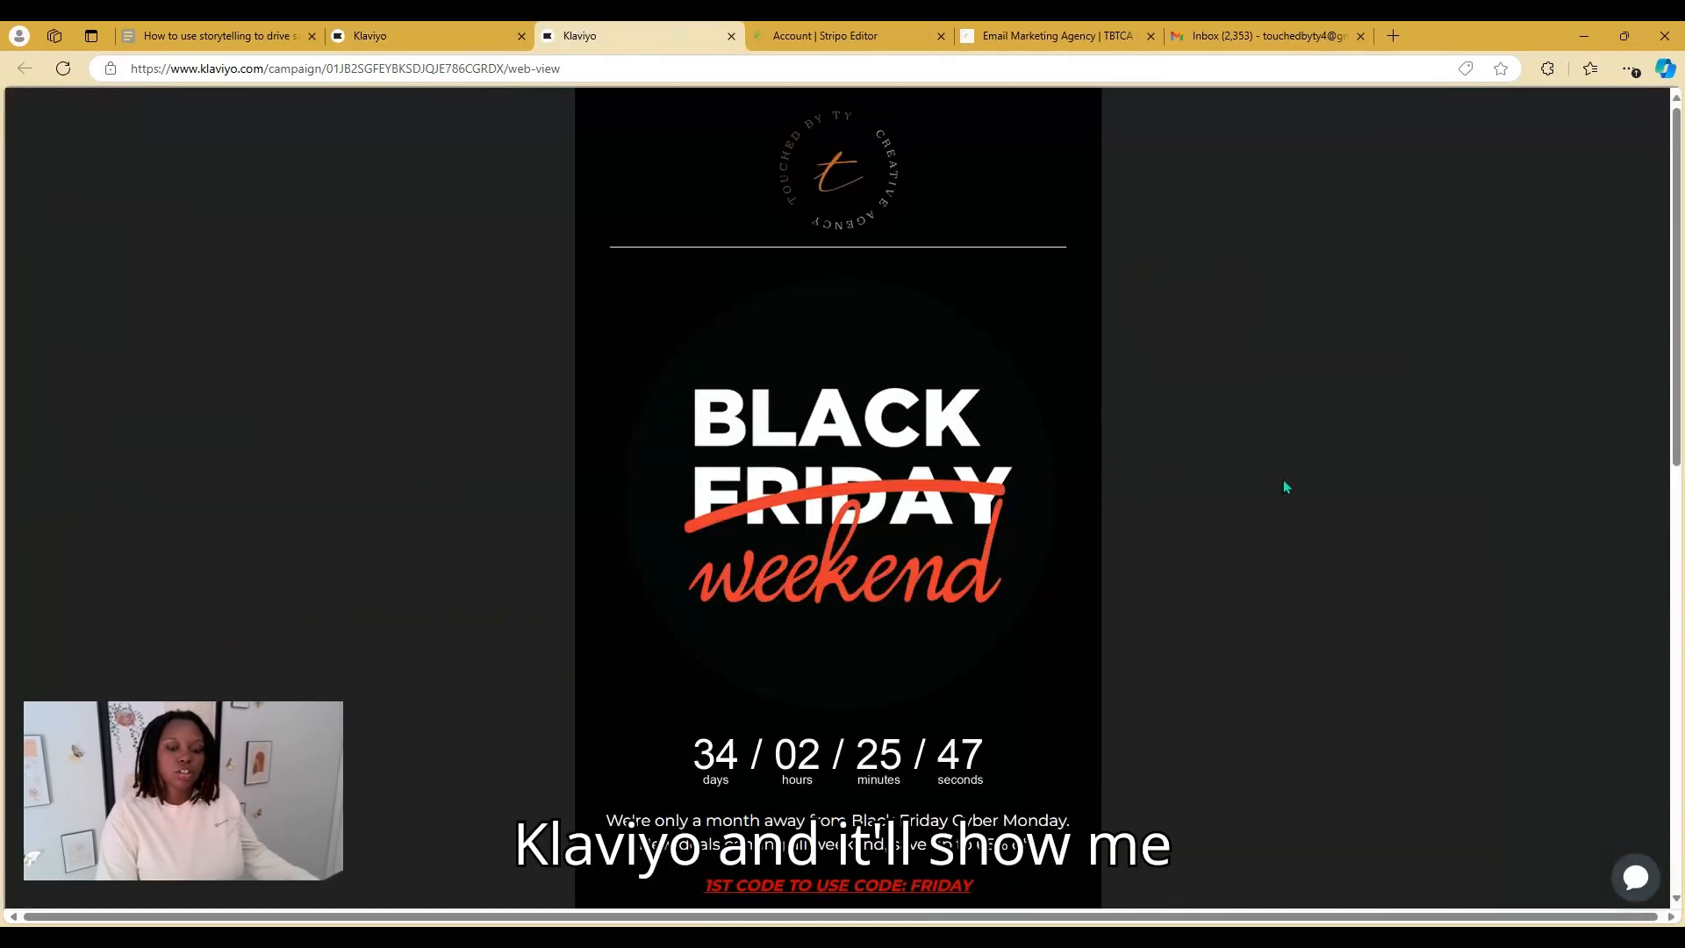
{"action": "scroll", "coordinate": [1677, 335], "scroll_direction": "down", "scroll_amount": 3}
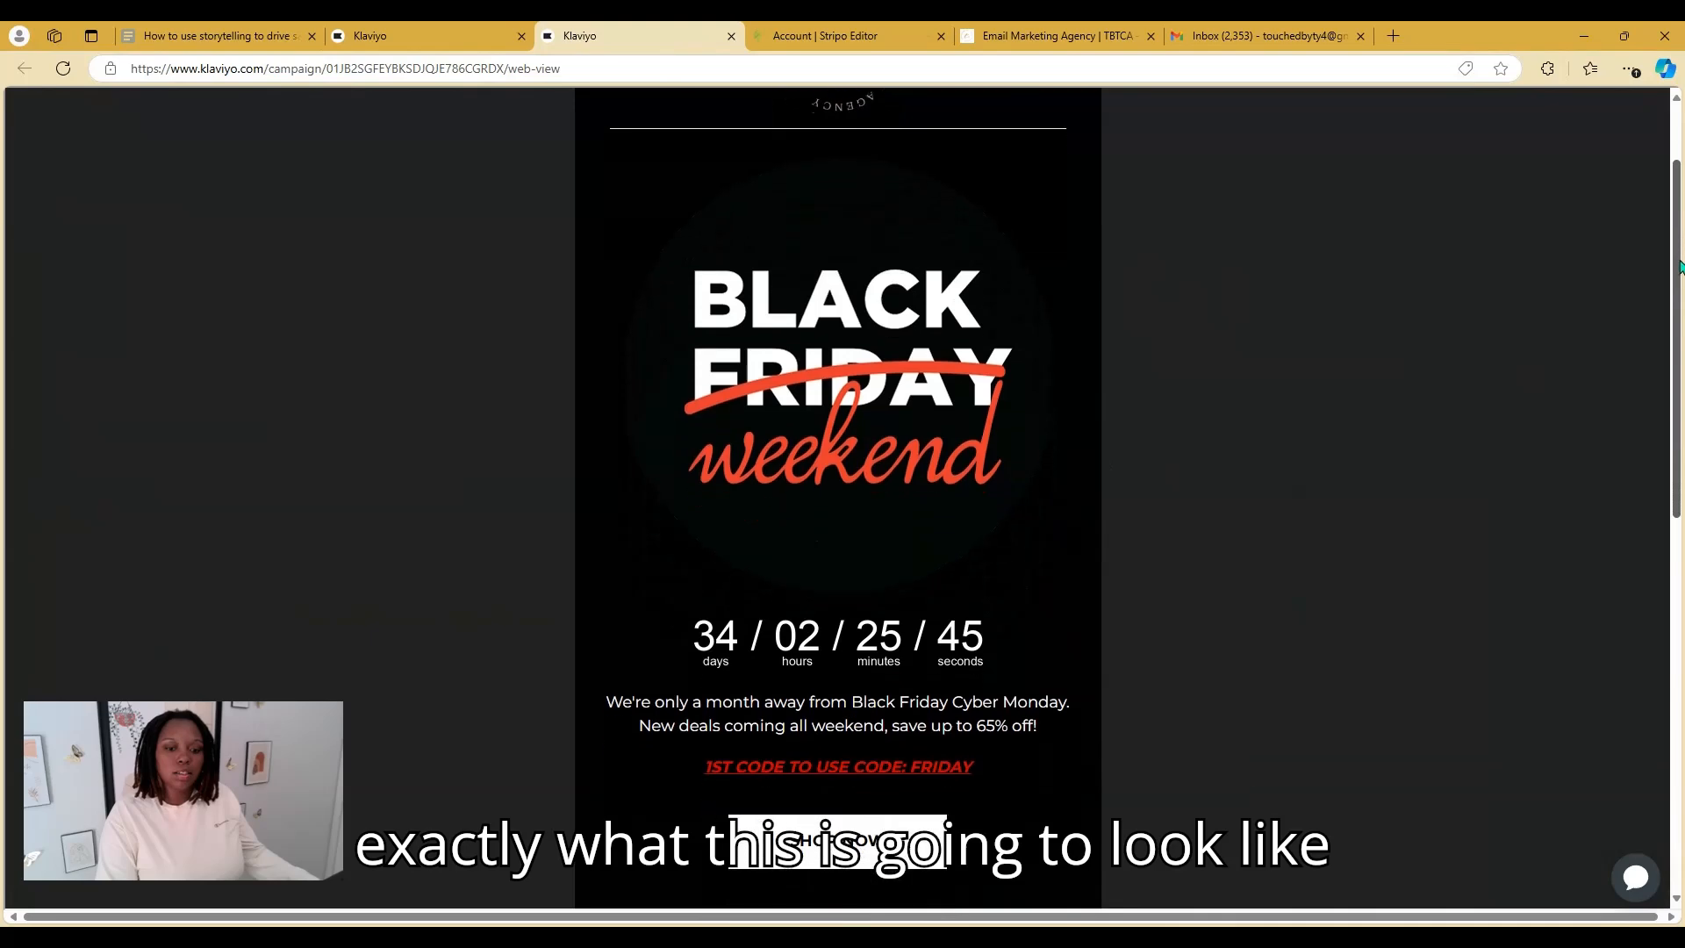
{"action": "left_click_drag", "start_coordinate": [1678, 335], "coordinate": [1678, 649]}
{"action": "key", "text": "ctrl+Tab"}
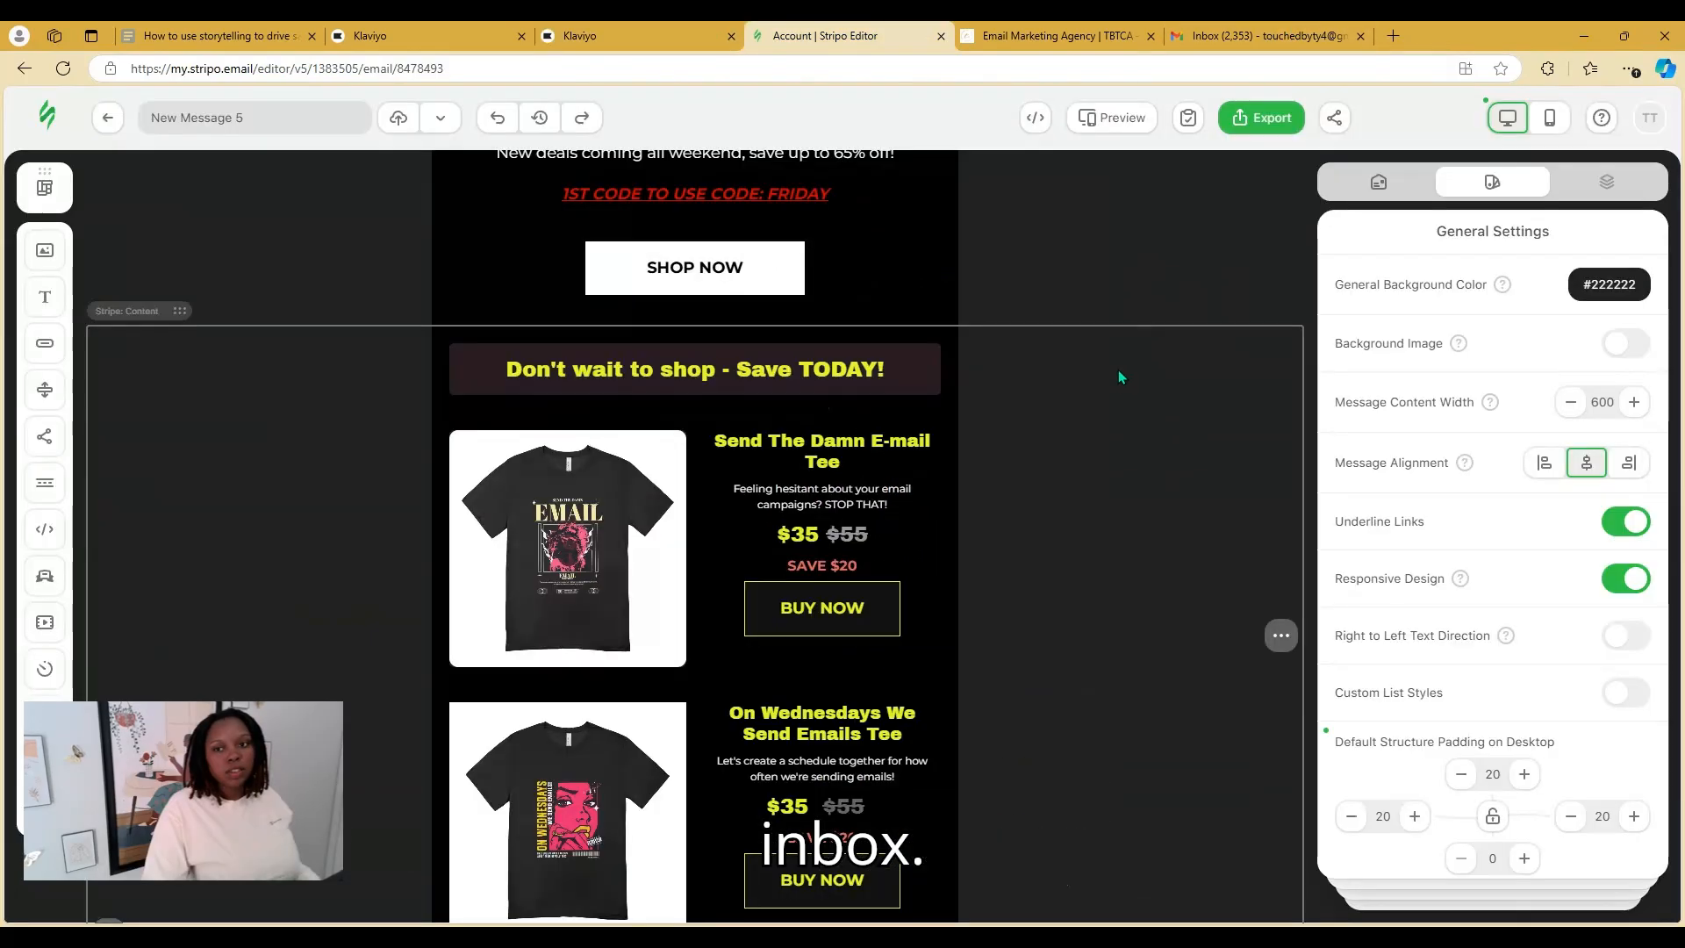
{"action": "scroll", "coordinate": [1118, 370], "scroll_direction": "up", "scroll_amount": 3}
{"action": "left_click", "coordinate": [618, 30]}
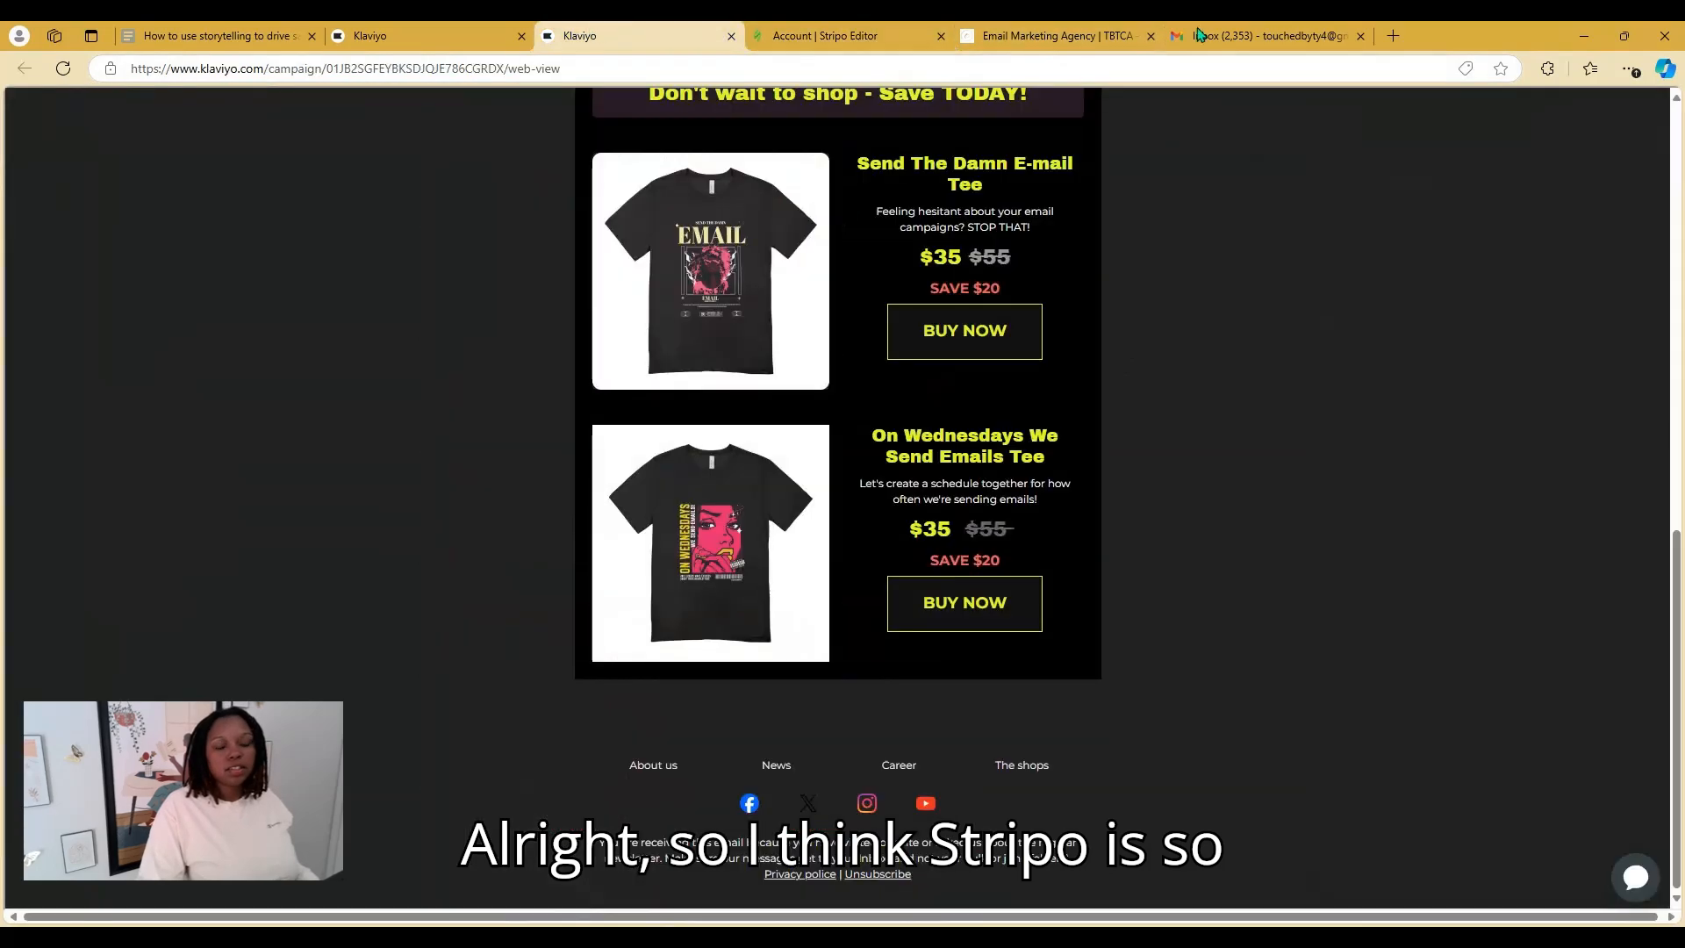
{"action": "scroll", "coordinate": [1349, 250], "scroll_direction": "up", "scroll_amount": 8}
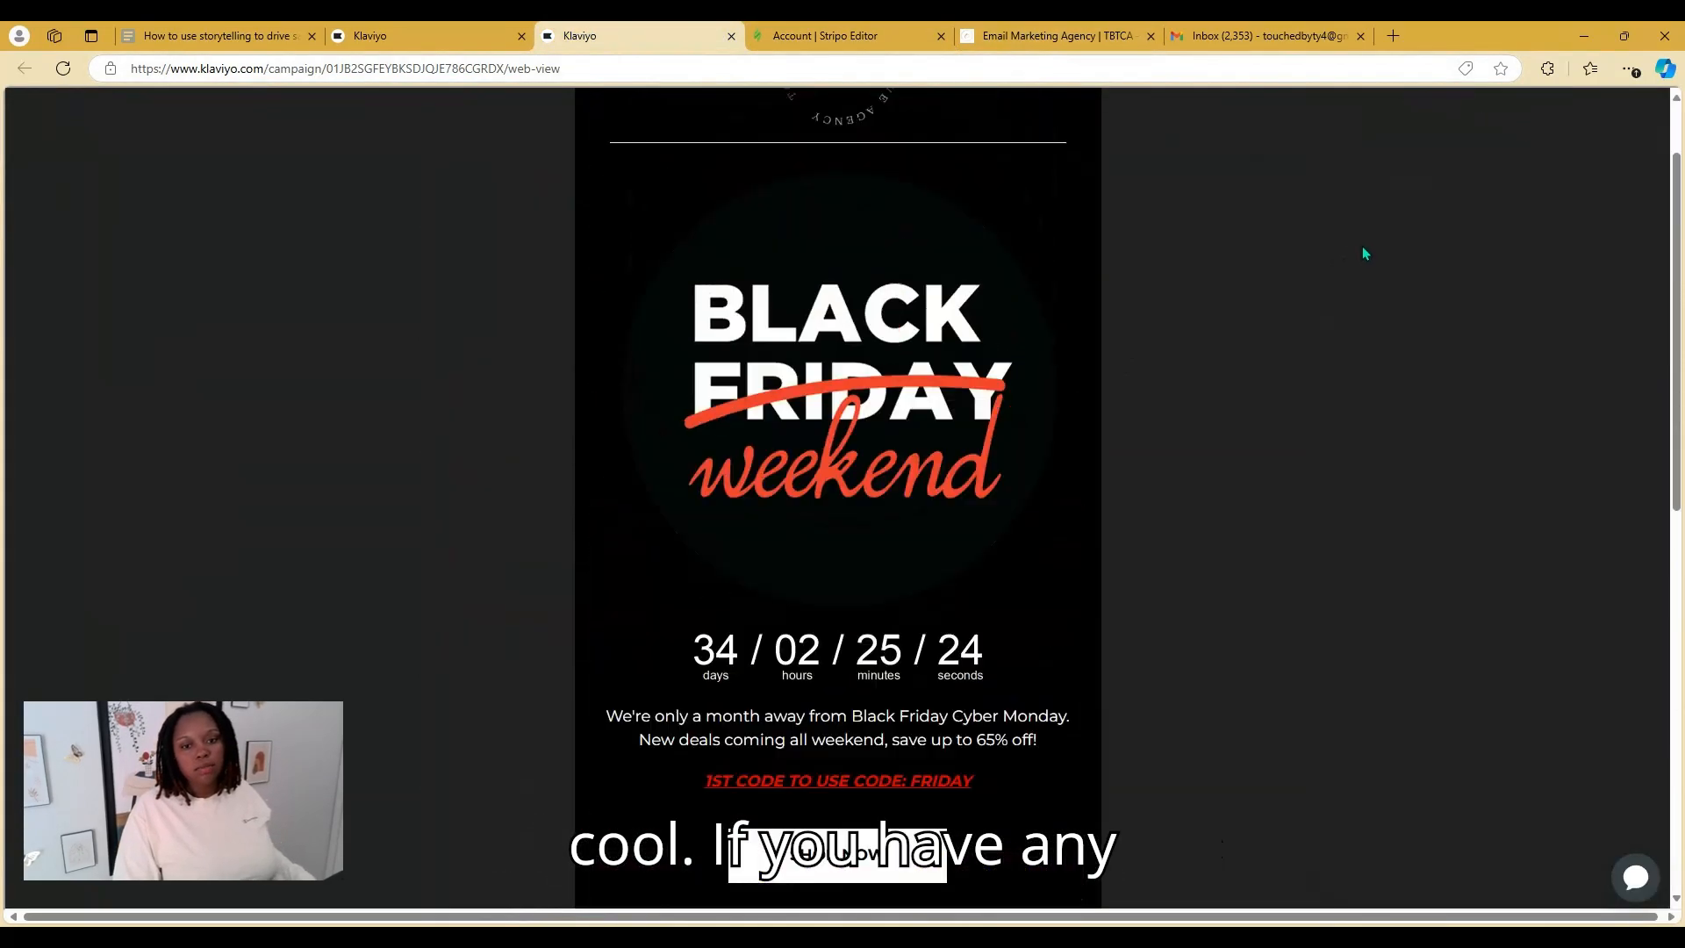
{"action": "scroll", "coordinate": [1379, 224], "scroll_direction": "up", "scroll_amount": 2}
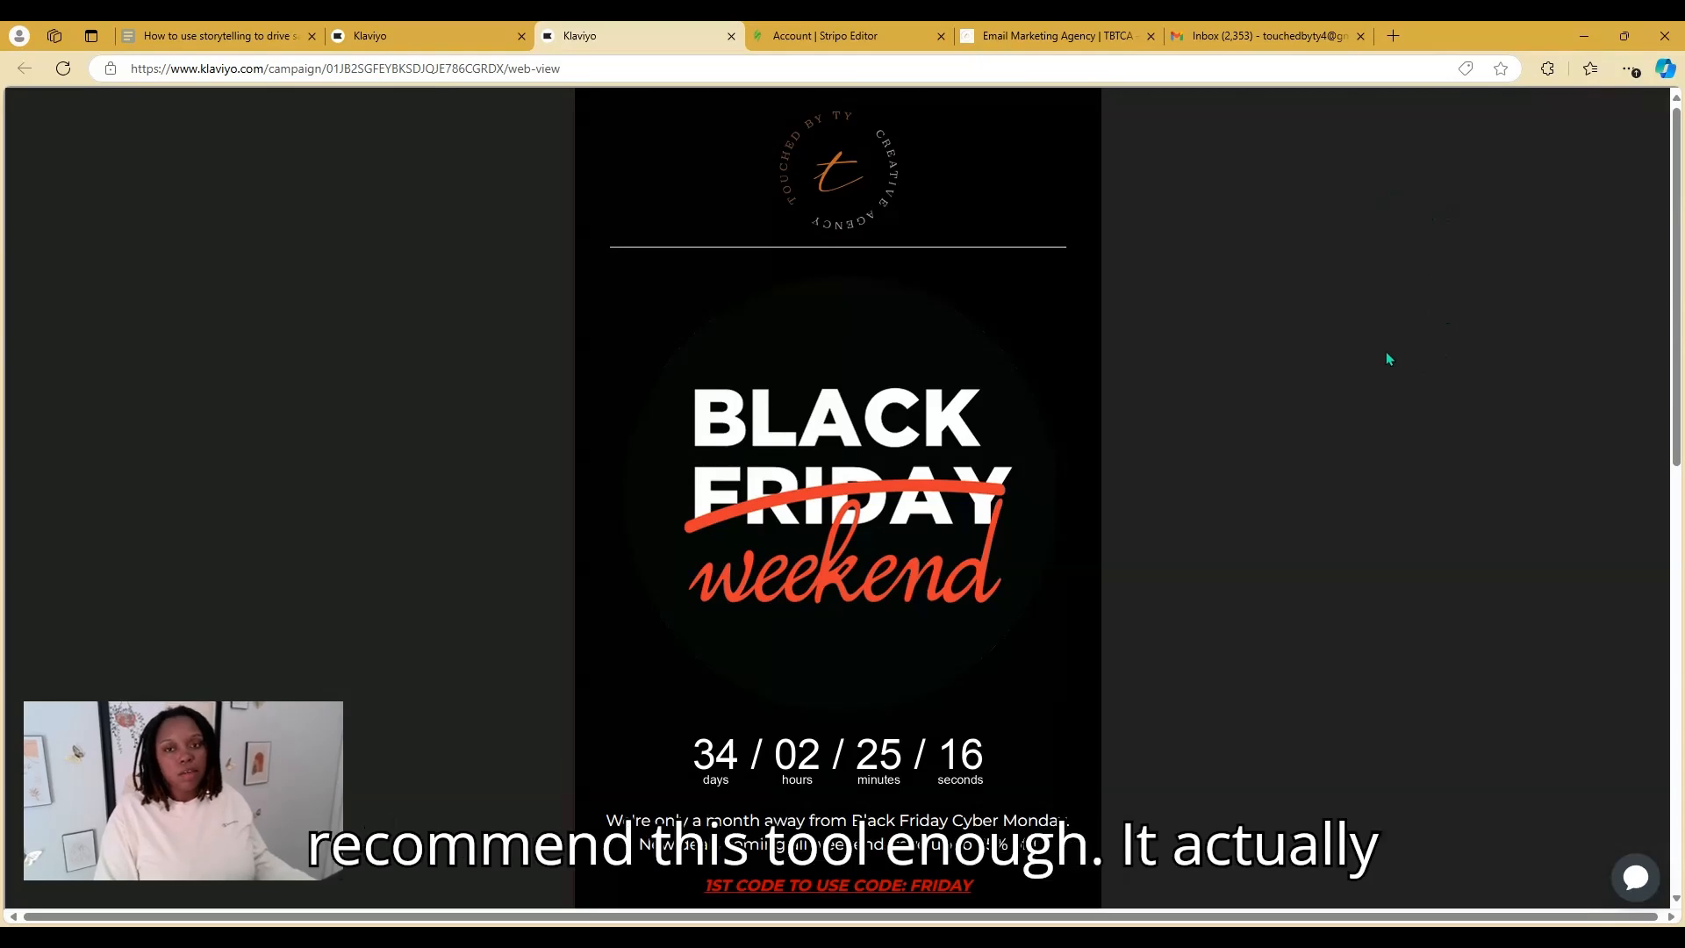
{"action": "scroll", "coordinate": [1392, 379], "scroll_direction": "down", "scroll_amount": 5}
{"action": "scroll", "coordinate": [1395, 373], "scroll_direction": "down", "scroll_amount": 1}
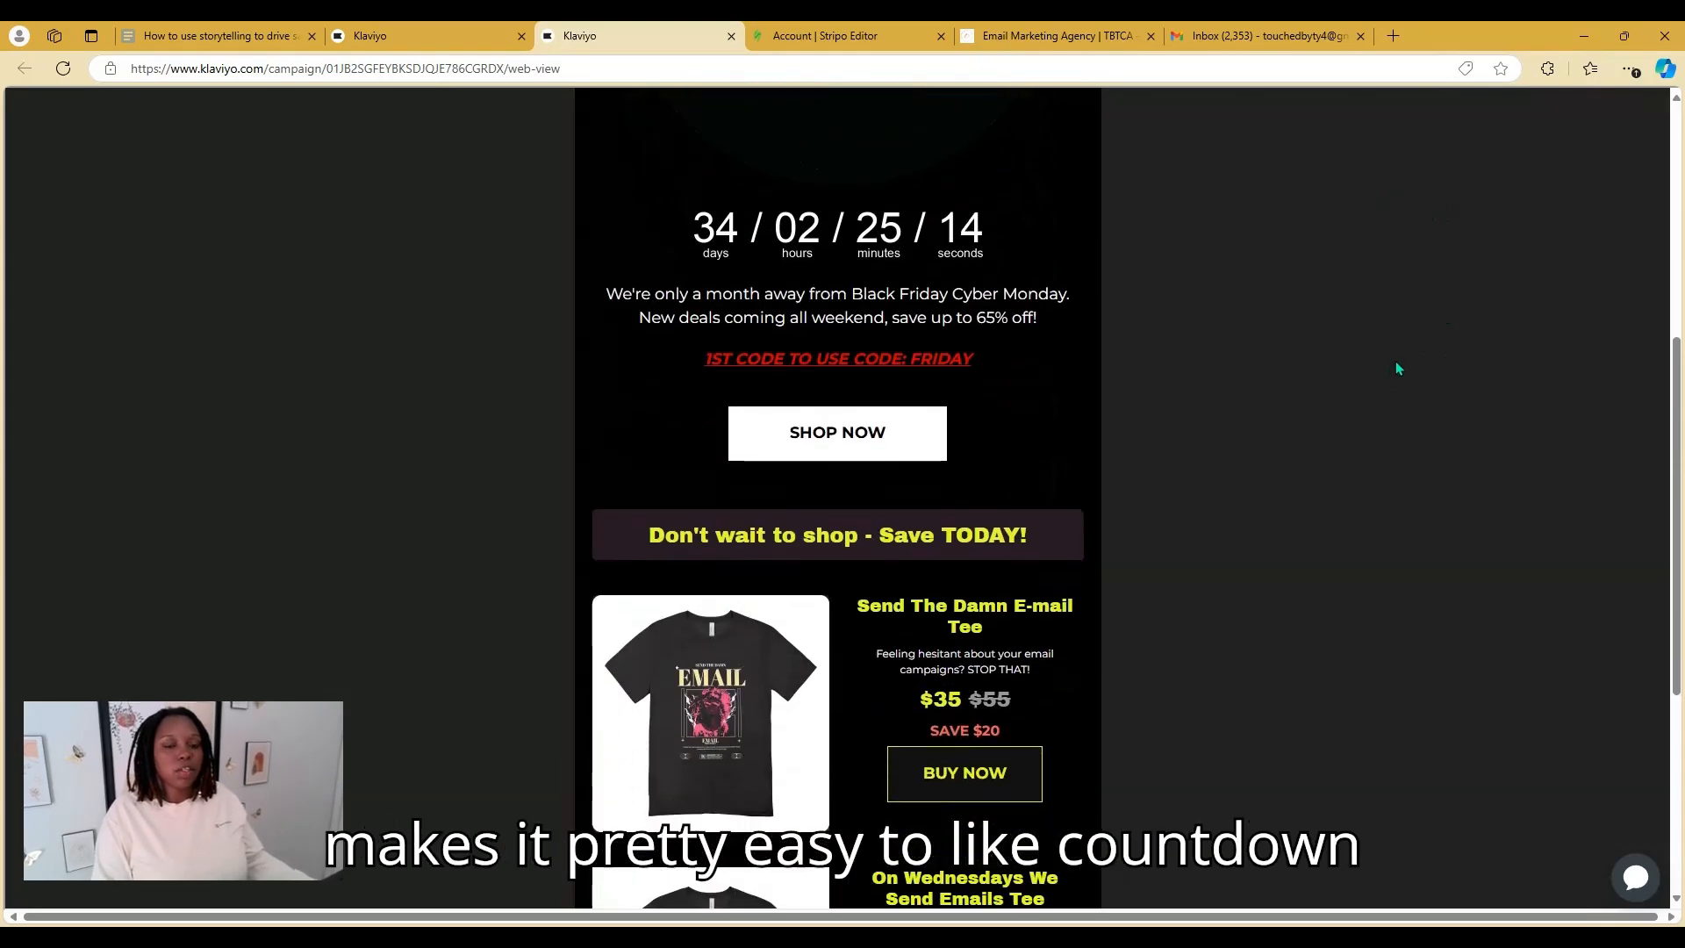
{"action": "scroll", "coordinate": [1388, 351], "scroll_direction": "up", "scroll_amount": 2}
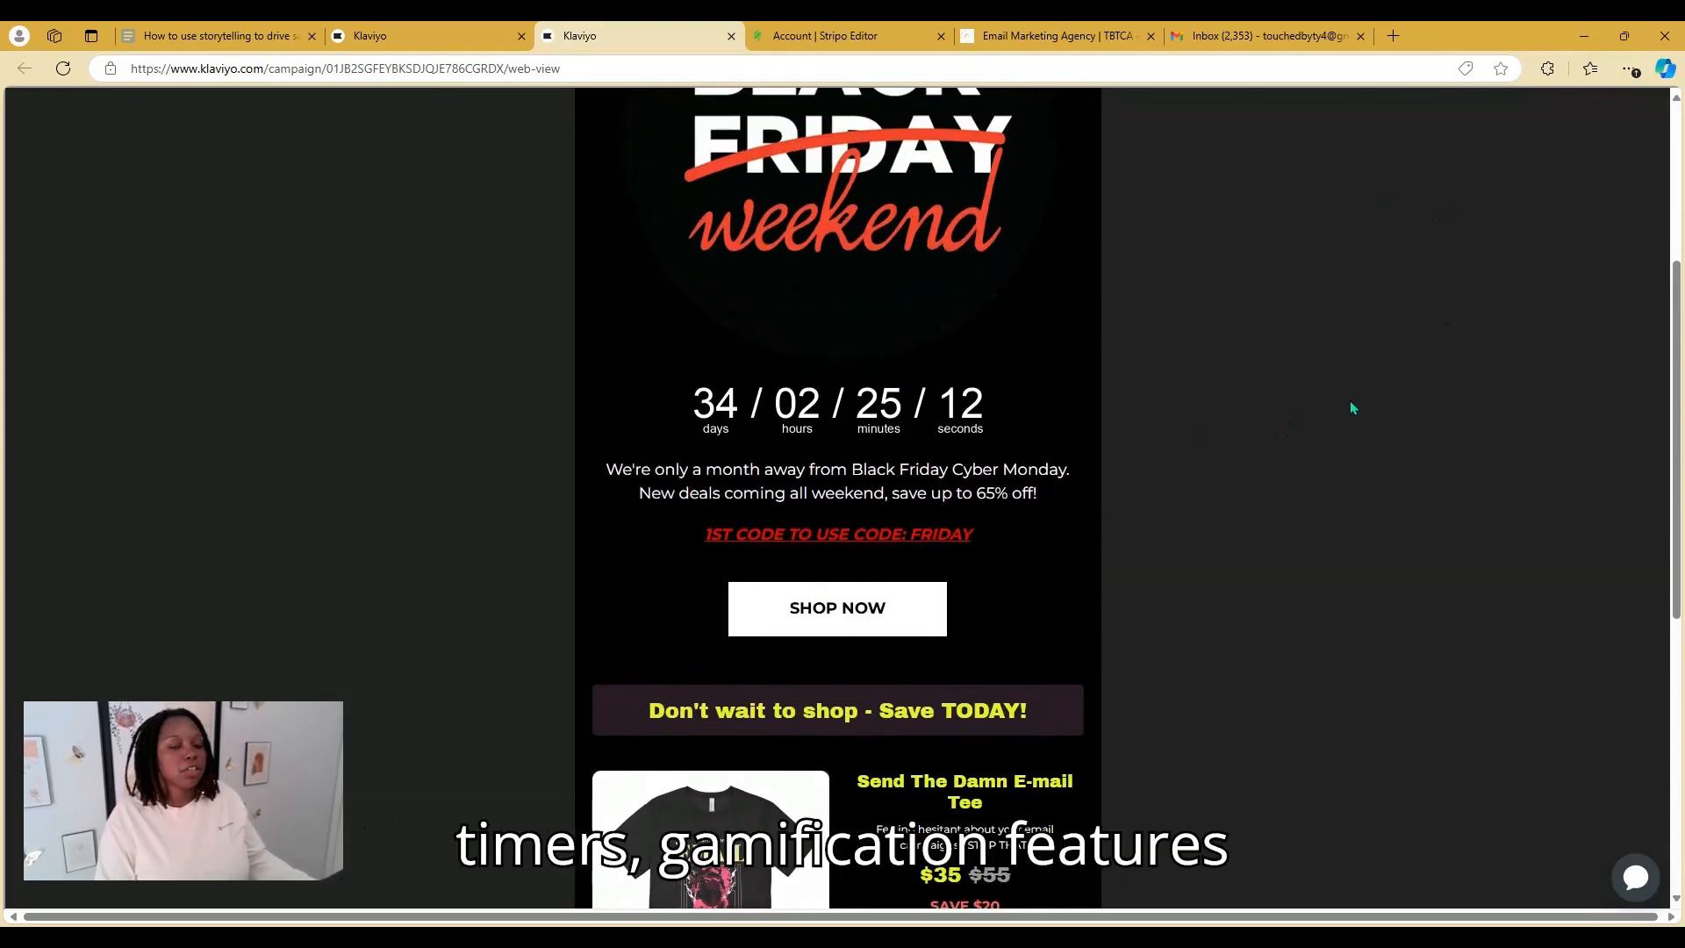
{"action": "scroll", "coordinate": [1290, 399], "scroll_direction": "up", "scroll_amount": 4}
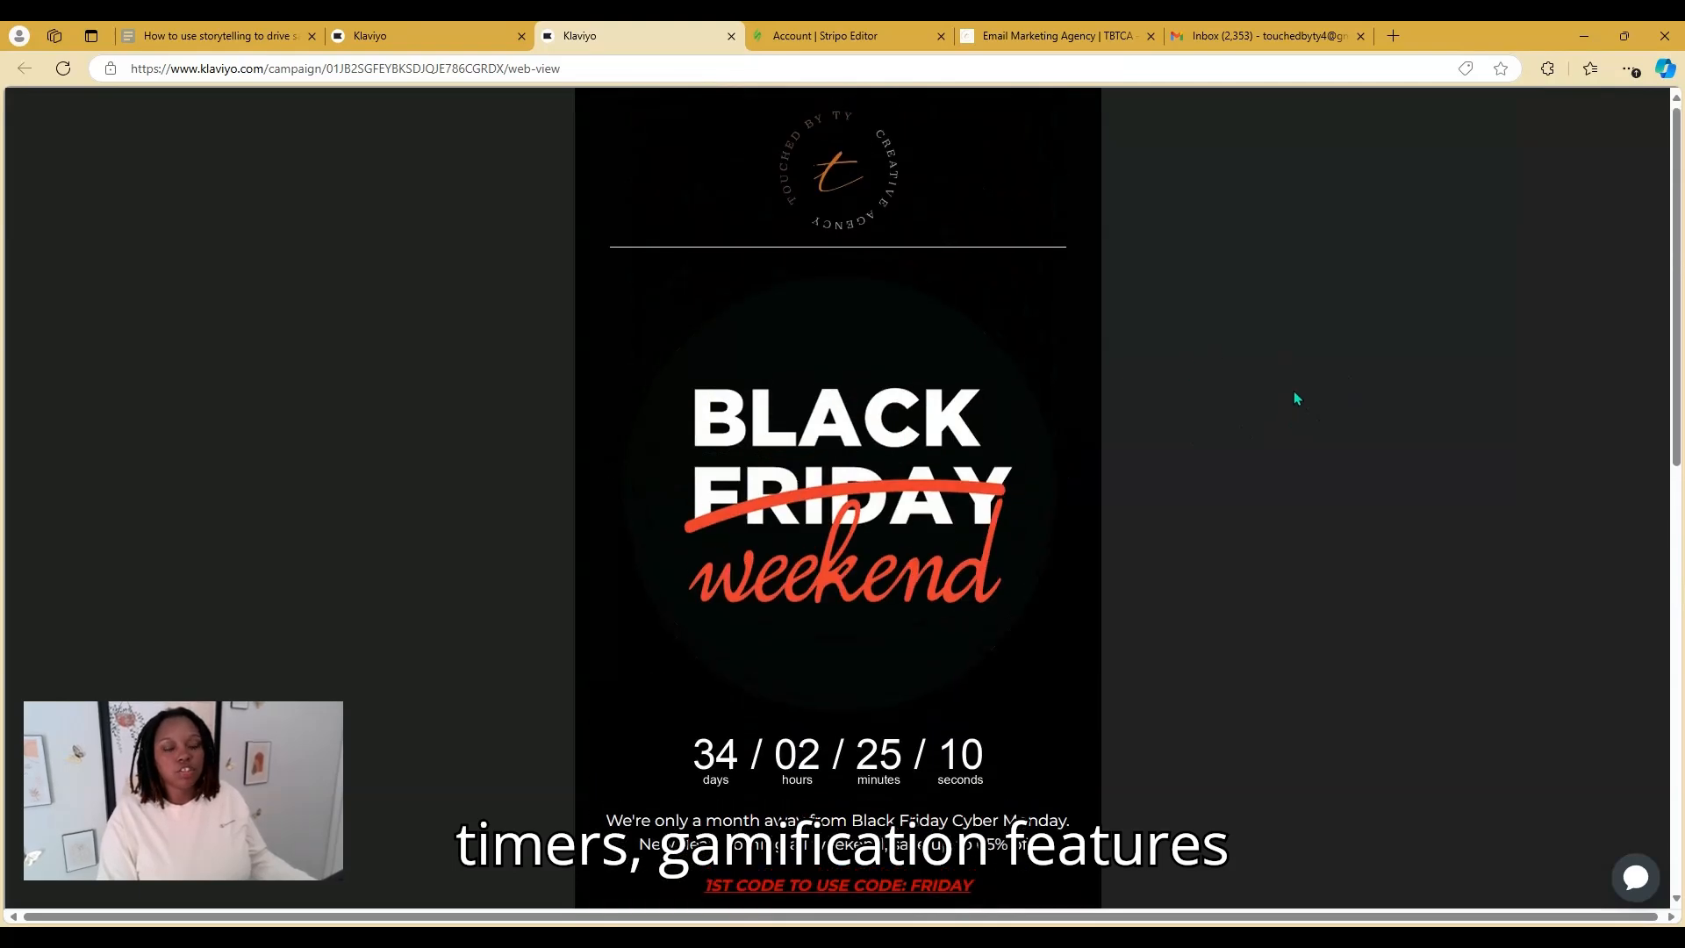